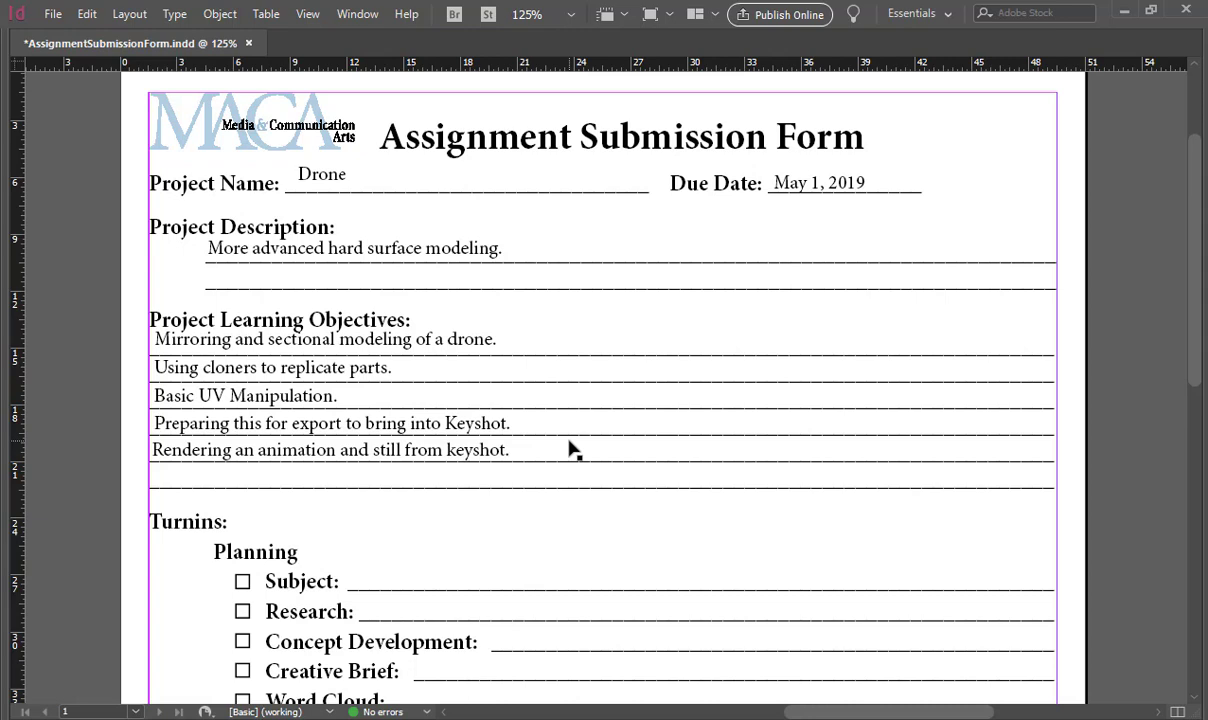
Step: Review the turn-in, movie, still and points sections down to the end of the Drone assignment form, and save the document
{"action": "scroll", "coordinate": [577, 452], "scroll_direction": "down", "scroll_amount": 10}
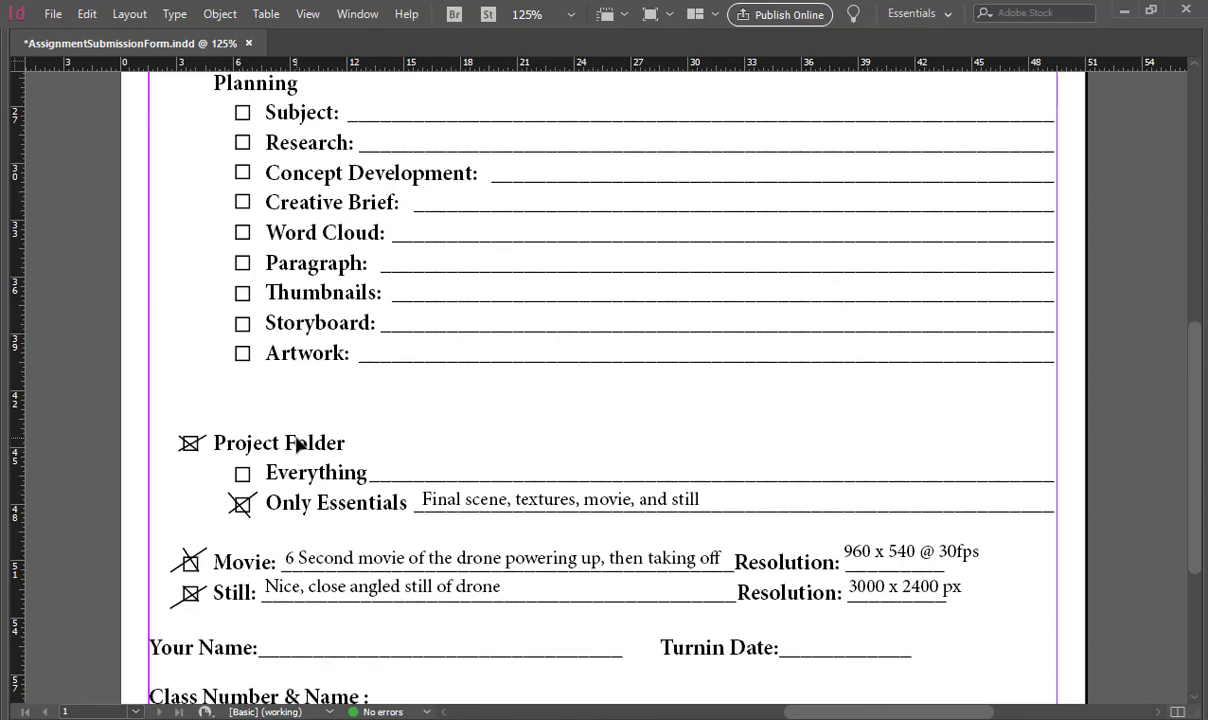
{"action": "scroll", "coordinate": [298, 445], "scroll_direction": "down", "scroll_amount": 1}
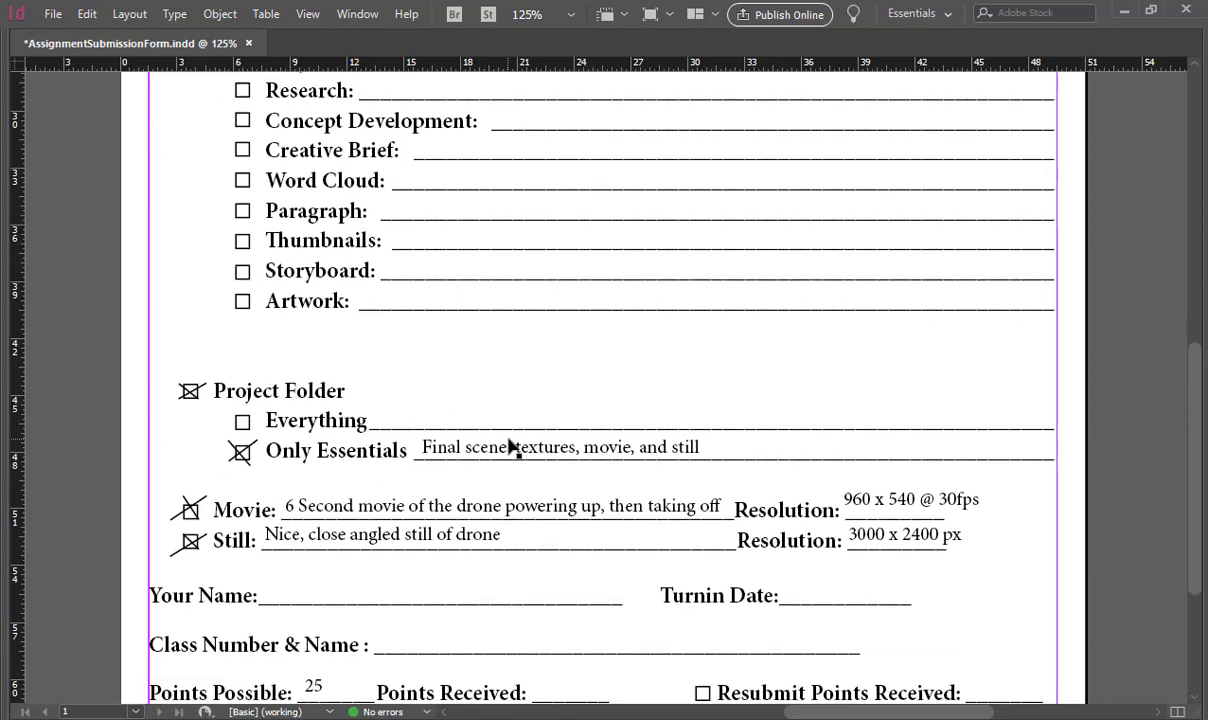
{"action": "scroll", "coordinate": [440, 450], "scroll_direction": "down", "scroll_amount": 1}
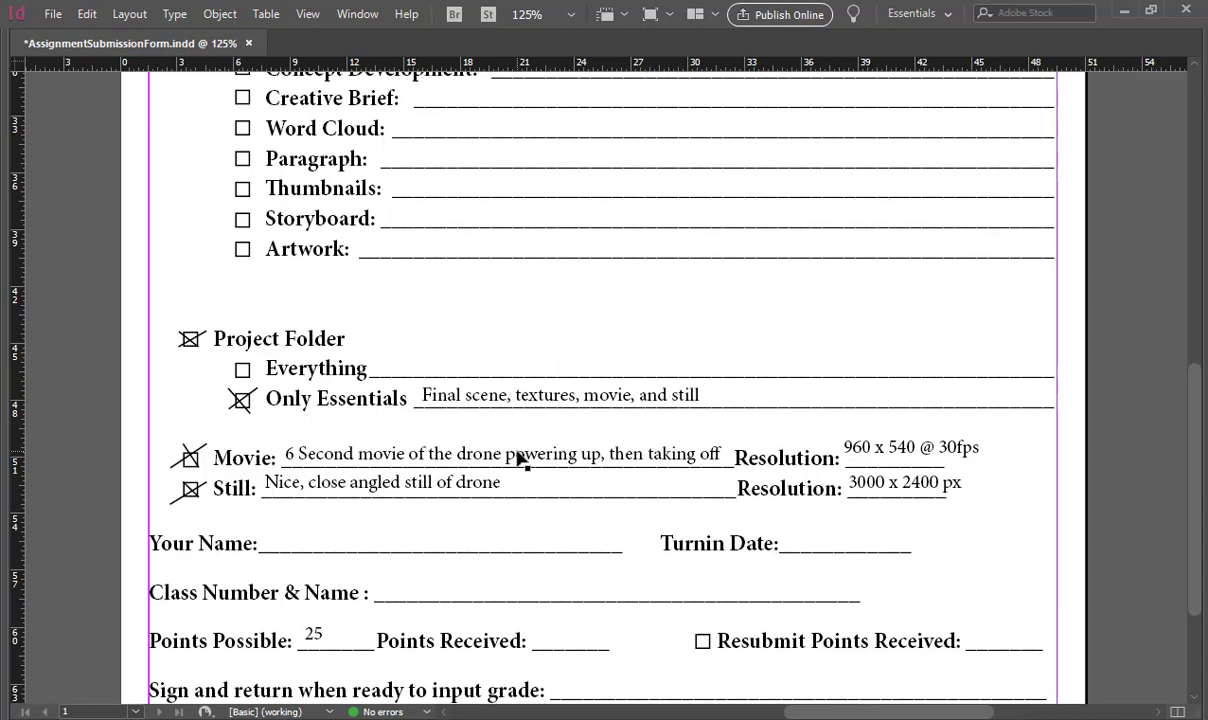
{"action": "left_click", "coordinate": [299, 484]}
{"action": "type", "text": ","}
{"action": "scroll", "coordinate": [970, 487], "scroll_direction": "down", "scroll_amount": 3}
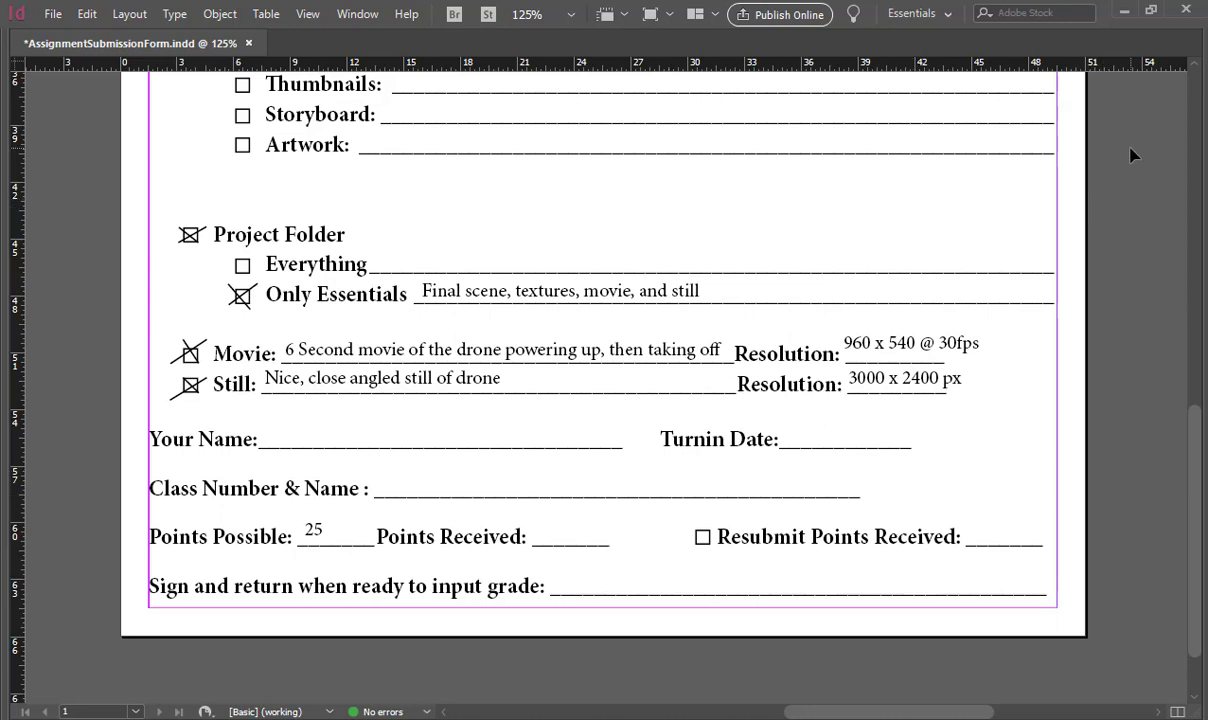
{"action": "key", "text": "ctrl+s"}
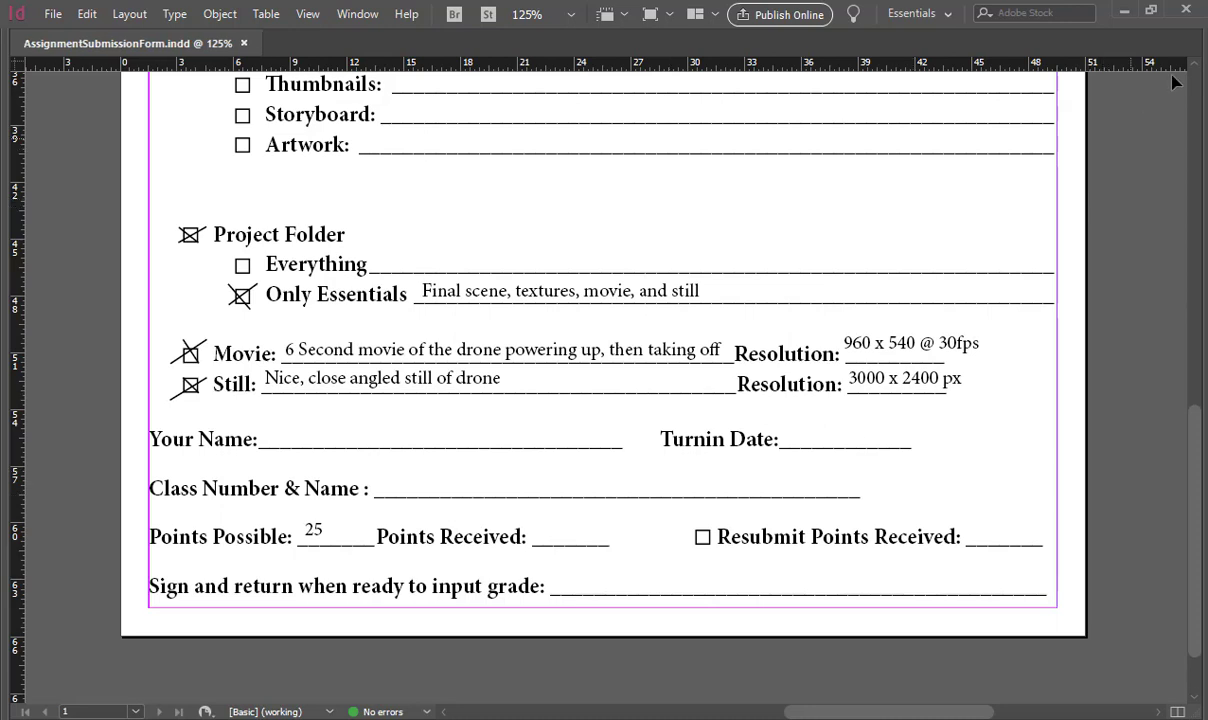
Step: Switch to File Explorer and open the 2510 class folder within the W19 folder of P_Drive on DATADRIVE0 (D:)
{"action": "left_click", "coordinate": [1121, 11]}
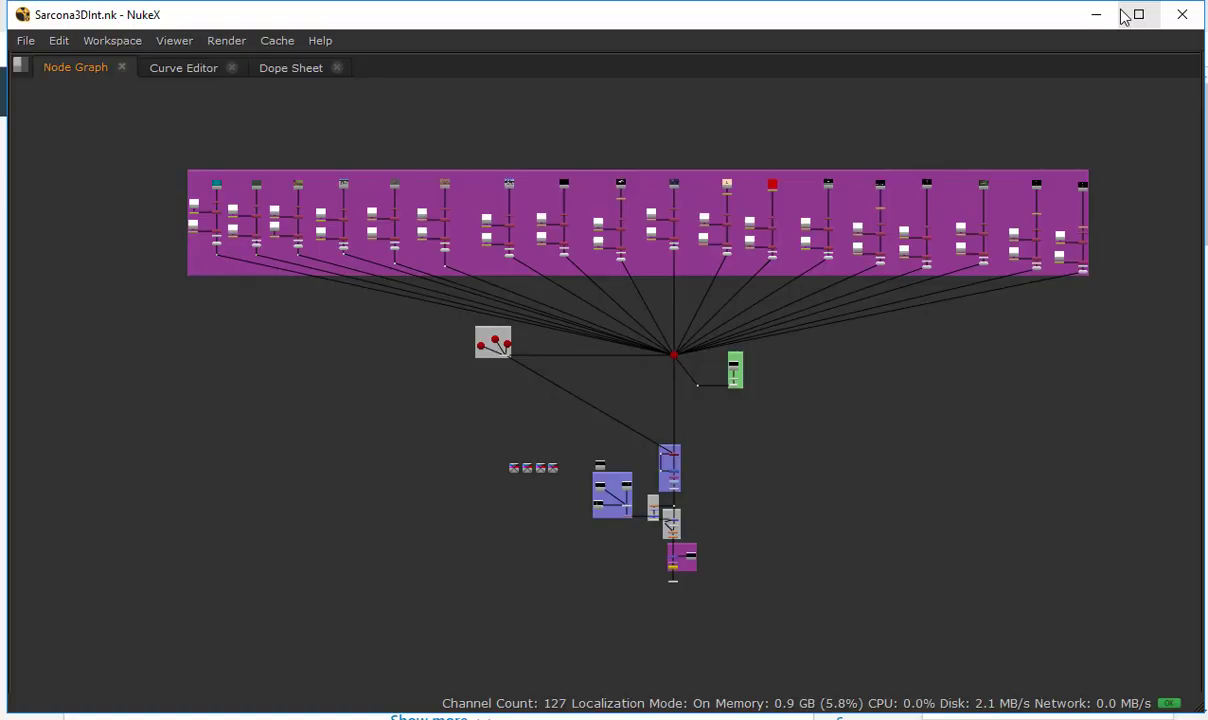
{"action": "key", "text": "super+d"}
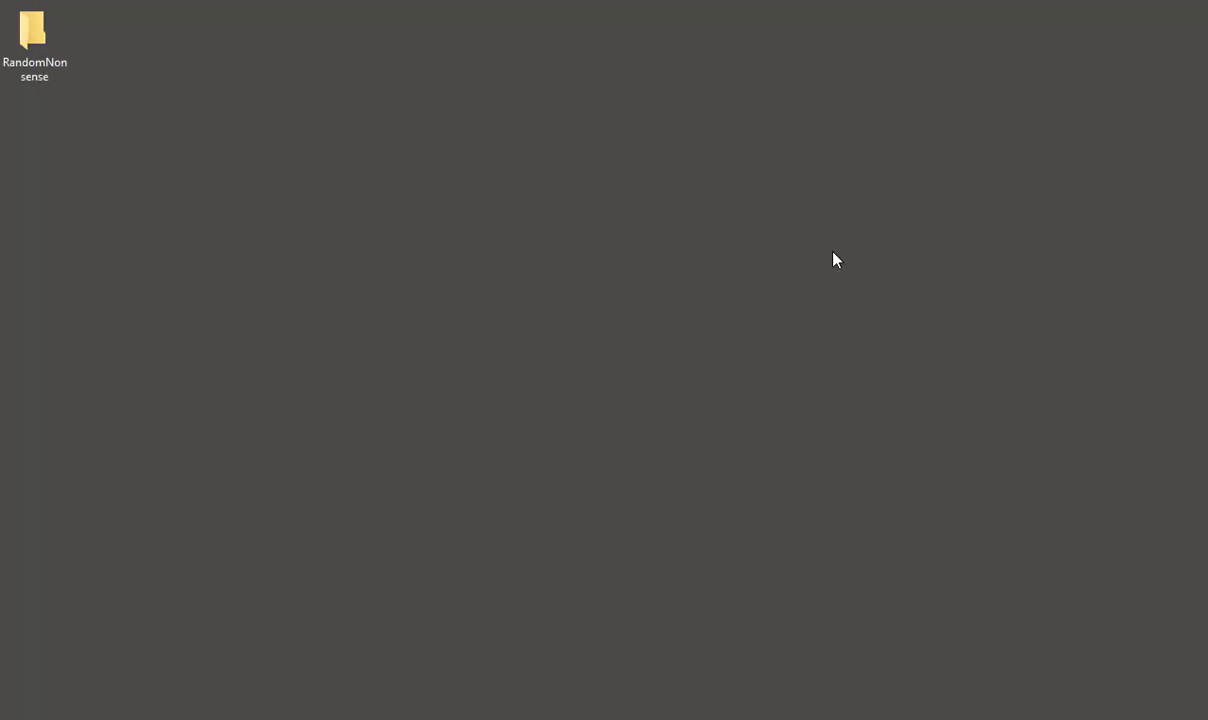
{"action": "key", "text": "super"}
{"action": "key", "text": "super"}
{"action": "key", "text": "super+e"}
{"action": "left_click", "coordinate": [380, 403]}
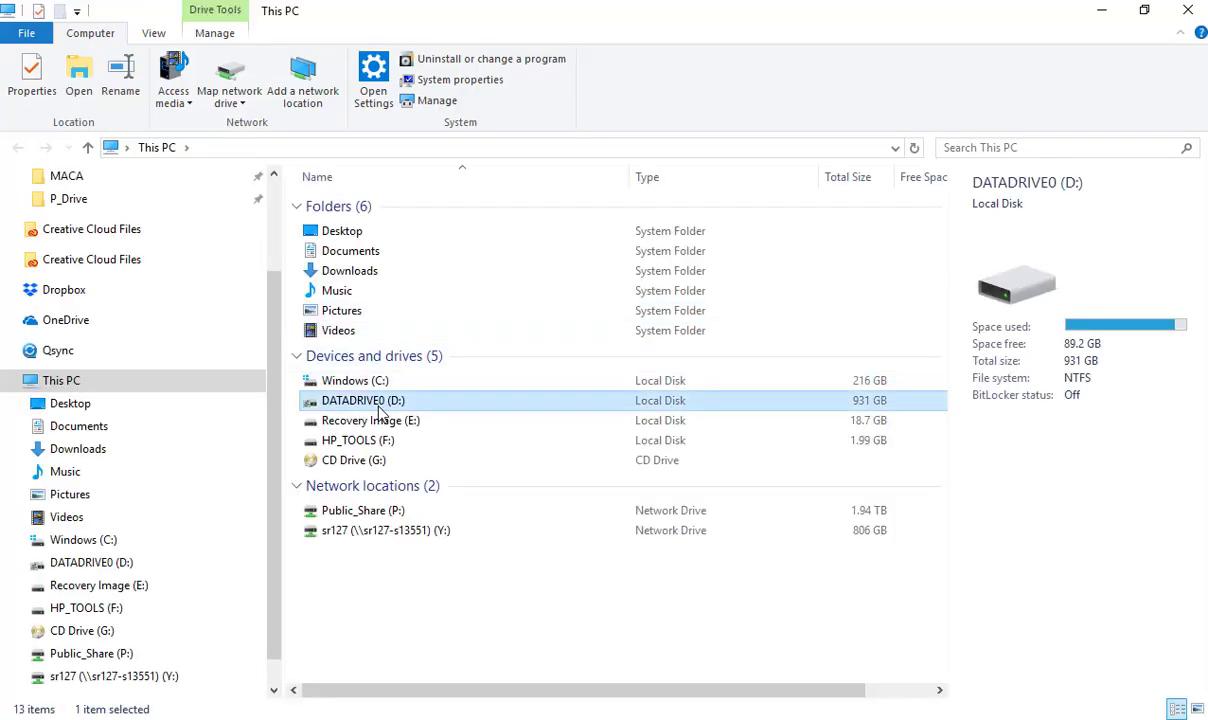
{"action": "double_click", "coordinate": [362, 399]}
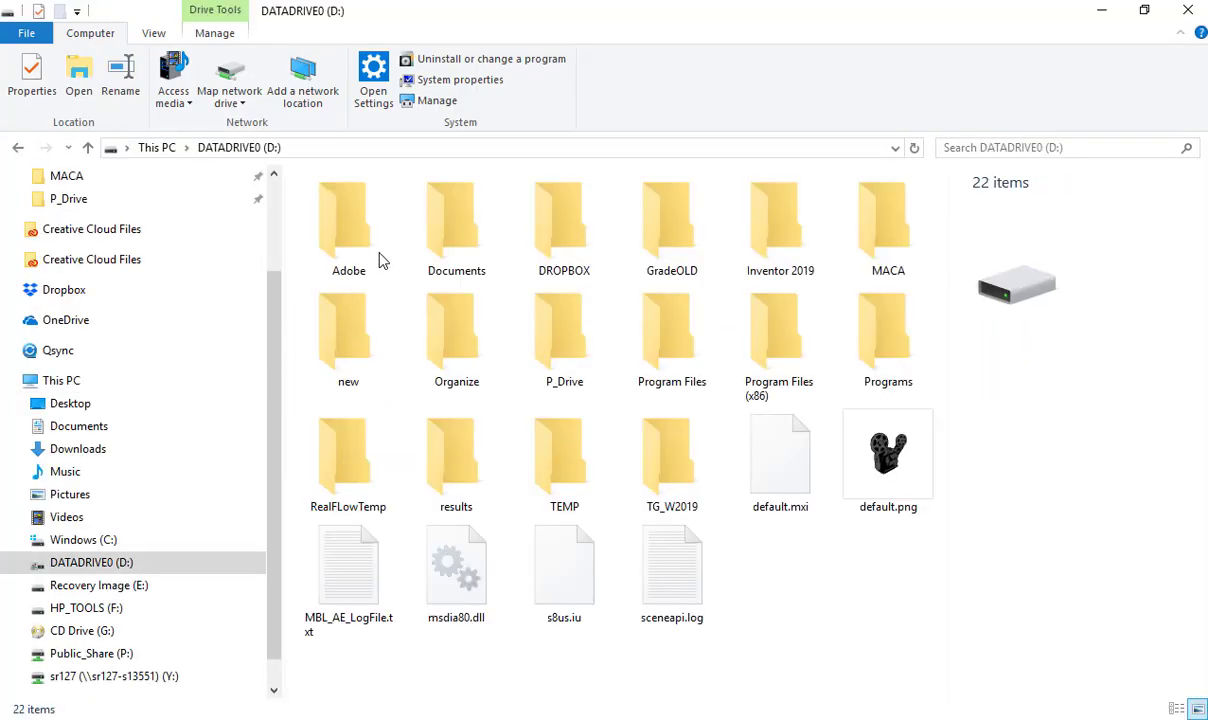
{"action": "double_click", "coordinate": [564, 335]}
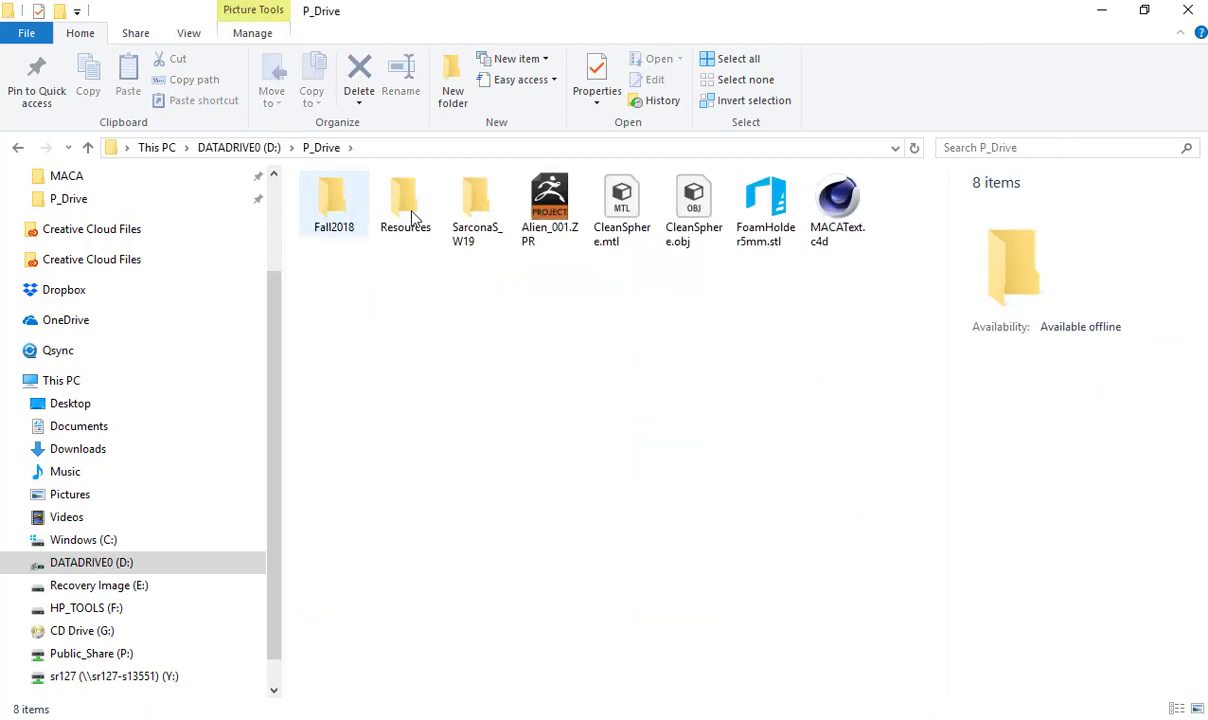
{"action": "double_click", "coordinate": [462, 248]}
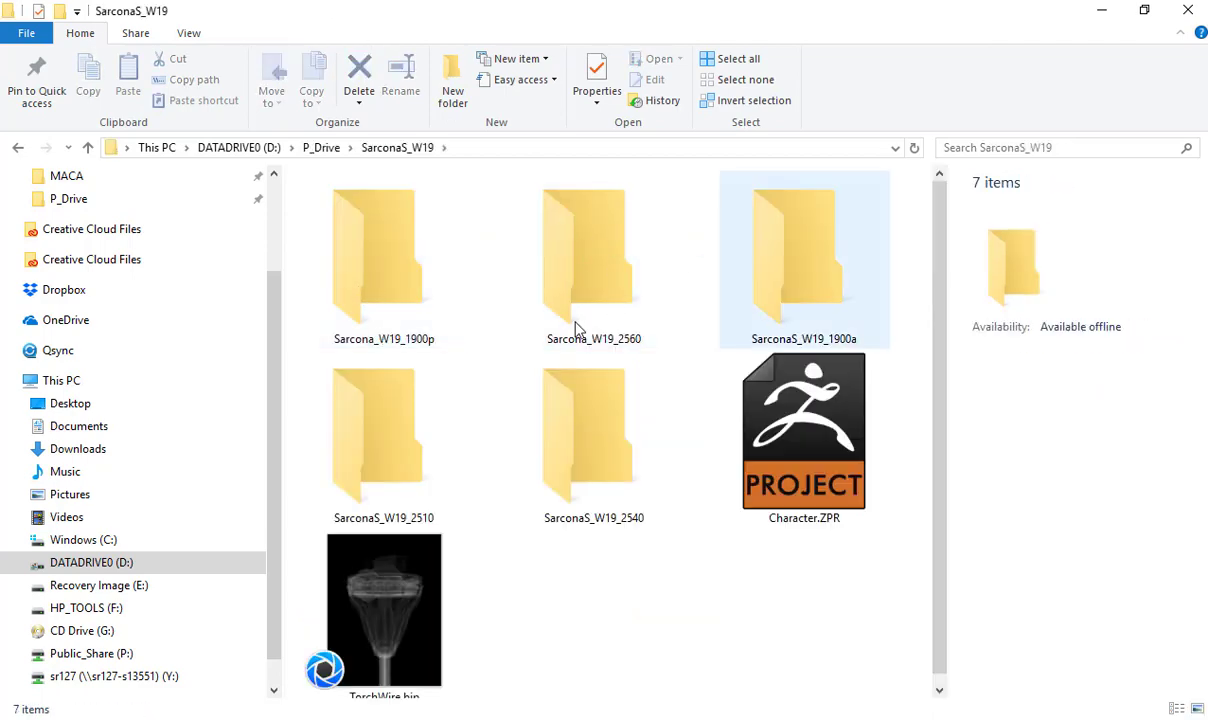
{"action": "double_click", "coordinate": [410, 385]}
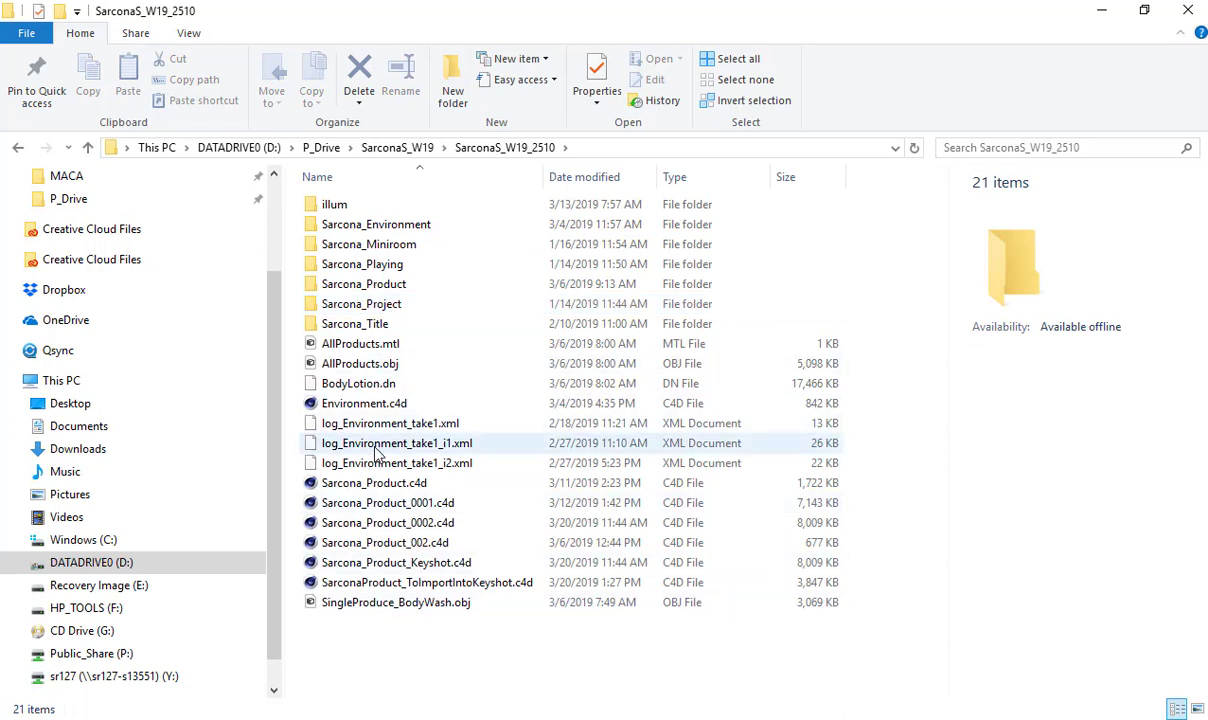
Step: Duplicate the template project folder, rename the copy with the surname followed by _Drone, and open it
{"action": "left_click", "coordinate": [370, 303]}
{"action": "left_click_drag", "start_coordinate": [380, 370], "coordinate": [660, 628], "text": "ctrl"}
{"action": "left_click", "coordinate": [380, 625]}
{"action": "type", "text": "De"}
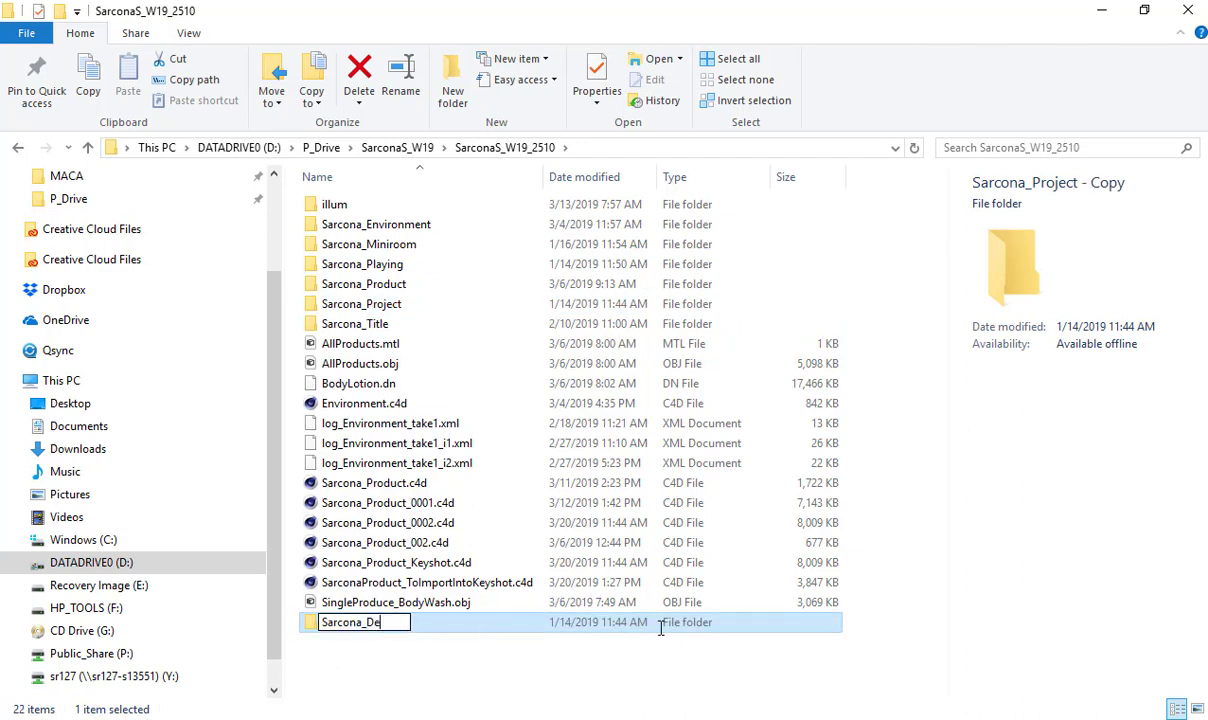
{"action": "type", "text": "rone"}
{"action": "key", "text": "Return"}
{"action": "key", "text": "Return"}
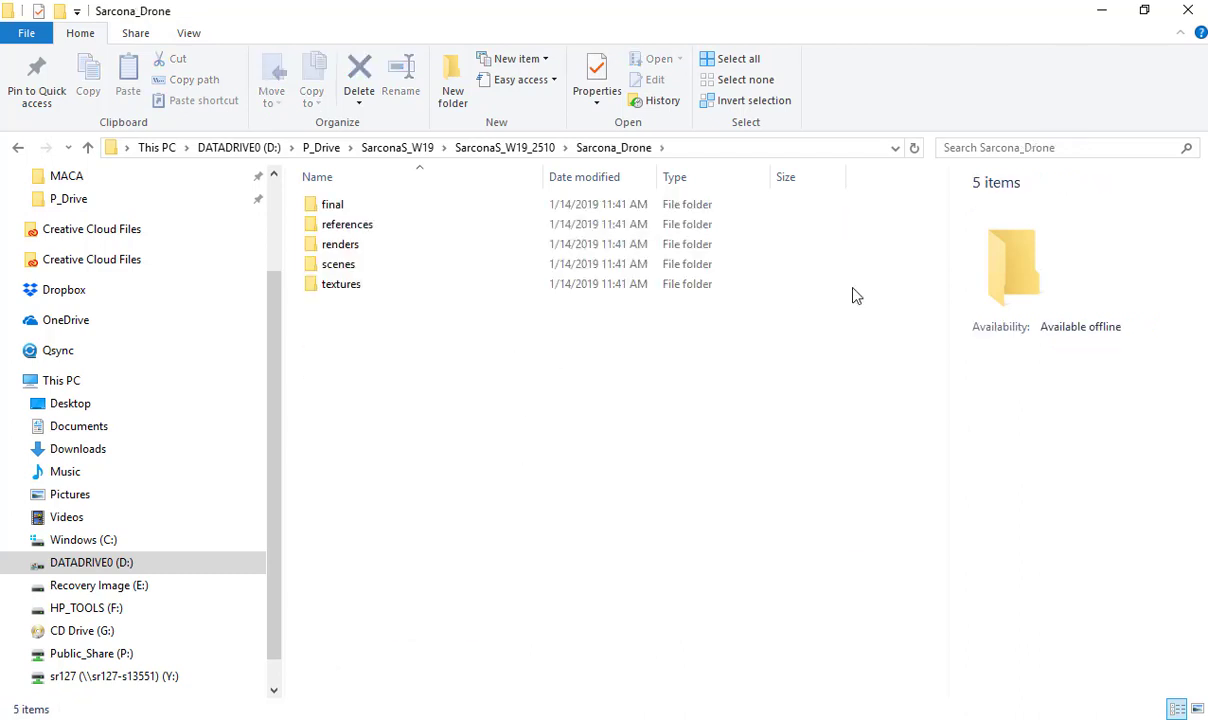
Step: Switch to Cinema 4D and save the untitled scene in the drone project's scenes folder, named with the surname followed by _Drone
{"action": "left_click", "coordinate": [1100, 18]}
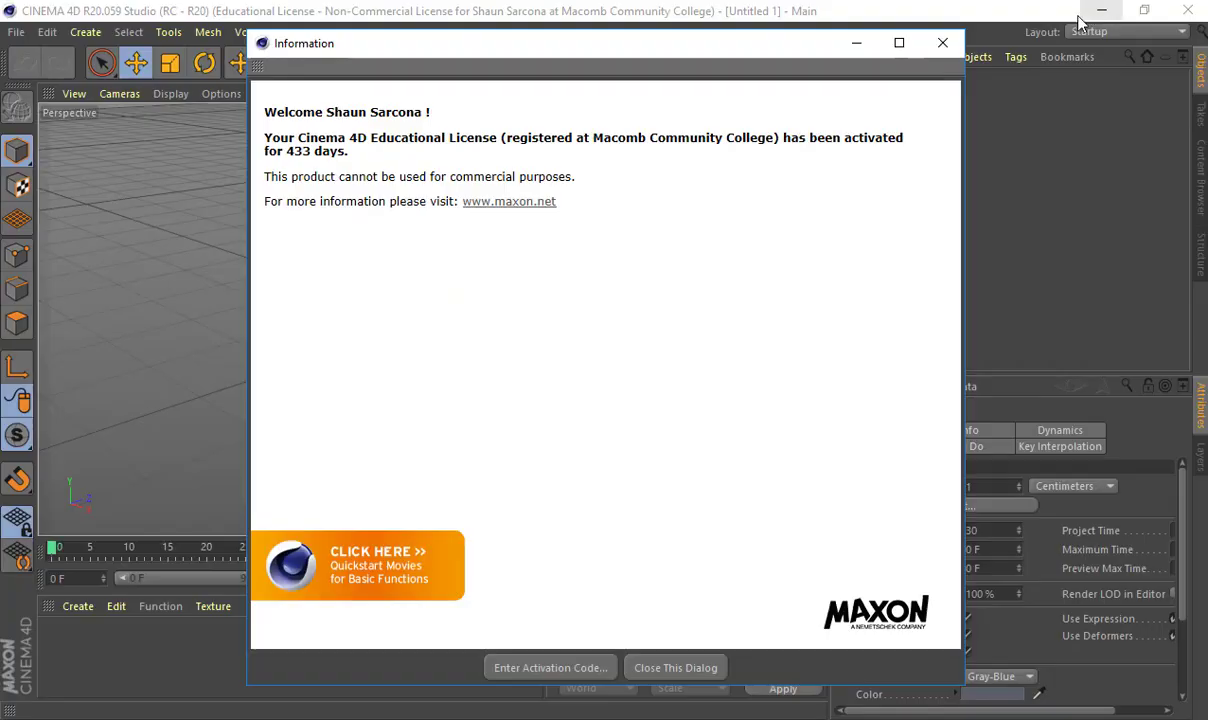
{"action": "left_click", "coordinate": [685, 662]}
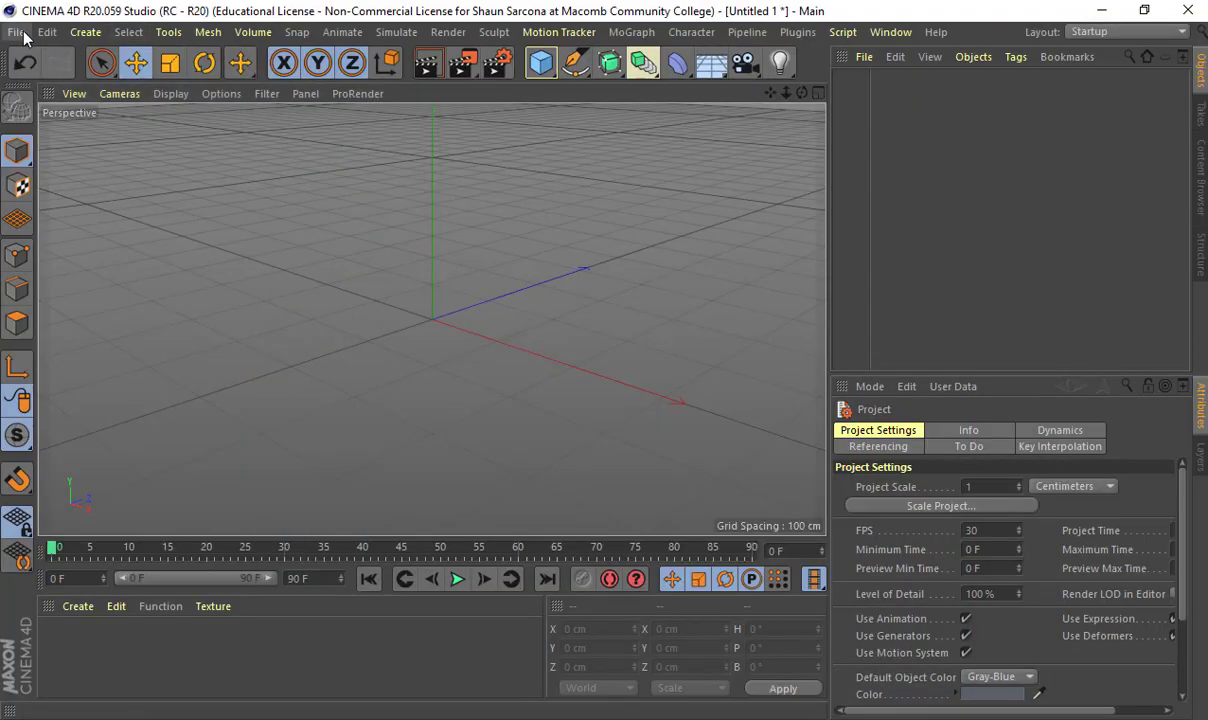
{"action": "left_click", "coordinate": [16, 32]}
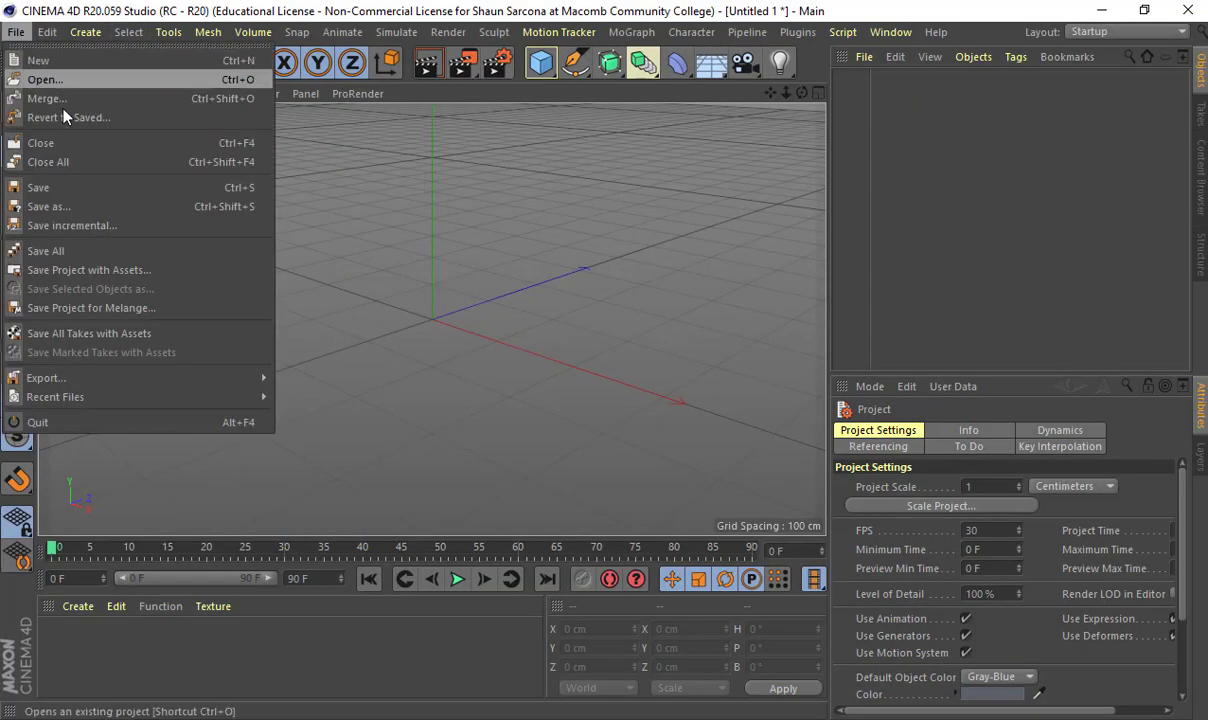
{"action": "left_click", "coordinate": [69, 189]}
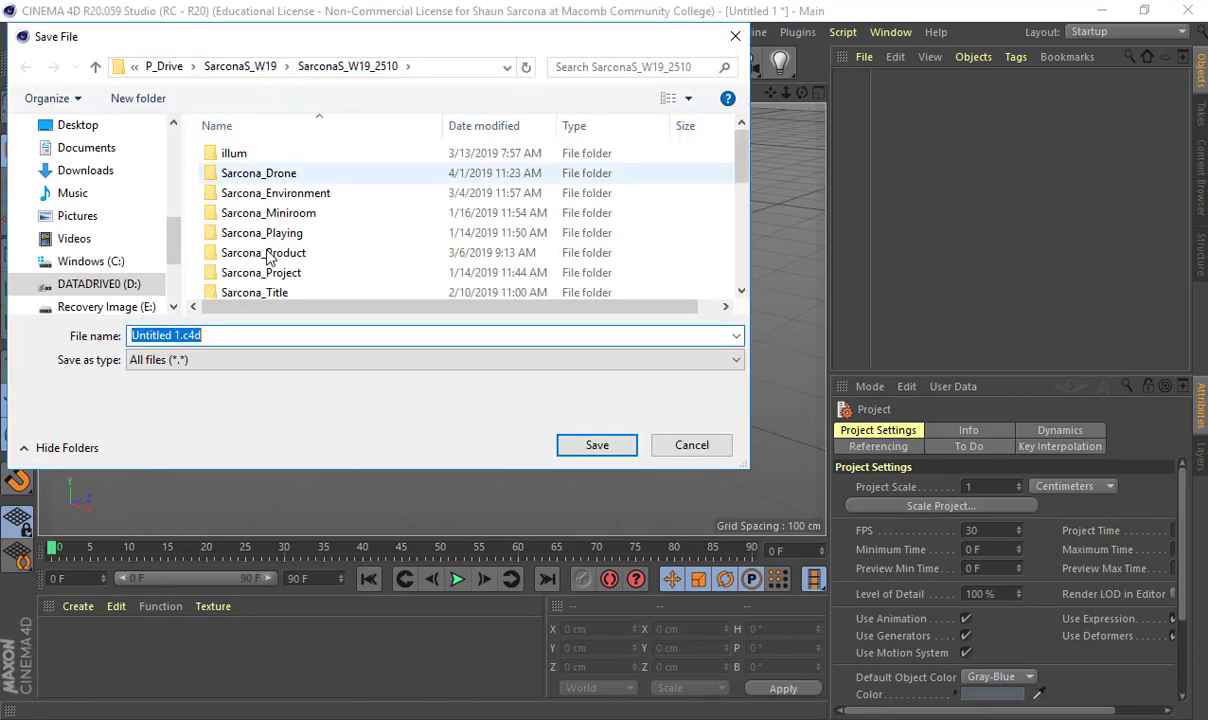
{"action": "double_click", "coordinate": [280, 173]}
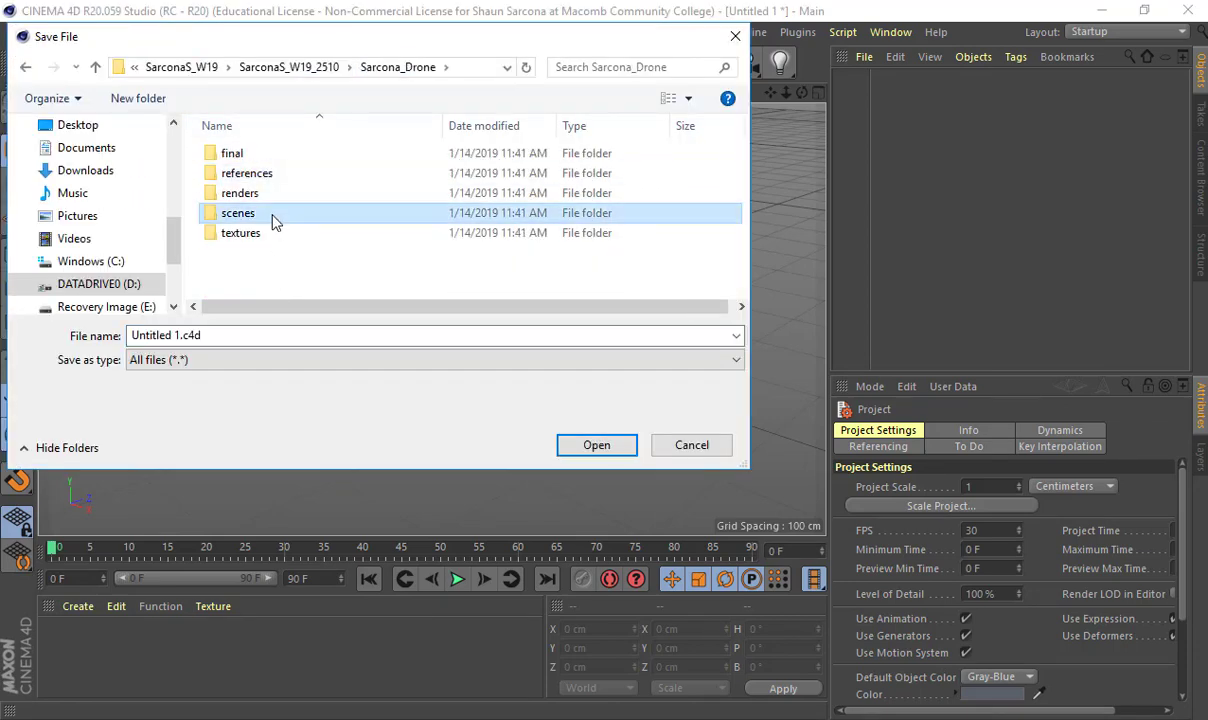
{"action": "double_click", "coordinate": [256, 212]}
{"action": "left_click_drag", "start_coordinate": [249, 321], "coordinate": [250, 327]}
{"action": "left_click", "coordinate": [250, 340]}
{"action": "type", "text": "Sarcona-D"}
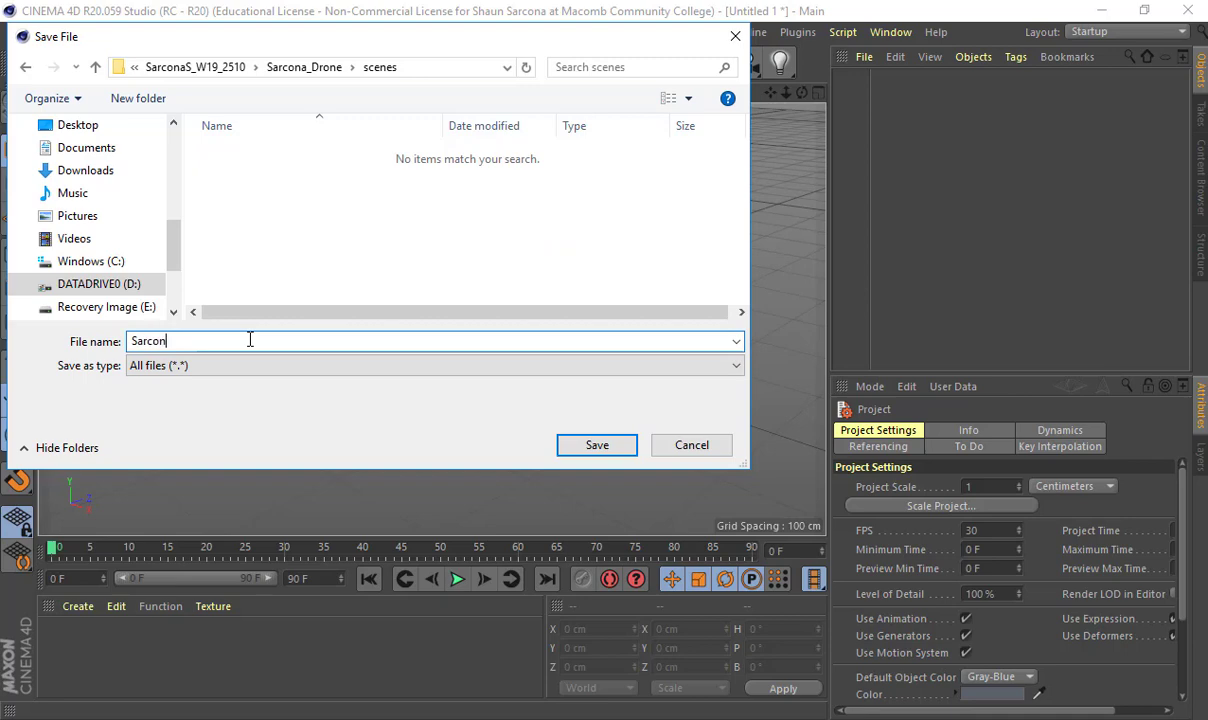
{"action": "key", "text": "BackSpace"}
{"action": "key", "text": "BackSpace"}
{"action": "type", "text": "_Drone"}
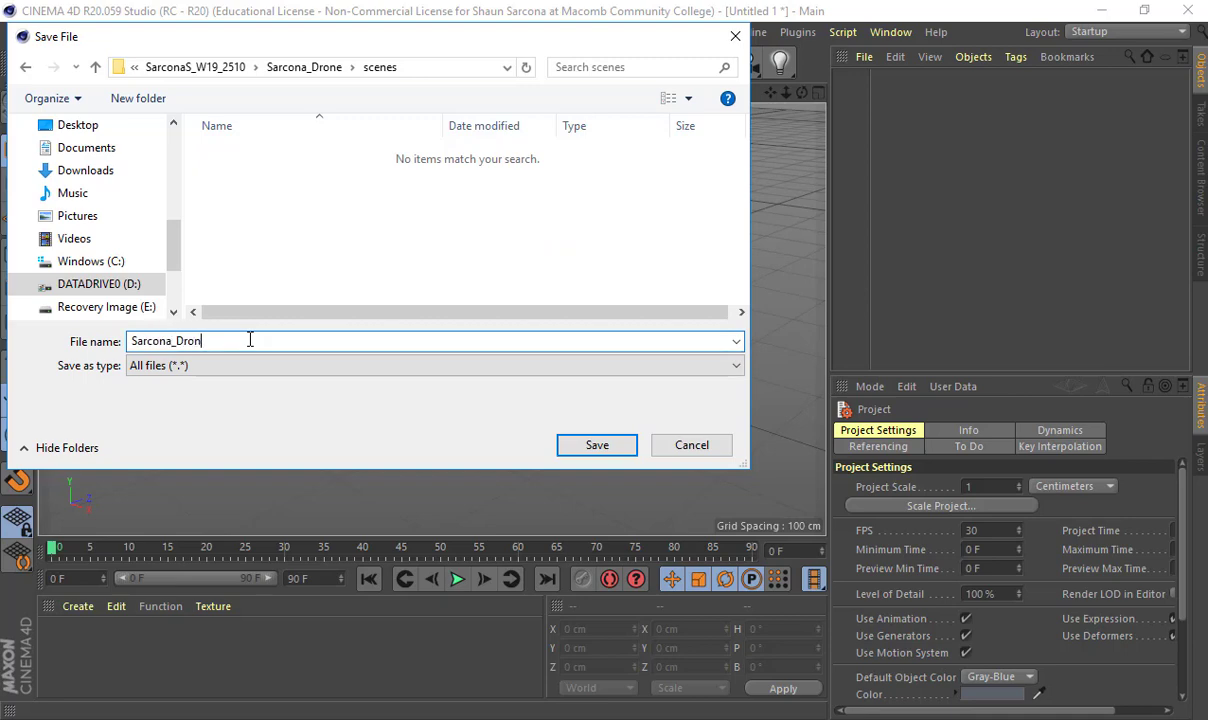
{"action": "key", "text": "Return"}
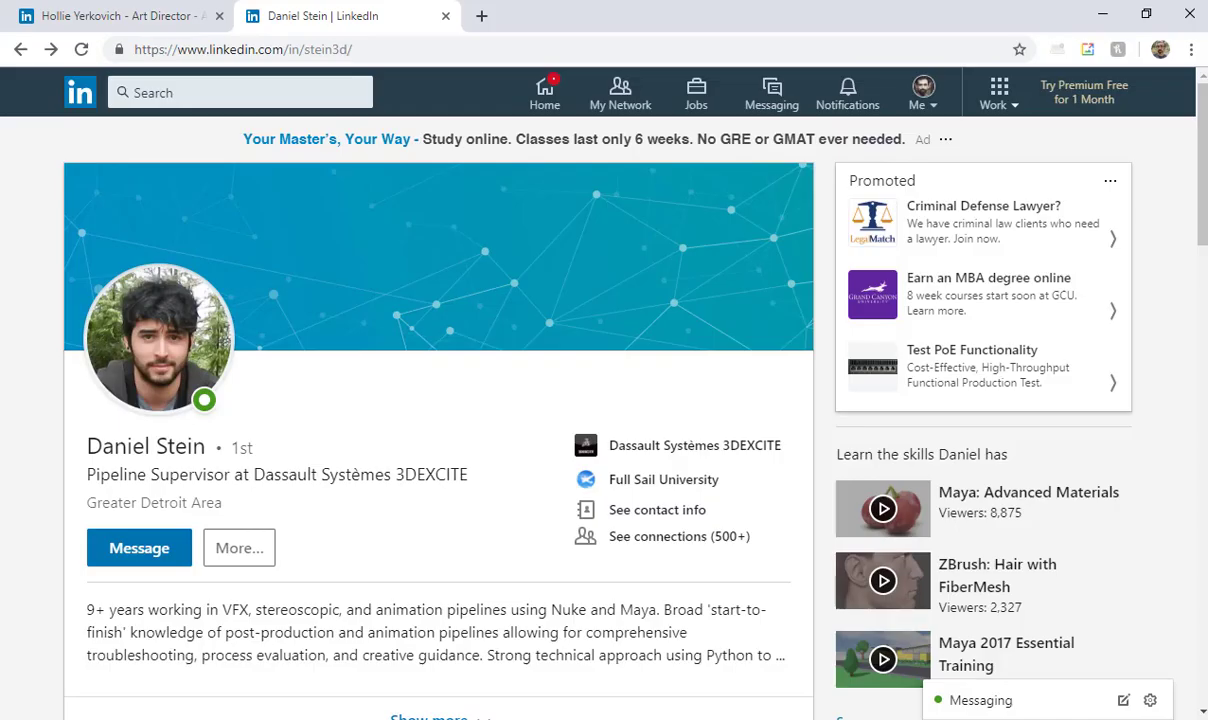
Step: Switch to Chrome and search Google Images for "drone" in a new tab
{"action": "key", "text": "ctrl+t"}
{"action": "type", "text": "drone"}
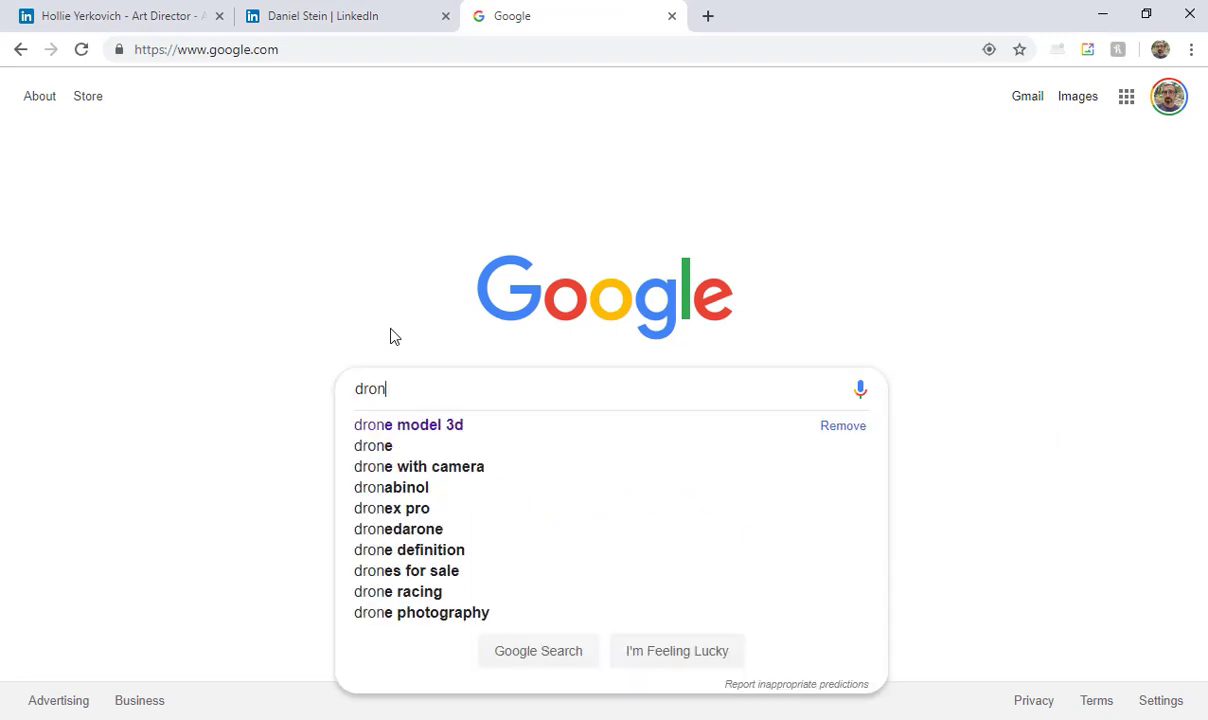
{"action": "key", "text": "Return"}
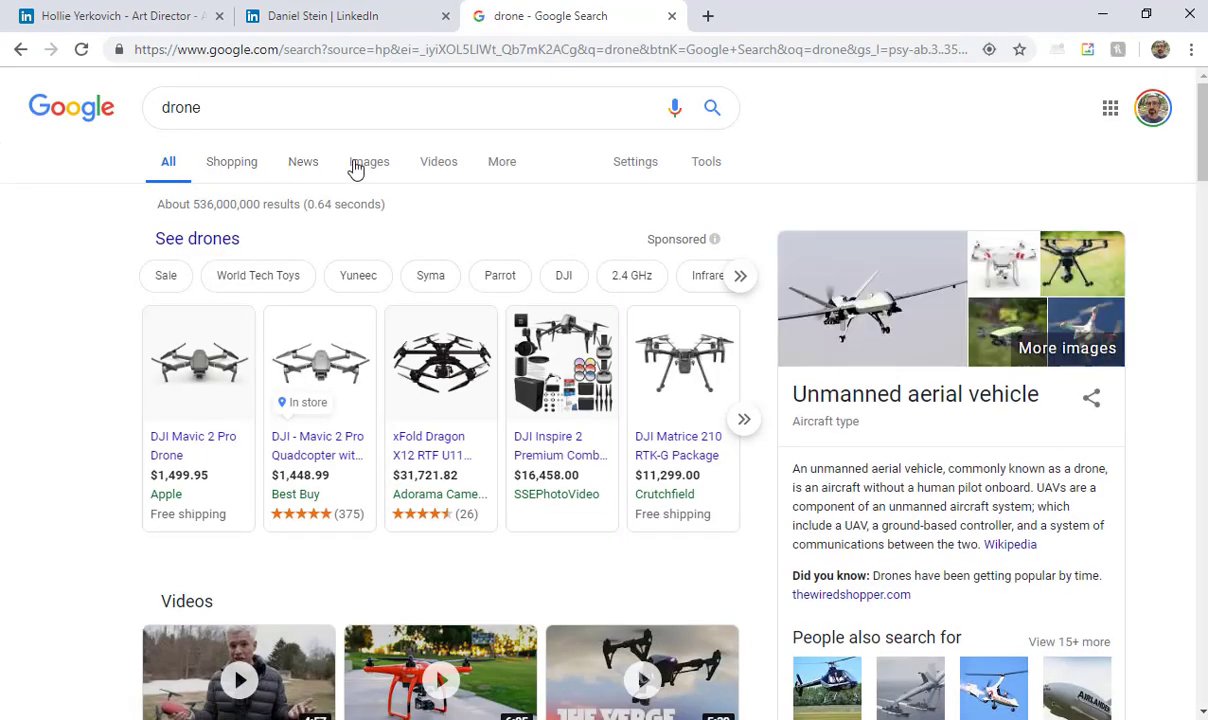
{"action": "left_click", "coordinate": [369, 165]}
{"action": "scroll", "coordinate": [367, 365], "scroll_direction": "down", "scroll_amount": 1}
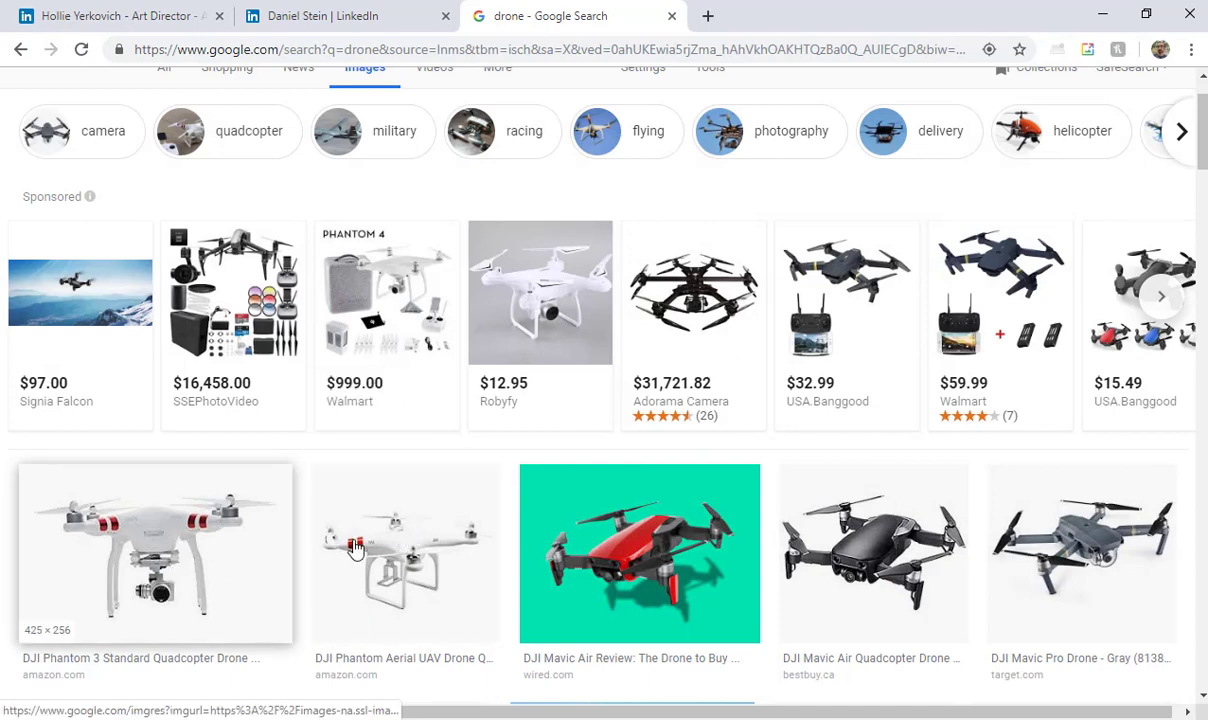
Step: Preview the DJI Phantom Aerial and Phantom 3 Standard images, and open the black DJI Mavic Air image at full size
{"action": "left_click", "coordinate": [426, 501]}
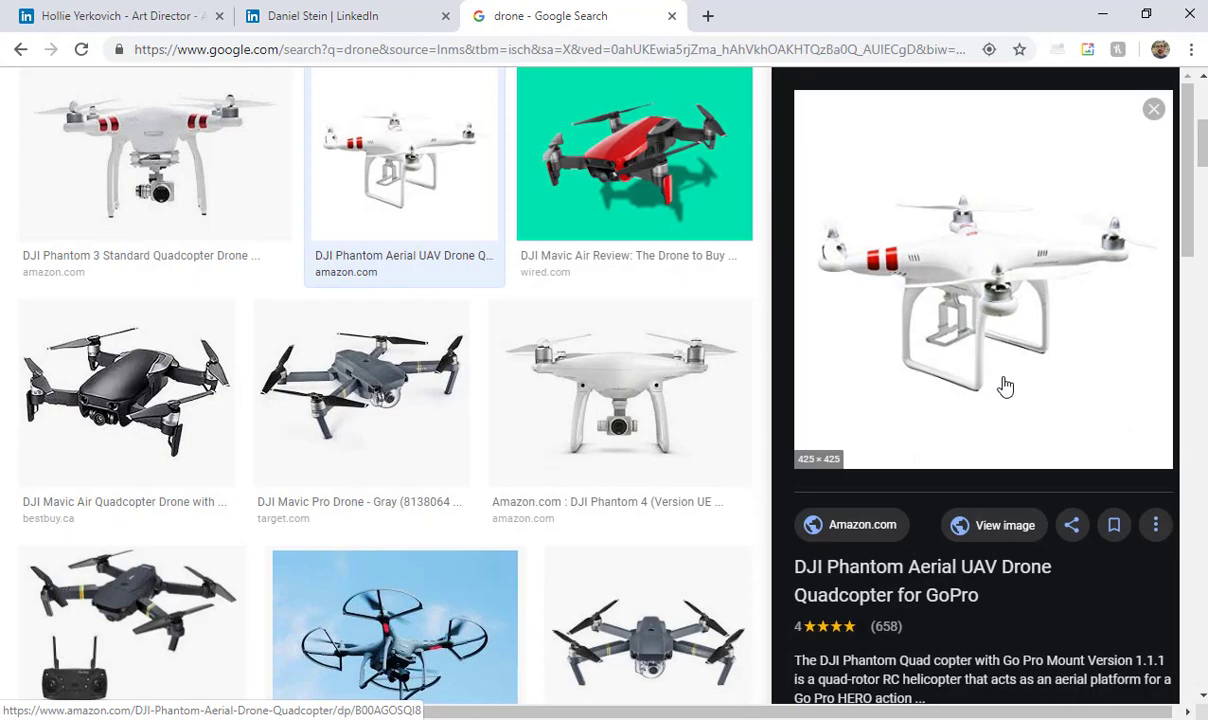
{"action": "scroll", "coordinate": [987, 300], "scroll_direction": "down", "scroll_amount": 1}
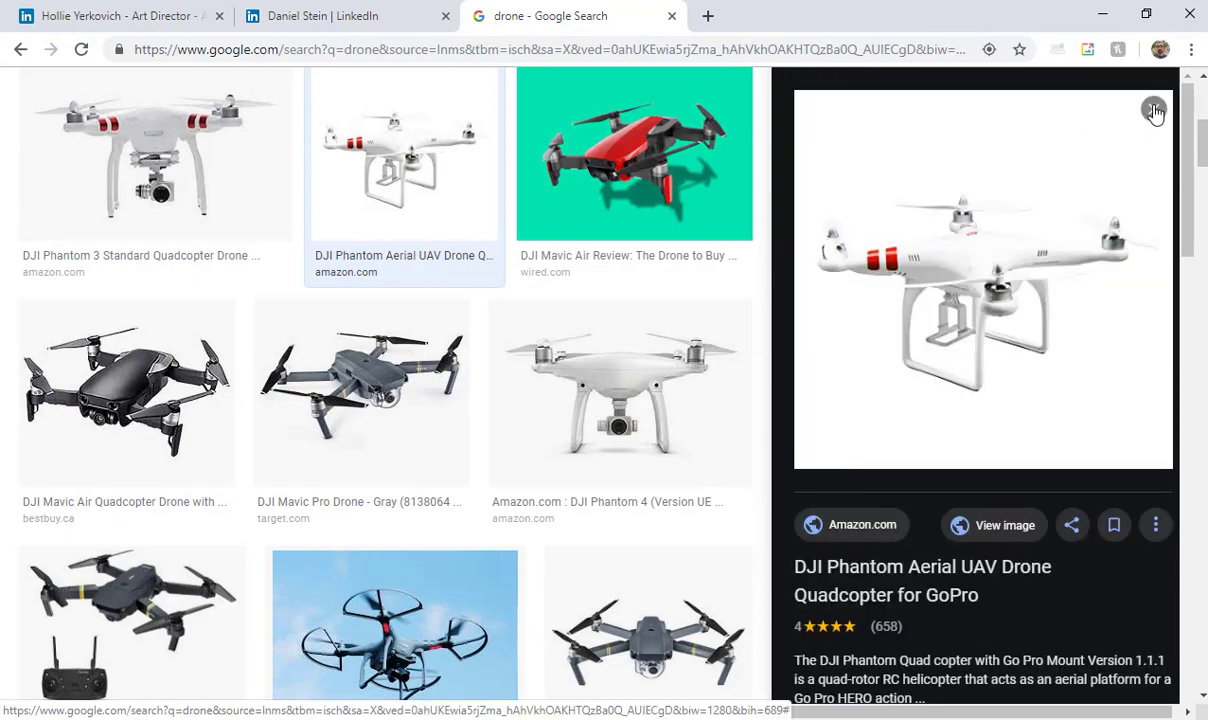
{"action": "left_click", "coordinate": [1154, 109]}
{"action": "scroll", "coordinate": [300, 450], "scroll_direction": "up", "scroll_amount": 2}
{"action": "left_click", "coordinate": [159, 495]}
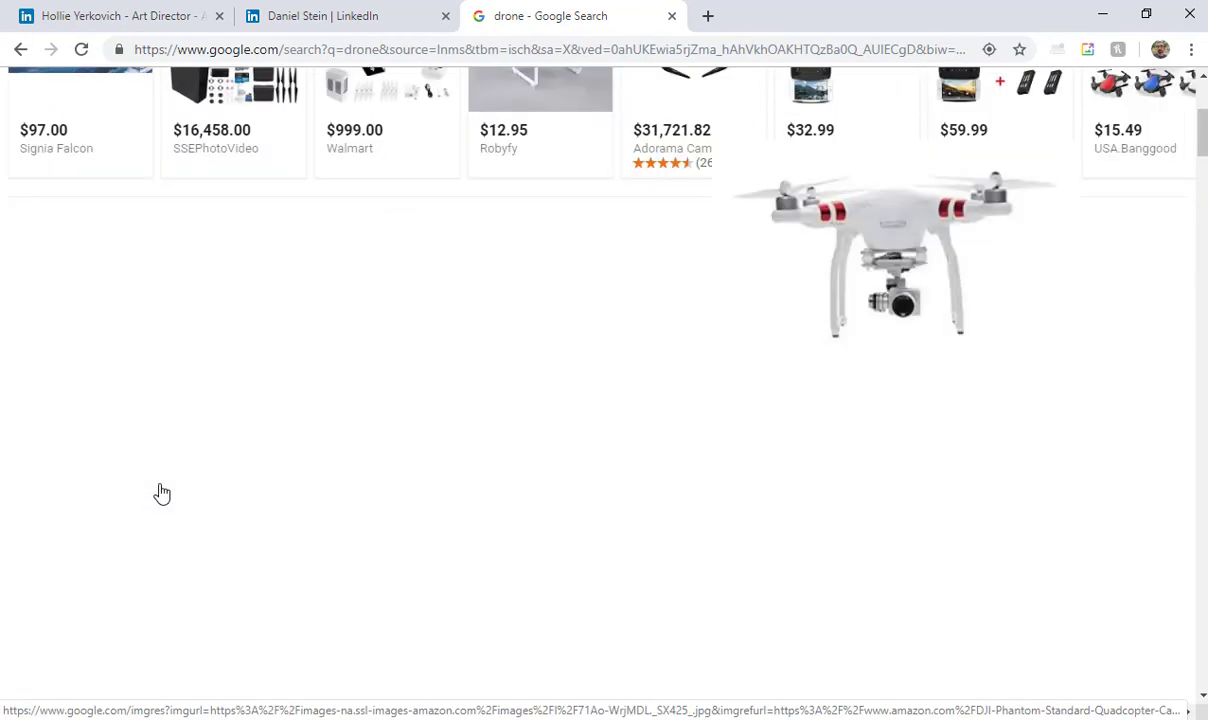
{"action": "scroll", "coordinate": [1012, 471], "scroll_direction": "down", "scroll_amount": 5}
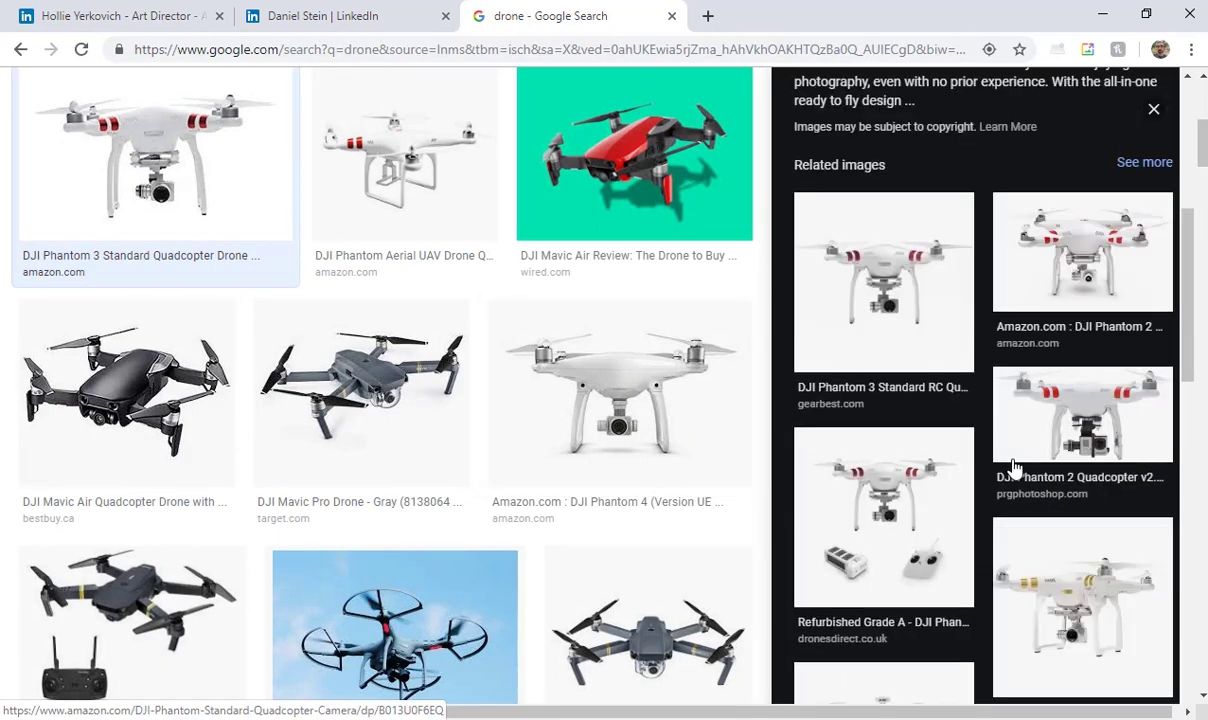
{"action": "scroll", "coordinate": [1014, 471], "scroll_direction": "up", "scroll_amount": 5}
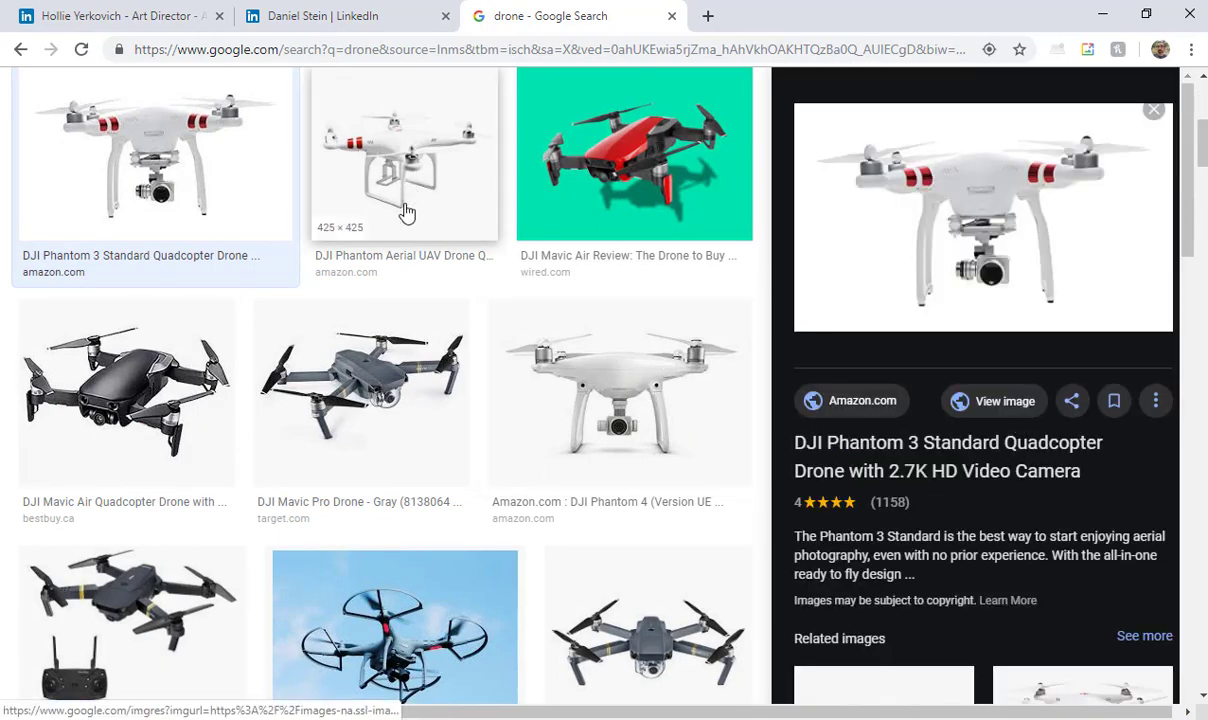
{"action": "left_click", "coordinate": [205, 380]}
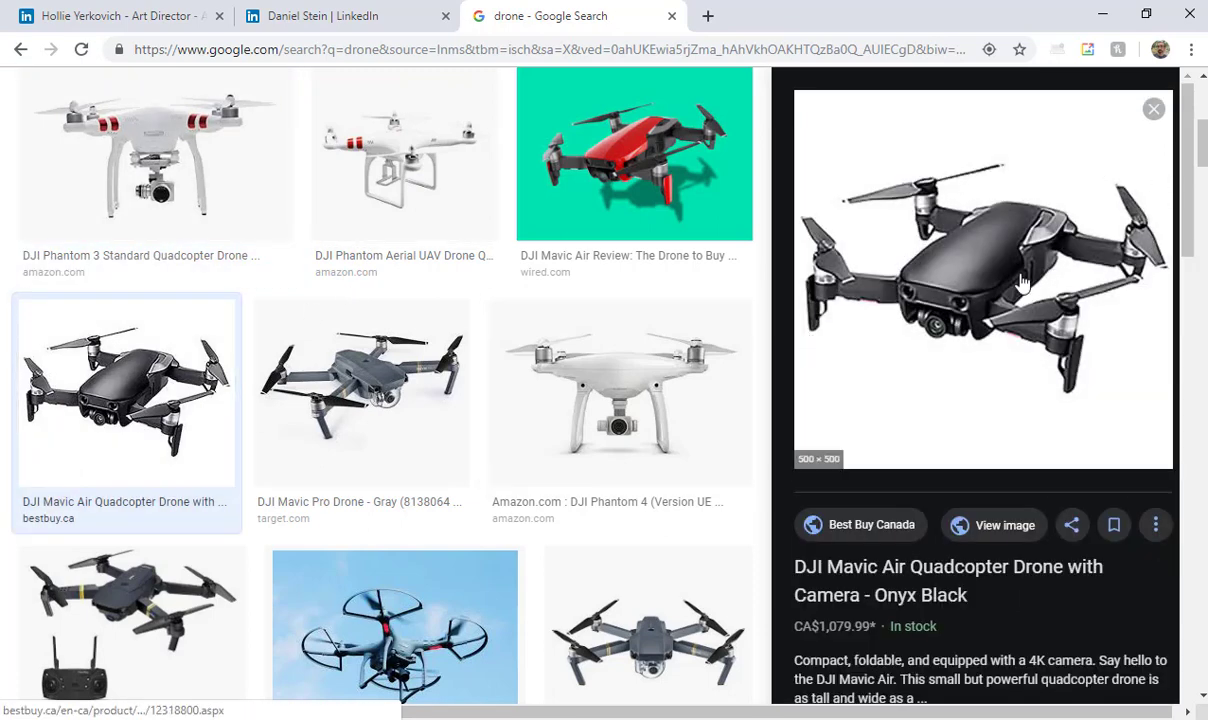
{"action": "left_click", "coordinate": [993, 528]}
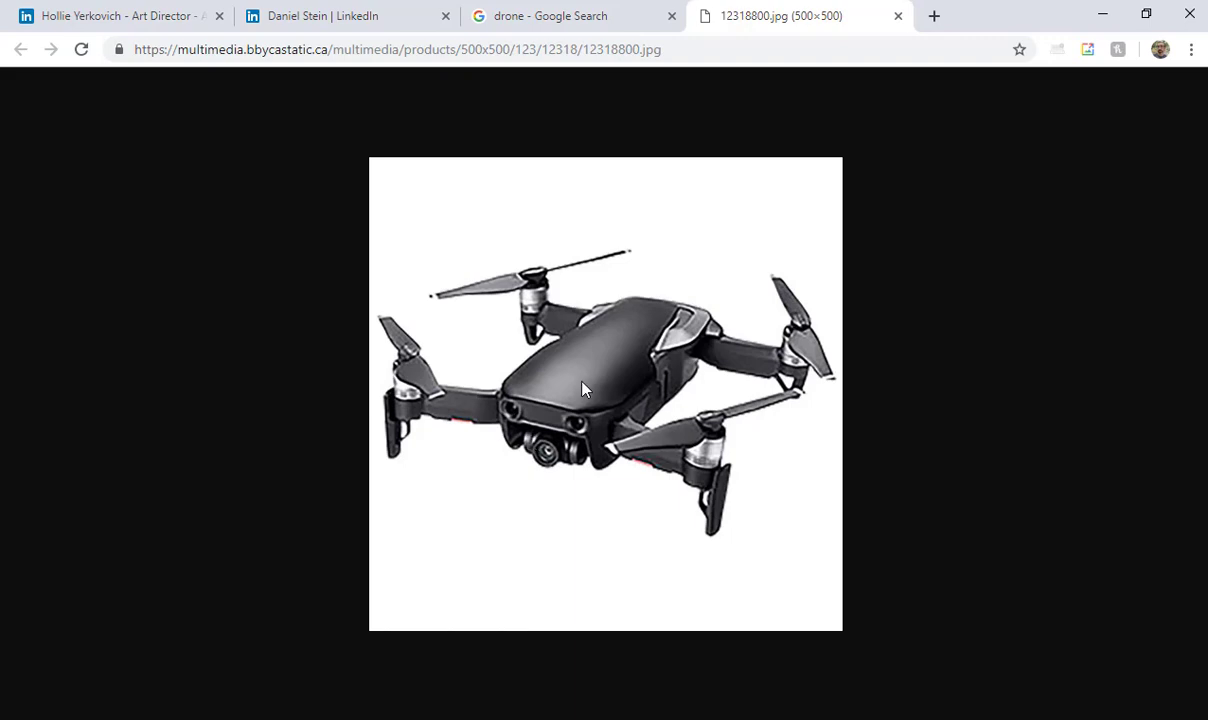
Step: Return to the drone image results and search Google Images for "car modeling" instead
{"action": "left_click", "coordinate": [561, 19]}
{"action": "scroll", "coordinate": [290, 230], "scroll_direction": "up", "scroll_amount": 5}
{"action": "double_click", "coordinate": [176, 106]}
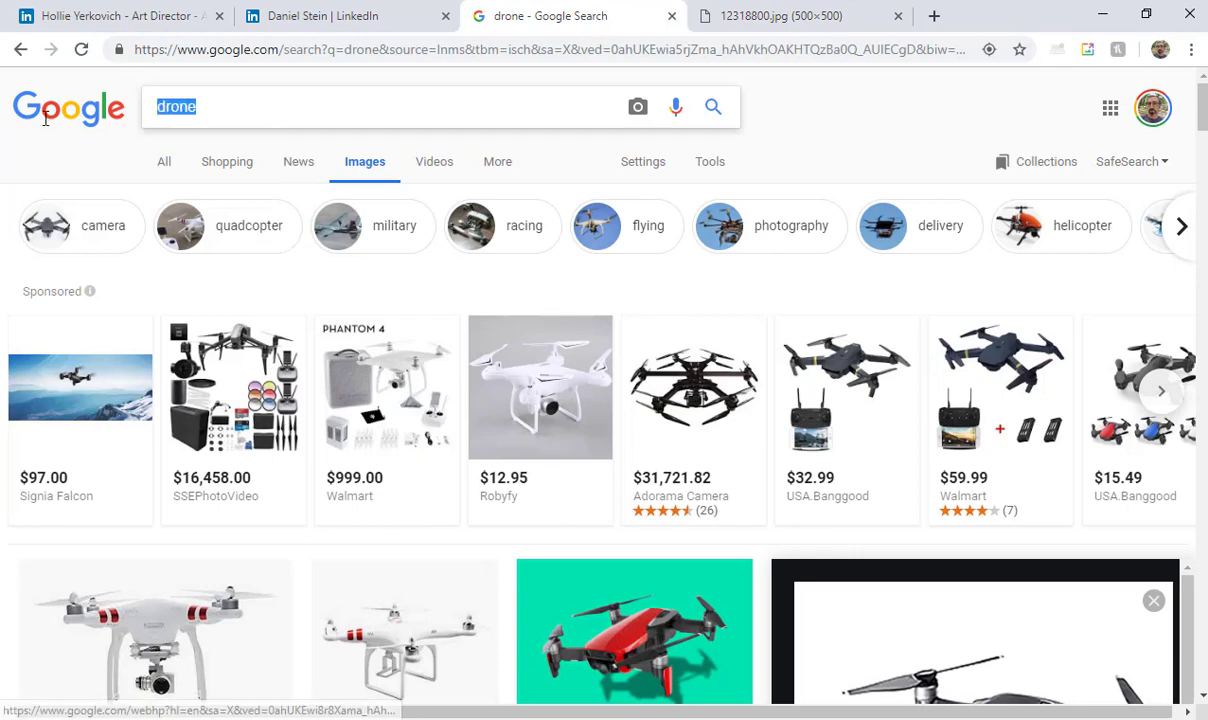
{"action": "type", "text": "car modeling"}
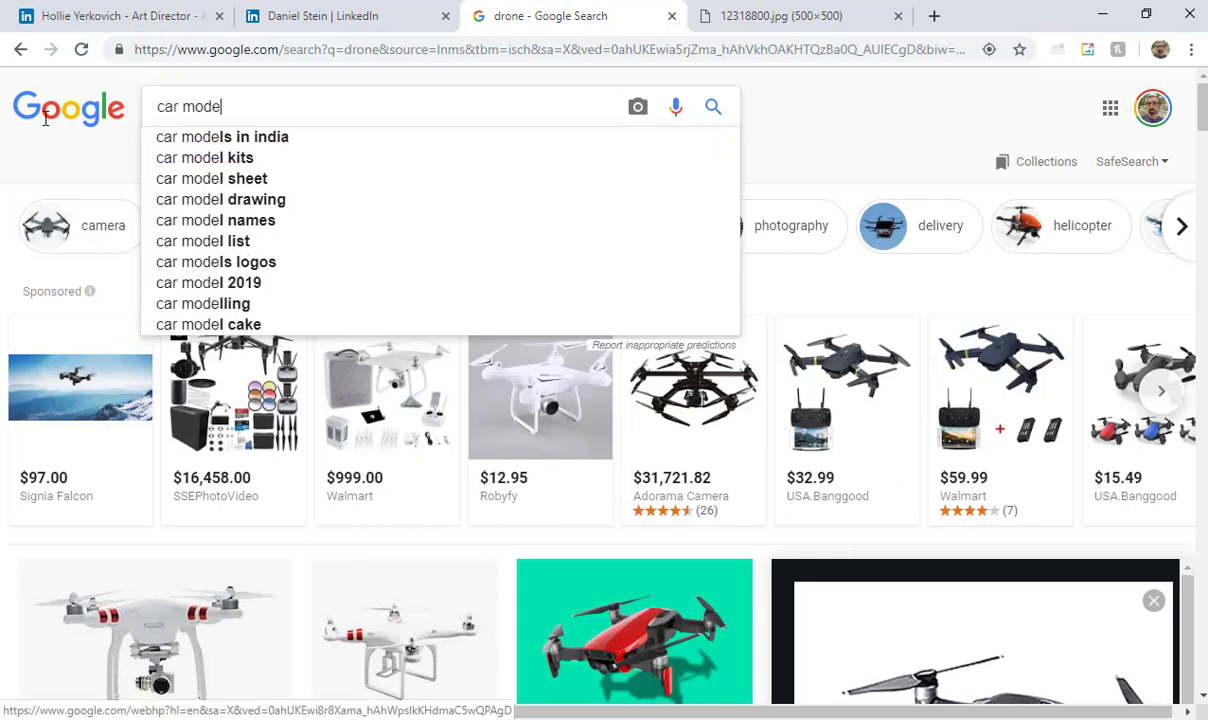
{"action": "key", "text": "Return"}
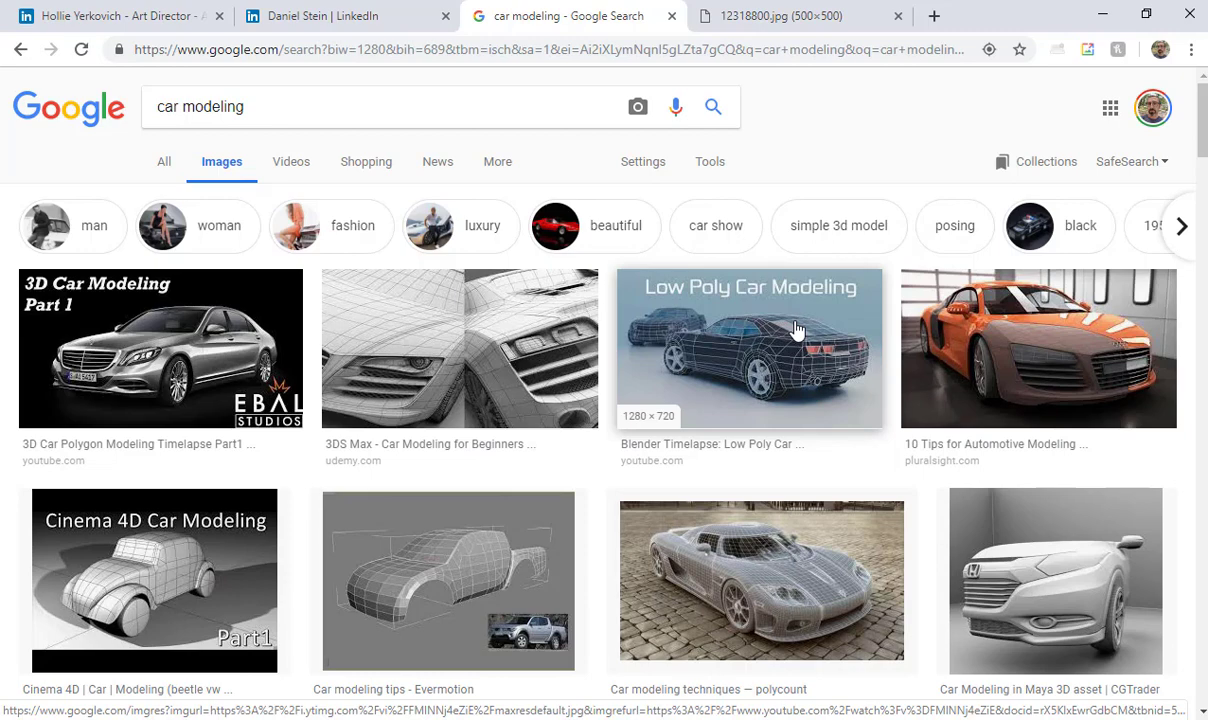
Step: Preview the white "Car Modeling in Maya" image and return to Cinema 4D
{"action": "left_click", "coordinate": [1078, 549]}
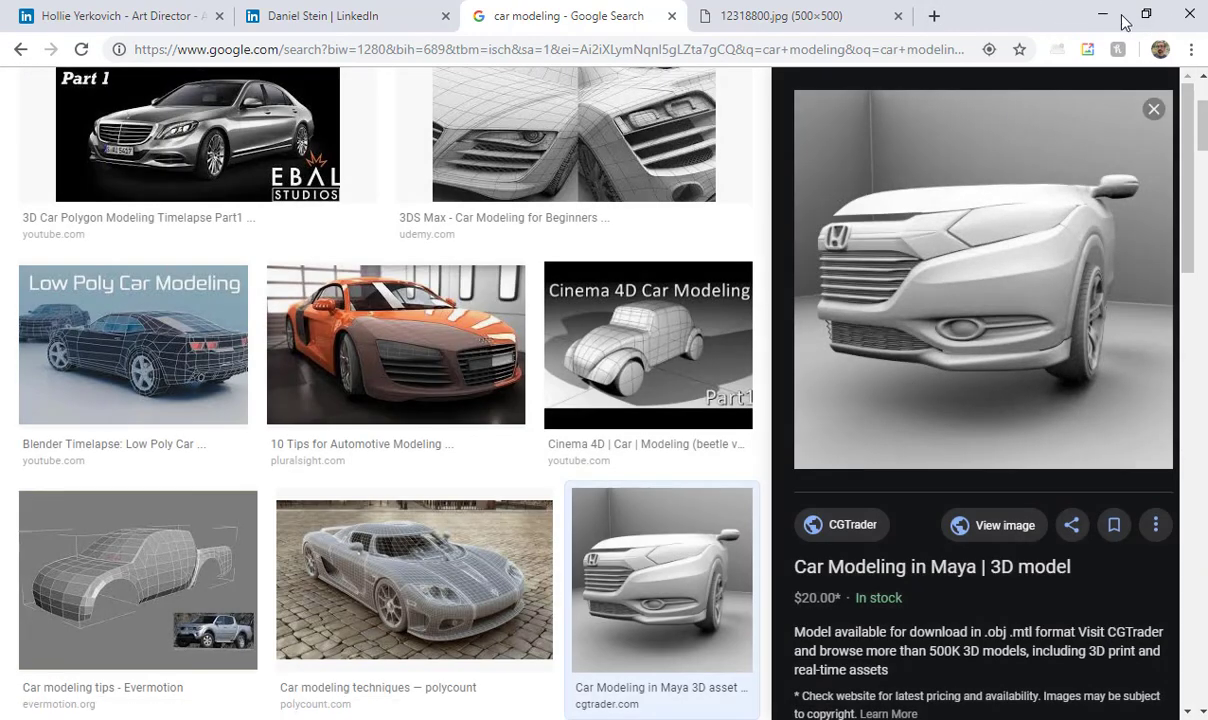
{"action": "left_click", "coordinate": [1104, 16]}
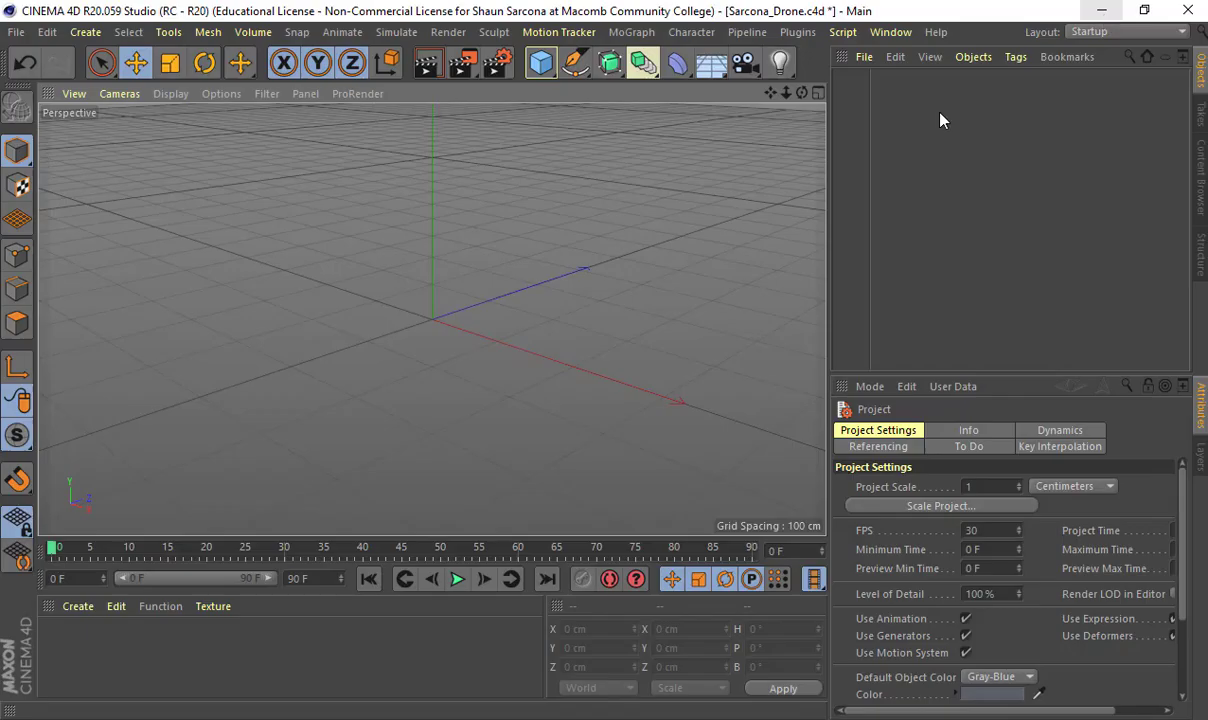
Step: Add a cube at the scene origin and flatten its height to about 84 cm
{"action": "left_click", "coordinate": [541, 63]}
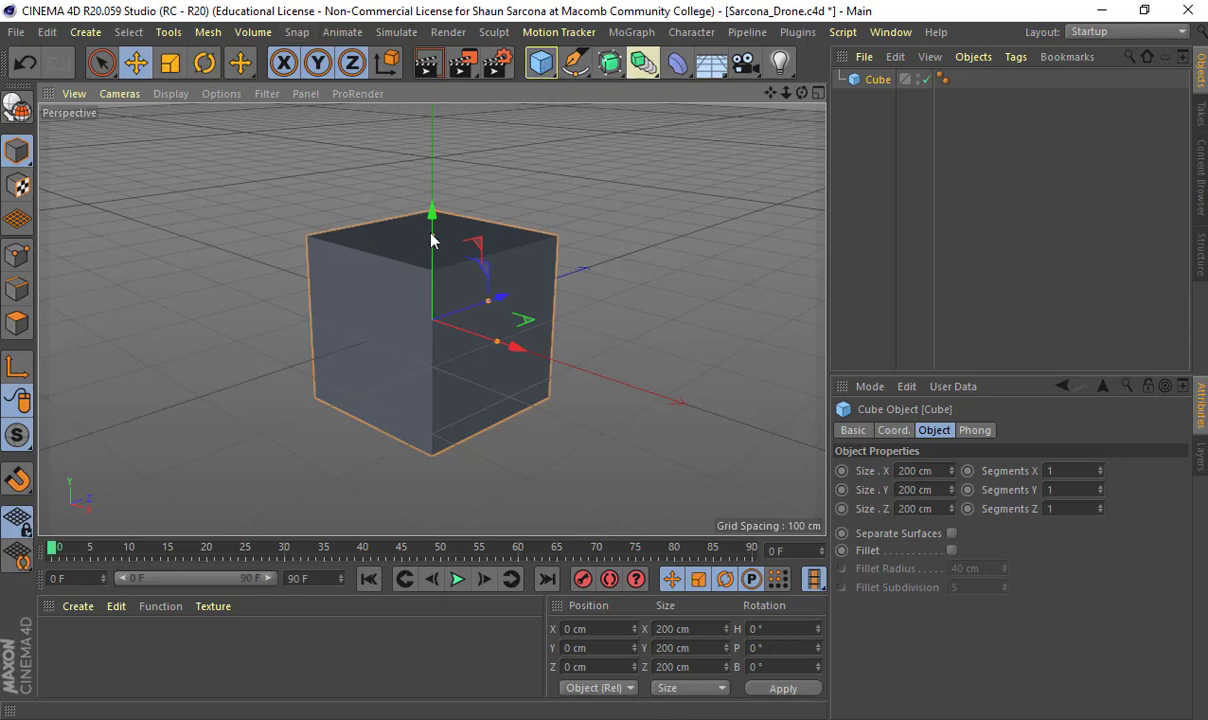
{"action": "left_click_drag", "start_coordinate": [432, 240], "coordinate": [433, 294]}
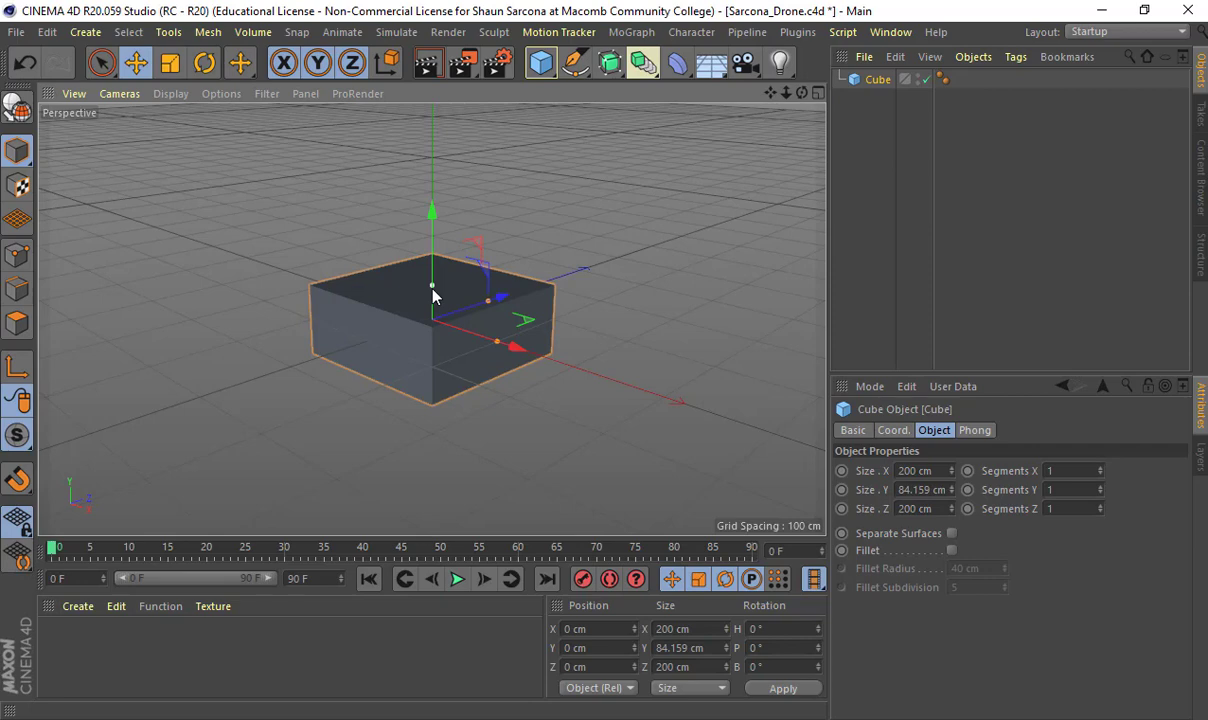
Step: Try moving the cube away from the origin along its Y, Z and X axes, undoing each move
{"action": "left_click_drag", "start_coordinate": [431, 243], "coordinate": [430, 255]}
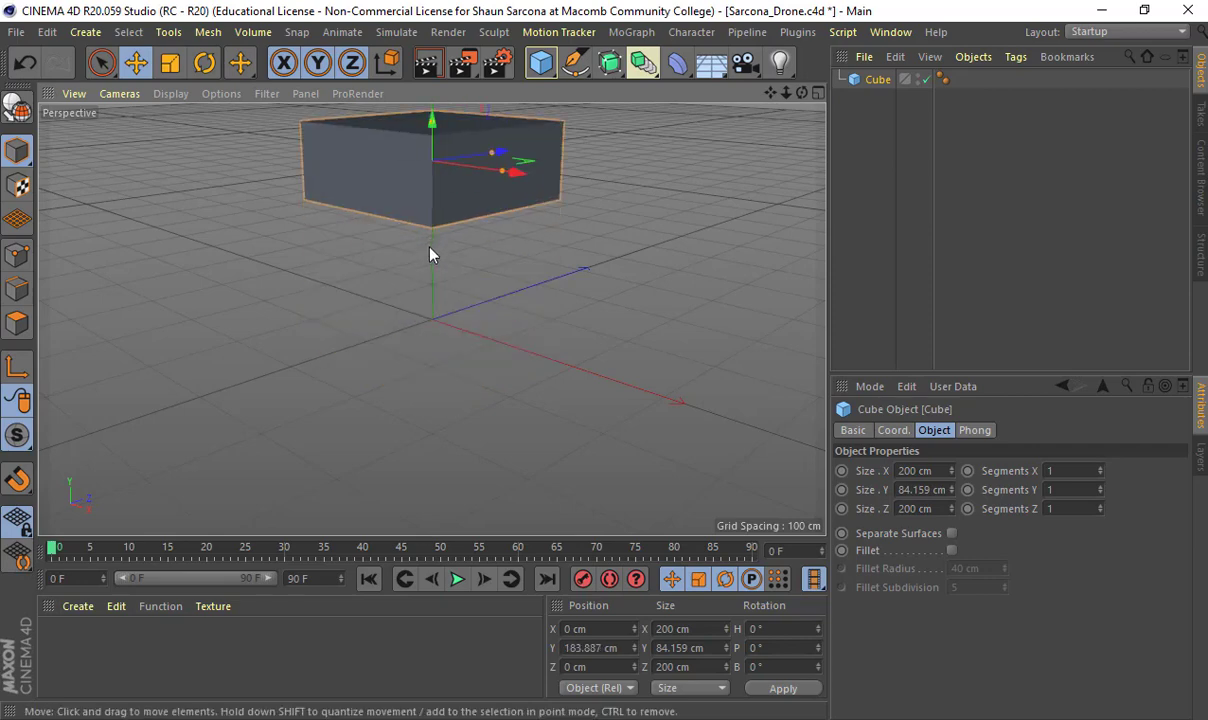
{"action": "key", "text": "ctrl+z"}
{"action": "left_click_drag", "start_coordinate": [497, 297], "coordinate": [637, 250]}
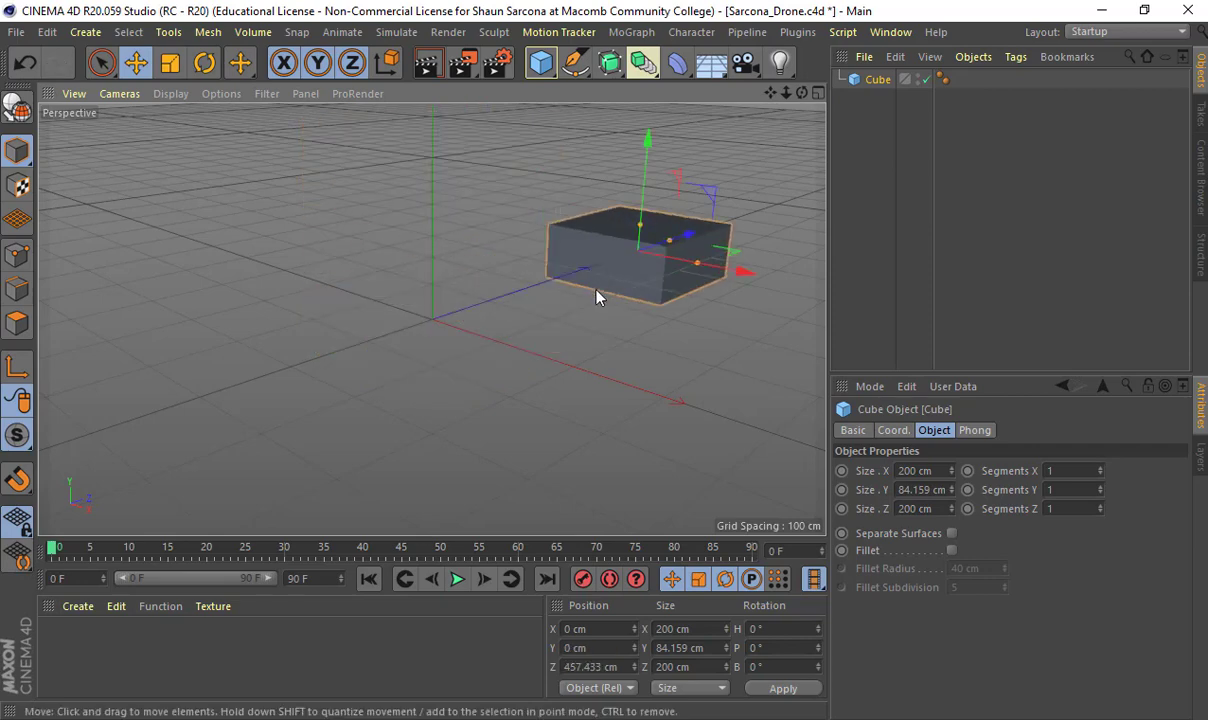
{"action": "key", "text": "ctrl+z"}
{"action": "left_click_drag", "start_coordinate": [525, 355], "coordinate": [385, 313]}
{"action": "key", "text": "ctrl+z"}
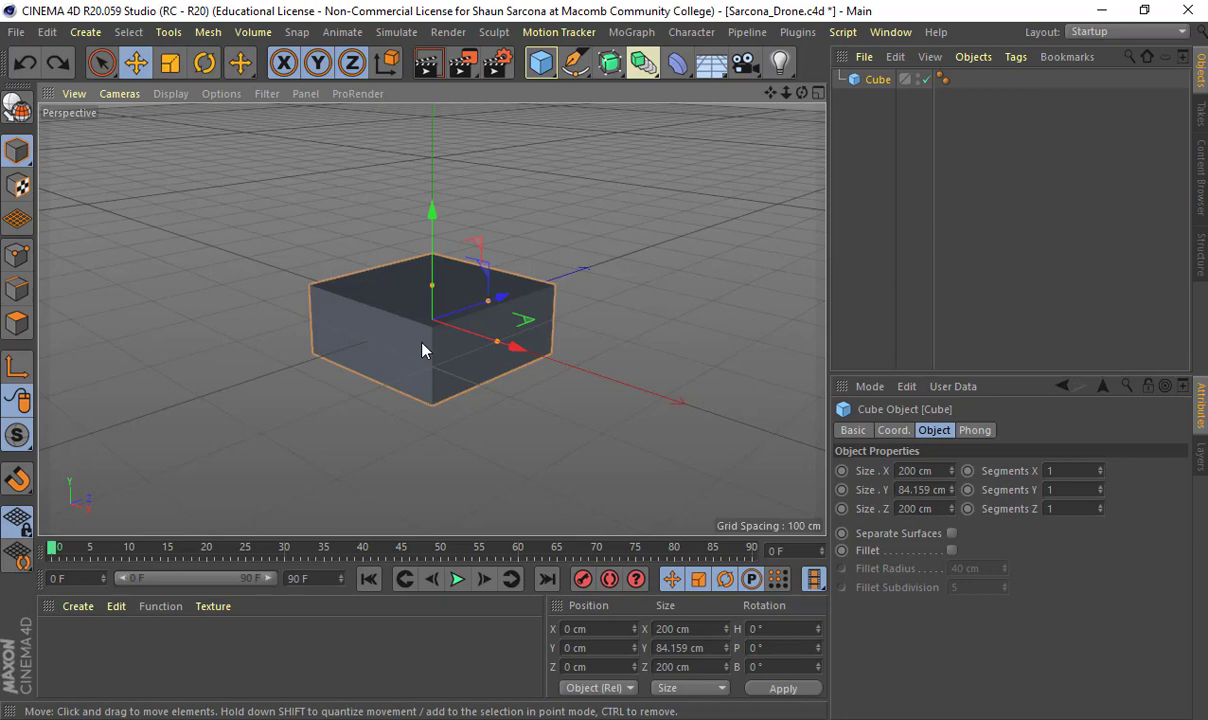
Step: Display the perspective view with Gouraud Shading (Lines) and set the cube's X and Z segments to 2
{"action": "left_click", "coordinate": [221, 93]}
{"action": "mouse_move", "coordinate": [170, 93]}
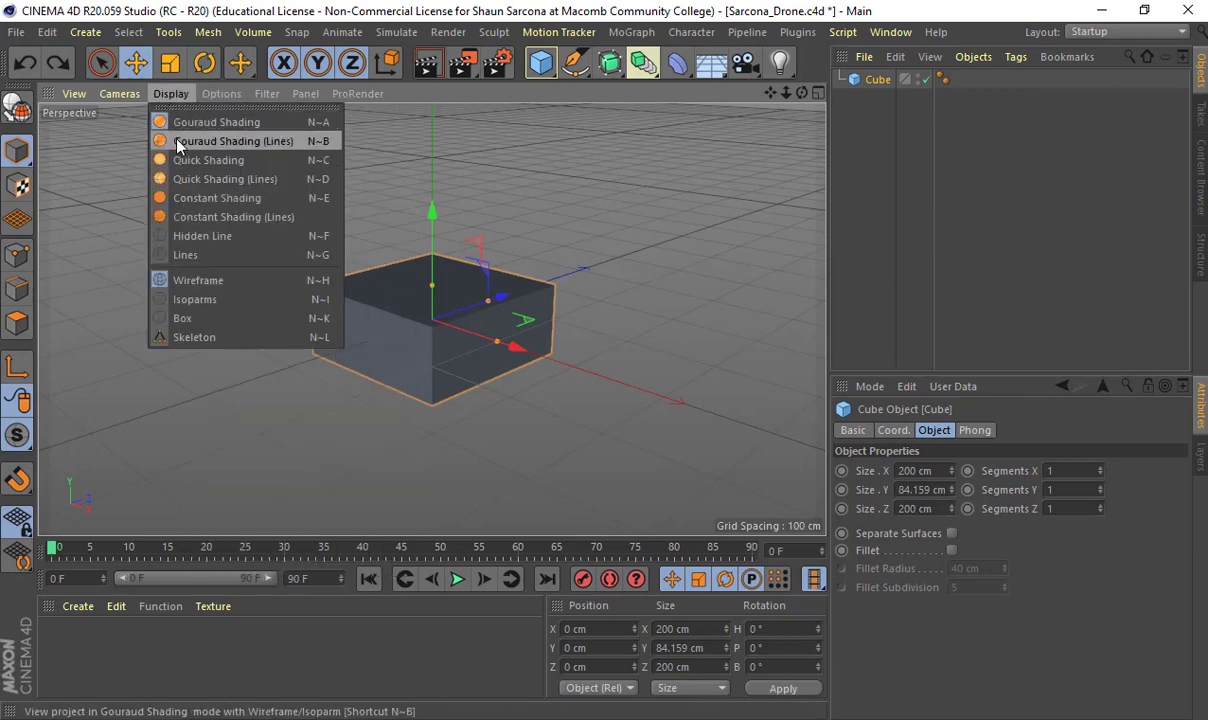
{"action": "left_click", "coordinate": [177, 143]}
{"action": "left_click", "coordinate": [1100, 467]}
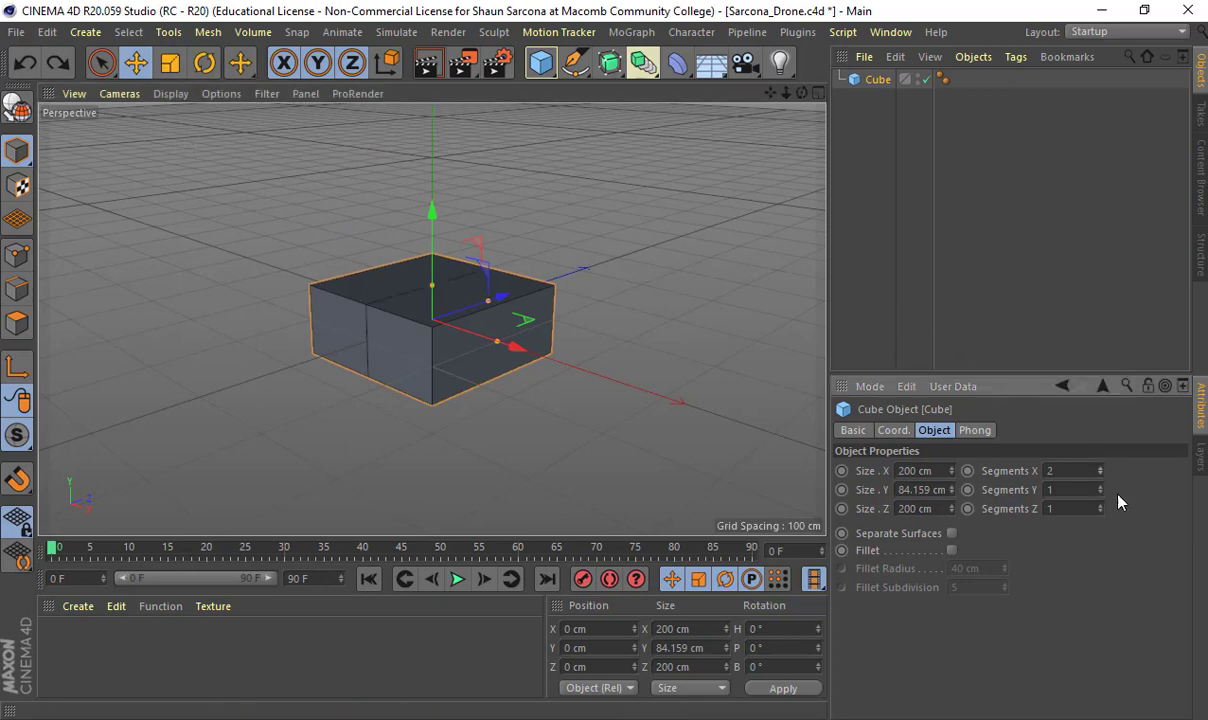
{"action": "left_click", "coordinate": [1100, 505]}
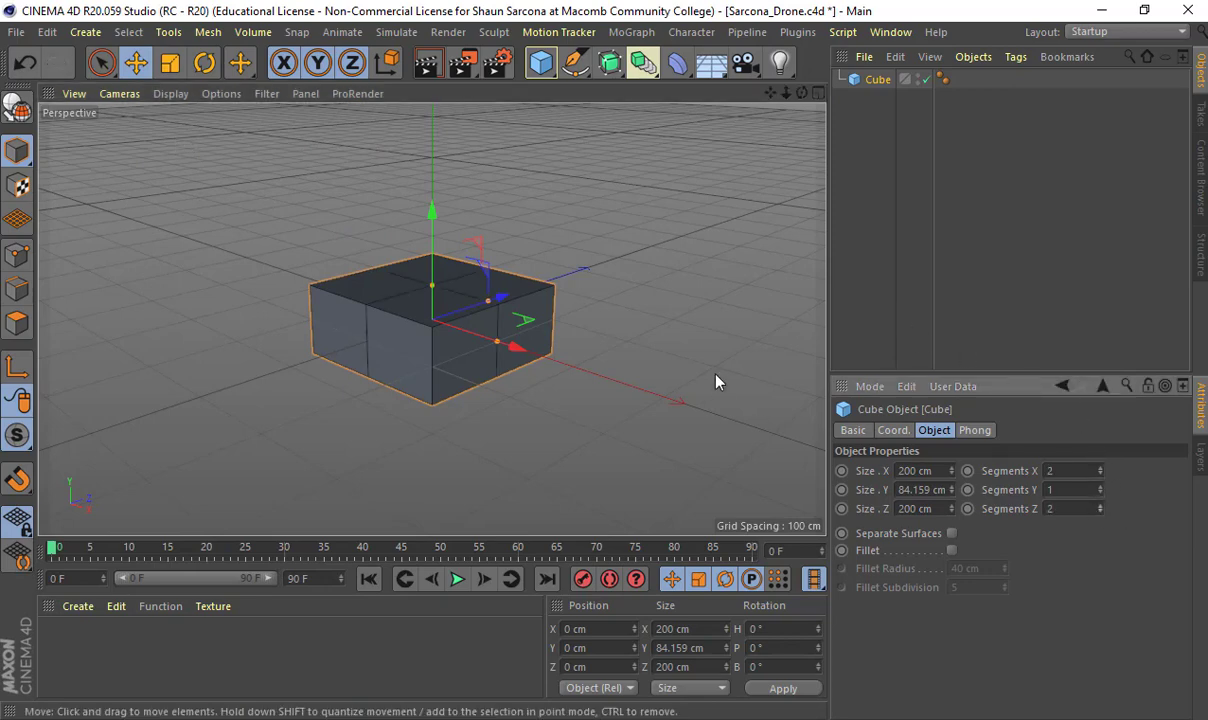
{"action": "left_click_drag", "start_coordinate": [612, 307], "coordinate": [615, 334], "text": "alt"}
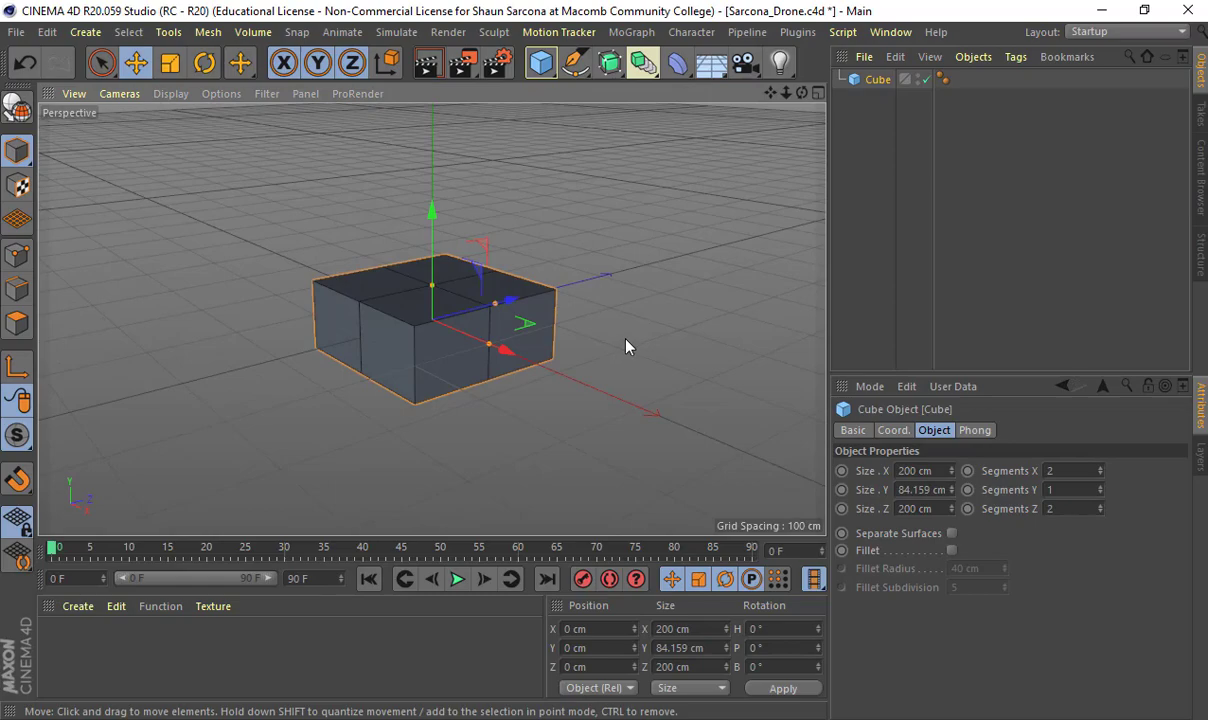
Step: Switch to Chrome, go back to the drone image results, and open the DJI Phantom 3 Standard image enlarged in its own tab
{"action": "key", "text": "alt+Tab"}
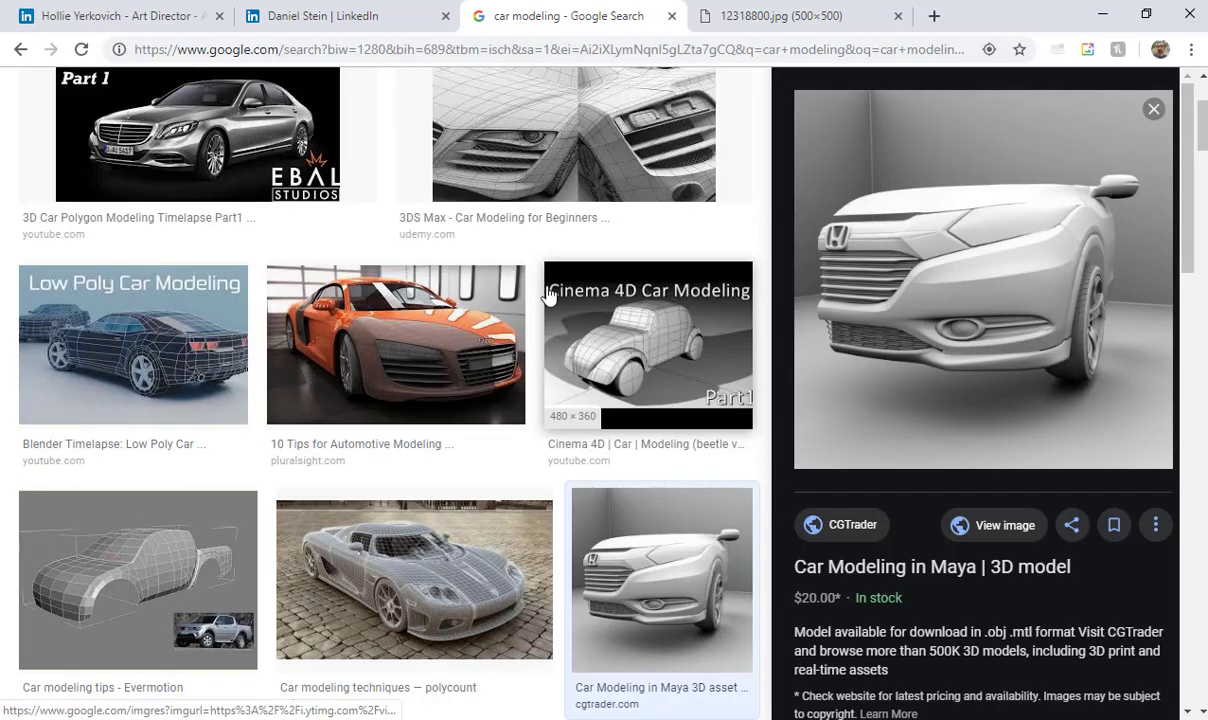
{"action": "key", "text": "alt+Left"}
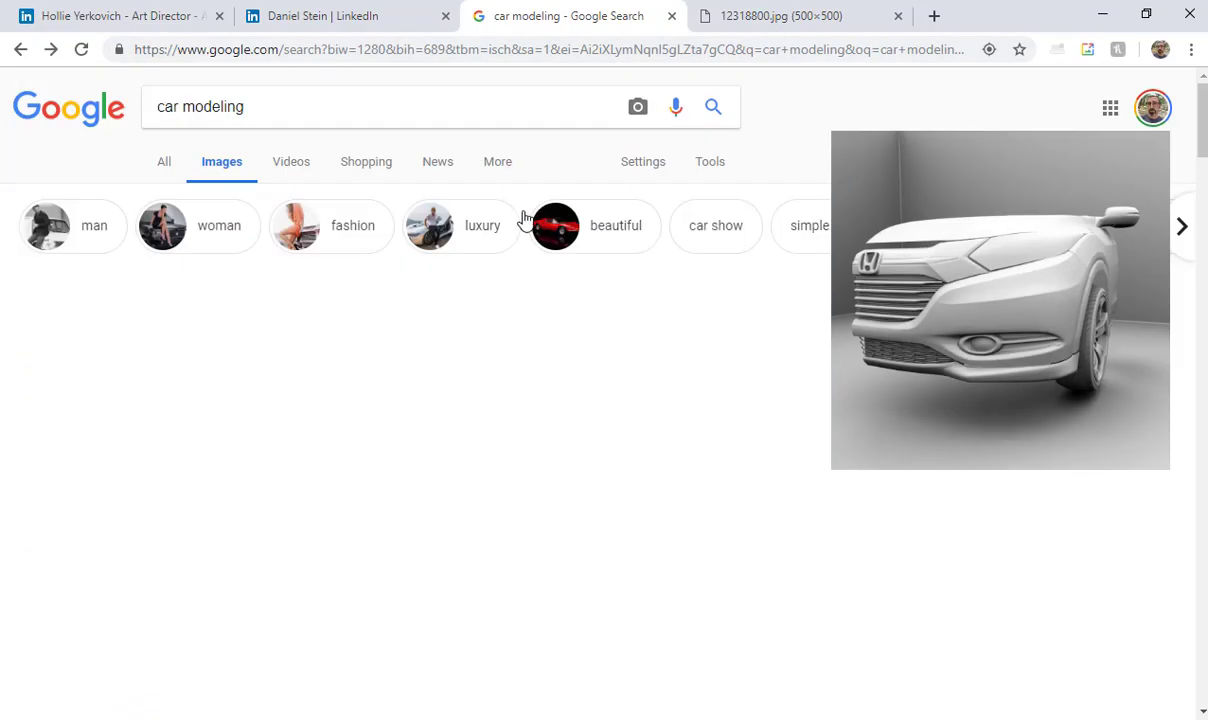
{"action": "key", "text": "alt+Left"}
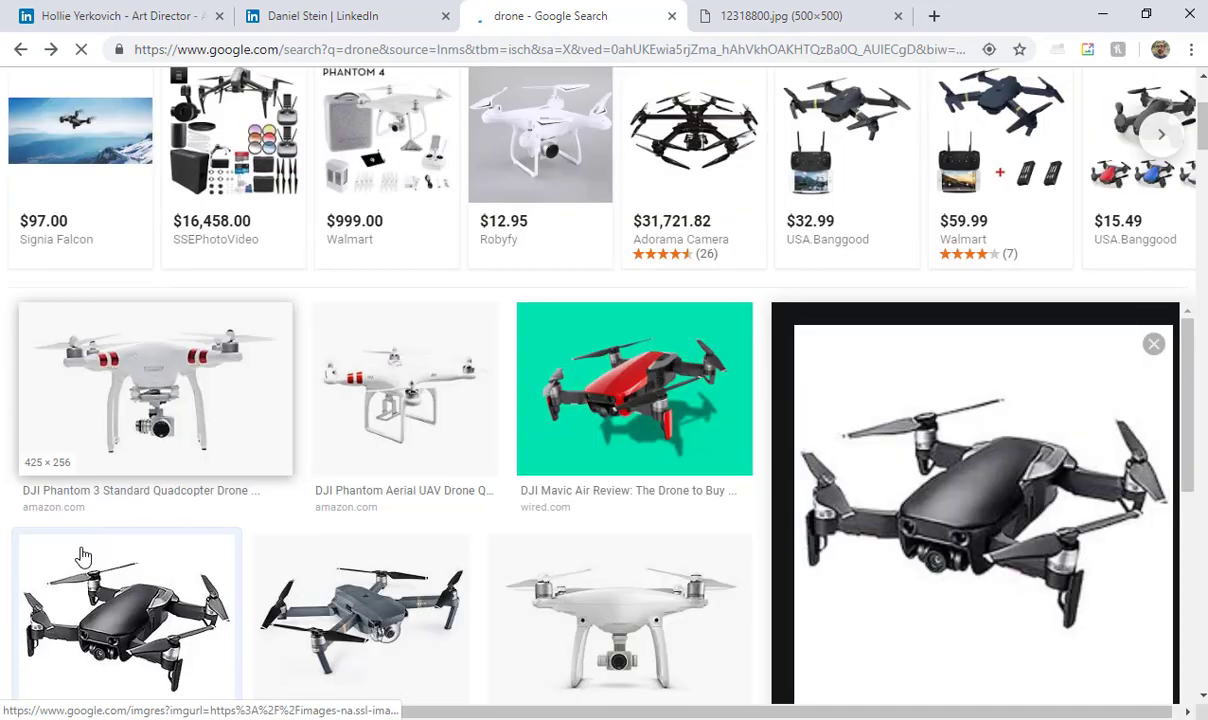
{"action": "left_click", "coordinate": [202, 380]}
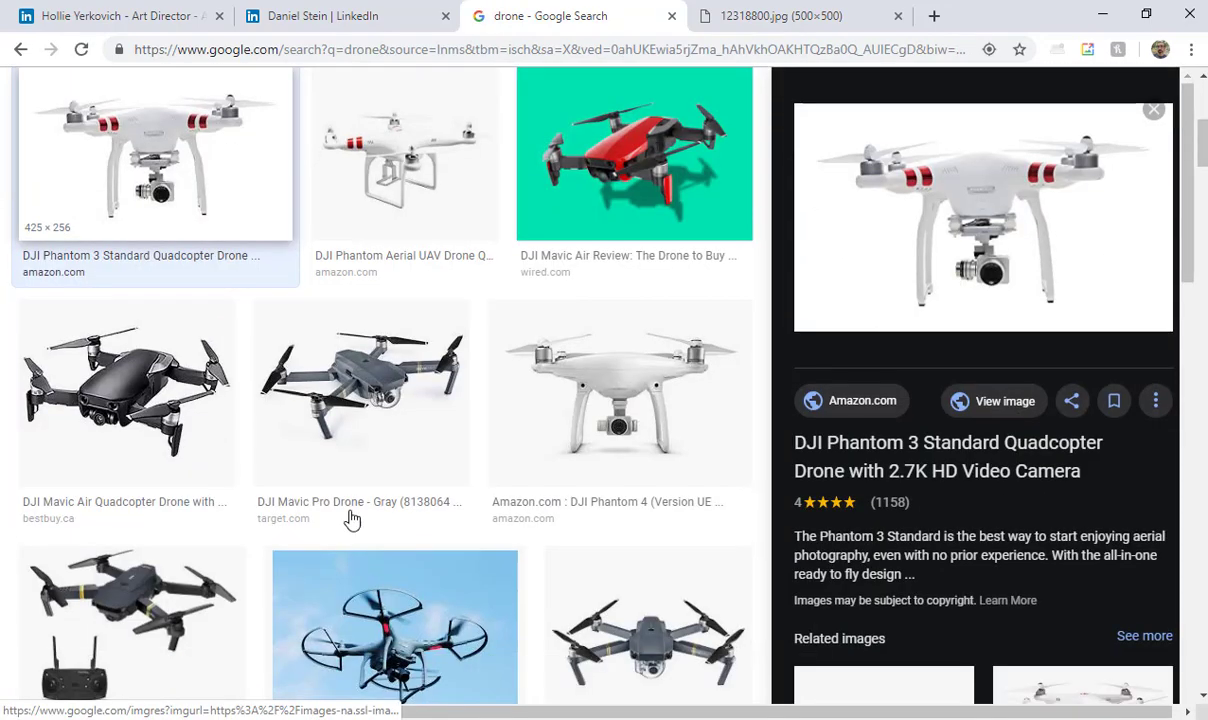
{"action": "left_click", "coordinate": [1003, 401]}
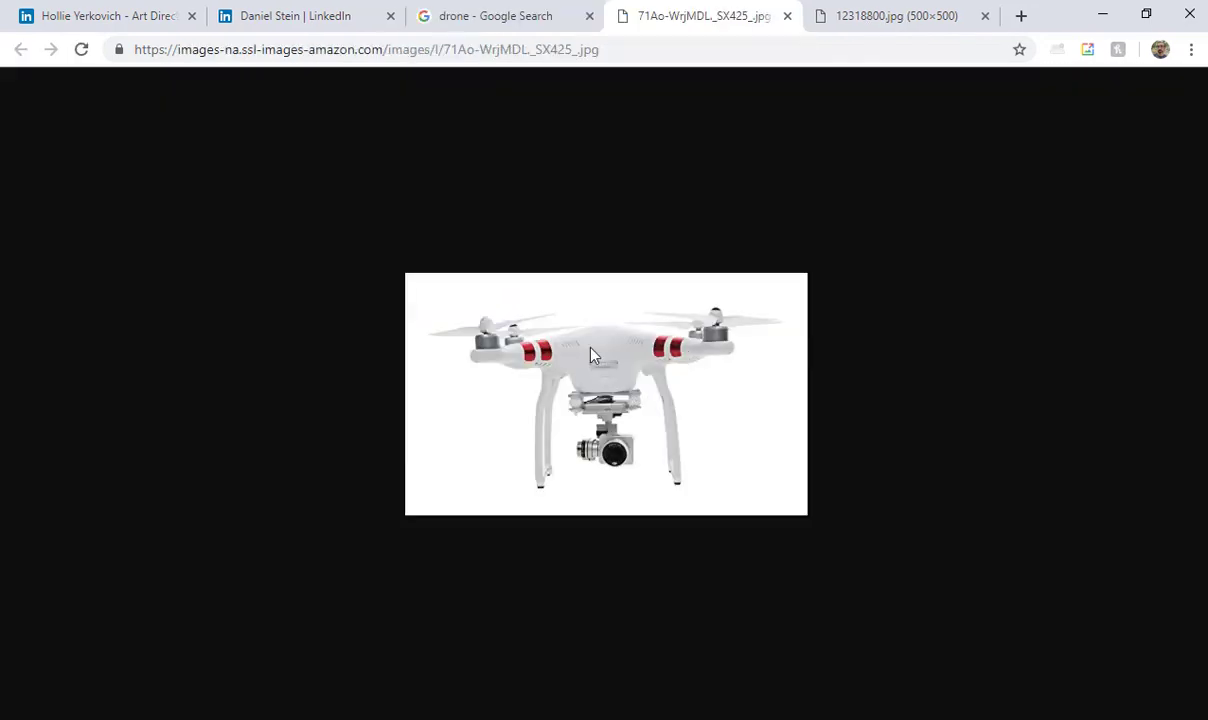
{"action": "scroll", "coordinate": [590, 353], "scroll_direction": "up", "scroll_amount": 6, "text": "ctrl"}
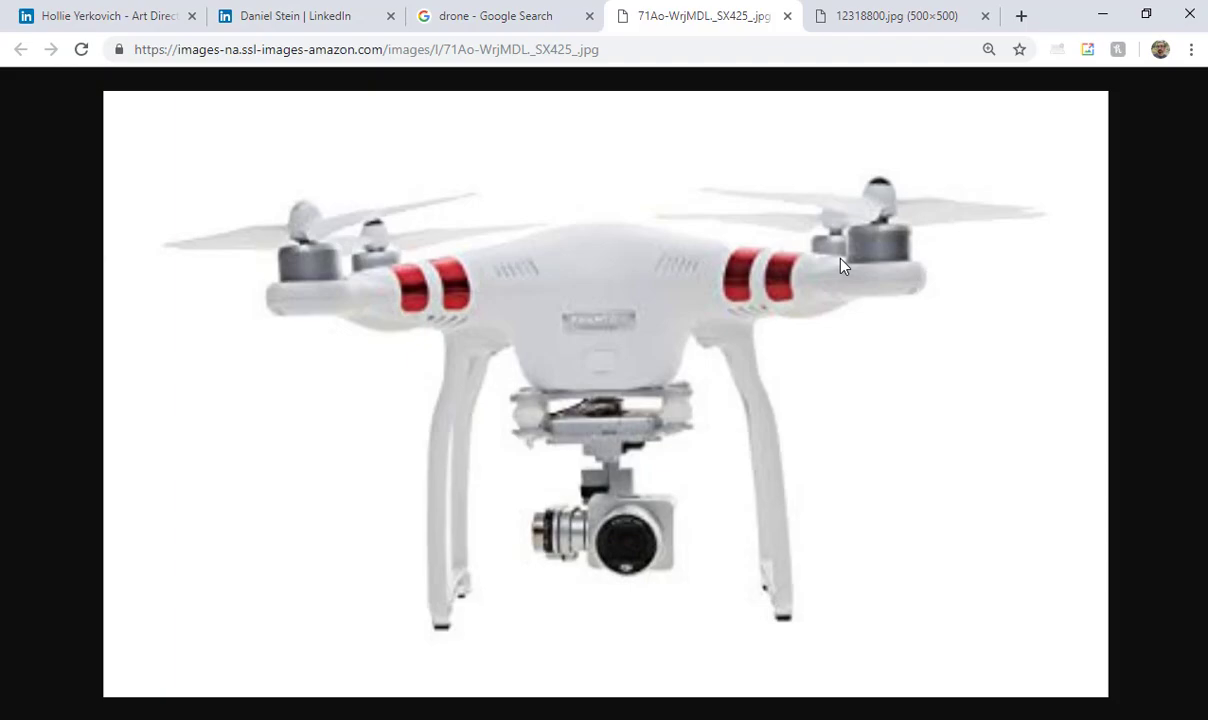
Step: Switch to Cinema 4D, set the cube's Y segments to 2, and make the cube editable
{"action": "key", "text": "alt+Tab"}
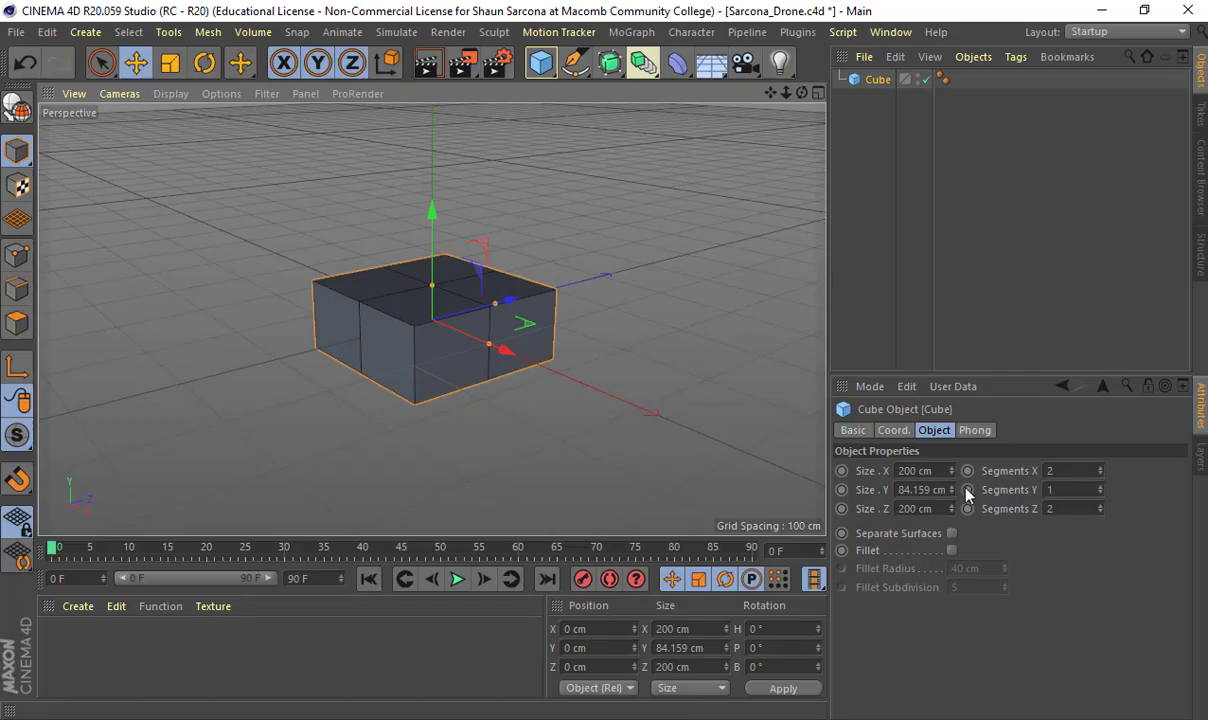
{"action": "left_click", "coordinate": [1099, 486]}
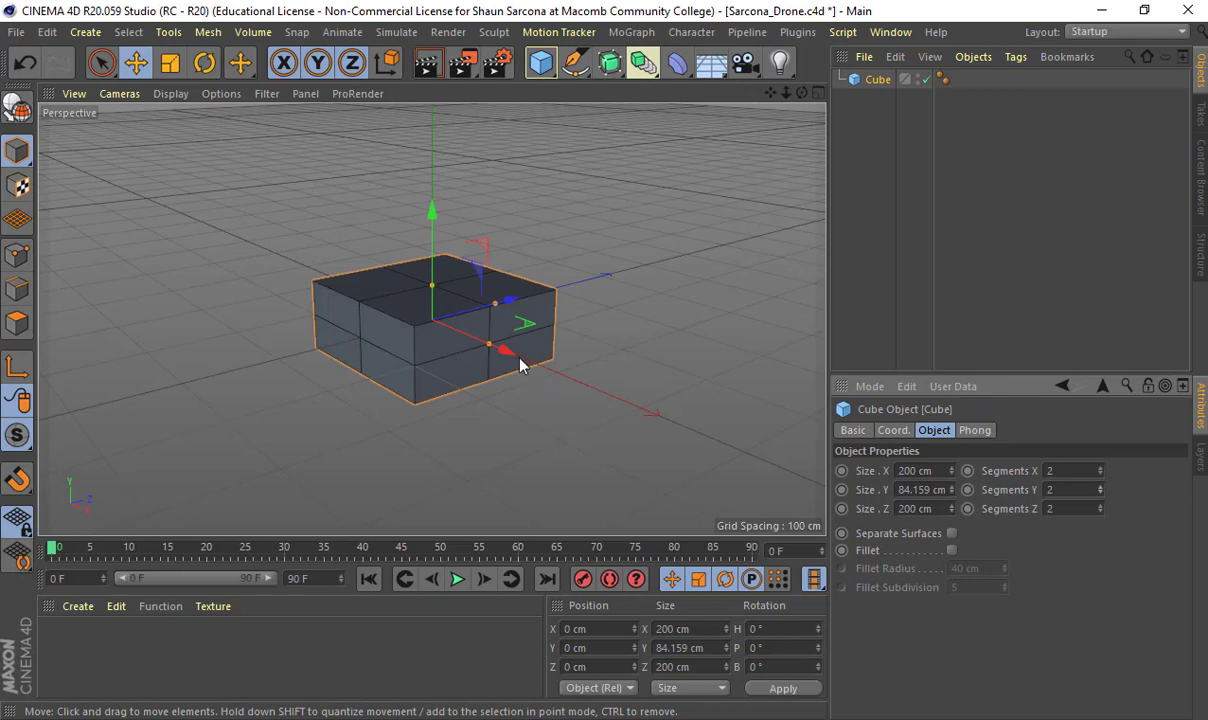
{"action": "left_click_drag", "start_coordinate": [520, 378], "coordinate": [517, 396], "text": "alt"}
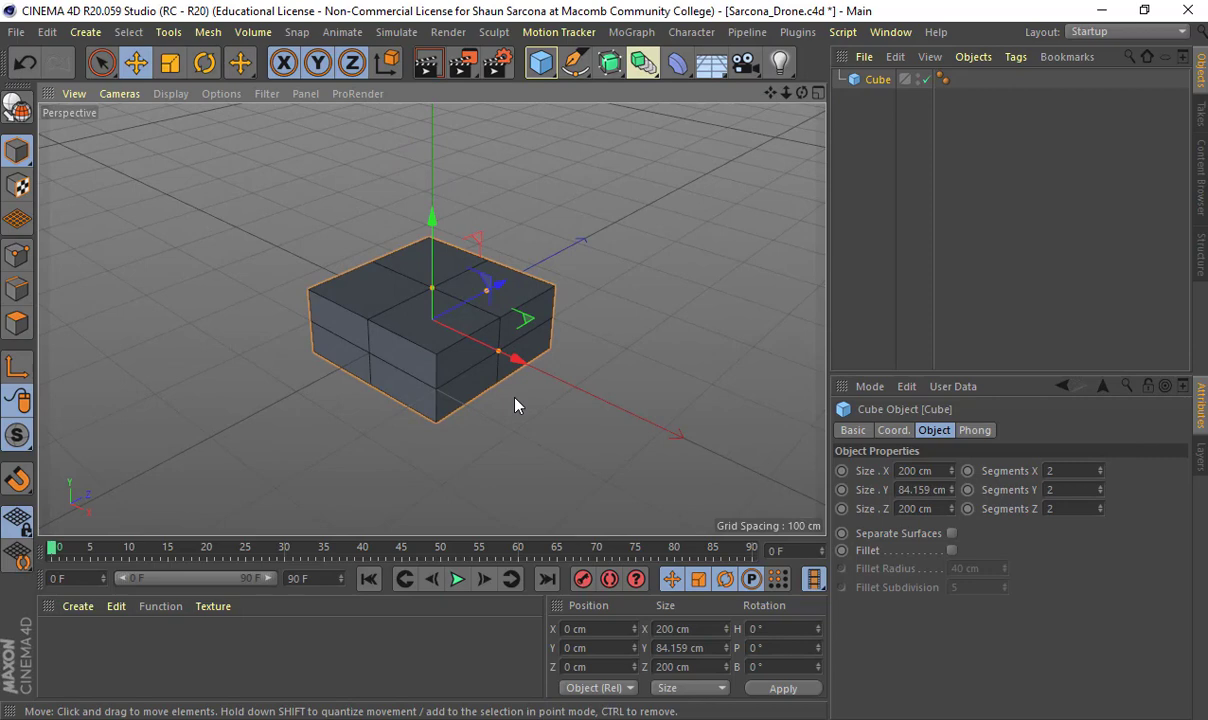
{"action": "key", "text": "c"}
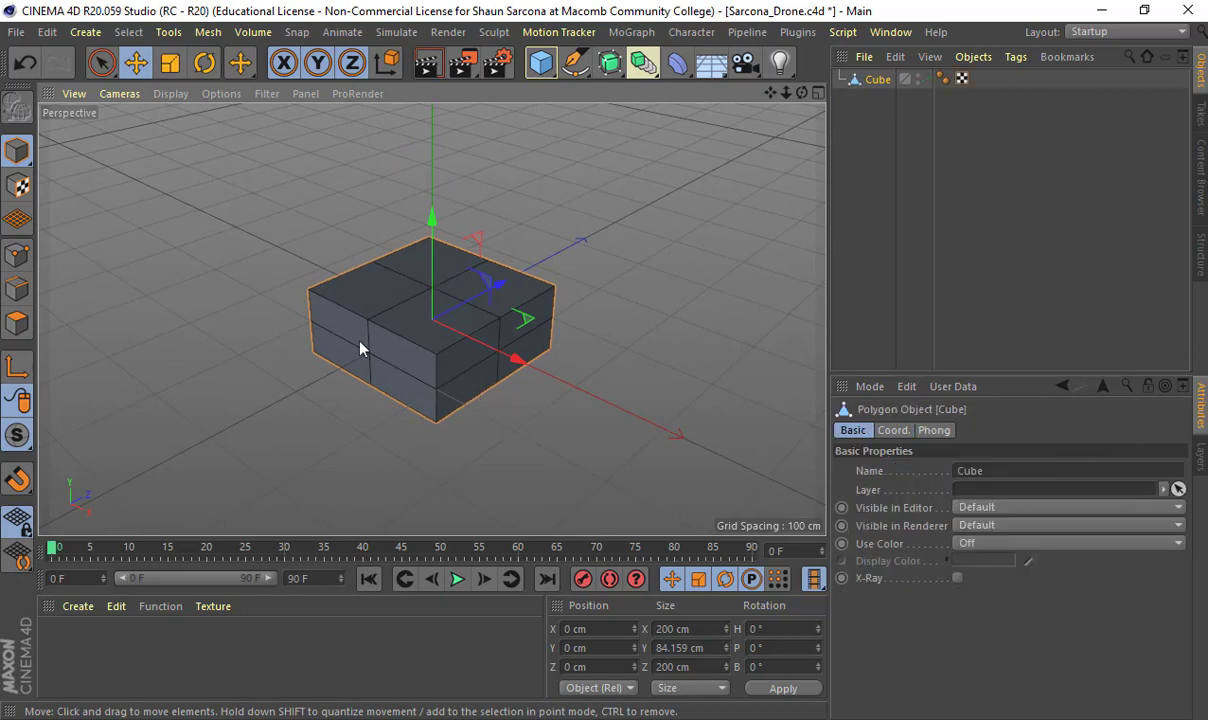
Step: In polygon mode, live-select and delete all faces on the cube's negative X half
{"action": "left_click", "coordinate": [16, 322]}
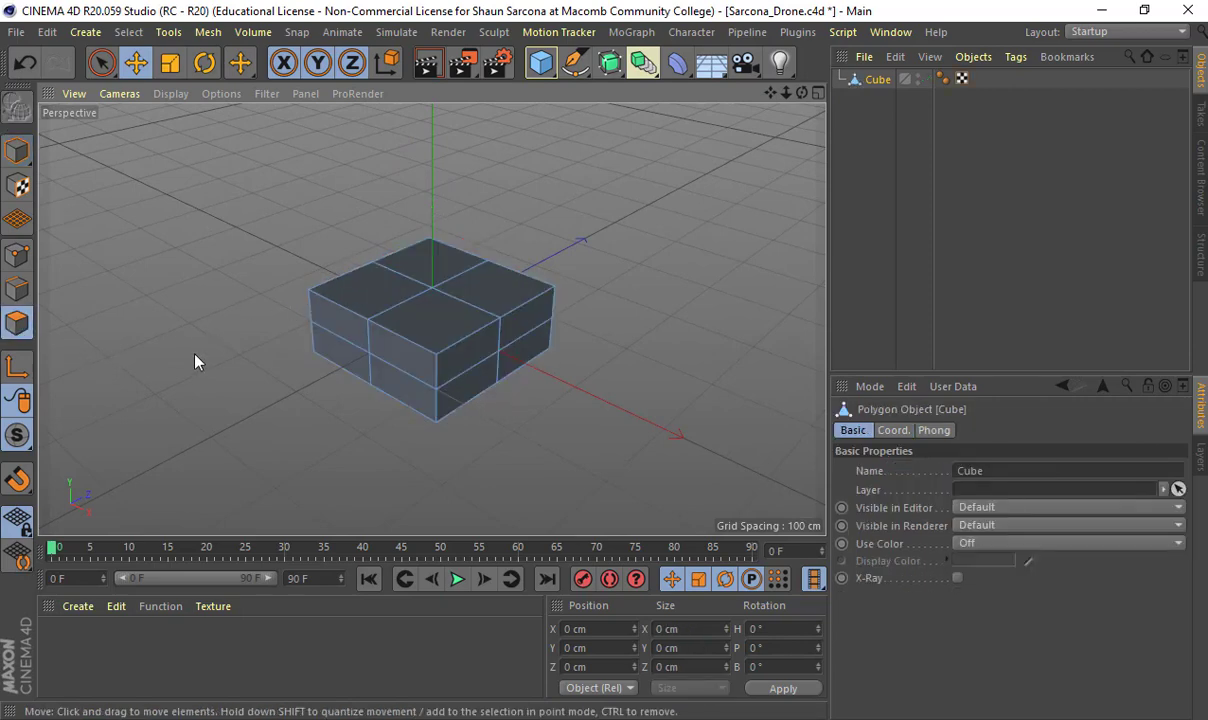
{"action": "left_click_drag", "start_coordinate": [197, 359], "coordinate": [324, 371], "text": "alt"}
{"action": "left_click", "coordinate": [101, 62]}
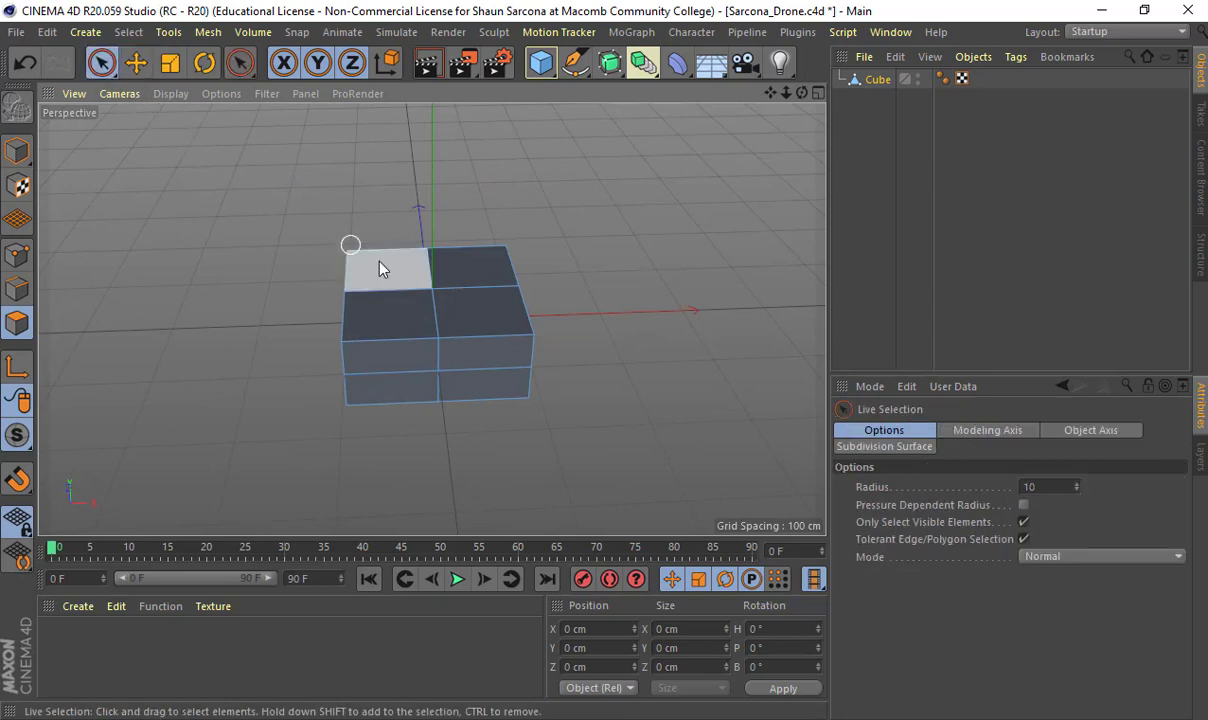
{"action": "left_click_drag", "start_coordinate": [352, 250], "coordinate": [386, 345]}
{"action": "key", "text": "Delete"}
{"action": "left_click_drag", "start_coordinate": [384, 265], "coordinate": [370, 453]}
{"action": "key", "text": "Delete"}
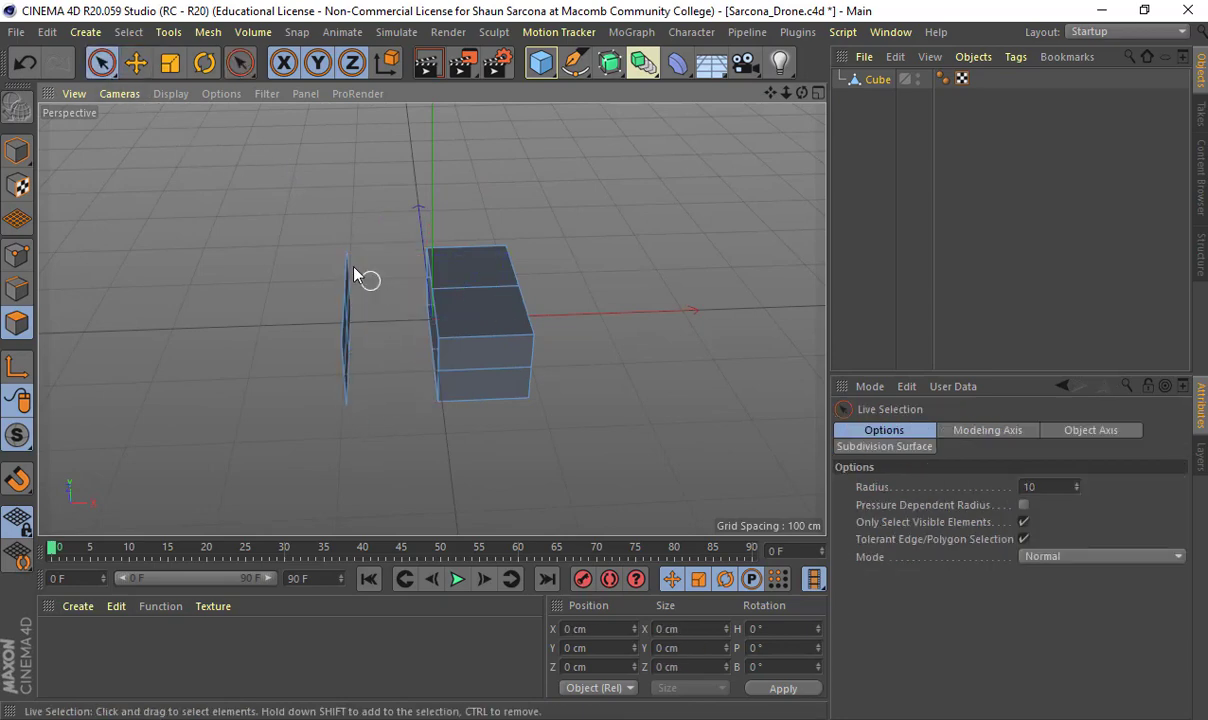
{"action": "mouse_move", "coordinate": [348, 276]}
{"action": "left_mouse_down"}
{"action": "mouse_move", "coordinate": [355, 379]}
{"action": "mouse_move", "coordinate": [607, 334]}
{"action": "left_mouse_up"}
{"action": "key", "text": "Delete"}
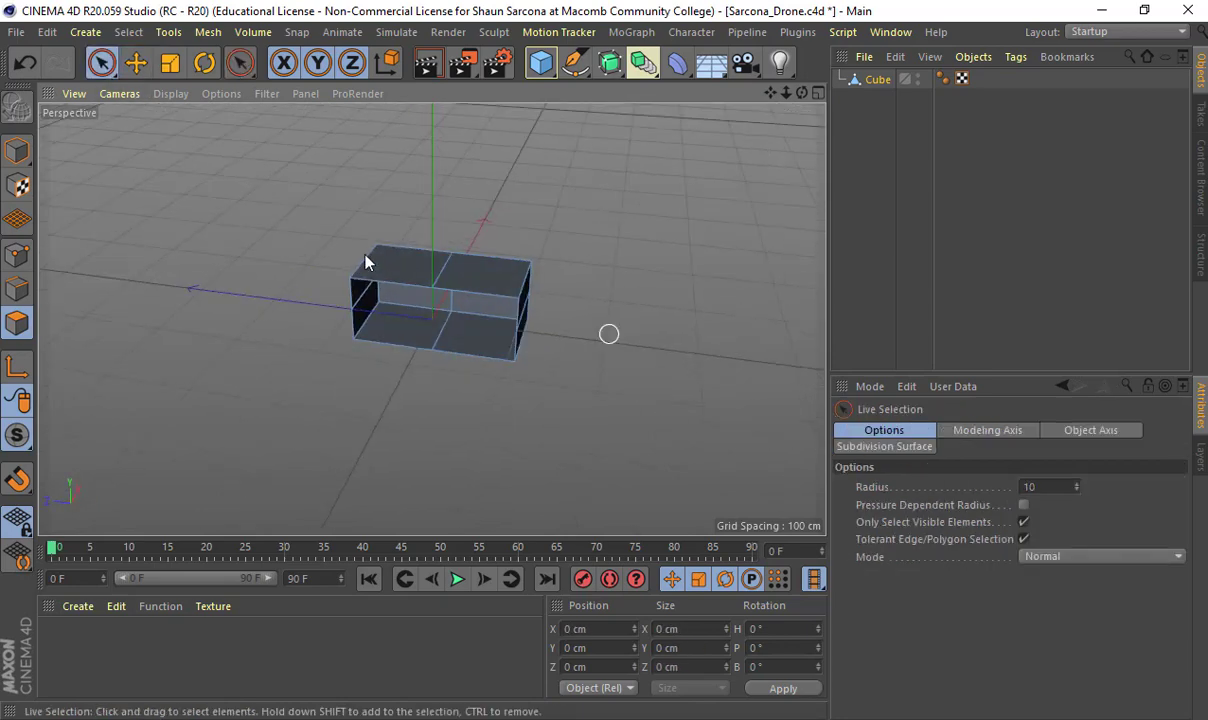
Step: Delete the faces on the positive Z half of the remaining cube
{"action": "left_click", "coordinate": [373, 250]}
{"action": "left_click_drag", "start_coordinate": [367, 346], "coordinate": [368, 264]}
{"action": "key", "text": "Delete"}
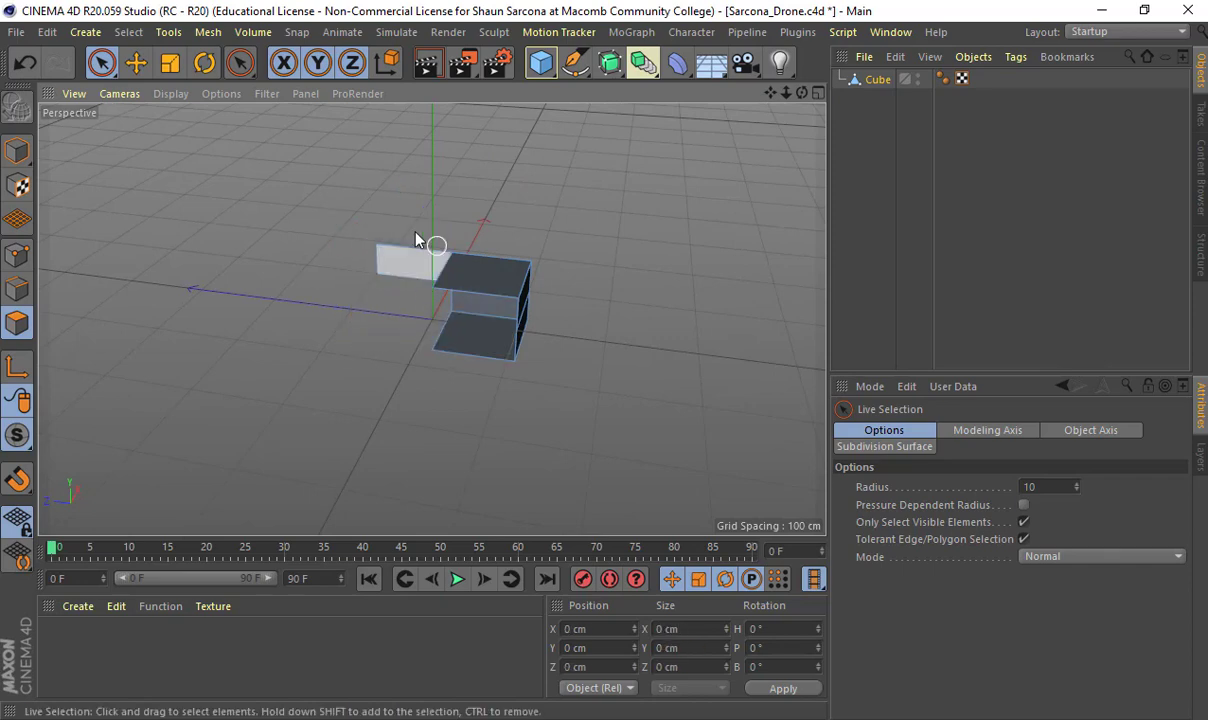
{"action": "left_click", "coordinate": [410, 268]}
{"action": "key", "text": "Delete"}
Step: Delete the remaining lower-half faces, keeping only one upper corner block, and return to Model mode with the Move tool
{"action": "left_click", "coordinate": [481, 328]}
{"action": "key", "text": "Delete"}
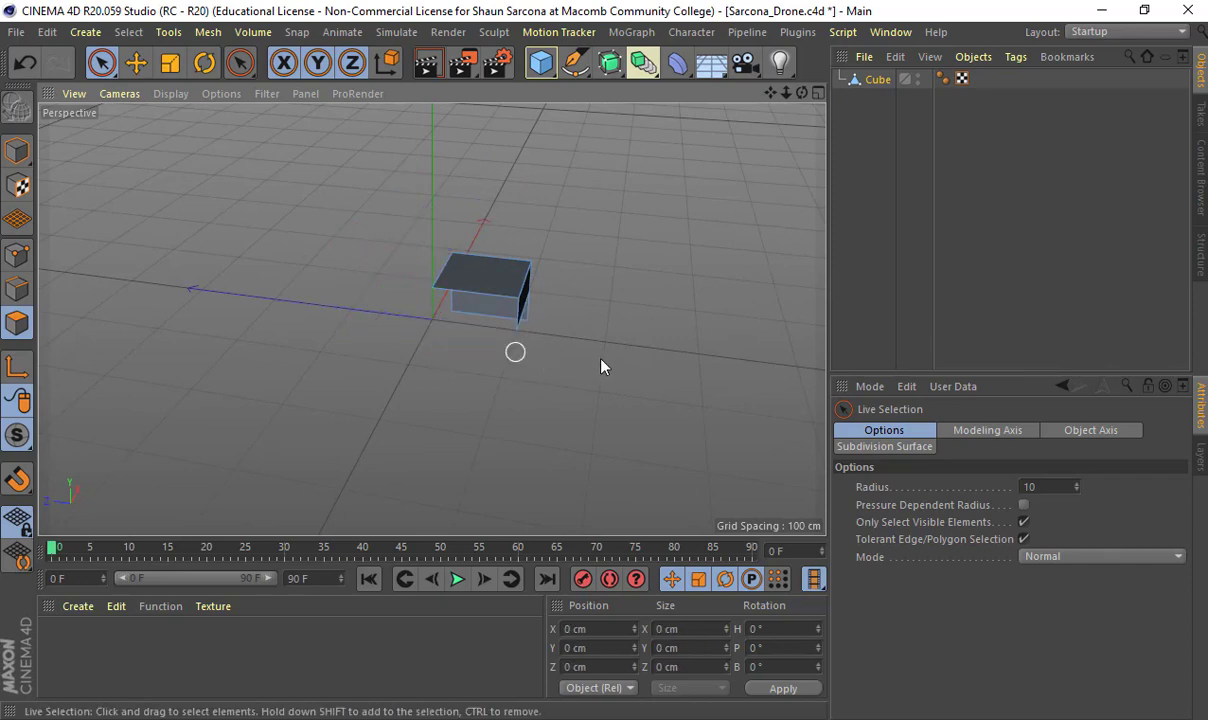
{"action": "left_click_drag", "start_coordinate": [566, 332], "coordinate": [420, 395], "text": "alt"}
{"action": "left_click", "coordinate": [512, 378]}
{"action": "key", "text": "Delete"}
{"action": "key", "text": "e"}
{"action": "left_click", "coordinate": [20, 151]}
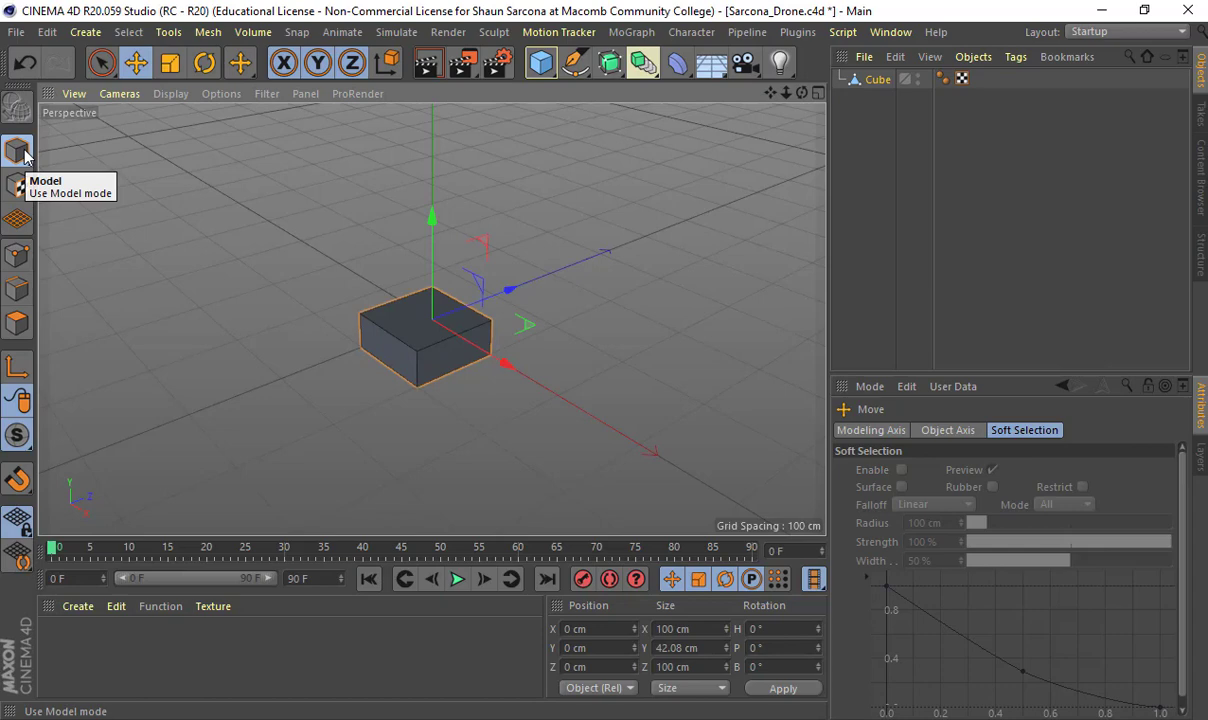
Step: Examine the corner block's position relative to the world origin in the perspective, top and right views
{"action": "left_click_drag", "start_coordinate": [310, 292], "coordinate": [360, 298], "text": "alt"}
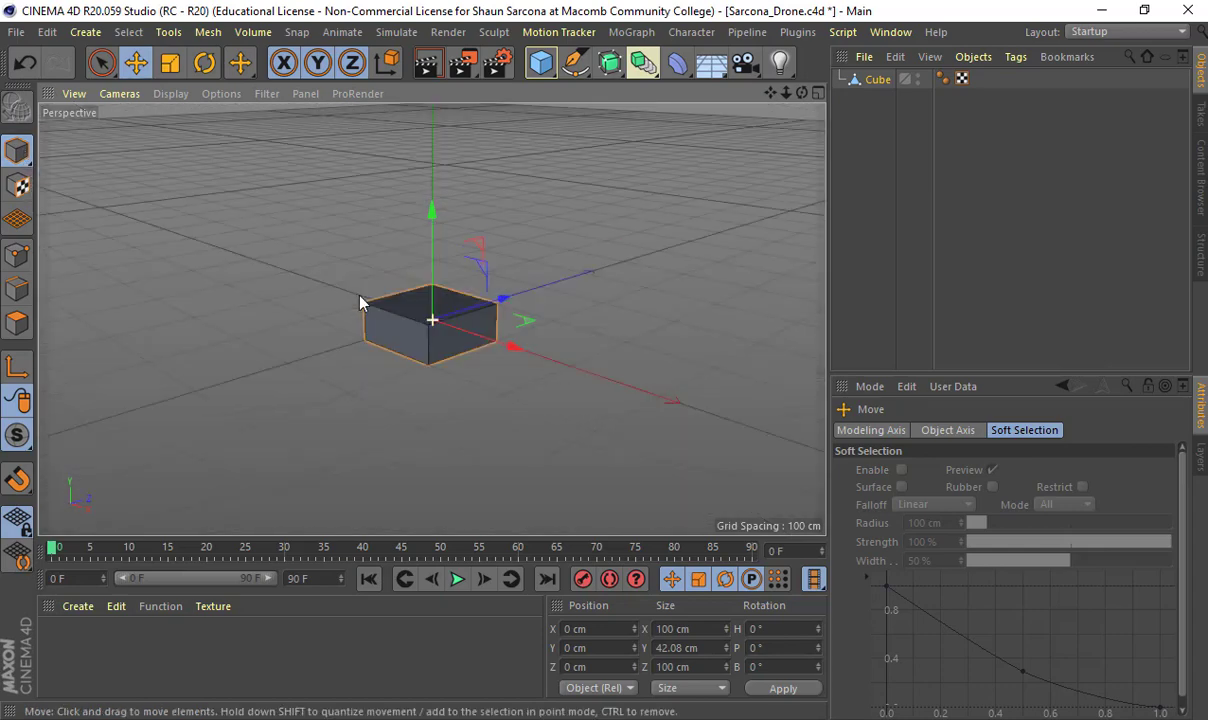
{"action": "right_click_drag", "start_coordinate": [360, 299], "coordinate": [471, 319], "text": "alt"}
{"action": "left_click_drag", "start_coordinate": [471, 325], "coordinate": [440, 345], "text": "alt"}
{"action": "middle_click", "coordinate": [440, 345]}
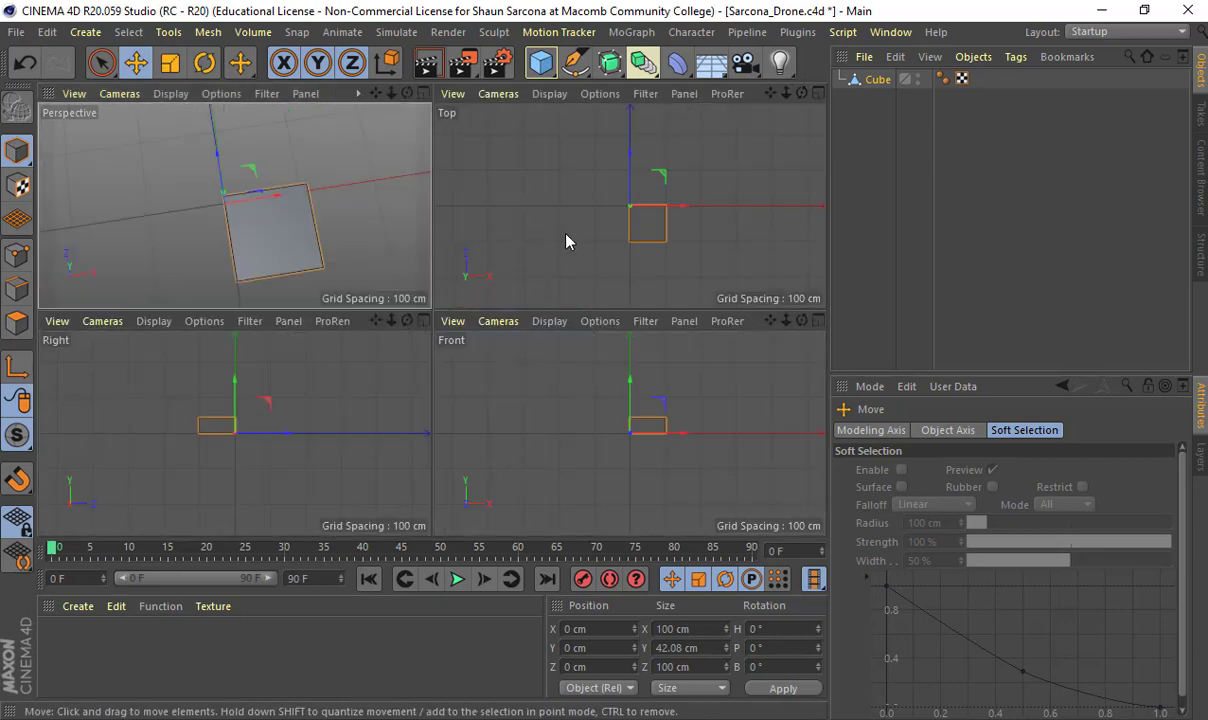
{"action": "middle_click", "coordinate": [557, 238]}
{"action": "right_click_drag", "start_coordinate": [398, 360], "coordinate": [558, 256], "text": "alt"}
{"action": "middle_click", "coordinate": [552, 259]}
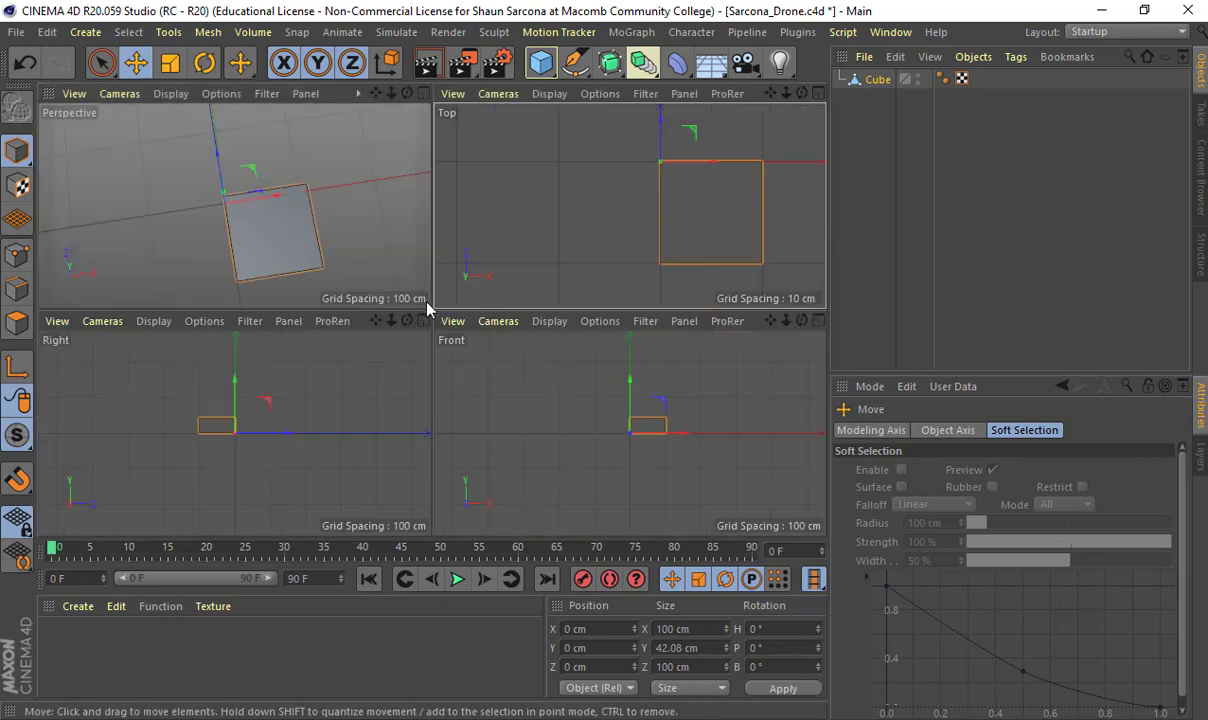
{"action": "middle_click", "coordinate": [598, 245]}
{"action": "right_click_drag", "start_coordinate": [432, 319], "coordinate": [470, 262], "text": "alt"}
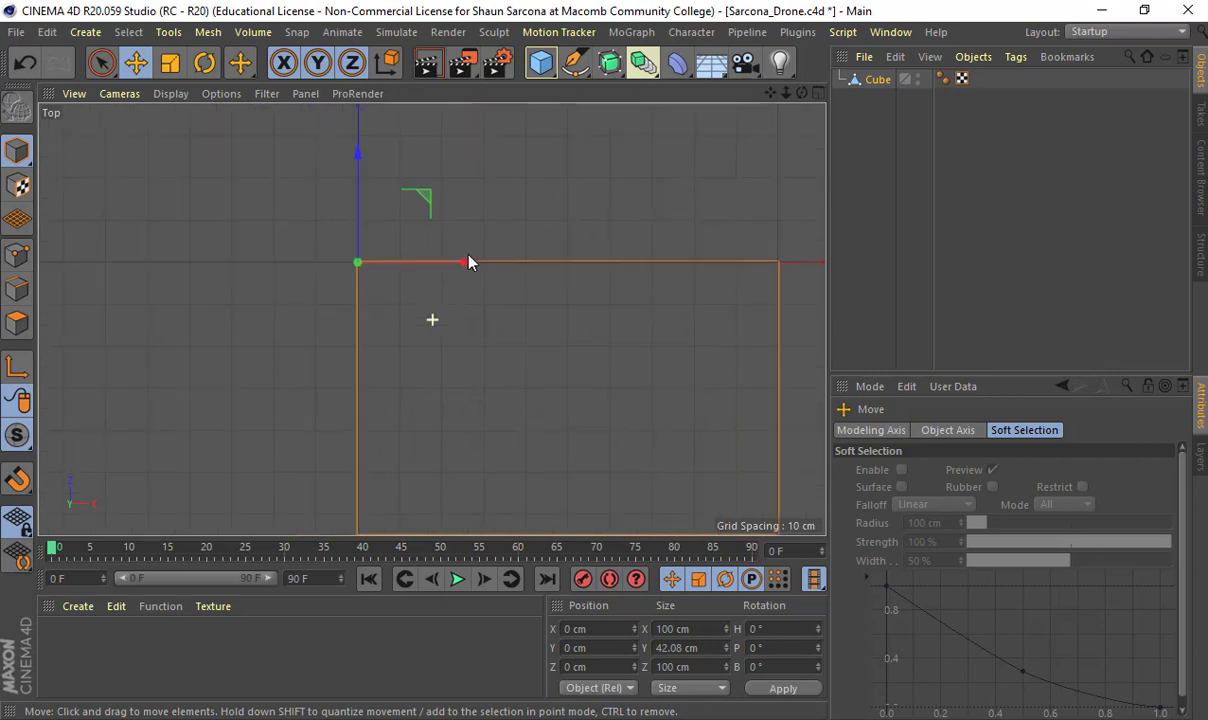
{"action": "middle_click_drag", "start_coordinate": [357, 263], "coordinate": [389, 216], "text": "alt"}
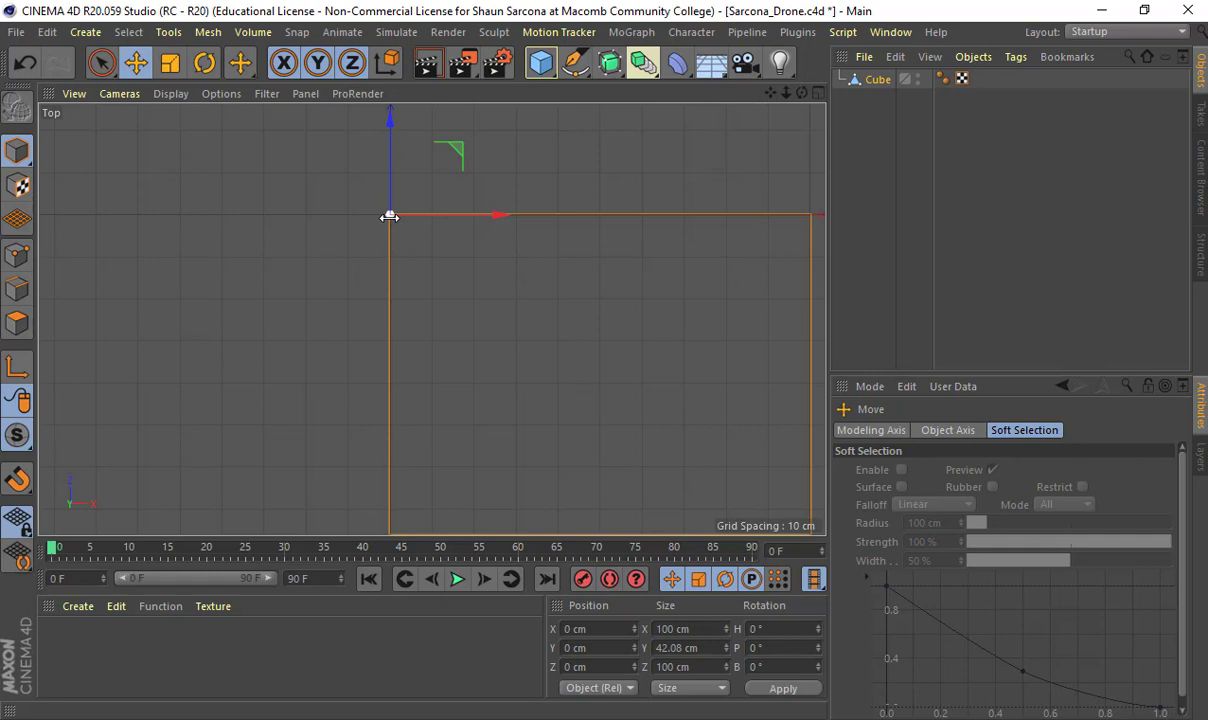
{"action": "middle_click", "coordinate": [389, 216]}
{"action": "middle_click", "coordinate": [318, 430]}
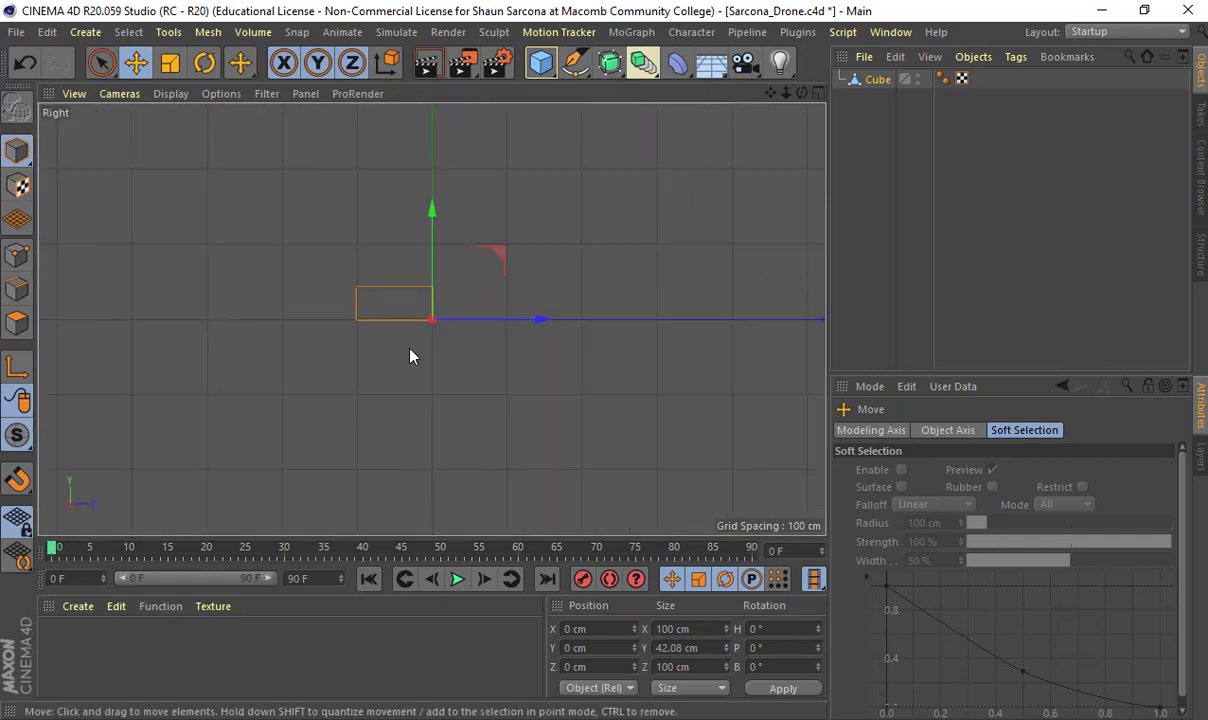
{"action": "middle_click", "coordinate": [572, 353]}
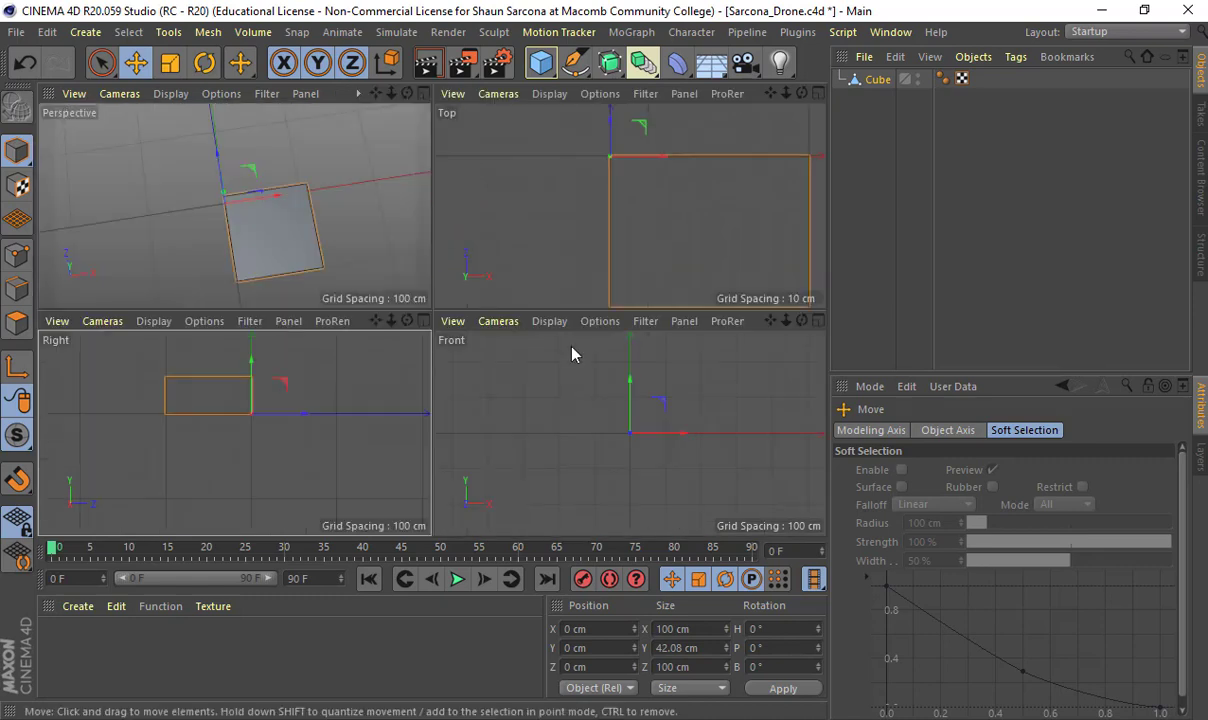
Step: Place the corner block under a new Symmetry object that mirrors it across the ZY plane
{"action": "middle_click", "coordinate": [600, 395]}
{"action": "scroll", "coordinate": [639, 437], "scroll_direction": "up", "scroll_amount": 3}
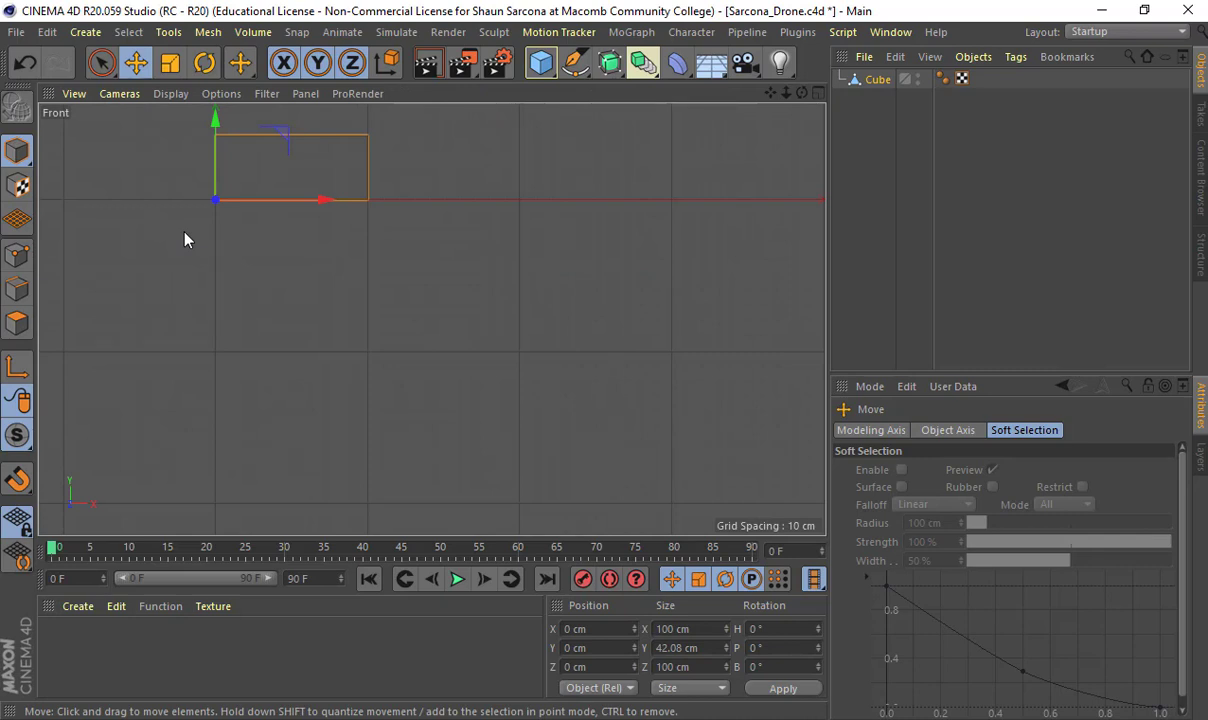
{"action": "middle_click", "coordinate": [228, 245]}
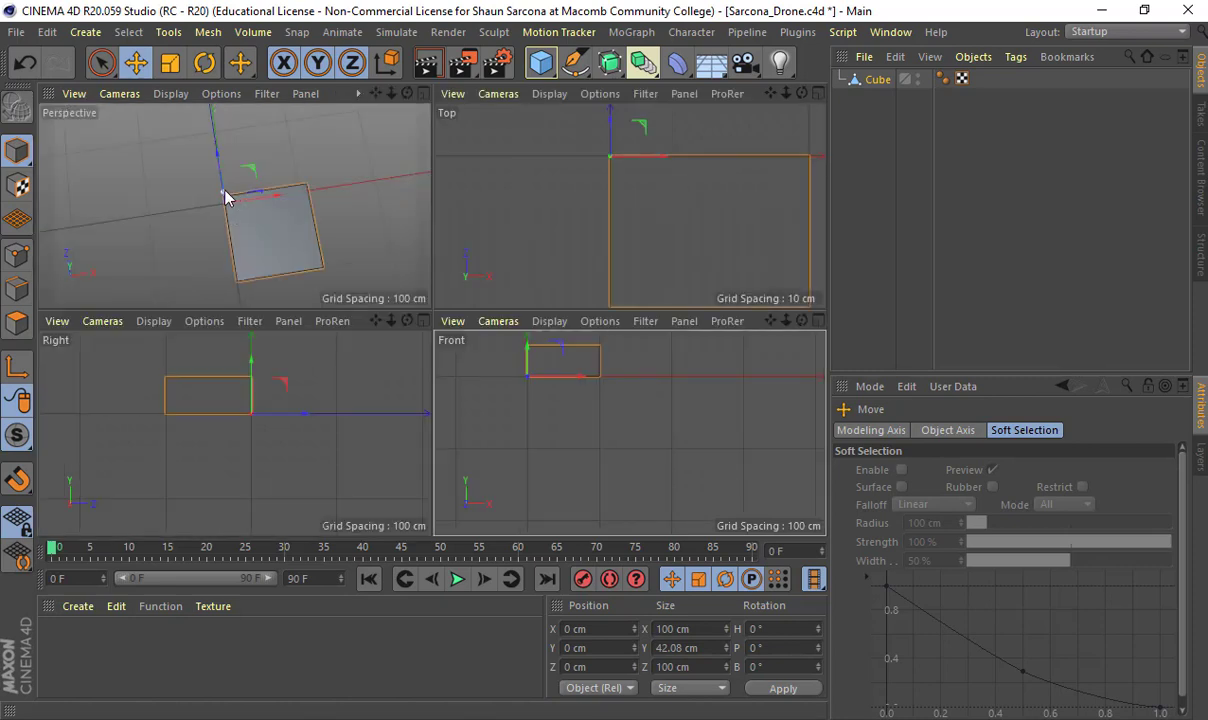
{"action": "middle_click", "coordinate": [226, 194]}
{"action": "left_click_drag", "start_coordinate": [507, 257], "coordinate": [455, 170], "text": "alt"}
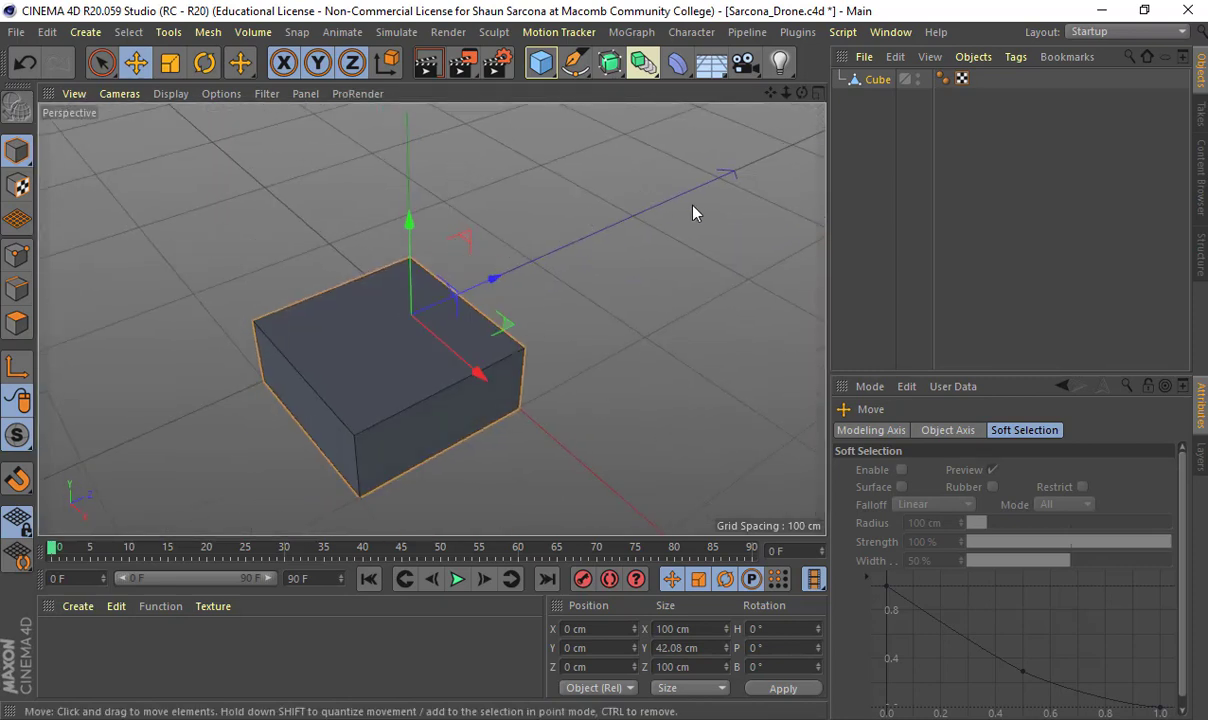
{"action": "left_click", "coordinate": [612, 64]}
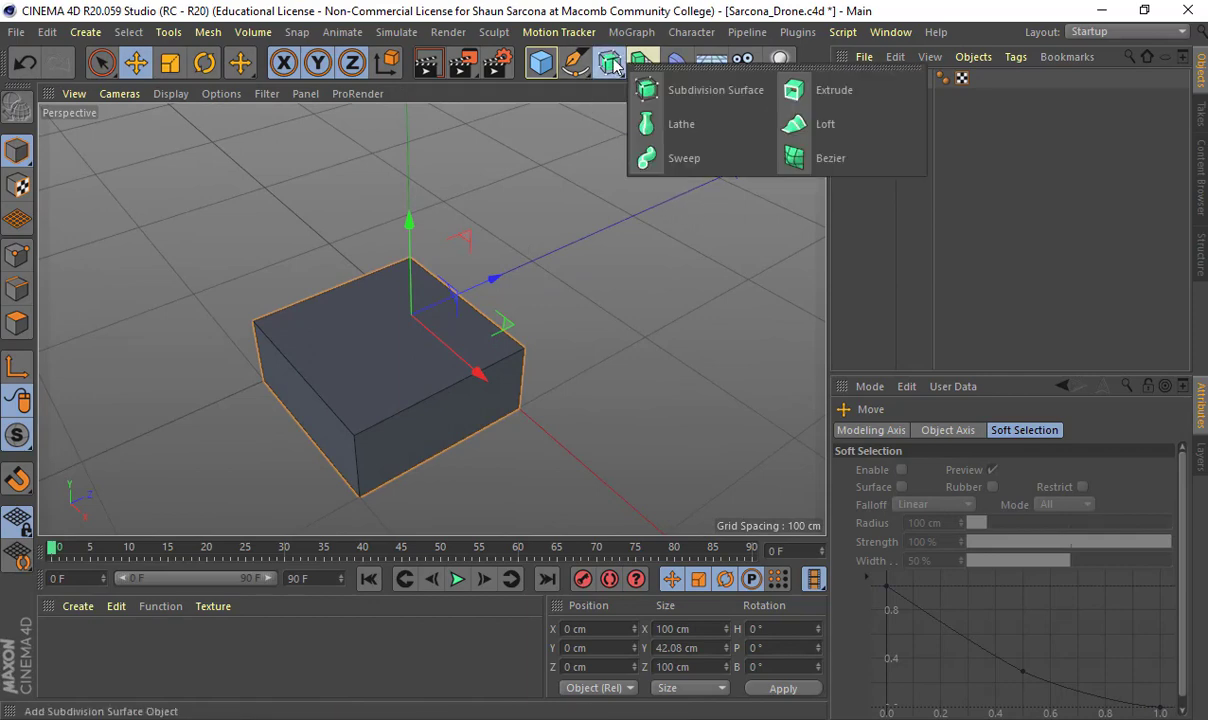
{"action": "left_click", "coordinate": [643, 62]}
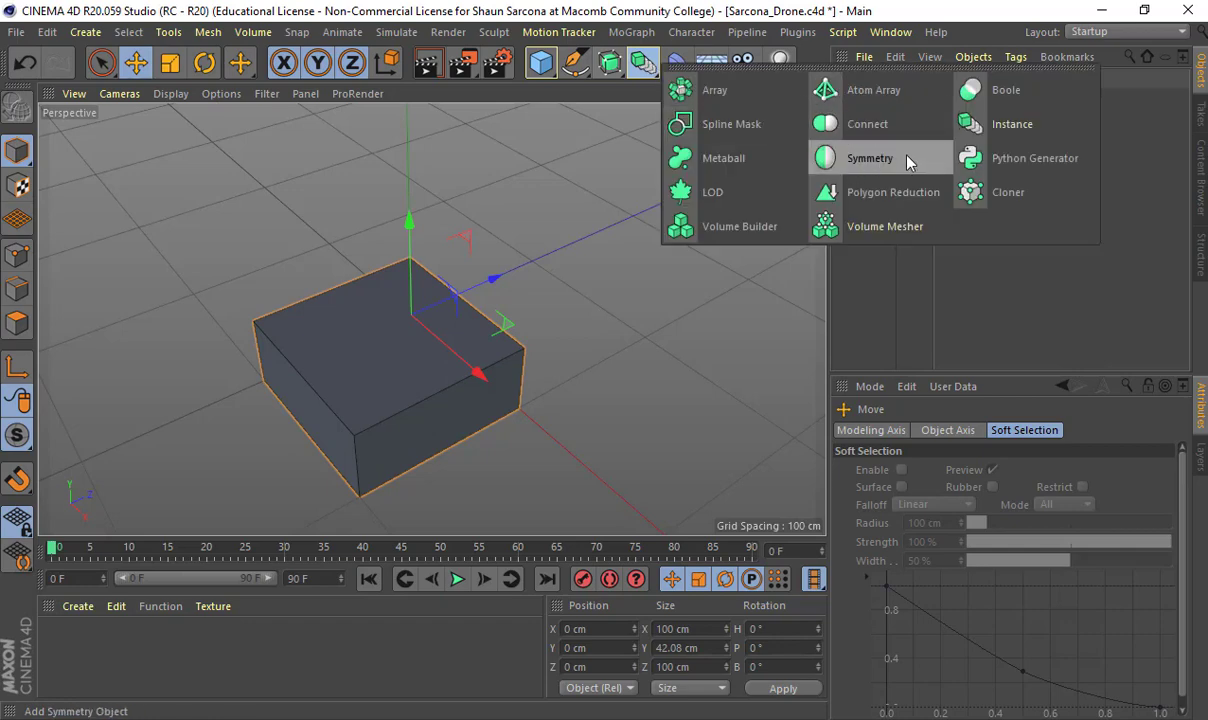
{"action": "left_click", "coordinate": [868, 158]}
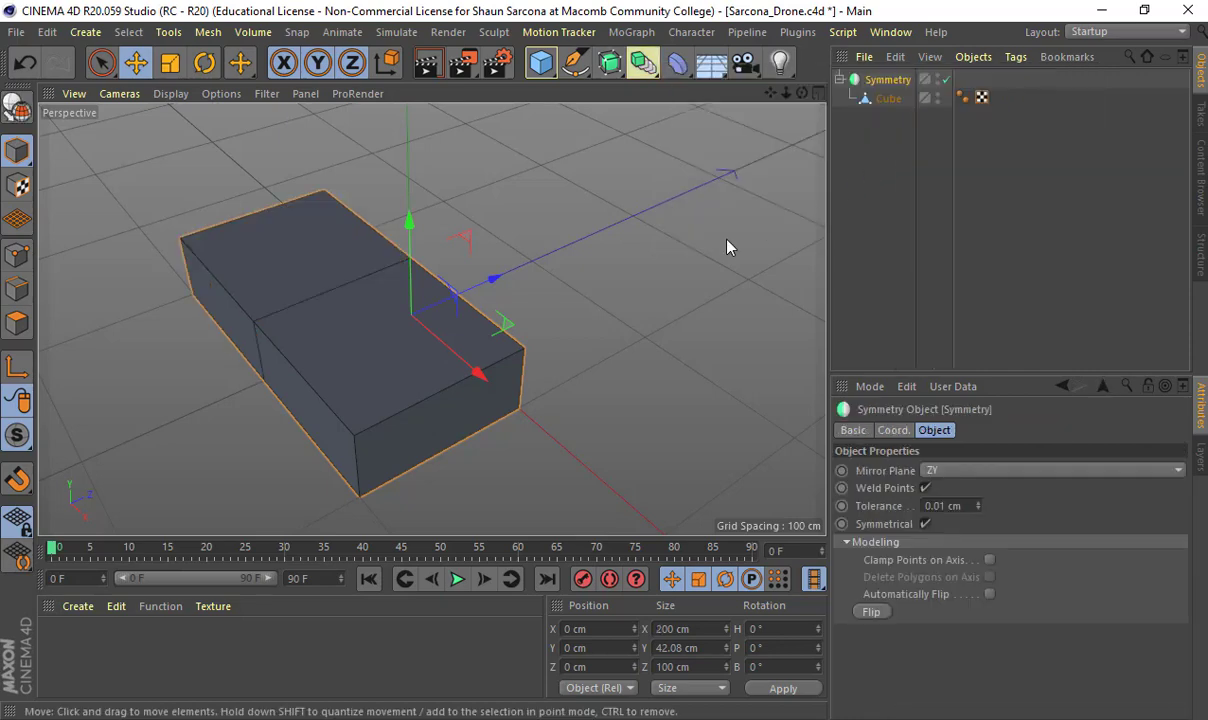
{"action": "left_click_drag", "start_coordinate": [427, 386], "coordinate": [735, 196], "text": "alt"}
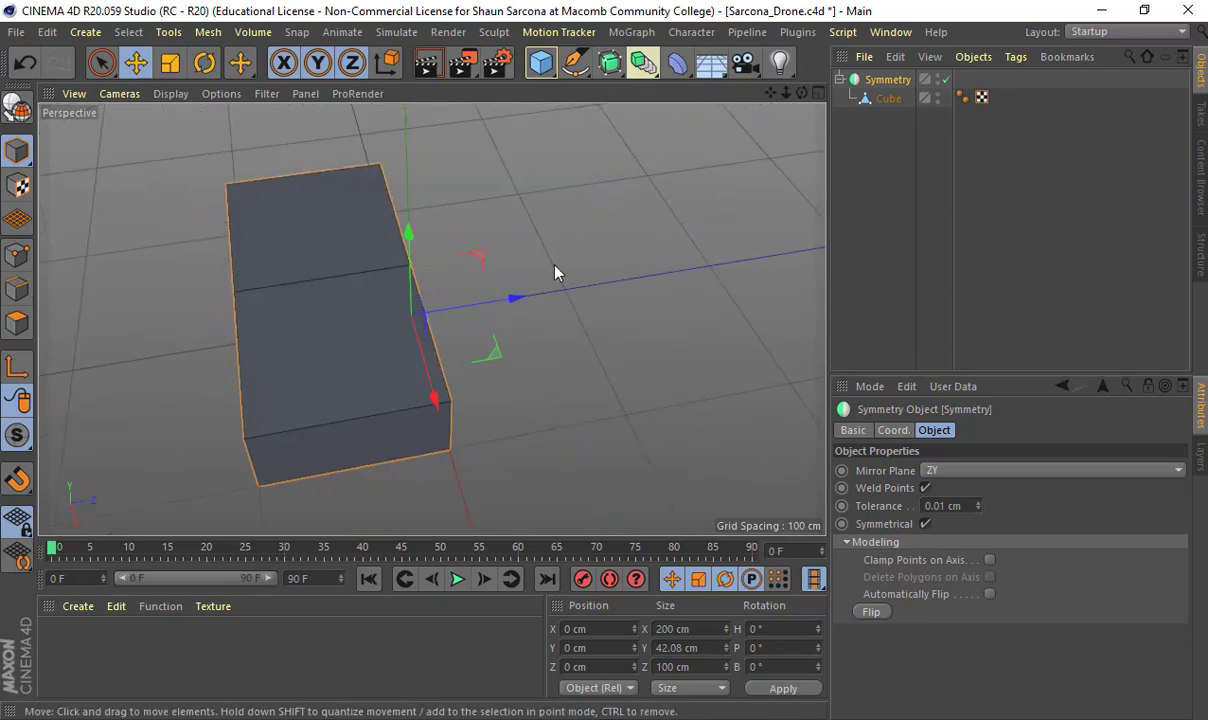
{"action": "left_click_drag", "start_coordinate": [556, 272], "coordinate": [616, 218], "text": "alt"}
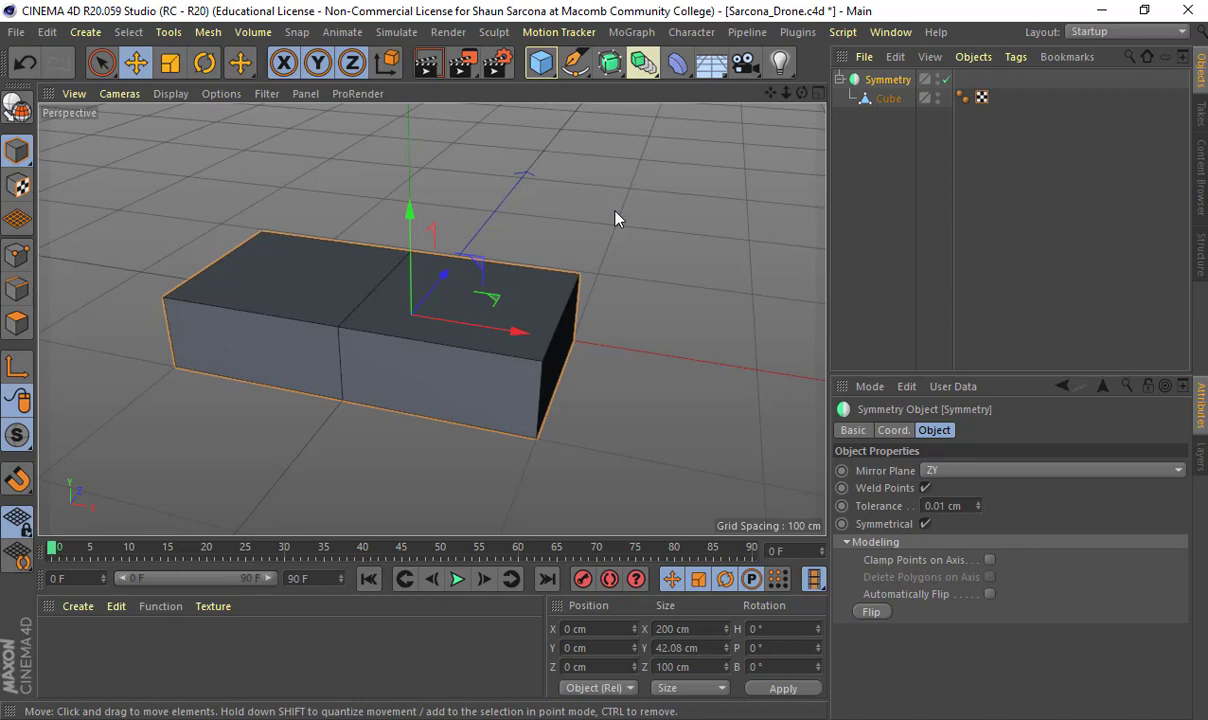
Step: In Points mode, test the mirroring by moving the cube's outer upper corner point, and undo the move
{"action": "left_click", "coordinate": [889, 99]}
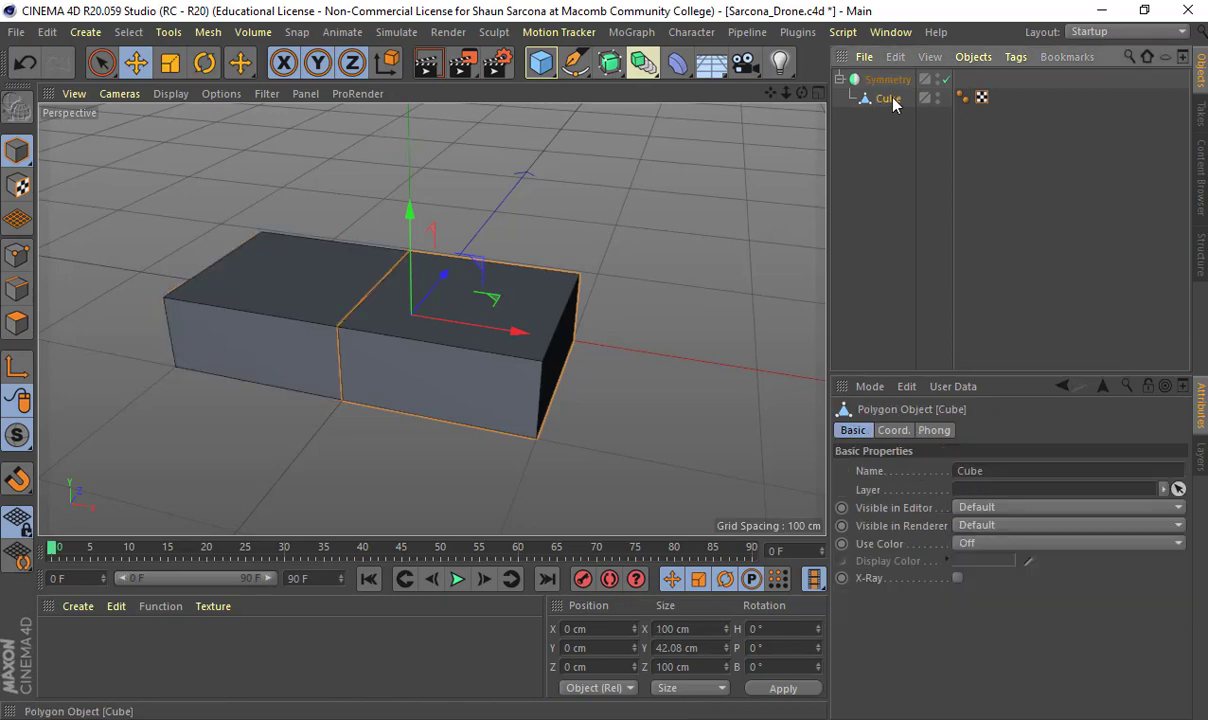
{"action": "left_click", "coordinate": [17, 254]}
{"action": "left_click", "coordinate": [542, 363]}
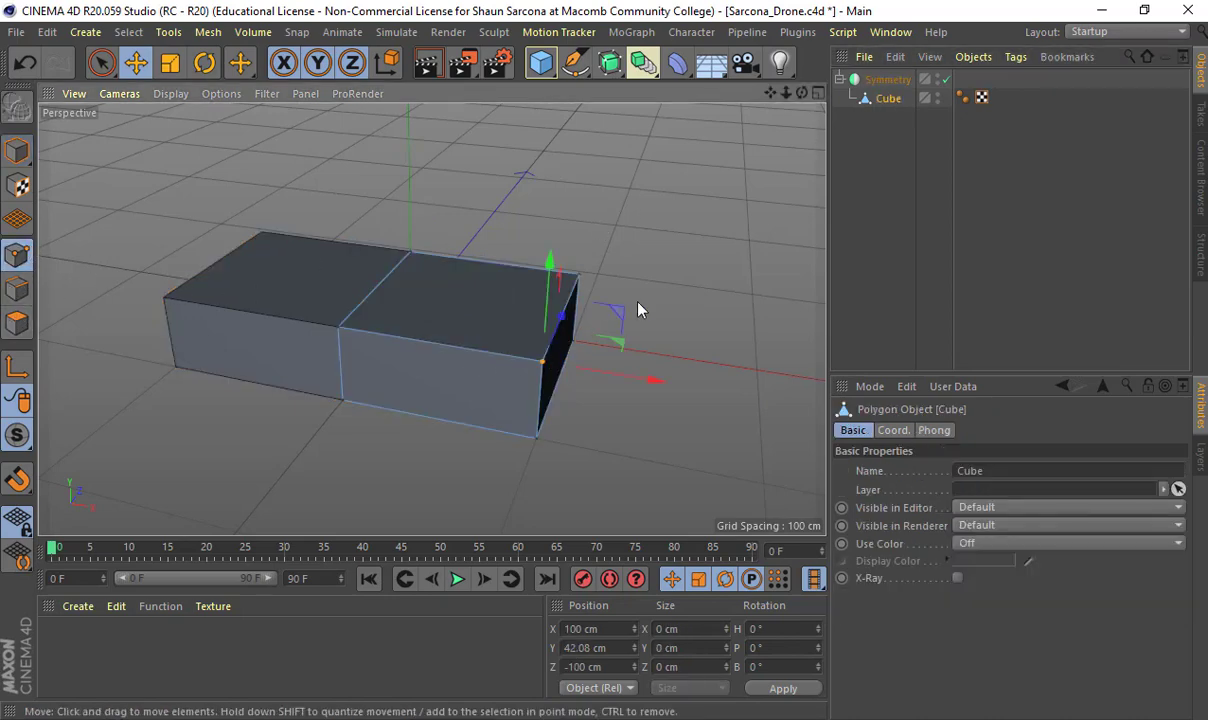
{"action": "left_click_drag", "start_coordinate": [557, 309], "coordinate": [613, 280]}
{"action": "key", "text": "ctrl+z"}
Step: Switch to the browser's drone image results and preview the DJI Mavic Pro to study its body symmetry
{"action": "key", "text": "alt+Tab"}
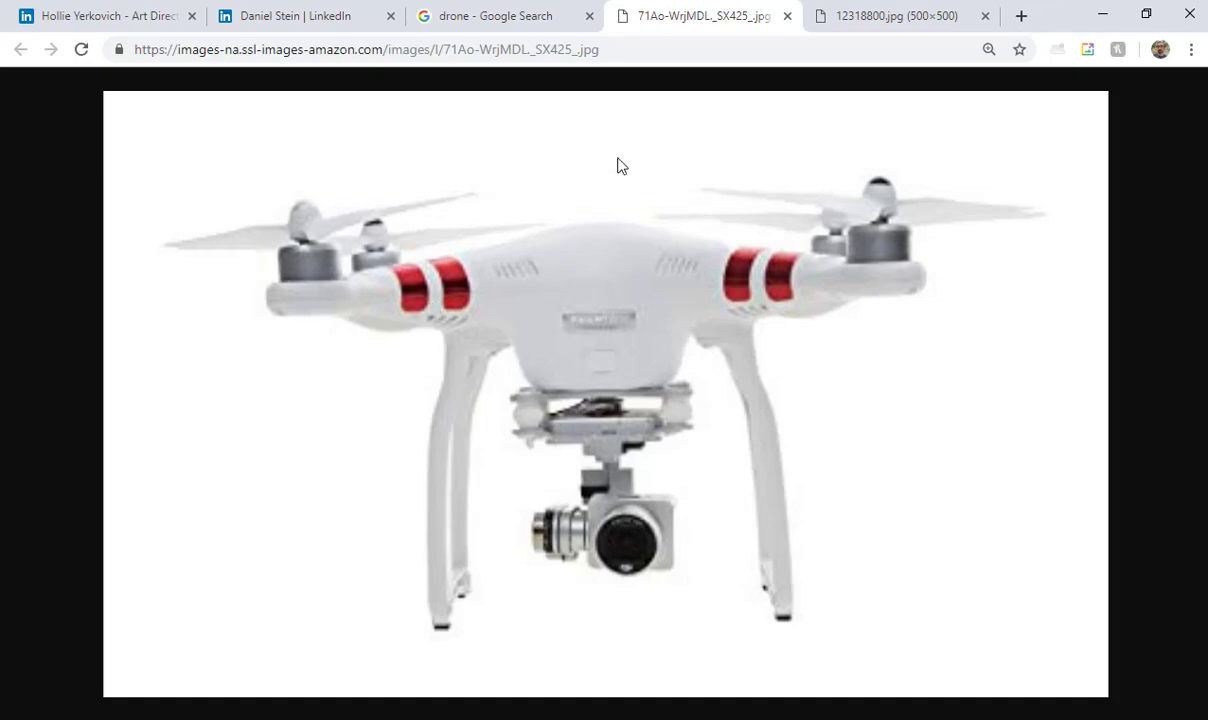
{"action": "left_click", "coordinate": [505, 17]}
{"action": "scroll", "coordinate": [243, 270], "scroll_direction": "up", "scroll_amount": 3}
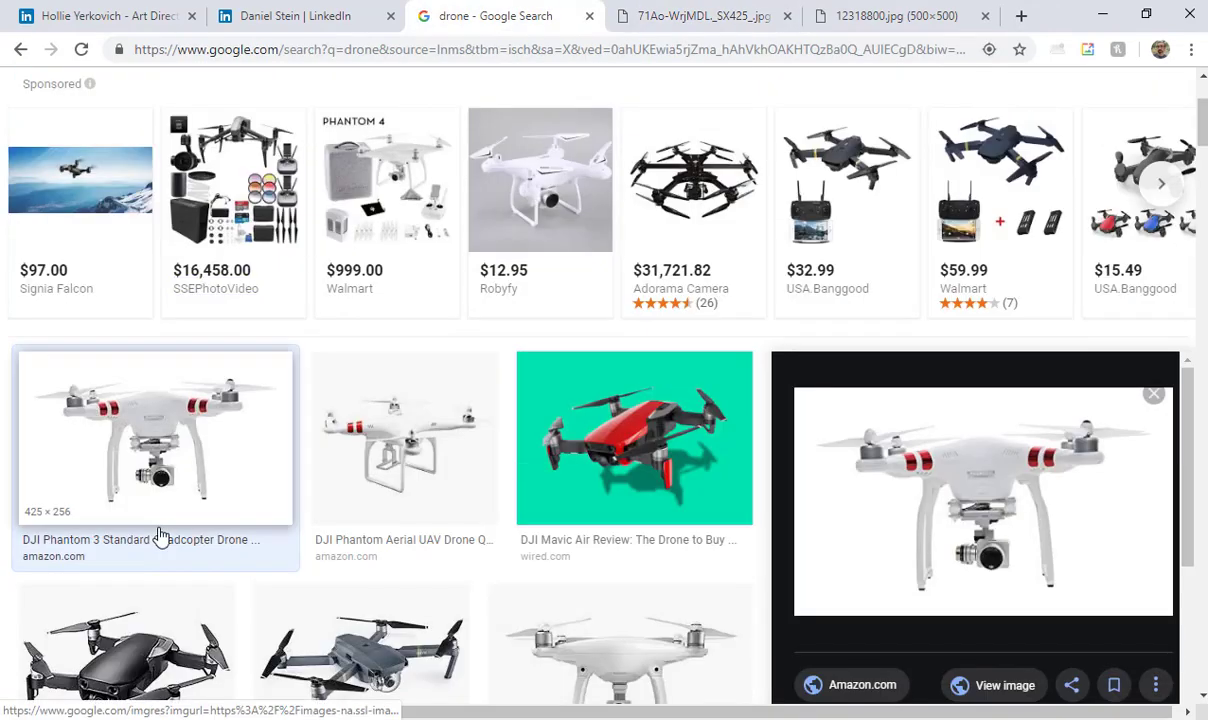
{"action": "scroll", "coordinate": [243, 512], "scroll_direction": "down", "scroll_amount": 4}
{"action": "scroll", "coordinate": [272, 505], "scroll_direction": "down", "scroll_amount": 1}
{"action": "left_click", "coordinate": [648, 450]}
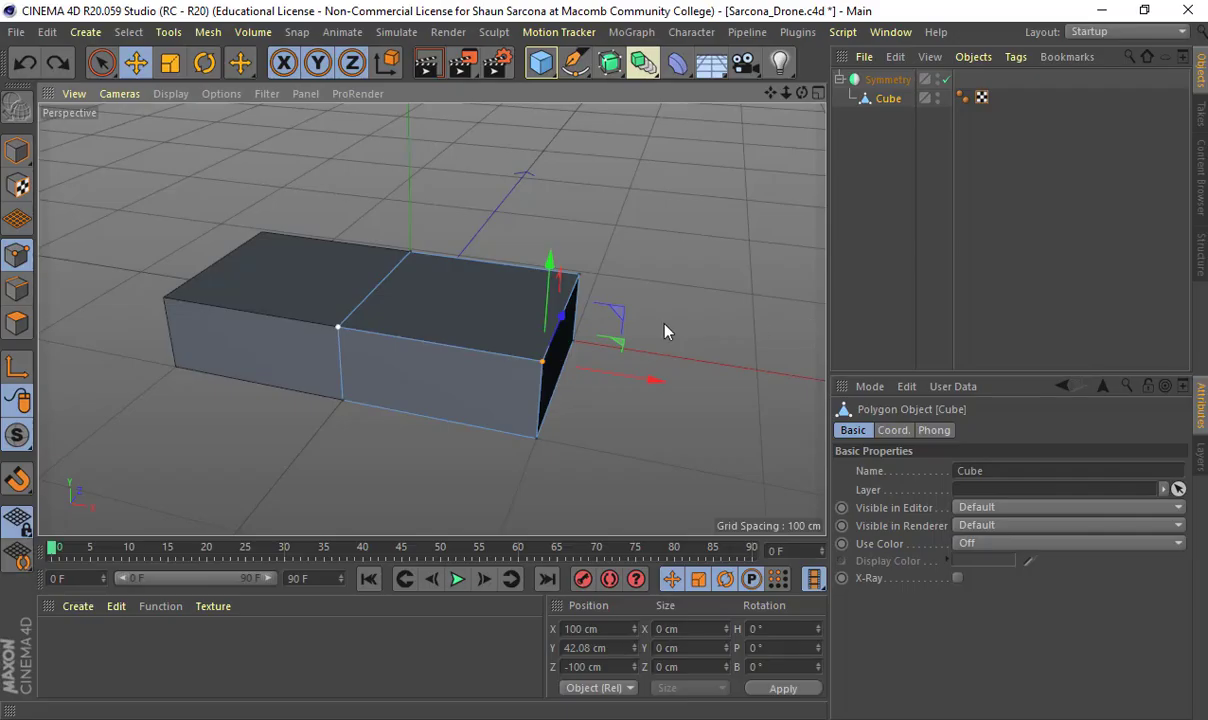
Step: Nest the existing Symmetry object under a second Symmetry object with its mirror plane set to XY
{"action": "left_click_drag", "start_coordinate": [760, 166], "coordinate": [590, 247], "text": "alt"}
{"action": "left_click_drag", "start_coordinate": [660, 265], "coordinate": [520, 218], "text": "alt"}
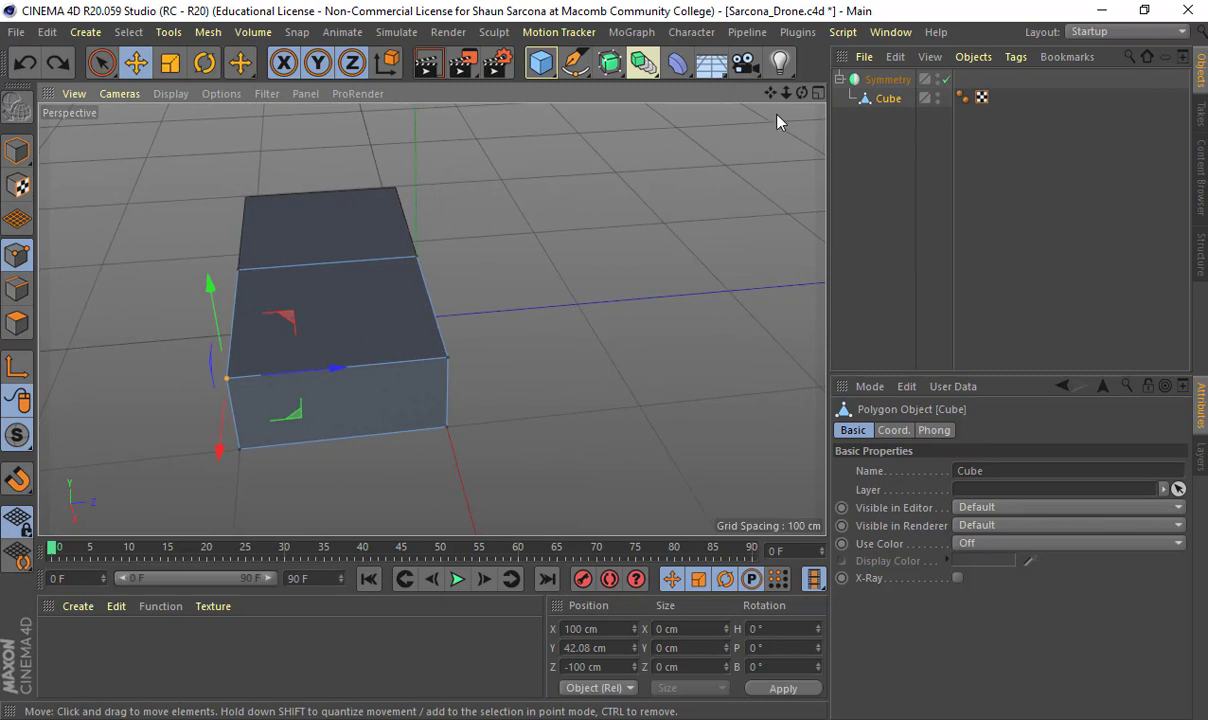
{"action": "left_click", "coordinate": [878, 80]}
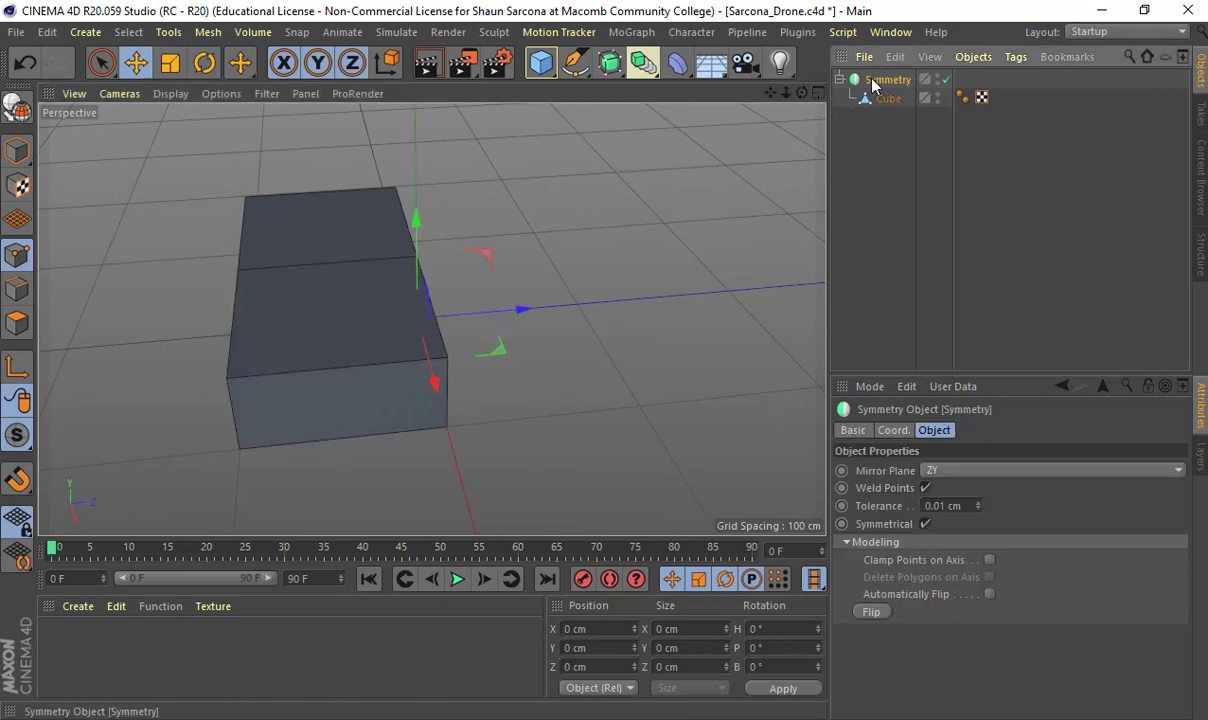
{"action": "left_click", "coordinate": [650, 68]}
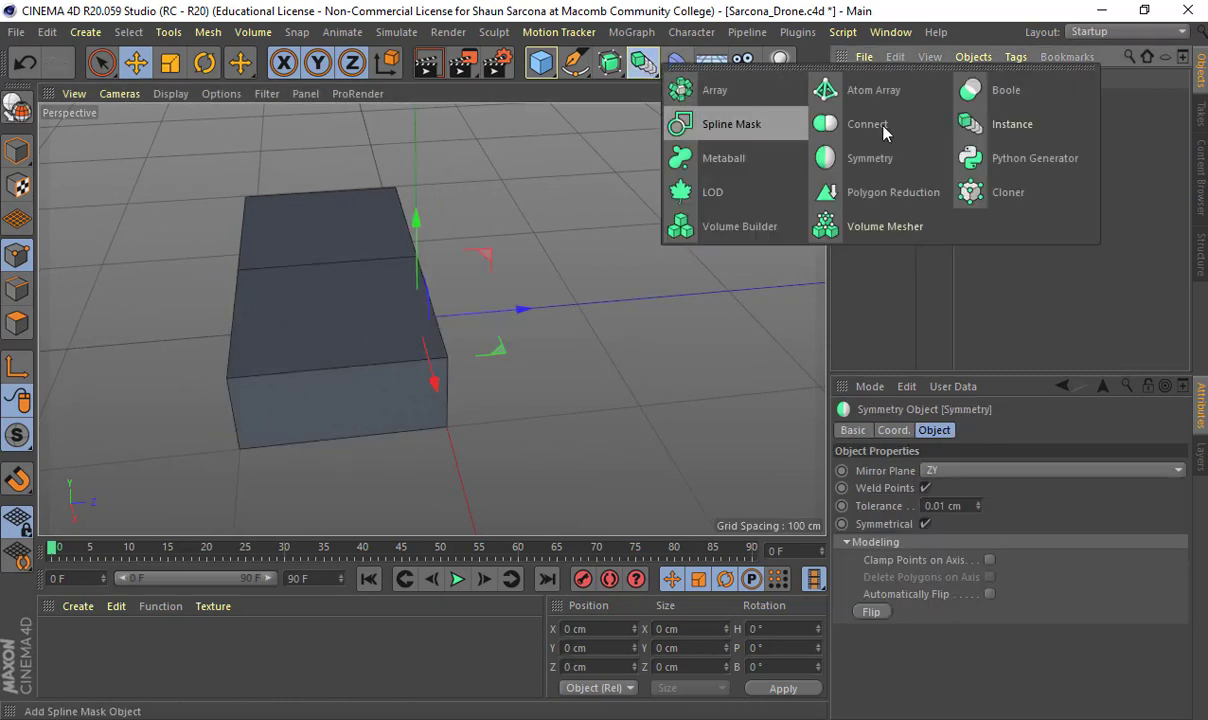
{"action": "left_click", "coordinate": [879, 165]}
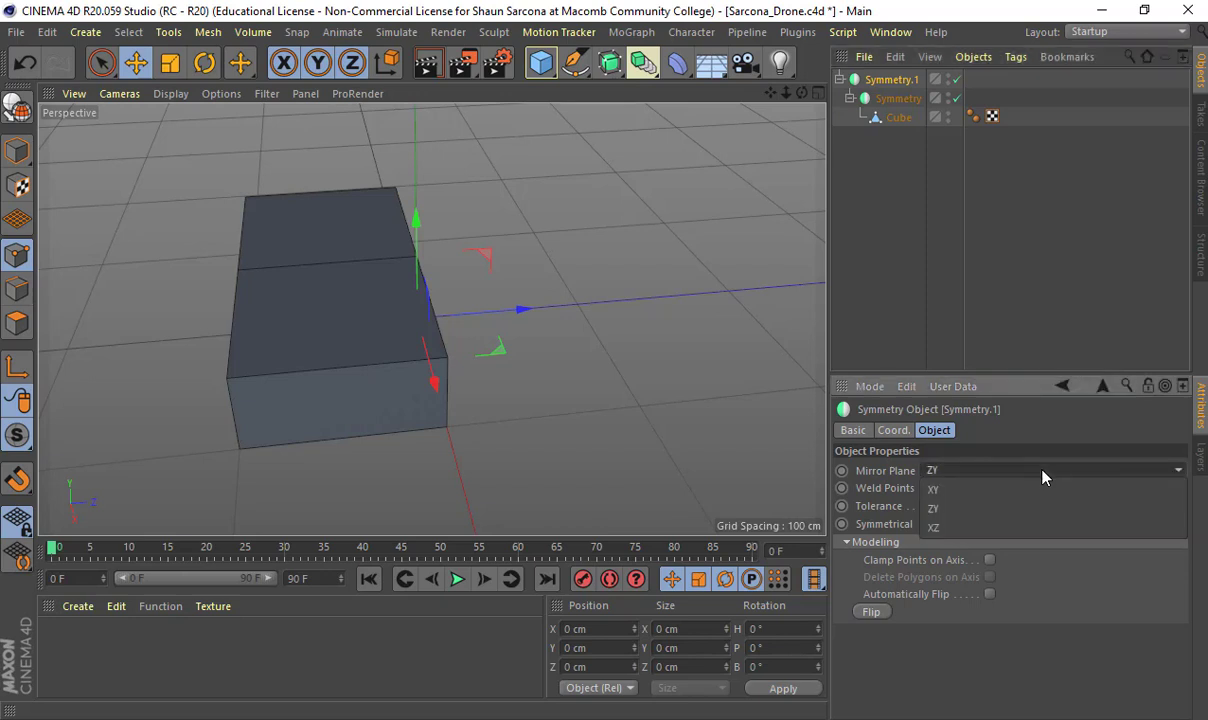
{"action": "left_click", "coordinate": [1042, 475]}
{"action": "left_click", "coordinate": [1040, 490]}
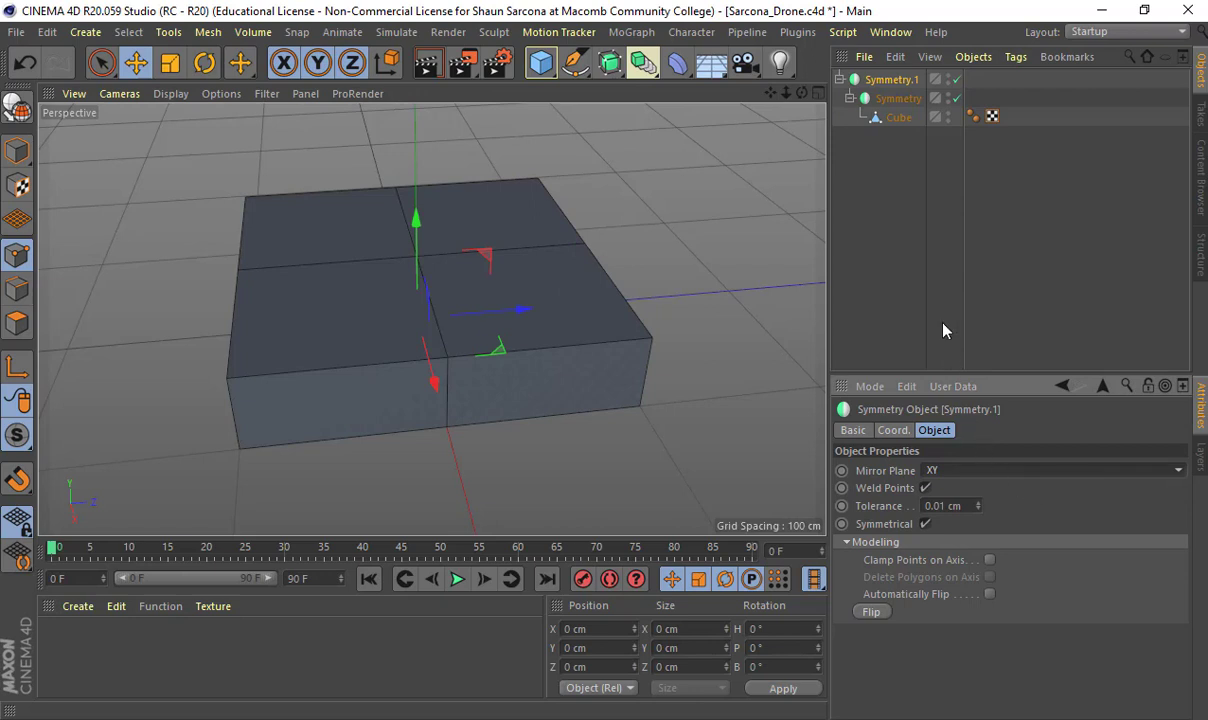
Step: Add a third Symmetry object as parent of the whole hierarchy and set its mirror plane to XZ
{"action": "left_click", "coordinate": [976, 474]}
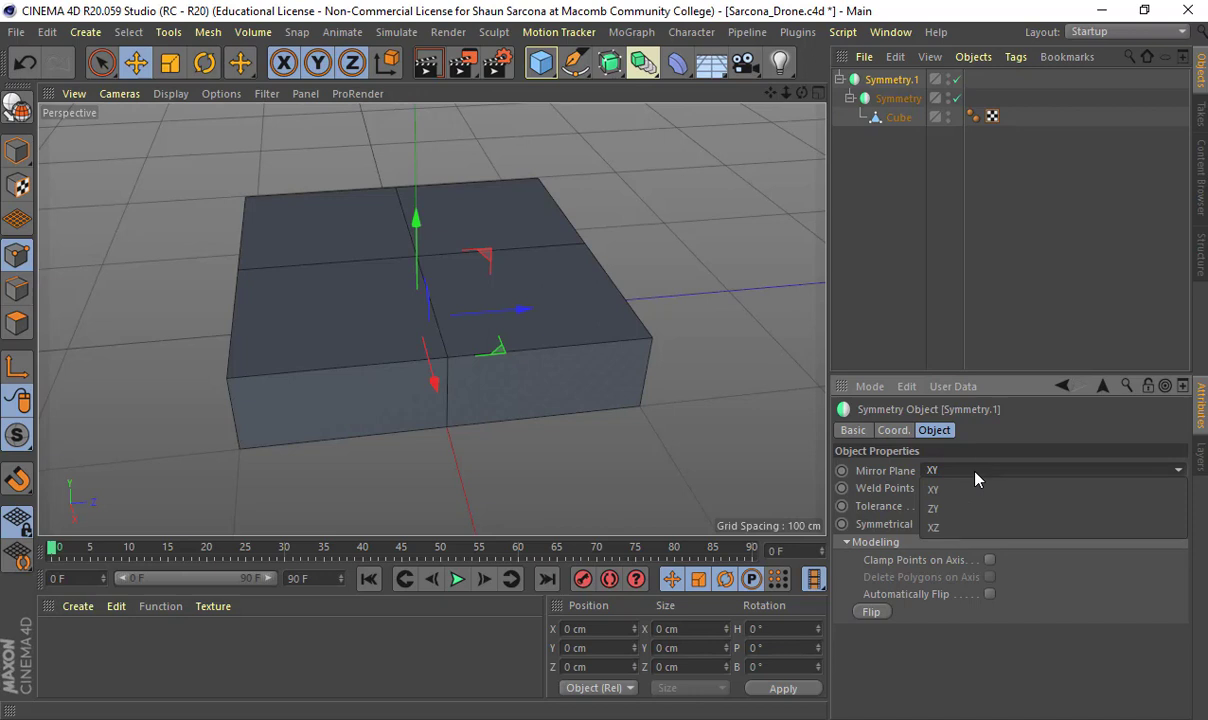
{"action": "left_click", "coordinate": [876, 79]}
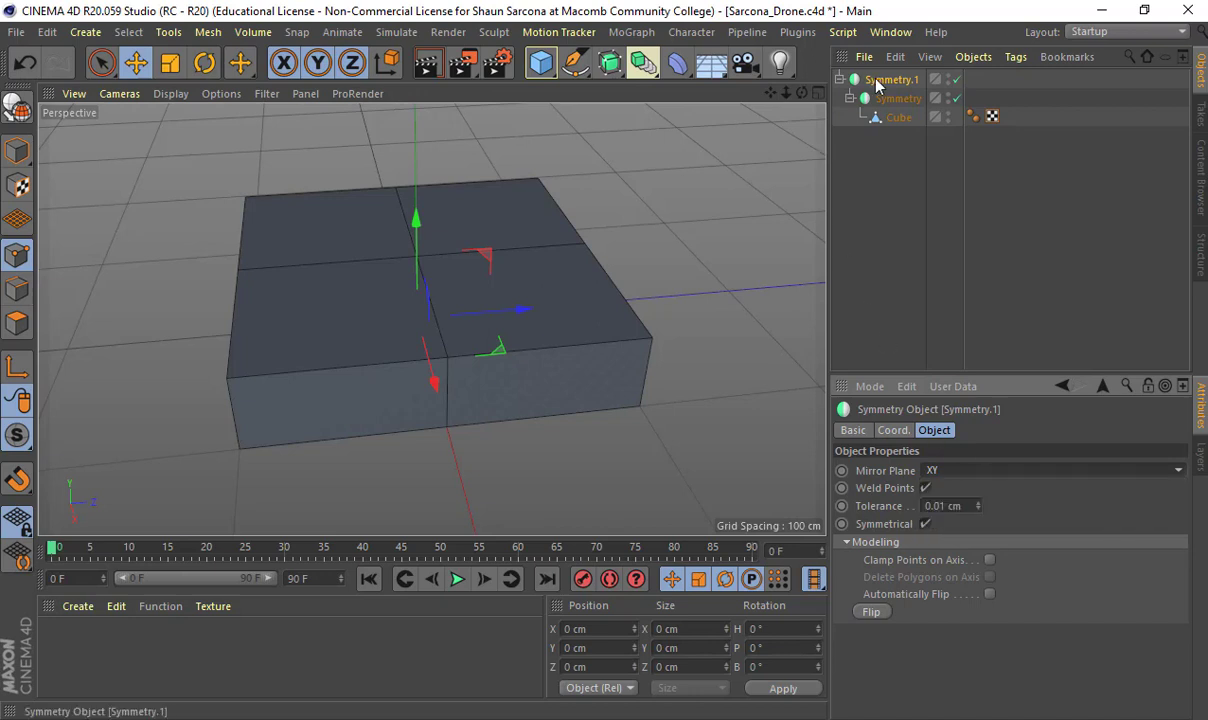
{"action": "left_click", "coordinate": [657, 72]}
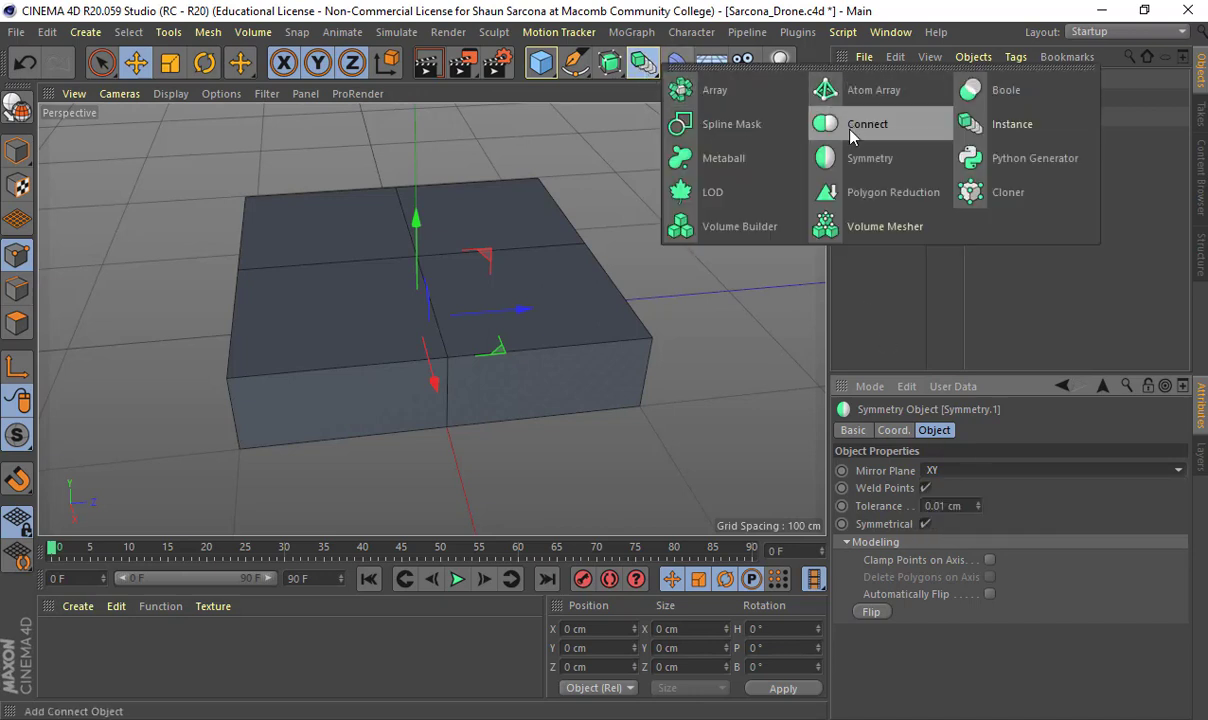
{"action": "left_click", "coordinate": [801, 137], "text": "alt"}
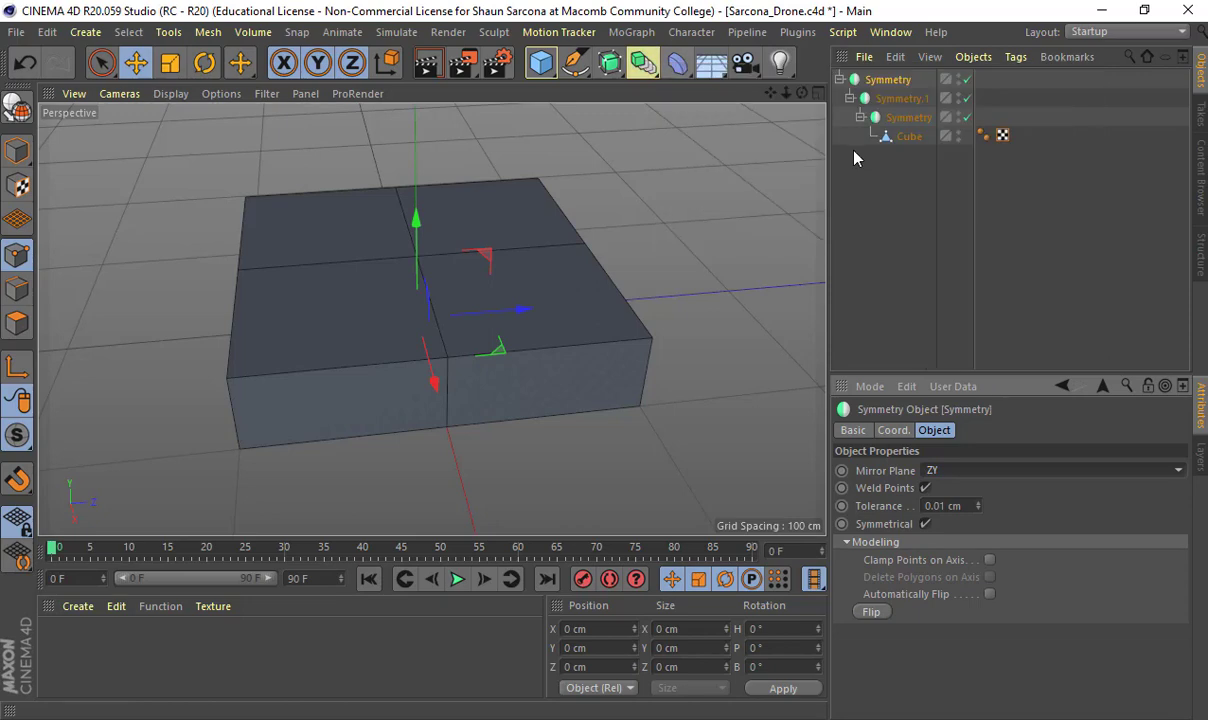
{"action": "left_click", "coordinate": [1010, 473]}
{"action": "left_click", "coordinate": [1014, 527]}
{"action": "left_click_drag", "start_coordinate": [606, 528], "coordinate": [683, 505], "text": "alt"}
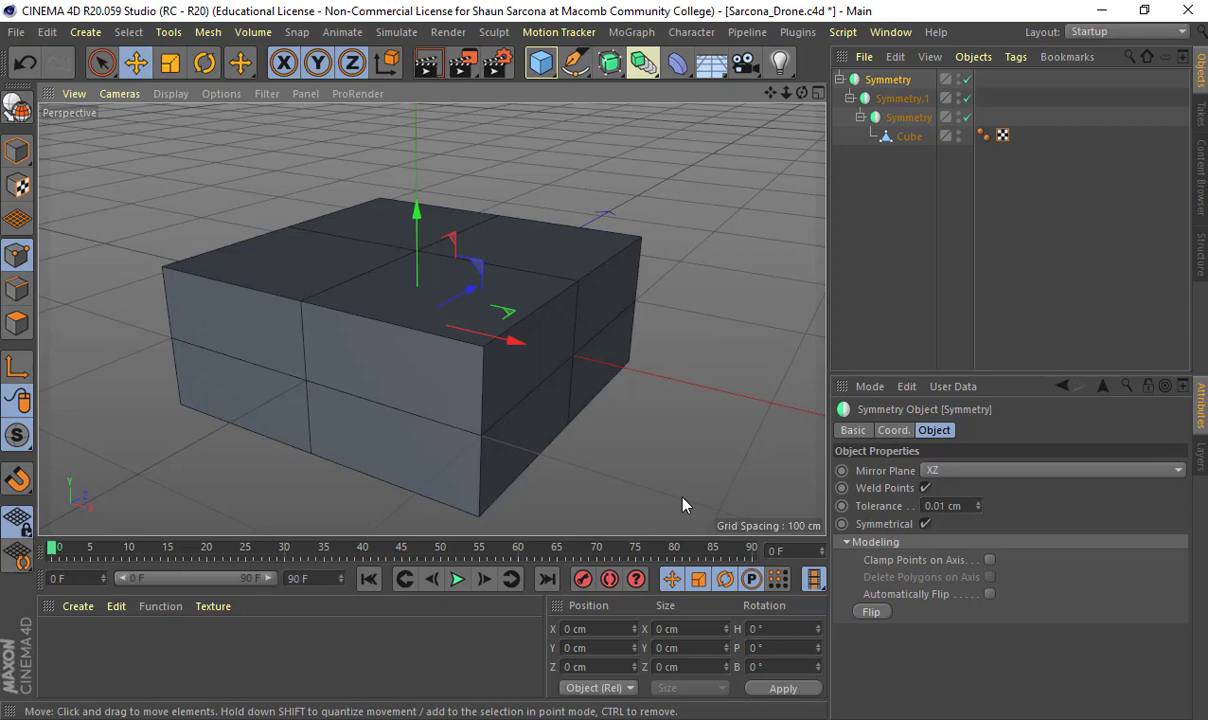
Step: Select the cube's outer upper corner point, try moving it to test the three-way symmetry, and undo the move
{"action": "left_click", "coordinate": [909, 136]}
{"action": "left_click", "coordinate": [484, 346]}
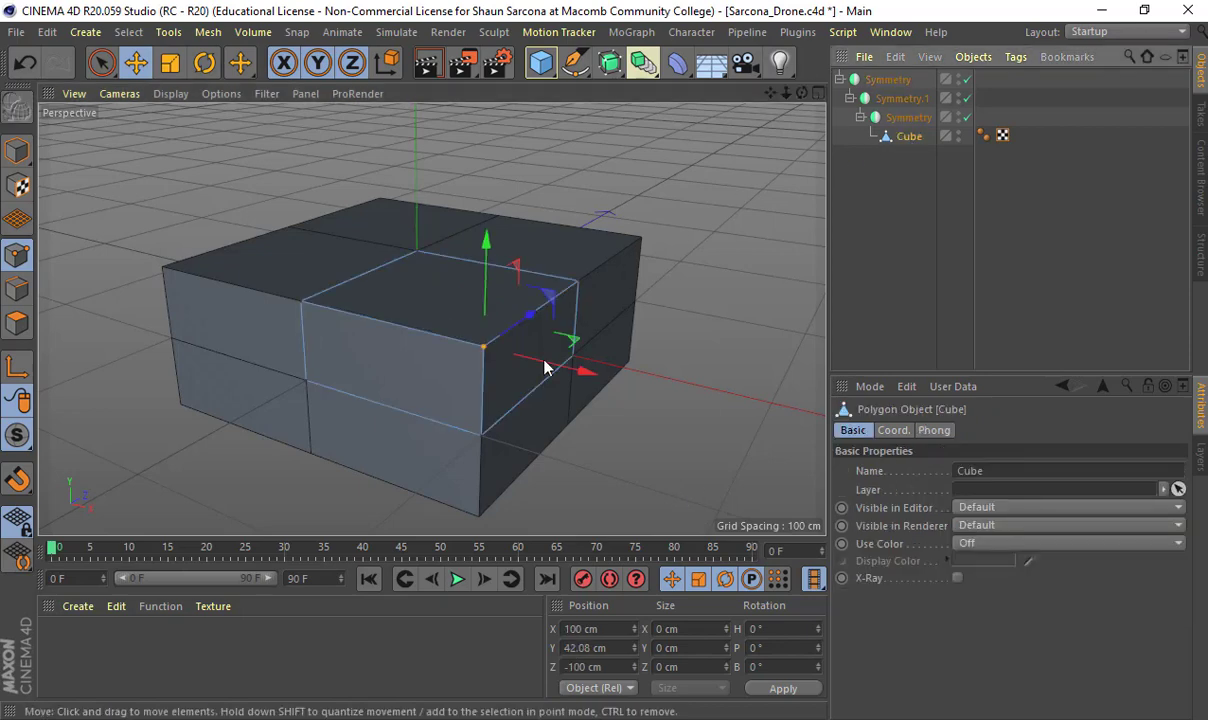
{"action": "left_click_drag", "start_coordinate": [488, 352], "coordinate": [489, 298]}
{"action": "key", "text": "ctrl+z"}
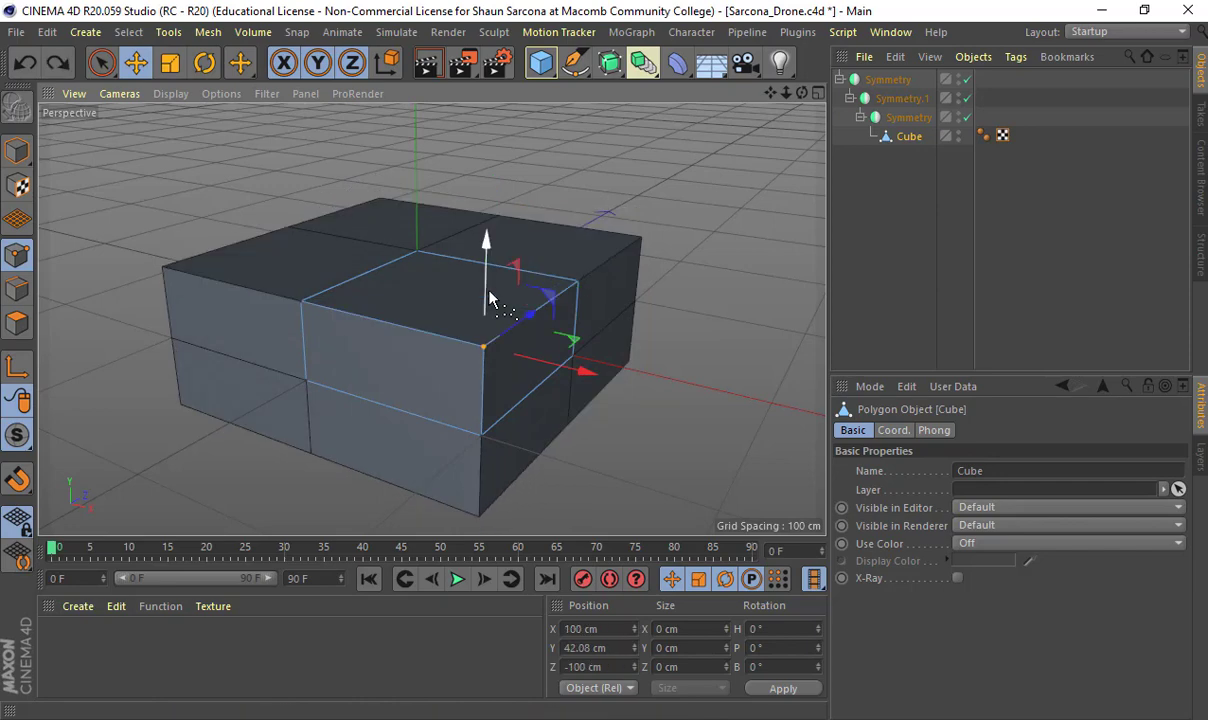
Step: Switch to the browser and compare the body shapes of the DJI Mavic Air and Phantom 3 drones
{"action": "key", "text": "alt+Tab"}
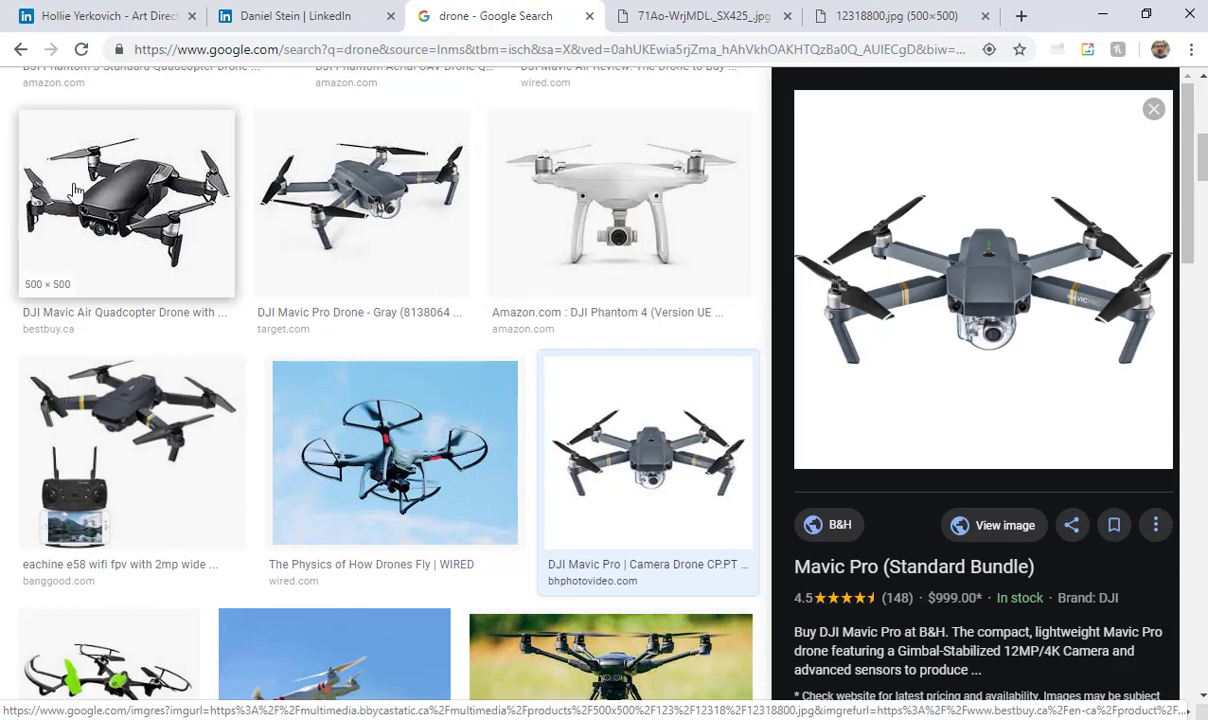
{"action": "left_click", "coordinate": [145, 190]}
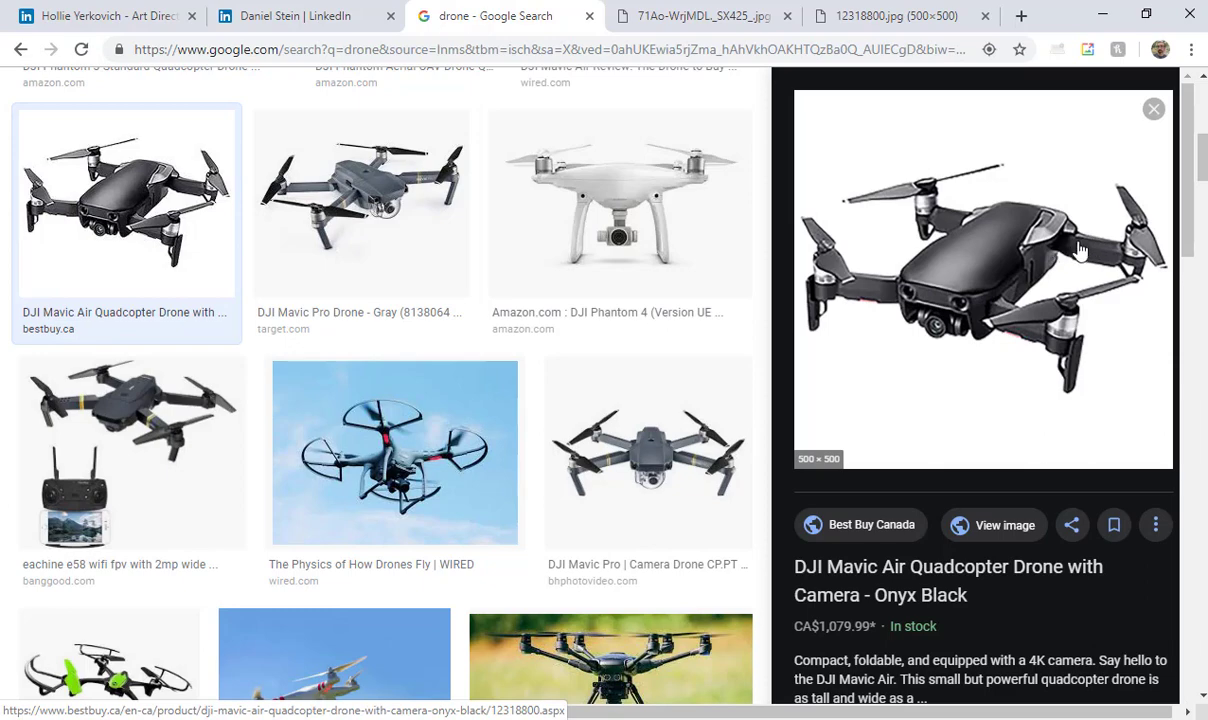
{"action": "scroll", "coordinate": [271, 449], "scroll_direction": "up", "scroll_amount": 5}
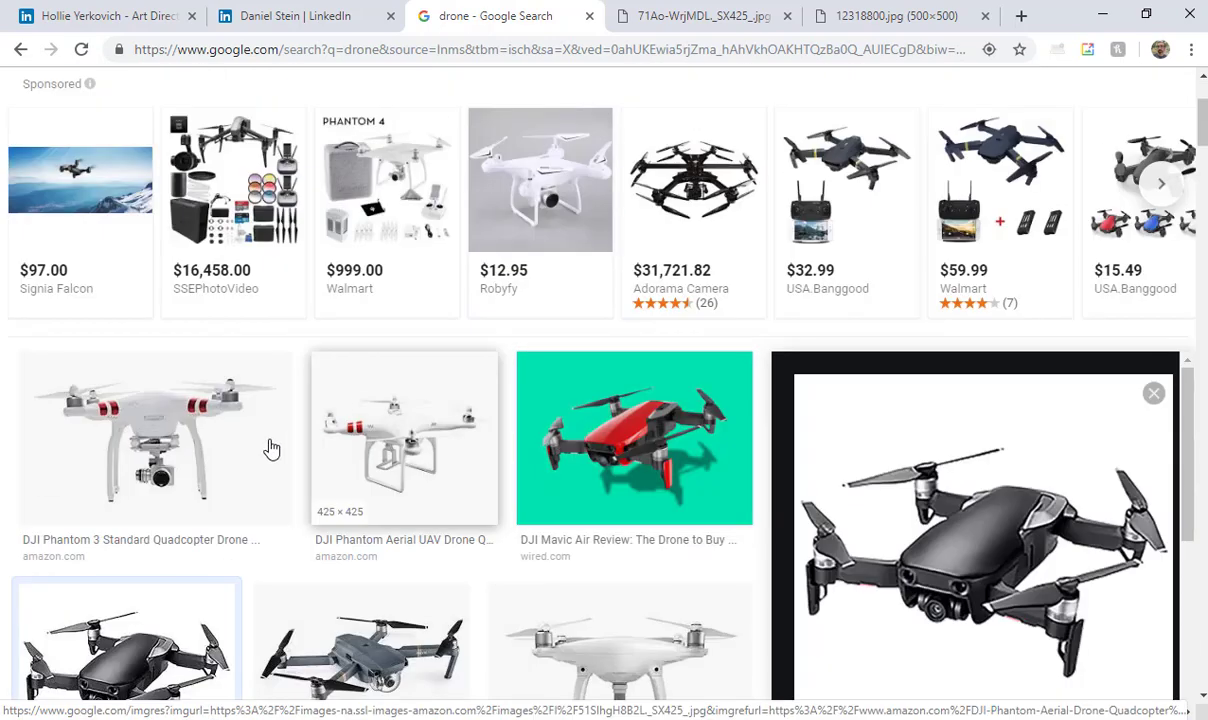
{"action": "left_click", "coordinate": [196, 416]}
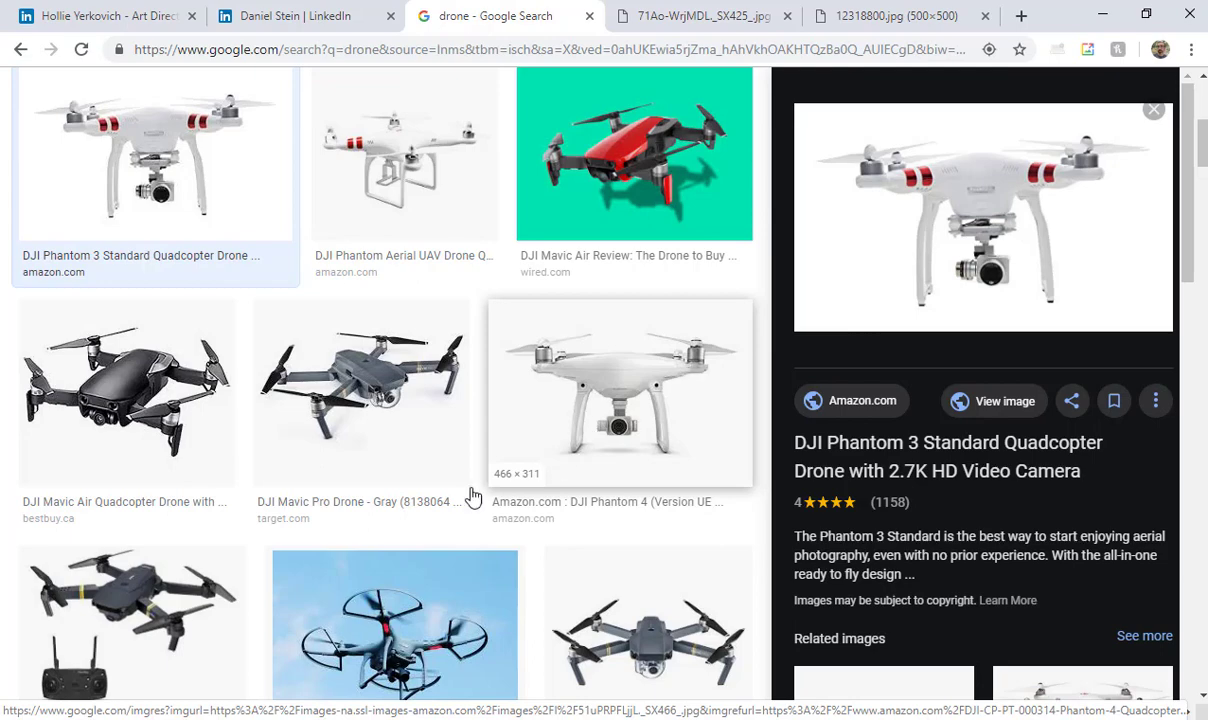
{"action": "scroll", "coordinate": [388, 450], "scroll_direction": "down", "scroll_amount": 4}
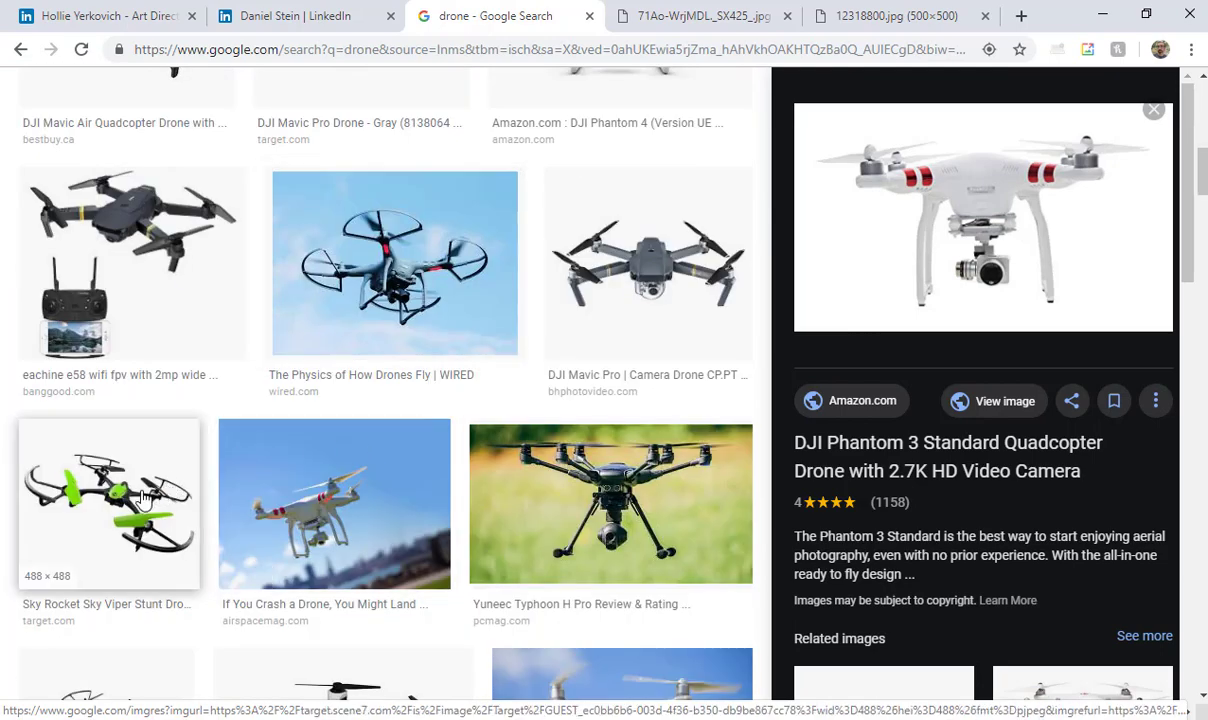
Step: Open the Sky Viper Stunt Drone image at full size, examine its body and arms up close, and return to Cinema 4D
{"action": "left_click", "coordinate": [145, 500]}
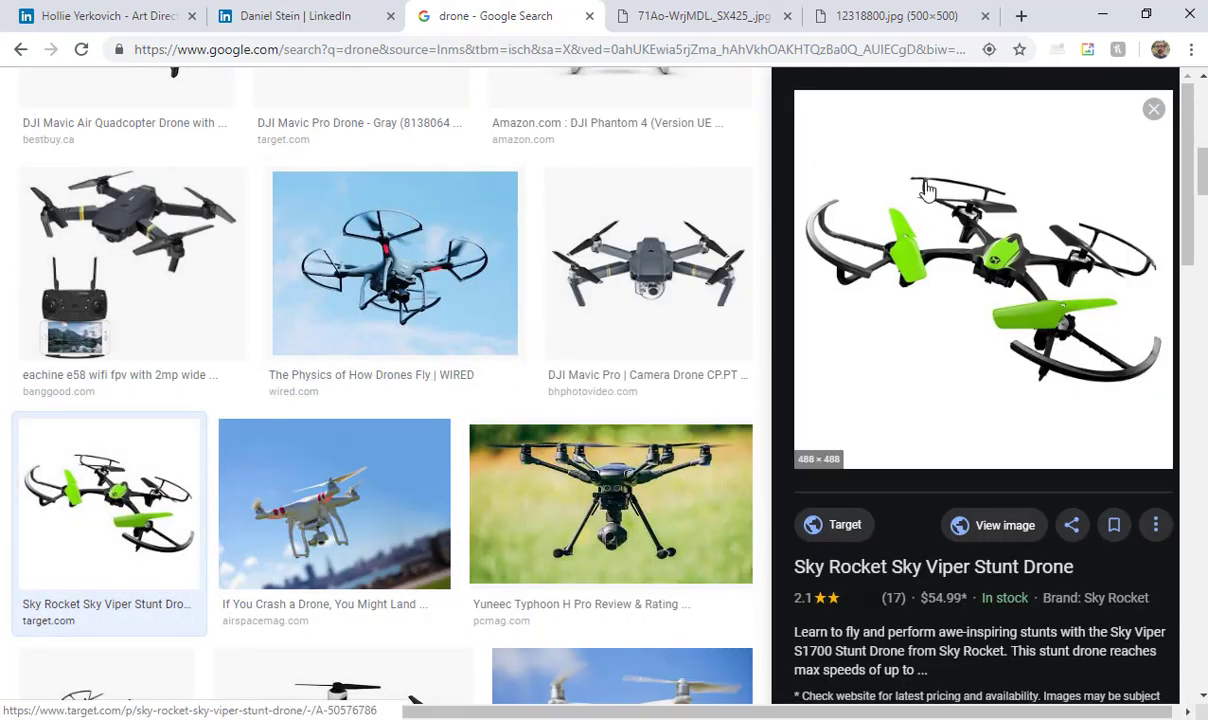
{"action": "left_click", "coordinate": [1020, 528]}
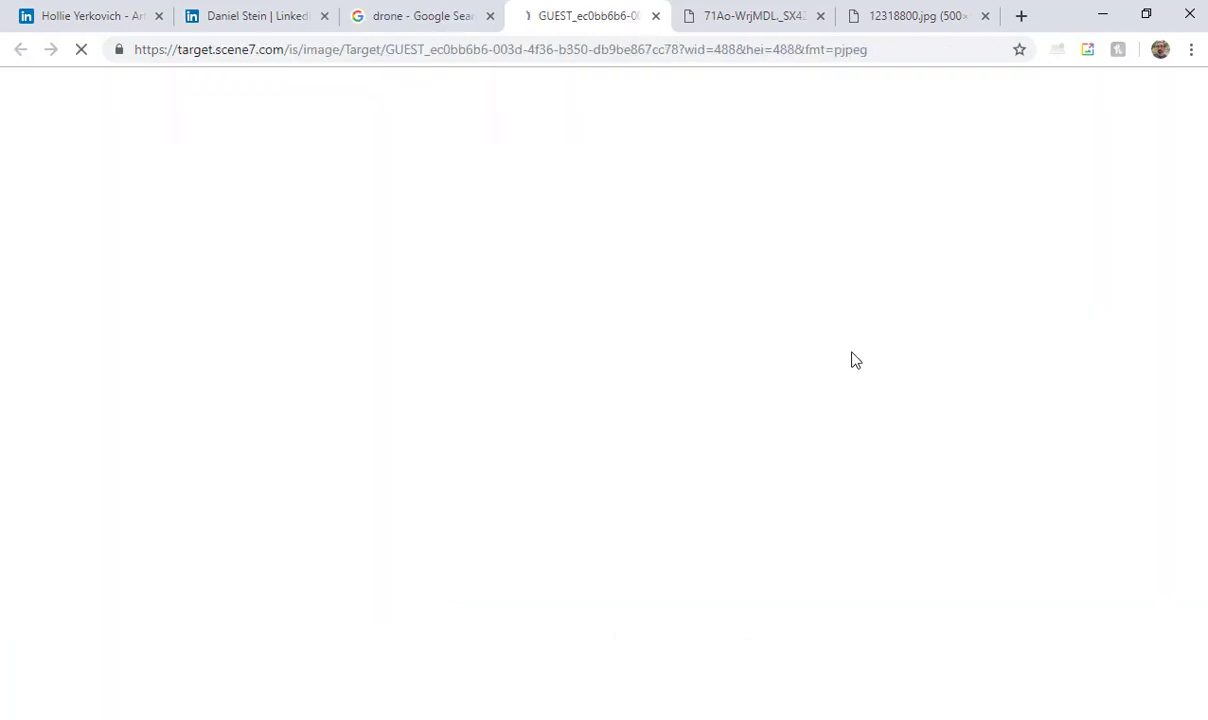
{"action": "scroll", "coordinate": [637, 385], "scroll_direction": "up", "scroll_amount": 4, "text": "ctrl"}
{"action": "scroll", "coordinate": [677, 393], "scroll_direction": "up", "scroll_amount": 1, "text": "ctrl"}
{"action": "scroll", "coordinate": [700, 350], "scroll_direction": "down", "scroll_amount": 2}
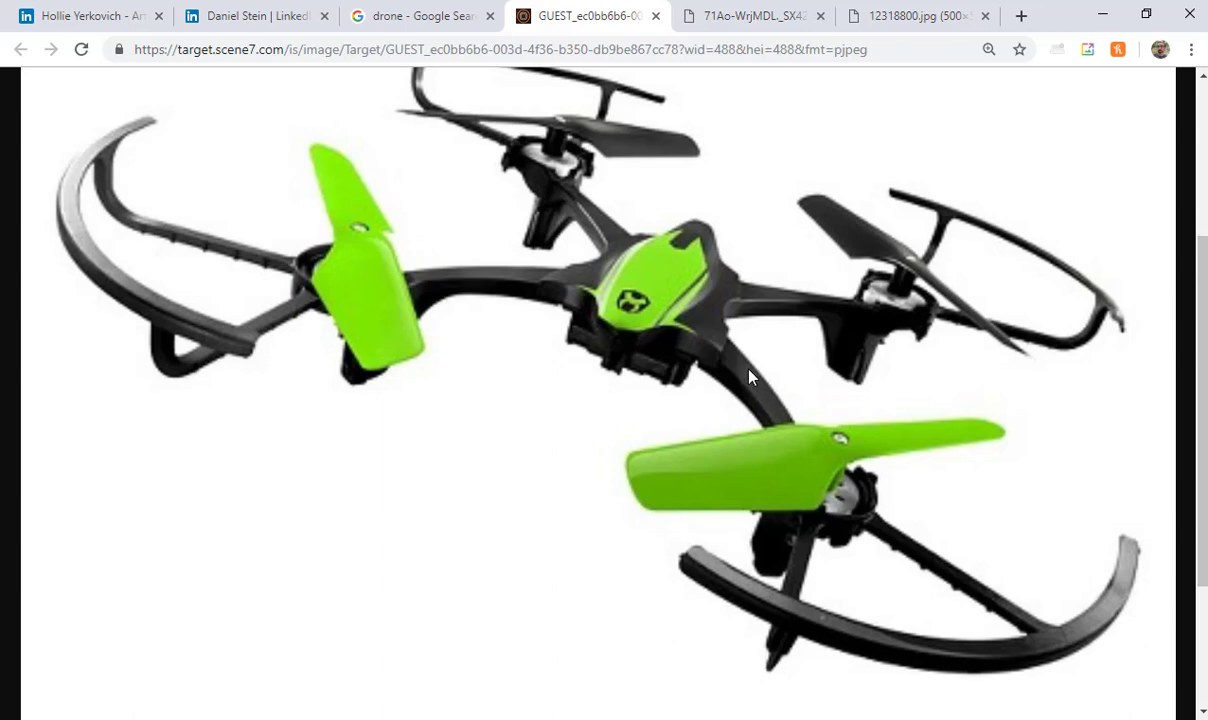
{"action": "scroll", "coordinate": [742, 382], "scroll_direction": "down", "scroll_amount": 4, "text": "ctrl"}
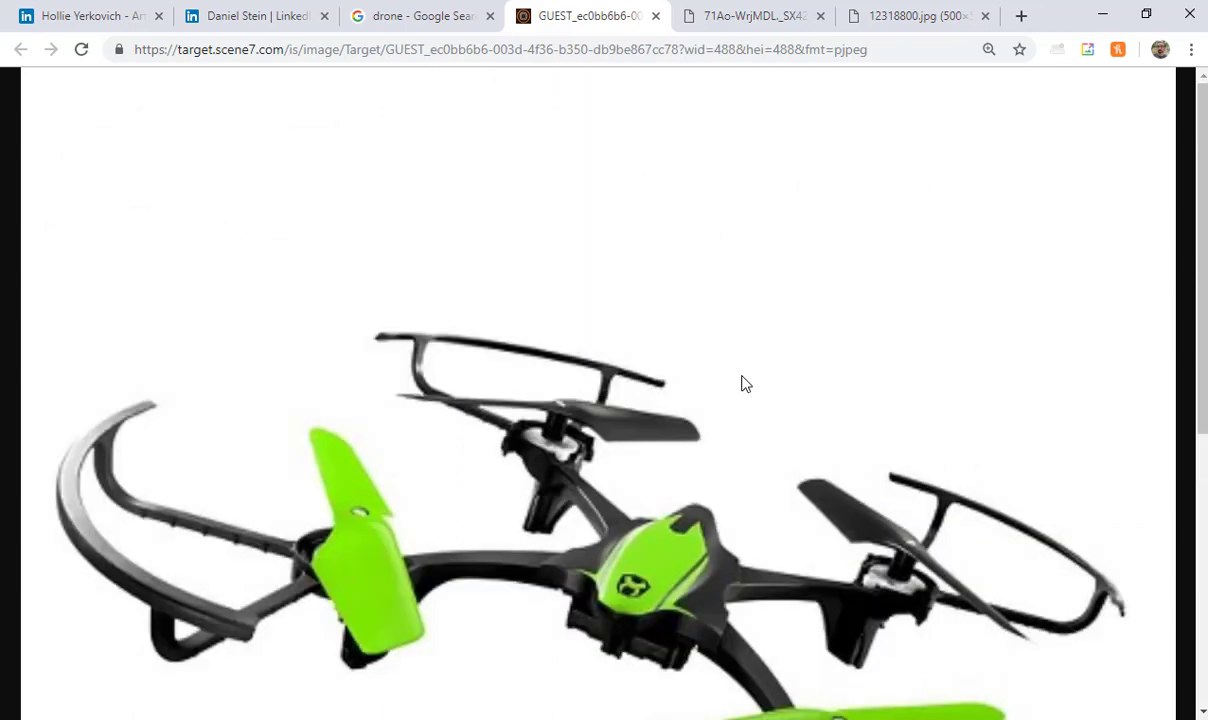
{"action": "key", "text": "alt+Tab"}
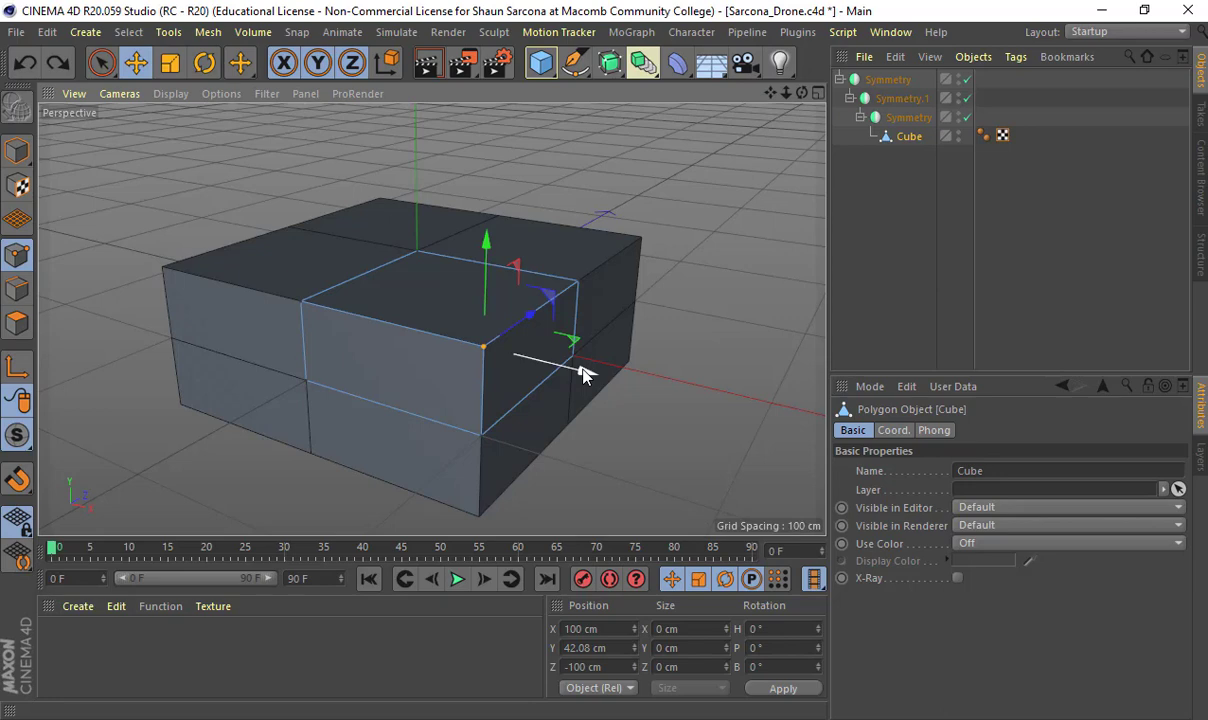
Step: Try moving the section's upper point at the middle of the front edge in different directions, undoing each move
{"action": "left_click_drag", "start_coordinate": [652, 397], "coordinate": [663, 409], "text": "alt"}
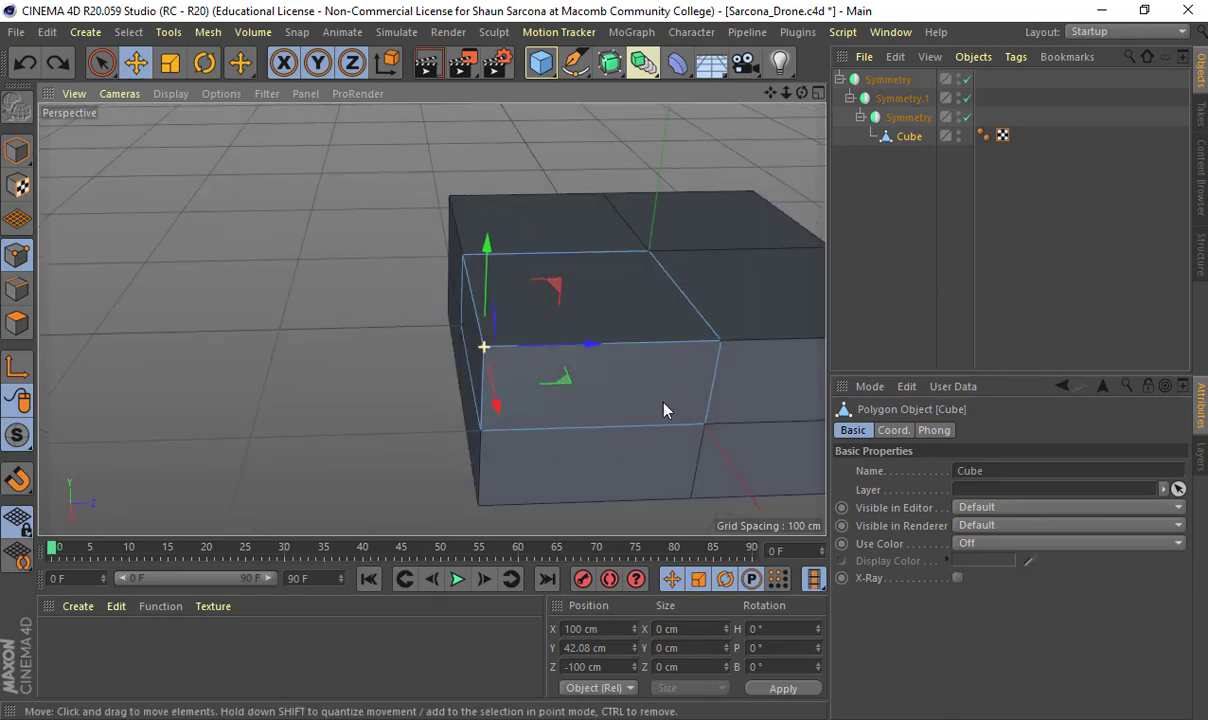
{"action": "middle_click_drag", "start_coordinate": [663, 409], "coordinate": [463, 438], "text": "alt"}
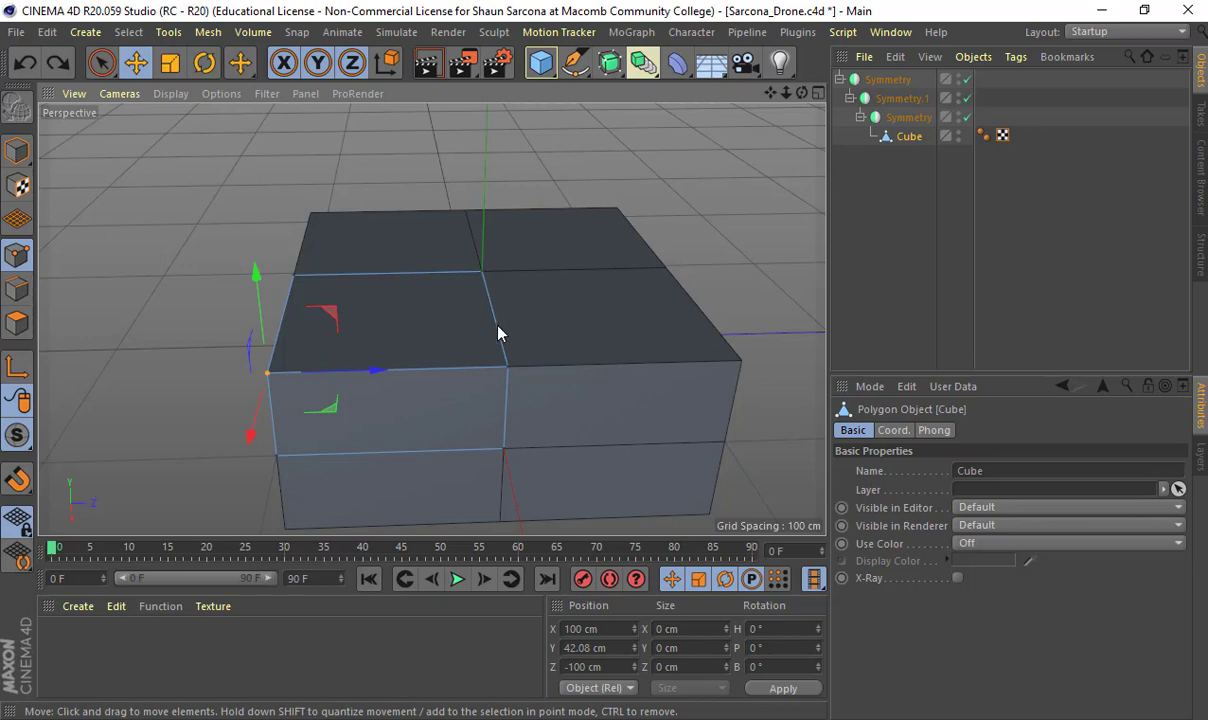
{"action": "left_click_drag", "start_coordinate": [485, 443], "coordinate": [345, 387], "text": "alt"}
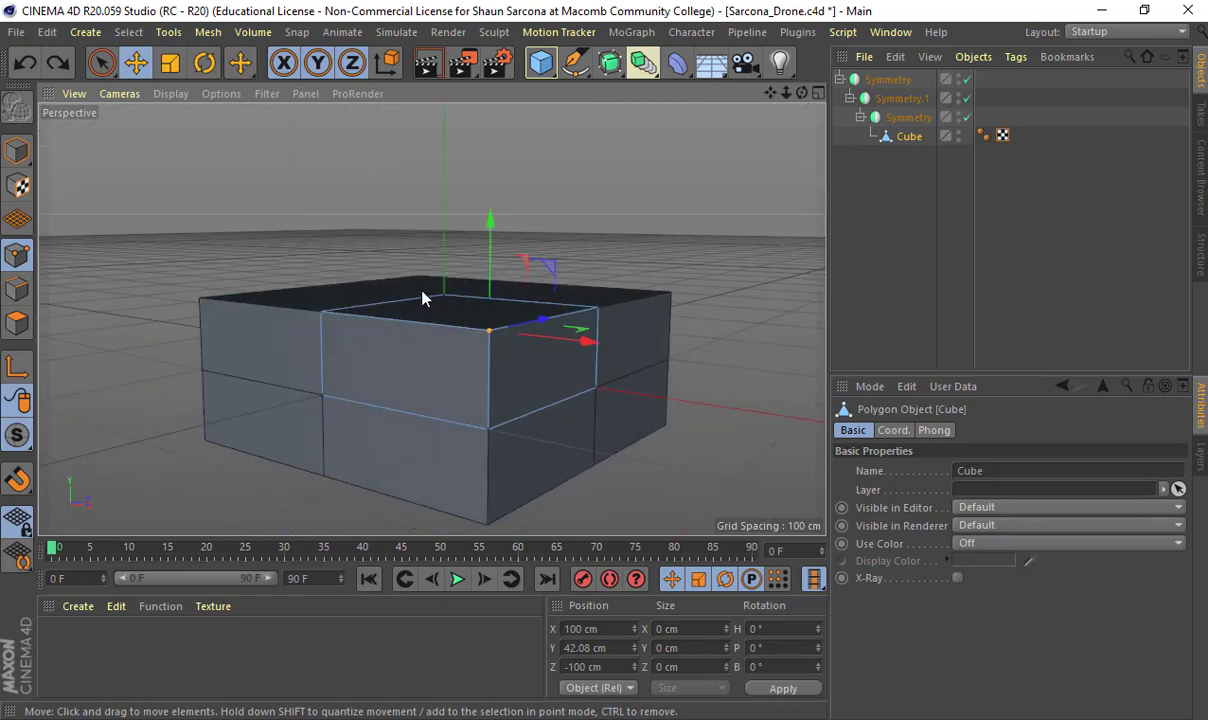
{"action": "left_click_drag", "start_coordinate": [324, 316], "coordinate": [328, 114]}
{"action": "key", "text": "ctrl+z"}
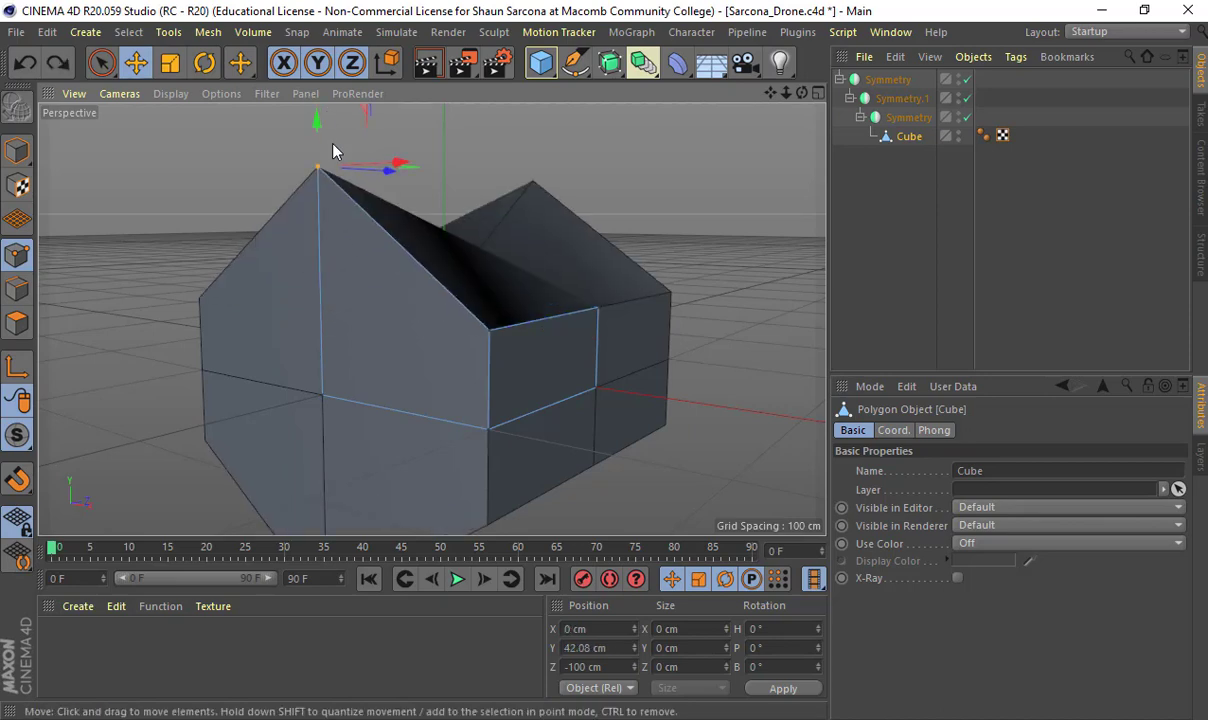
{"action": "left_click_drag", "start_coordinate": [412, 262], "coordinate": [300, 314], "text": "alt"}
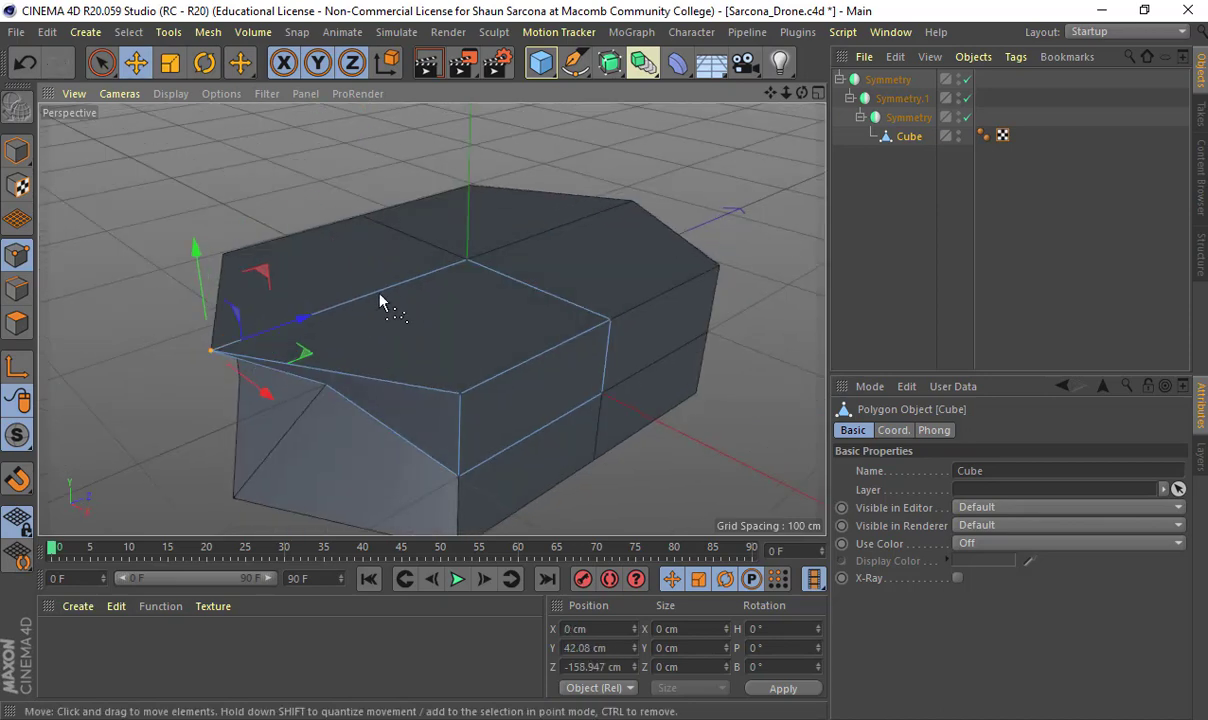
{"action": "key", "text": "ctrl+z"}
{"action": "left_click_drag", "start_coordinate": [385, 350], "coordinate": [412, 450]}
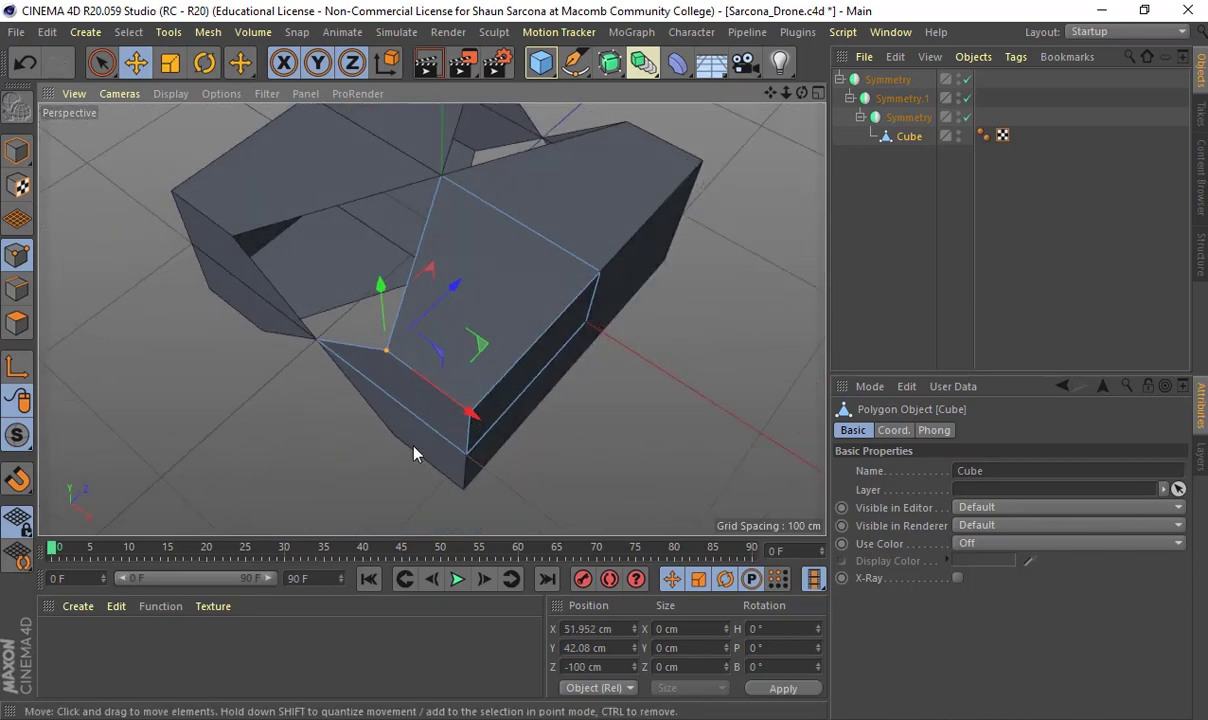
{"action": "key", "text": "ctrl+z"}
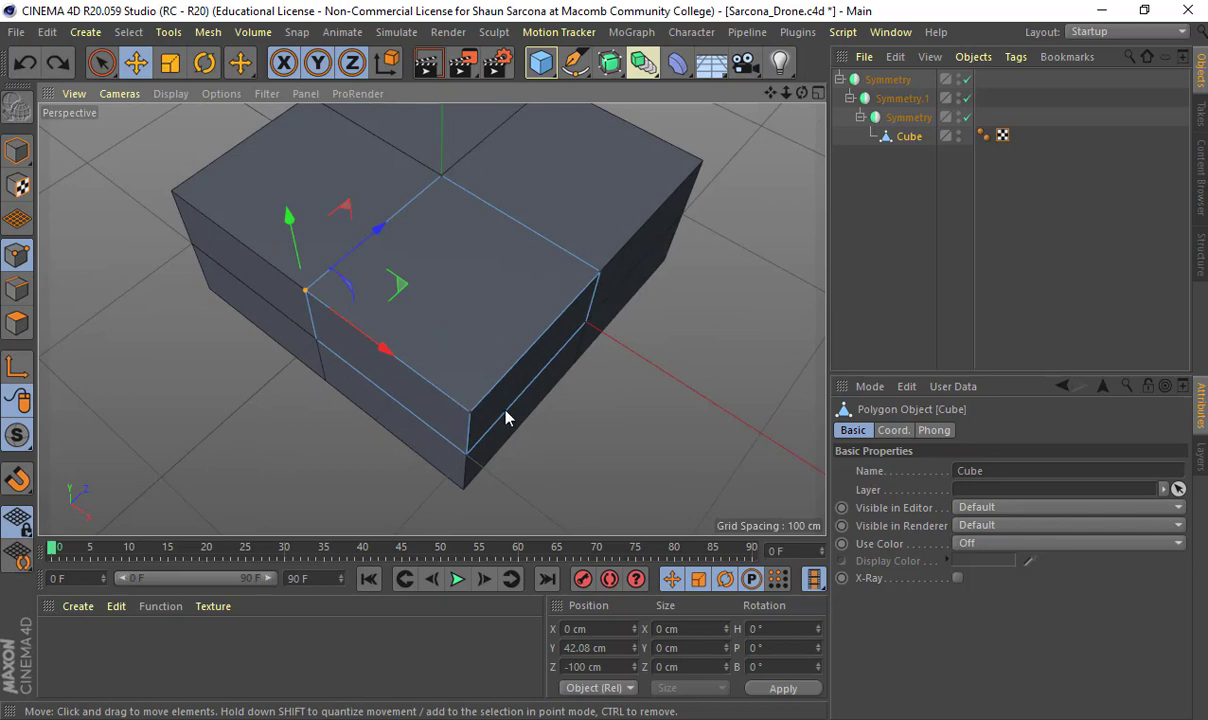
Step: Select the two points of the section's outer vertical corner edge, try moving them inward, outward and upward, and undo the moves
{"action": "left_click", "coordinate": [470, 412]}
{"action": "left_click", "coordinate": [467, 455], "text": "shift"}
{"action": "left_click_drag", "start_coordinate": [426, 466], "coordinate": [785, 360], "text": "alt"}
{"action": "left_click_drag", "start_coordinate": [690, 385], "coordinate": [440, 450], "text": "alt"}
{"action": "left_click_drag", "start_coordinate": [766, 318], "coordinate": [410, 369]}
{"action": "key", "text": "ctrl+z"}
{"action": "key", "text": "ctrl+z"}
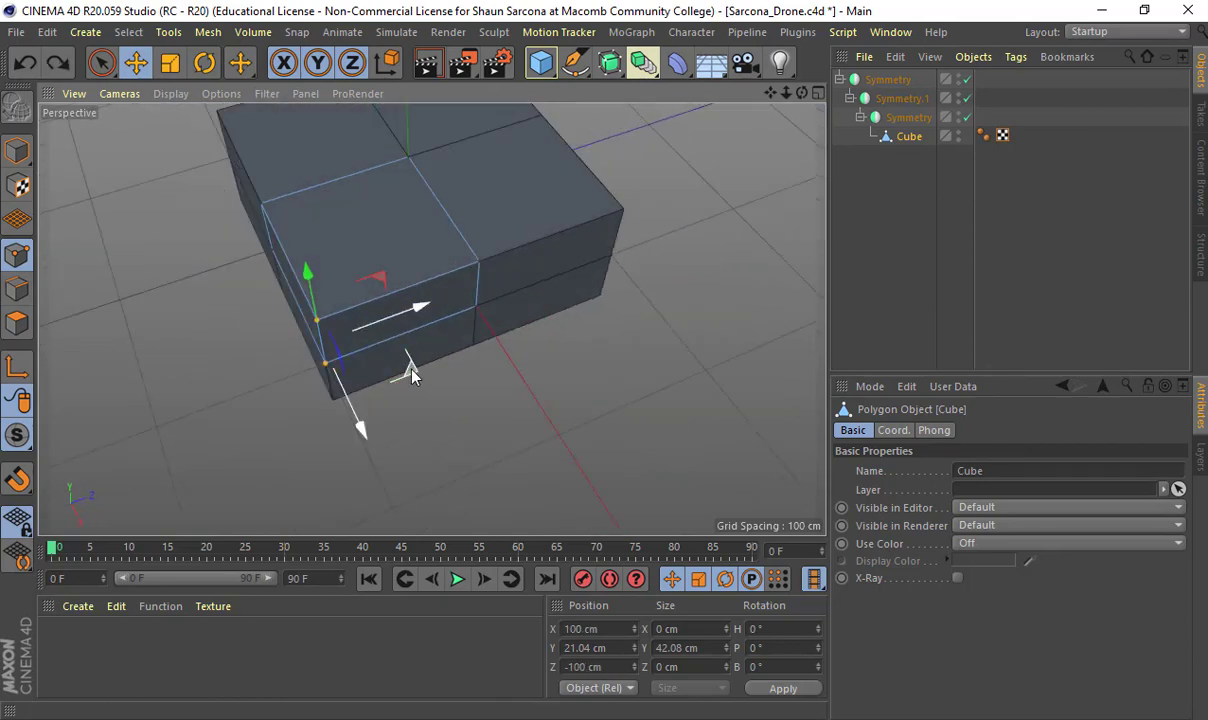
{"action": "left_click_drag", "start_coordinate": [410, 372], "coordinate": [342, 392]}
{"action": "key", "text": "ctrl+z"}
{"action": "left_click_drag", "start_coordinate": [308, 279], "coordinate": [424, 208]}
{"action": "key", "text": "ctrl+z"}
Step: Select the two points of the section's vertical edge on the X axis, try moving them off the mirror seam, and undo the moves
{"action": "left_click", "coordinate": [479, 262]}
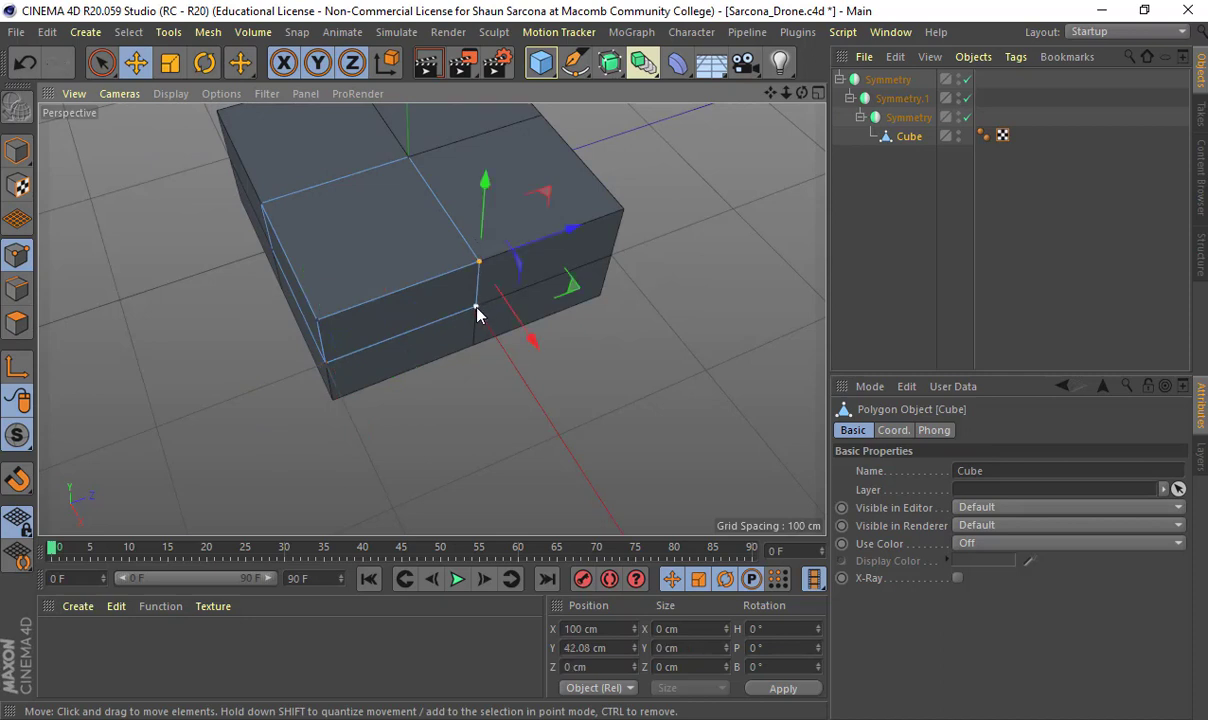
{"action": "left_click", "coordinate": [476, 306], "text": "shift"}
{"action": "left_click_drag", "start_coordinate": [570, 313], "coordinate": [470, 337]}
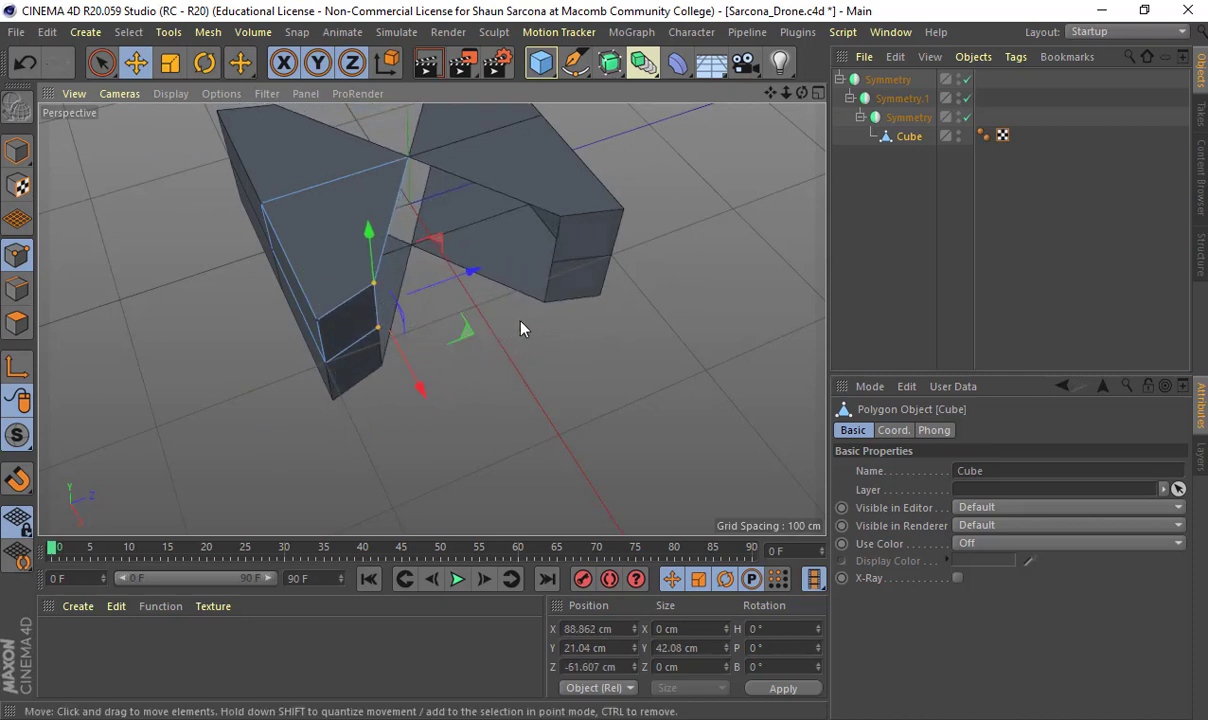
{"action": "key", "text": "ctrl+z"}
{"action": "left_click_drag", "start_coordinate": [556, 222], "coordinate": [749, 205]}
{"action": "key", "text": "ctrl+z"}
{"action": "left_click_drag", "start_coordinate": [600, 262], "coordinate": [411, 279], "text": "alt"}
{"action": "left_click_drag", "start_coordinate": [650, 270], "coordinate": [547, 345], "text": "alt"}
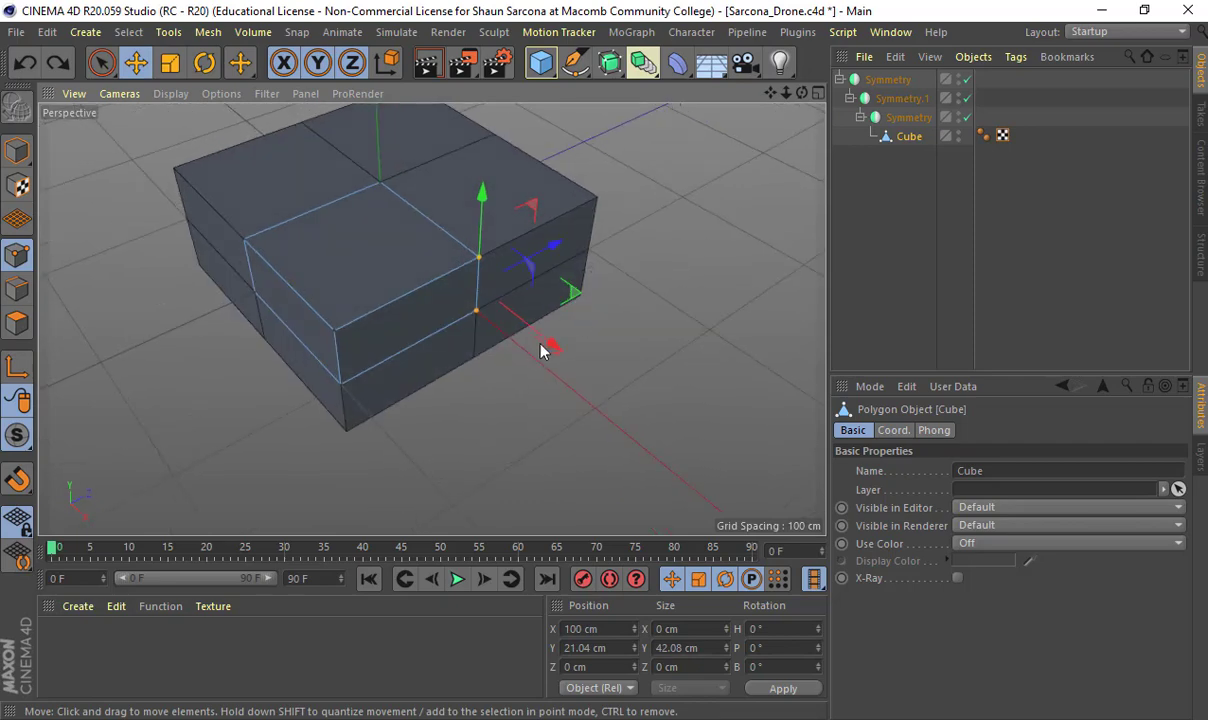
{"action": "left_click_drag", "start_coordinate": [628, 359], "coordinate": [651, 375]}
{"action": "key", "text": "ctrl+z"}
{"action": "left_click_drag", "start_coordinate": [553, 403], "coordinate": [318, 360], "text": "alt"}
{"action": "left_click_drag", "start_coordinate": [431, 318], "coordinate": [360, 372], "text": "alt"}
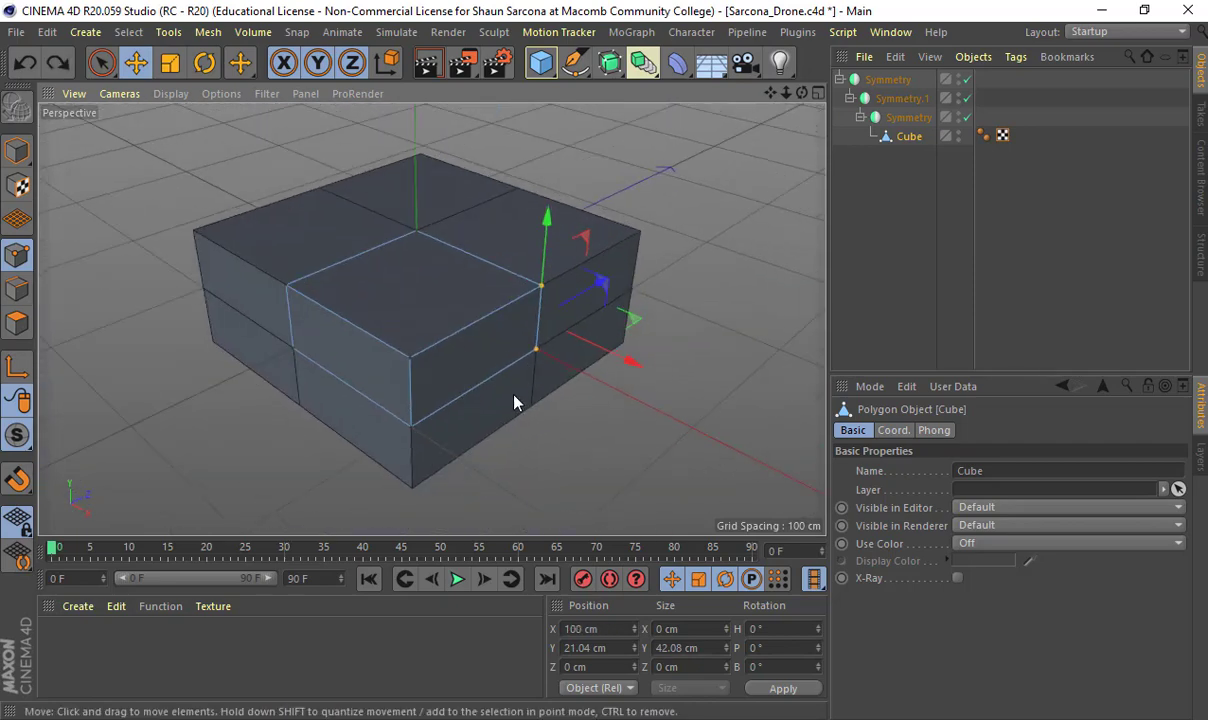
Step: Pull the Cube and the two inner Symmetry objects out of the nested hierarchy so all four objects stand separately
{"action": "right_click_drag", "start_coordinate": [512, 394], "coordinate": [428, 432], "text": "alt"}
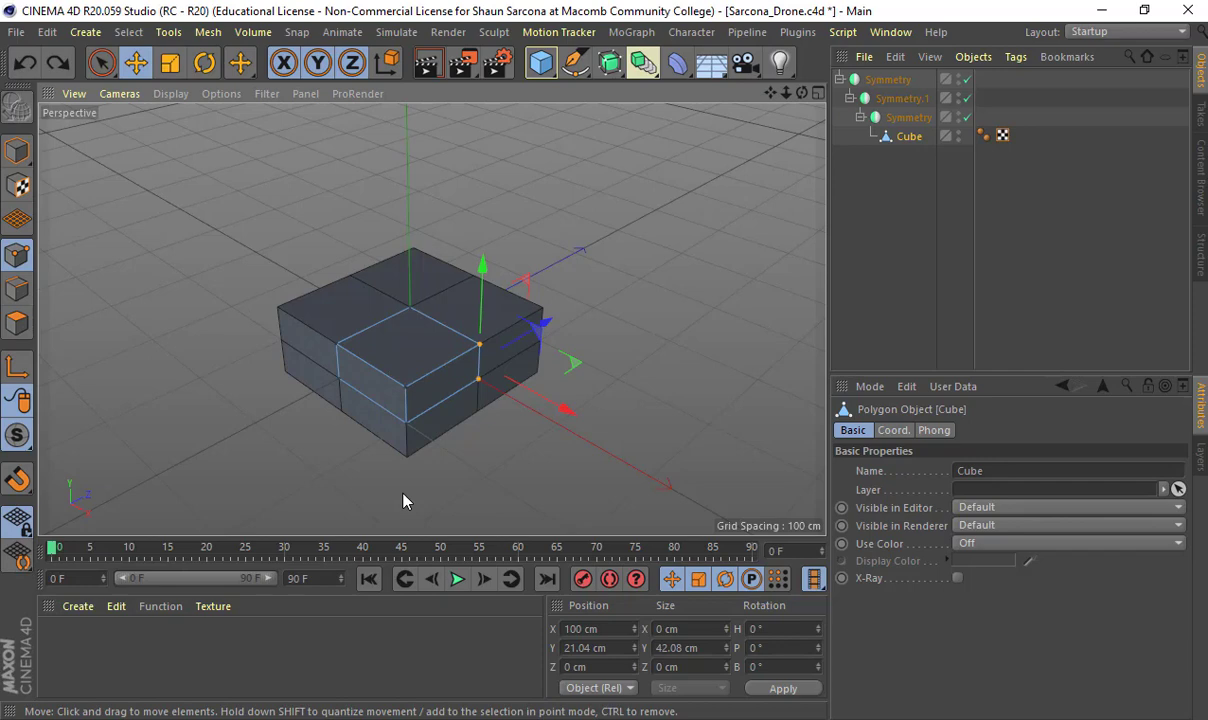
{"action": "left_click_drag", "start_coordinate": [480, 358], "coordinate": [345, 337], "text": "alt"}
{"action": "right_click_drag", "start_coordinate": [345, 337], "coordinate": [446, 342], "text": "alt"}
{"action": "left_click_drag", "start_coordinate": [446, 342], "coordinate": [393, 311], "text": "alt"}
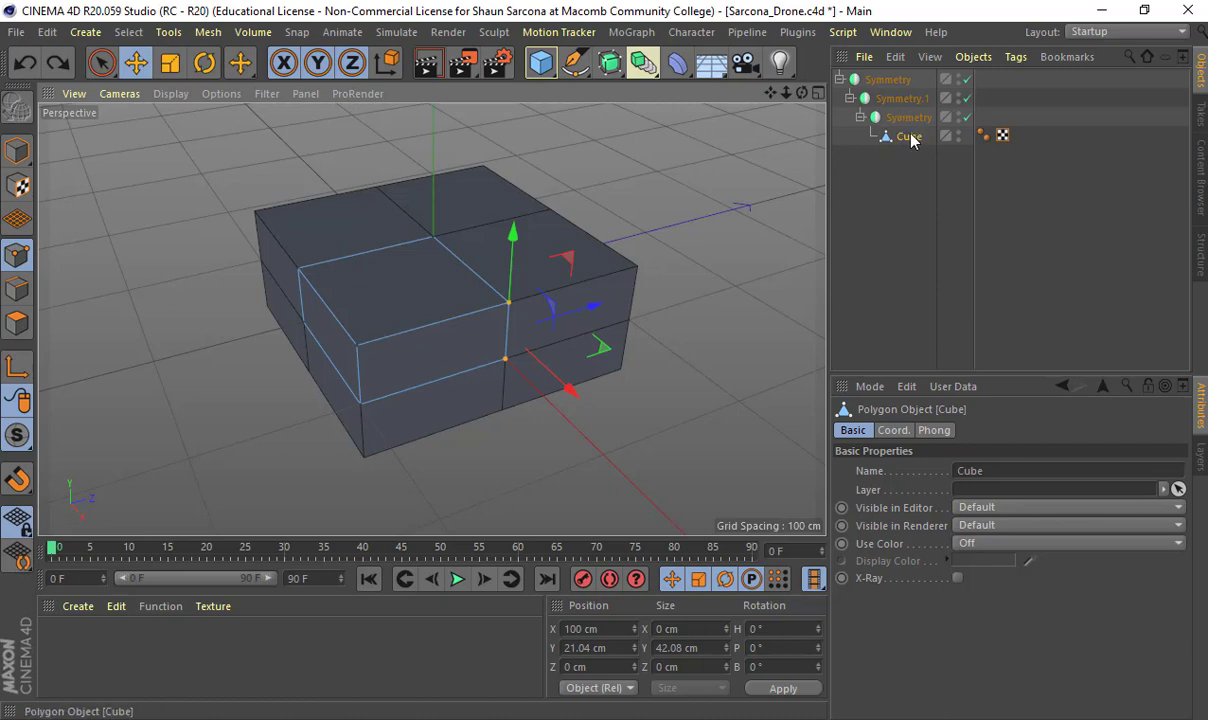
{"action": "left_click_drag", "start_coordinate": [909, 137], "coordinate": [858, 190]}
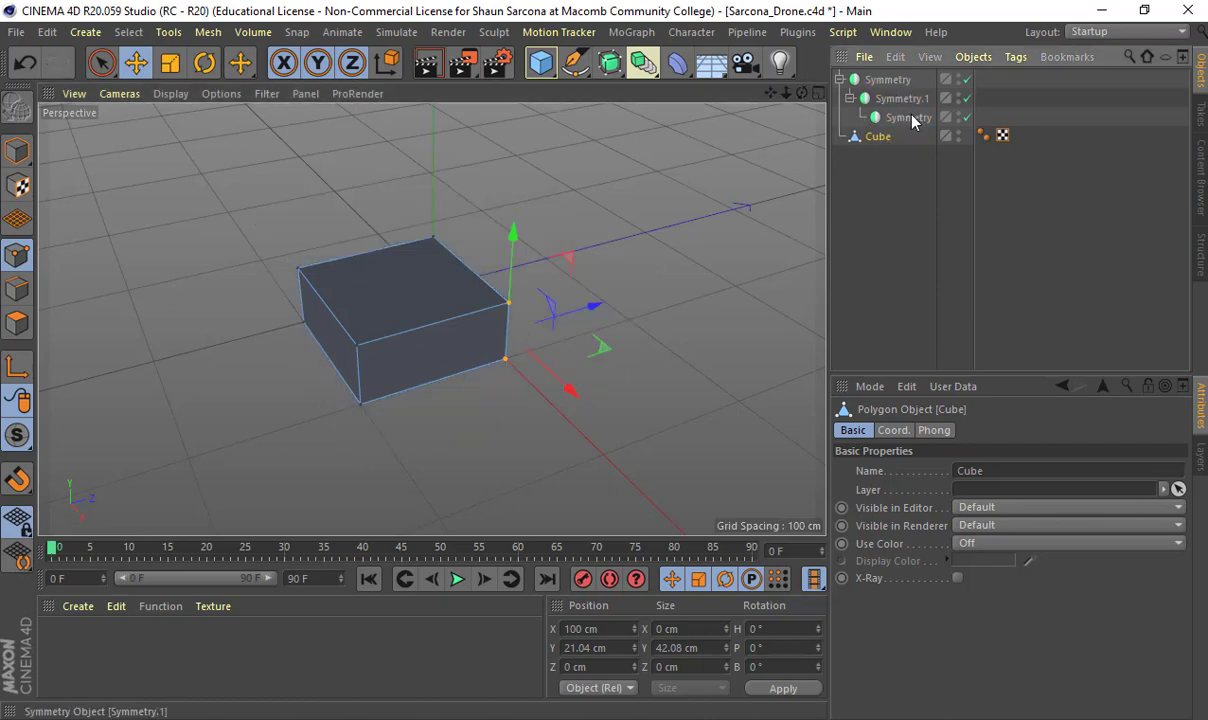
{"action": "left_click_drag", "start_coordinate": [912, 121], "coordinate": [900, 192]}
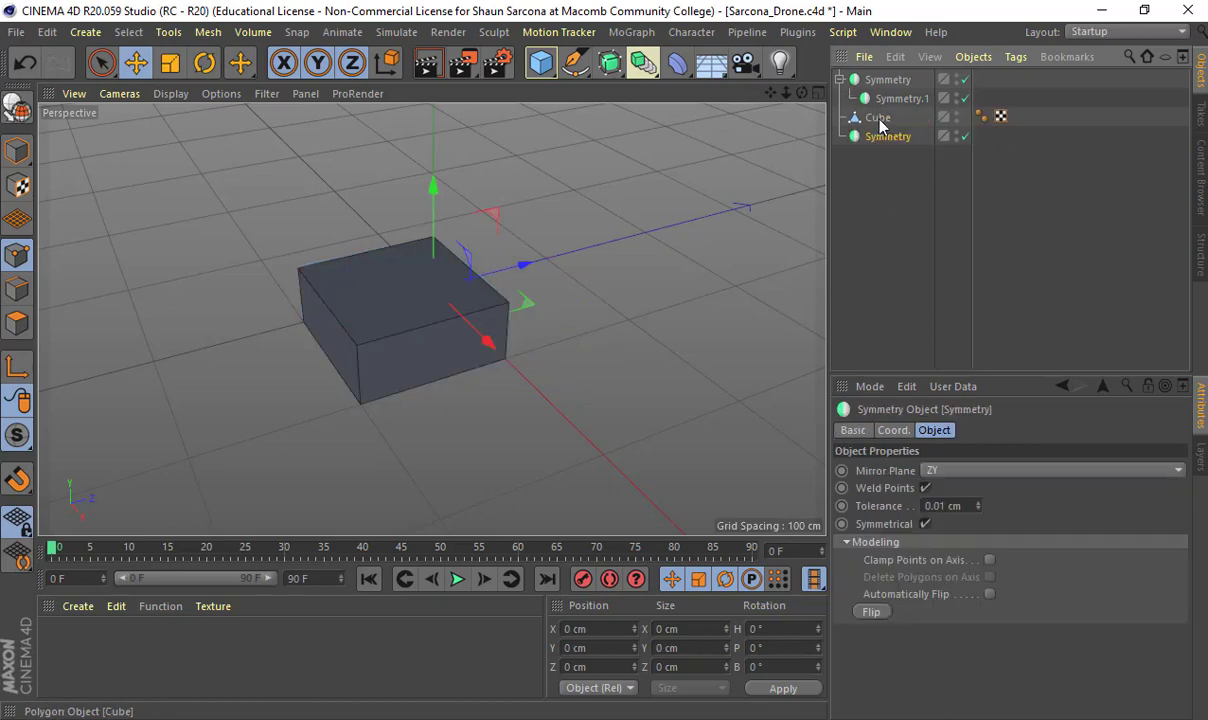
{"action": "left_click_drag", "start_coordinate": [881, 123], "coordinate": [900, 228]}
{"action": "key", "text": "ctrl+z"}
{"action": "key", "text": "ctrl+z"}
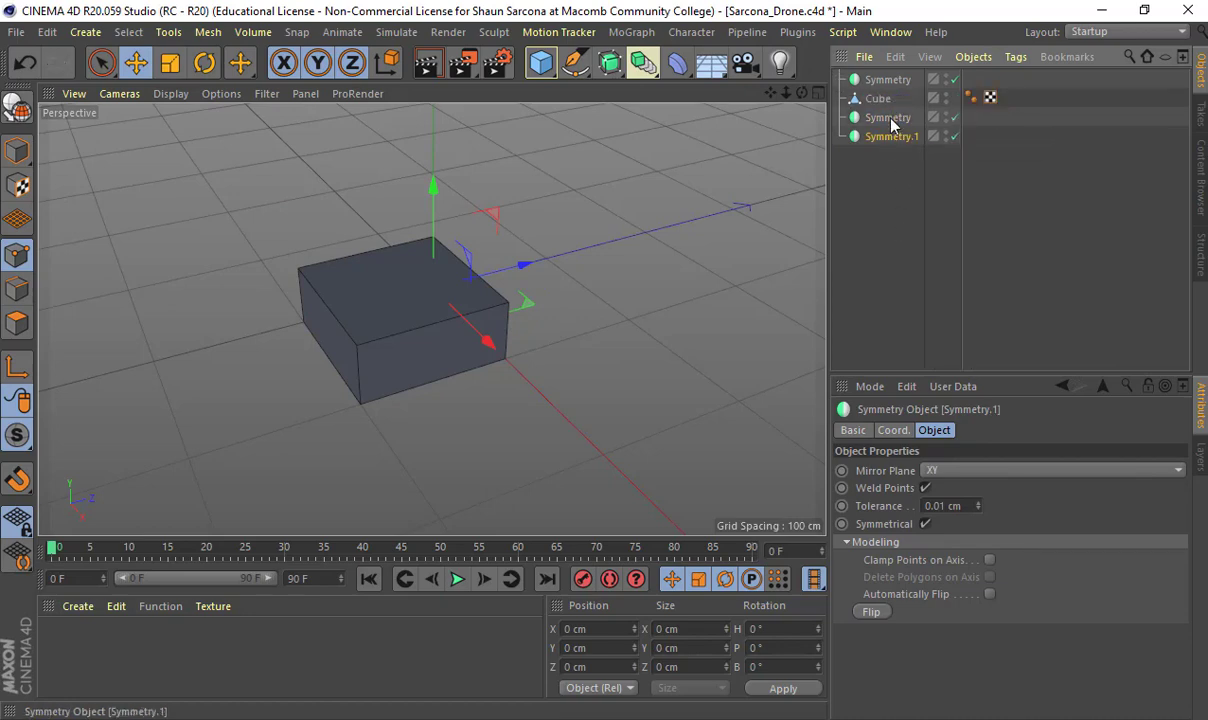
Step: Try nesting the Cube under the XY Symmetry, undo it, and nest the Cube under the XZ Symmetry instead
{"action": "left_click_drag", "start_coordinate": [882, 99], "coordinate": [890, 143]}
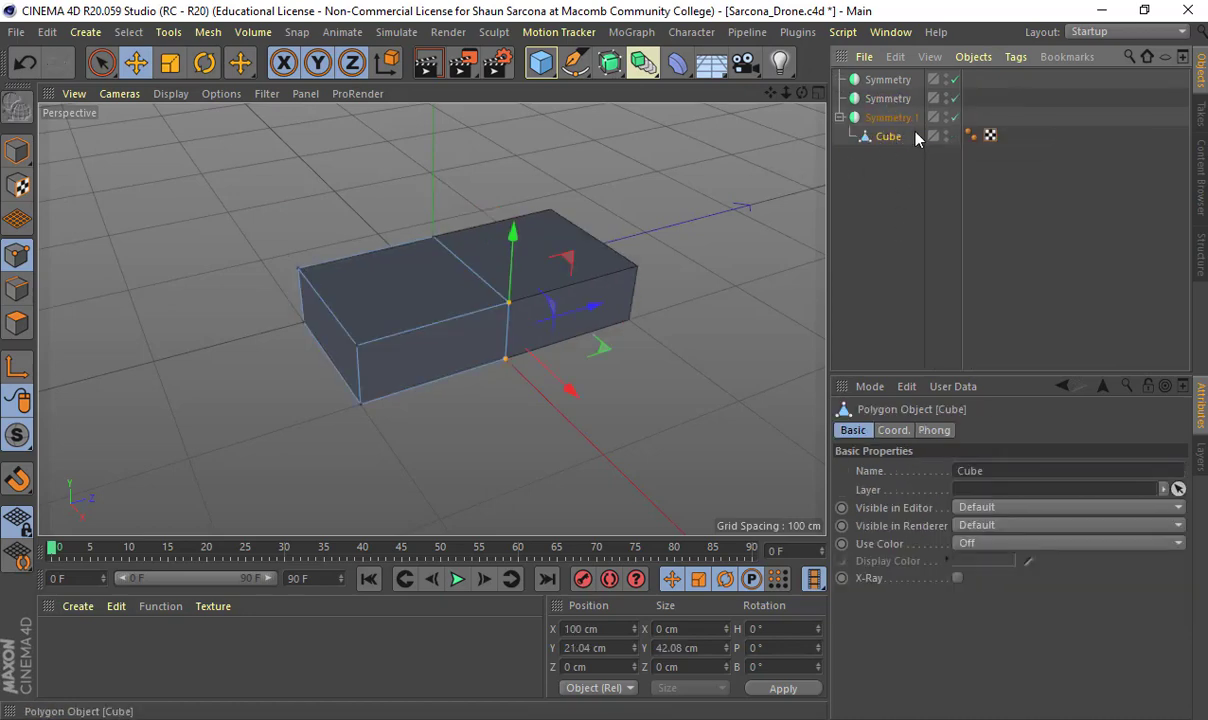
{"action": "key", "text": "ctrl+z"}
{"action": "left_click_drag", "start_coordinate": [884, 81], "coordinate": [878, 184]}
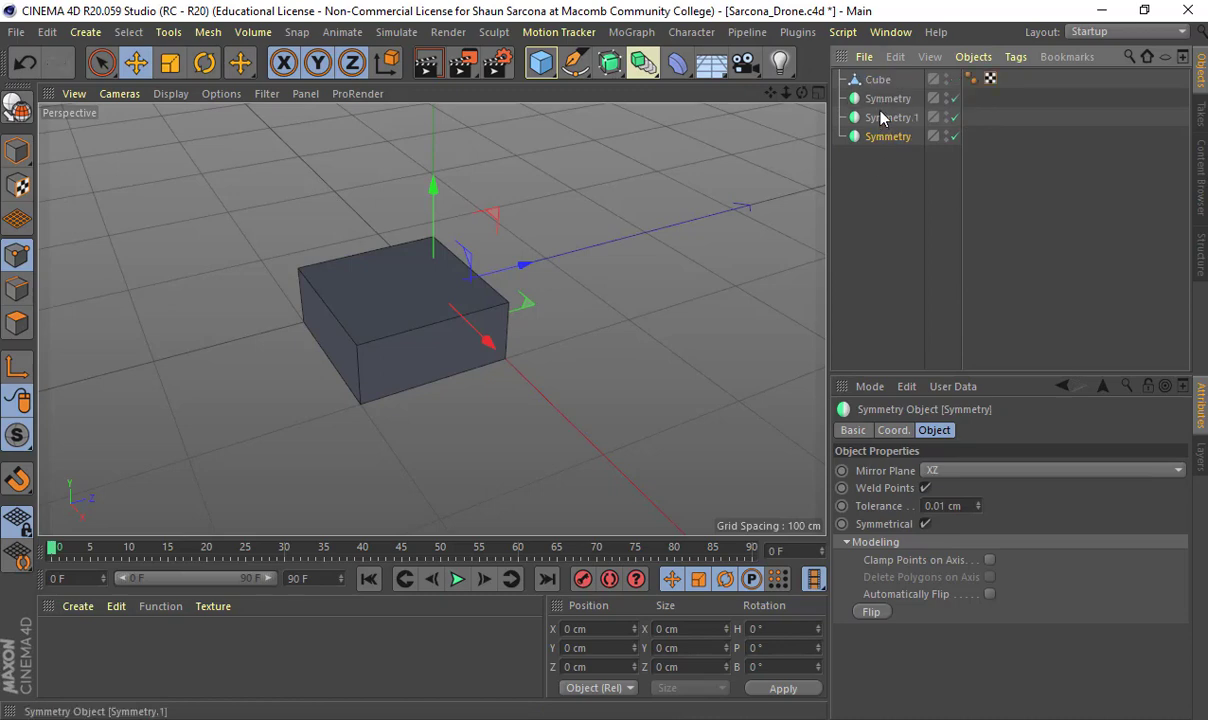
{"action": "left_click_drag", "start_coordinate": [881, 136], "coordinate": [906, 147]}
{"action": "key", "text": "ctrl+z"}
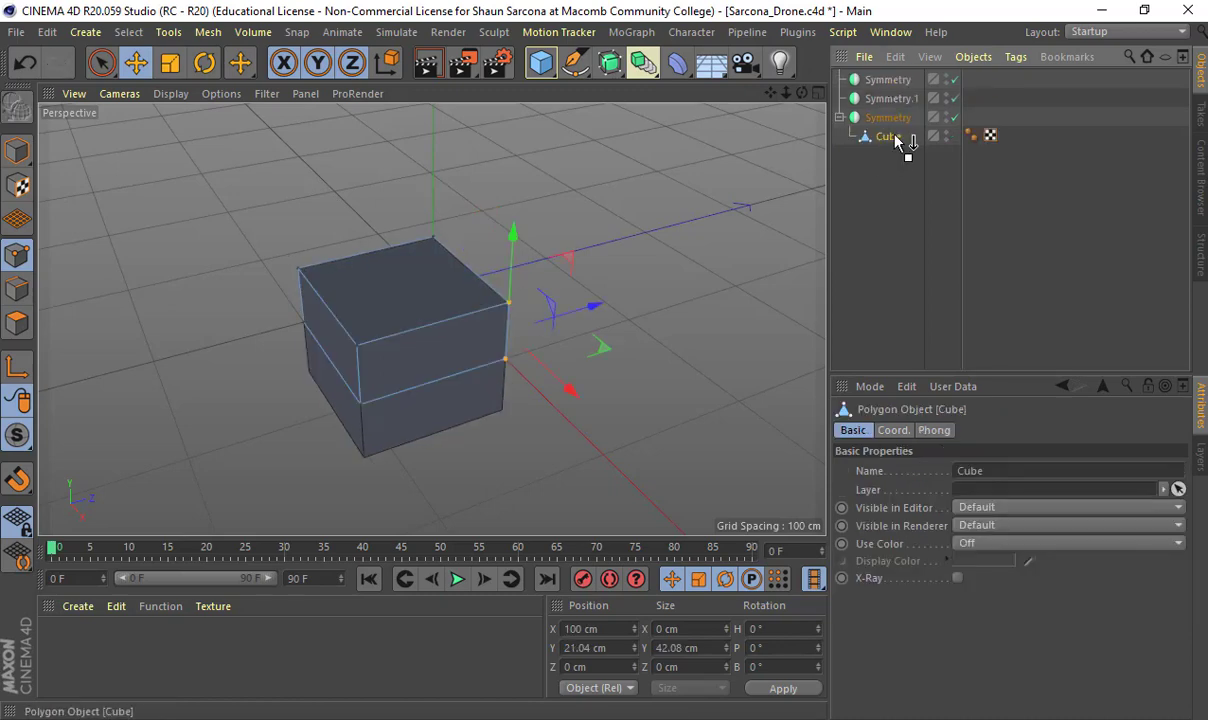
Step: Nest the XZ Symmetry under the XY Symmetry and that under the ZY Symmetry, then select the innermost Symmetry object
{"action": "left_click_drag", "start_coordinate": [687, 351], "coordinate": [610, 365], "text": "alt"}
{"action": "left_click_drag", "start_coordinate": [886, 118], "coordinate": [888, 80]}
{"action": "left_click_drag", "start_coordinate": [679, 186], "coordinate": [470, 200], "text": "alt"}
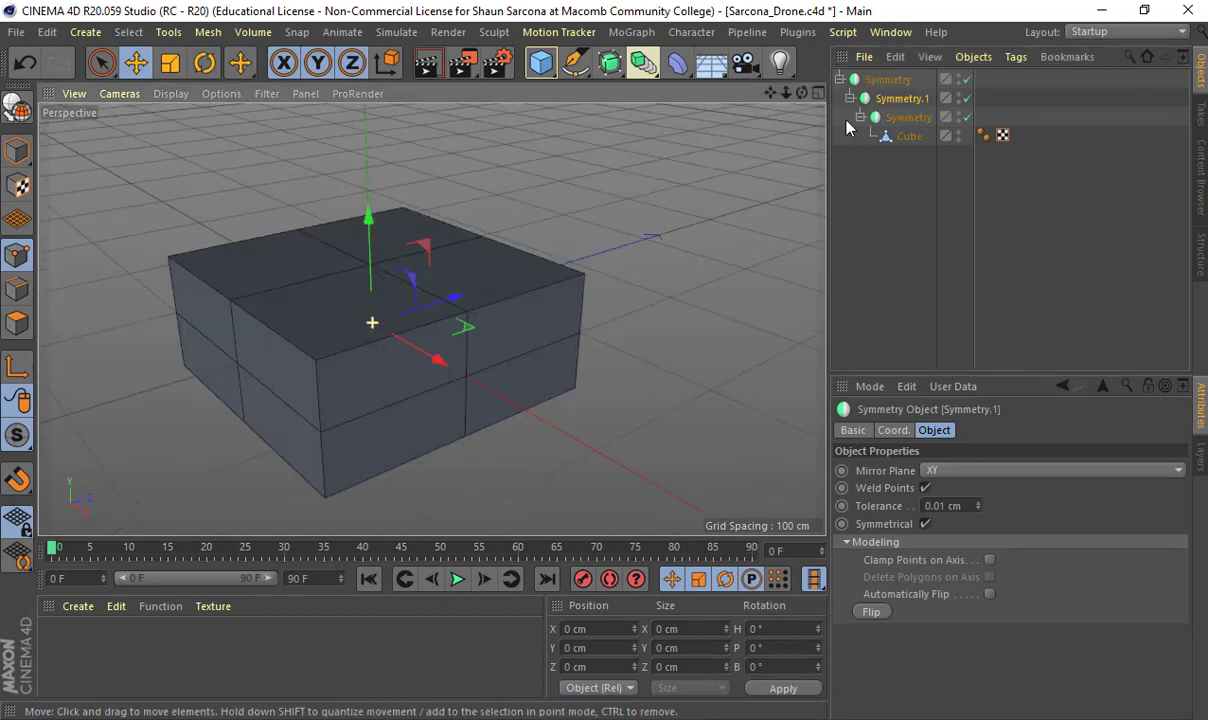
{"action": "left_click", "coordinate": [908, 118]}
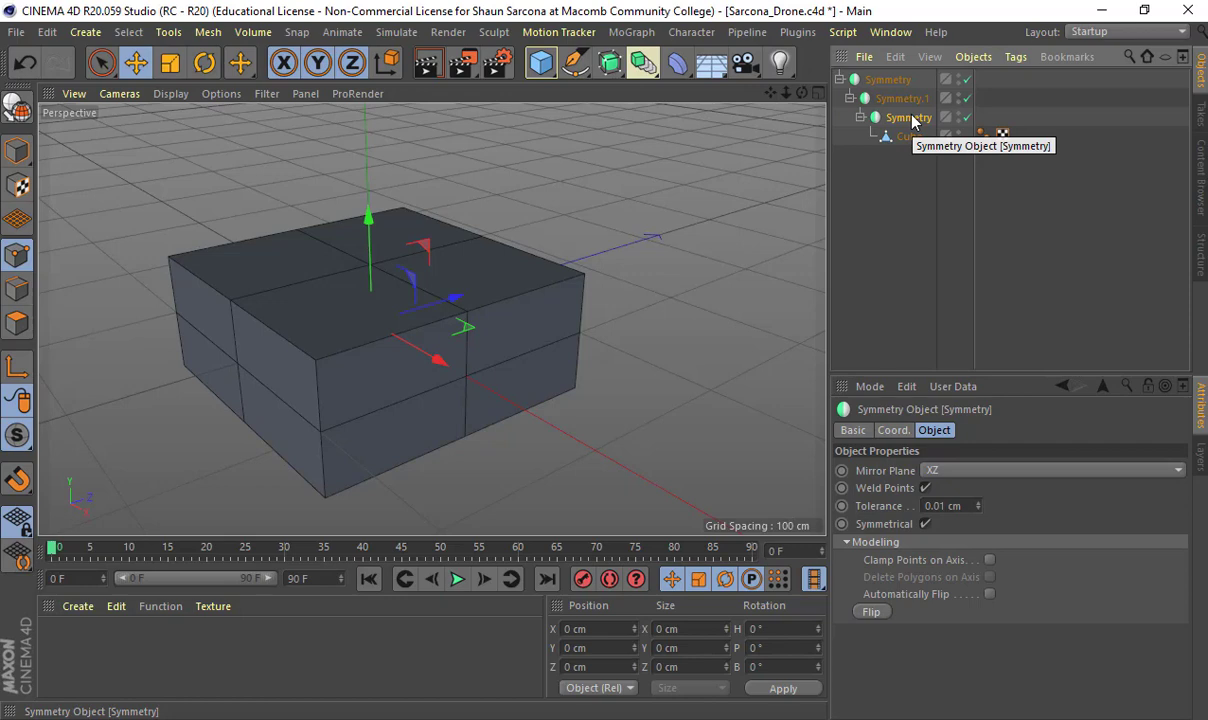
Step: Take the Cube out of the Symmetry hierarchy and delete all three nested Symmetry objects
{"action": "left_click_drag", "start_coordinate": [909, 136], "coordinate": [912, 205]}
{"action": "left_click", "coordinate": [882, 80]}
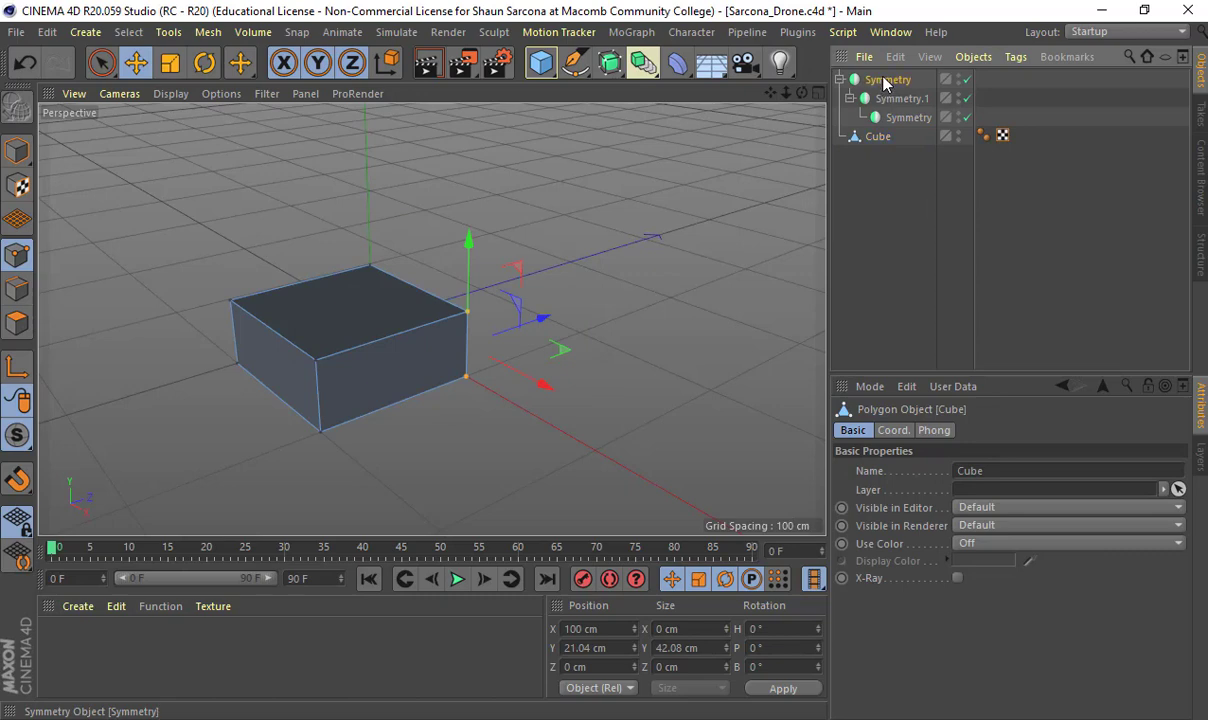
{"action": "key", "text": "Delete"}
Step: Add a Symmetry object as parent of the Cube and set its mirror plane to XZ
{"action": "left_click", "coordinate": [881, 84]}
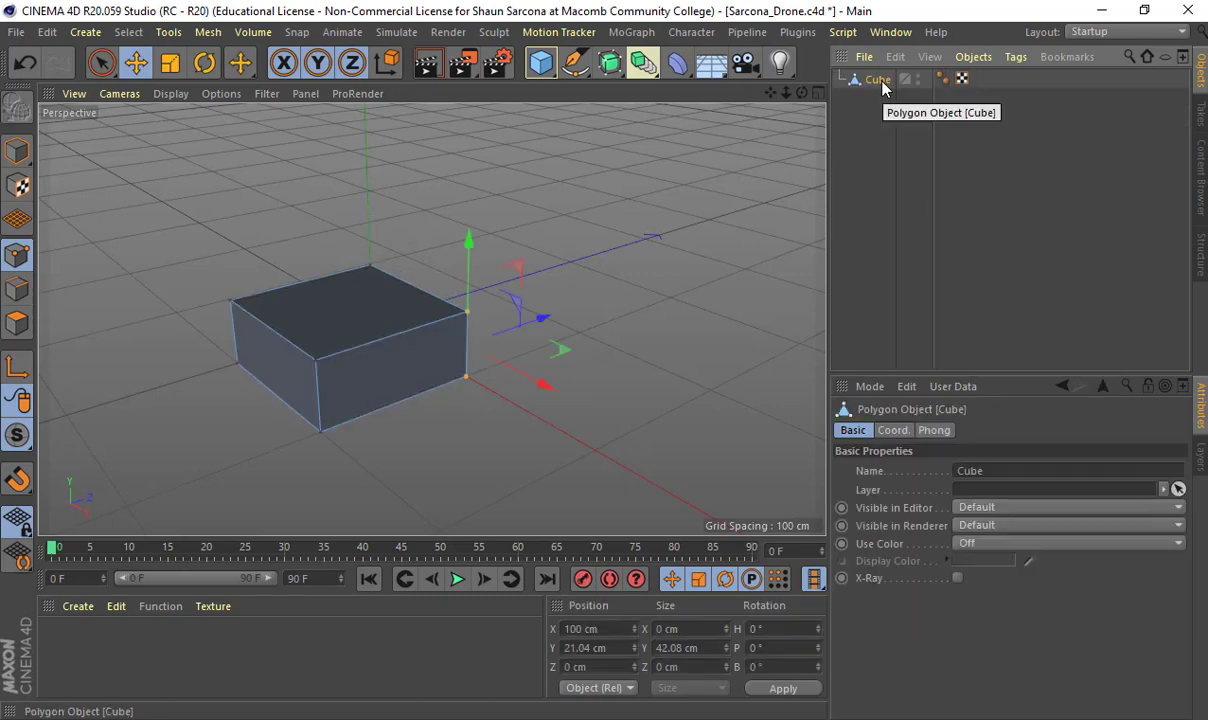
{"action": "left_click", "coordinate": [643, 62]}
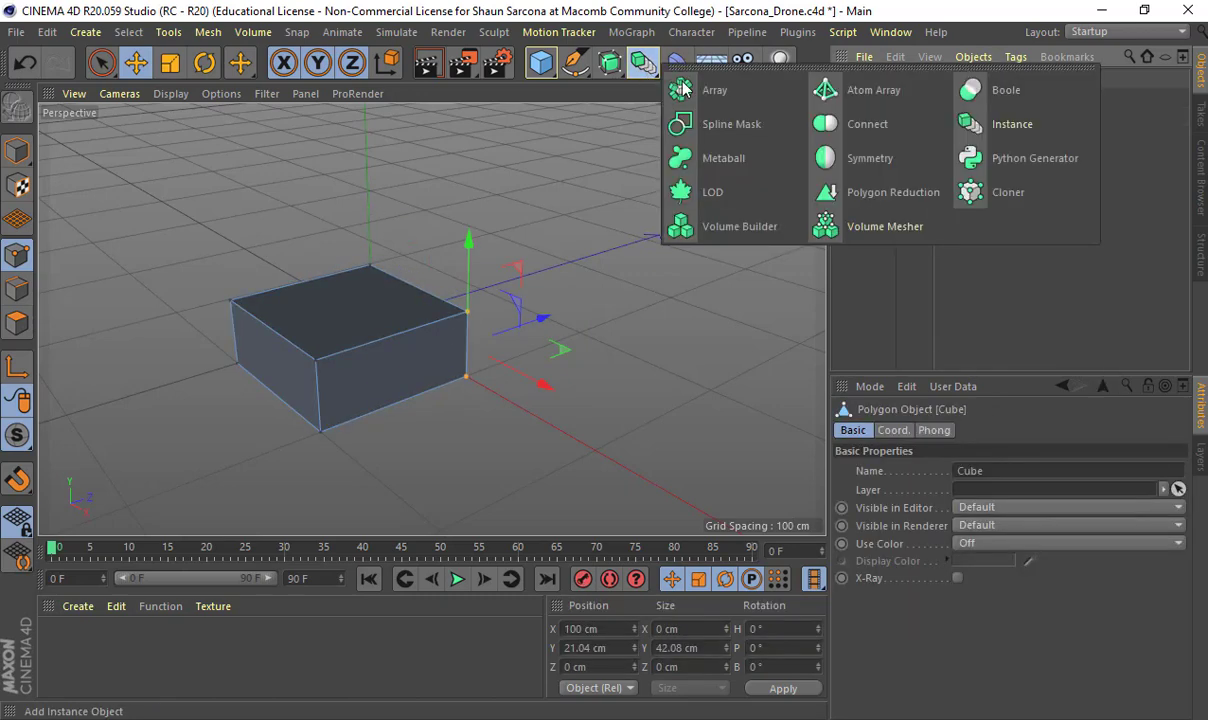
{"action": "left_click", "coordinate": [855, 157]}
{"action": "left_click", "coordinate": [946, 472]}
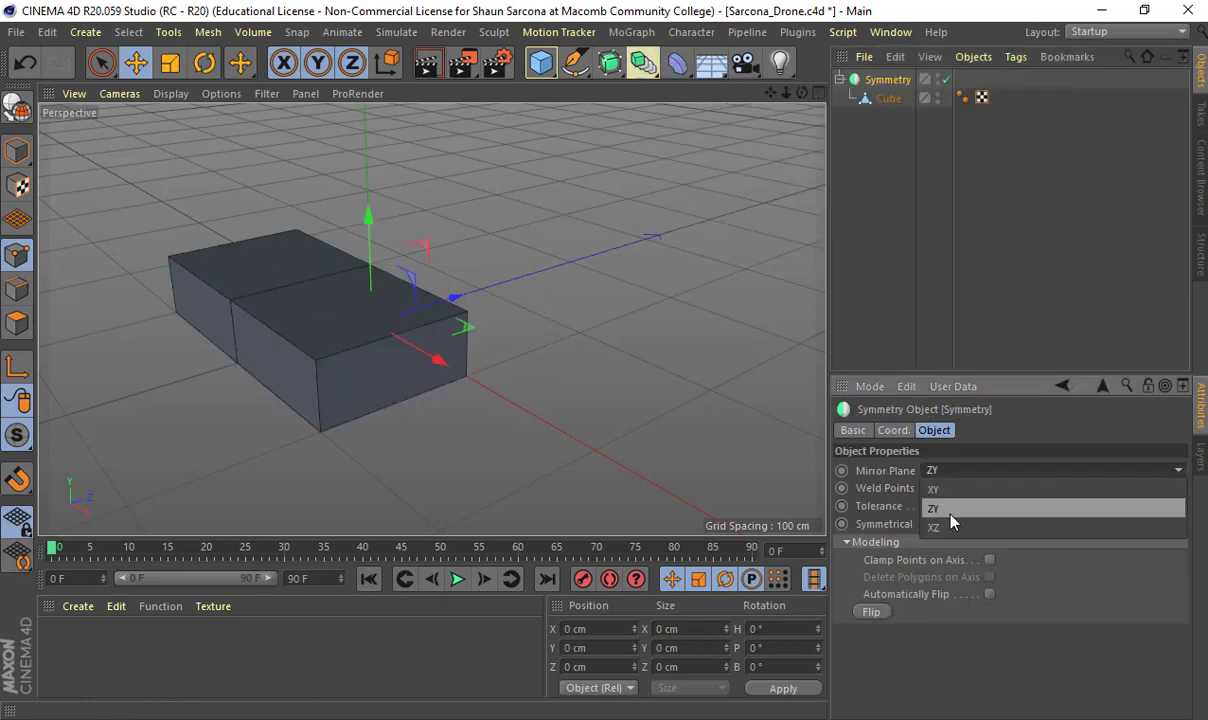
{"action": "left_click", "coordinate": [950, 510]}
{"action": "left_click", "coordinate": [946, 476]}
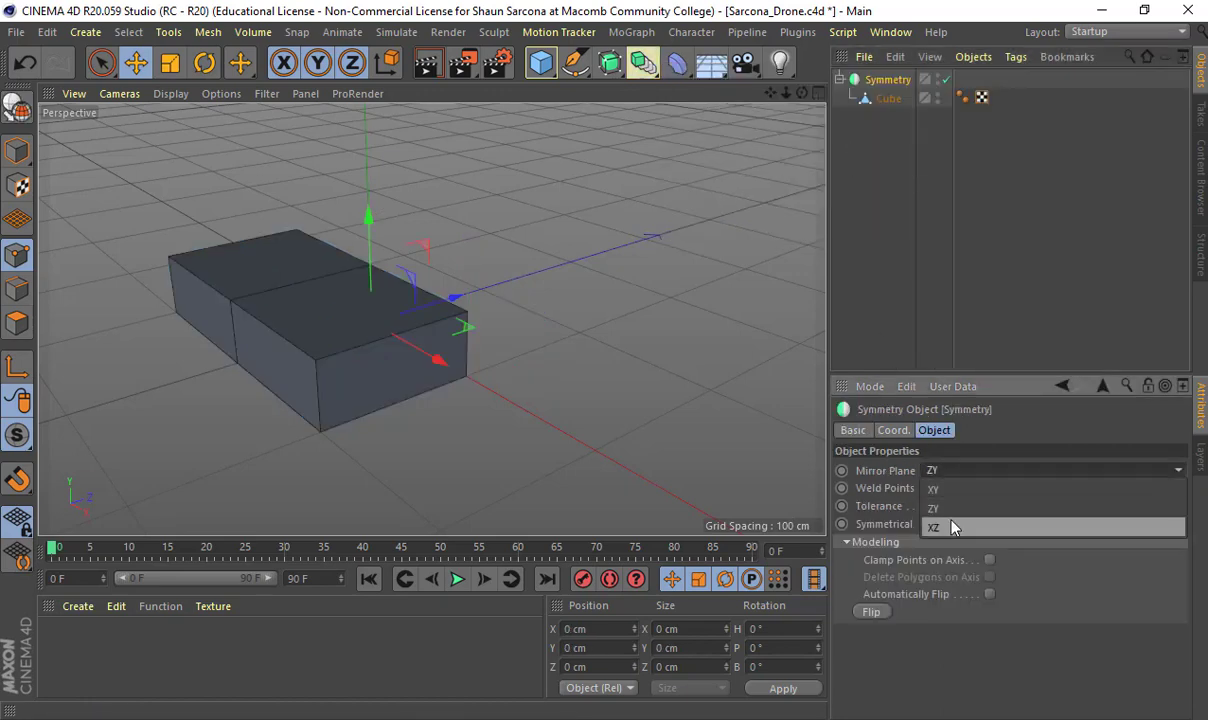
{"action": "left_click", "coordinate": [952, 526]}
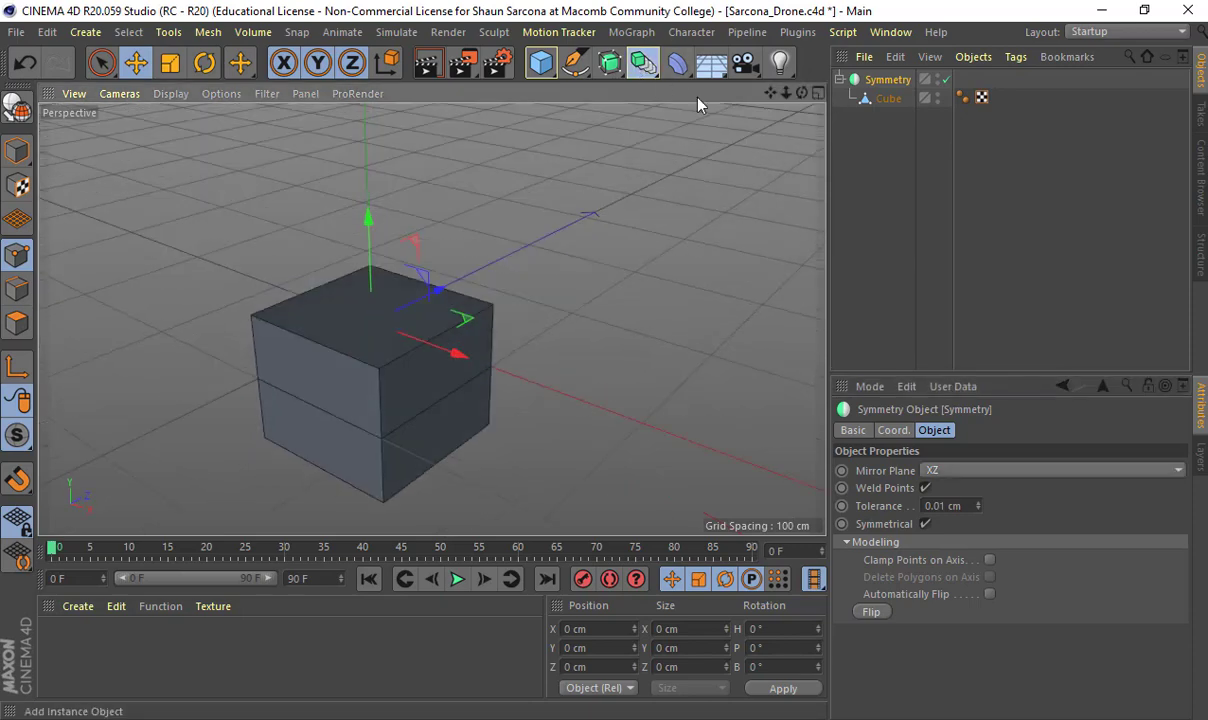
Step: Add a second parent Symmetry with mirror plane ZY, and a third around the whole hierarchy with mirror plane XY
{"action": "left_click", "coordinate": [644, 63]}
{"action": "left_click", "coordinate": [857, 162]}
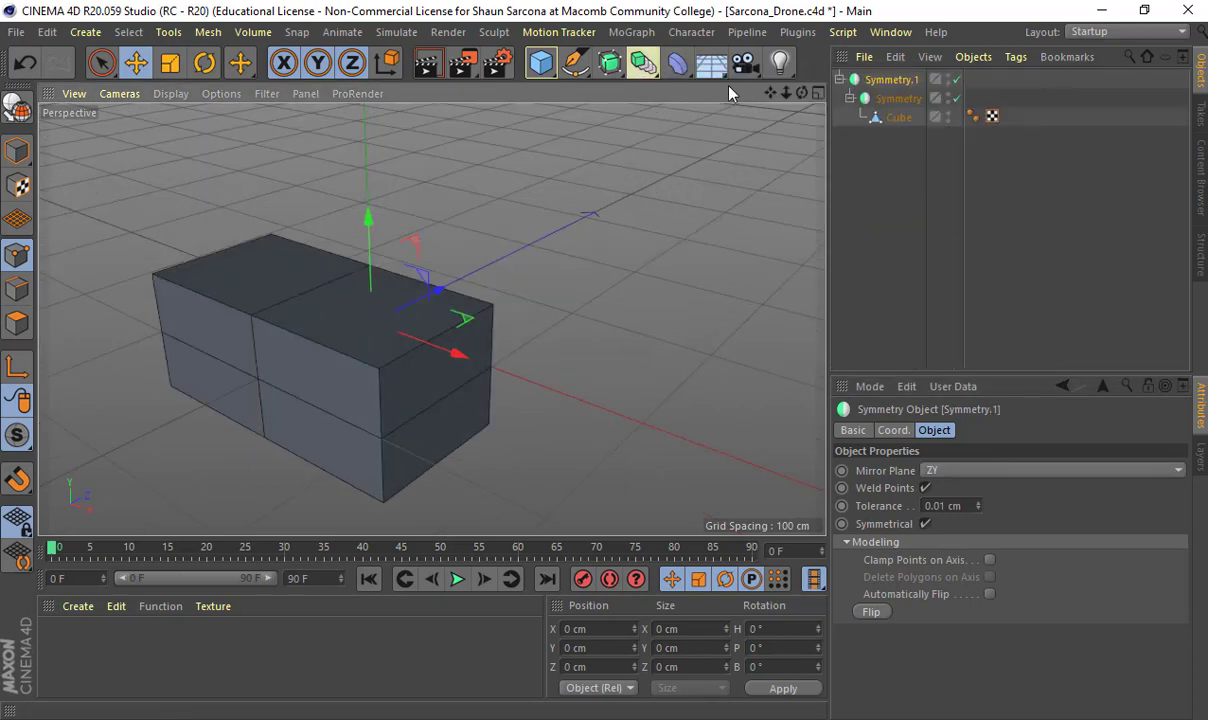
{"action": "left_click", "coordinate": [642, 62]}
{"action": "left_click", "coordinate": [850, 158]}
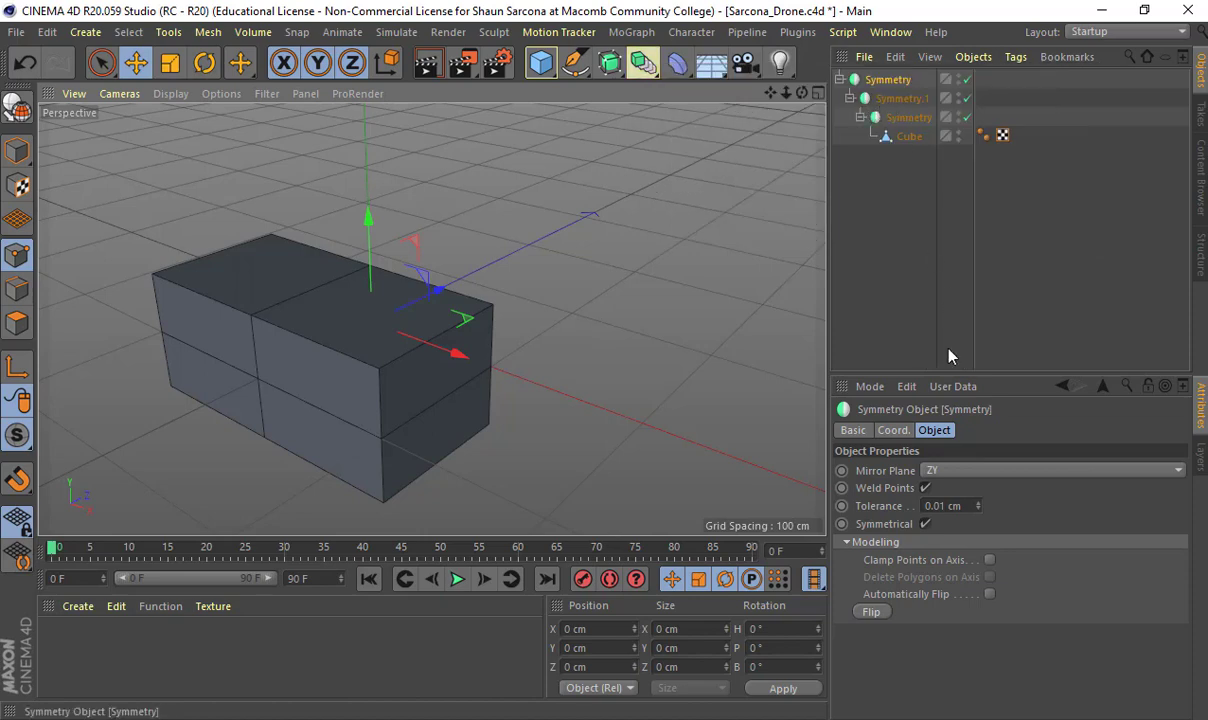
{"action": "left_click", "coordinate": [950, 470]}
{"action": "left_click", "coordinate": [963, 508]}
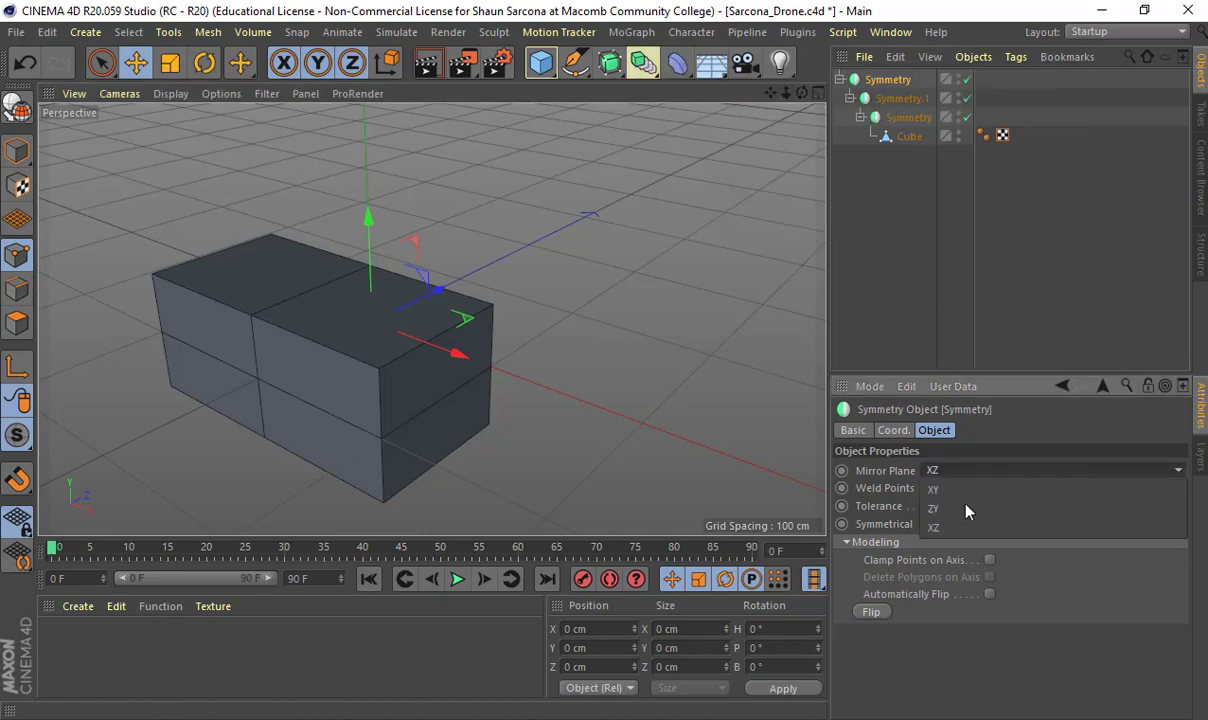
{"action": "left_click", "coordinate": [945, 471]}
{"action": "left_click", "coordinate": [940, 488]}
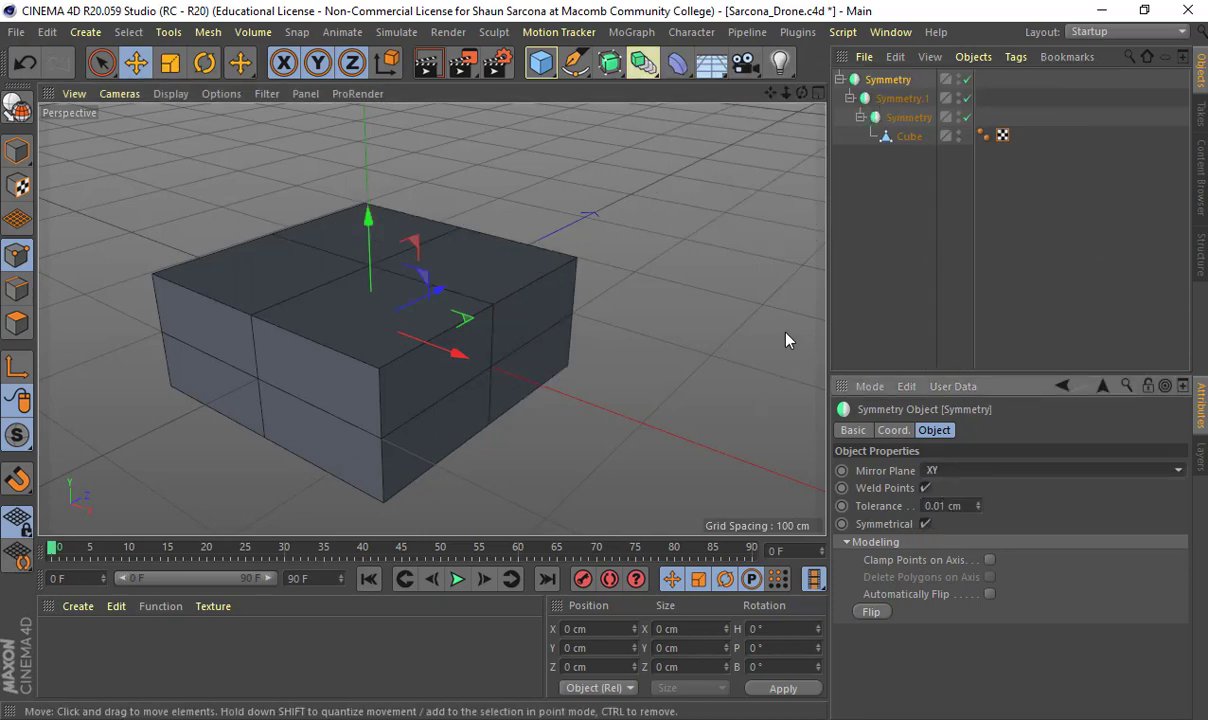
Step: Examine the rebuilt mirrored box by selecting the Cube and the innermost Symmetry object
{"action": "mouse_move", "coordinate": [697, 335]}
{"action": "left_mouse_down", "text": "alt"}
{"action": "mouse_move", "coordinate": [758, 311]}
{"action": "mouse_move", "coordinate": [702, 333]}
{"action": "left_mouse_up", "text": "alt"}
{"action": "left_click", "coordinate": [865, 261]}
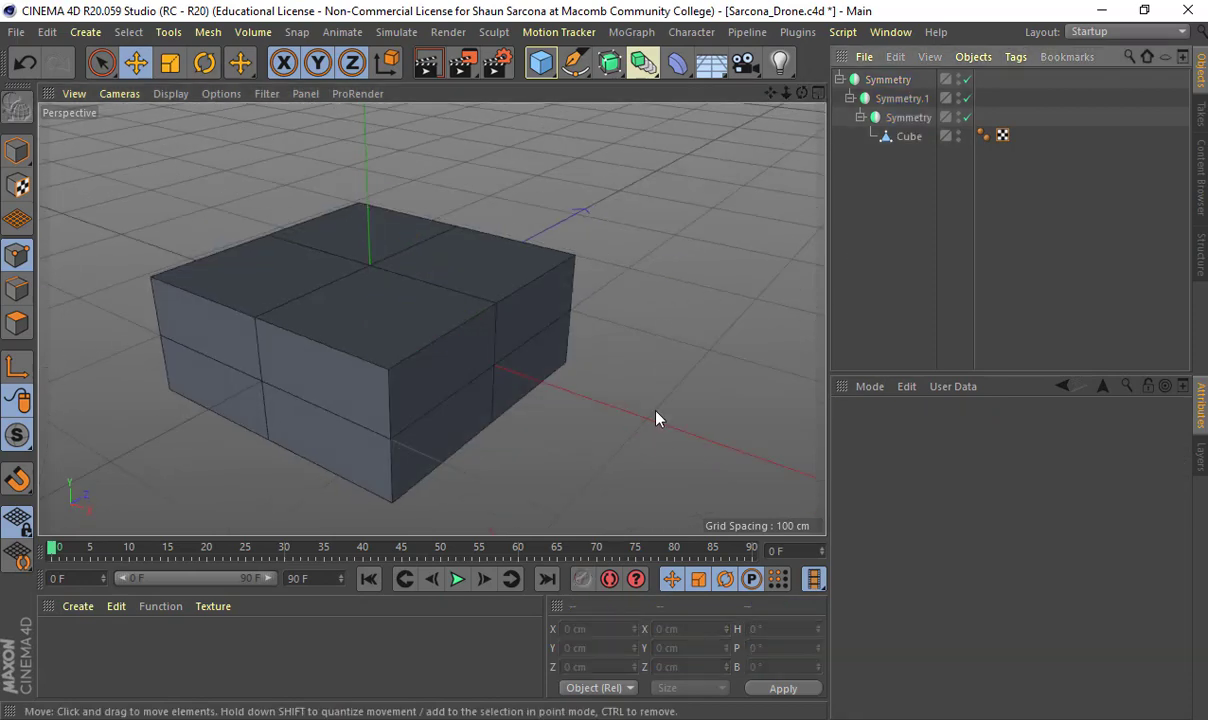
{"action": "mouse_move", "coordinate": [657, 415]}
{"action": "left_mouse_down", "text": "alt"}
{"action": "mouse_move", "coordinate": [673, 303]}
{"action": "mouse_move", "coordinate": [675, 420]}
{"action": "left_mouse_up", "text": "alt"}
{"action": "left_click", "coordinate": [912, 136]}
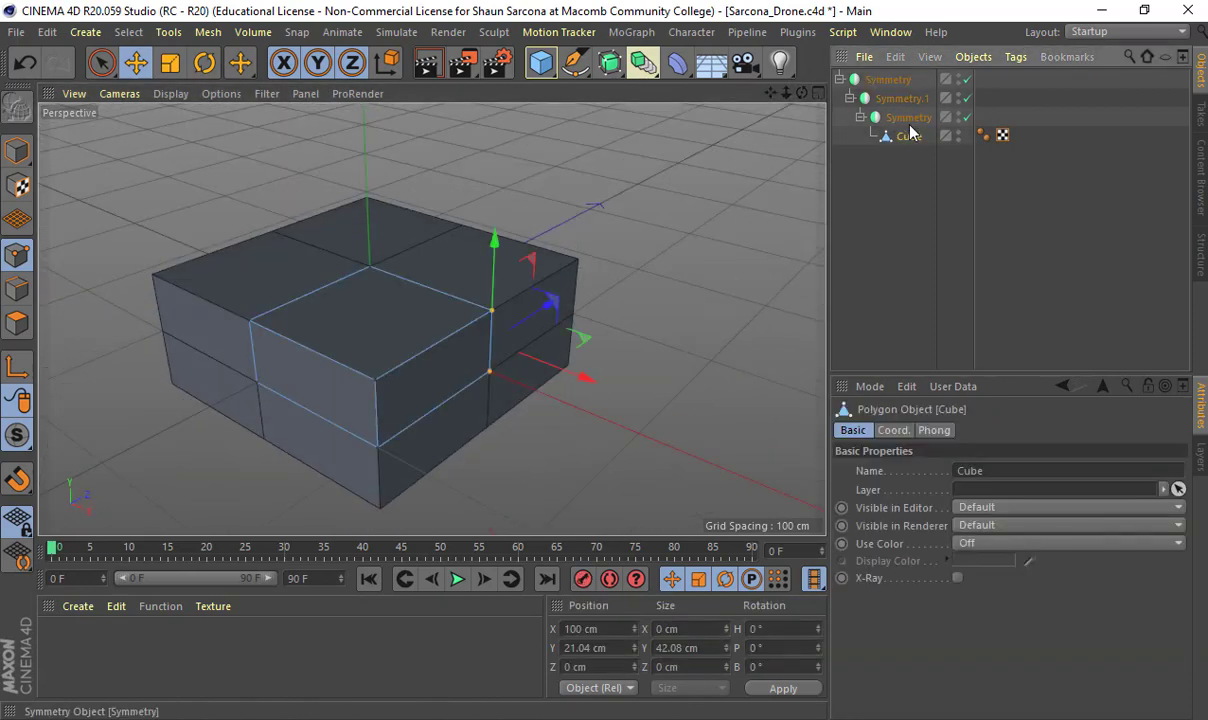
{"action": "left_click", "coordinate": [910, 125]}
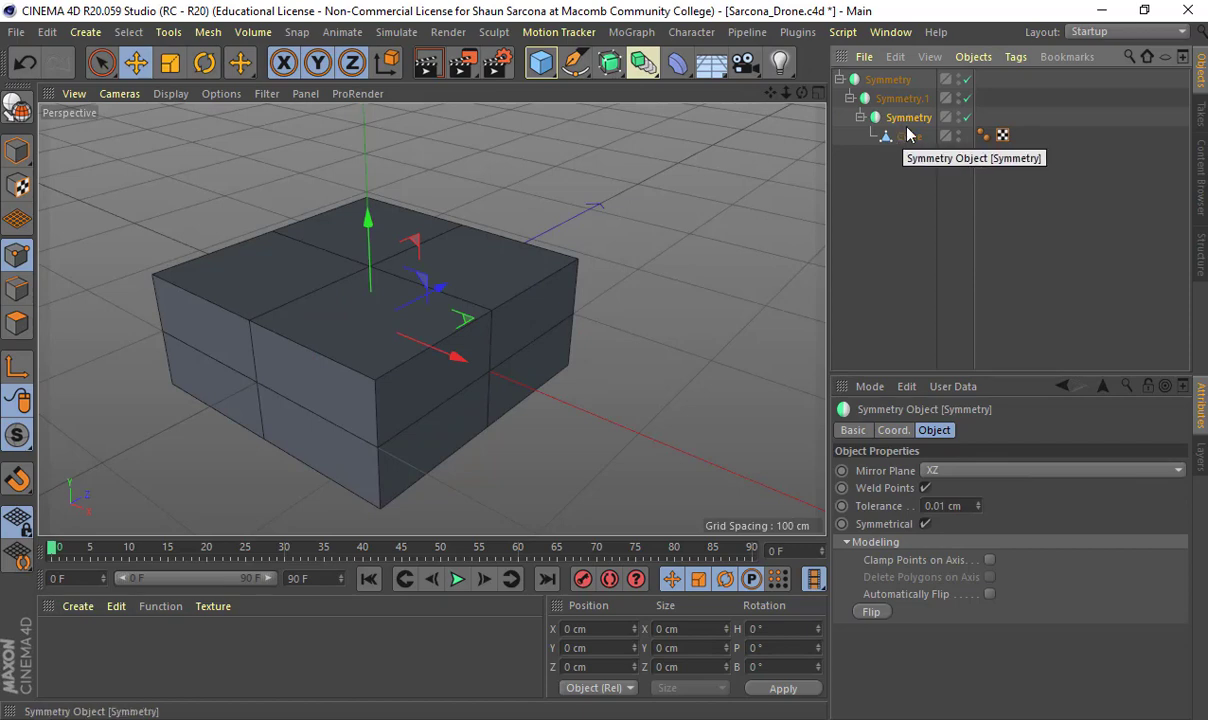
Step: Add a Subdivision Surface as parent of the outermost Symmetry object to smooth the whole mirrored box
{"action": "left_click", "coordinate": [893, 84]}
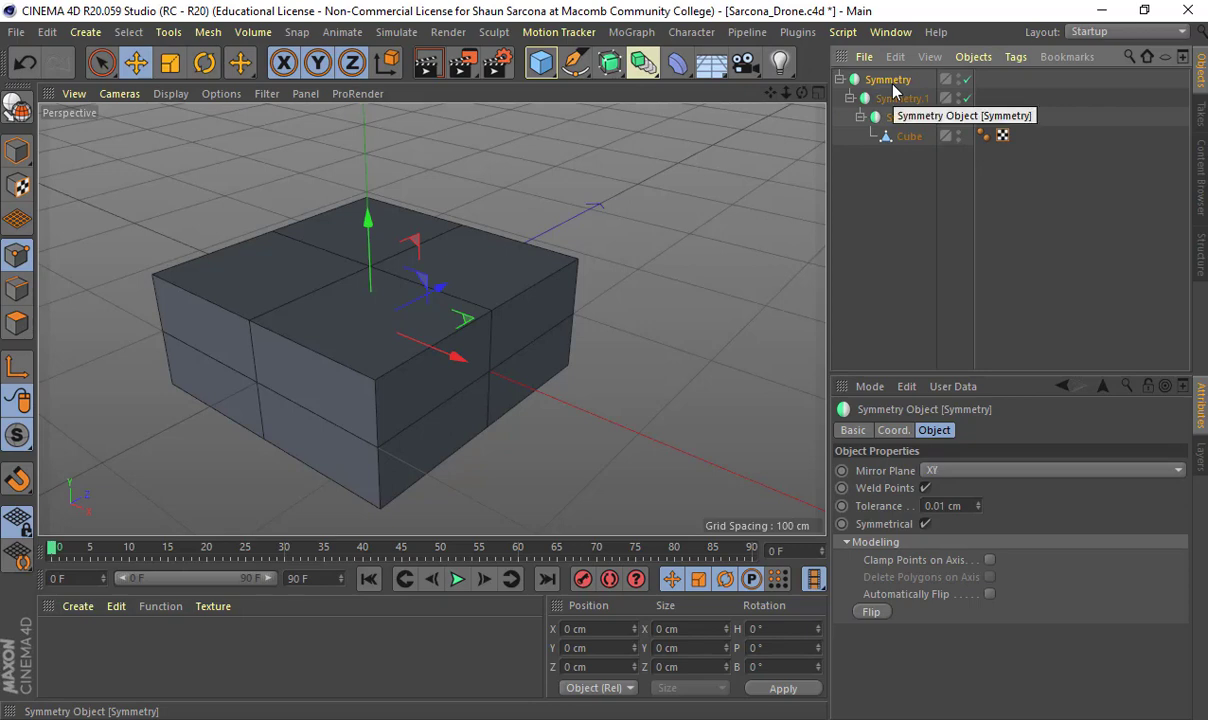
{"action": "key", "text": "alt+Tab"}
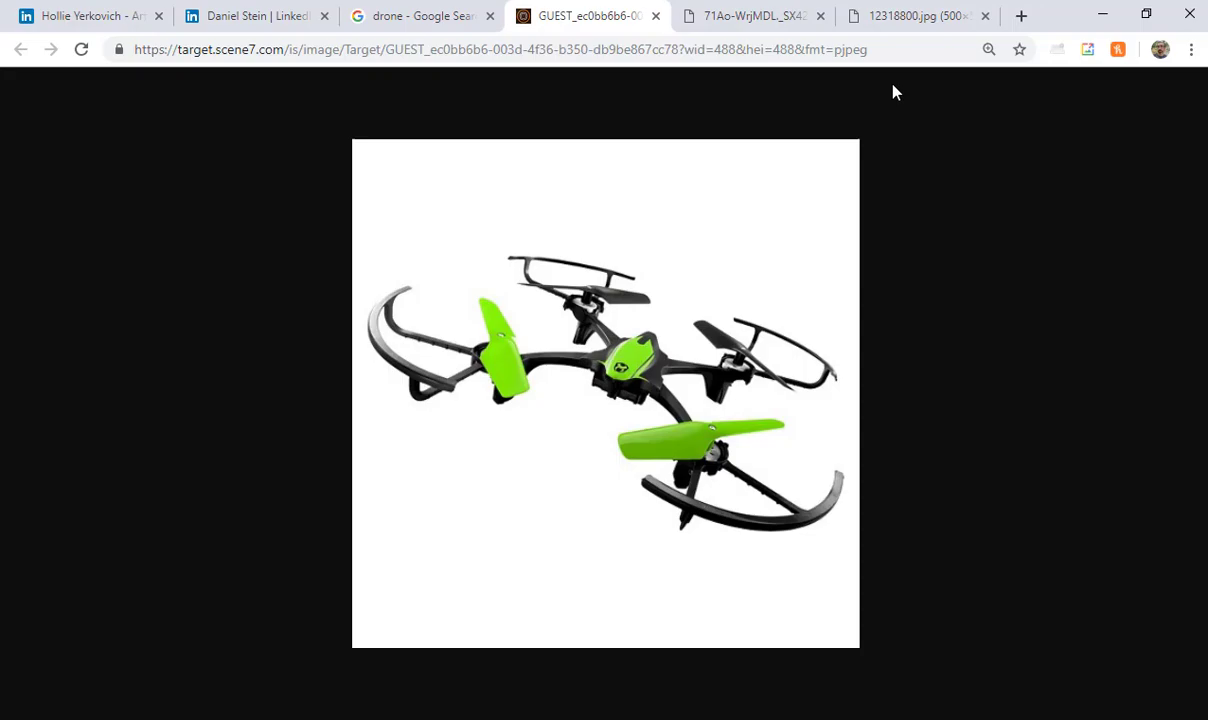
{"action": "key", "text": "alt+Tab"}
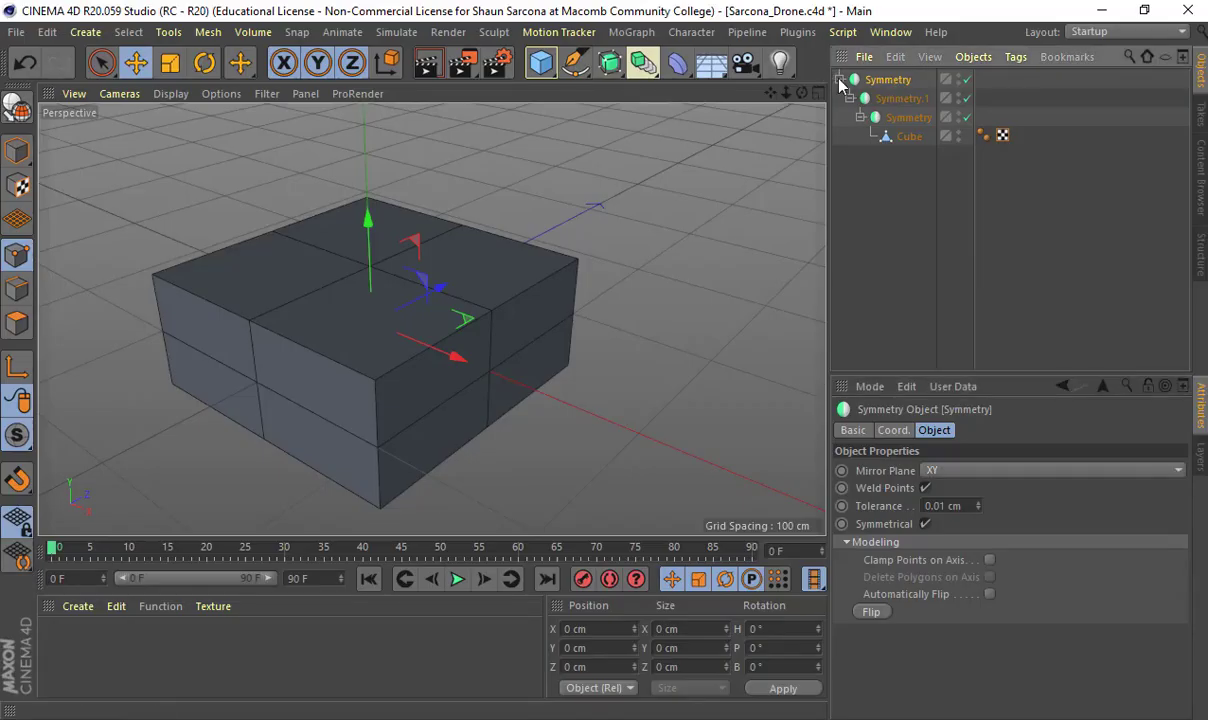
{"action": "left_click", "coordinate": [611, 66], "text": "alt"}
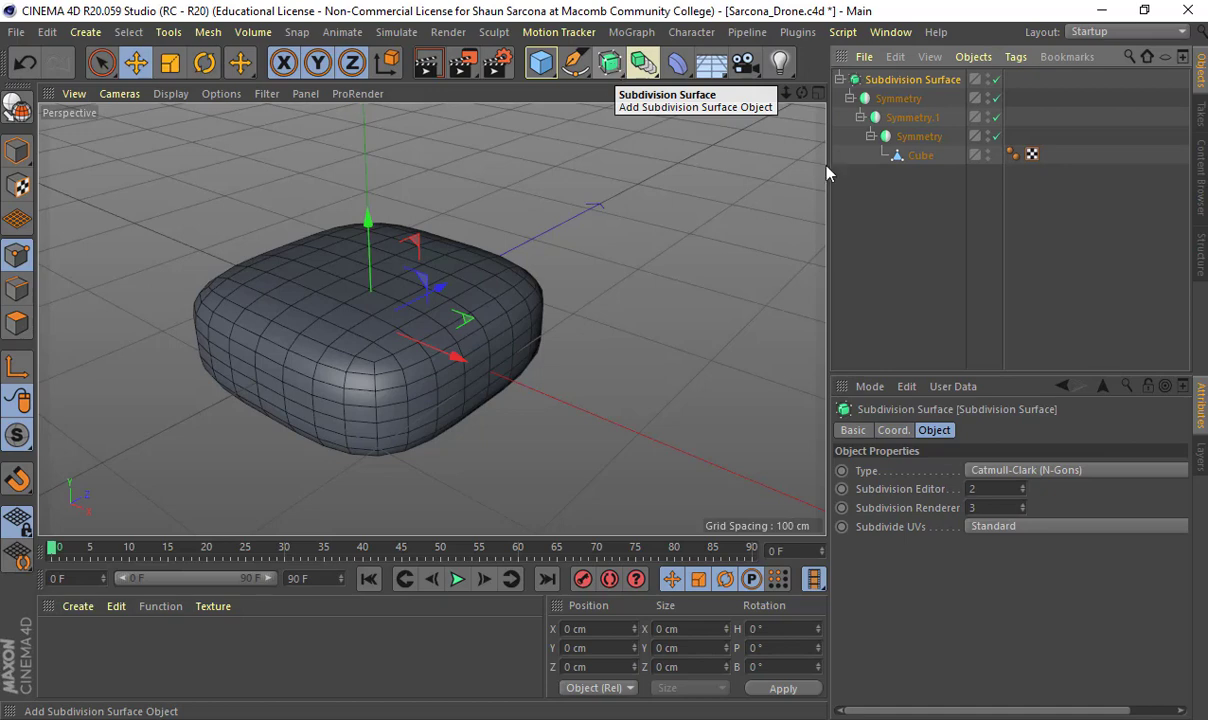
Step: Examine the smoothed shape by selecting the front top corner point of the Cube's original section
{"action": "left_click", "coordinate": [917, 158]}
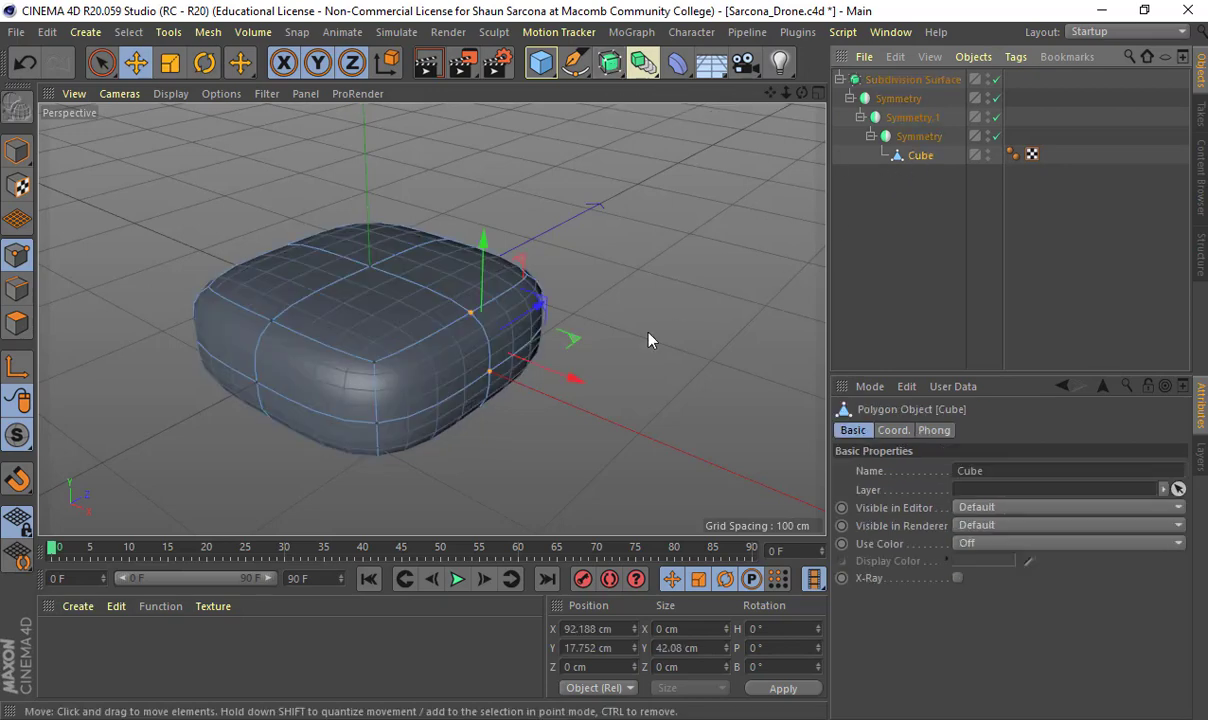
{"action": "left_click", "coordinate": [621, 336]}
{"action": "left_click", "coordinate": [373, 364]}
{"action": "left_click_drag", "start_coordinate": [375, 371], "coordinate": [581, 421], "text": "alt"}
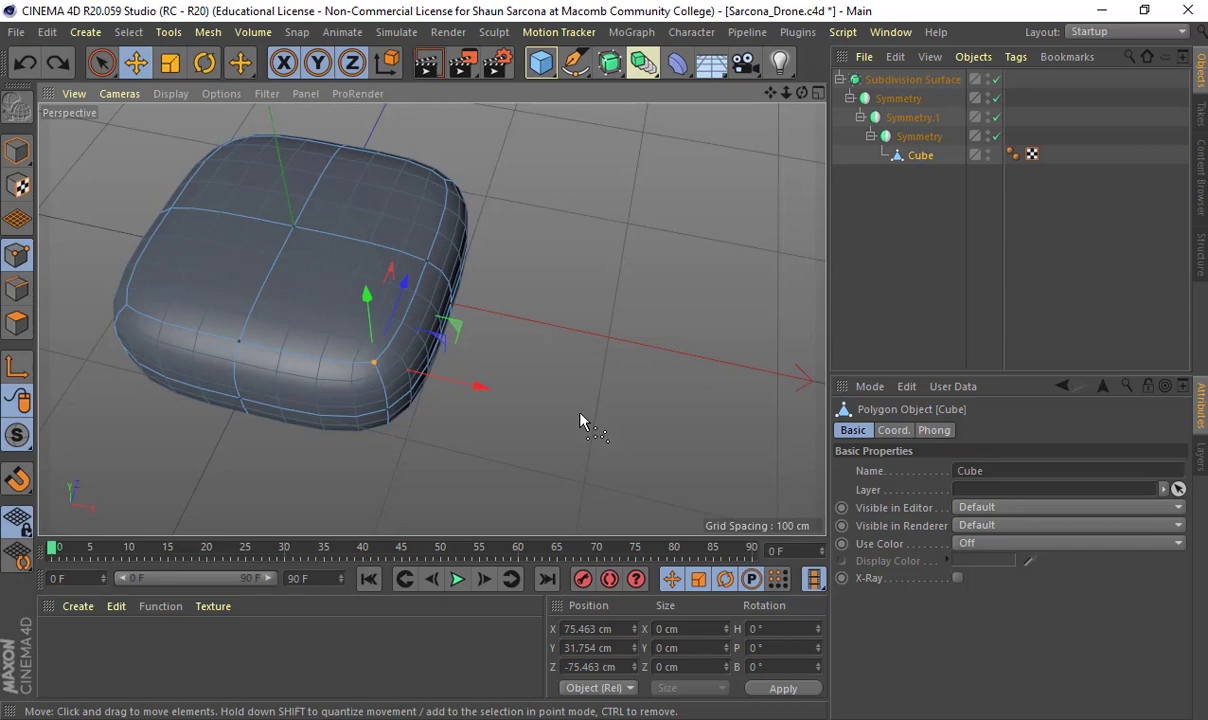
Step: Compare the box with and without smoothing, leave the Subdivision Surface disabled, and deselect the corner point
{"action": "left_click", "coordinate": [988, 80]}
{"action": "left_click", "coordinate": [996, 80]}
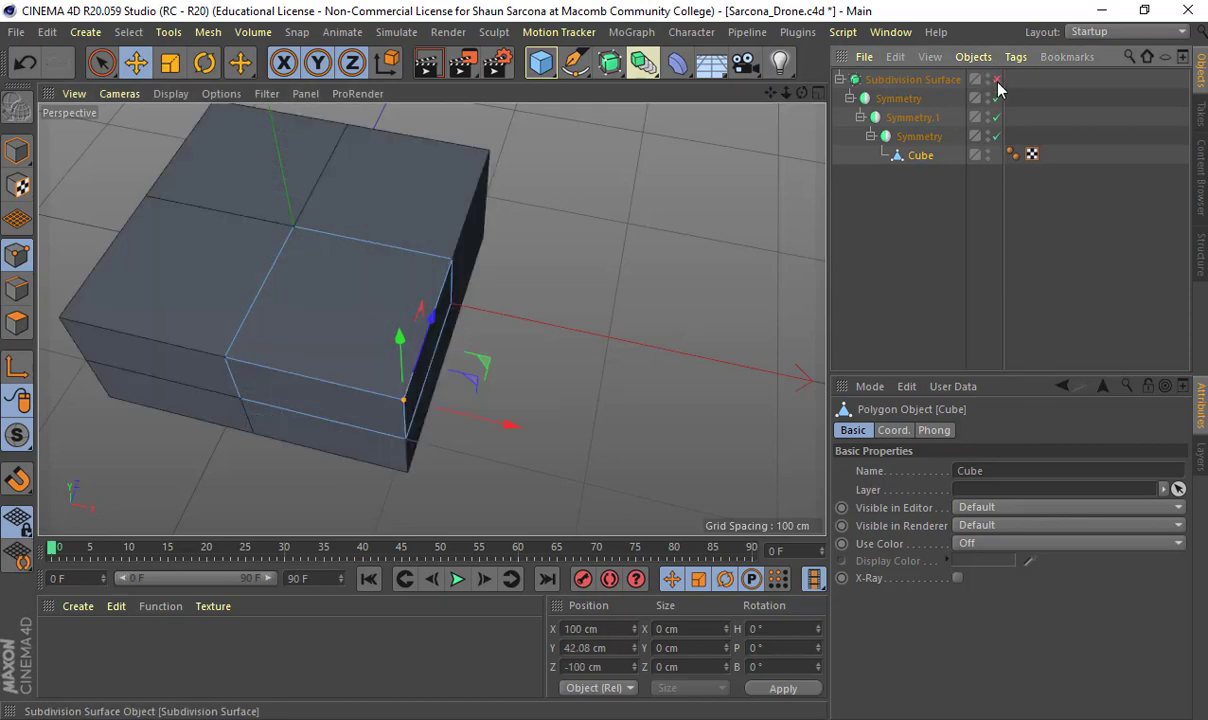
{"action": "left_click", "coordinate": [996, 82]}
{"action": "left_click", "coordinate": [996, 82]}
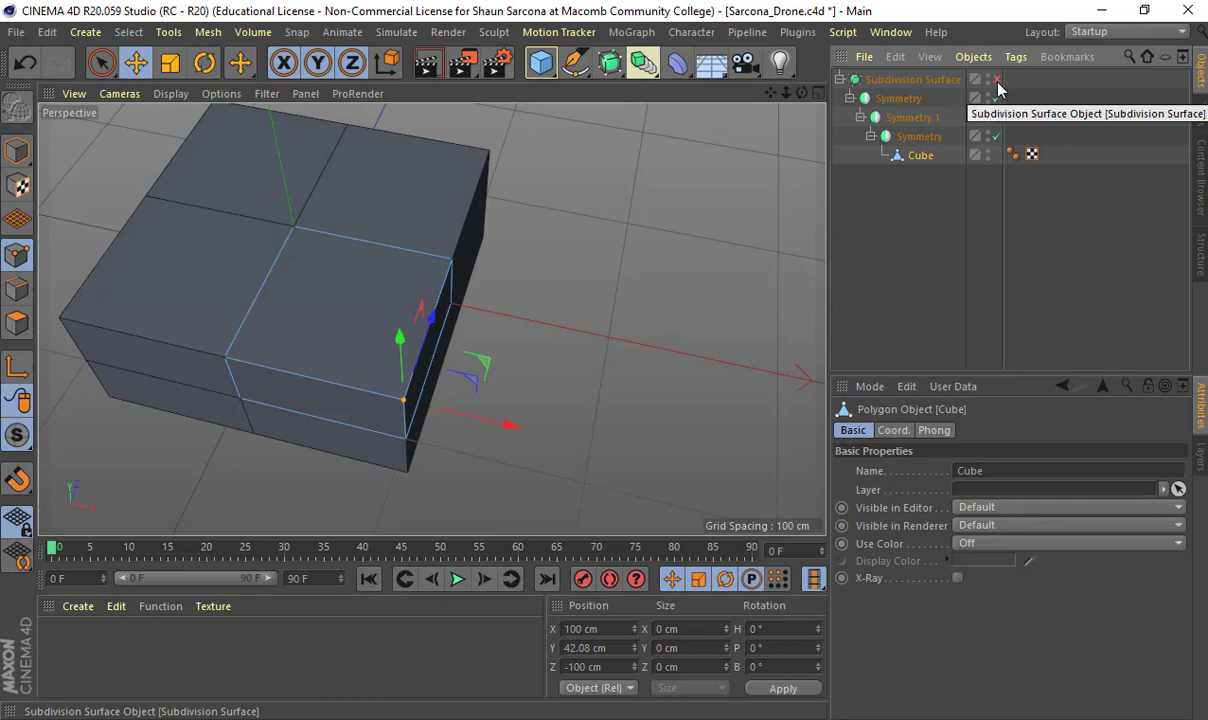
{"action": "left_click", "coordinate": [657, 256]}
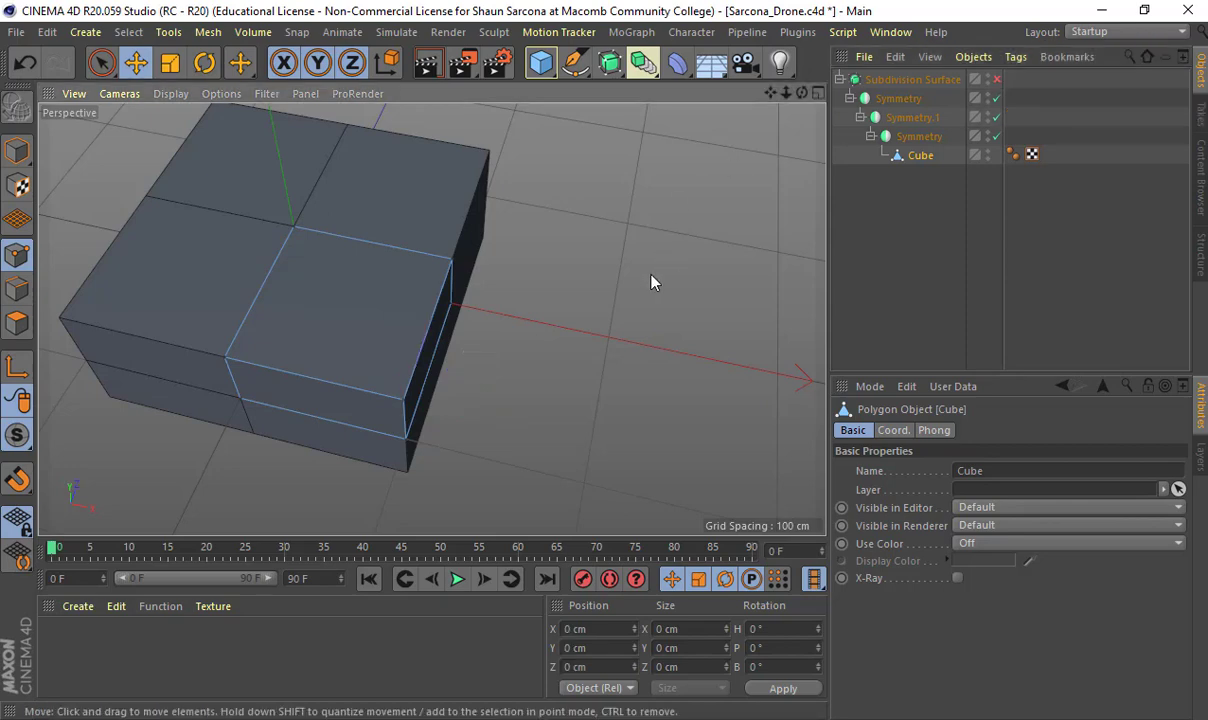
{"action": "left_click_drag", "start_coordinate": [652, 274], "coordinate": [573, 268], "text": "alt"}
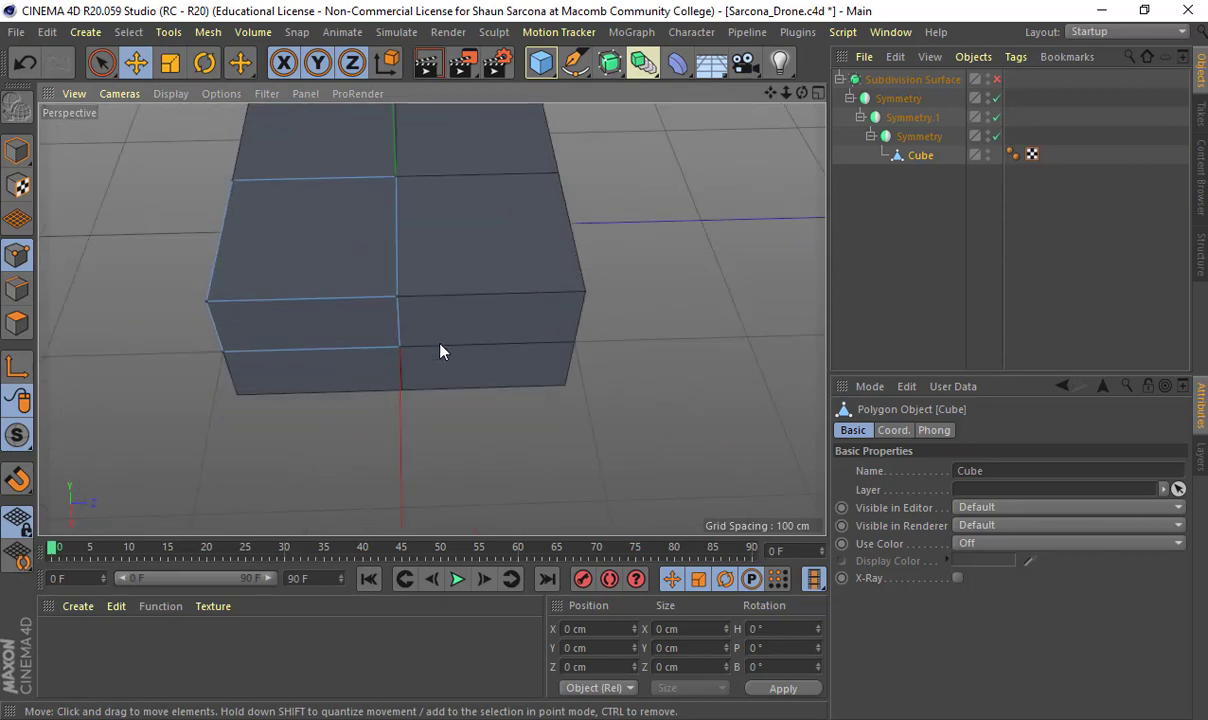
{"action": "key", "text": "ctrl+s"}
{"action": "left_click_drag", "start_coordinate": [447, 404], "coordinate": [502, 370], "text": "alt"}
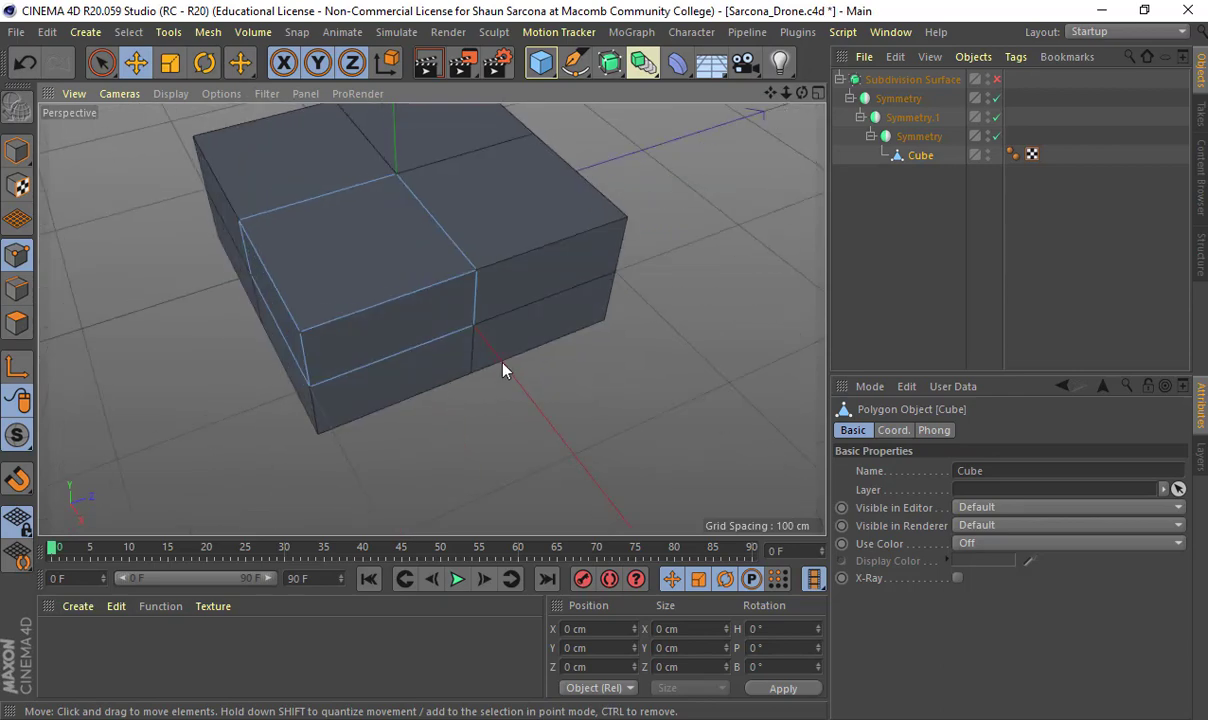
Step: Switch to the browser's drone reference photo and launch Adobe Photoshop CC 2019
{"action": "key", "text": "alt+Tab"}
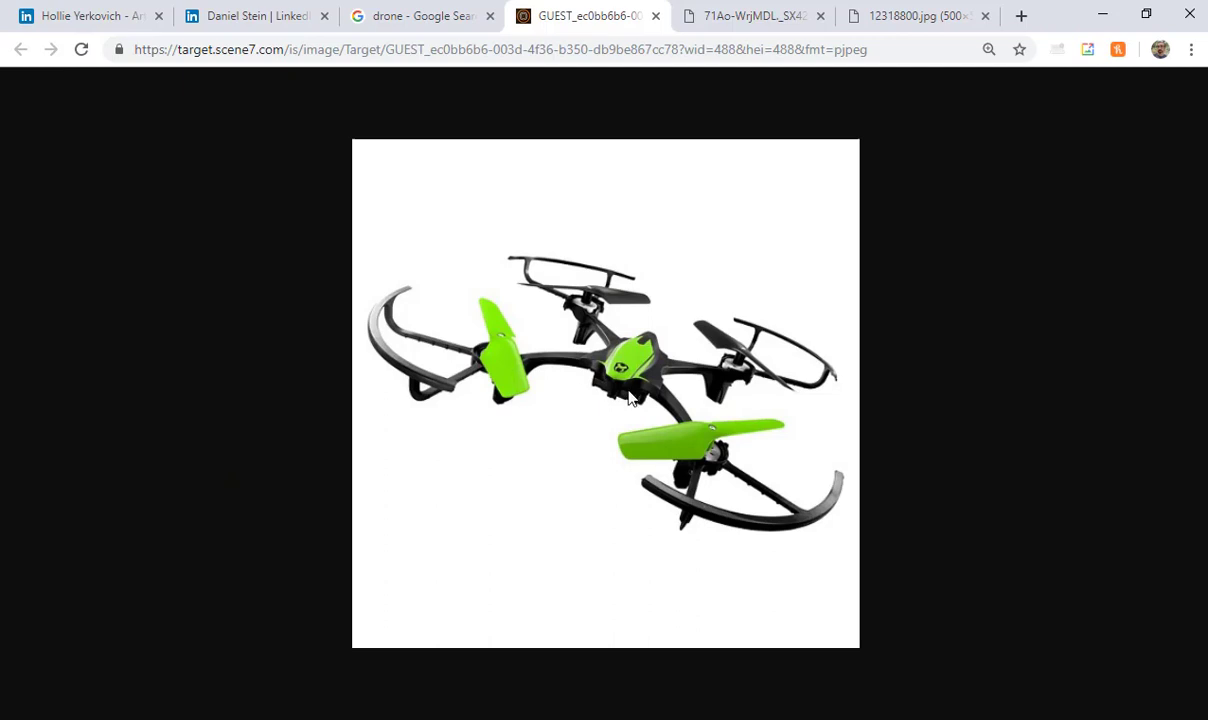
{"action": "key", "text": "super"}
{"action": "type", "text": "photo"}
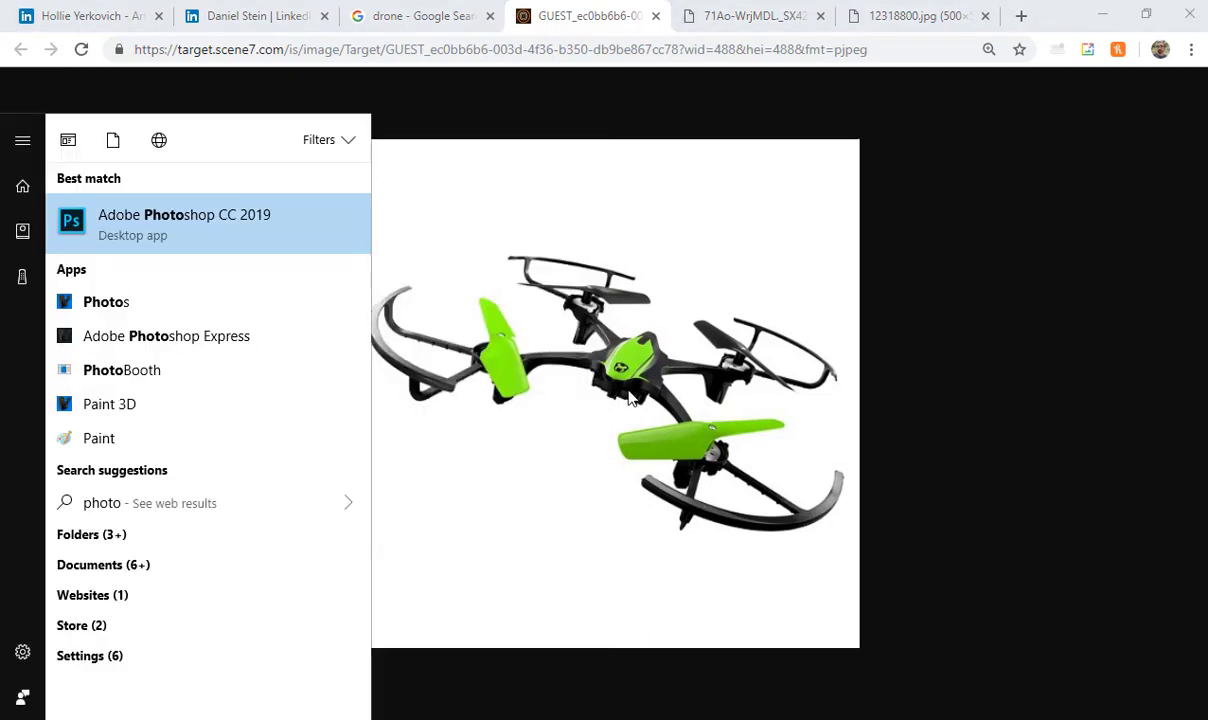
{"action": "key", "text": "Return"}
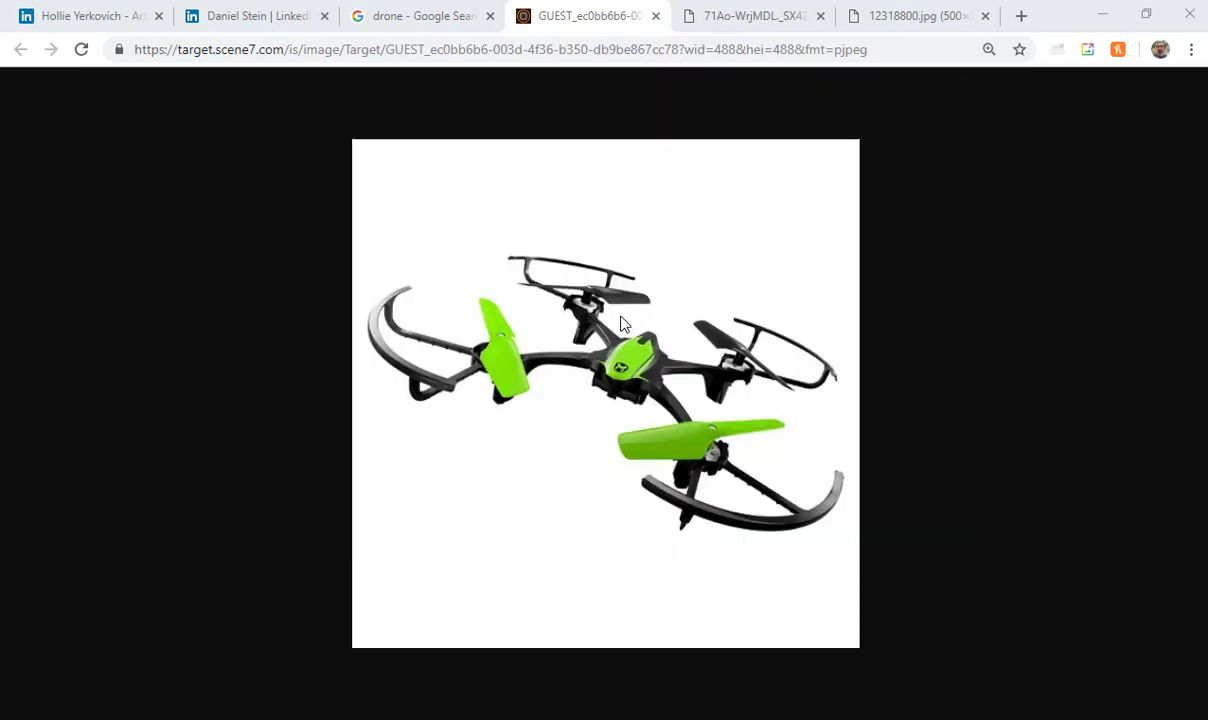
Step: Look through the reference photos of the white camera drone and the black folding drone
{"action": "left_click", "coordinate": [763, 15]}
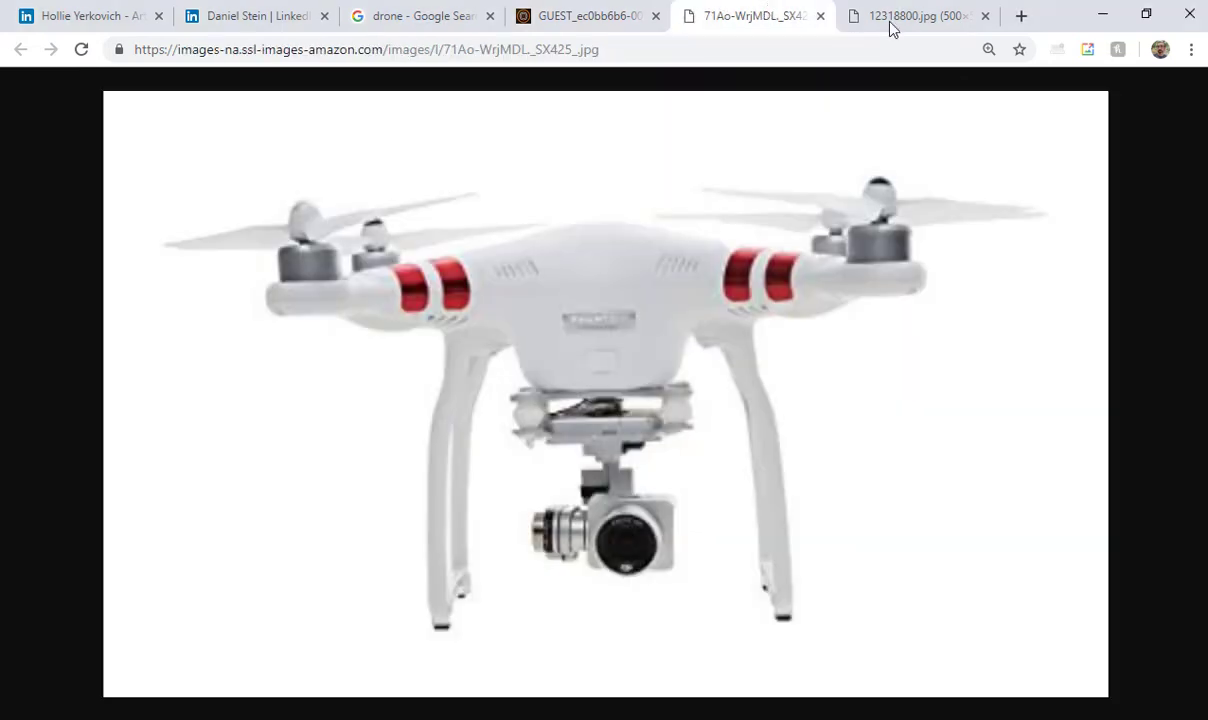
{"action": "left_click", "coordinate": [893, 20]}
{"action": "key", "text": "alt+Tab"}
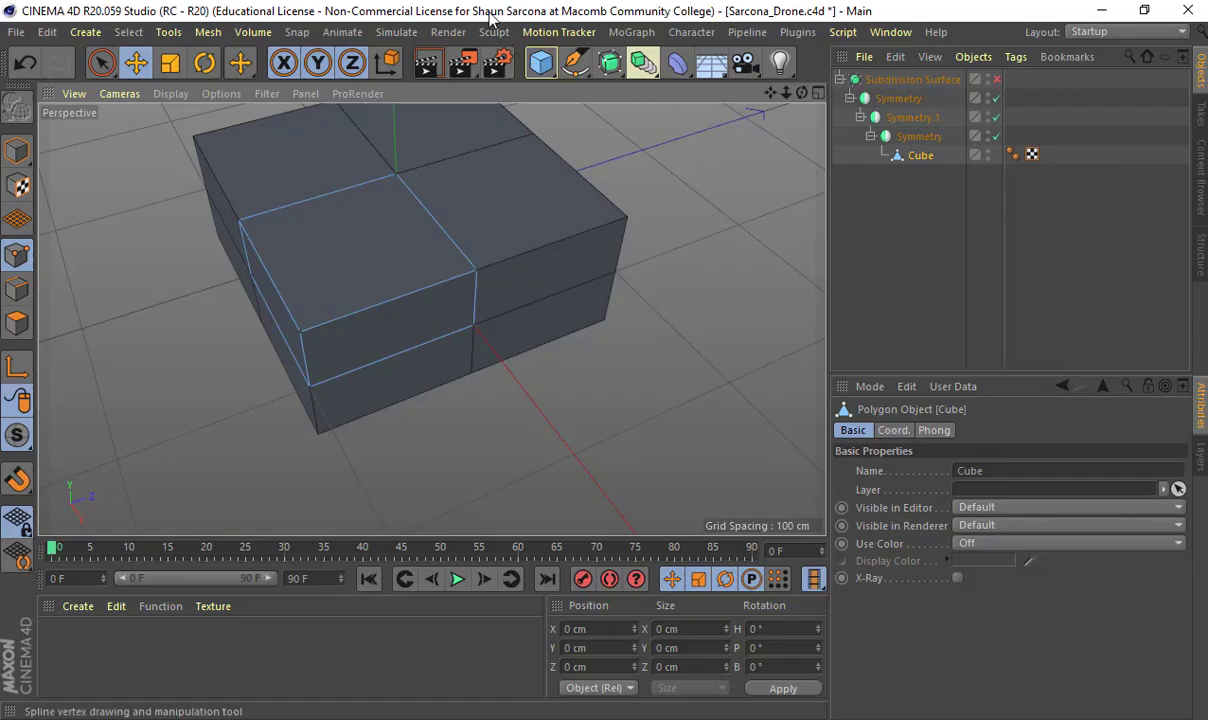
{"action": "key", "text": "alt+Tab"}
{"action": "key", "text": "alt+Tab"}
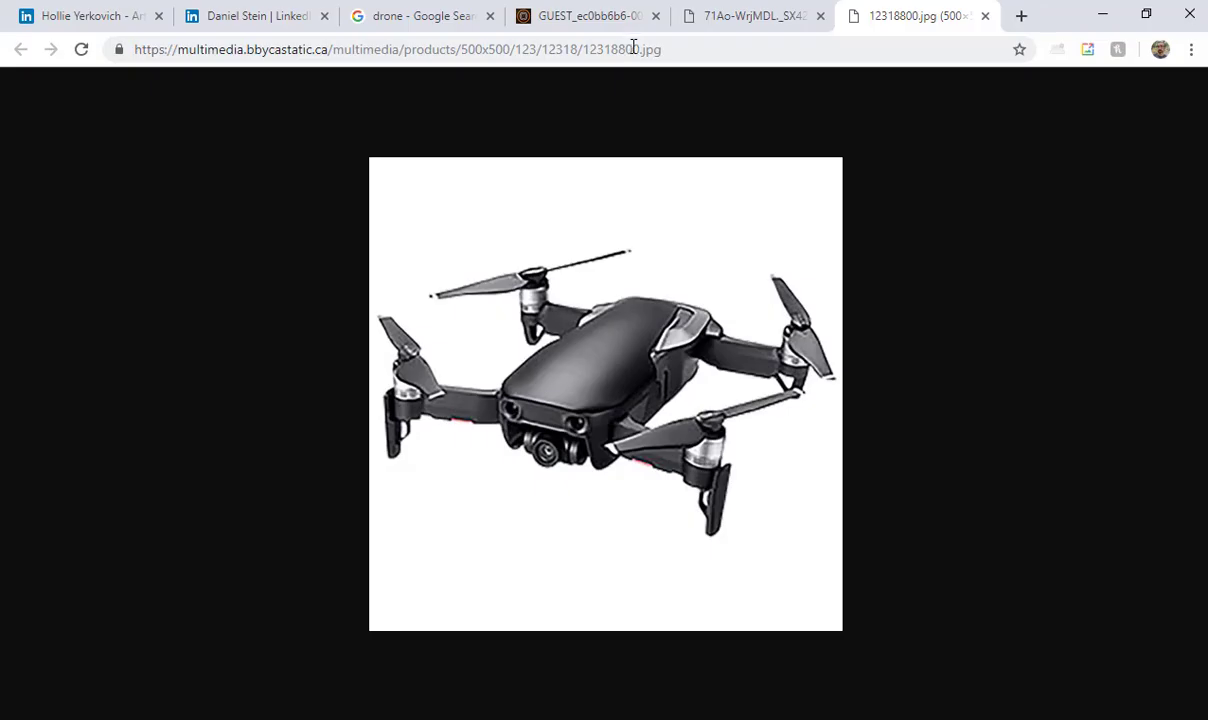
Step: Search Google Images for "car 3d model" and view the wireframe sedan from 3DExport at full size
{"action": "left_click", "coordinate": [430, 17]}
{"action": "scroll", "coordinate": [266, 121], "scroll_direction": "up", "scroll_amount": 4}
{"action": "left_click_drag", "start_coordinate": [265, 115], "coordinate": [38, 108]}
{"action": "type", "text": "c"}
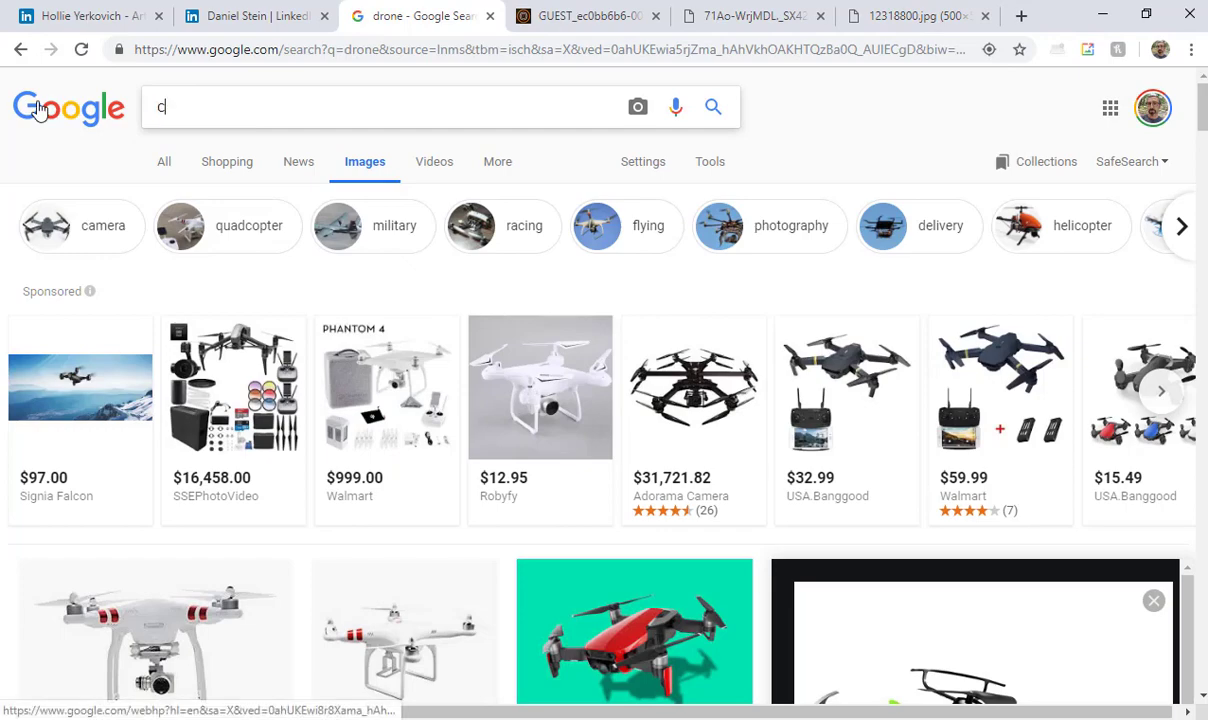
{"action": "type", "text": "ar 3d model"}
{"action": "key", "text": "Return"}
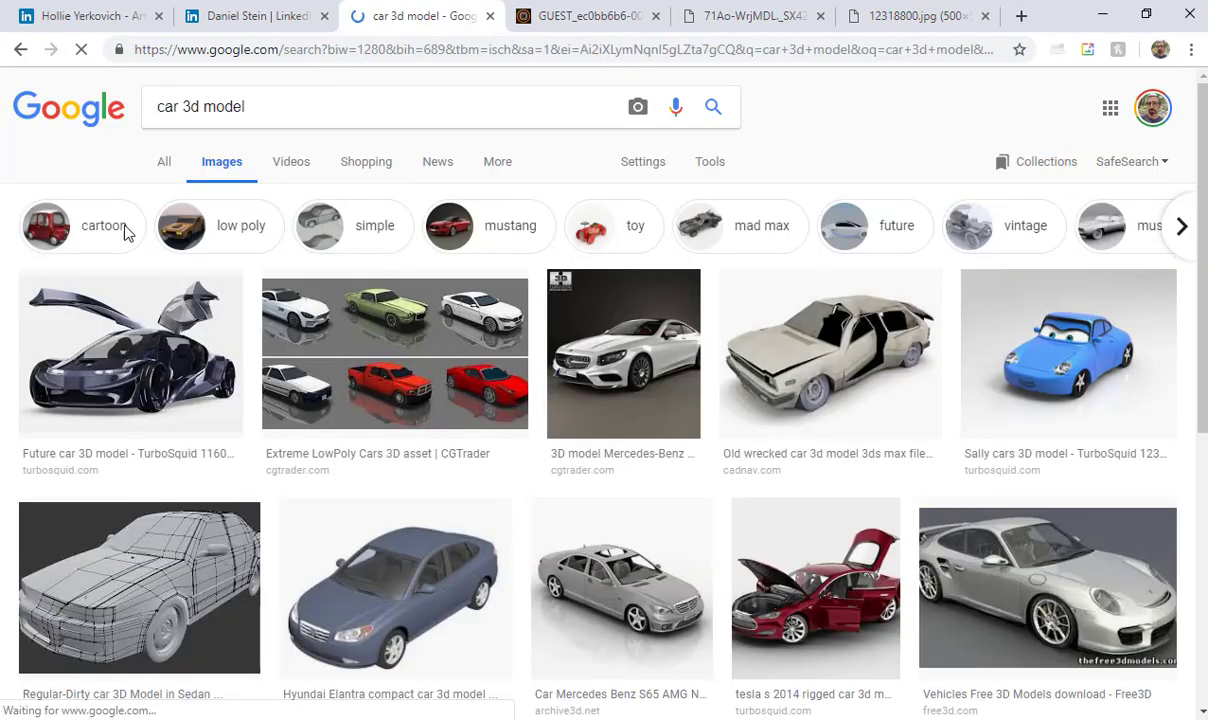
{"action": "left_click", "coordinate": [105, 582]}
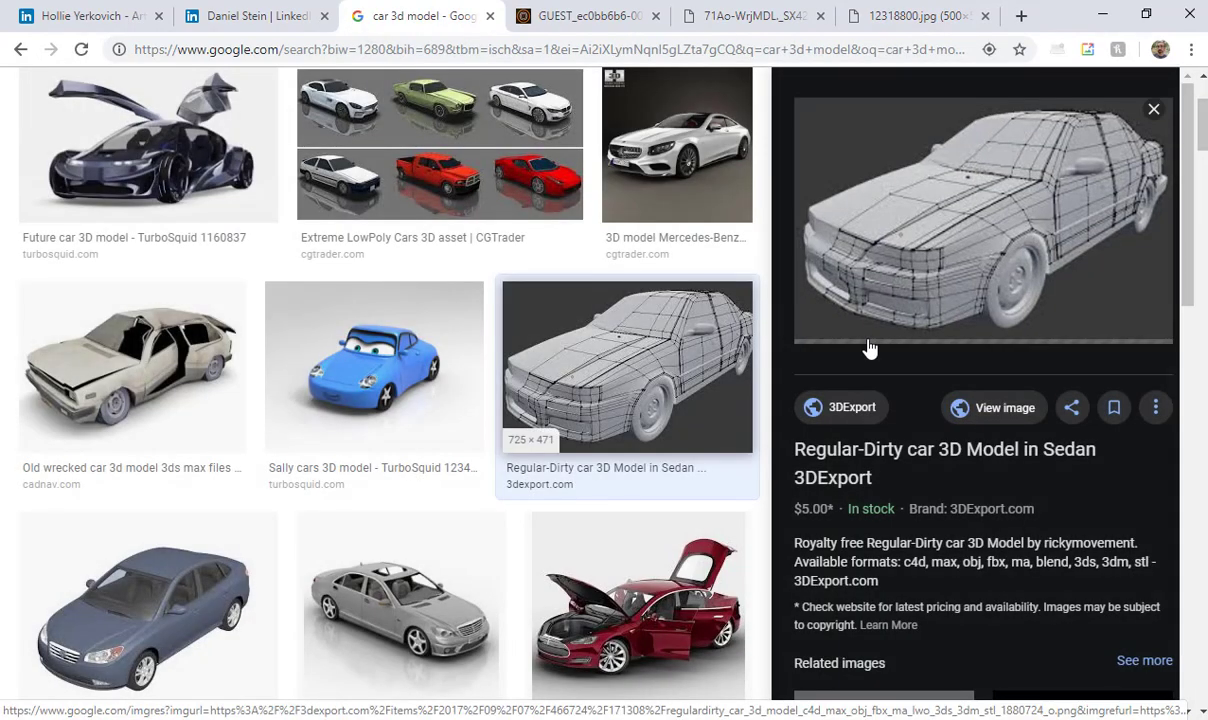
{"action": "left_click", "coordinate": [1008, 407]}
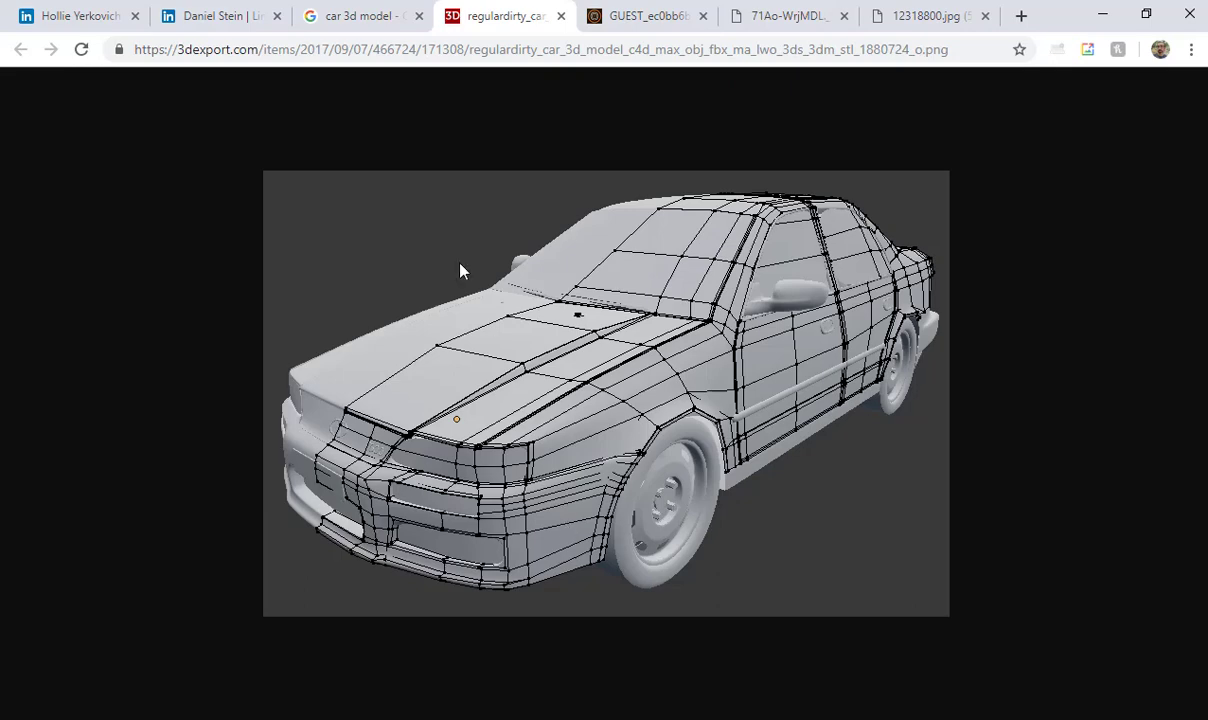
Step: Search Google Images for "bad topology" and view the bad versus good head topology comparison at full size
{"action": "left_click", "coordinate": [340, 14]}
{"action": "scroll", "coordinate": [310, 100], "scroll_direction": "up", "scroll_amount": 2}
{"action": "left_click_drag", "start_coordinate": [285, 92], "coordinate": [67, 121]}
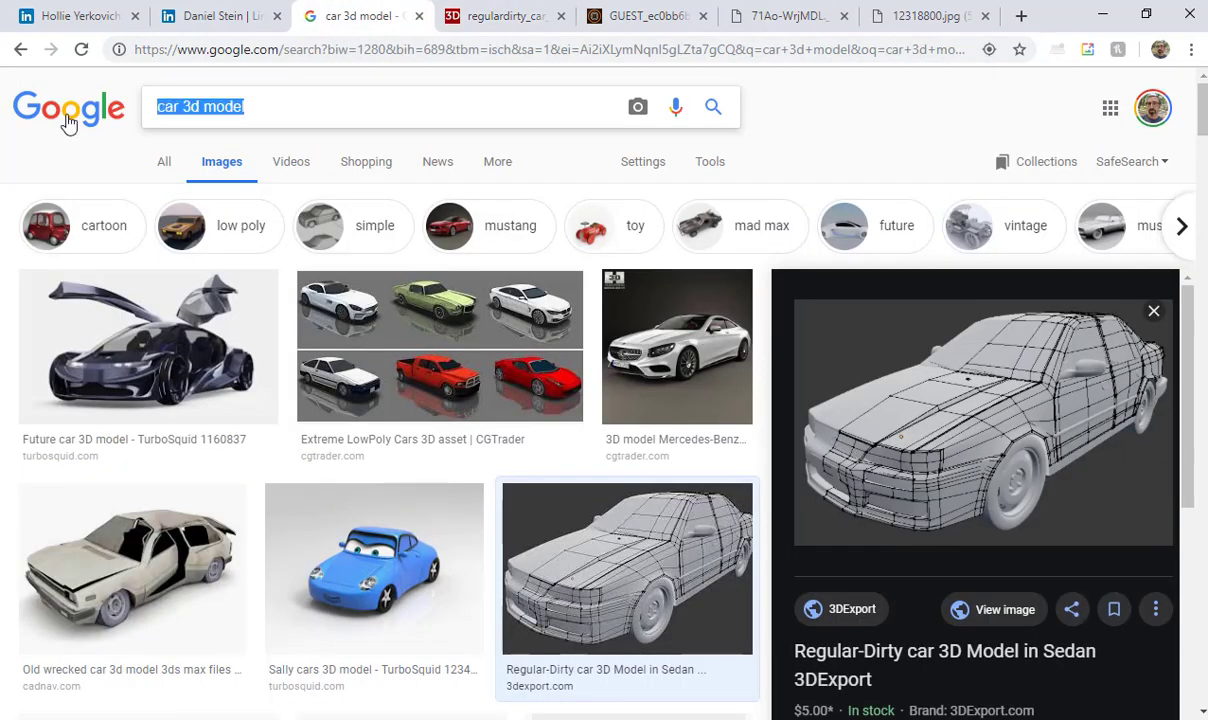
{"action": "type", "text": "bad topology"}
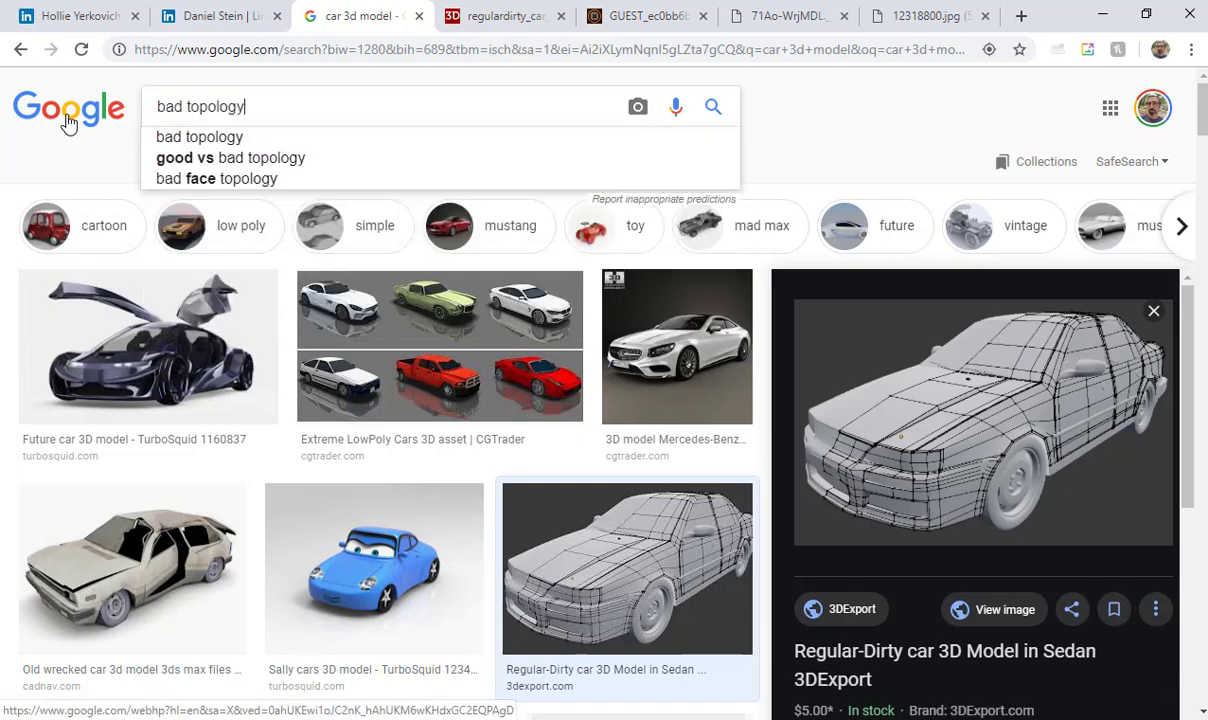
{"action": "key", "text": "Return"}
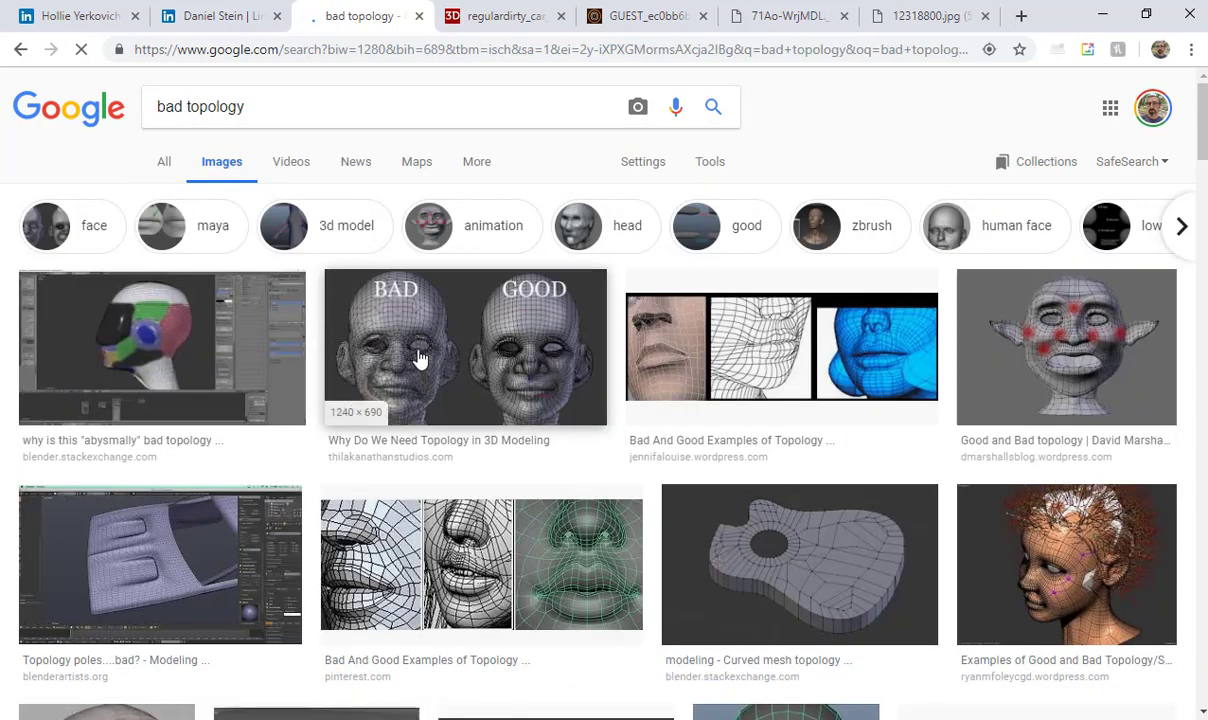
{"action": "left_click", "coordinate": [418, 350]}
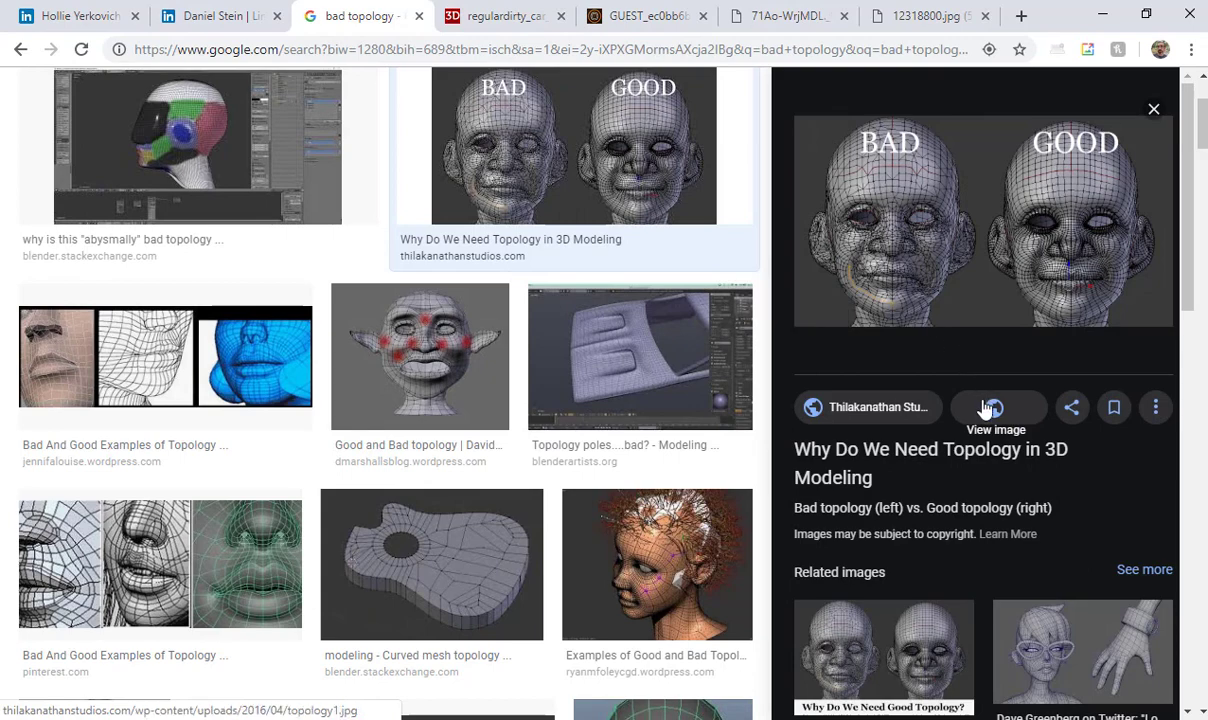
{"action": "left_click", "coordinate": [990, 408]}
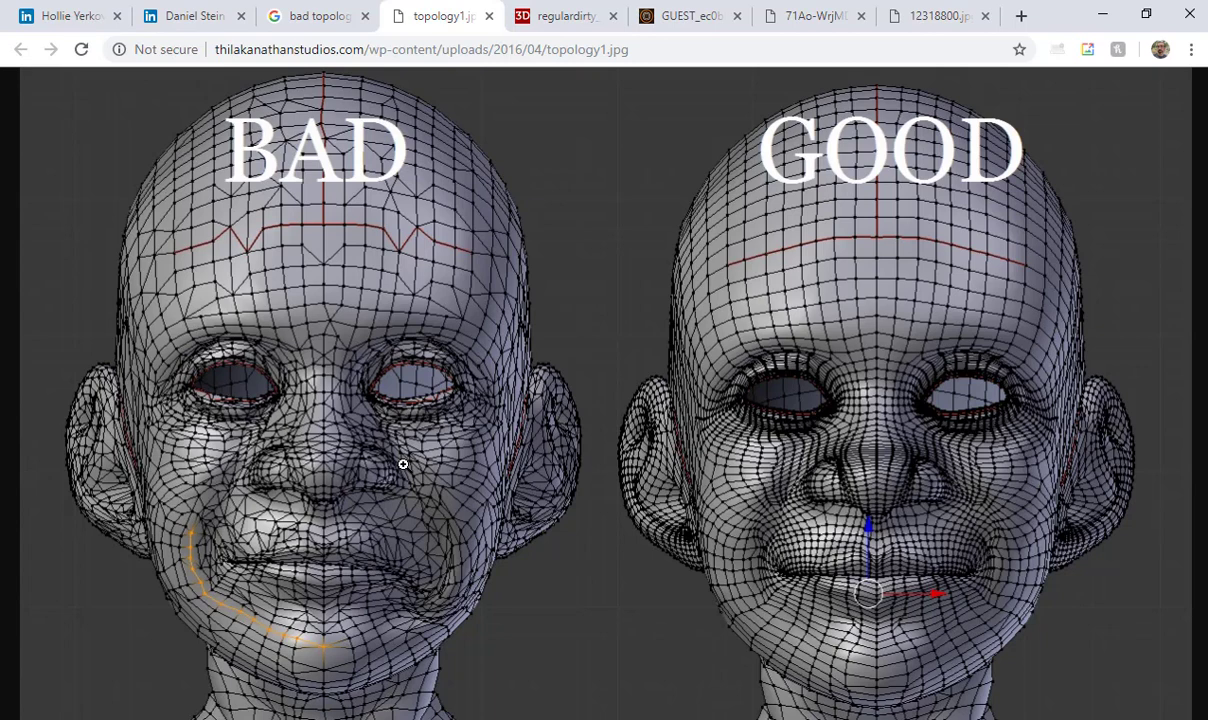
Step: Switch to Photoshop and create a new document 10 inches wide and 10 inches high
{"action": "left_click", "coordinate": [1104, 17]}
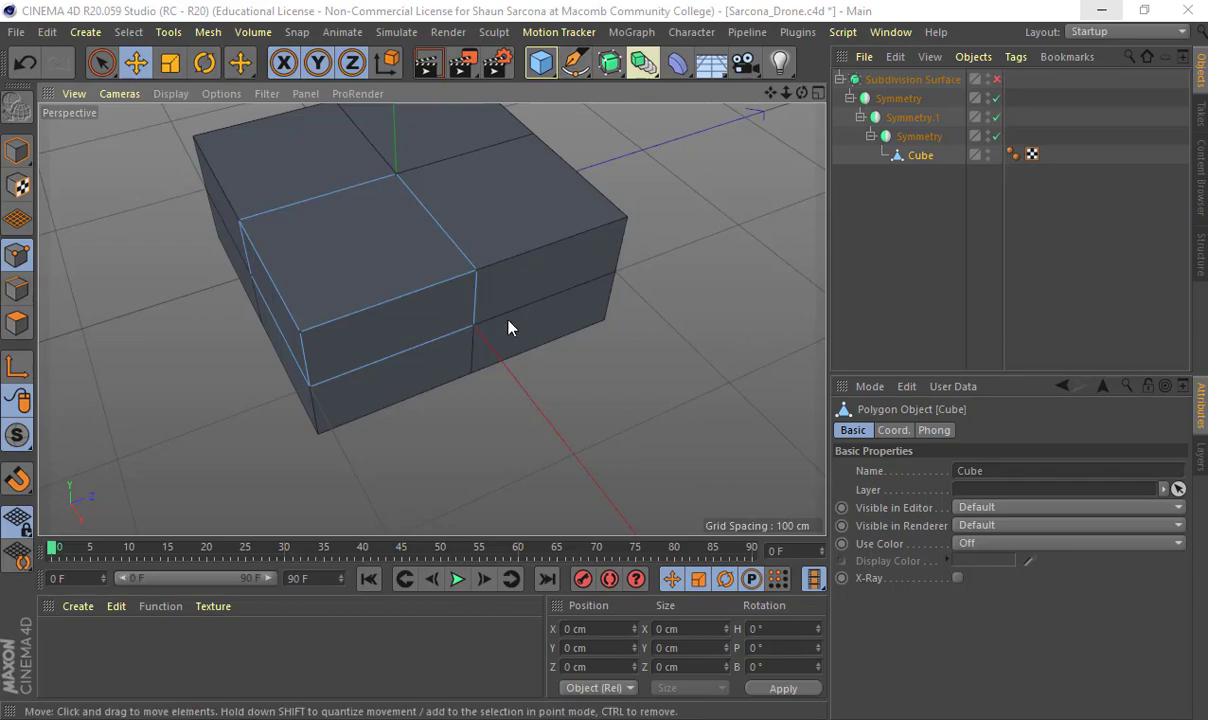
{"action": "key", "text": "alt+Tab"}
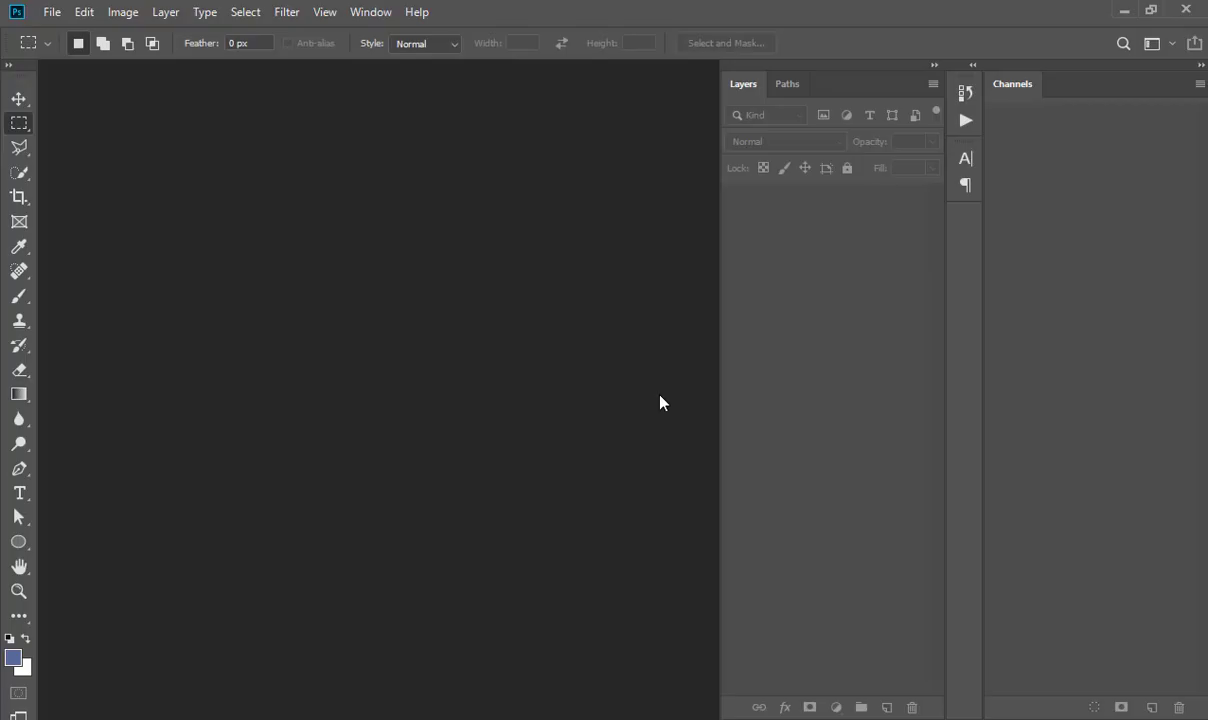
{"action": "key", "text": "ctrl+n"}
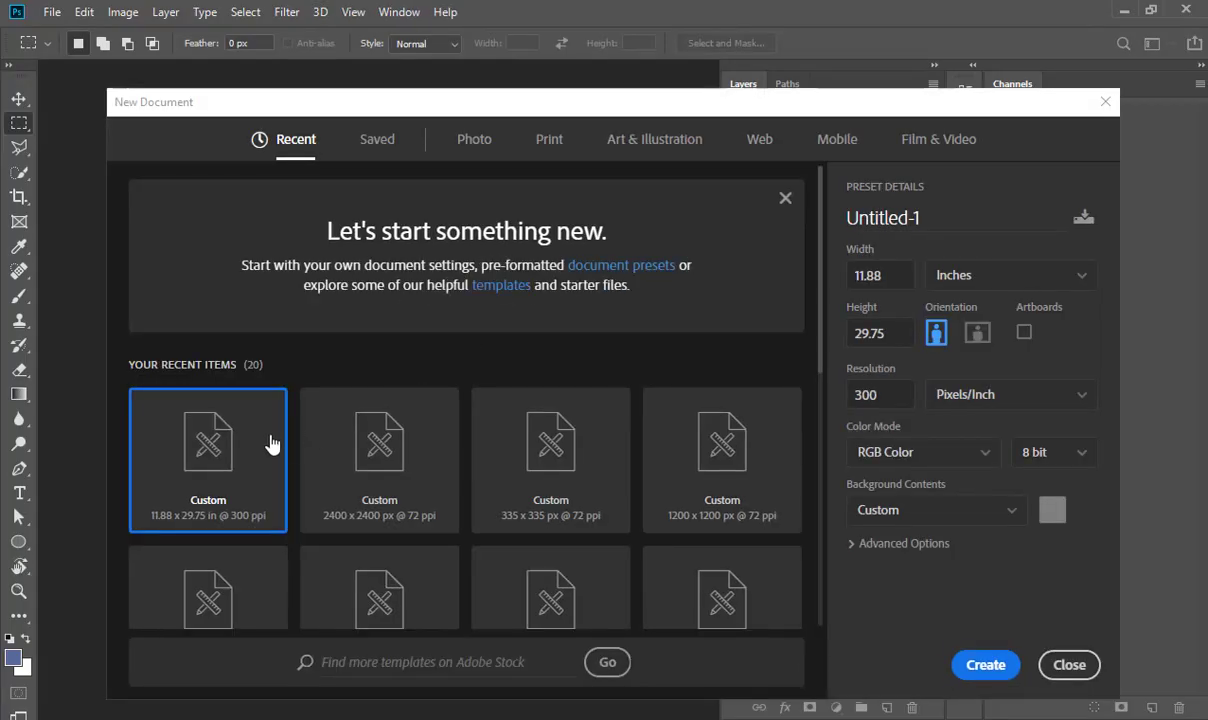
{"action": "left_click", "coordinate": [887, 280]}
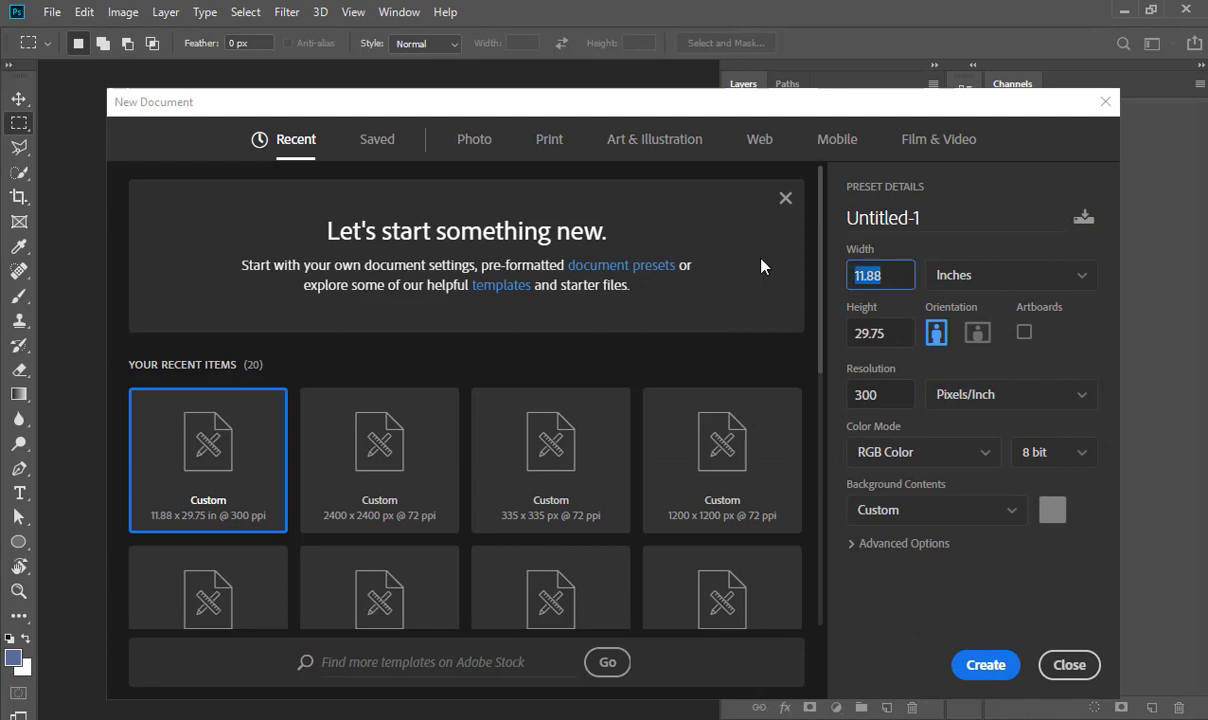
{"action": "type", "text": "10"}
{"action": "key", "text": "Tab"}
{"action": "type", "text": "10"}
{"action": "key", "text": "Tab"}
{"action": "key", "text": "Tab"}
{"action": "key", "text": "Tab"}
{"action": "key", "text": "Tab"}
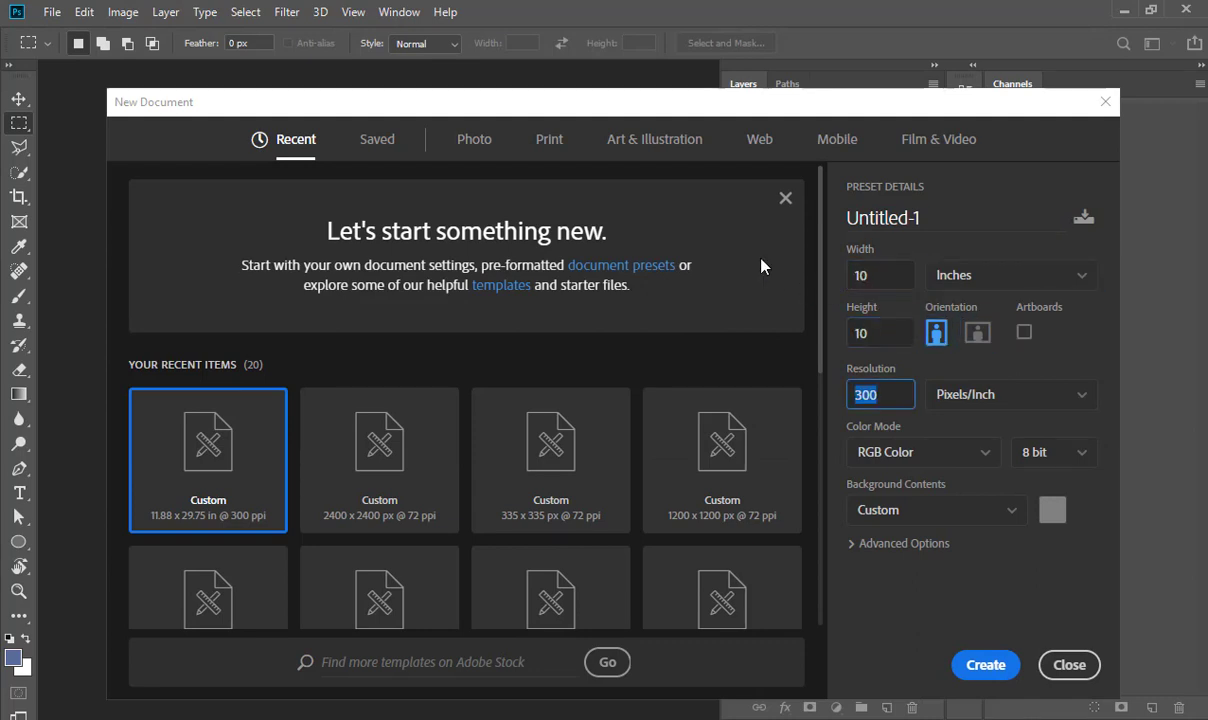
{"action": "key", "text": "Return"}
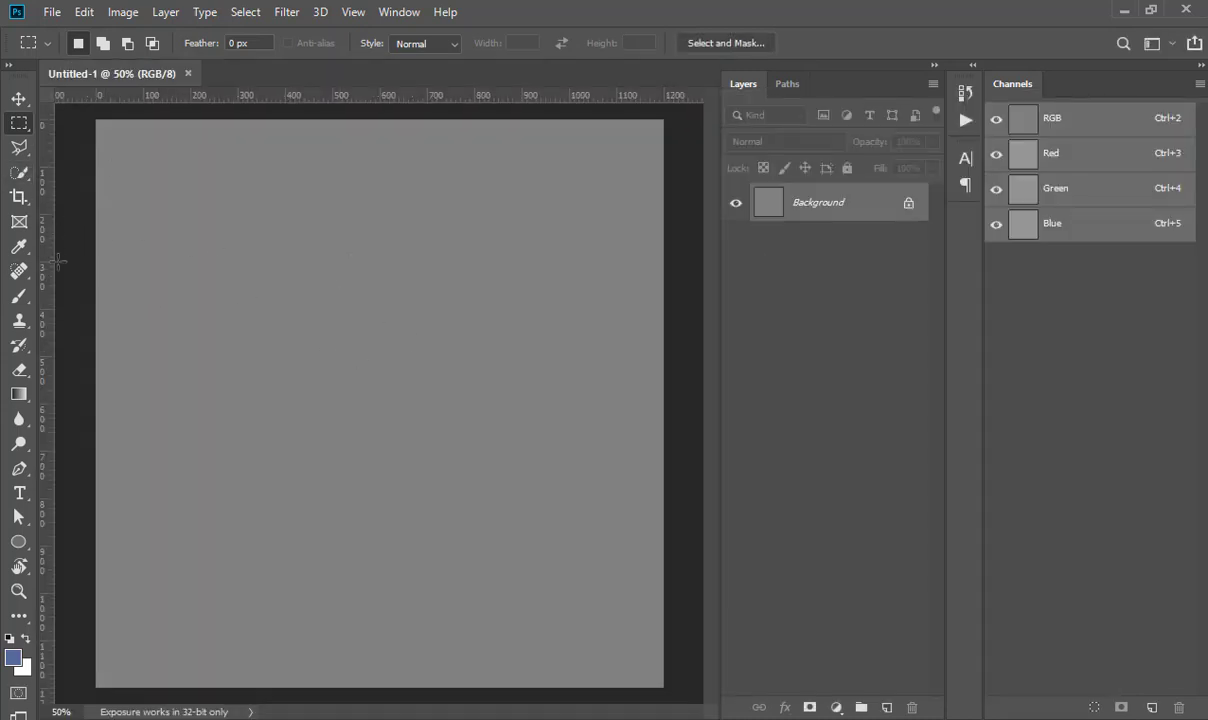
Step: Switch to the Brush tool and shrink the brush to a fine tip for sketching on the grey canvas
{"action": "key", "text": "p"}
{"action": "key", "text": "b"}
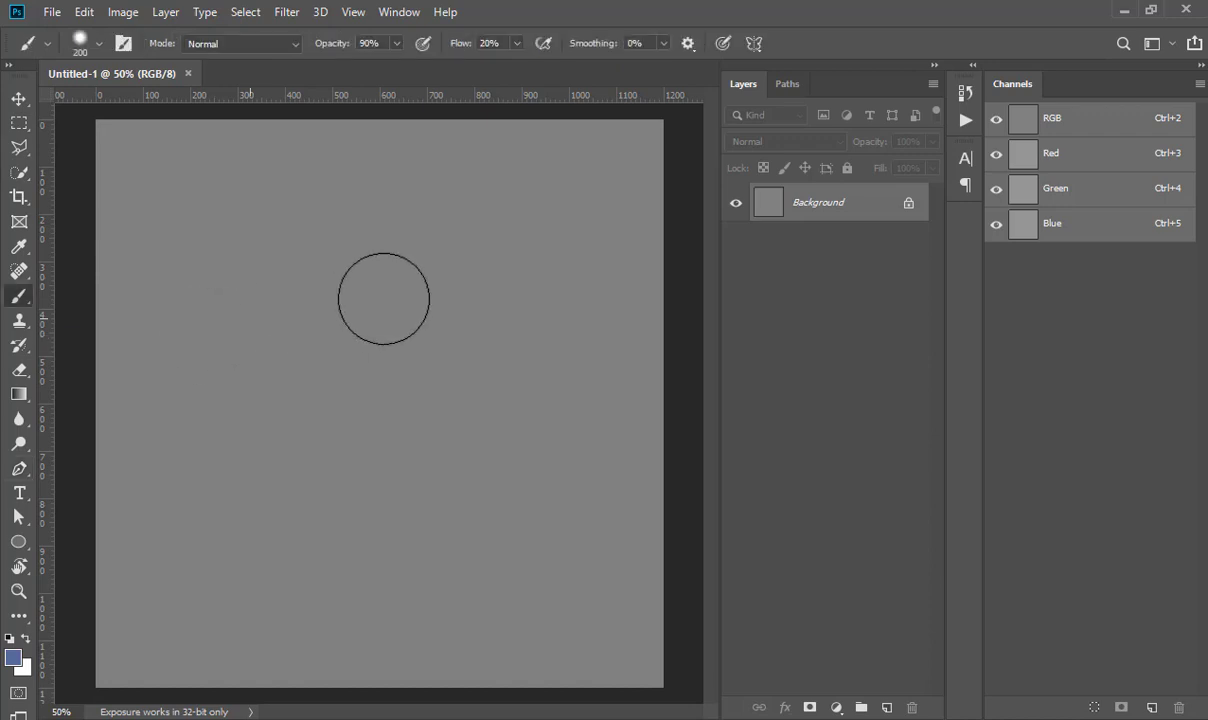
{"action": "key", "text": "bracketleft"}
{"action": "key", "text": "bracketleft"}
{"action": "key", "text": "bracketleft"}
{"action": "key", "text": "bracketleft"}
{"action": "key", "text": "bracketleft"}
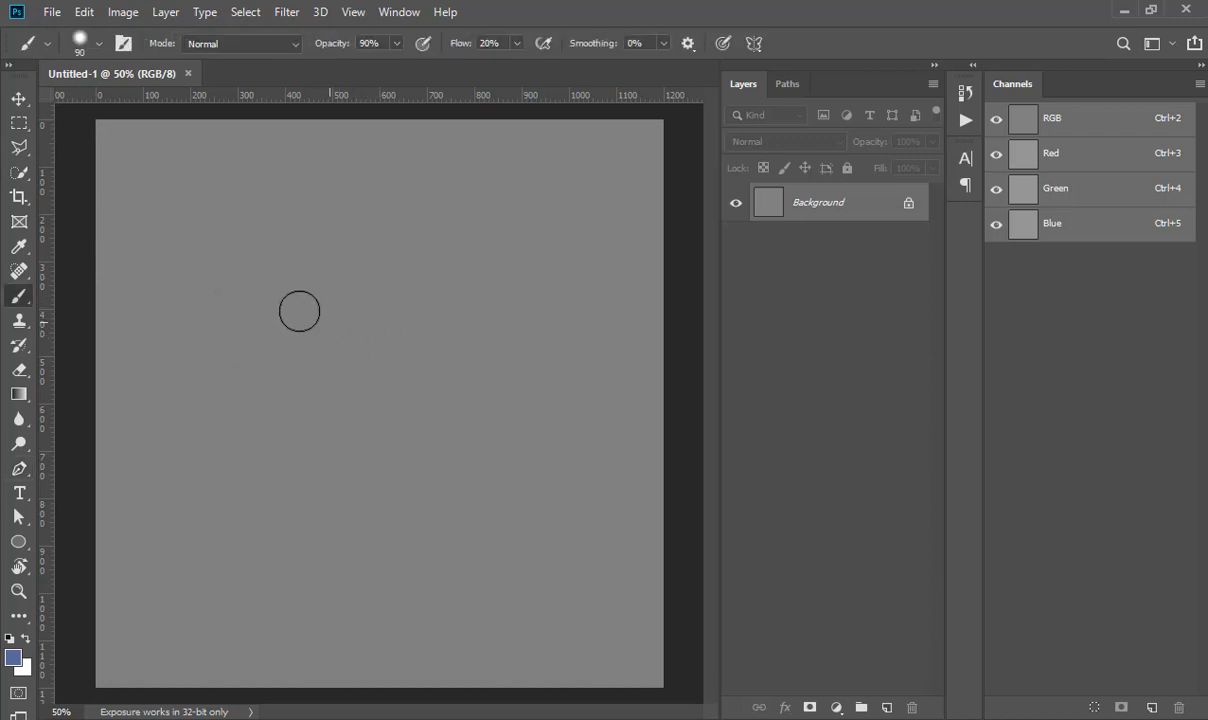
{"action": "key", "text": "bracketleft"}
{"action": "key", "text": "bracketleft"}
{"action": "key", "text": "bracketleft"}
Step: Undo a vertical test stroke and set the brush to 100% opacity, 100% flow and size 45
{"action": "left_click_drag", "start_coordinate": [297, 291], "coordinate": [305, 458]}
{"action": "key", "text": "ctrl+z"}
{"action": "left_click_drag", "start_coordinate": [335, 46], "coordinate": [574, 51]}
{"action": "key", "text": "bracketleft"}
{"action": "key", "text": "bracketleft"}
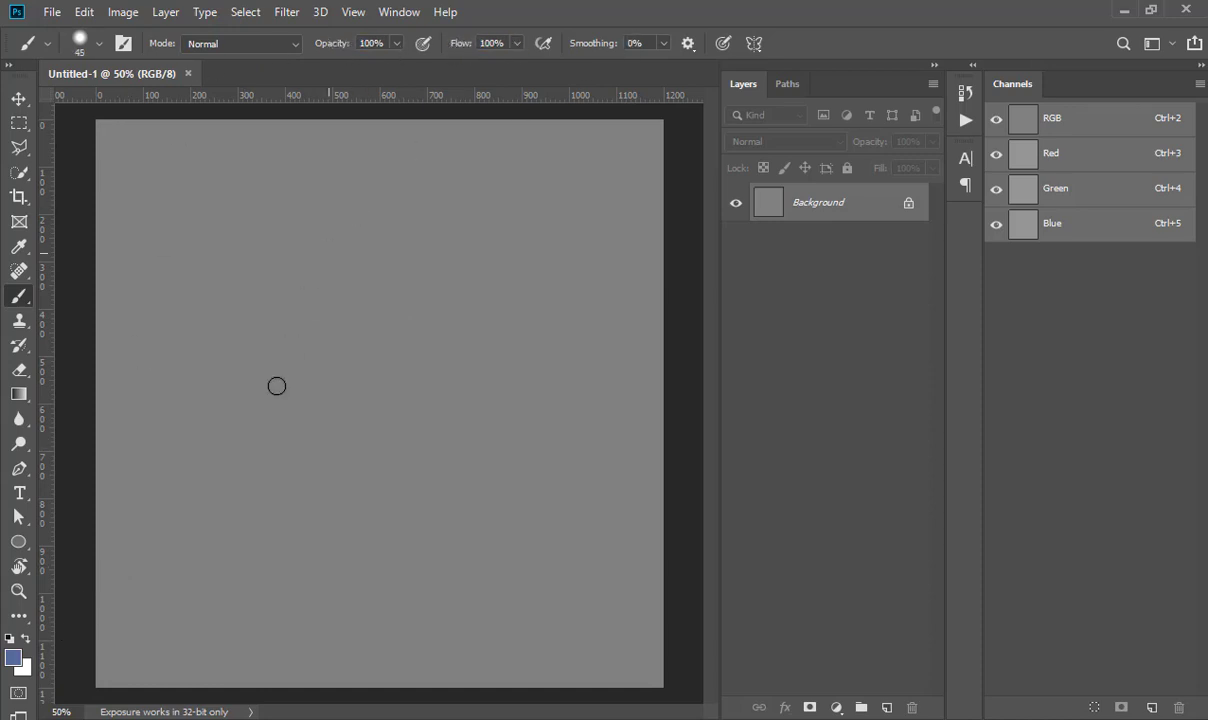
Step: Set the brush size to 20 and paint a rough square outline for the drone body in the middle of the canvas
{"action": "key", "text": "bracketleft"}
{"action": "key", "text": "bracketleft"}
{"action": "key", "text": "bracketleft"}
{"action": "key", "text": "bracketleft"}
{"action": "key", "text": "bracketleft"}
{"action": "mouse_move", "coordinate": [303, 301]}
{"action": "left_mouse_down"}
{"action": "mouse_move", "coordinate": [488, 466]}
{"action": "mouse_move", "coordinate": [505, 355]}
{"action": "mouse_move", "coordinate": [319, 300]}
{"action": "left_mouse_up"}
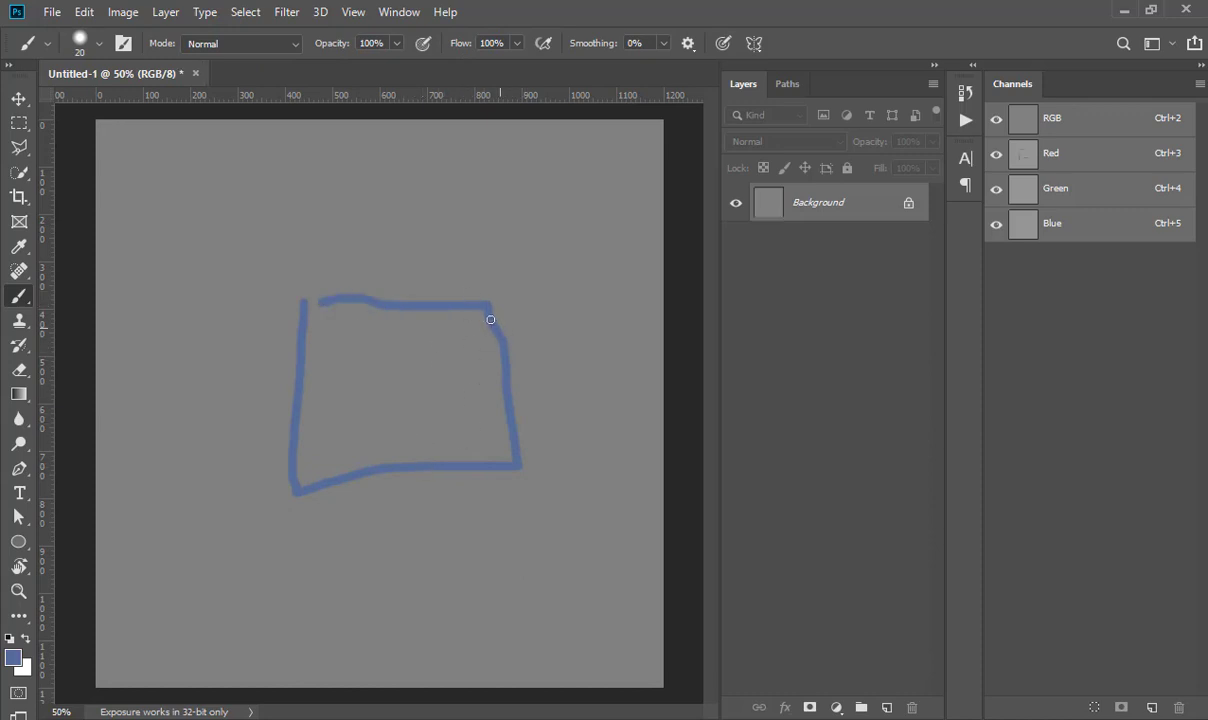
Step: Sketch a two-line arm with a round rotor end reaching out from the body's upper-right corner
{"action": "left_click_drag", "start_coordinate": [478, 300], "coordinate": [540, 187]}
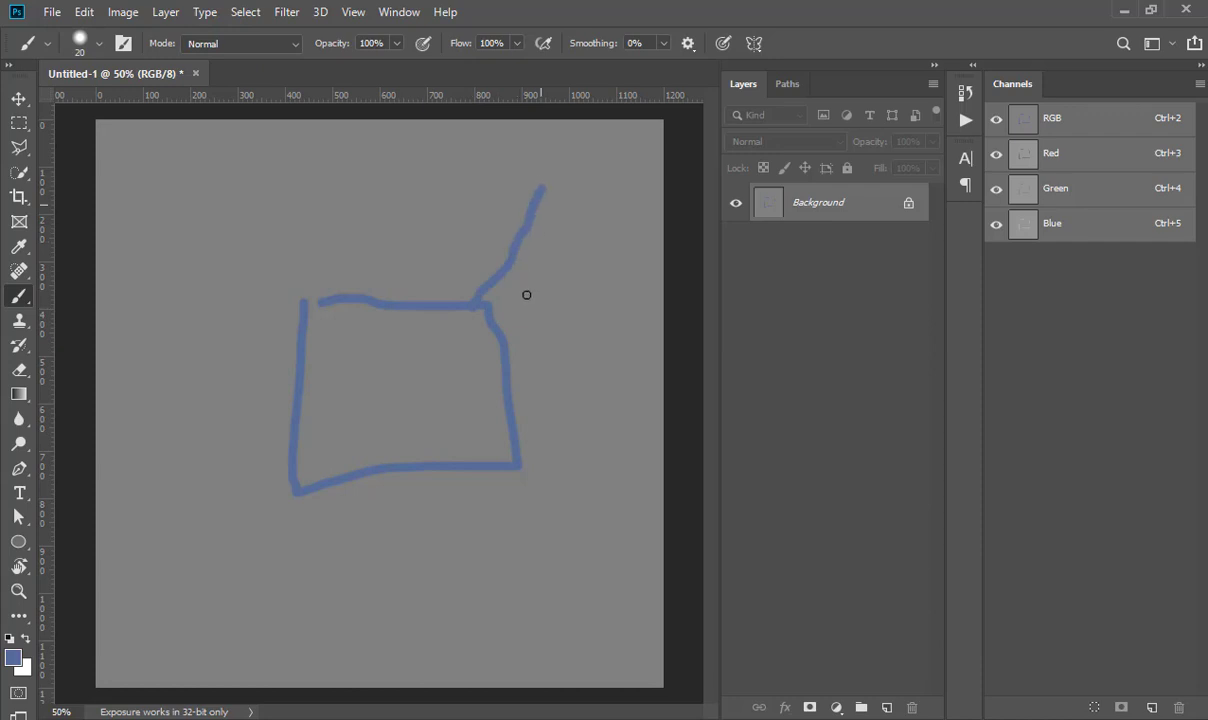
{"action": "left_click_drag", "start_coordinate": [503, 335], "coordinate": [563, 212]}
{"action": "left_click", "coordinate": [570, 166]}
{"action": "mouse_move", "coordinate": [538, 167]}
{"action": "left_mouse_down"}
{"action": "mouse_move", "coordinate": [582, 178]}
{"action": "mouse_move", "coordinate": [565, 178]}
{"action": "left_mouse_up"}
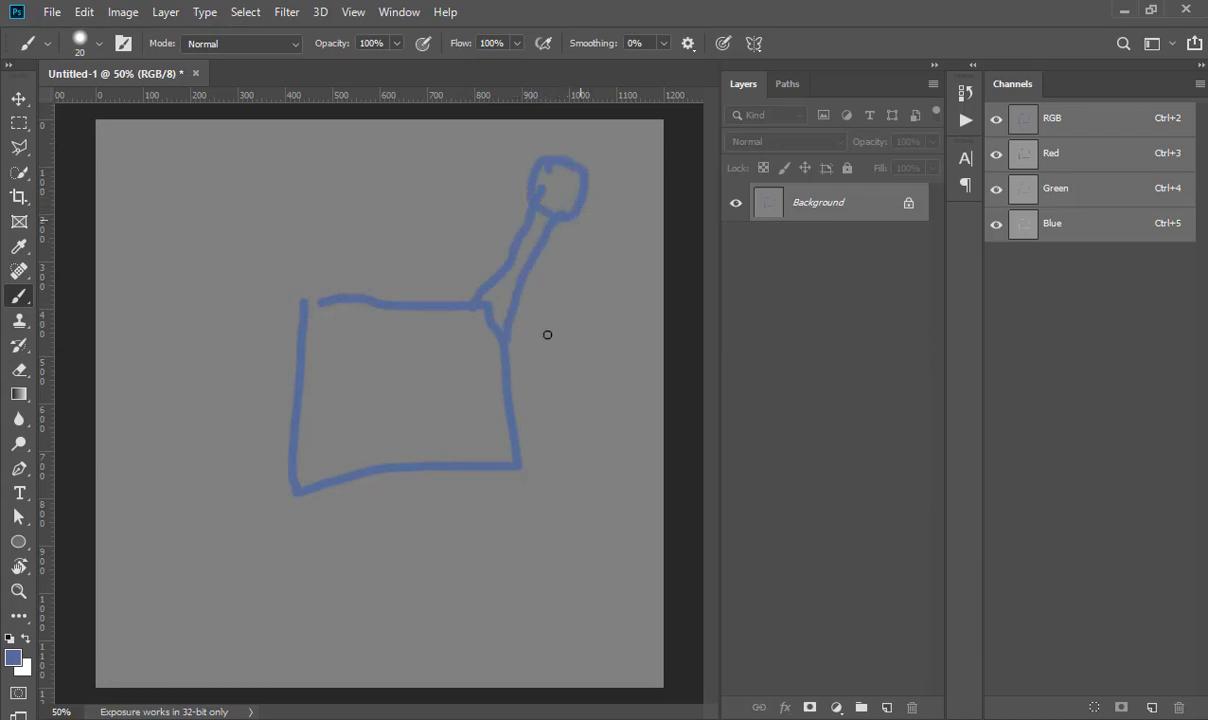
Step: Sketch a matching rotor arm at the body's lower-right corner and paint edge-loop lines across the body from both arm bases
{"action": "left_click_drag", "start_coordinate": [510, 443], "coordinate": [627, 525]}
{"action": "mouse_move", "coordinate": [499, 475]}
{"action": "left_mouse_down"}
{"action": "mouse_move", "coordinate": [588, 531]}
{"action": "mouse_move", "coordinate": [612, 518]}
{"action": "left_mouse_up"}
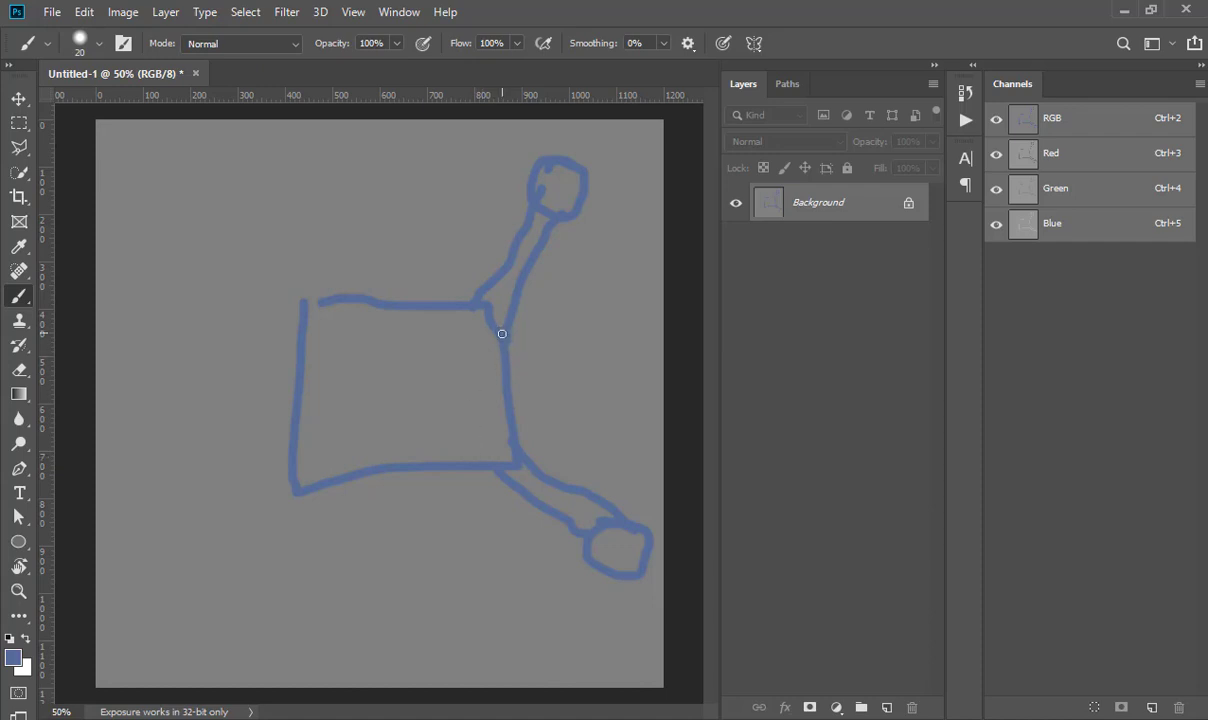
{"action": "left_click_drag", "start_coordinate": [497, 339], "coordinate": [287, 340]}
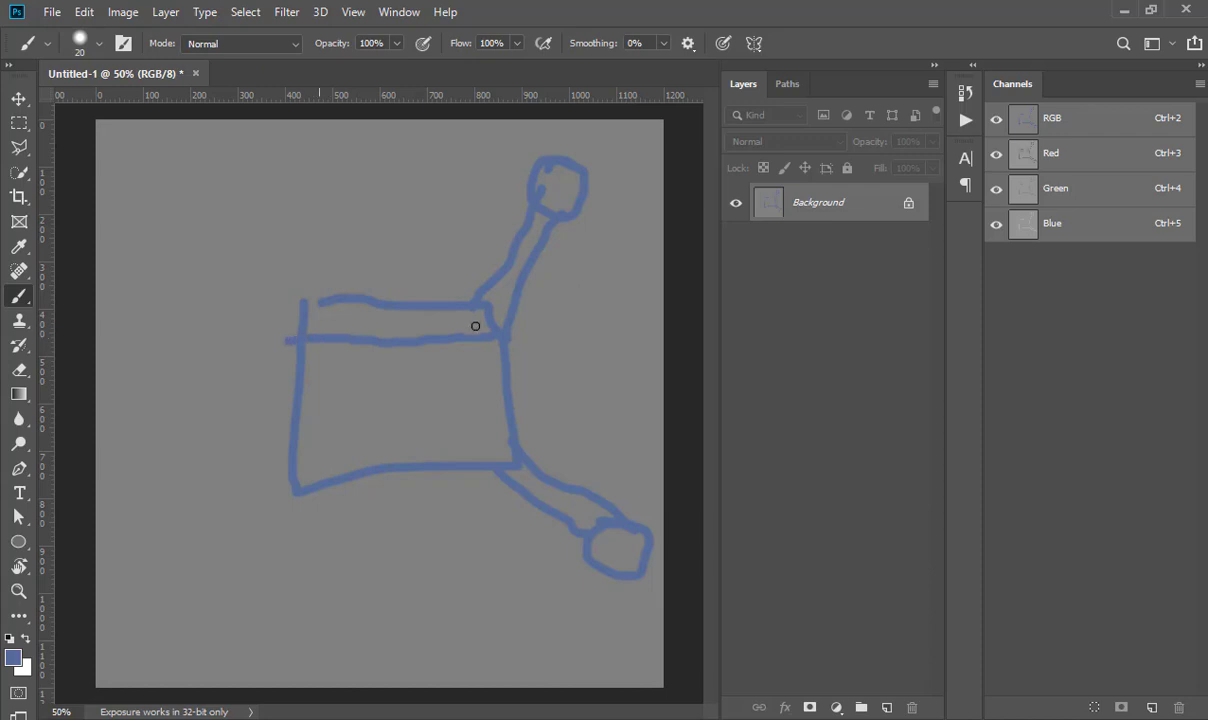
{"action": "mouse_move", "coordinate": [471, 307]}
{"action": "left_mouse_down"}
{"action": "mouse_move", "coordinate": [485, 464]}
{"action": "mouse_move", "coordinate": [301, 455]}
{"action": "left_mouse_up"}
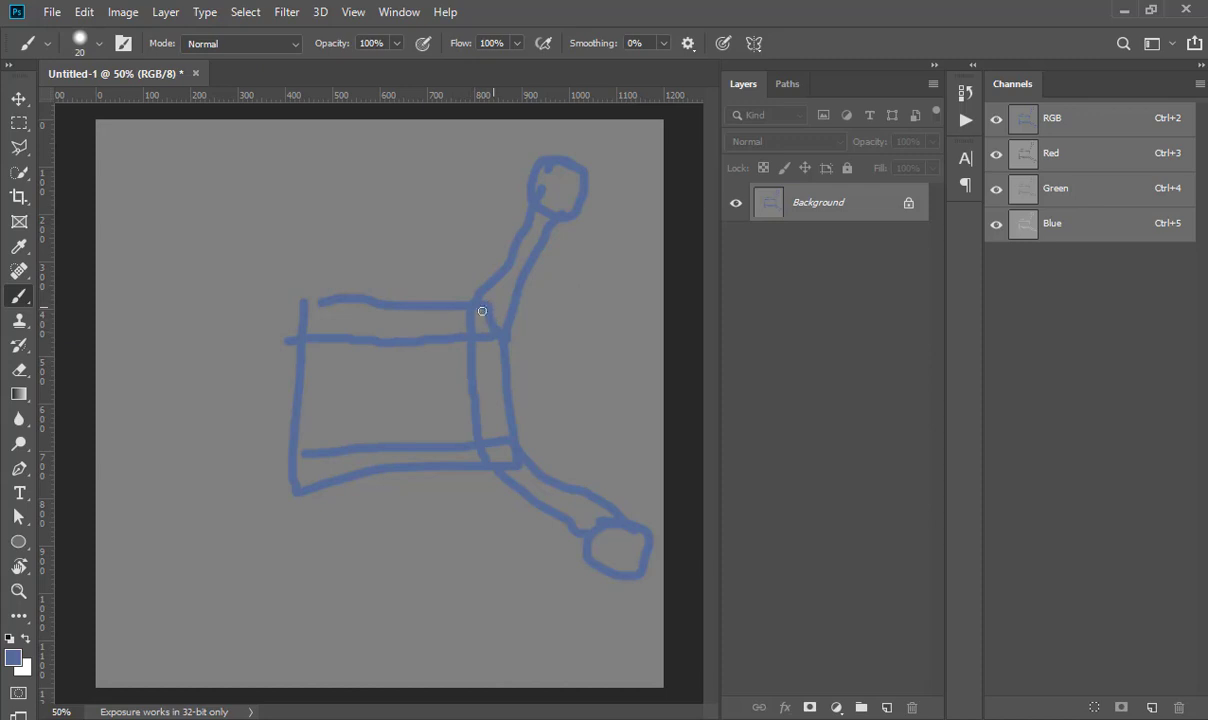
Step: Add a new layer above the background and fill it with the canvas grey sampled beside the first sketch
{"action": "left_click", "coordinate": [887, 707]}
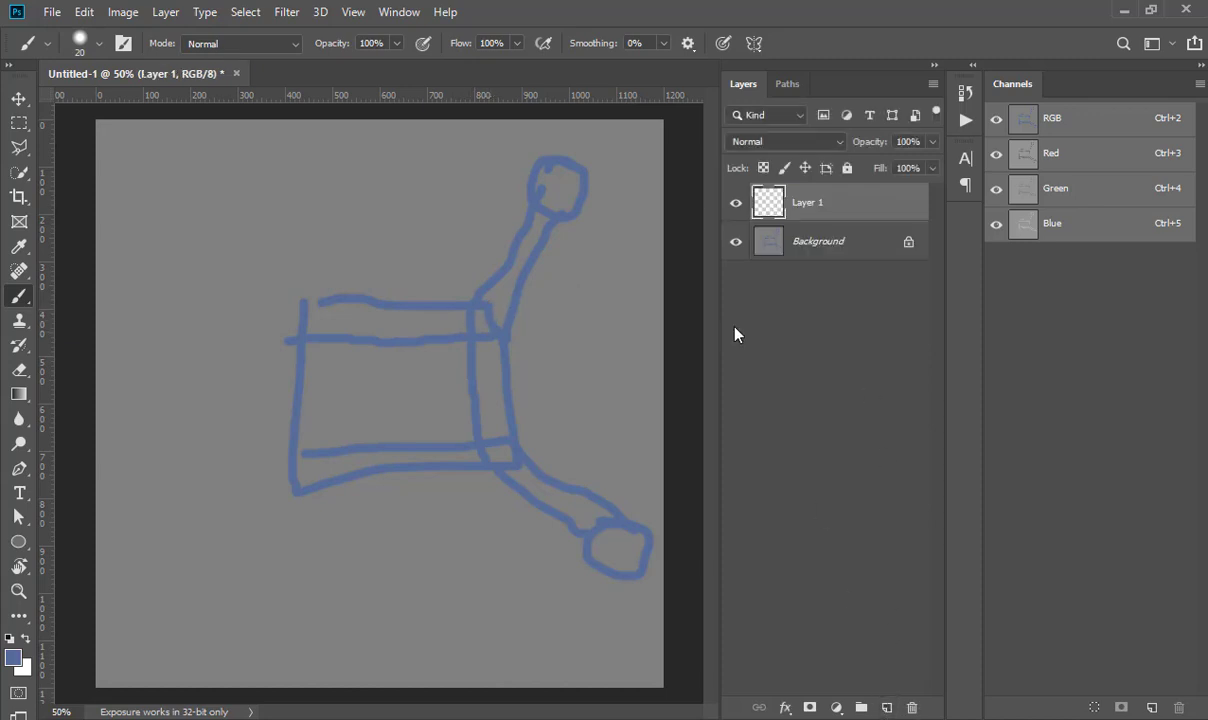
{"action": "left_click", "coordinate": [736, 241]}
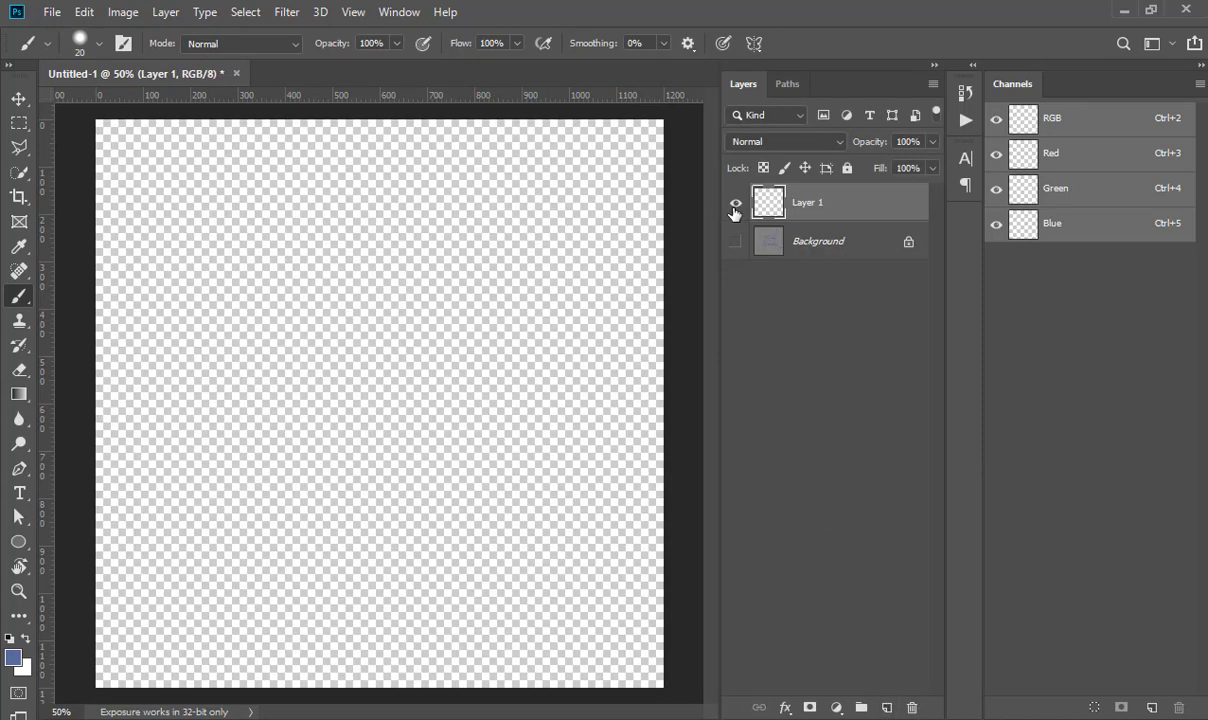
{"action": "key", "text": "alt+BackSpace"}
{"action": "key", "text": "ctrl+BackSpace"}
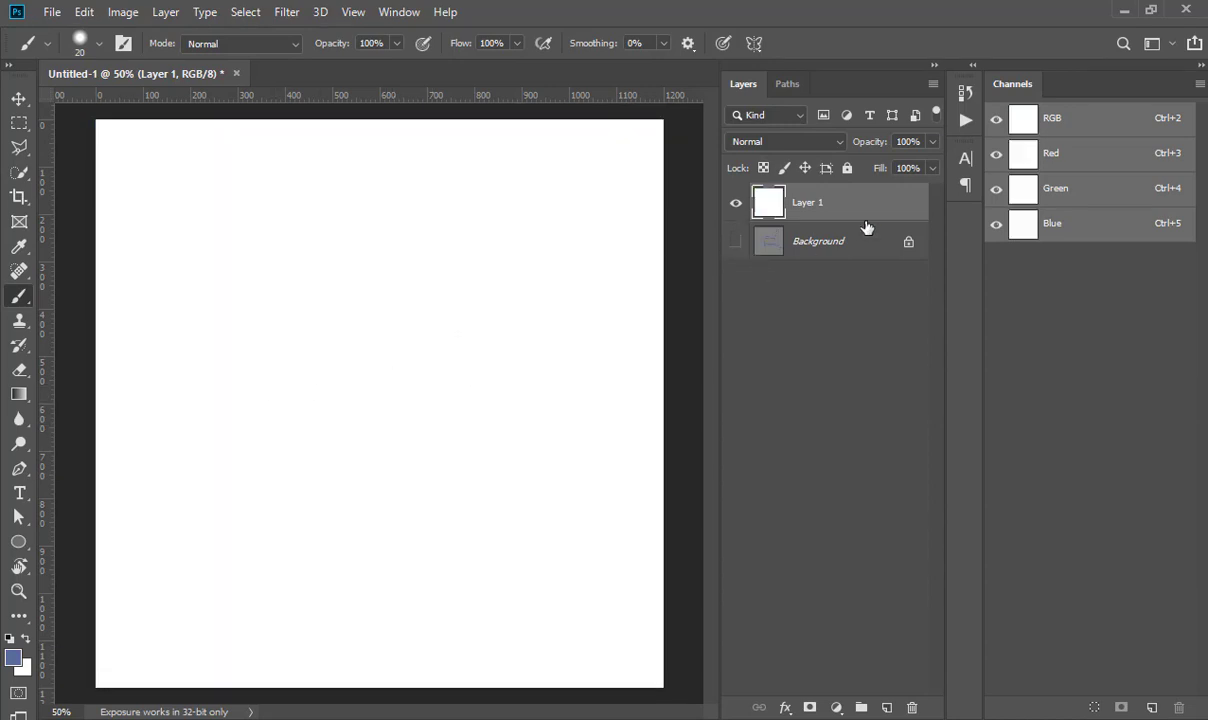
{"action": "left_click", "coordinate": [736, 203]}
{"action": "left_click", "coordinate": [736, 241]}
{"action": "key", "text": "i"}
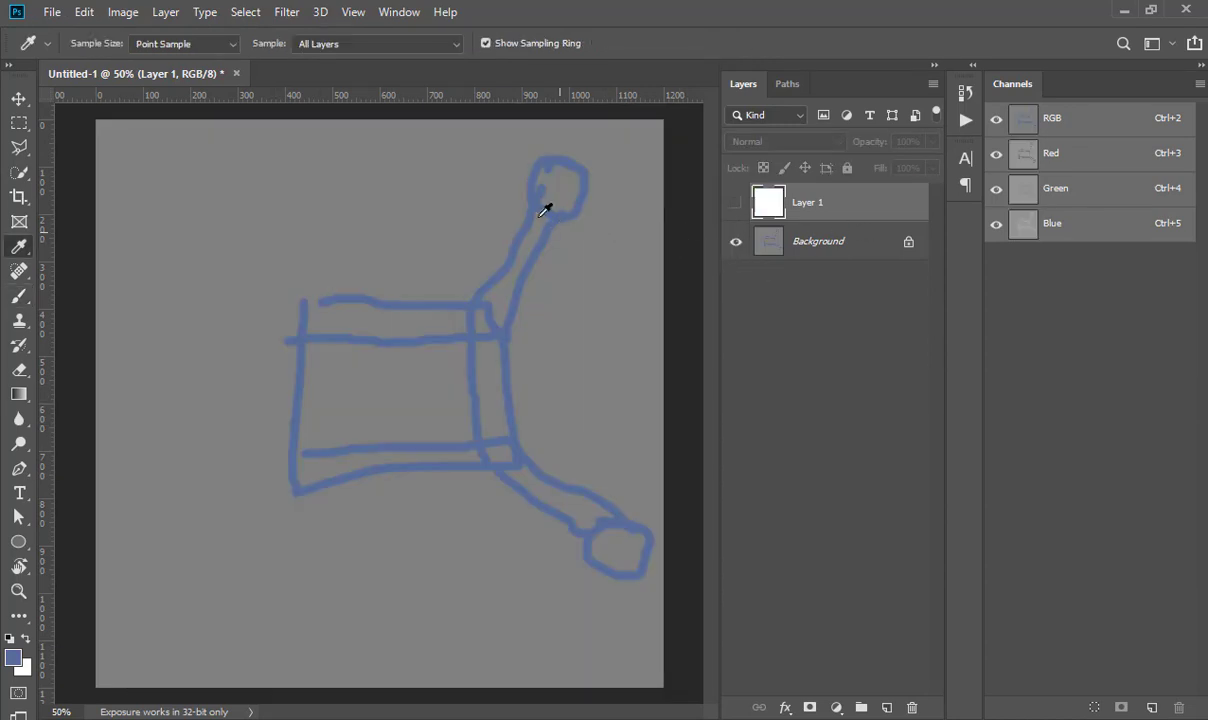
{"action": "key", "text": "x"}
{"action": "left_click", "coordinate": [551, 265]}
{"action": "key", "text": "alt+BackSpace"}
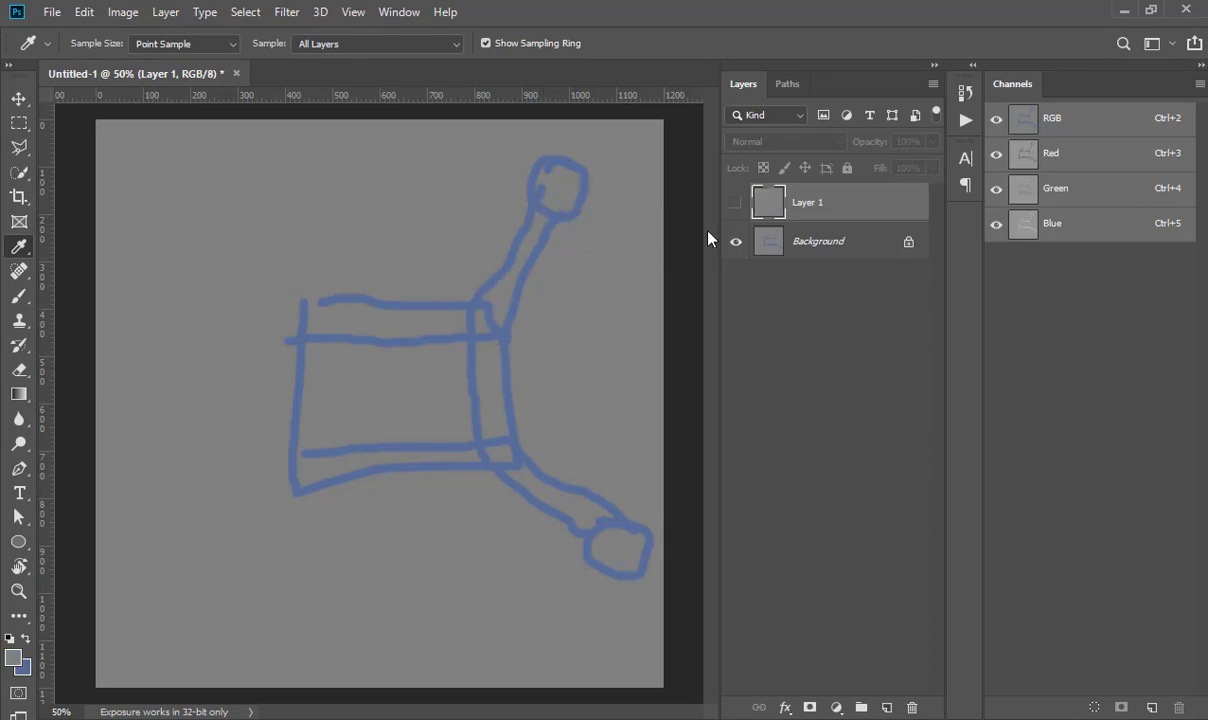
{"action": "left_click", "coordinate": [736, 203]}
Step: Paint a blue square split into four quads, with two arm lines running from the edges of its lower-right quad
{"action": "key", "text": "b"}
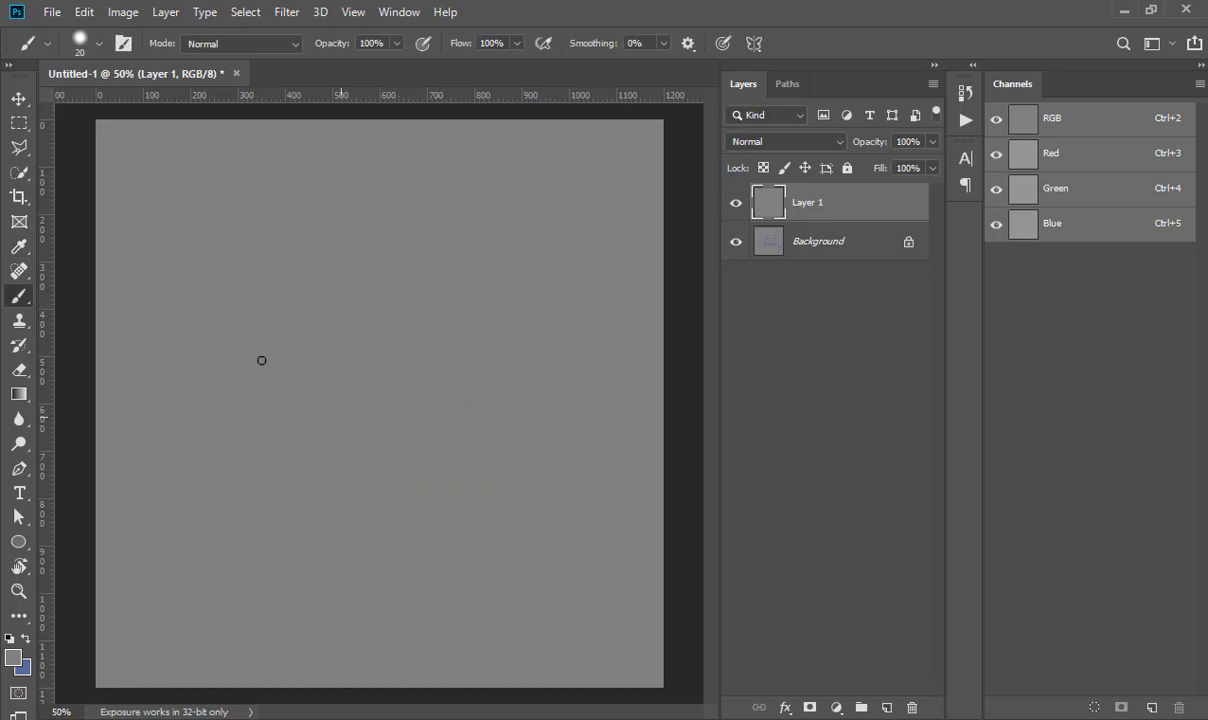
{"action": "key", "text": "x"}
{"action": "left_click_drag", "start_coordinate": [265, 310], "coordinate": [272, 518]}
{"action": "mouse_move", "coordinate": [459, 485]}
{"action": "left_mouse_down"}
{"action": "mouse_move", "coordinate": [445, 332]}
{"action": "mouse_move", "coordinate": [249, 315]}
{"action": "left_mouse_up"}
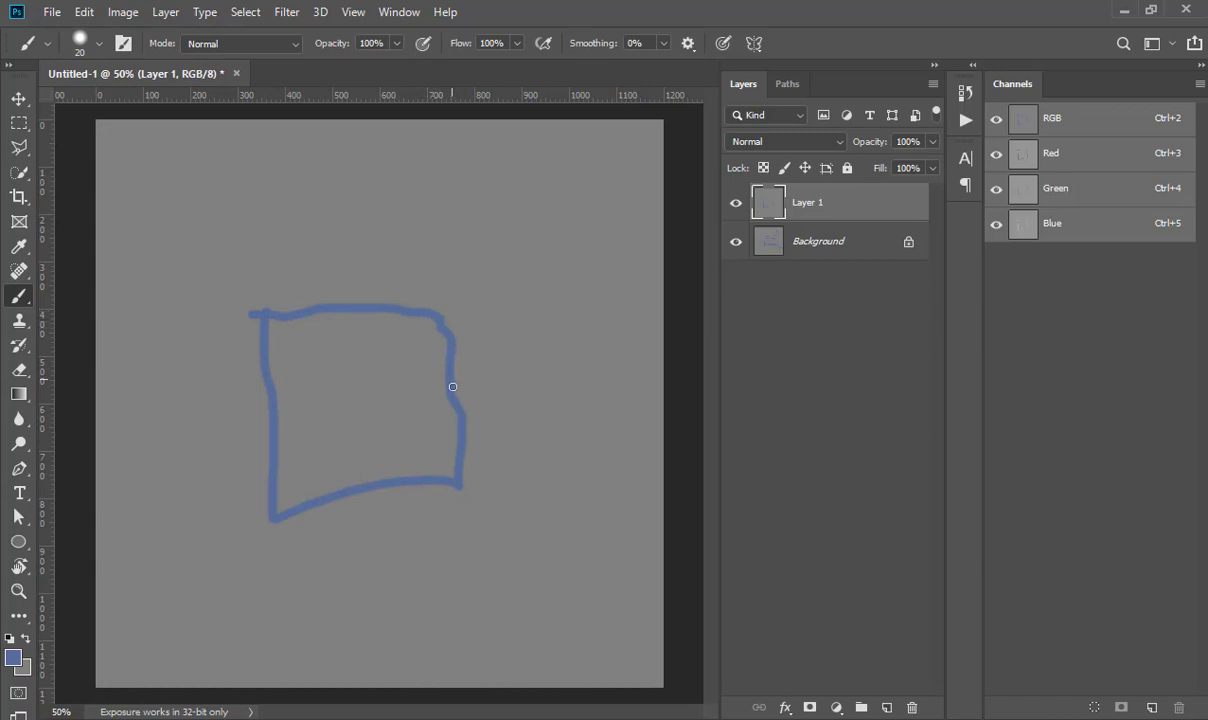
{"action": "left_click_drag", "start_coordinate": [452, 390], "coordinate": [272, 405]}
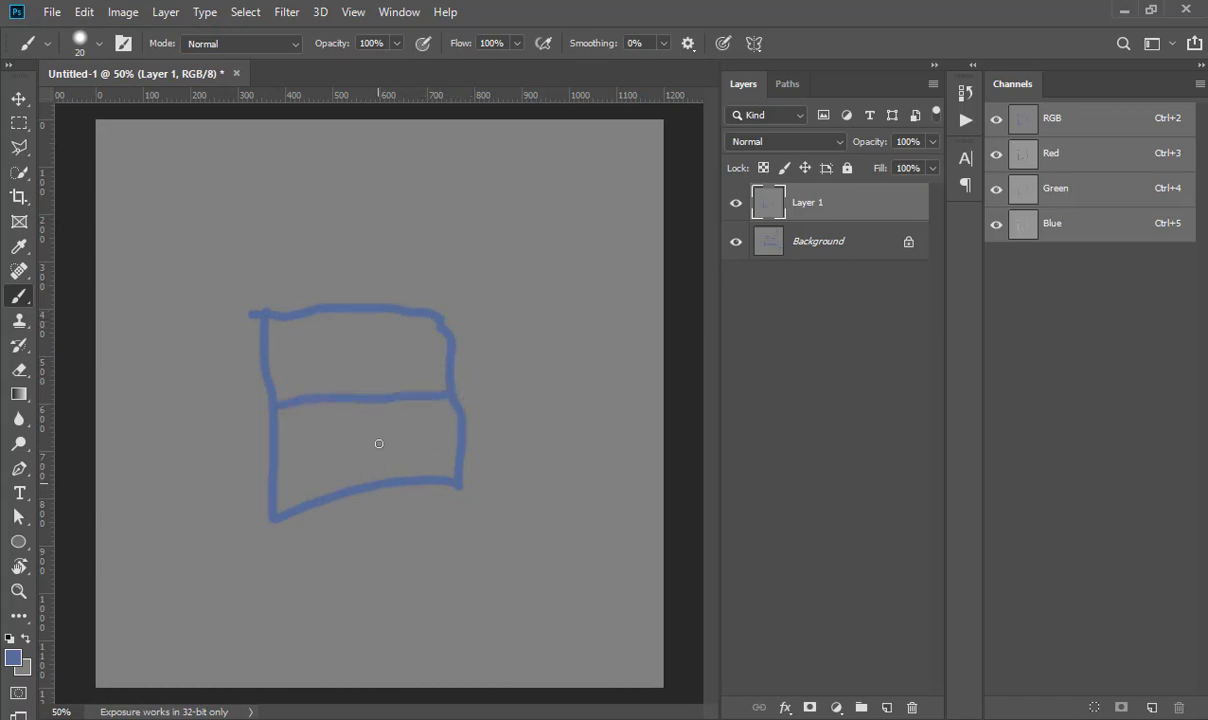
{"action": "mouse_move", "coordinate": [366, 345]}
{"action": "left_mouse_down"}
{"action": "mouse_move", "coordinate": [361, 313]}
{"action": "mouse_move", "coordinate": [357, 485]}
{"action": "mouse_move", "coordinate": [426, 564]}
{"action": "mouse_move", "coordinate": [530, 645]}
{"action": "left_mouse_up"}
{"action": "key", "text": "ctrl+z"}
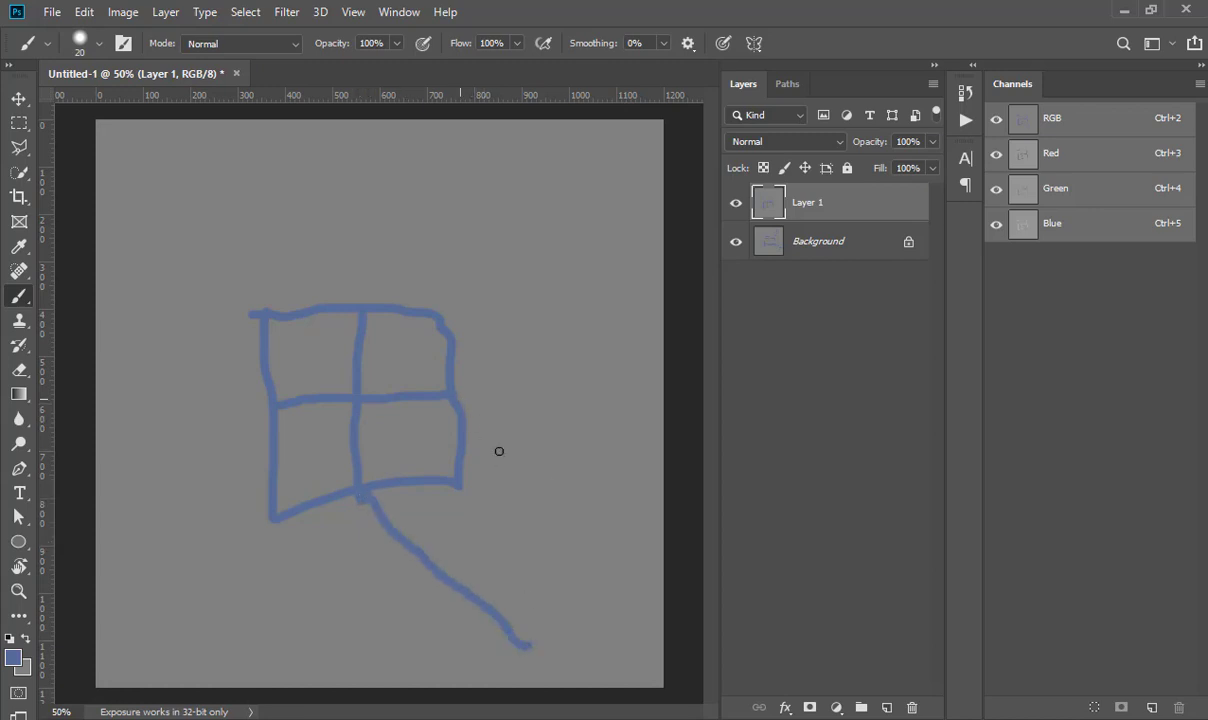
{"action": "left_click_drag", "start_coordinate": [458, 398], "coordinate": [631, 574]}
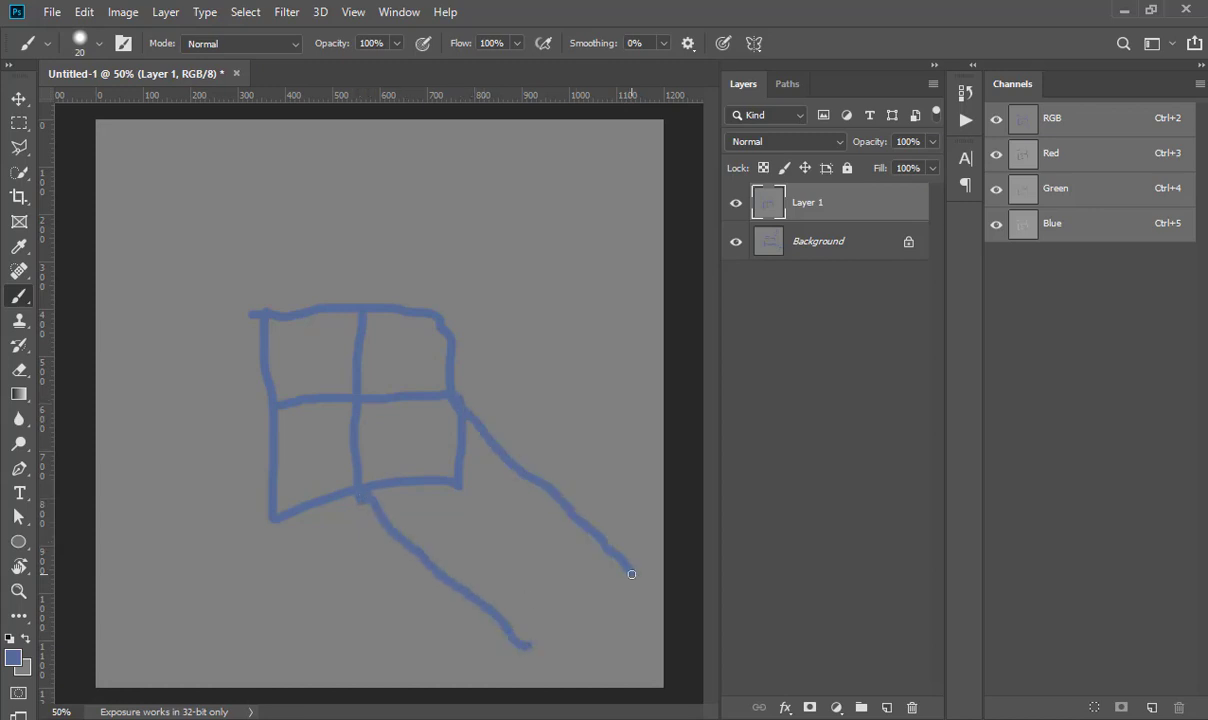
Step: Undo all the strokes of the four-quad square and its arm on the new layer
{"action": "key", "text": "ctrl+z"}
{"action": "key", "text": "ctrl+z"}
{"action": "key", "text": "ctrl+z"}
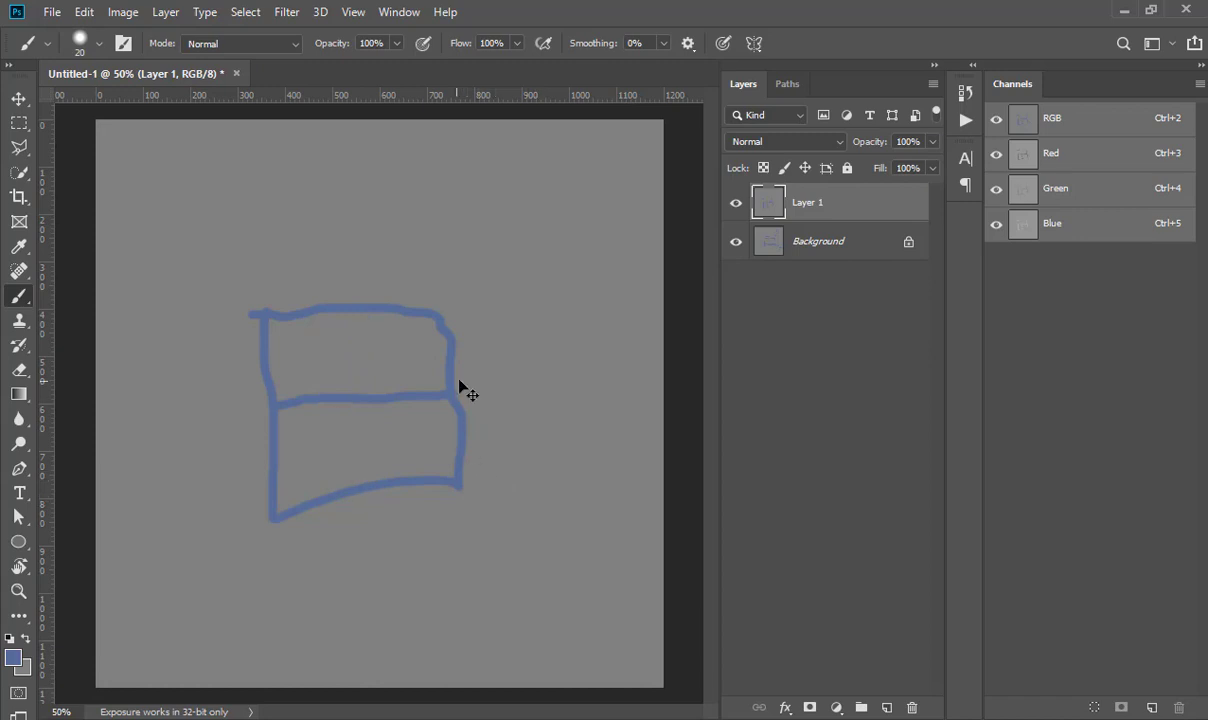
{"action": "key", "text": "ctrl+z"}
{"action": "key", "text": "ctrl+z"}
{"action": "key", "text": "ctrl+z"}
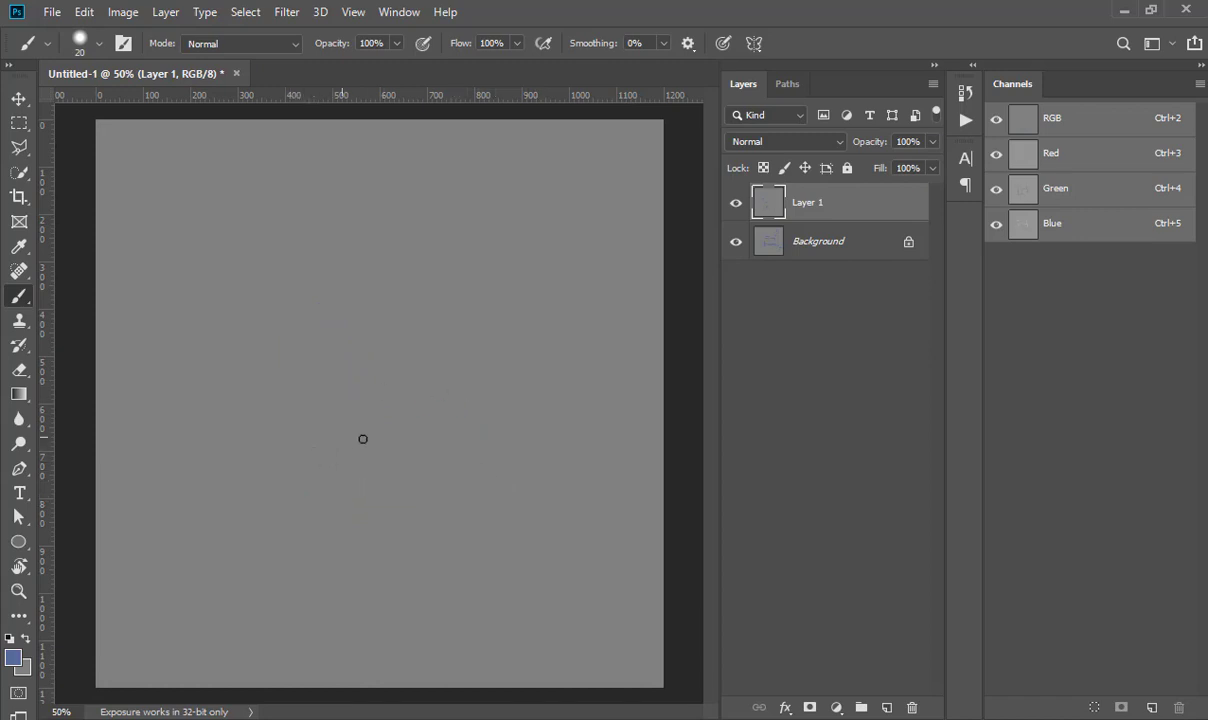
Step: Paint two pairs of roughly parallel lines for the drone's lower-right and upper-right arms
{"action": "left_click_drag", "start_coordinate": [400, 455], "coordinate": [507, 570]}
{"action": "left_click_drag", "start_coordinate": [428, 420], "coordinate": [536, 553]}
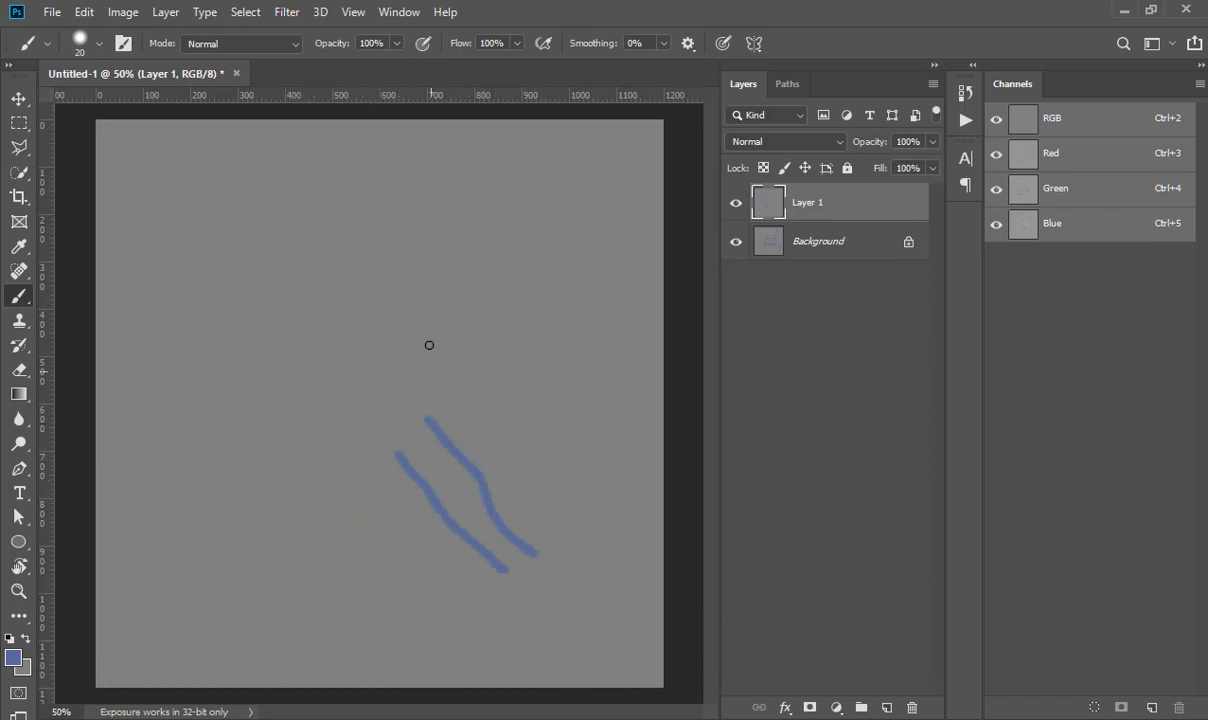
{"action": "left_click_drag", "start_coordinate": [428, 346], "coordinate": [440, 330]}
{"action": "mouse_move", "coordinate": [515, 207]}
{"action": "left_mouse_down"}
{"action": "mouse_move", "coordinate": [427, 344]}
{"action": "mouse_move", "coordinate": [455, 171]}
{"action": "left_mouse_up"}
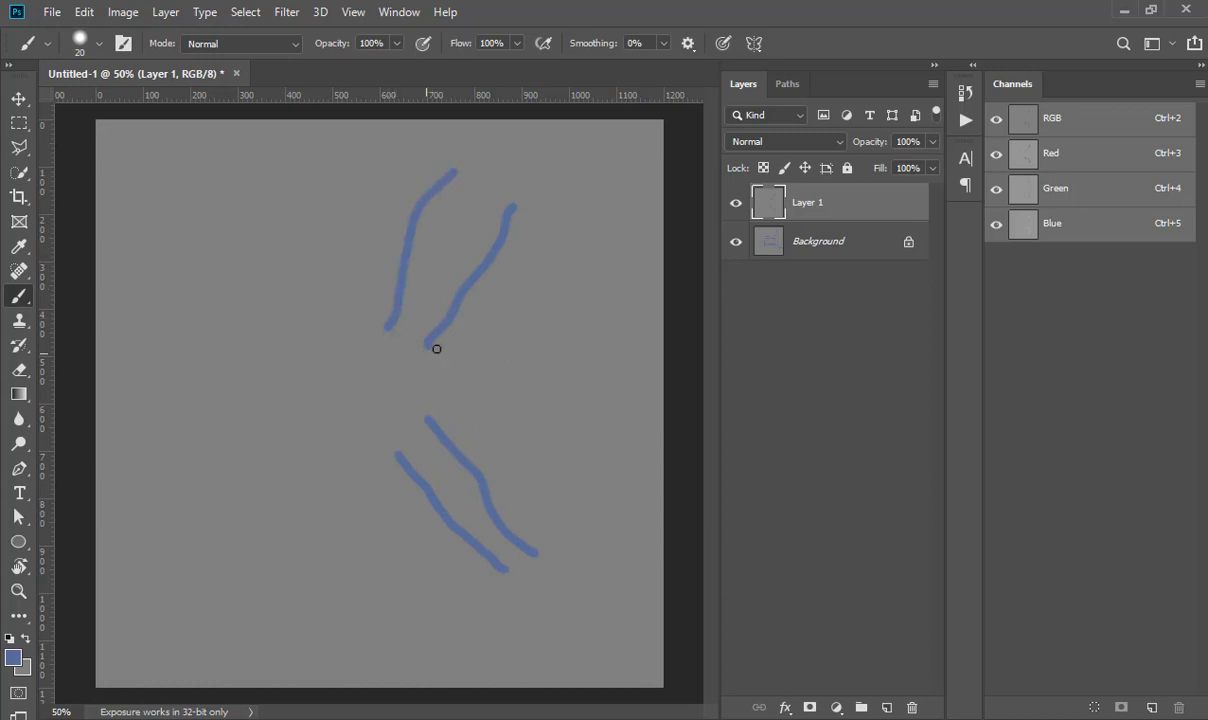
Step: Join the right arms with a smooth inward curve and paint curved outlines for the left arms, forming an X-shaped body
{"action": "mouse_move", "coordinate": [414, 383]}
{"action": "left_mouse_down"}
{"action": "mouse_move", "coordinate": [450, 437]}
{"action": "mouse_move", "coordinate": [407, 410]}
{"action": "mouse_move", "coordinate": [438, 341]}
{"action": "mouse_move", "coordinate": [404, 399]}
{"action": "mouse_move", "coordinate": [418, 423]}
{"action": "left_mouse_up"}
{"action": "key", "text": "ctrl+z"}
{"action": "mouse_move", "coordinate": [385, 332]}
{"action": "left_mouse_down"}
{"action": "mouse_move", "coordinate": [318, 340]}
{"action": "mouse_move", "coordinate": [303, 315]}
{"action": "left_mouse_up"}
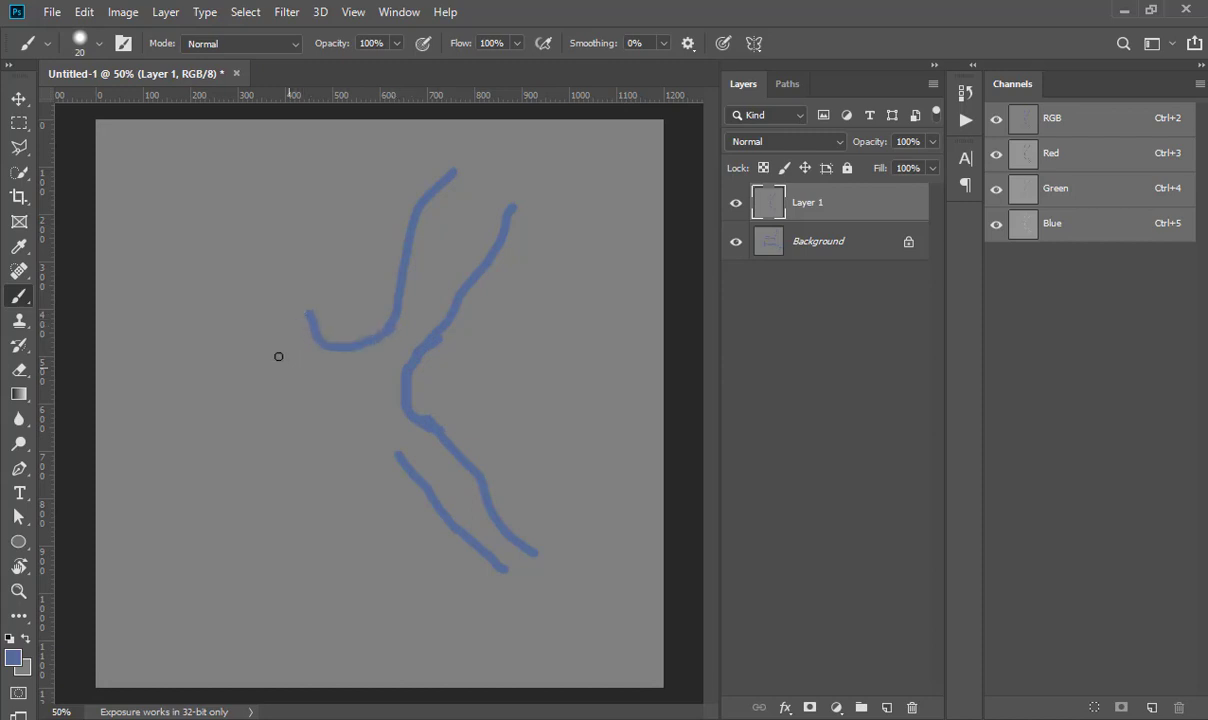
{"action": "mouse_move", "coordinate": [203, 292]}
{"action": "left_mouse_down"}
{"action": "mouse_move", "coordinate": [270, 353]}
{"action": "mouse_move", "coordinate": [256, 437]}
{"action": "mouse_move", "coordinate": [189, 520]}
{"action": "left_mouse_up"}
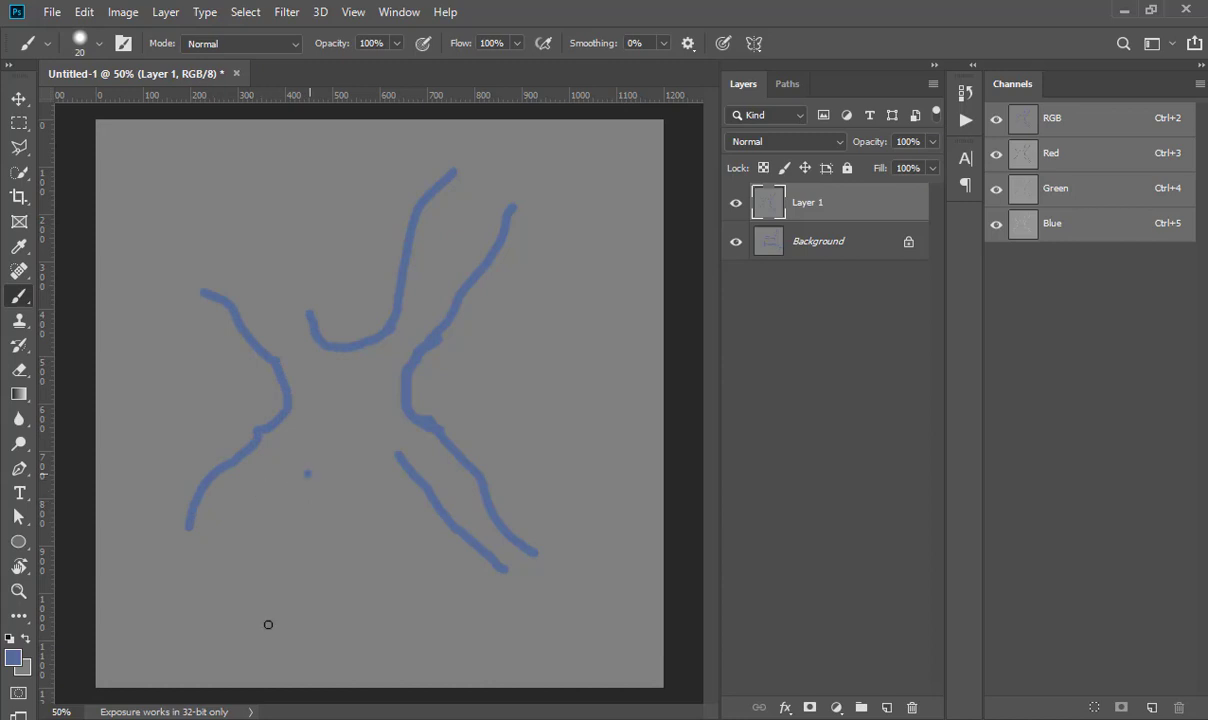
{"action": "mouse_move", "coordinate": [267, 628]}
{"action": "left_mouse_down"}
{"action": "mouse_move", "coordinate": [300, 462]}
{"action": "mouse_move", "coordinate": [383, 425]}
{"action": "mouse_move", "coordinate": [405, 458]}
{"action": "left_mouse_up"}
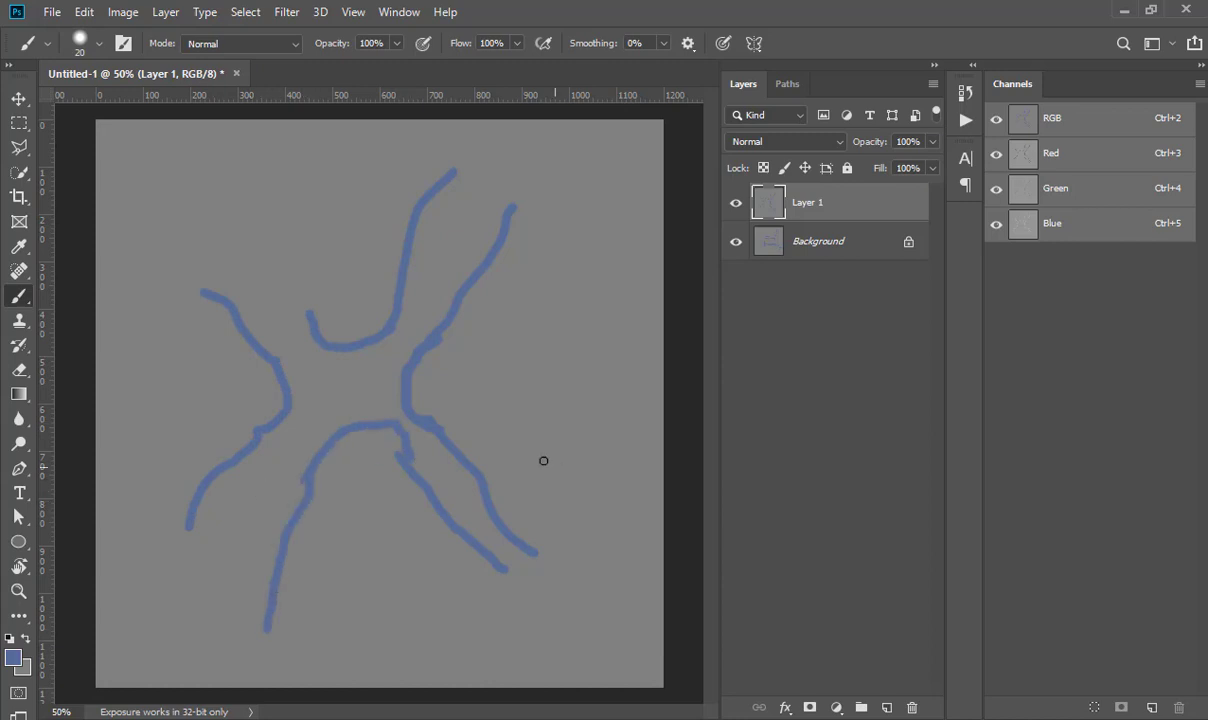
Step: Switch to Cinema 4D and add a loop cut through the front edge of the cube's mirrored quarter at a 45.299% offset
{"action": "key", "text": "alt+Tab"}
{"action": "left_click", "coordinate": [532, 376]}
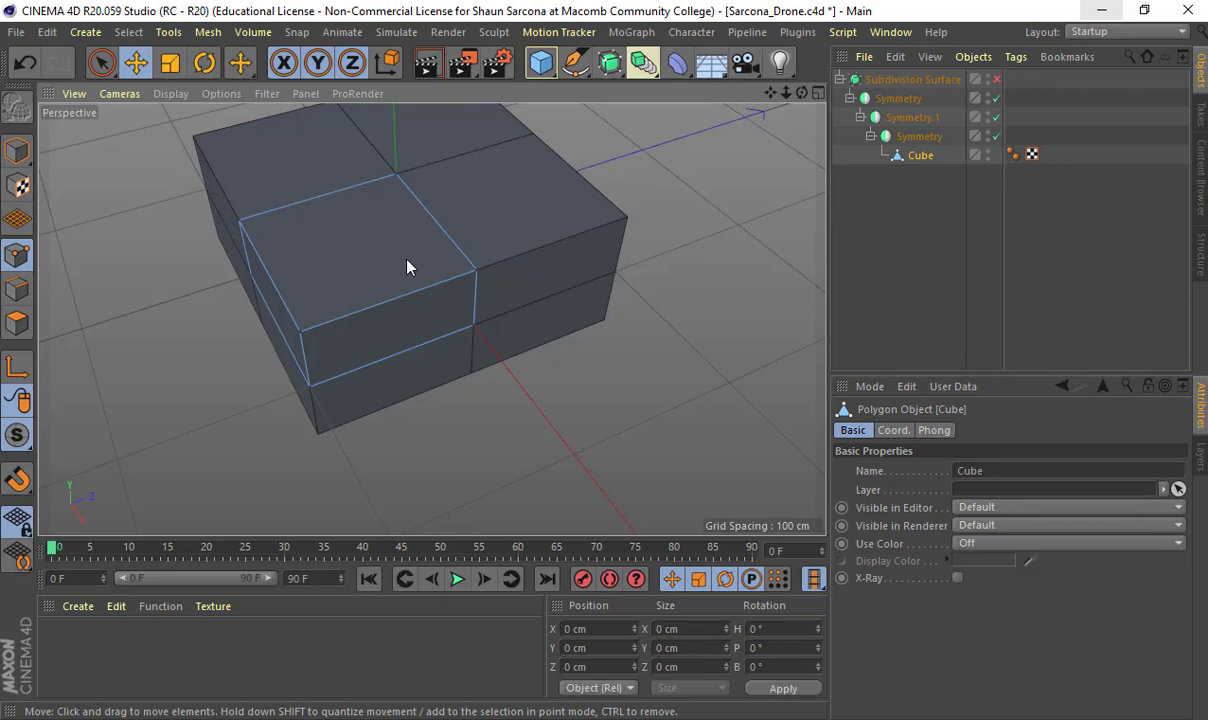
{"action": "key", "text": "k"}
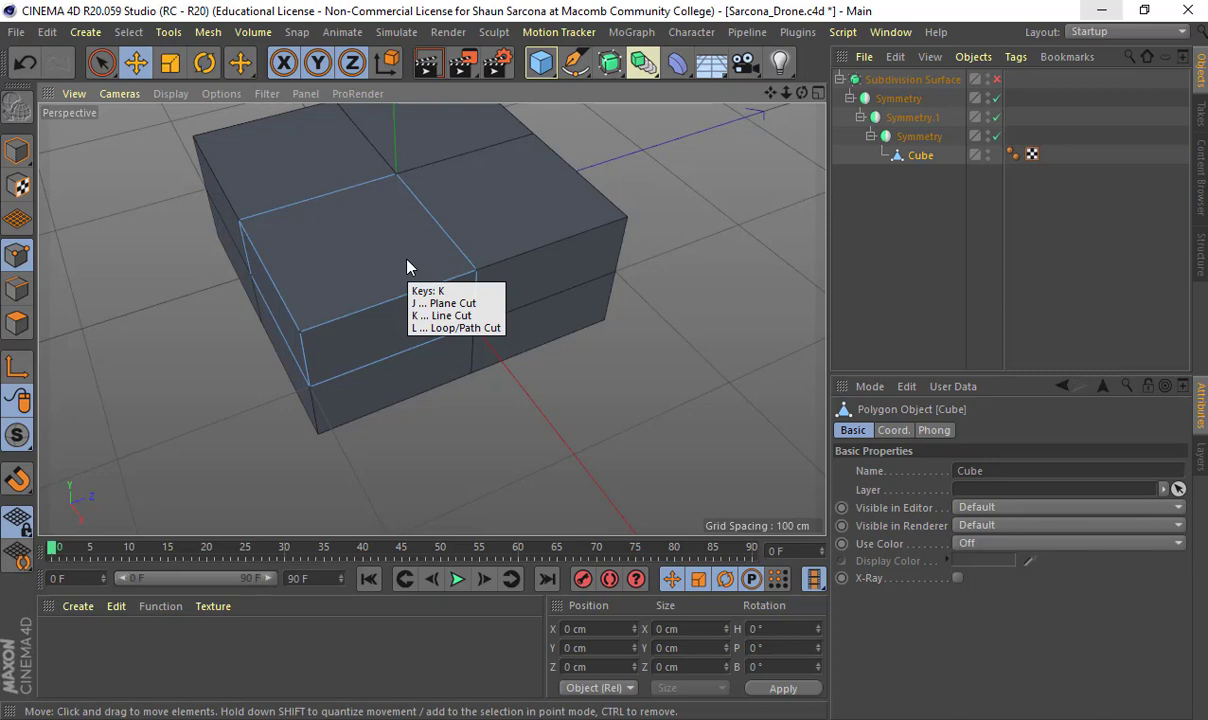
{"action": "right_click", "coordinate": [407, 266]}
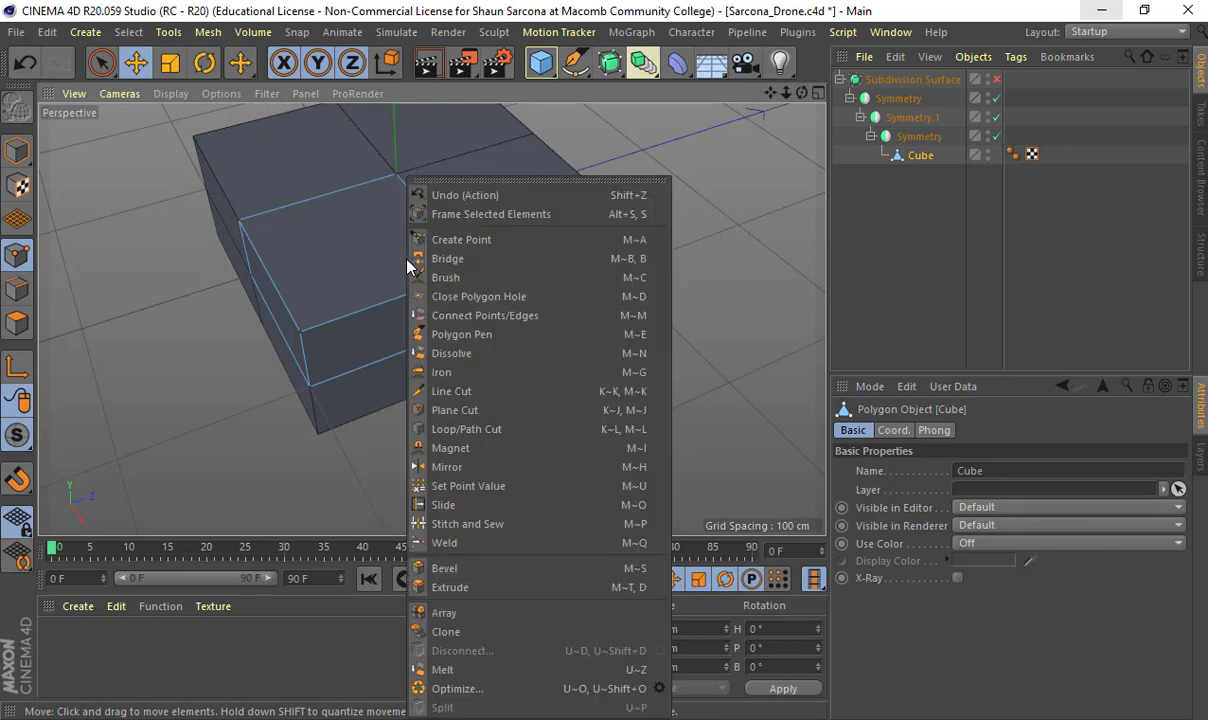
{"action": "left_click", "coordinate": [487, 431]}
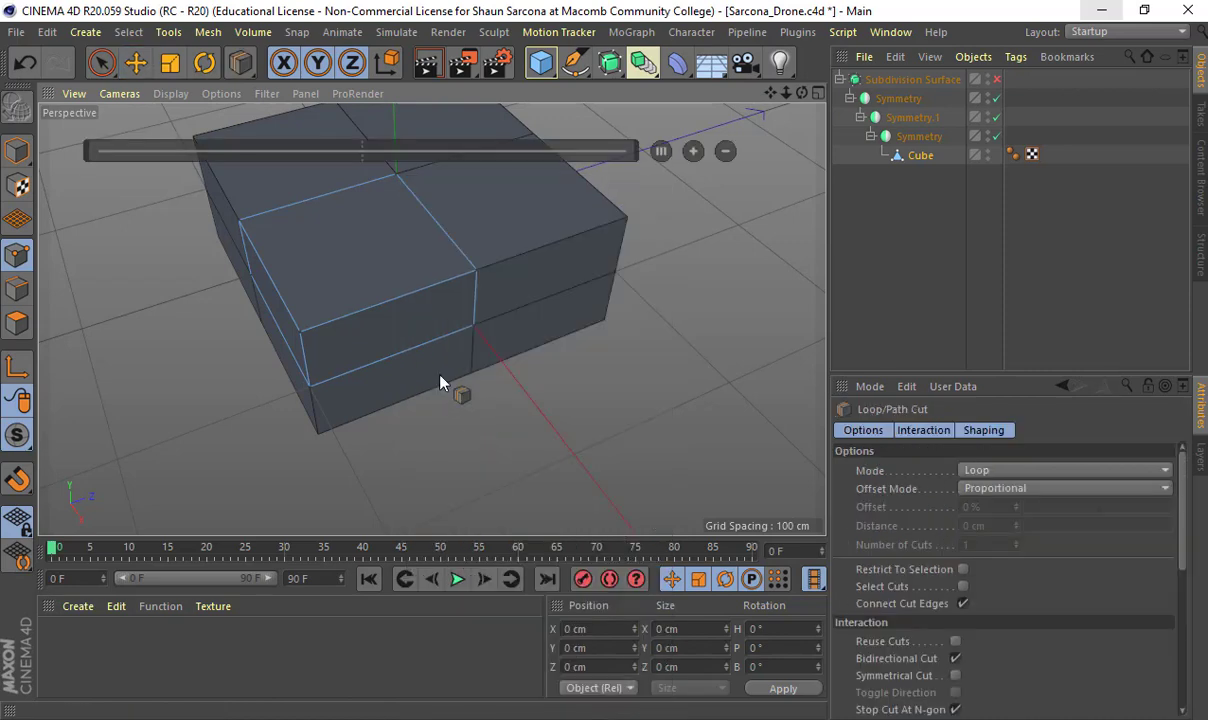
{"action": "left_click", "coordinate": [396, 296]}
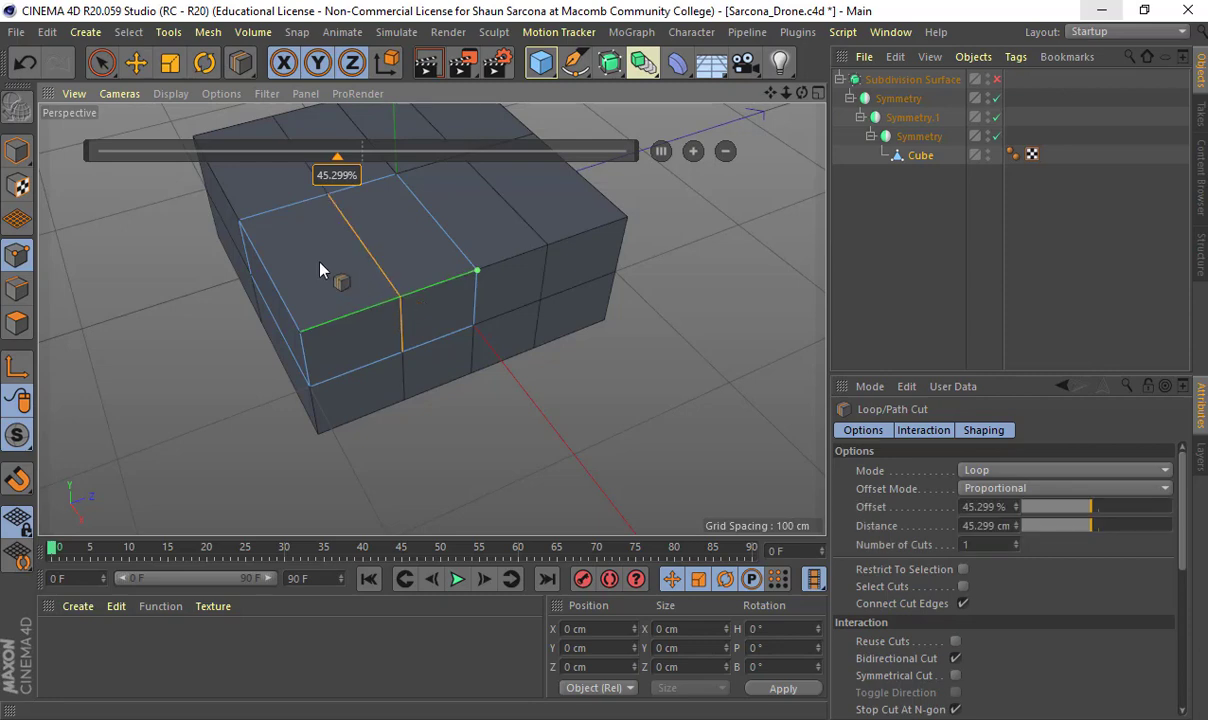
Step: Add a second loop cut perpendicular to the first at a 55.691% offset and return to the Move tool
{"action": "left_click", "coordinate": [265, 261]}
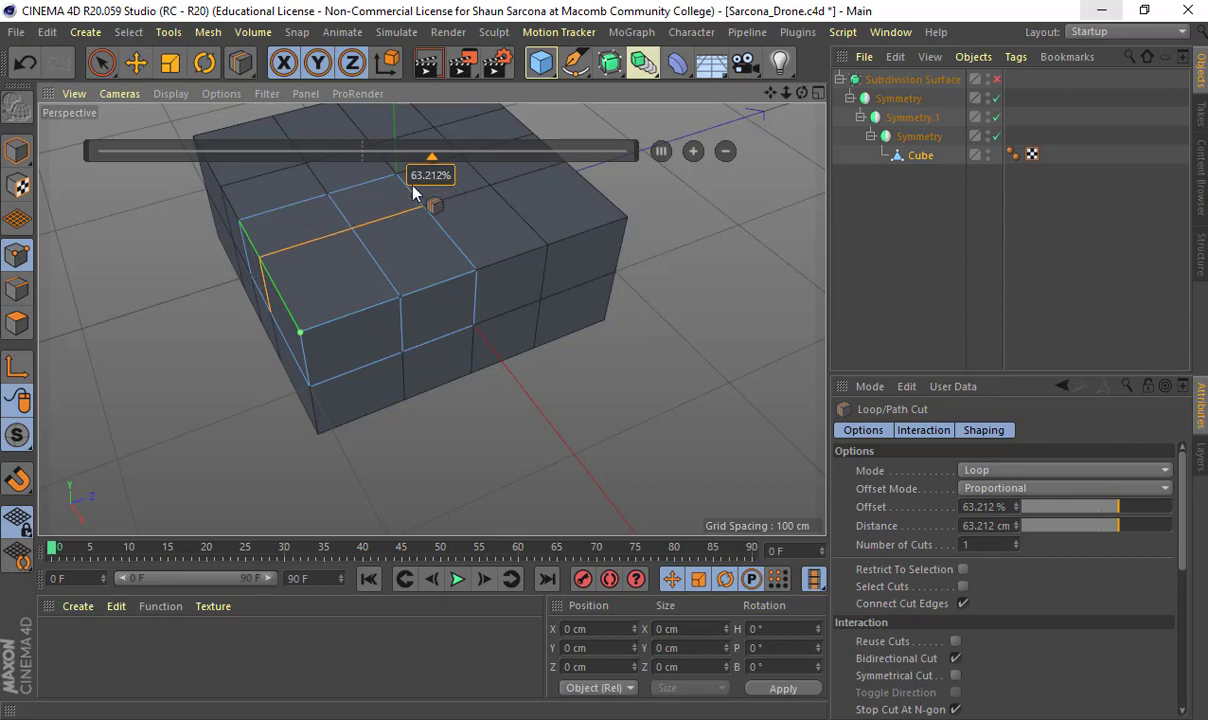
{"action": "left_click_drag", "start_coordinate": [348, 259], "coordinate": [393, 196], "text": "alt"}
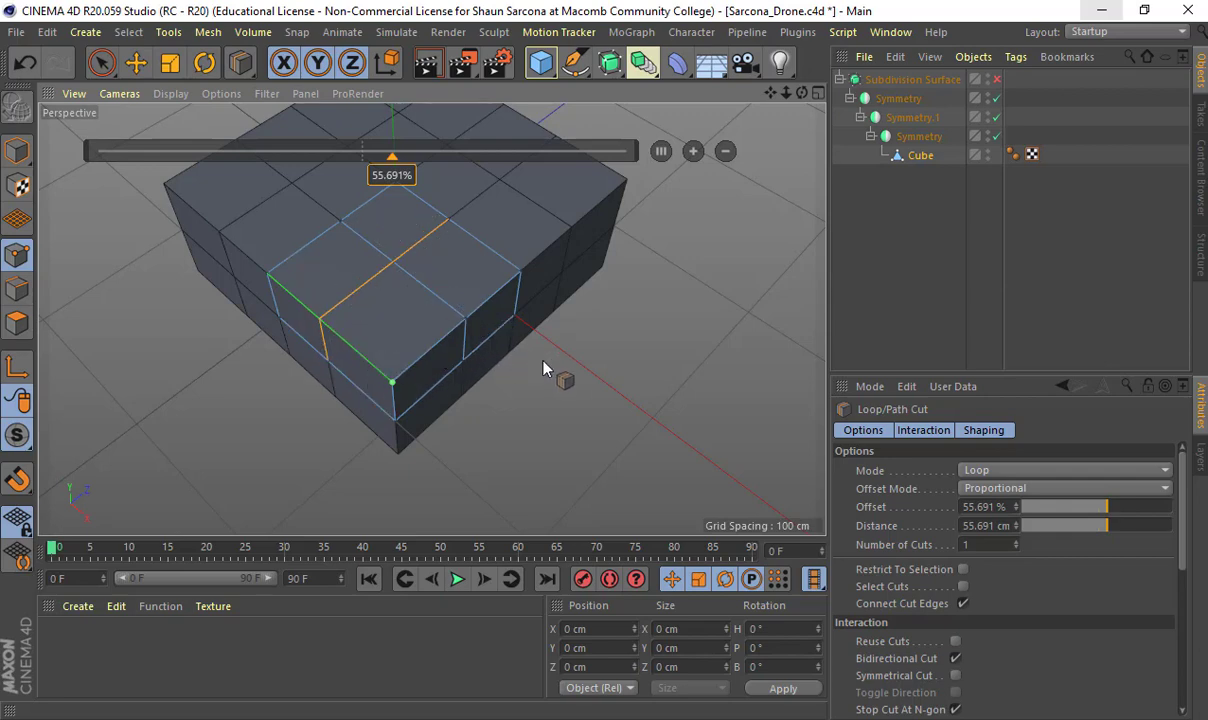
{"action": "key", "text": "e"}
{"action": "left_click_drag", "start_coordinate": [513, 345], "coordinate": [507, 310], "text": "alt"}
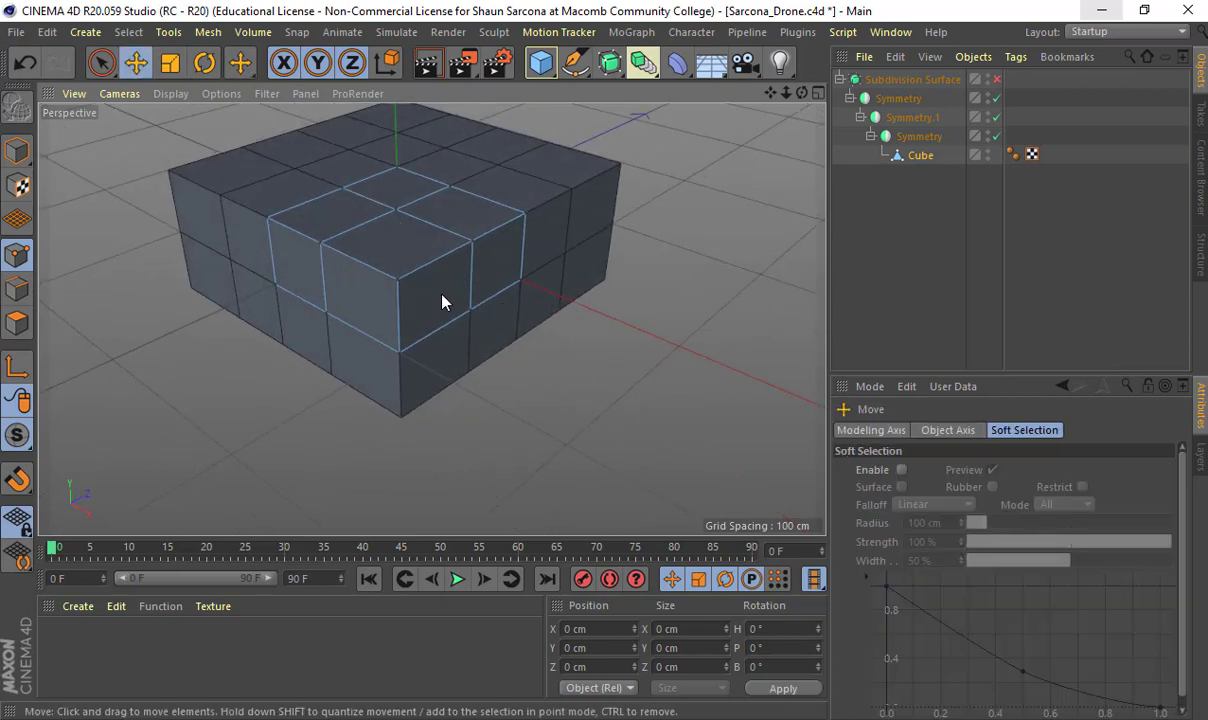
Step: Select the two upper polygons at the front corner of the cube's quarter and extrude them together about 71 cm
{"action": "left_click", "coordinate": [17, 323]}
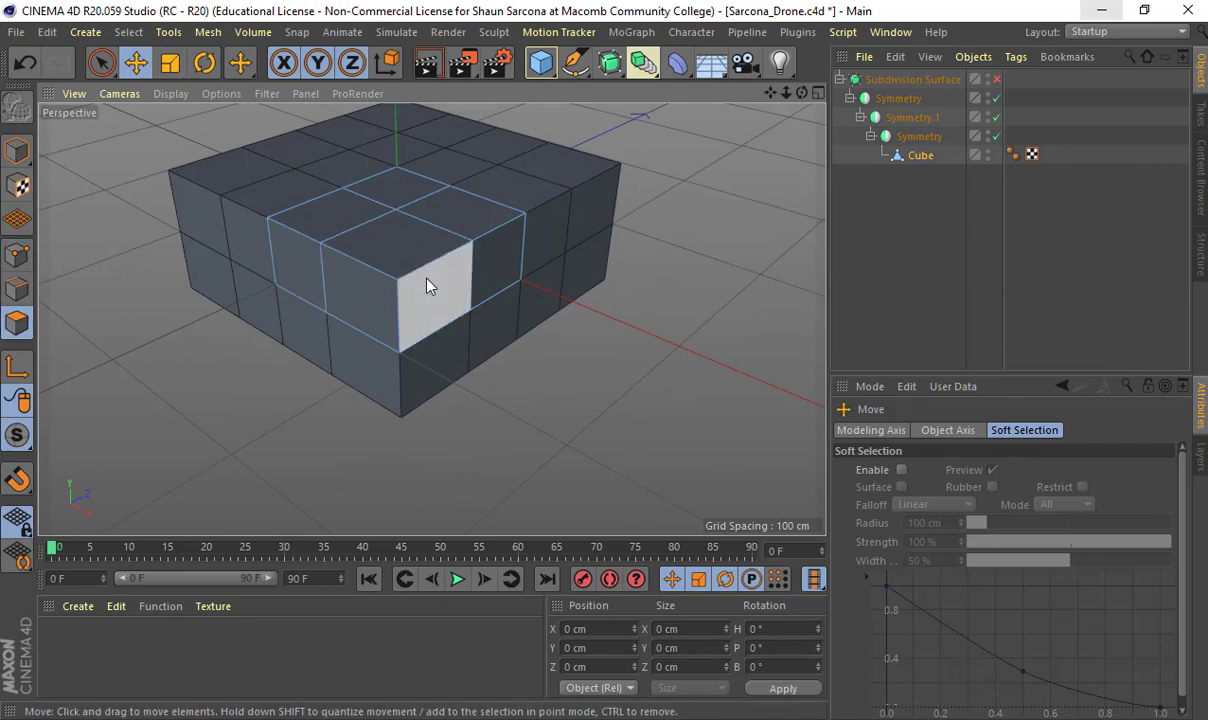
{"action": "left_click", "coordinate": [430, 283]}
{"action": "left_click", "coordinate": [347, 283], "text": "shift"}
{"action": "left_click_drag", "start_coordinate": [668, 356], "coordinate": [681, 358], "text": "alt"}
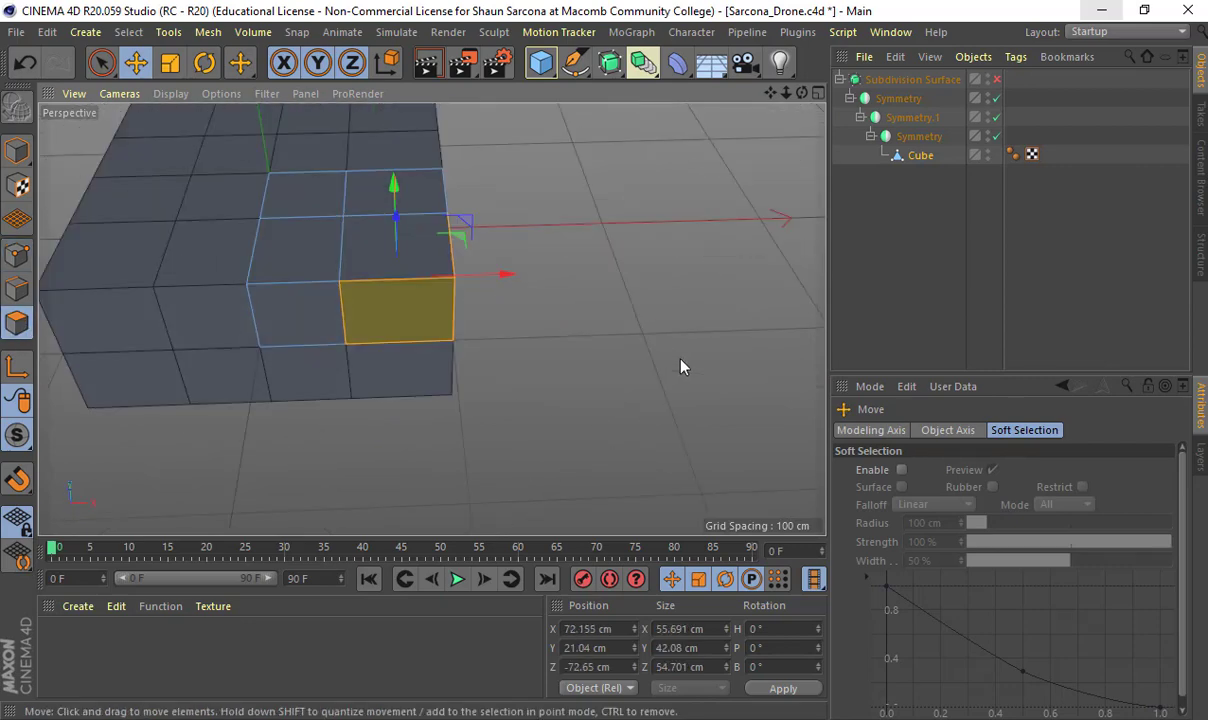
{"action": "right_click", "coordinate": [594, 319]}
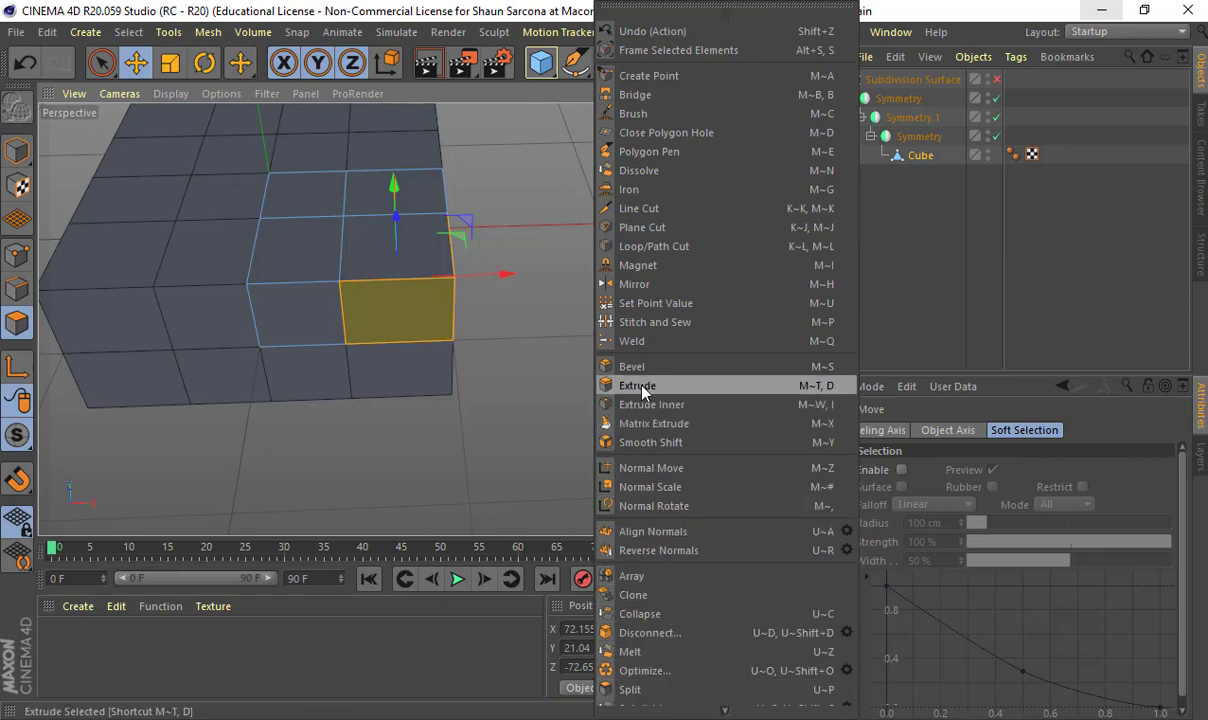
{"action": "left_click", "coordinate": [813, 389]}
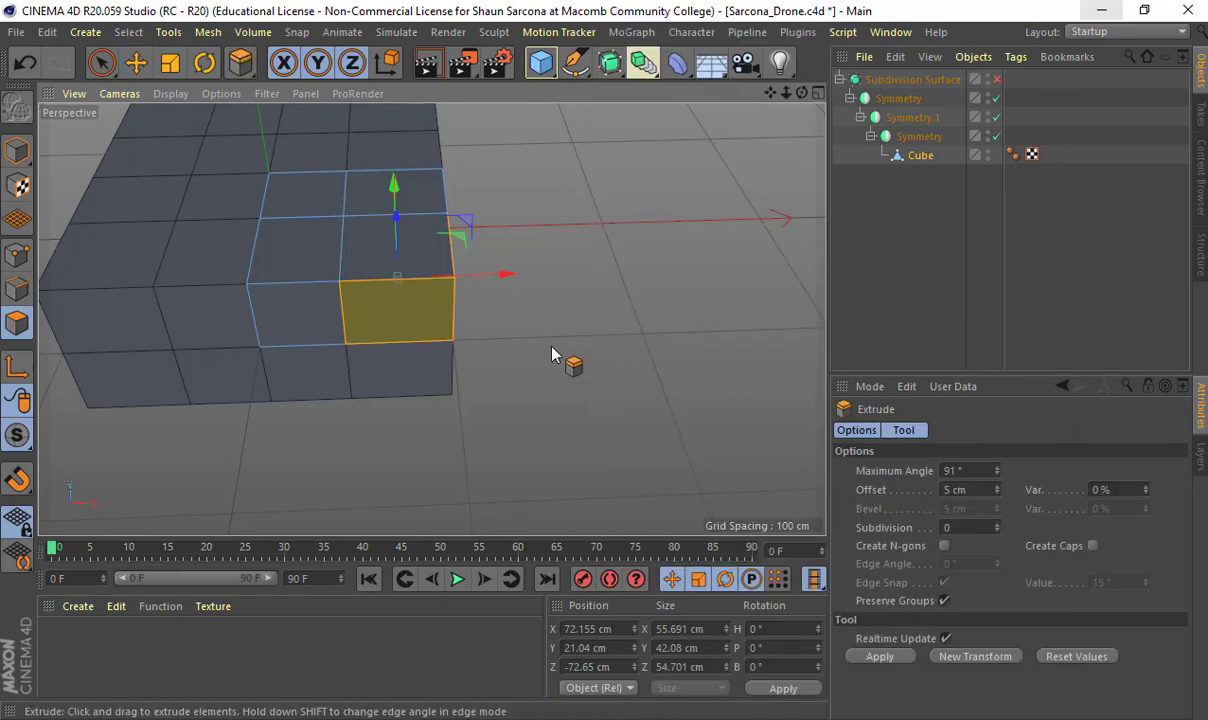
{"action": "left_click_drag", "start_coordinate": [431, 325], "coordinate": [588, 326]}
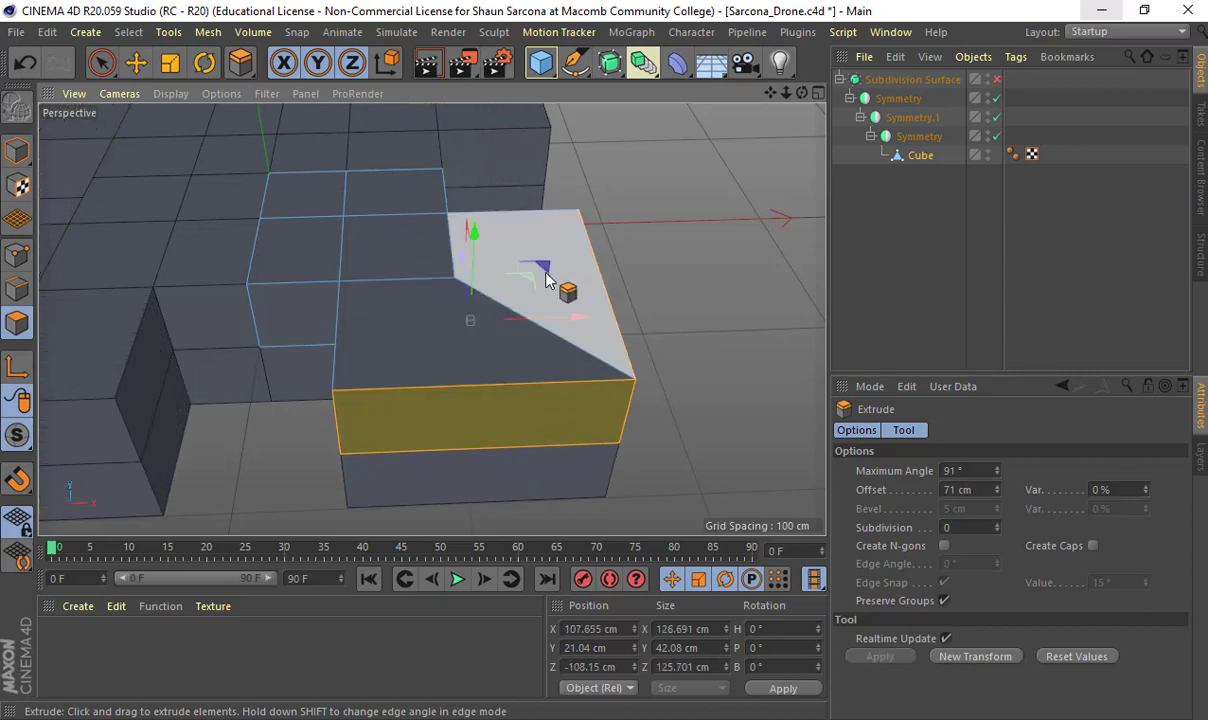
{"action": "left_click_drag", "start_coordinate": [547, 280], "coordinate": [511, 311], "text": "alt"}
{"action": "scroll", "coordinate": [511, 311], "scroll_direction": "down", "scroll_amount": 5}
{"action": "middle_click_drag", "start_coordinate": [435, 300], "coordinate": [308, 312], "text": "alt"}
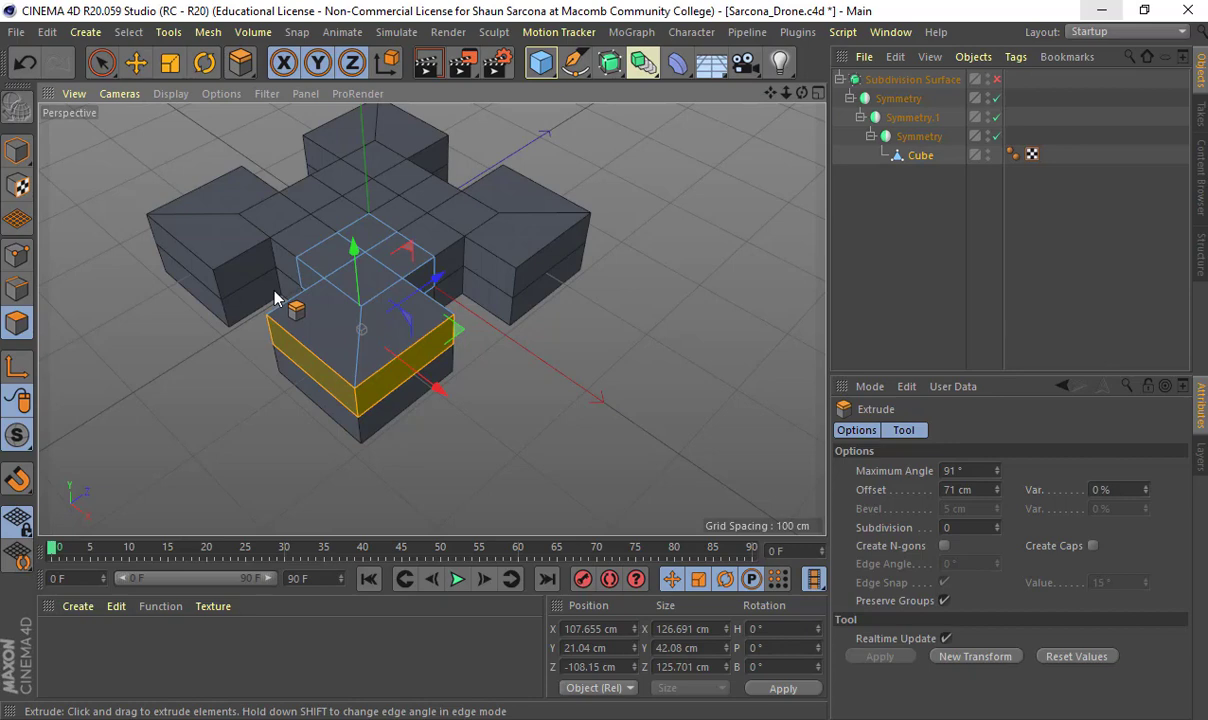
Step: Try the corner extrusion with a 90° maximum angle and Preserve Groups off, restoring 91° and Preserve Groups
{"action": "left_click", "coordinate": [997, 474]}
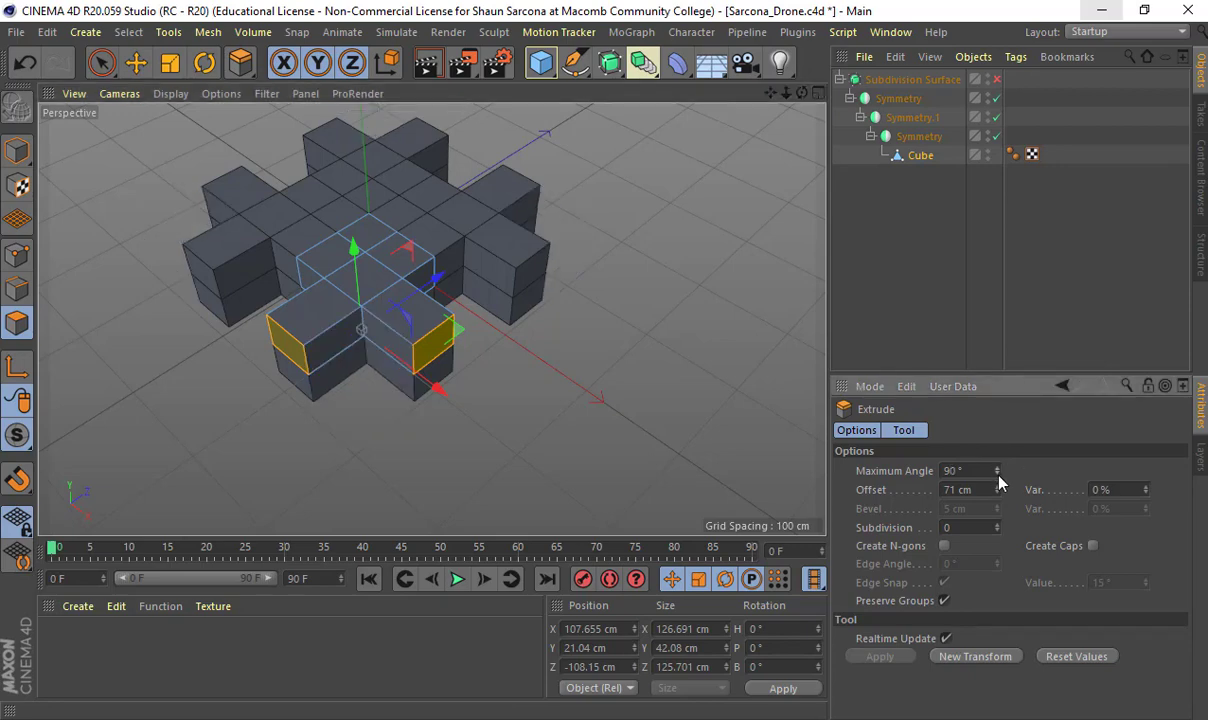
{"action": "left_click", "coordinate": [944, 601]}
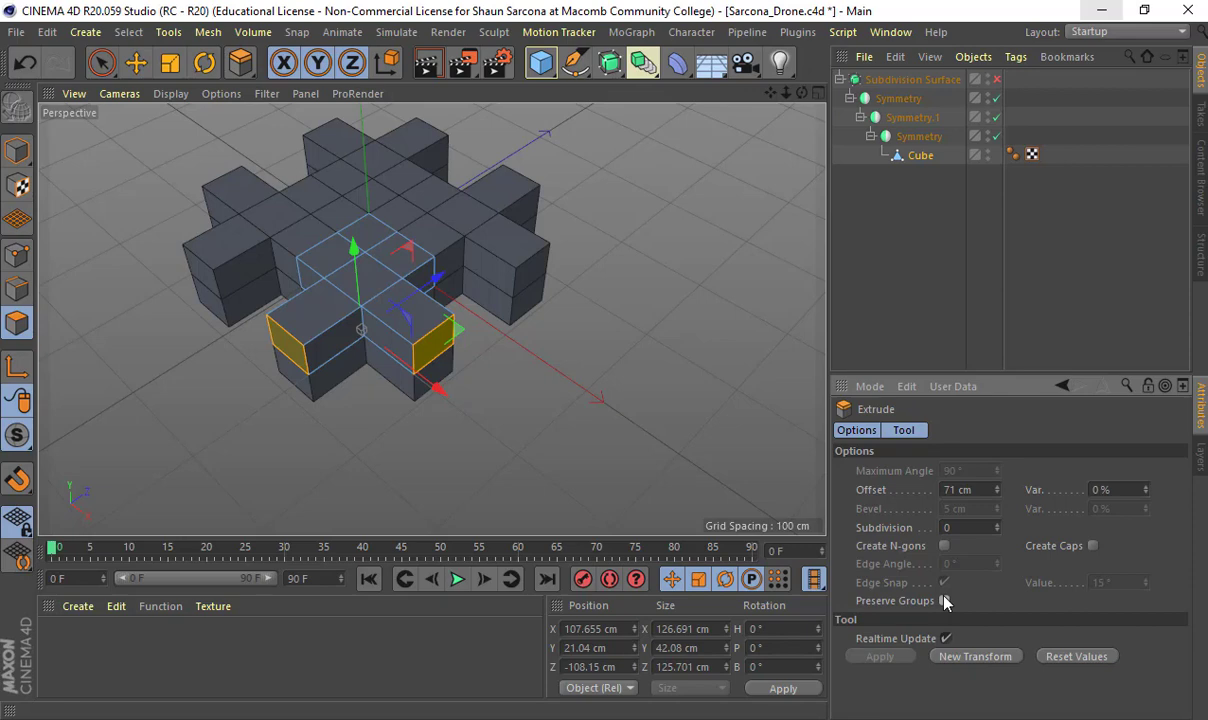
{"action": "left_click", "coordinate": [944, 600]}
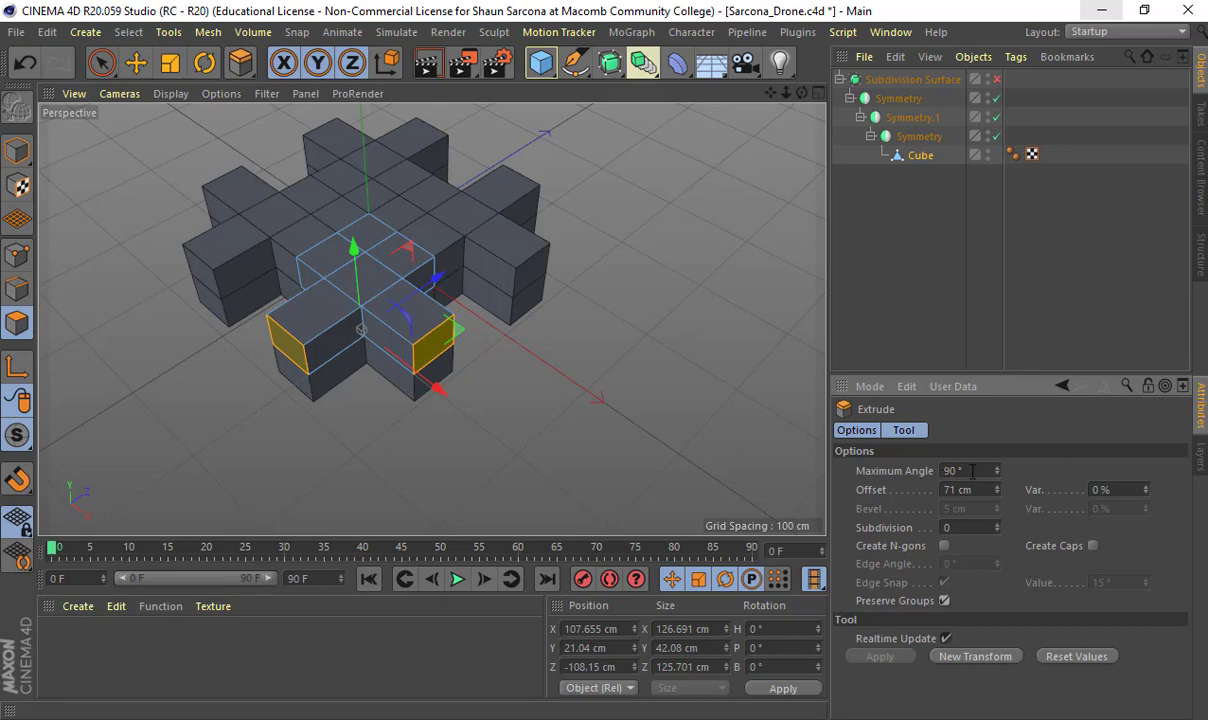
{"action": "left_click_drag", "start_coordinate": [973, 471], "coordinate": [912, 470]}
{"action": "type", "text": "91"}
{"action": "key", "text": "Return"}
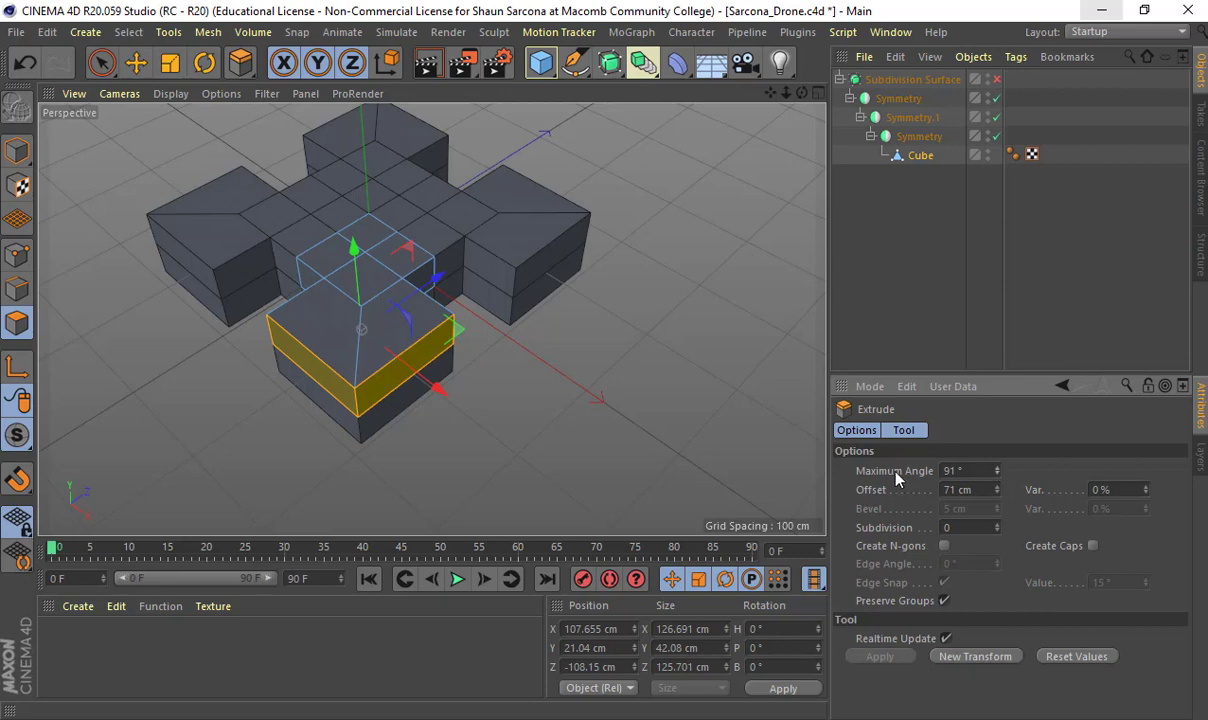
Step: Set the corner extrusion's offset to 10 cm
{"action": "left_click_drag", "start_coordinate": [531, 318], "coordinate": [428, 385], "text": "alt"}
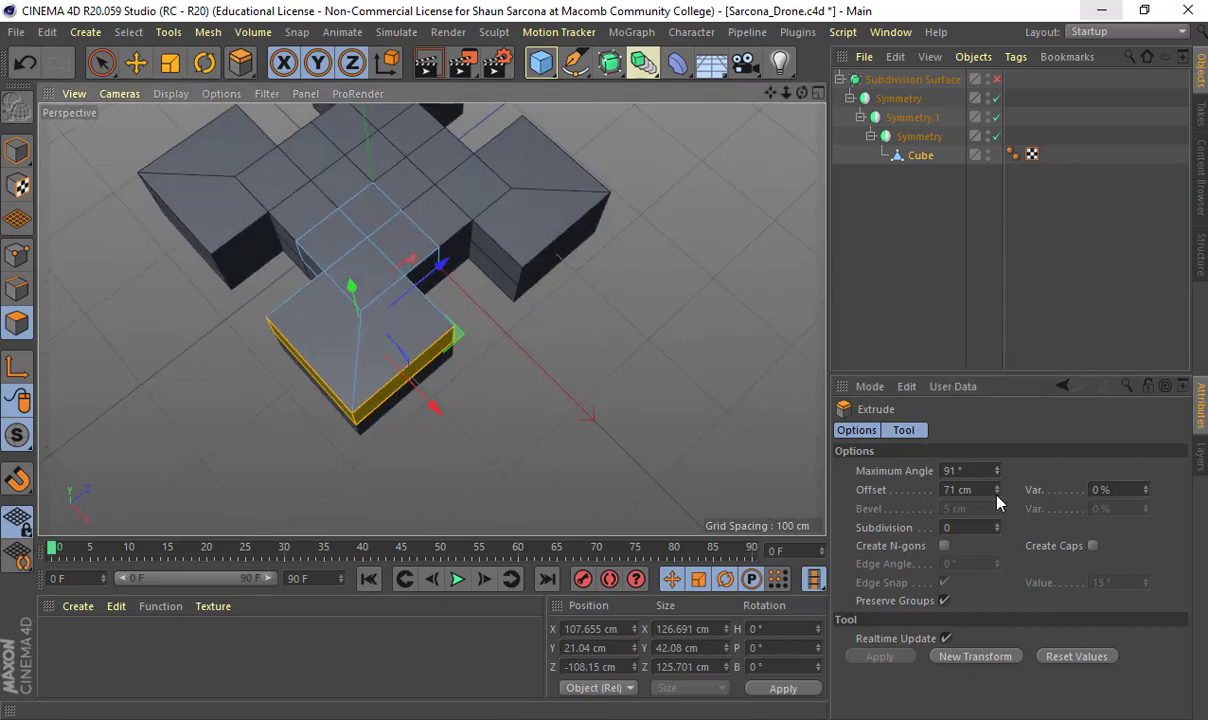
{"action": "left_click_drag", "start_coordinate": [997, 500], "coordinate": [995, 500]}
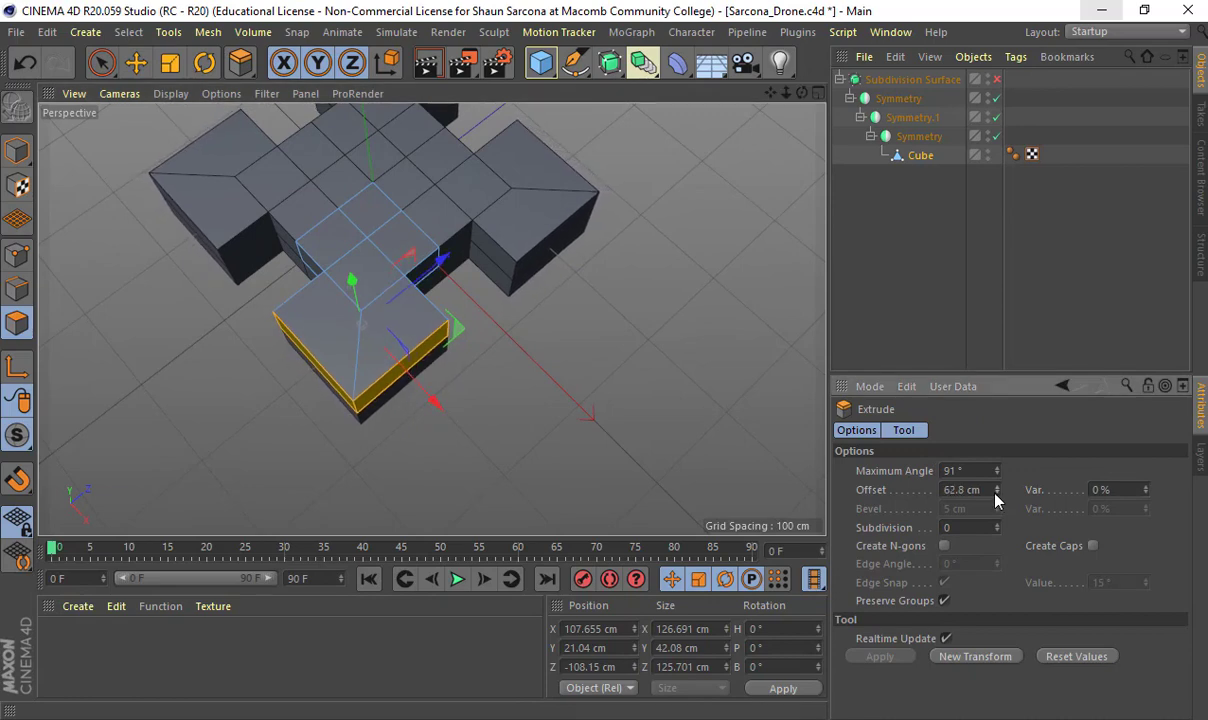
{"action": "left_click", "coordinate": [960, 490]}
{"action": "type", "text": "10"}
{"action": "key", "text": "Return"}
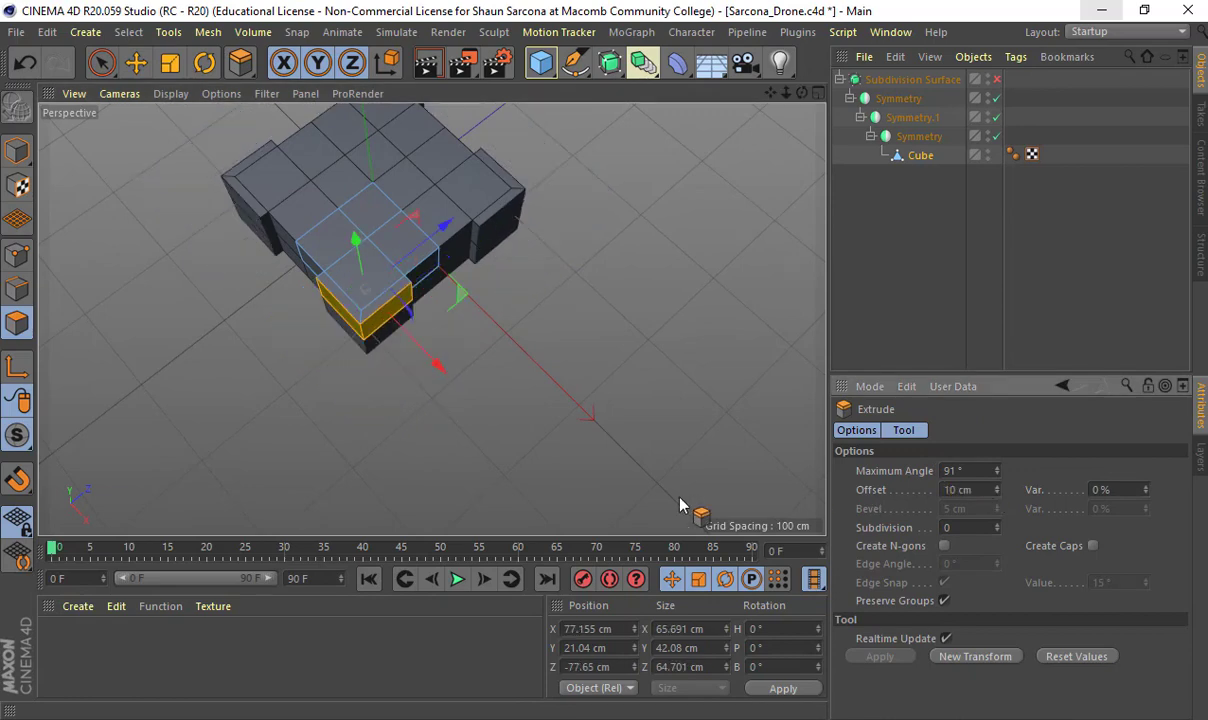
Step: Try a longer corner extrusion of about 157.4 cm and return its offset to 10 cm
{"action": "left_click_drag", "start_coordinate": [440, 370], "coordinate": [530, 376], "text": "alt"}
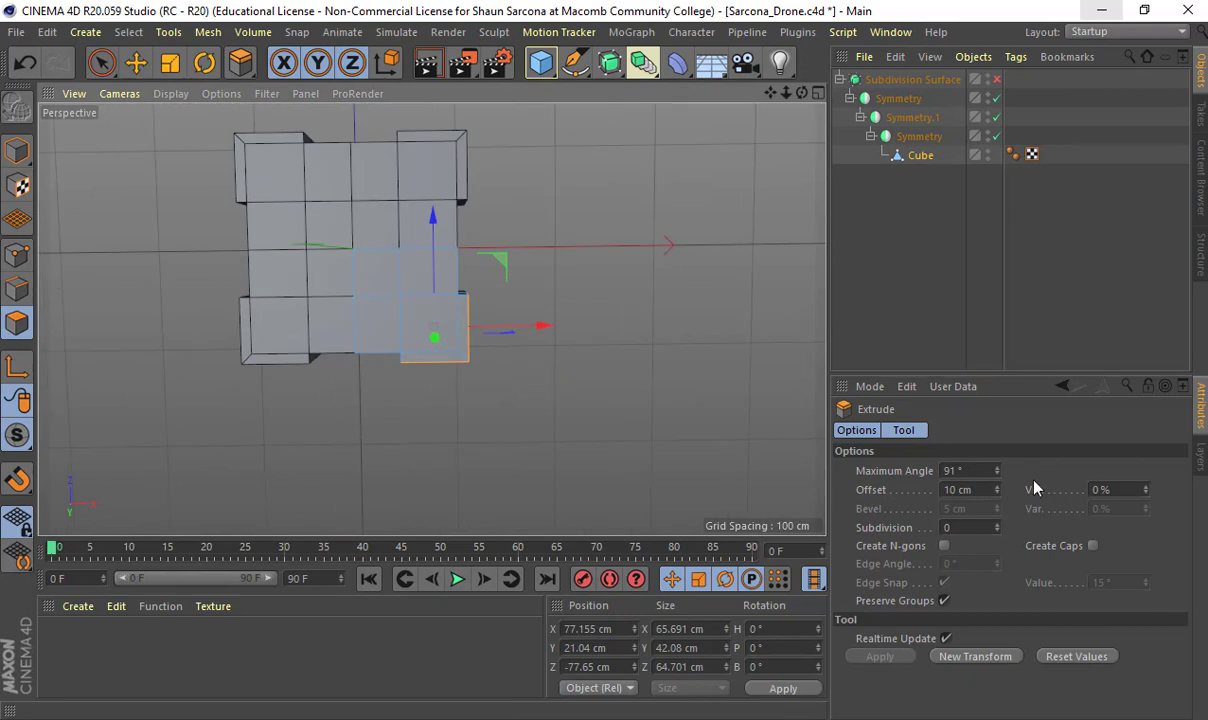
{"action": "left_click_drag", "start_coordinate": [997, 490], "coordinate": [997, 470]}
{"action": "left_click_drag", "start_coordinate": [604, 387], "coordinate": [727, 387]}
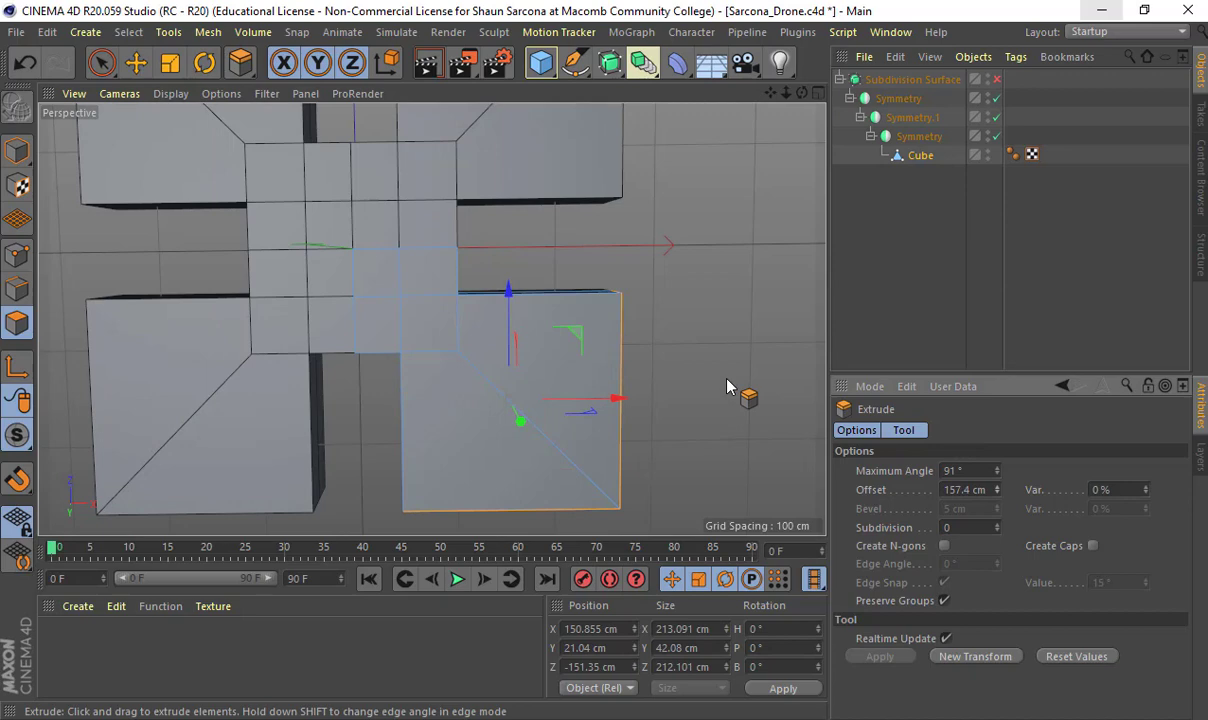
{"action": "double_click", "coordinate": [965, 489]}
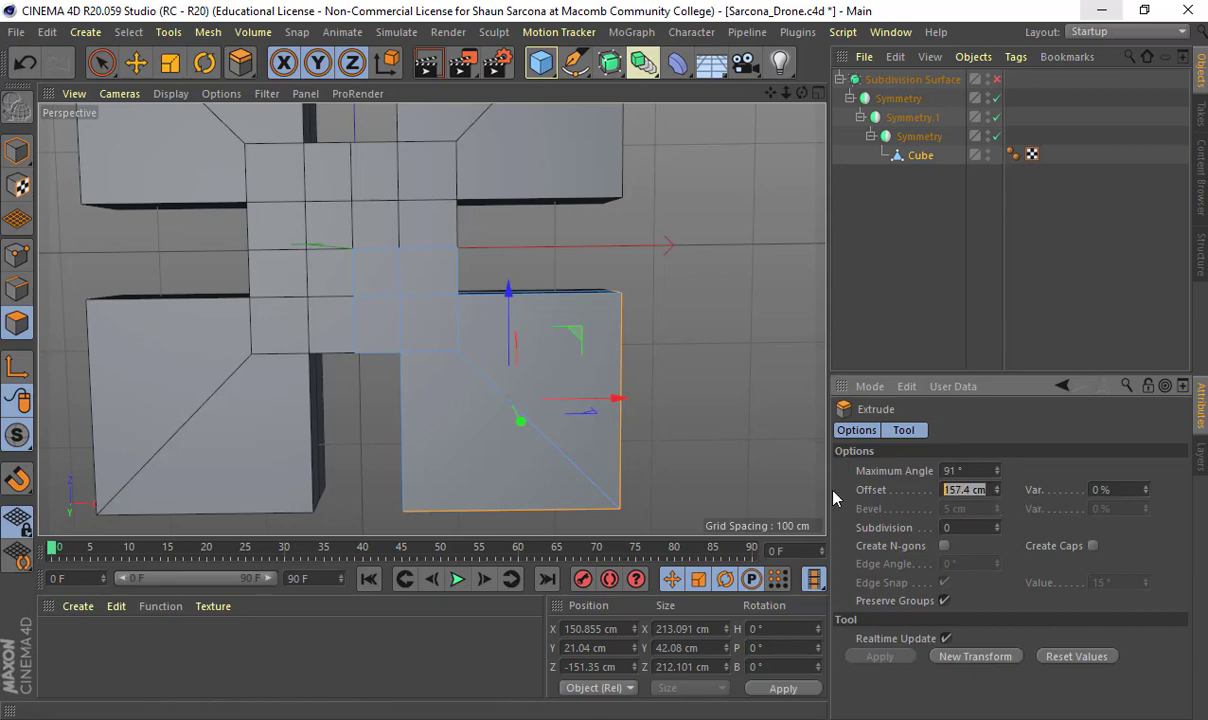
{"action": "type", "text": "10"}
{"action": "key", "text": "Return"}
Step: Move the extruded corner faces diagonally outward in the horizontal plane to about X 265.6 cm and Z -279.5 cm, forming long arms
{"action": "left_click_drag", "start_coordinate": [553, 426], "coordinate": [602, 309], "text": "alt"}
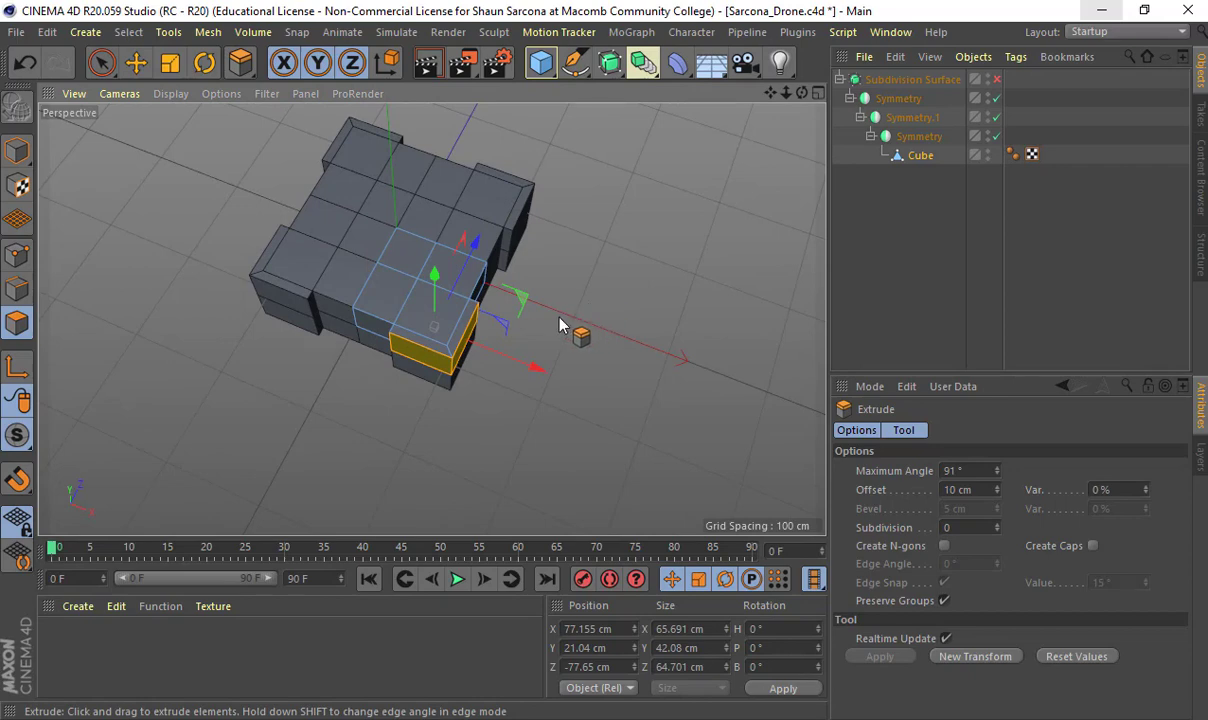
{"action": "key", "text": "e"}
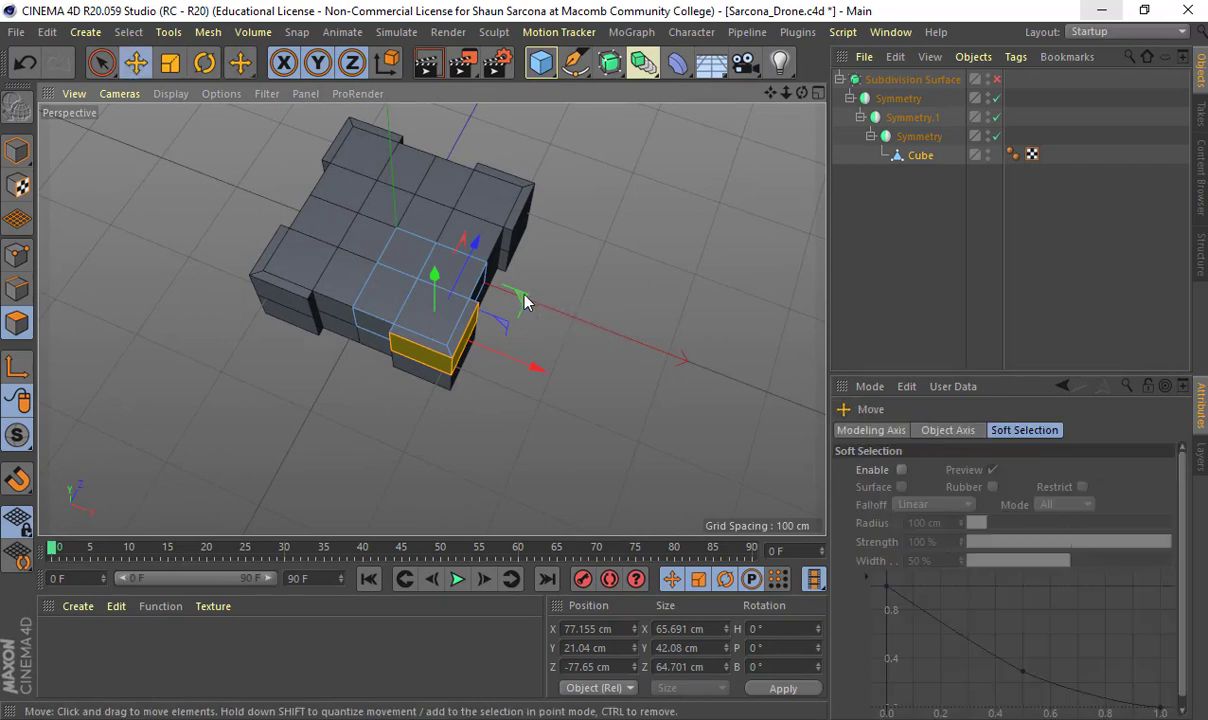
{"action": "left_click_drag", "start_coordinate": [495, 277], "coordinate": [528, 140]}
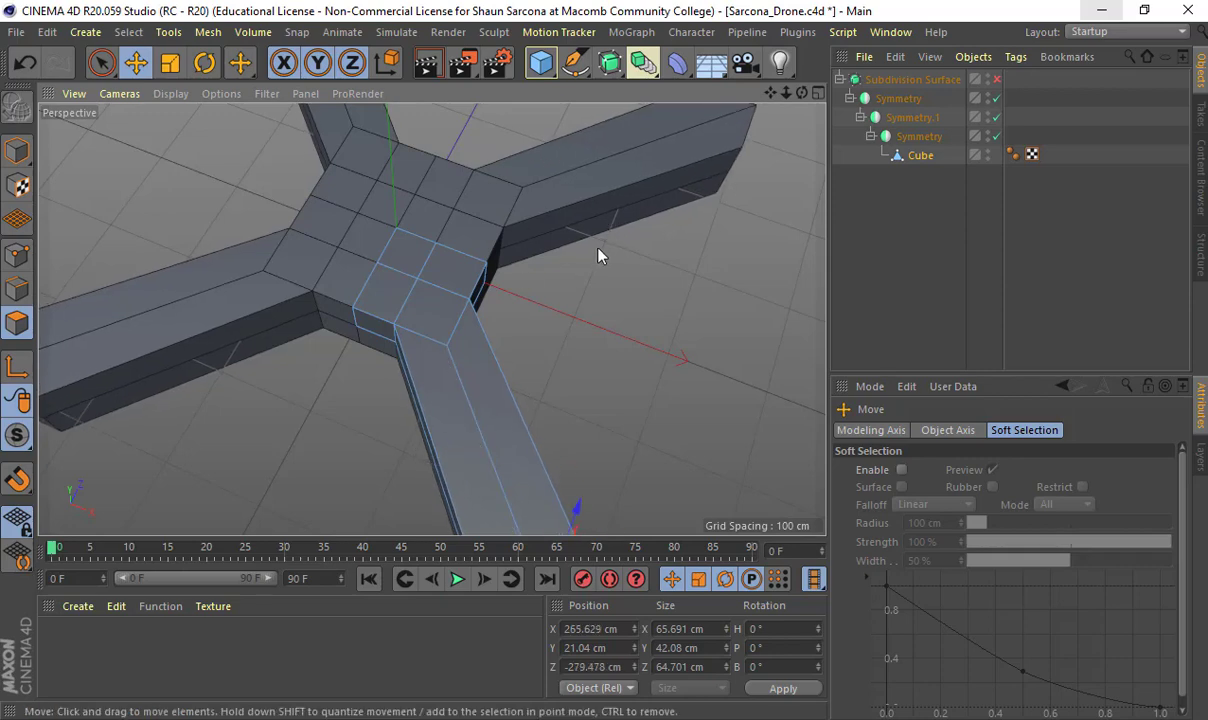
{"action": "right_click_drag", "start_coordinate": [611, 249], "coordinate": [540, 263], "text": "alt"}
{"action": "left_click_drag", "start_coordinate": [540, 263], "coordinate": [602, 165], "text": "alt"}
{"action": "middle_click_drag", "start_coordinate": [584, 238], "coordinate": [557, 207], "text": "alt"}
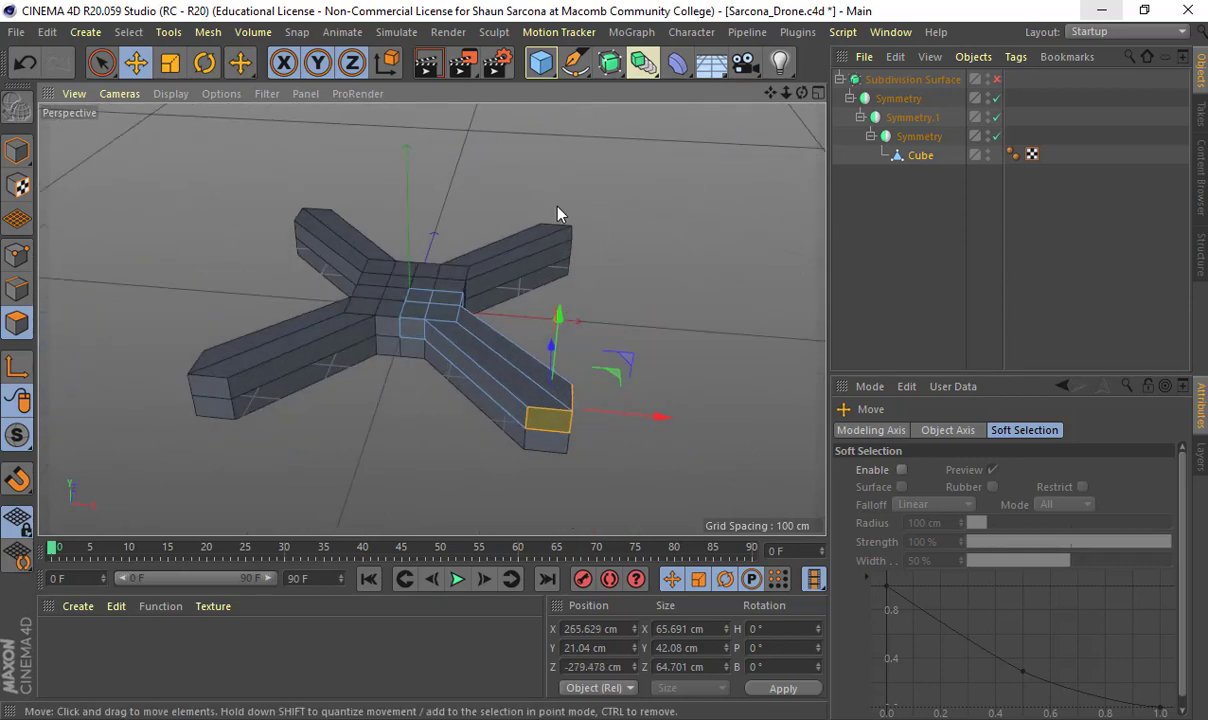
Step: Undo the last stray change and reposition the arm's end faces at about X 275.8 cm and Z -342.6 cm
{"action": "left_click_drag", "start_coordinate": [577, 242], "coordinate": [556, 190], "text": "alt"}
{"action": "key", "text": "ctrl+z"}
{"action": "left_click_drag", "start_coordinate": [596, 235], "coordinate": [628, 359], "text": "alt"}
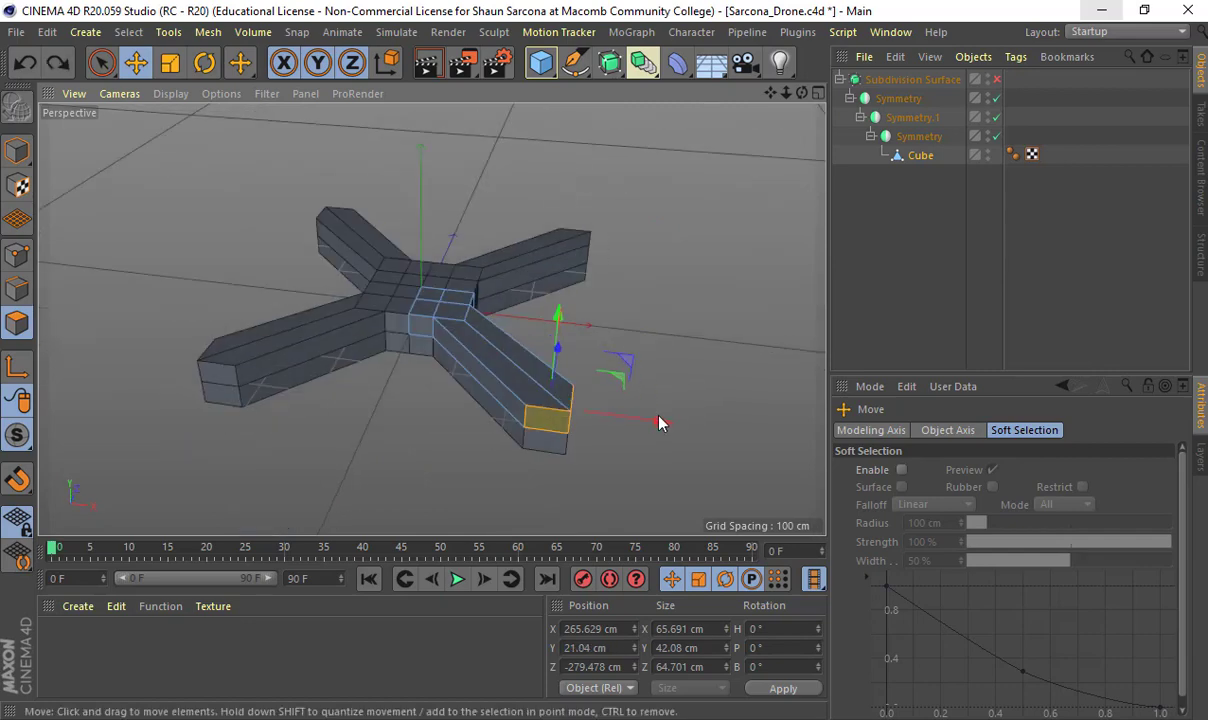
{"action": "left_click_drag", "start_coordinate": [655, 421], "coordinate": [581, 354]}
{"action": "left_click_drag", "start_coordinate": [751, 386], "coordinate": [592, 356], "text": "alt"}
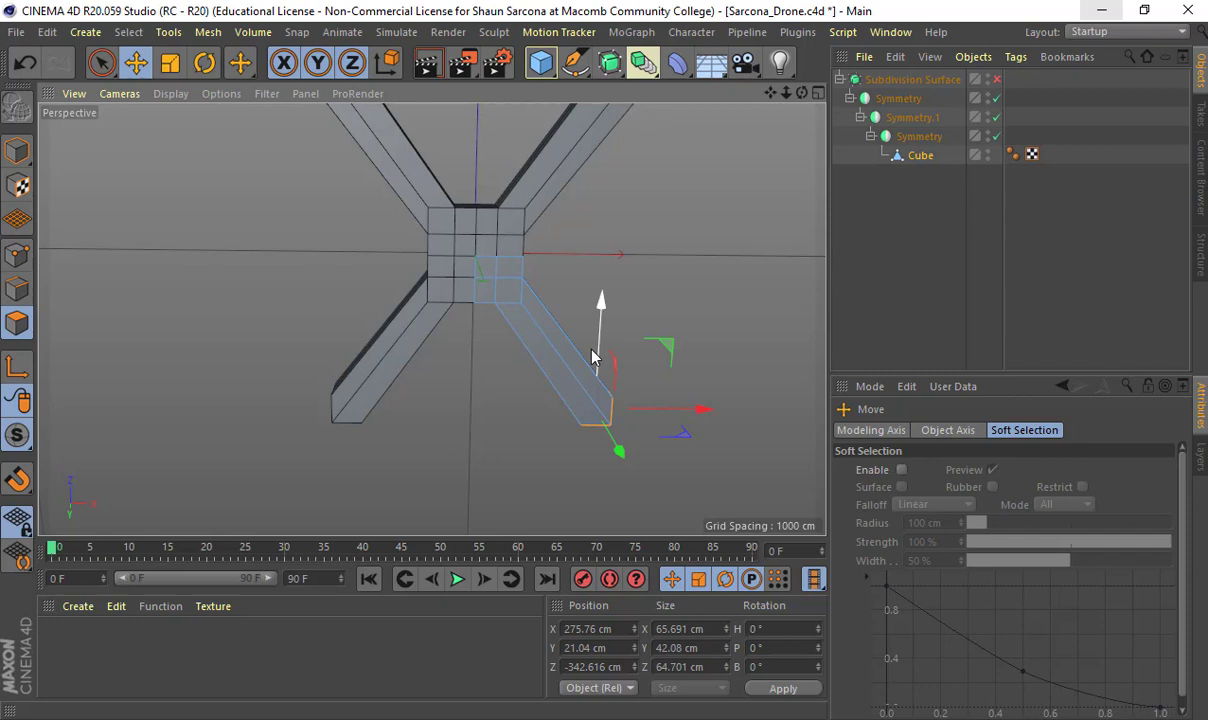
Step: Switch to the Top view in Points mode and set up Rectangle Selection with Tolerant Selection enabled
{"action": "middle_click", "coordinate": [405, 338]}
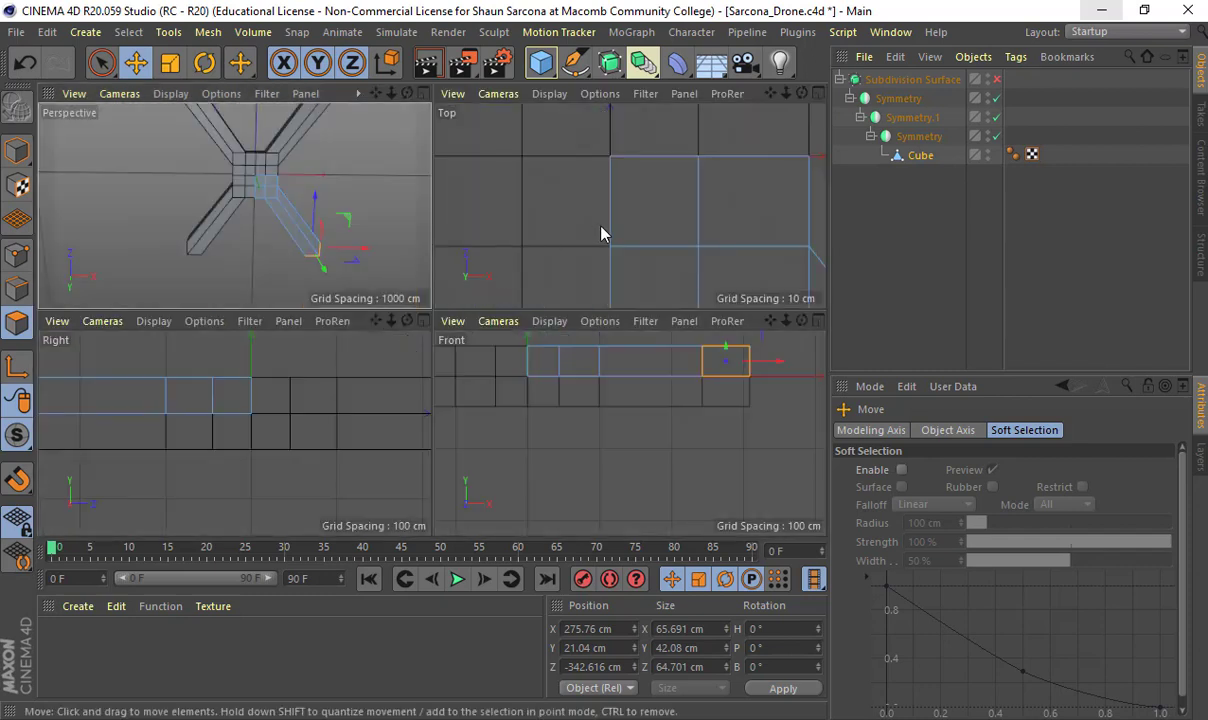
{"action": "middle_click", "coordinate": [600, 235]}
{"action": "scroll", "coordinate": [583, 260], "scroll_direction": "down", "scroll_amount": 10}
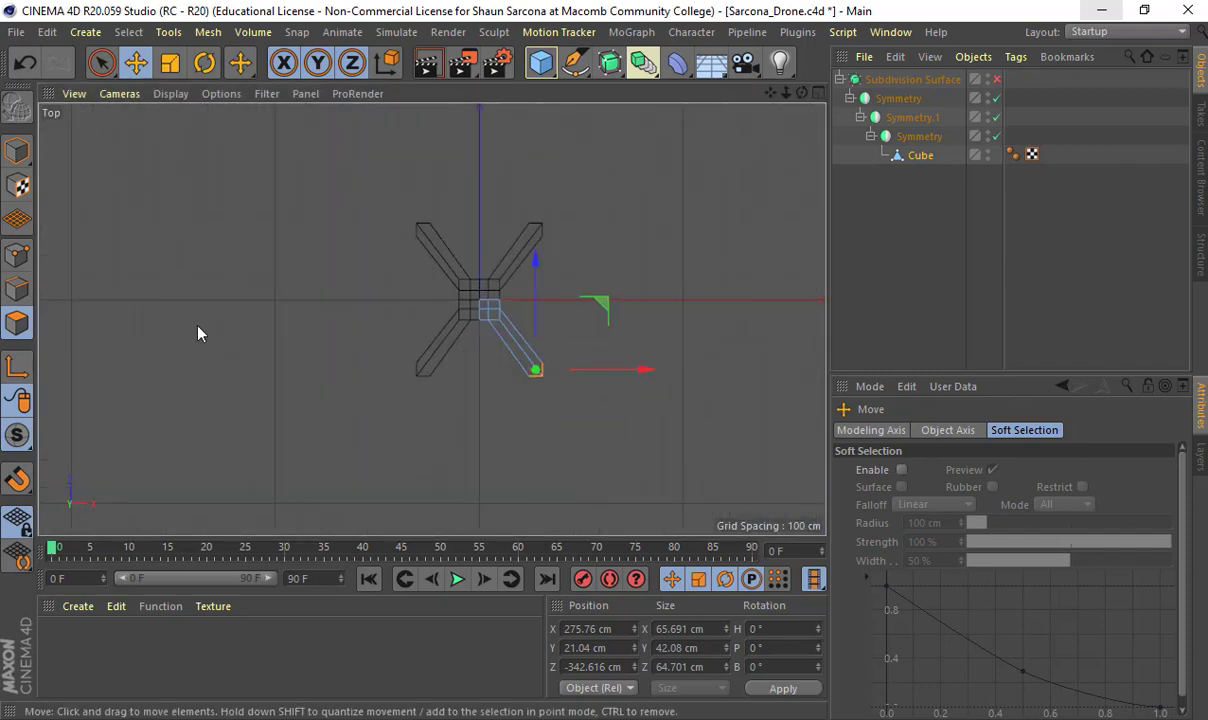
{"action": "left_click", "coordinate": [20, 258]}
{"action": "left_click_drag", "start_coordinate": [100, 62], "coordinate": [208, 124]}
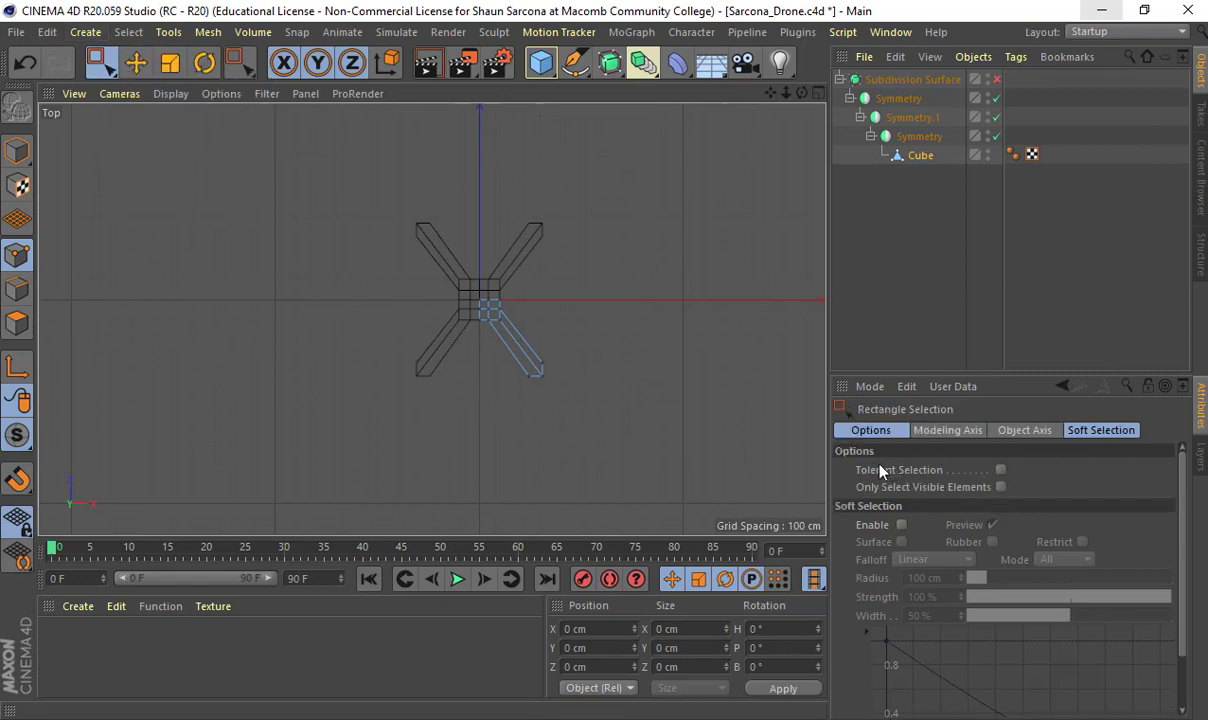
{"action": "left_click", "coordinate": [999, 469]}
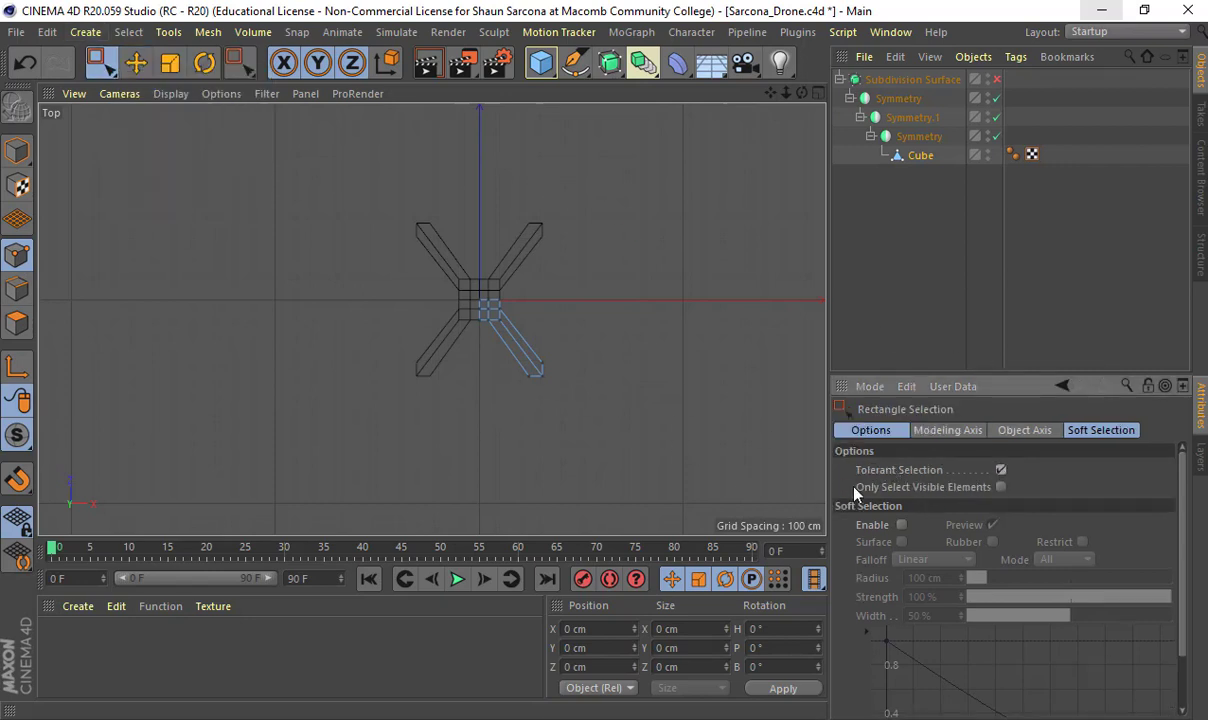
Step: Select the quarter's arm points plus its two outer body rows and move them along Z to about -310 cm, lengthening the body
{"action": "scroll", "coordinate": [603, 353], "scroll_direction": "up", "scroll_amount": 3}
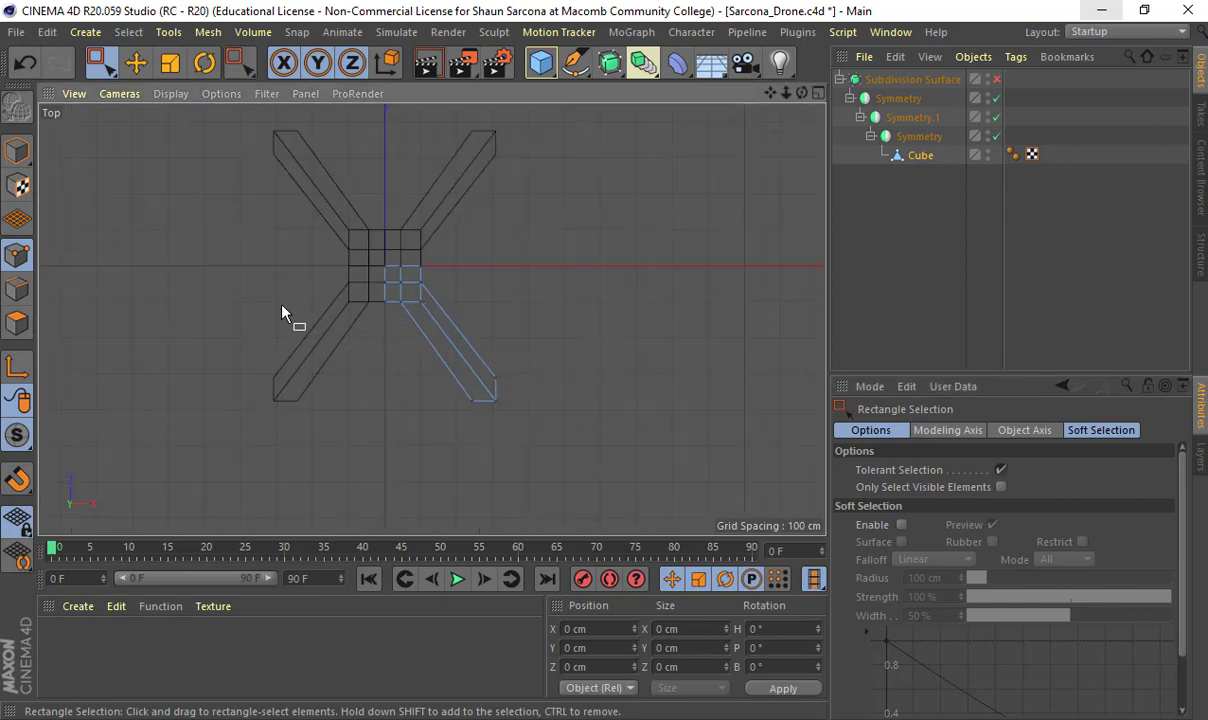
{"action": "left_click_drag", "start_coordinate": [210, 285], "coordinate": [605, 478]}
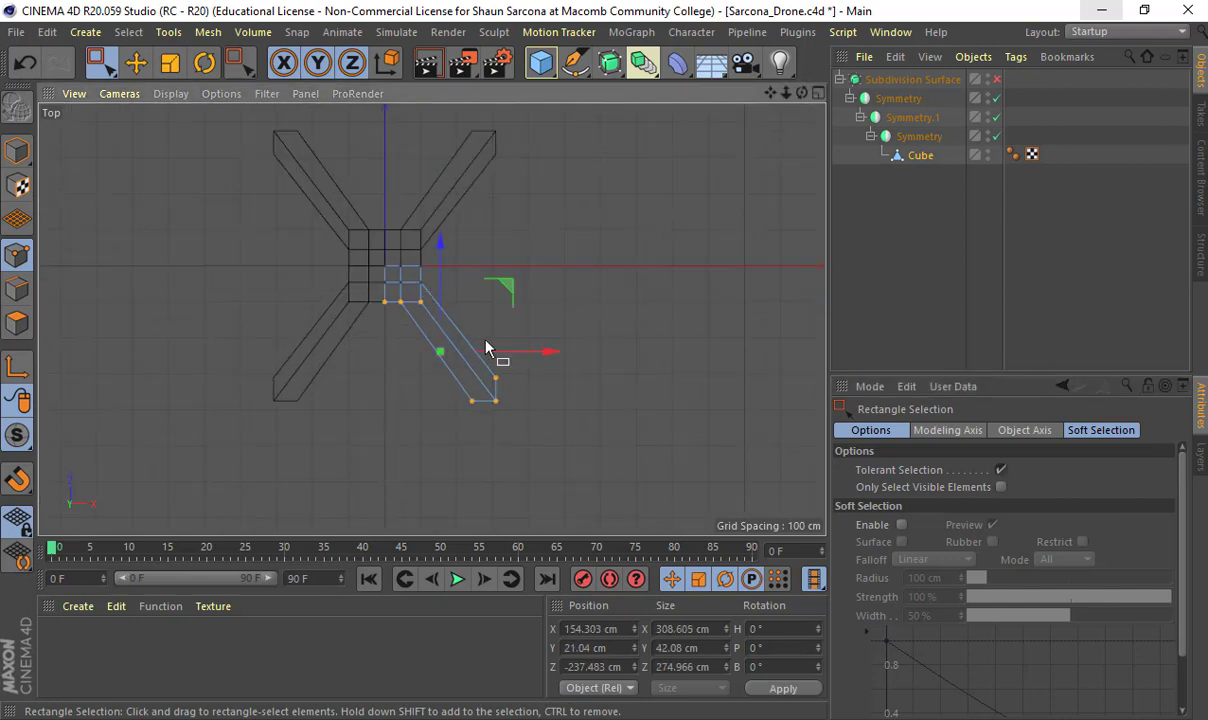
{"action": "left_click_drag", "start_coordinate": [373, 276], "coordinate": [428, 288], "text": "shift"}
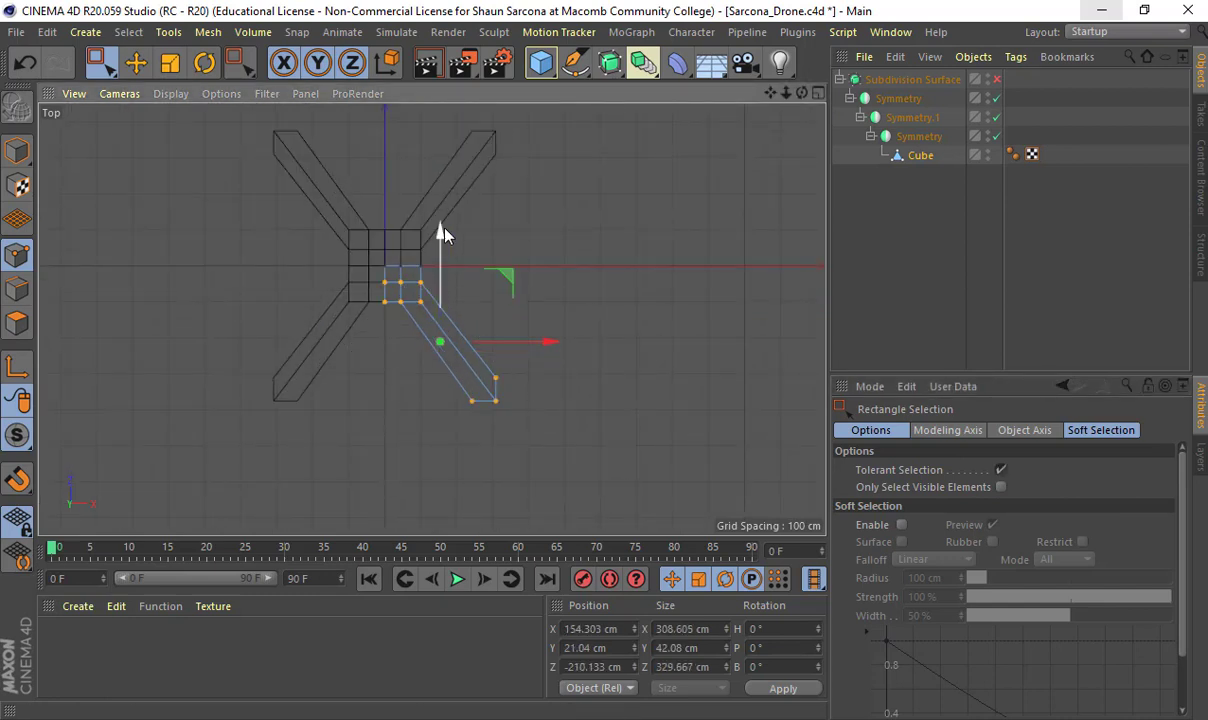
{"action": "left_click_drag", "start_coordinate": [440, 237], "coordinate": [447, 278]}
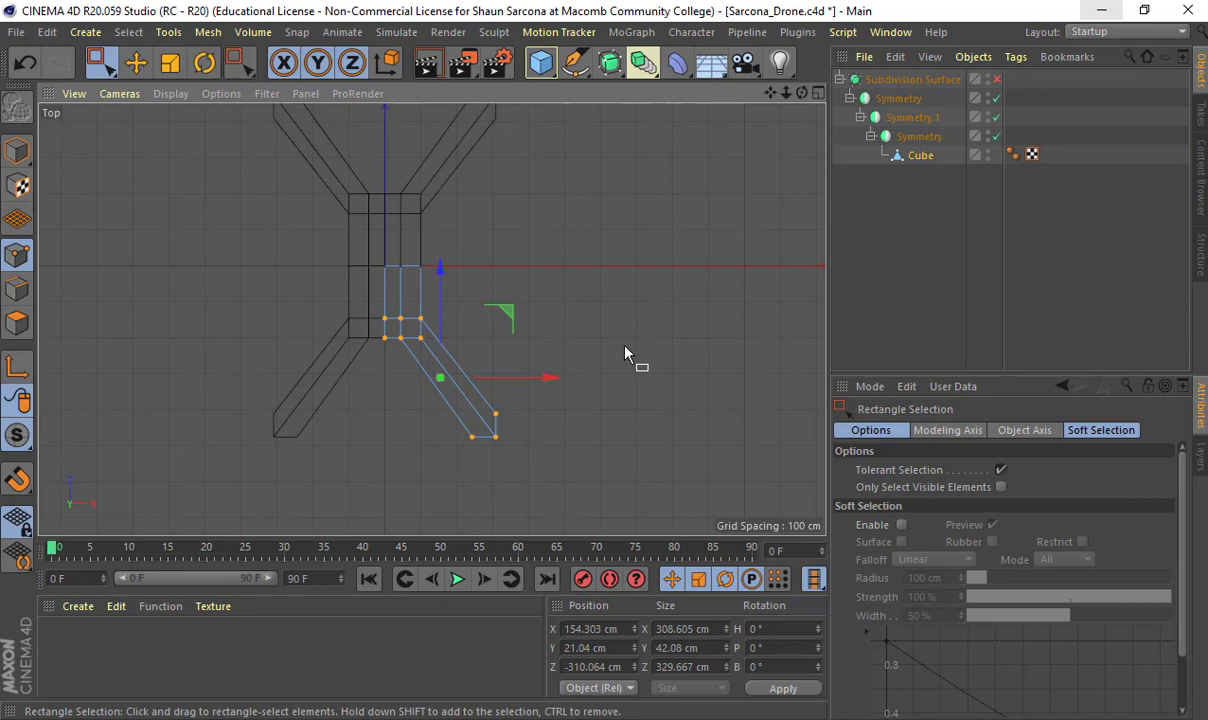
Step: Enable the Subdivision Surface in the Perspective view and switch to Model mode to see the smoothed drone body
{"action": "middle_click", "coordinate": [625, 352]}
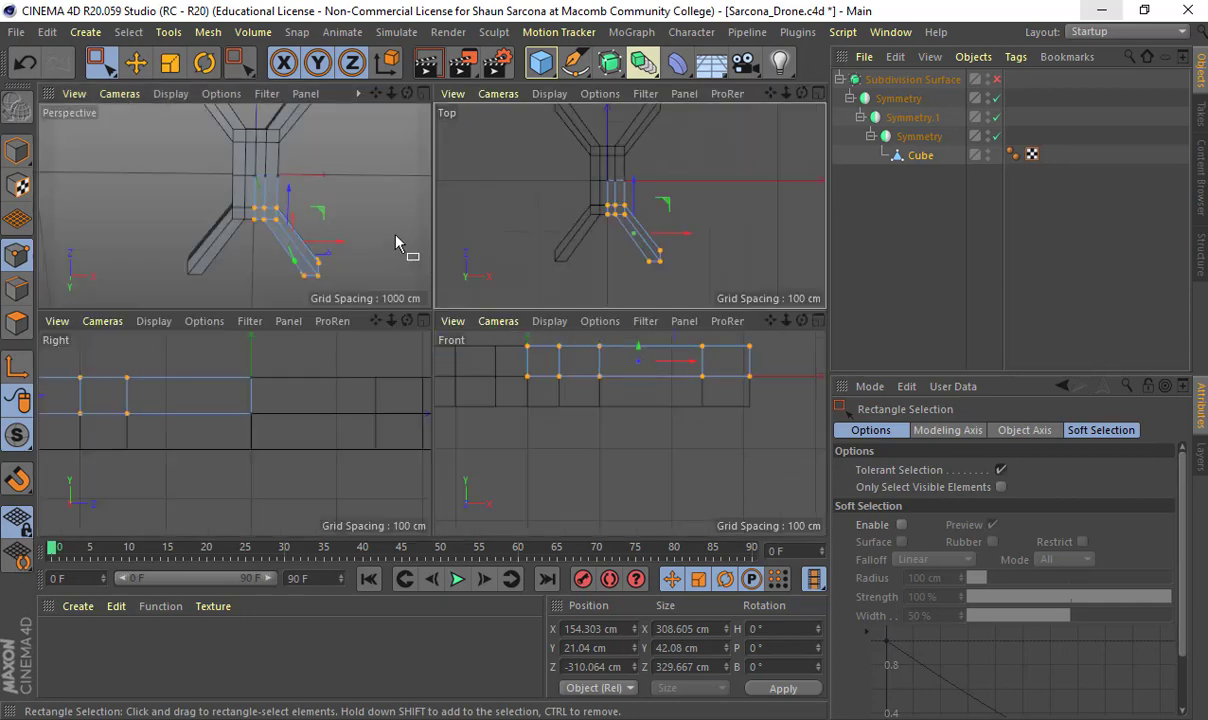
{"action": "middle_click", "coordinate": [373, 221]}
{"action": "left_click_drag", "start_coordinate": [533, 198], "coordinate": [600, 335], "text": "alt"}
{"action": "middle_click_drag", "start_coordinate": [600, 335], "coordinate": [453, 243], "text": "alt"}
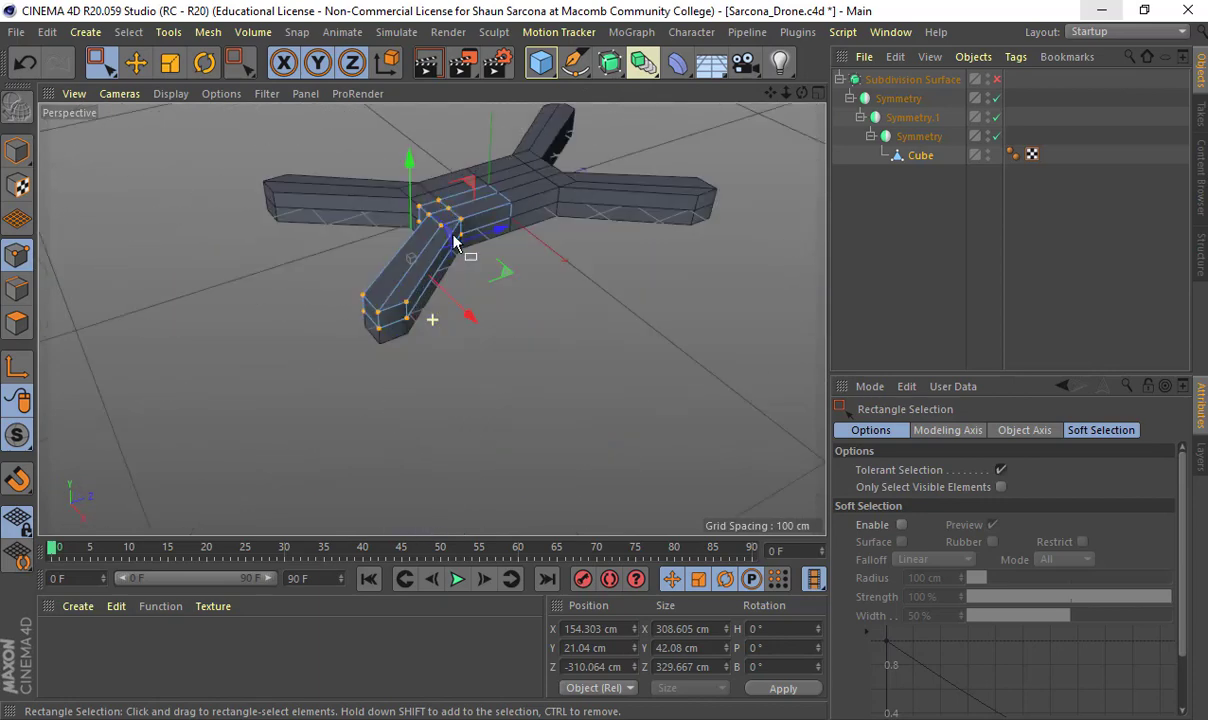
{"action": "right_click_drag", "start_coordinate": [453, 243], "coordinate": [545, 262], "text": "alt"}
{"action": "left_click_drag", "start_coordinate": [545, 262], "coordinate": [471, 253], "text": "alt"}
{"action": "left_click_drag", "start_coordinate": [358, 237], "coordinate": [673, 291], "text": "alt"}
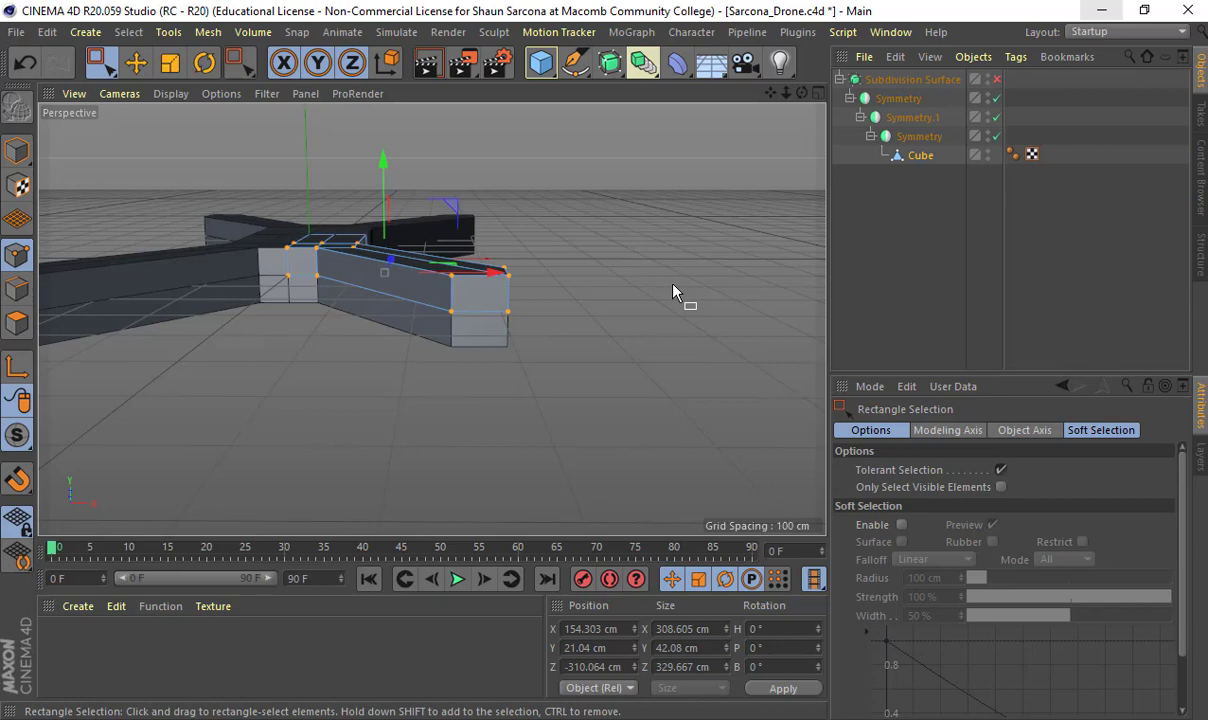
{"action": "left_click", "coordinate": [997, 80]}
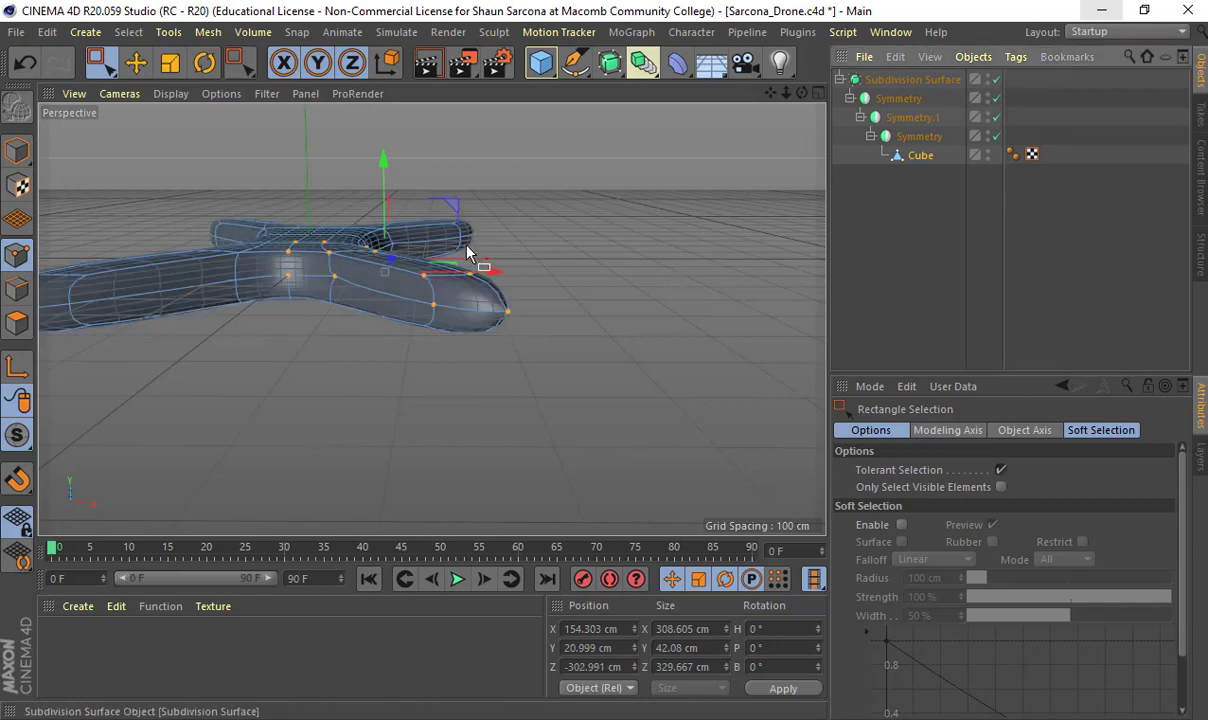
{"action": "left_click", "coordinate": [18, 152]}
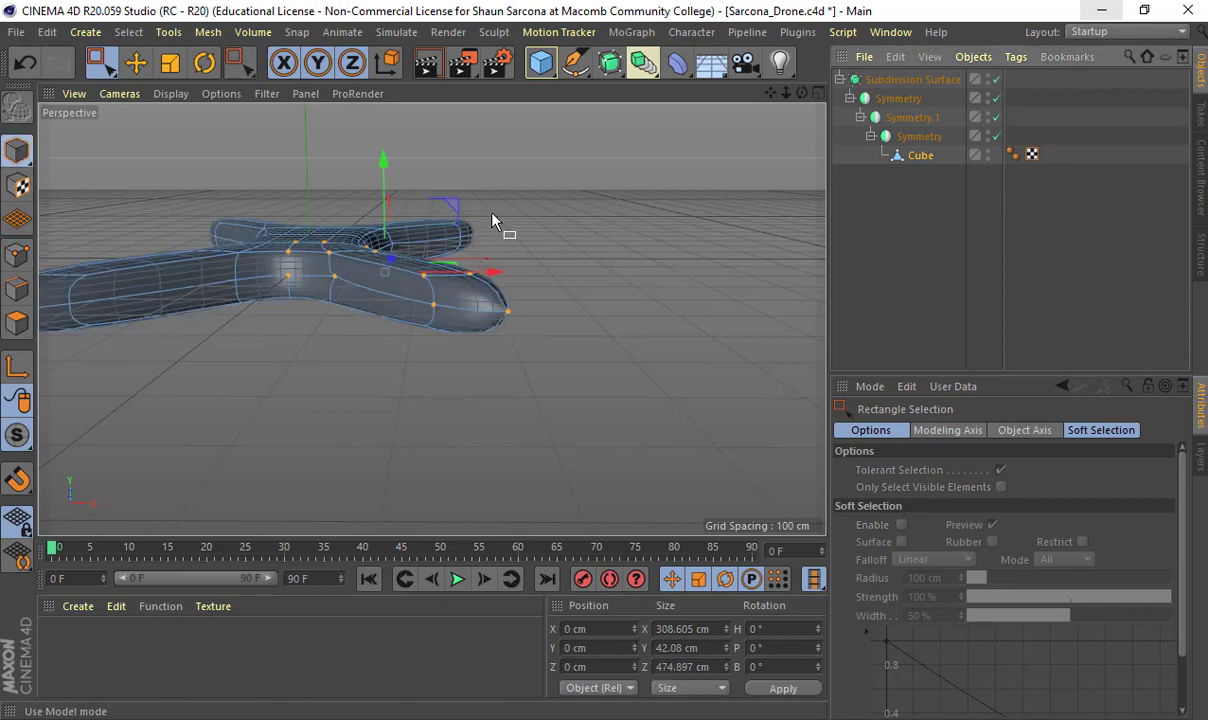
Step: Deselect the drone body and switch the Perspective view to smooth shading without wireframe lines
{"action": "left_click", "coordinate": [890, 267]}
{"action": "middle_click_drag", "start_coordinate": [460, 268], "coordinate": [674, 302], "text": "alt"}
{"action": "left_click_drag", "start_coordinate": [460, 270], "coordinate": [410, 298], "text": "alt"}
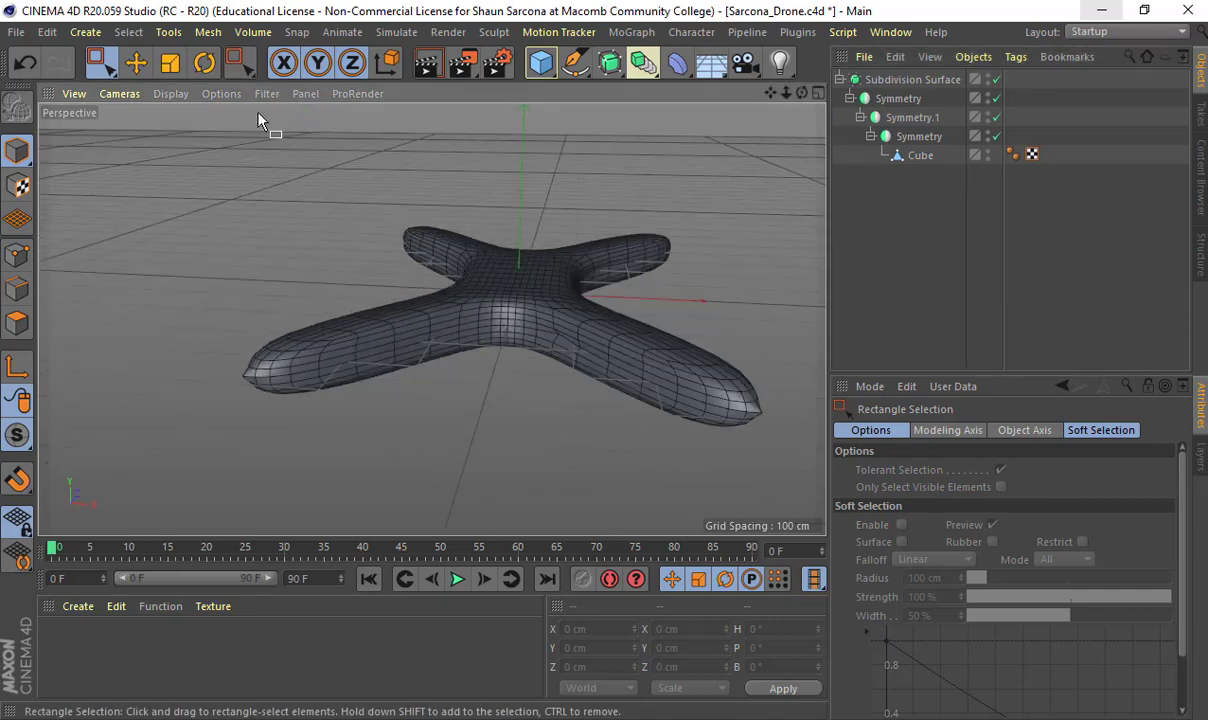
{"action": "left_click", "coordinate": [156, 97]}
{"action": "left_click", "coordinate": [174, 123]}
{"action": "left_click_drag", "start_coordinate": [273, 214], "coordinate": [278, 227], "text": "alt"}
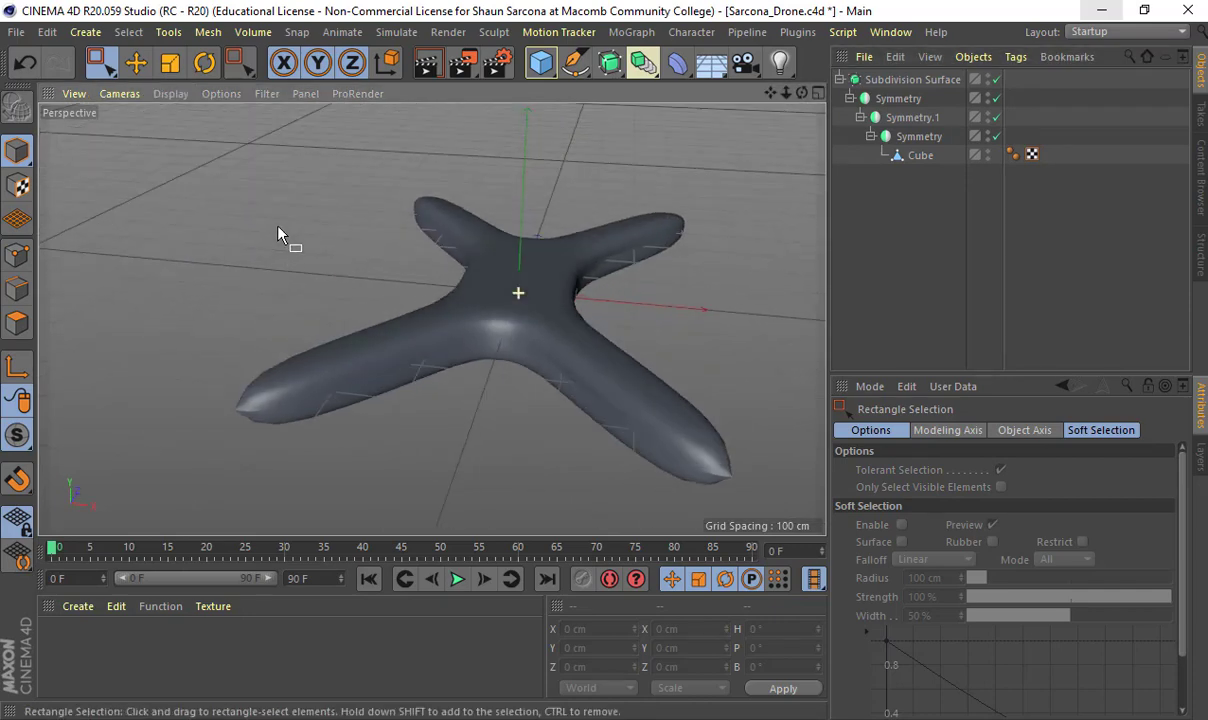
Step: Examine the smoothed arm tips and the arms' junction with the body from close up
{"action": "middle_click_drag", "start_coordinate": [278, 227], "coordinate": [318, 191], "text": "alt"}
{"action": "right_click_drag", "start_coordinate": [318, 191], "coordinate": [446, 208], "text": "alt"}
{"action": "mouse_move", "coordinate": [446, 208]}
{"action": "left_mouse_down", "text": "alt"}
{"action": "mouse_move", "coordinate": [404, 198]}
{"action": "mouse_move", "coordinate": [445, 205]}
{"action": "left_mouse_up", "text": "alt"}
{"action": "scroll", "coordinate": [412, 205], "scroll_direction": "up", "scroll_amount": 3}
{"action": "scroll", "coordinate": [445, 205], "scroll_direction": "up", "scroll_amount": 4}
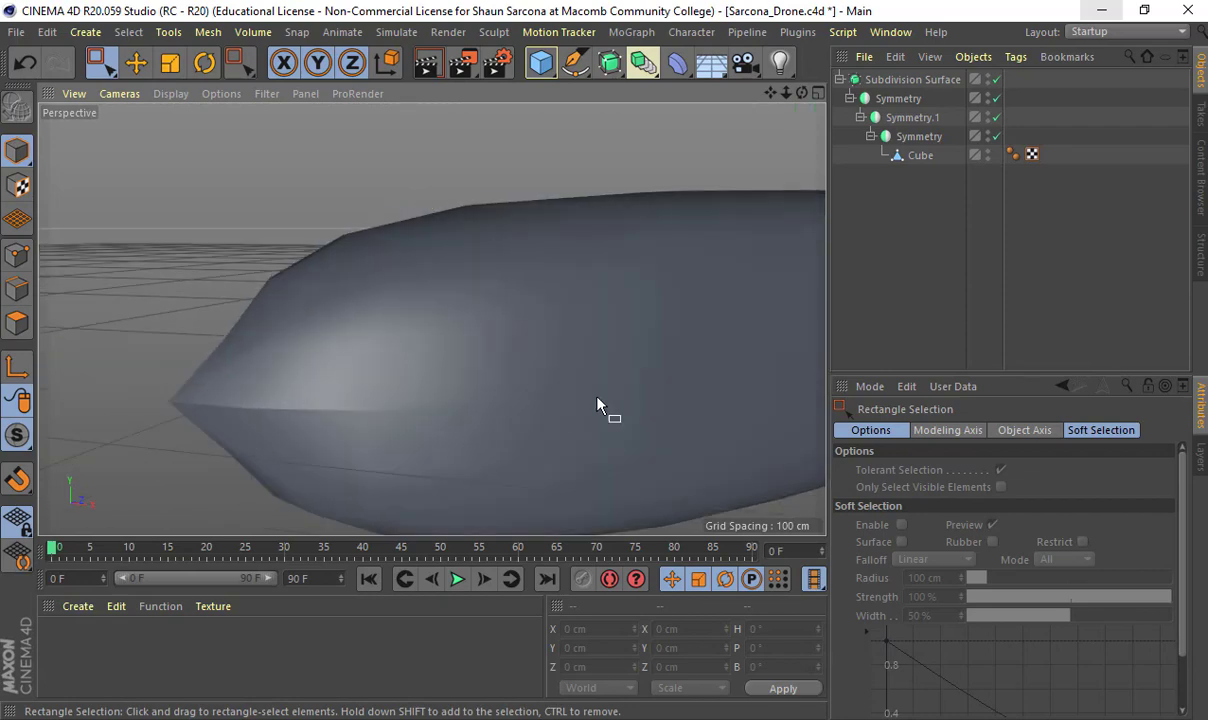
{"action": "middle_click_drag", "start_coordinate": [591, 393], "coordinate": [429, 361], "text": "alt"}
{"action": "scroll", "coordinate": [435, 362], "scroll_direction": "down", "scroll_amount": 4}
{"action": "left_click_drag", "start_coordinate": [445, 364], "coordinate": [685, 419], "text": "alt"}
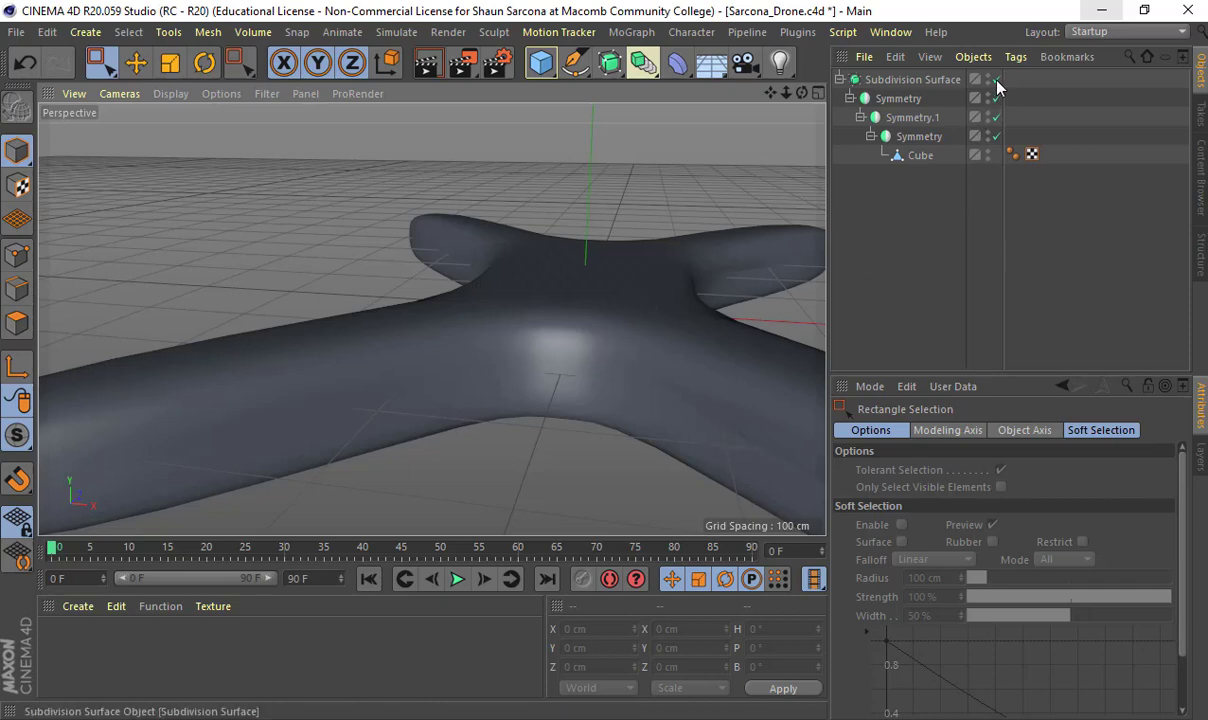
Step: Disable the Subdivision Surface and all Symmetry objects, and delete the arm's inner underside polygons lying on the symmetry plane
{"action": "left_click_drag", "start_coordinate": [997, 80], "coordinate": [1001, 139]}
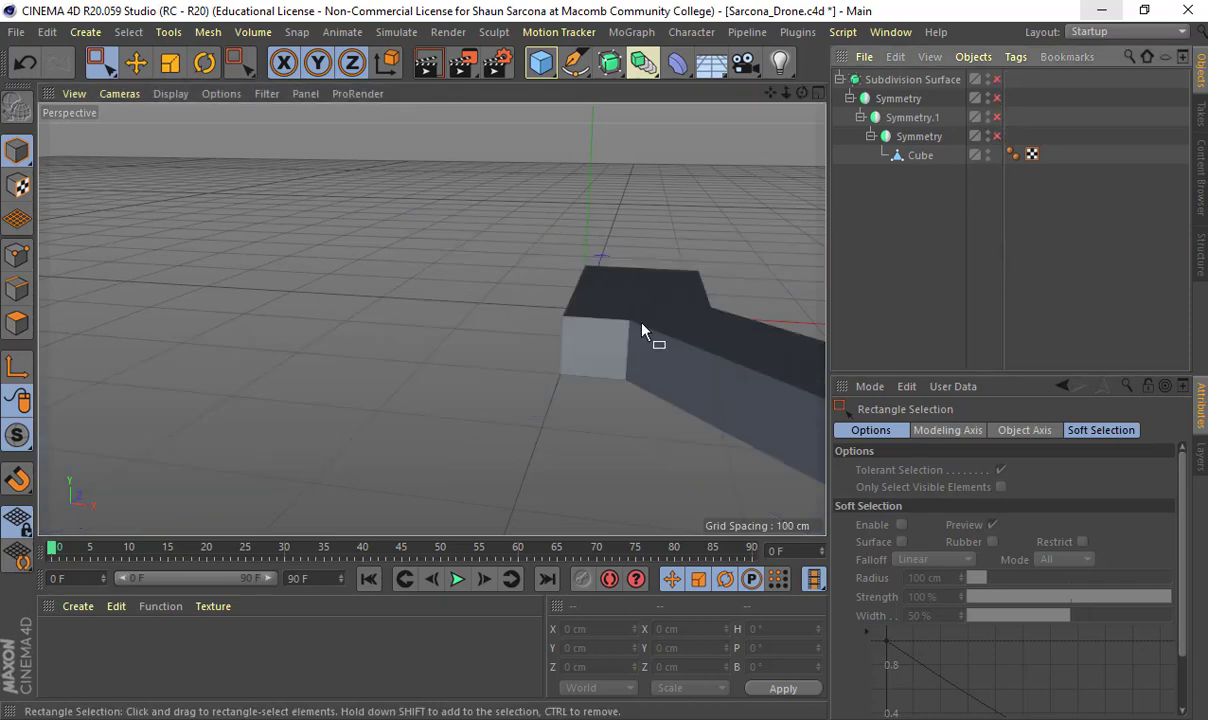
{"action": "left_click_drag", "start_coordinate": [642, 329], "coordinate": [534, 172], "text": "alt"}
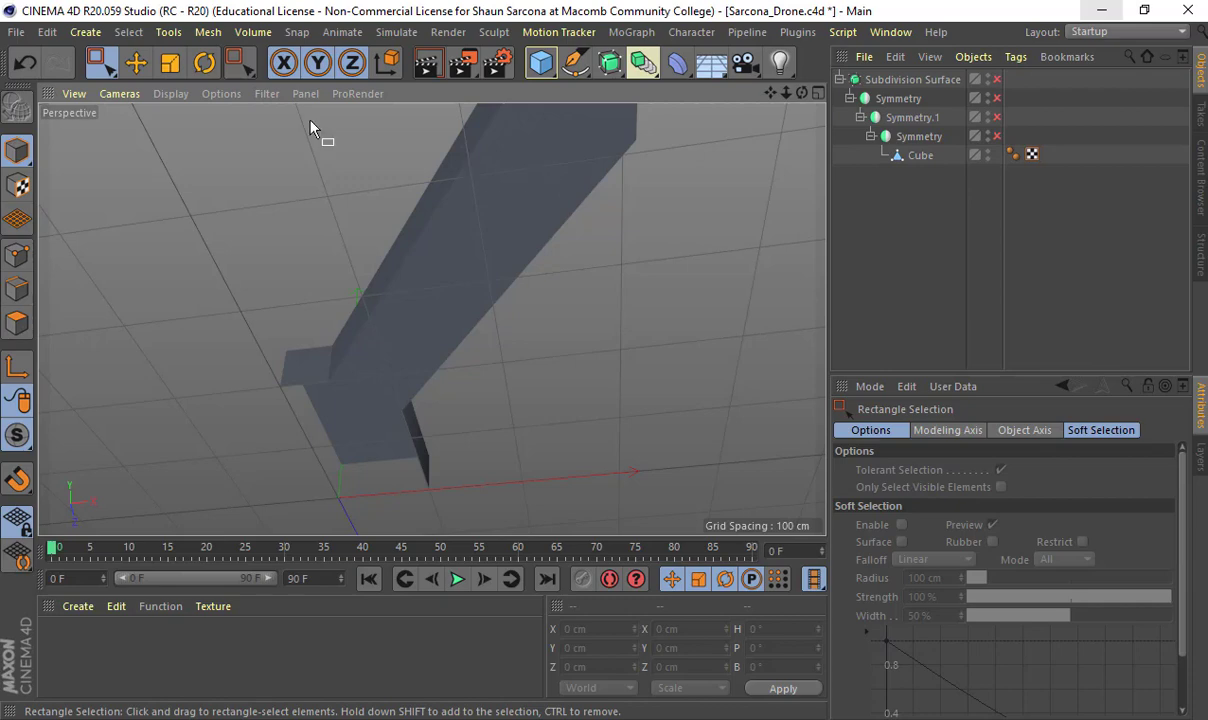
{"action": "left_click", "coordinate": [17, 321]}
{"action": "key", "text": "e"}
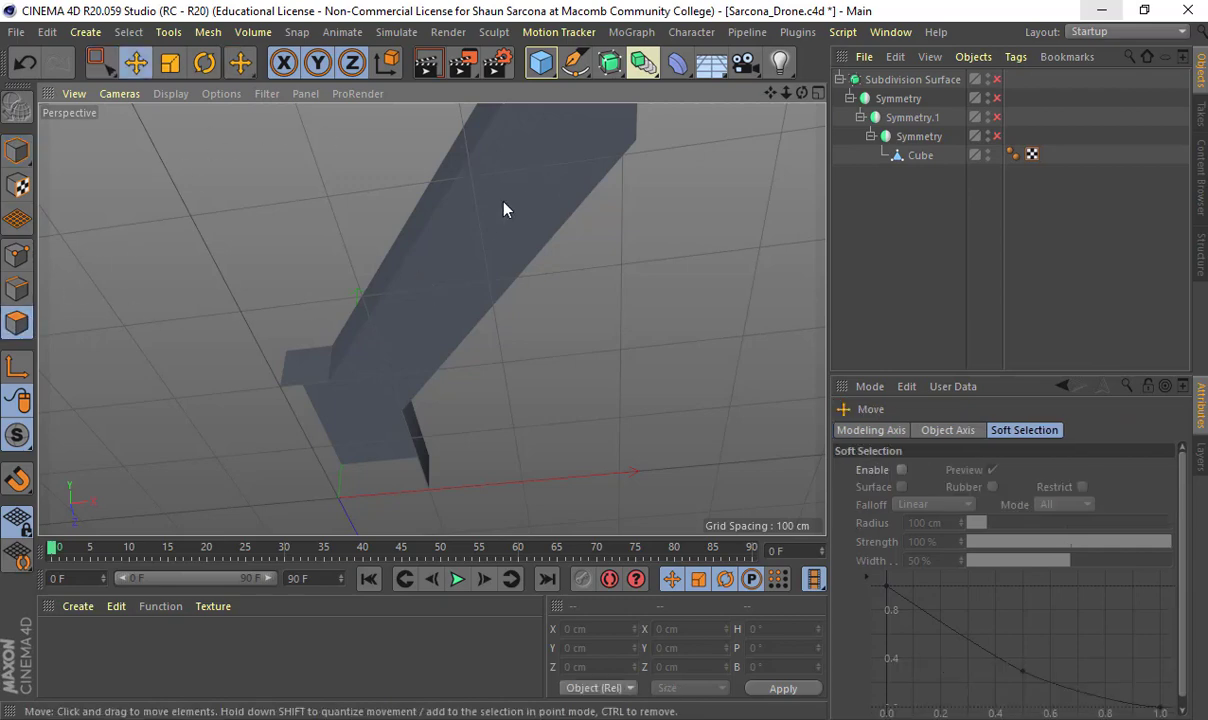
{"action": "left_click", "coordinate": [475, 190]}
{"action": "left_click", "coordinate": [504, 184]}
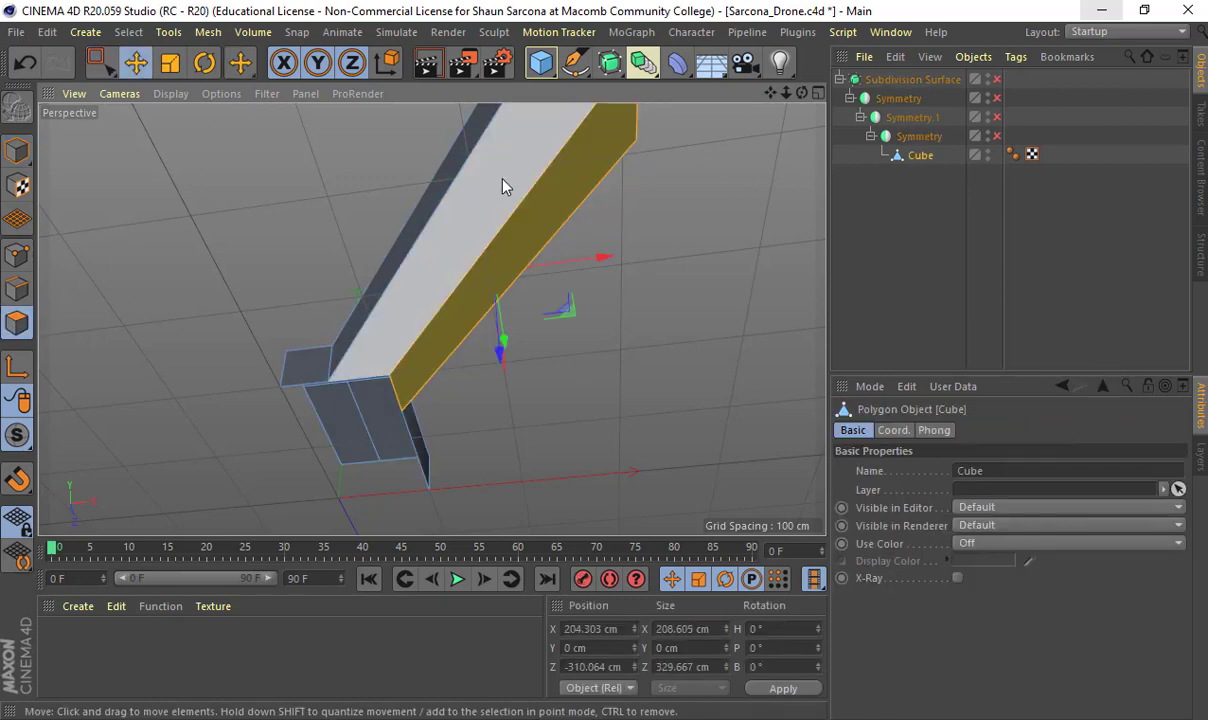
{"action": "left_click_drag", "start_coordinate": [504, 184], "coordinate": [433, 282], "text": "alt"}
{"action": "key", "text": "Delete"}
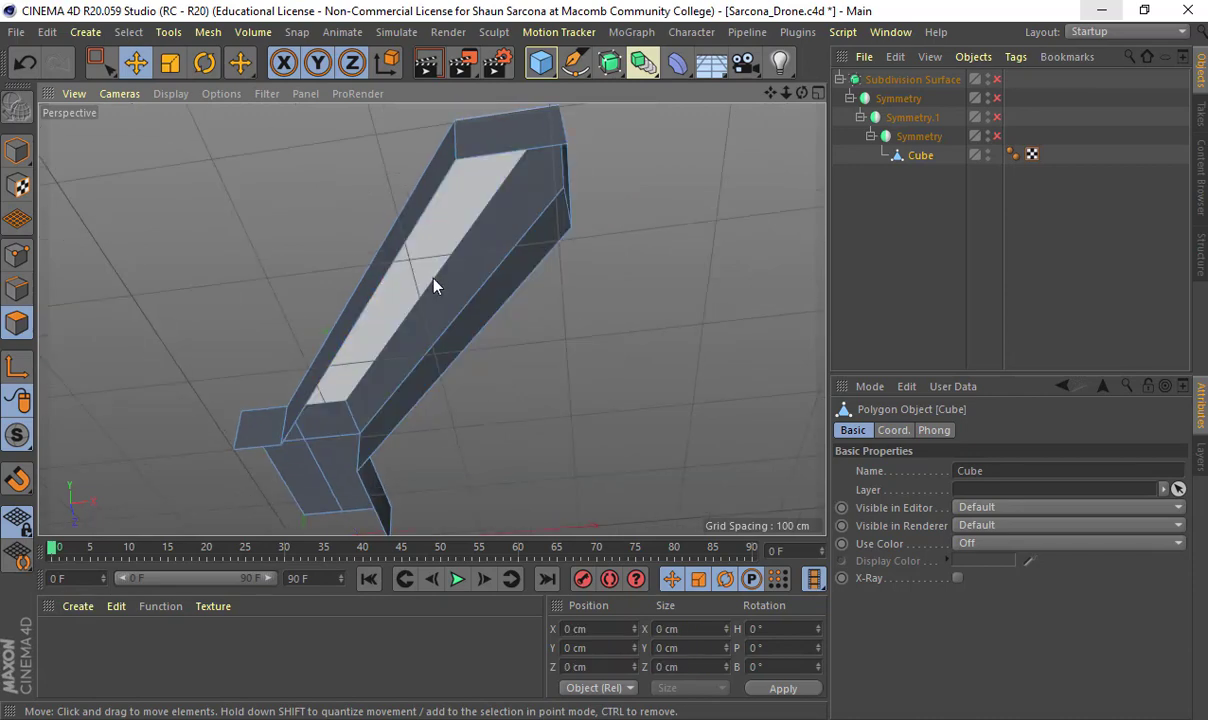
Step: Re-enable the three Symmetry objects and the Subdivision Surface, return to Model mode and deselect everything
{"action": "left_click", "coordinate": [997, 136]}
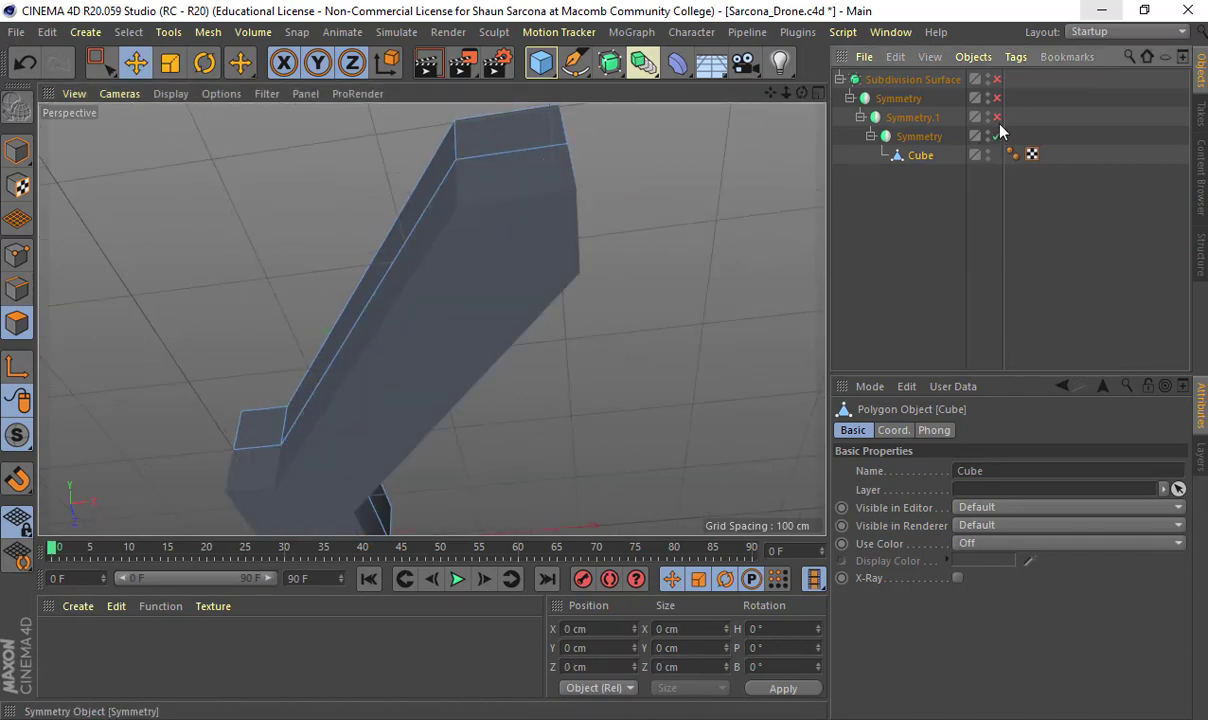
{"action": "left_click", "coordinate": [997, 117]}
{"action": "left_click", "coordinate": [997, 98]}
{"action": "left_click", "coordinate": [997, 80]}
{"action": "left_click_drag", "start_coordinate": [640, 208], "coordinate": [346, 292], "text": "alt"}
{"action": "left_click", "coordinate": [20, 153]}
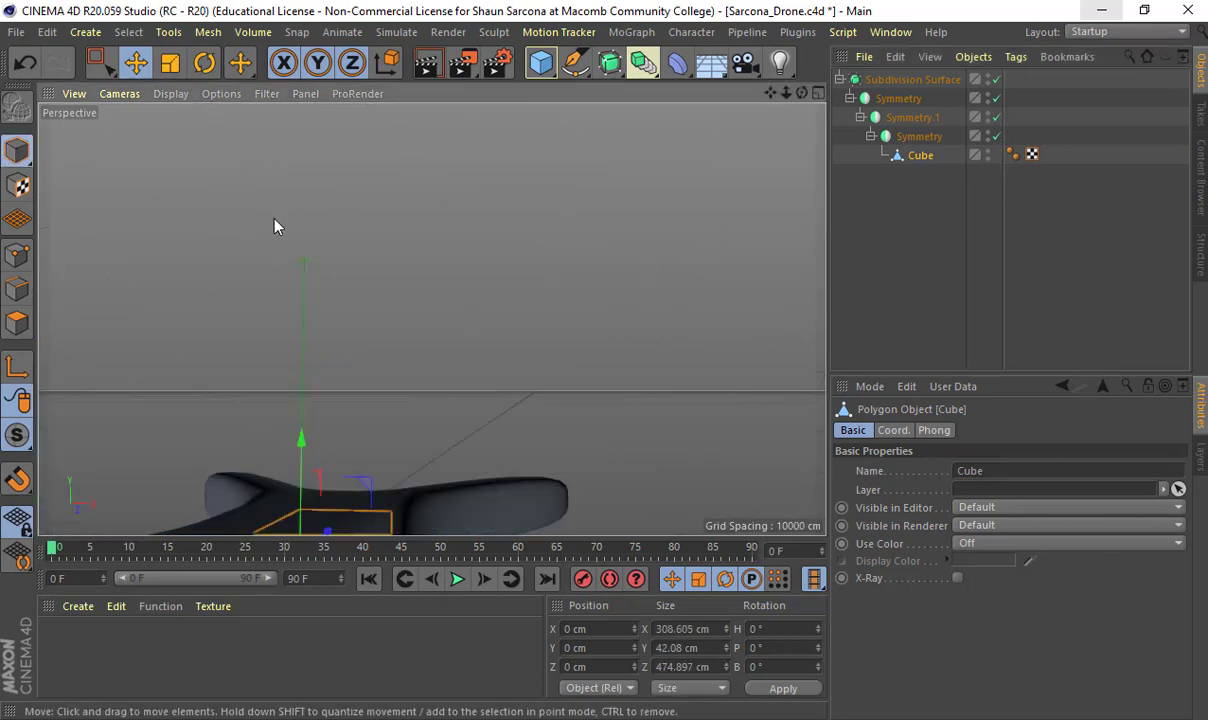
{"action": "left_click", "coordinate": [276, 222]}
Step: Examine the smoothed drone body and its rounded arm tips from several sides
{"action": "middle_click_drag", "start_coordinate": [350, 216], "coordinate": [372, 196], "text": "alt"}
{"action": "scroll", "coordinate": [390, 236], "scroll_direction": "up", "scroll_amount": 5}
{"action": "left_click_drag", "start_coordinate": [393, 238], "coordinate": [426, 275], "text": "alt"}
{"action": "scroll", "coordinate": [426, 275], "scroll_direction": "down", "scroll_amount": 5}
{"action": "middle_click_drag", "start_coordinate": [426, 275], "coordinate": [485, 215], "text": "alt"}
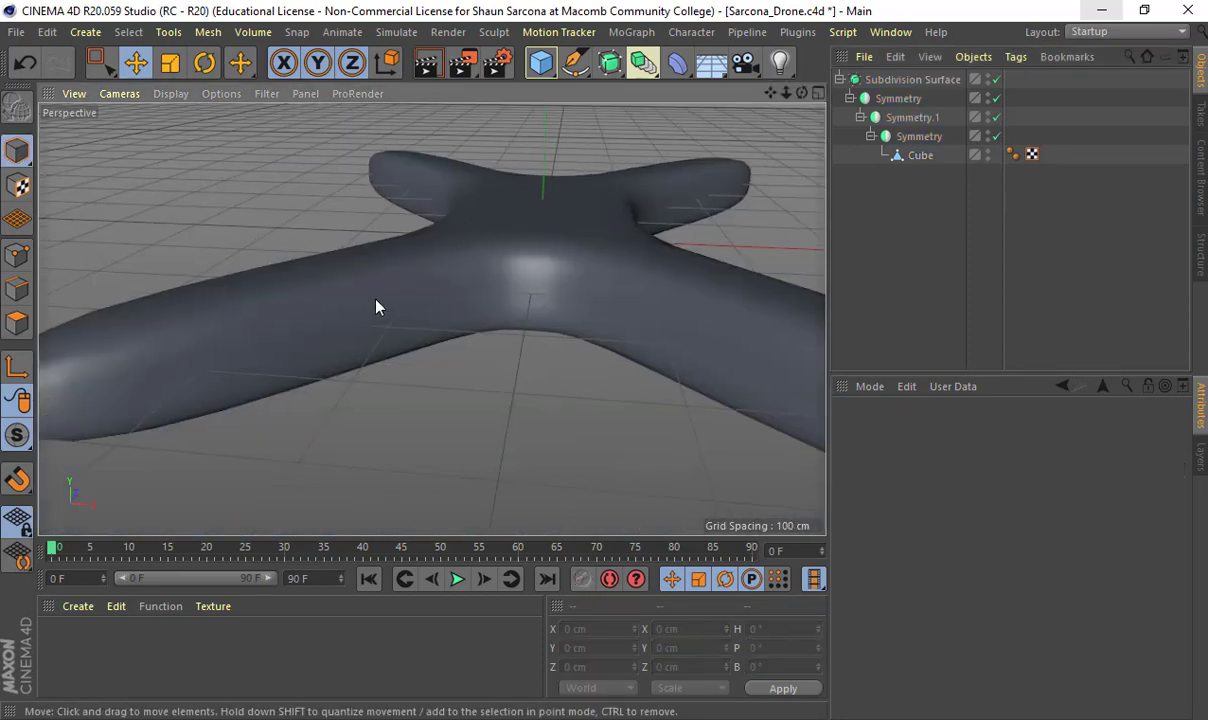
{"action": "scroll", "coordinate": [377, 300], "scroll_direction": "down", "scroll_amount": 2}
{"action": "middle_click_drag", "start_coordinate": [435, 284], "coordinate": [504, 262], "text": "alt"}
{"action": "left_click_drag", "start_coordinate": [504, 268], "coordinate": [394, 281], "text": "alt"}
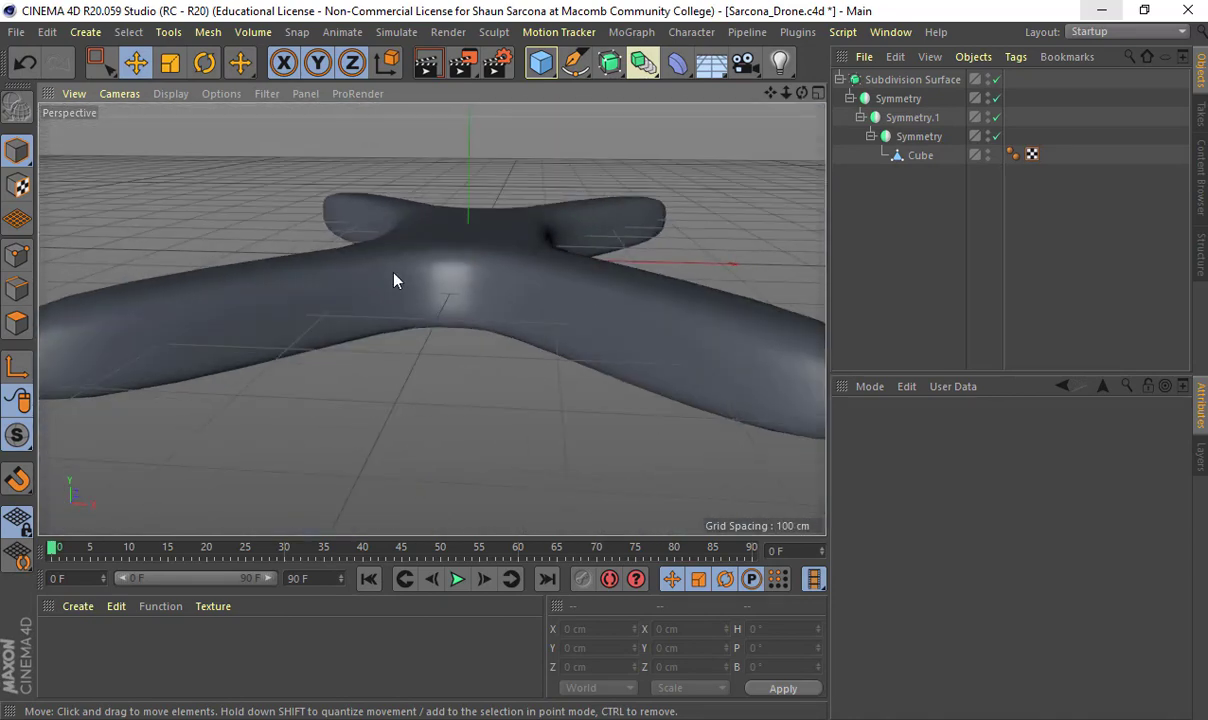
{"action": "left_click_drag", "start_coordinate": [442, 209], "coordinate": [604, 359], "text": "alt"}
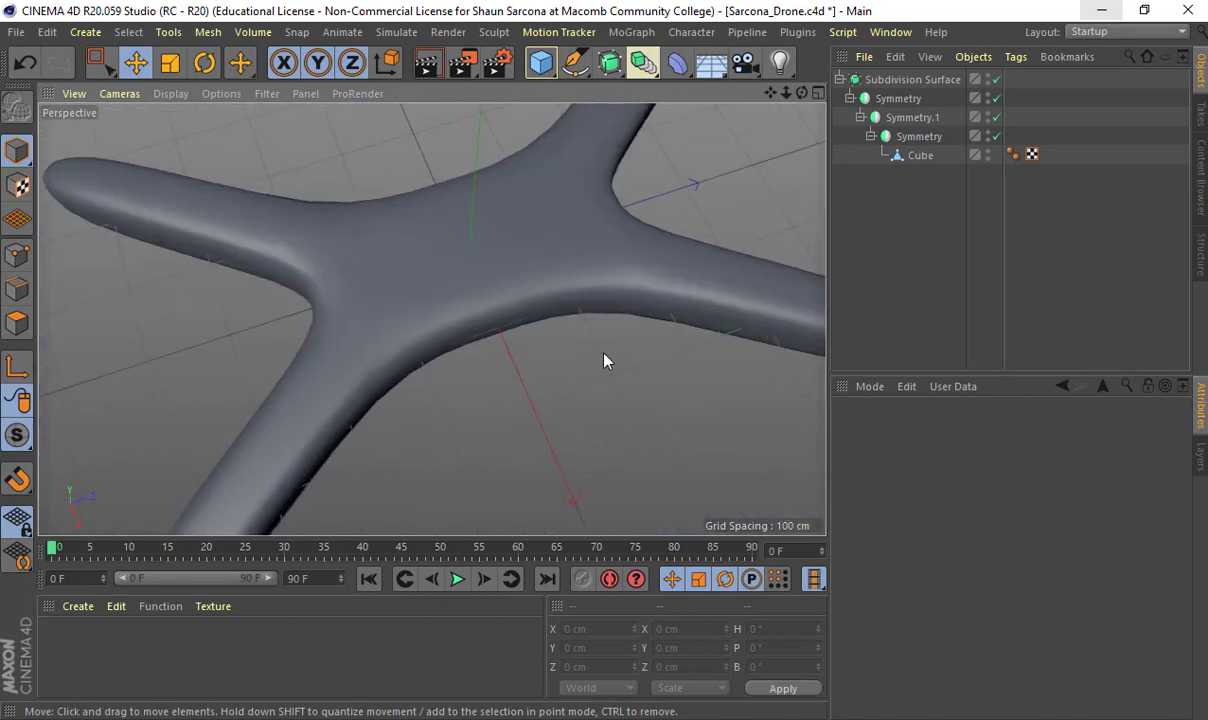
{"action": "scroll", "coordinate": [480, 396], "scroll_direction": "down", "scroll_amount": 5}
{"action": "left_click_drag", "start_coordinate": [480, 396], "coordinate": [668, 275], "text": "alt"}
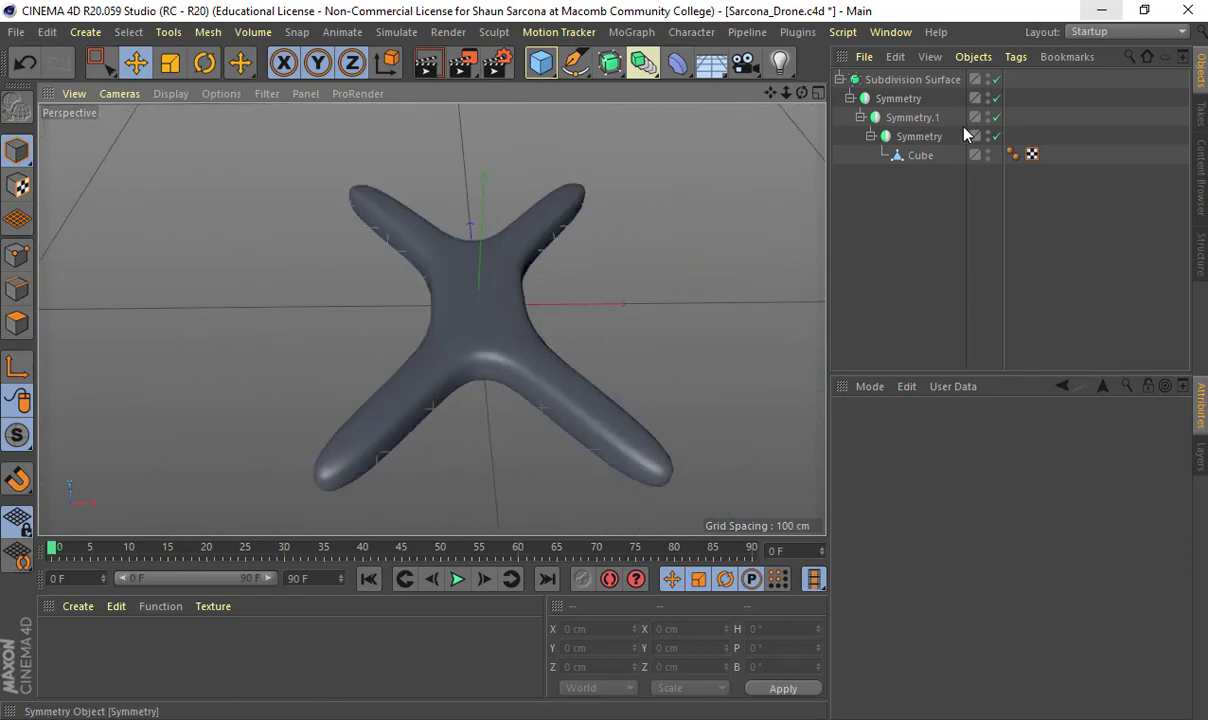
Step: Disable the Subdivision Surface and select the Cube under the innermost Symmetry object
{"action": "left_click", "coordinate": [996, 79]}
{"action": "left_click_drag", "start_coordinate": [627, 212], "coordinate": [403, 360], "text": "alt"}
{"action": "left_click", "coordinate": [534, 364]}
{"action": "right_click_drag", "start_coordinate": [403, 360], "coordinate": [516, 340], "text": "alt"}
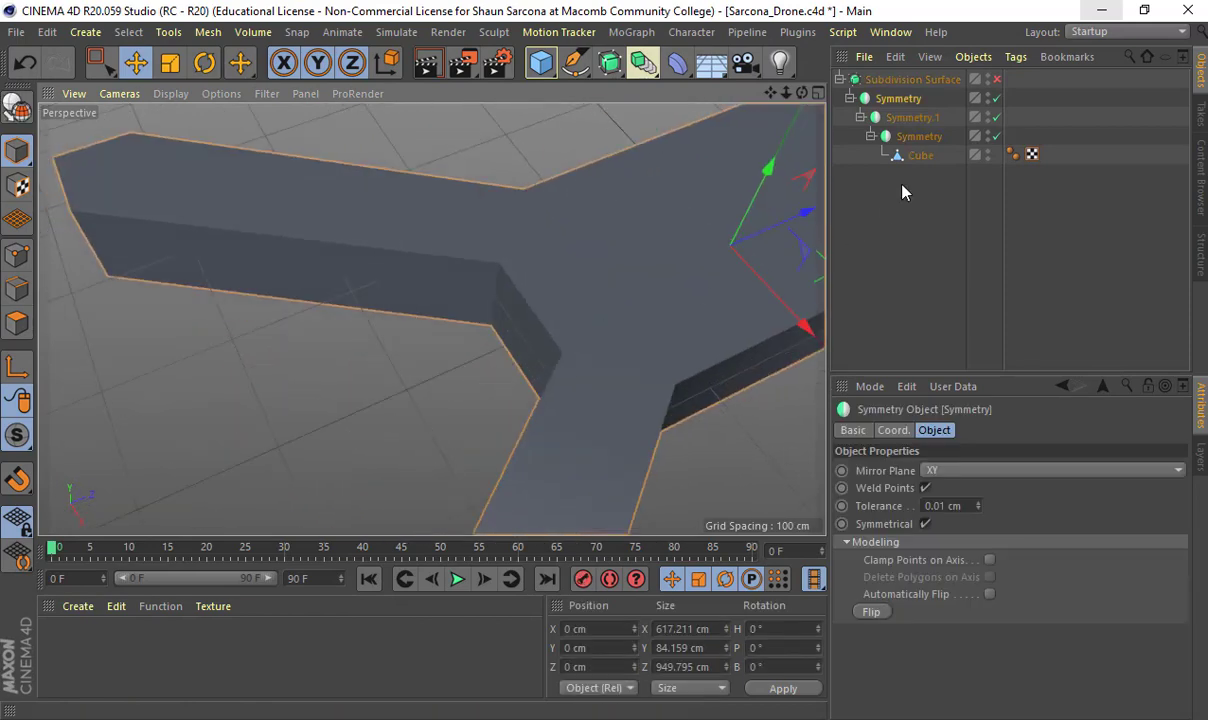
{"action": "left_click", "coordinate": [919, 139]}
{"action": "left_click_drag", "start_coordinate": [670, 311], "coordinate": [590, 228], "text": "alt"}
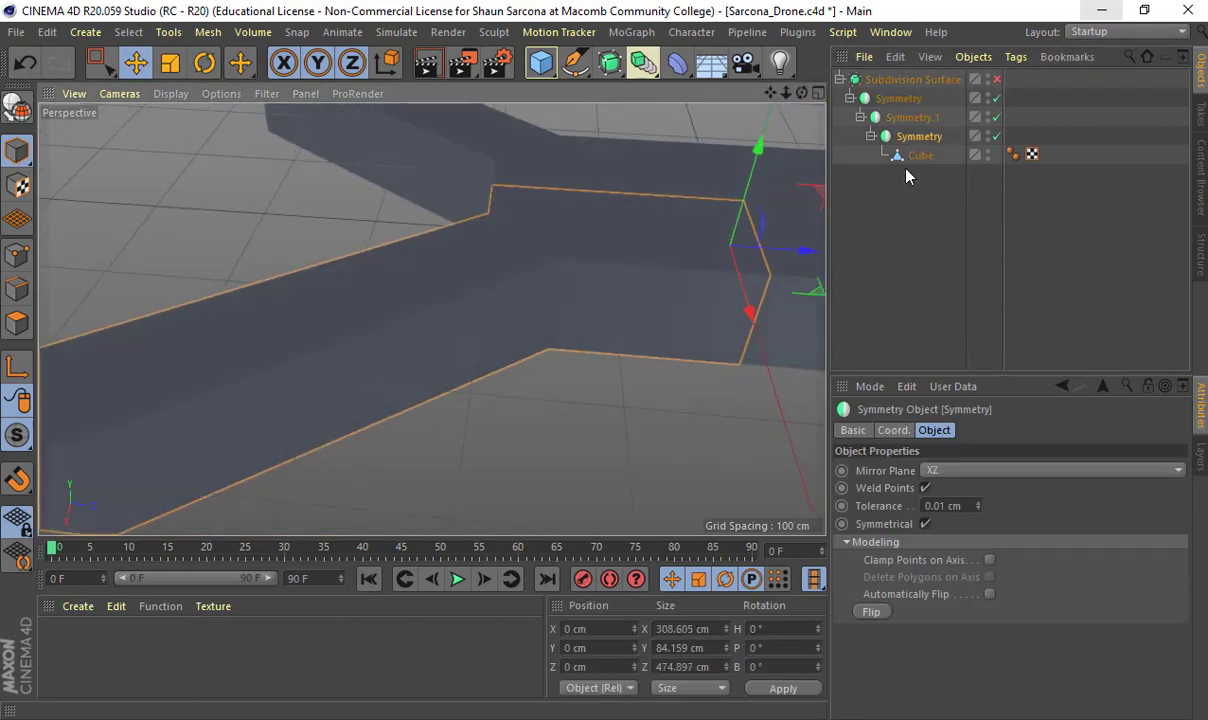
{"action": "left_click", "coordinate": [912, 157]}
{"action": "scroll", "coordinate": [496, 297], "scroll_direction": "up", "scroll_amount": 3}
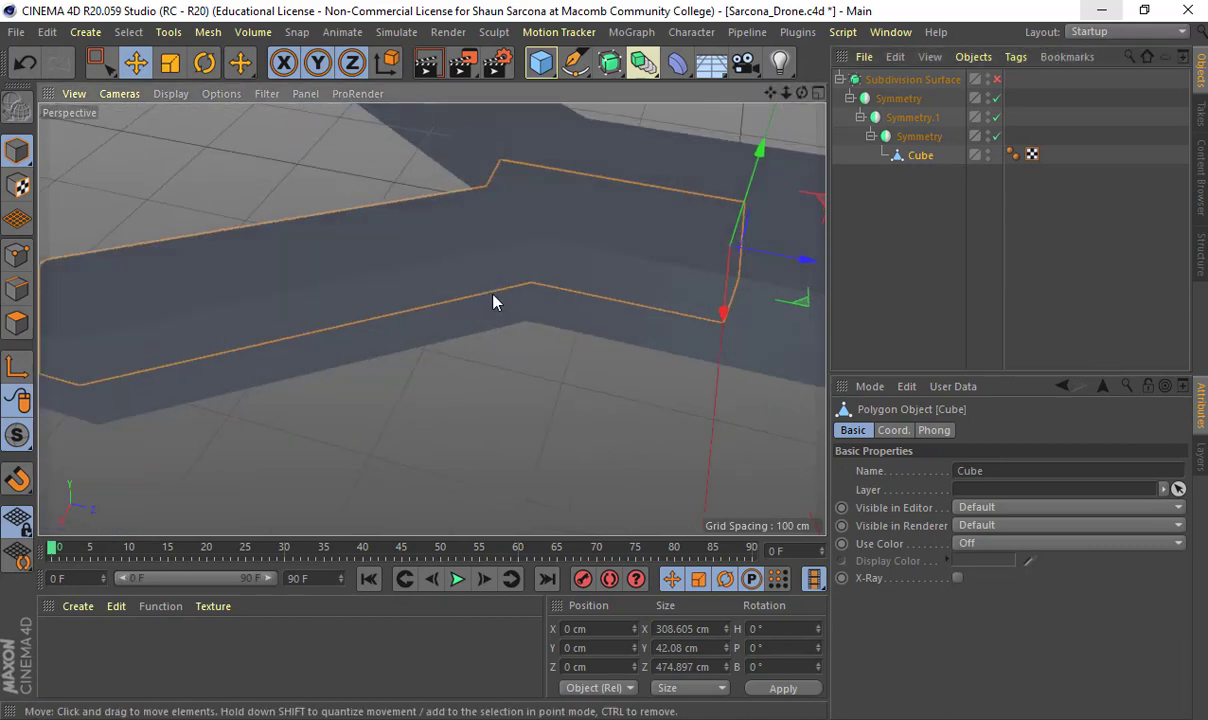
Step: Activate Loop/Path Cut and switch the Perspective view to shading with wireframe lines
{"action": "key", "text": "k"}
{"action": "key", "text": "l"}
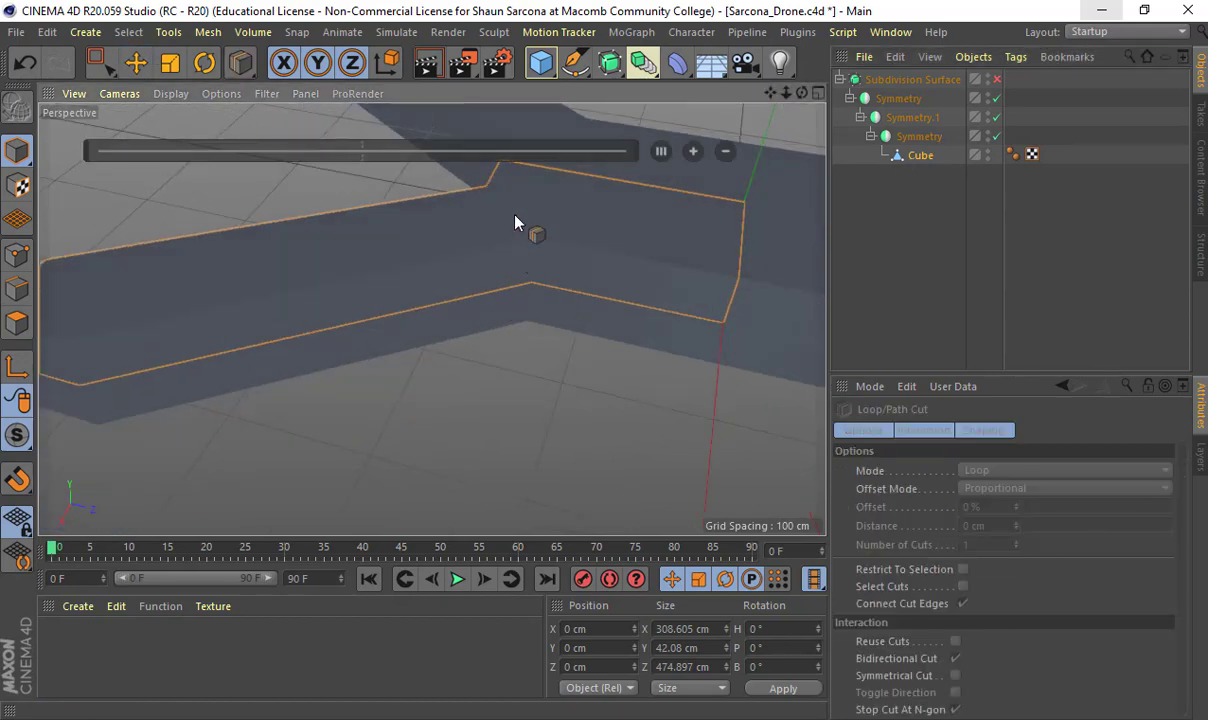
{"action": "left_click", "coordinate": [172, 94]}
{"action": "left_click", "coordinate": [190, 140]}
{"action": "mouse_move", "coordinate": [391, 291]}
{"action": "left_mouse_down", "text": "alt"}
{"action": "mouse_move", "coordinate": [473, 418]}
{"action": "mouse_move", "coordinate": [493, 399]}
{"action": "mouse_move", "coordinate": [488, 316]}
{"action": "left_mouse_up", "text": "alt"}
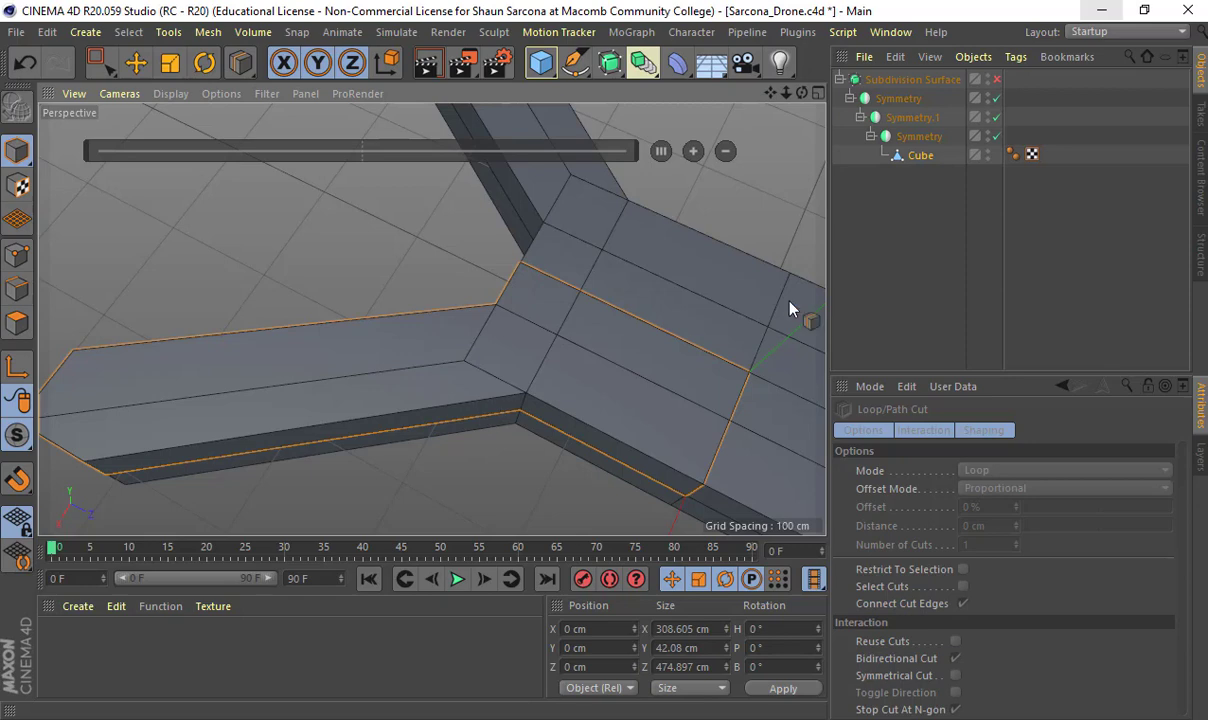
Step: In Edges mode, add a loop cut around the Cube's arm near the body at about 4.8% offset
{"action": "left_click", "coordinate": [918, 155]}
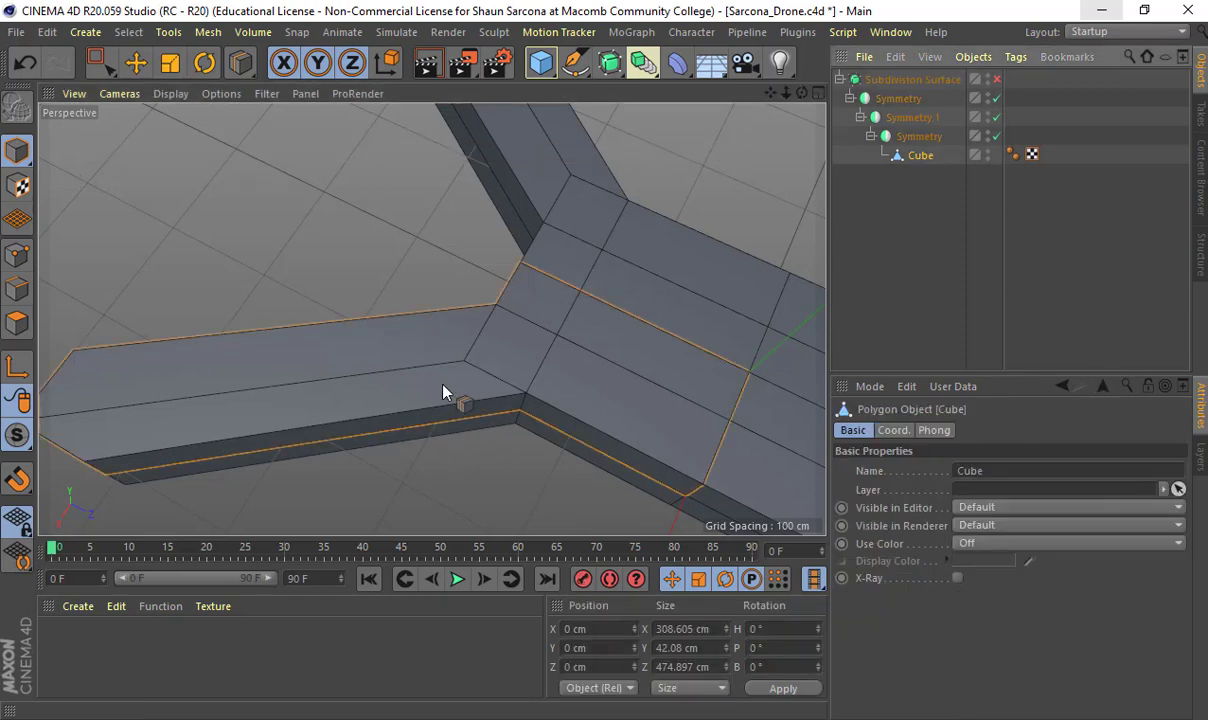
{"action": "left_click_drag", "start_coordinate": [417, 362], "coordinate": [352, 268], "text": "alt"}
{"action": "left_click", "coordinate": [17, 288]}
{"action": "key", "text": "k"}
{"action": "key", "text": "l"}
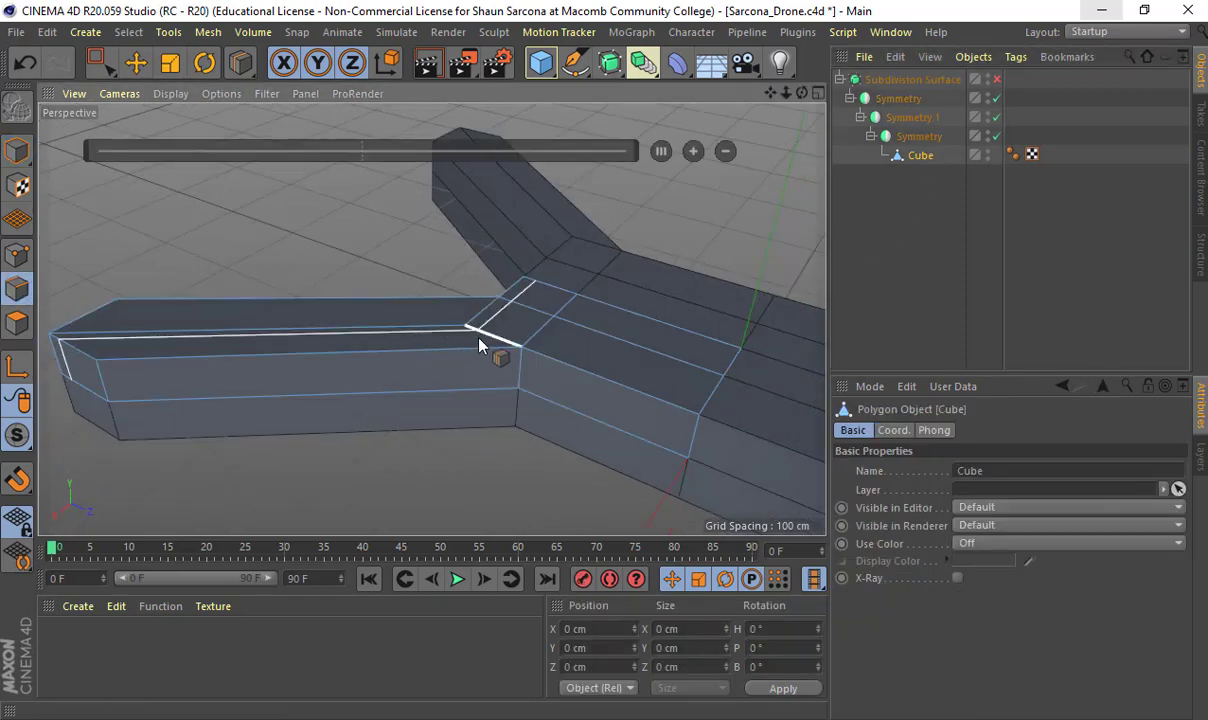
{"action": "left_click", "coordinate": [502, 347]}
{"action": "left_click_drag", "start_coordinate": [404, 302], "coordinate": [549, 276], "text": "alt"}
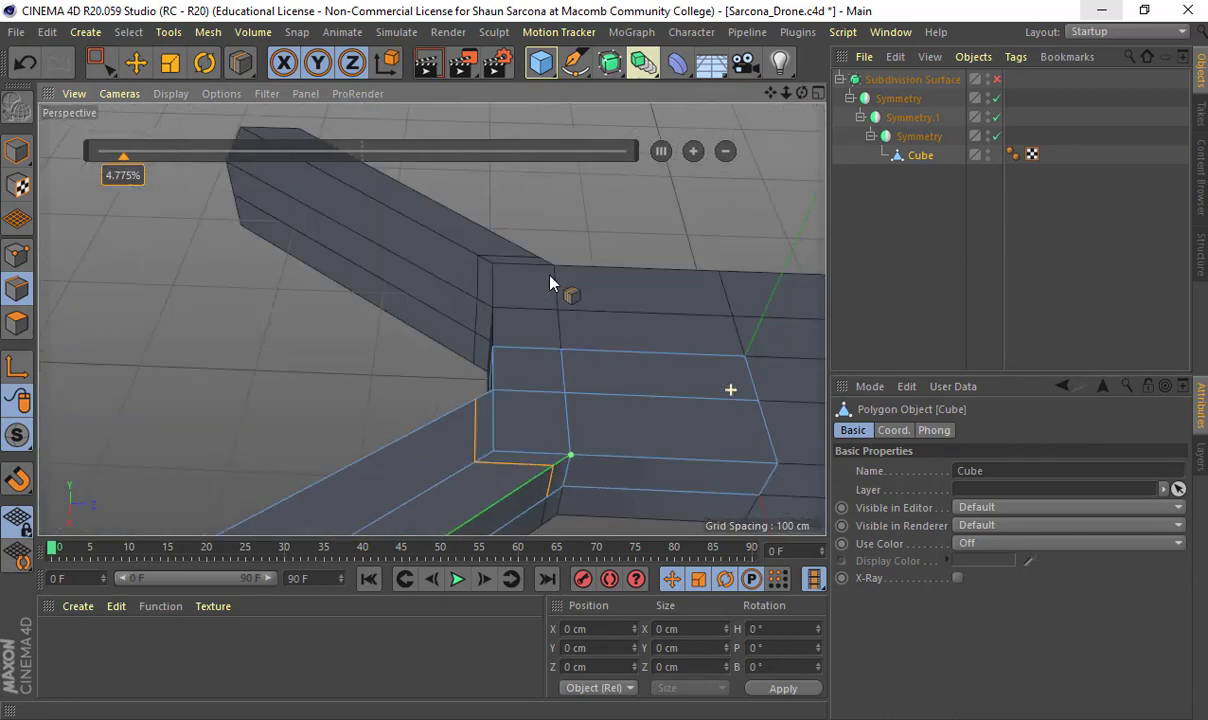
Step: Enable the Subdivision Surface and inspect how the new loop tightens the arm's junction with the body
{"action": "left_click", "coordinate": [993, 82]}
{"action": "left_click_drag", "start_coordinate": [605, 284], "coordinate": [560, 150], "text": "alt"}
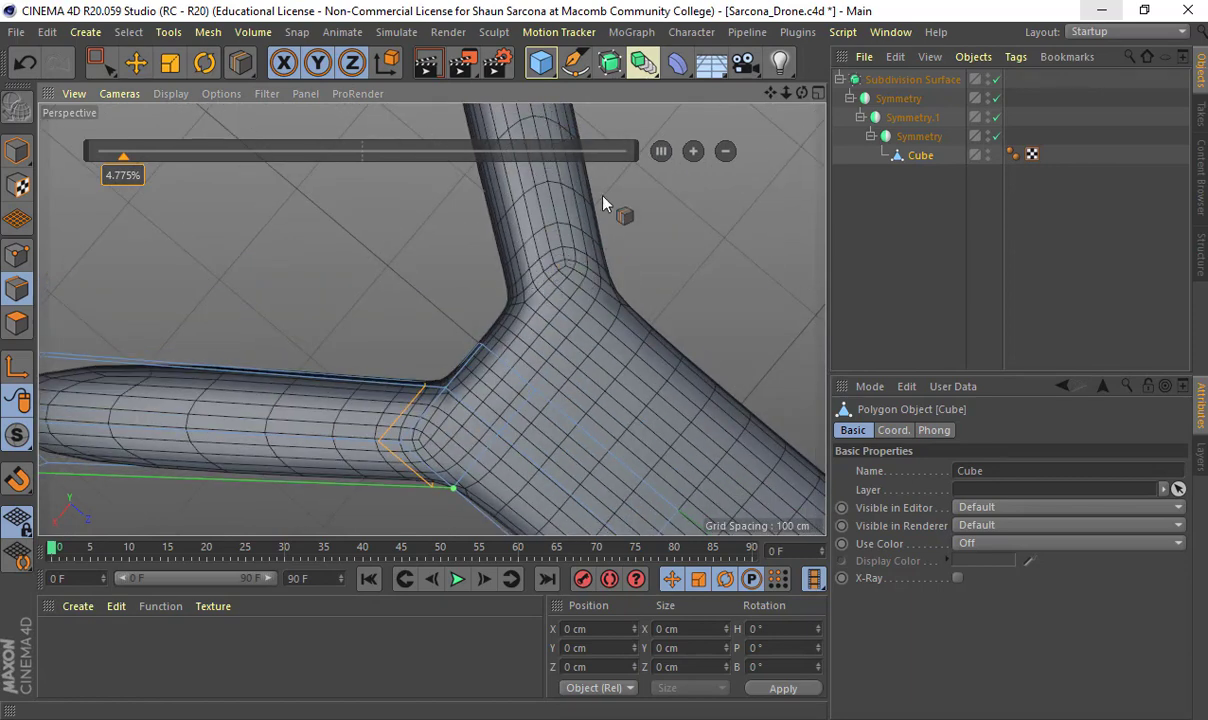
{"action": "left_click_drag", "start_coordinate": [607, 202], "coordinate": [420, 360], "text": "alt"}
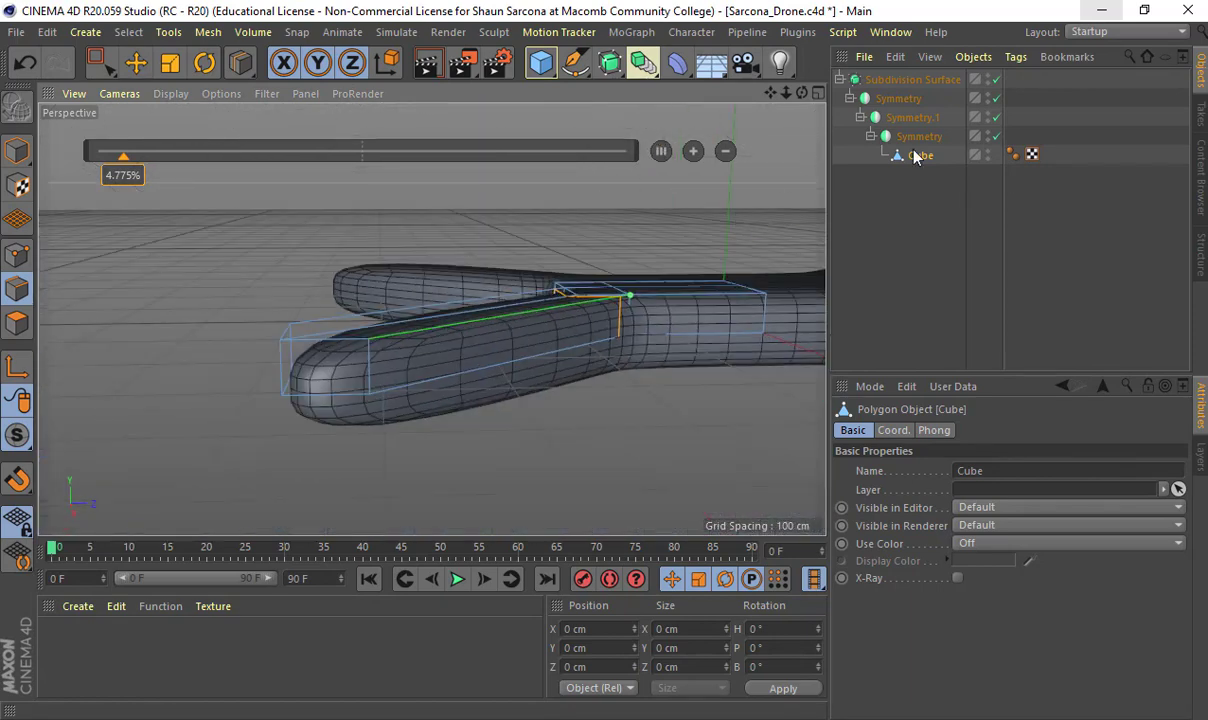
Step: Disable the Subdivision Surface and add a second loop cut near the arm's tip at about 96.9% offset
{"action": "left_click", "coordinate": [995, 79]}
{"action": "left_click_drag", "start_coordinate": [560, 300], "coordinate": [355, 388], "text": "alt"}
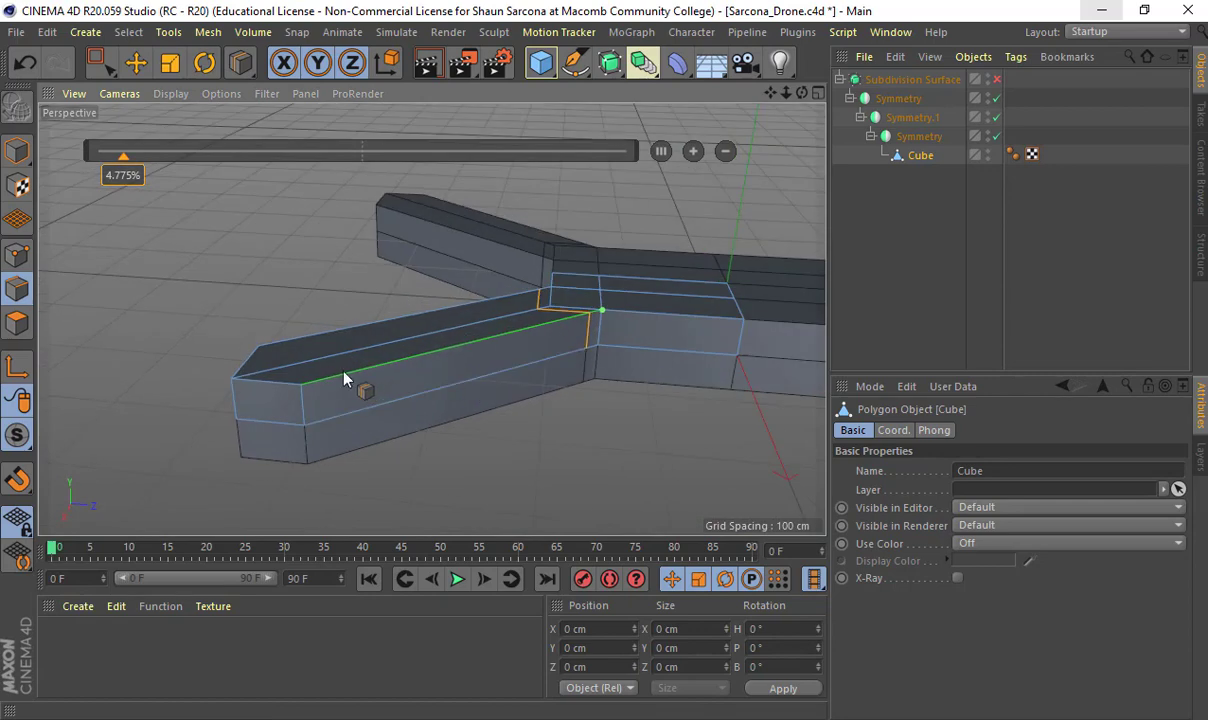
{"action": "left_click", "coordinate": [310, 384]}
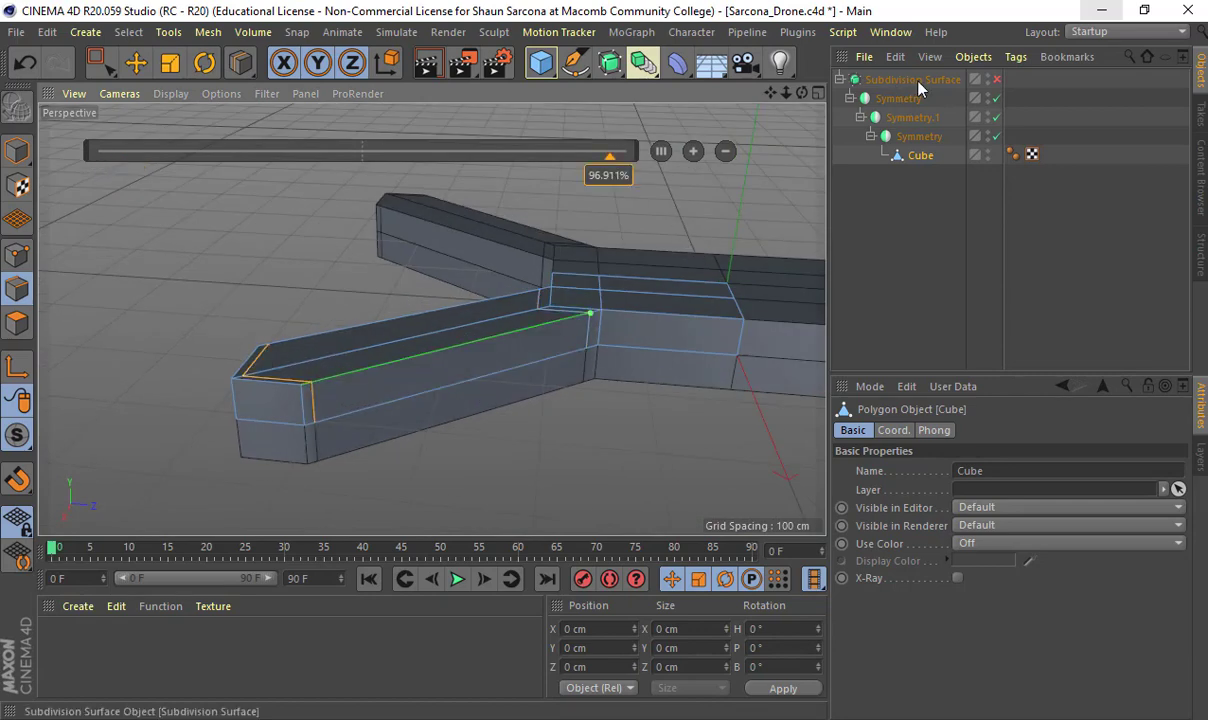
Step: Enable the Subdivision Surface and examine the sharpened arm tips and body from several sides
{"action": "left_click", "coordinate": [995, 79]}
{"action": "left_click_drag", "start_coordinate": [594, 248], "coordinate": [490, 303], "text": "alt"}
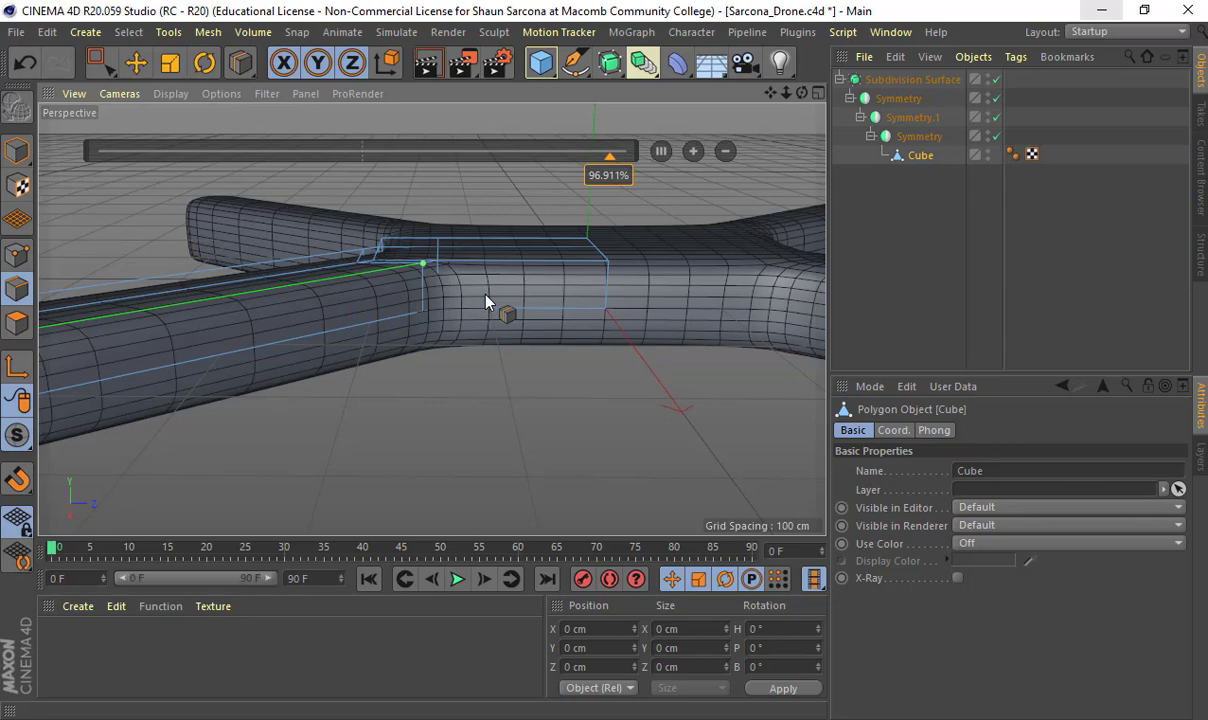
{"action": "left_click_drag", "start_coordinate": [465, 277], "coordinate": [622, 358], "text": "alt"}
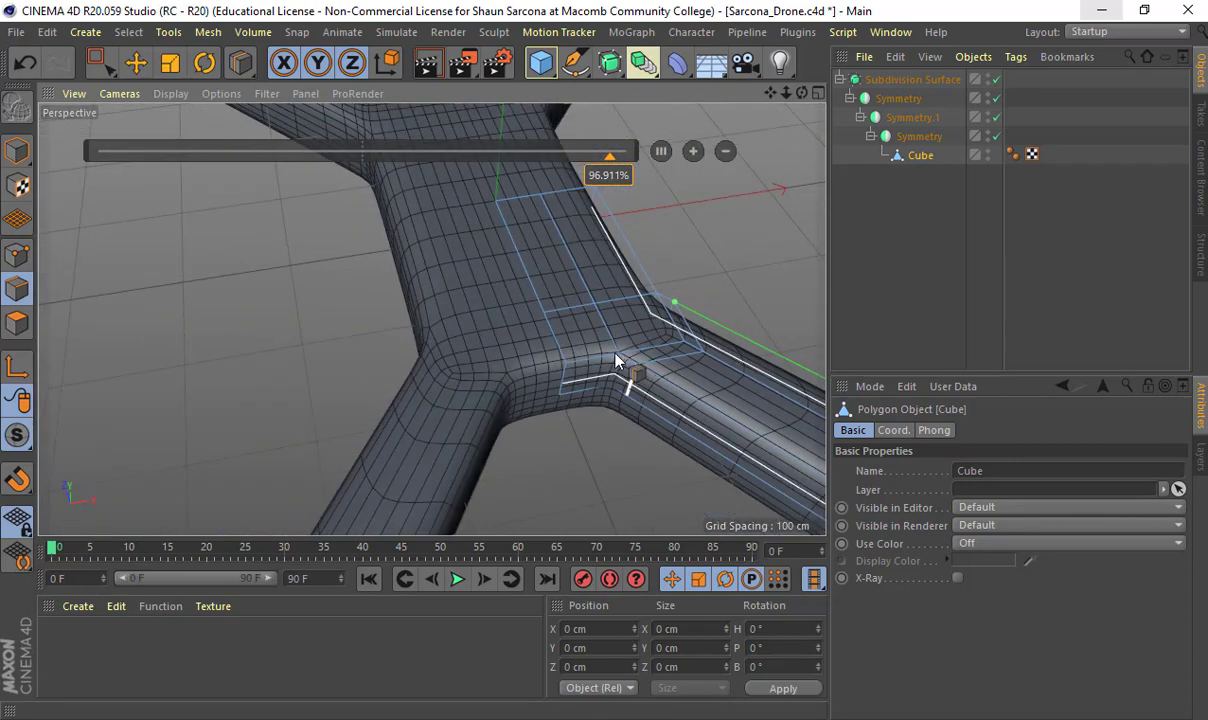
{"action": "left_click_drag", "start_coordinate": [695, 345], "coordinate": [605, 205], "text": "alt"}
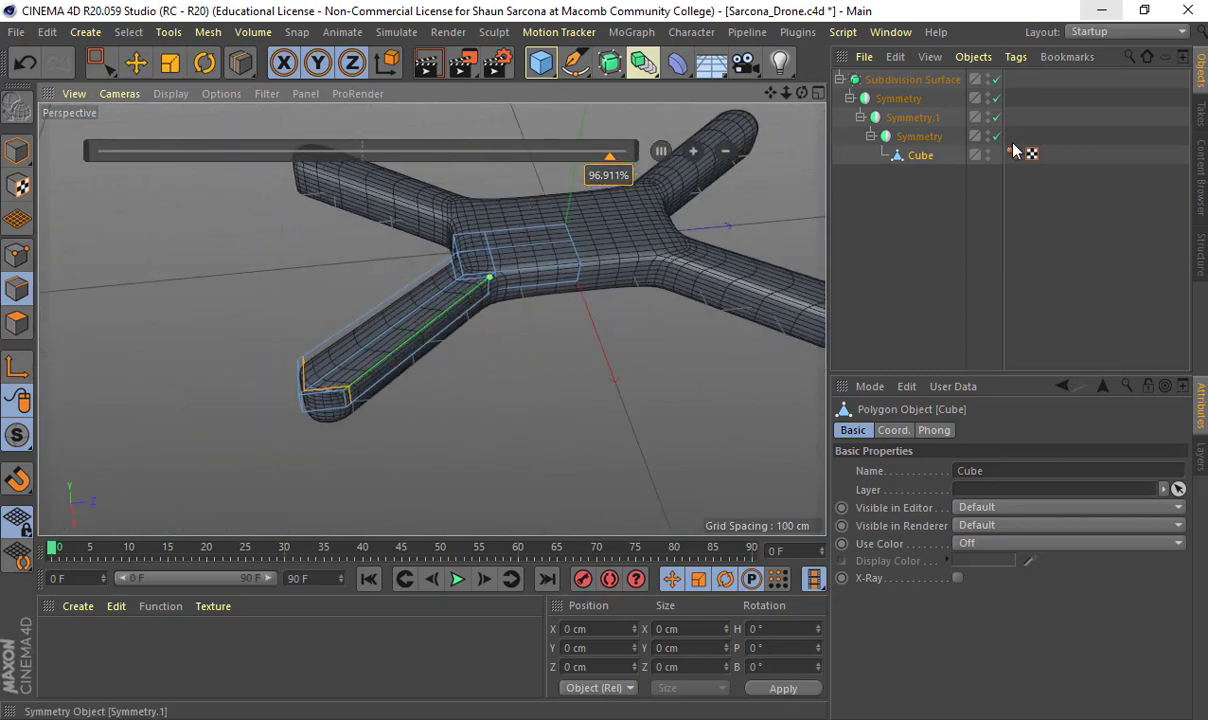
Step: Disable the Subdivision Surface and select the two end faces of the Cube's arm in Polygons mode
{"action": "left_click", "coordinate": [996, 79]}
{"action": "scroll", "coordinate": [650, 243], "scroll_direction": "up", "scroll_amount": 1}
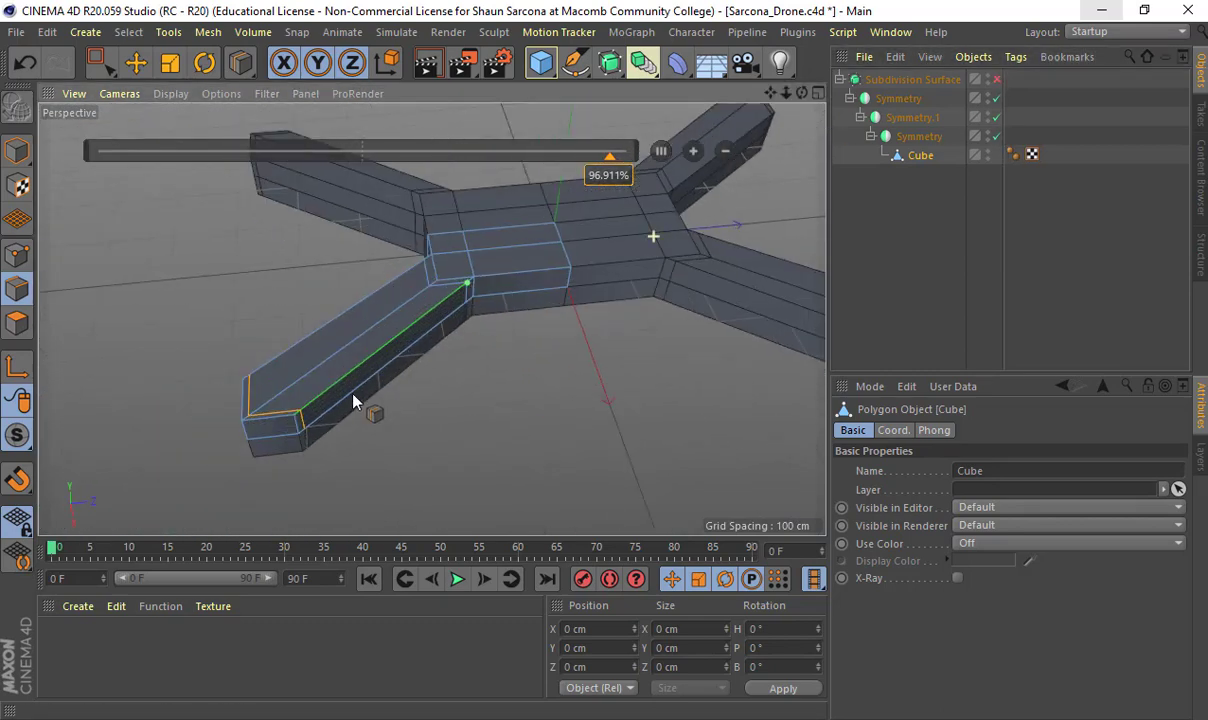
{"action": "left_click", "coordinate": [18, 324]}
{"action": "key", "text": "e"}
{"action": "left_click_drag", "start_coordinate": [322, 393], "coordinate": [566, 334], "text": "alt"}
{"action": "left_click", "coordinate": [522, 331]}
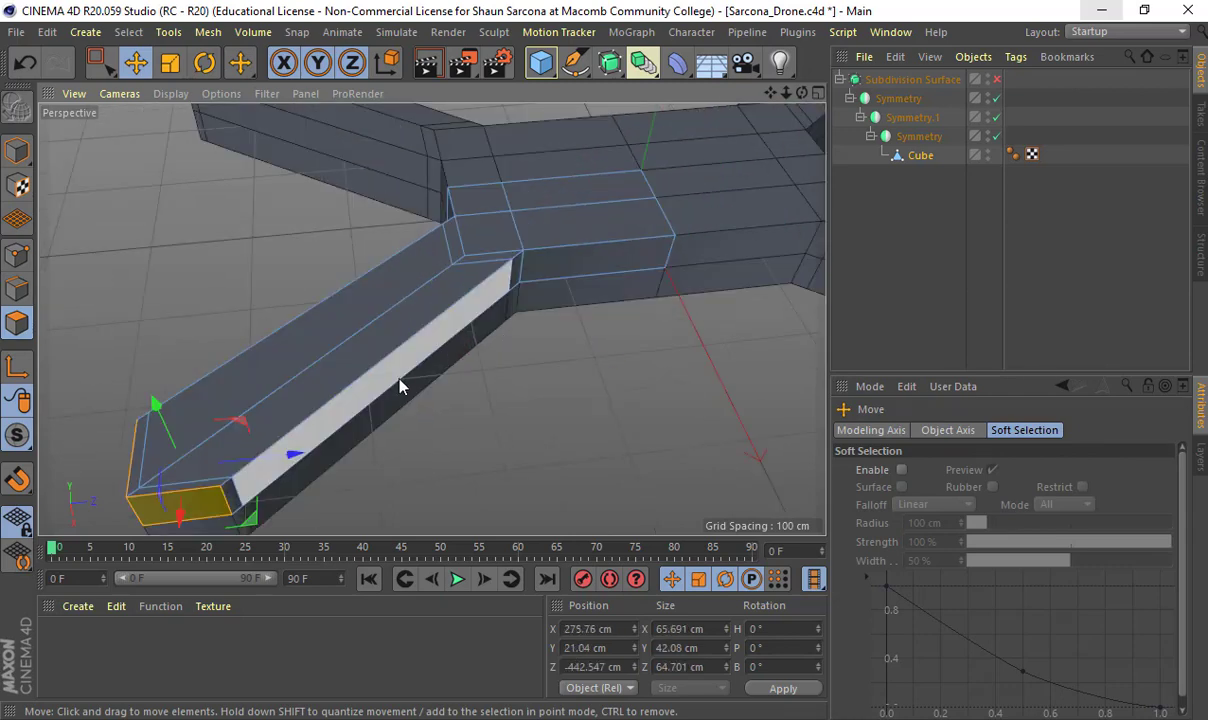
{"action": "left_click_drag", "start_coordinate": [183, 466], "coordinate": [664, 299], "text": "alt"}
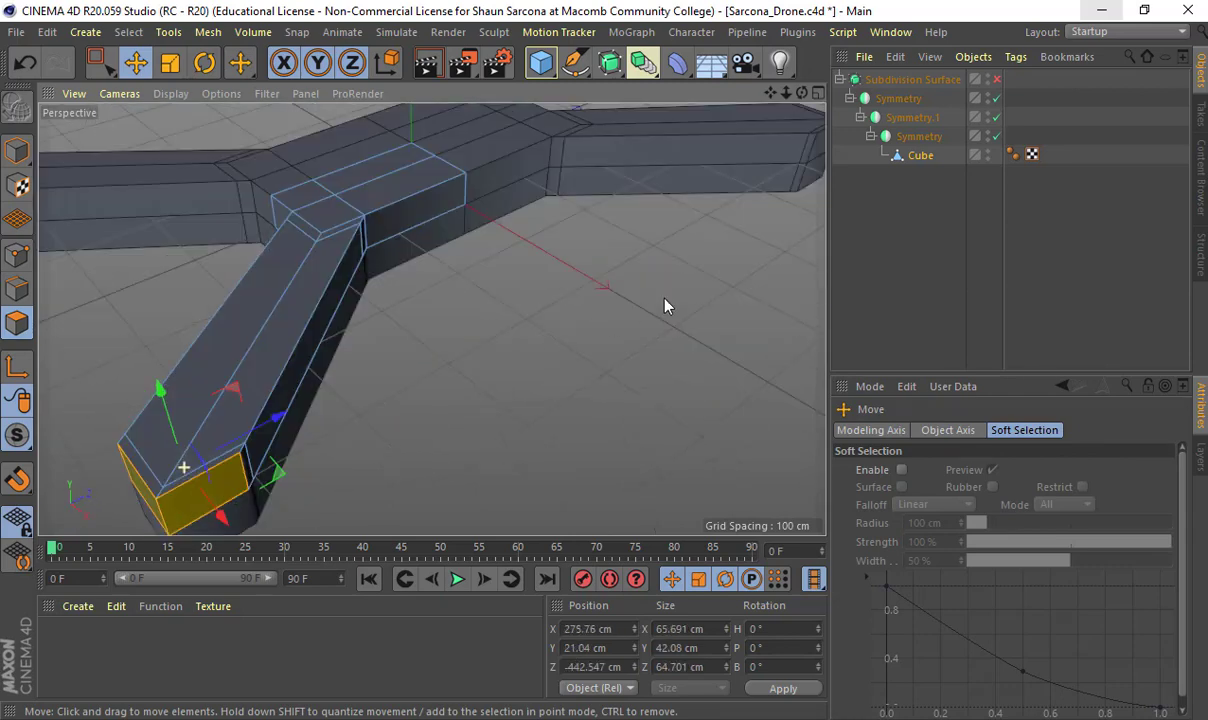
Step: Extrude the two selected end faces of the Cube's arm outward by about 87 cm
{"action": "scroll", "coordinate": [731, 278], "scroll_direction": "down", "scroll_amount": 5}
{"action": "left_click_drag", "start_coordinate": [731, 278], "coordinate": [535, 437], "text": "alt"}
{"action": "right_click_drag", "start_coordinate": [535, 437], "coordinate": [537, 445], "text": "alt"}
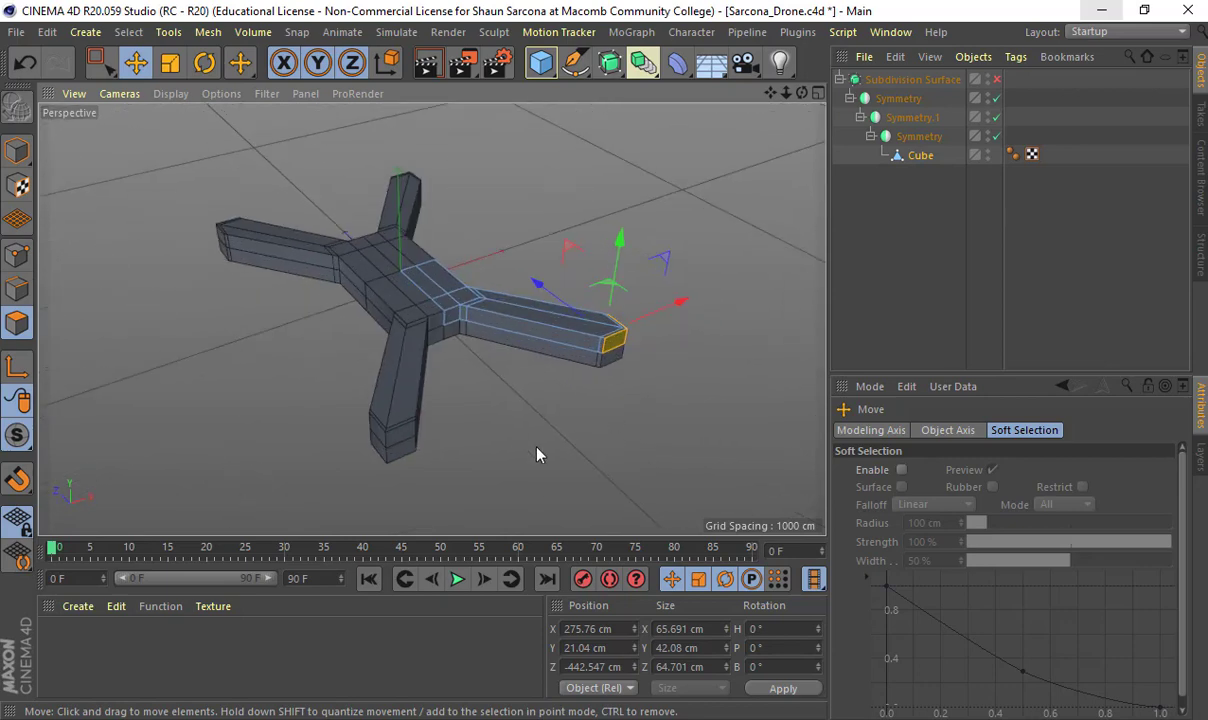
{"action": "middle_click_drag", "start_coordinate": [537, 445], "coordinate": [496, 461], "text": "alt"}
{"action": "right_click_drag", "start_coordinate": [496, 461], "coordinate": [600, 440], "text": "alt"}
{"action": "middle_click_drag", "start_coordinate": [431, 318], "coordinate": [558, 457], "text": "alt"}
{"action": "key", "text": "d"}
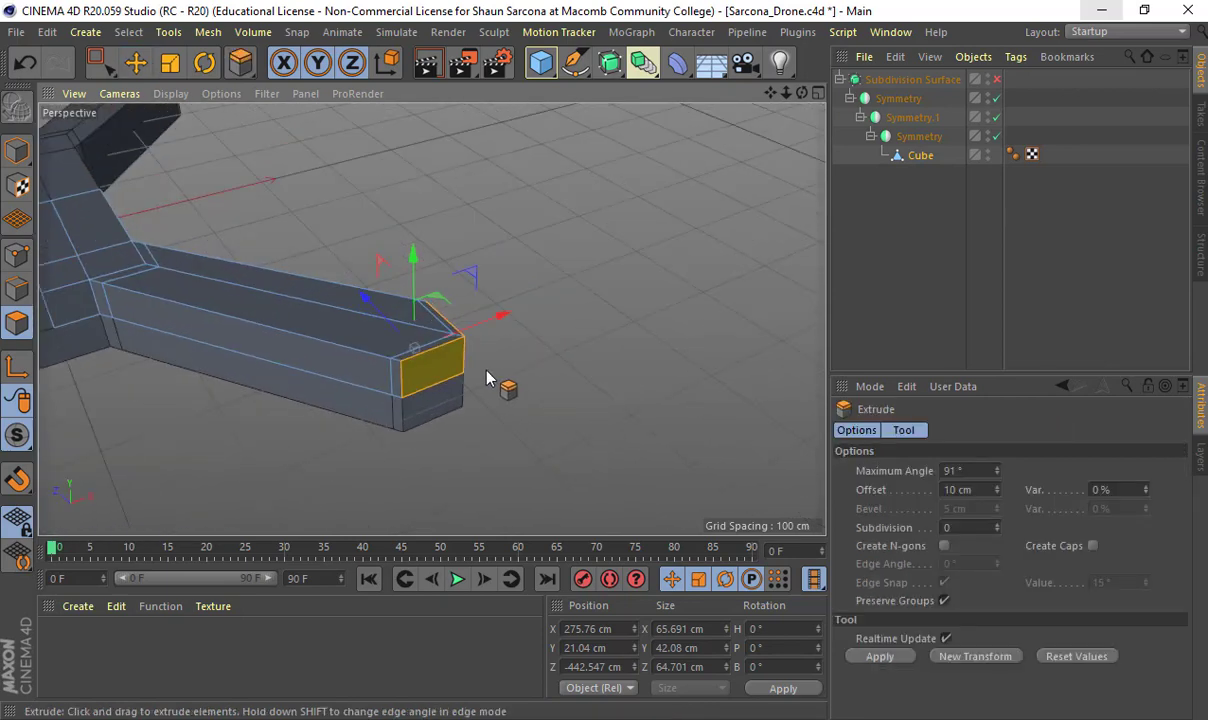
{"action": "left_click_drag", "start_coordinate": [445, 348], "coordinate": [481, 358]}
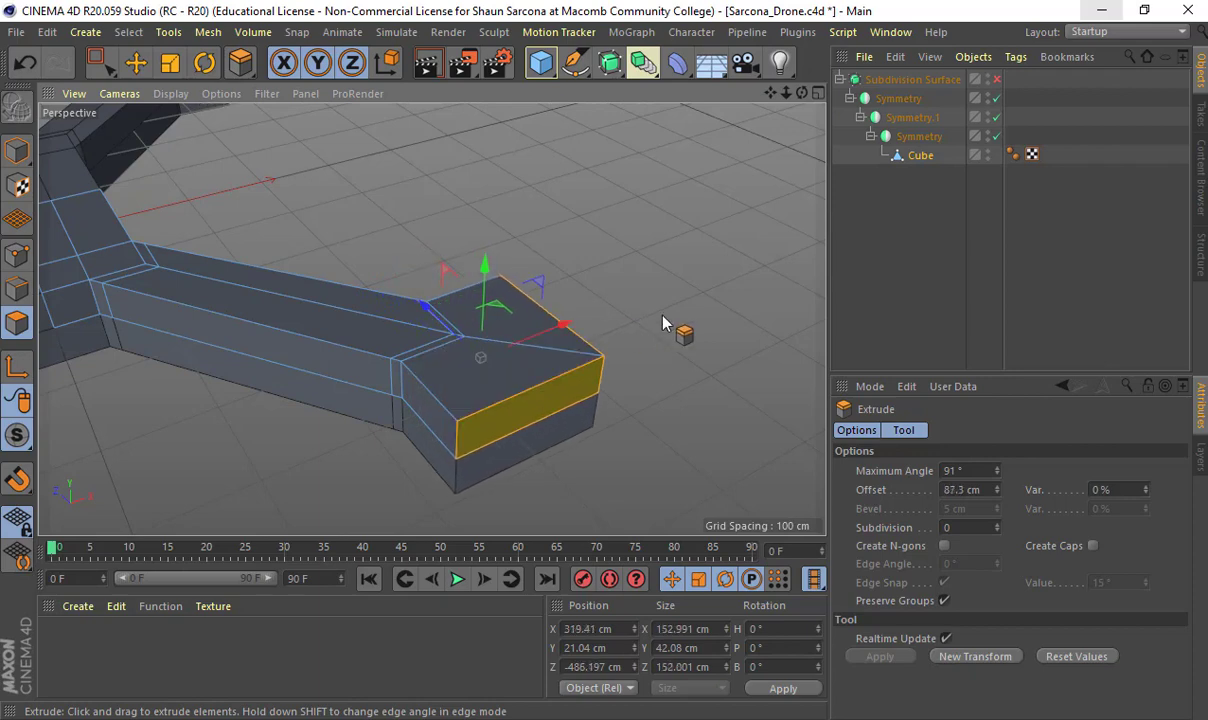
Step: Reduce the extrusion offset of the arm's end faces to about 72.2 cm
{"action": "left_click_drag", "start_coordinate": [663, 318], "coordinate": [590, 321], "text": "alt"}
{"action": "scroll", "coordinate": [652, 318], "scroll_direction": "down", "scroll_amount": 5}
{"action": "middle_click_drag", "start_coordinate": [590, 321], "coordinate": [627, 405], "text": "alt"}
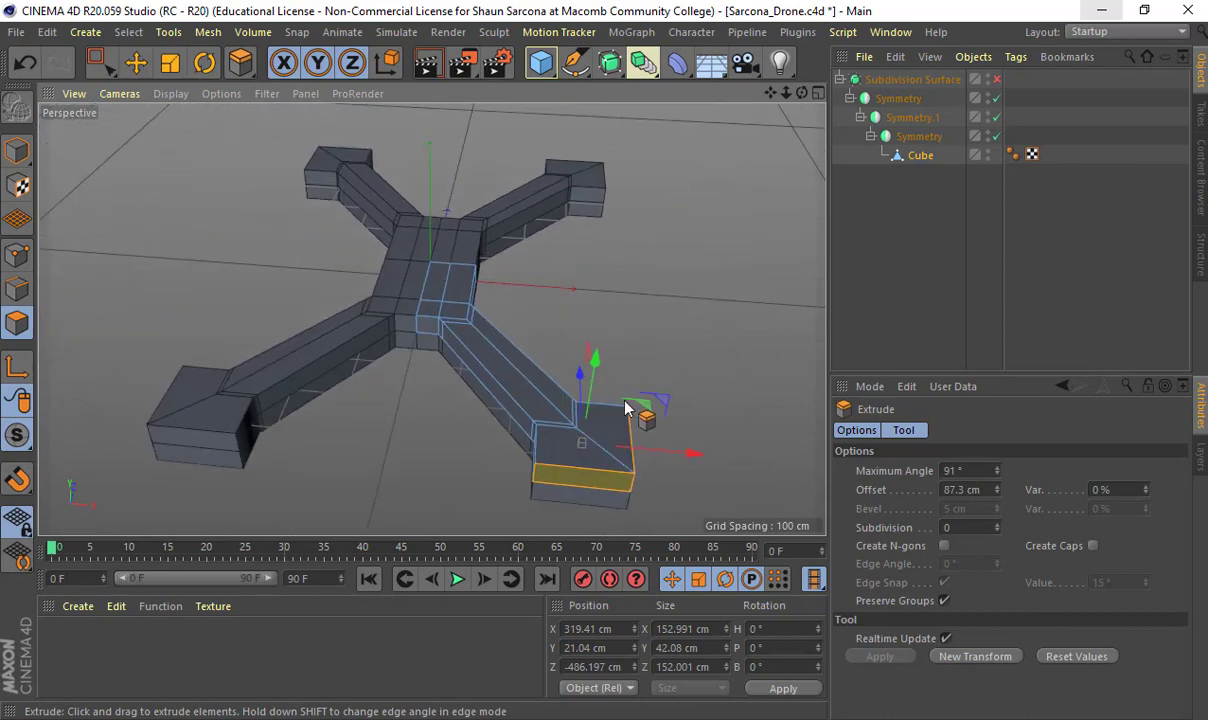
{"action": "mouse_move", "coordinate": [582, 442]}
{"action": "left_mouse_down", "text": "alt"}
{"action": "mouse_move", "coordinate": [630, 420]}
{"action": "mouse_move", "coordinate": [593, 453]}
{"action": "left_mouse_up", "text": "alt"}
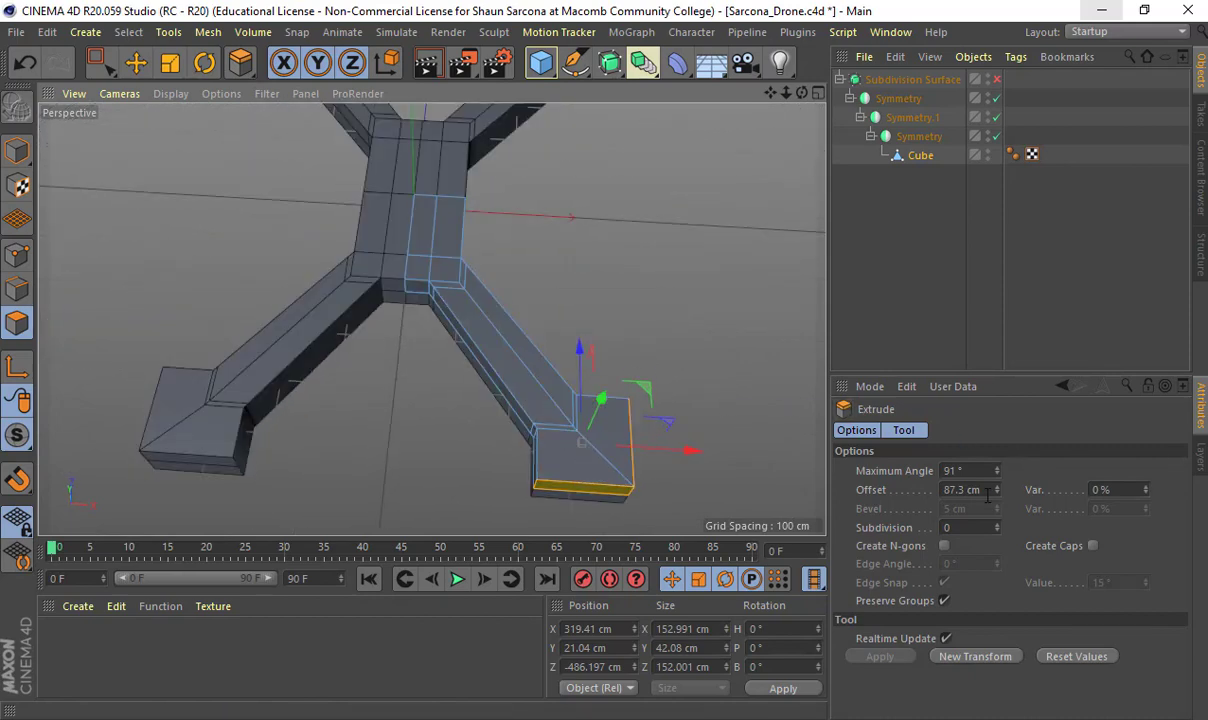
{"action": "left_click_drag", "start_coordinate": [998, 492], "coordinate": [998, 503]}
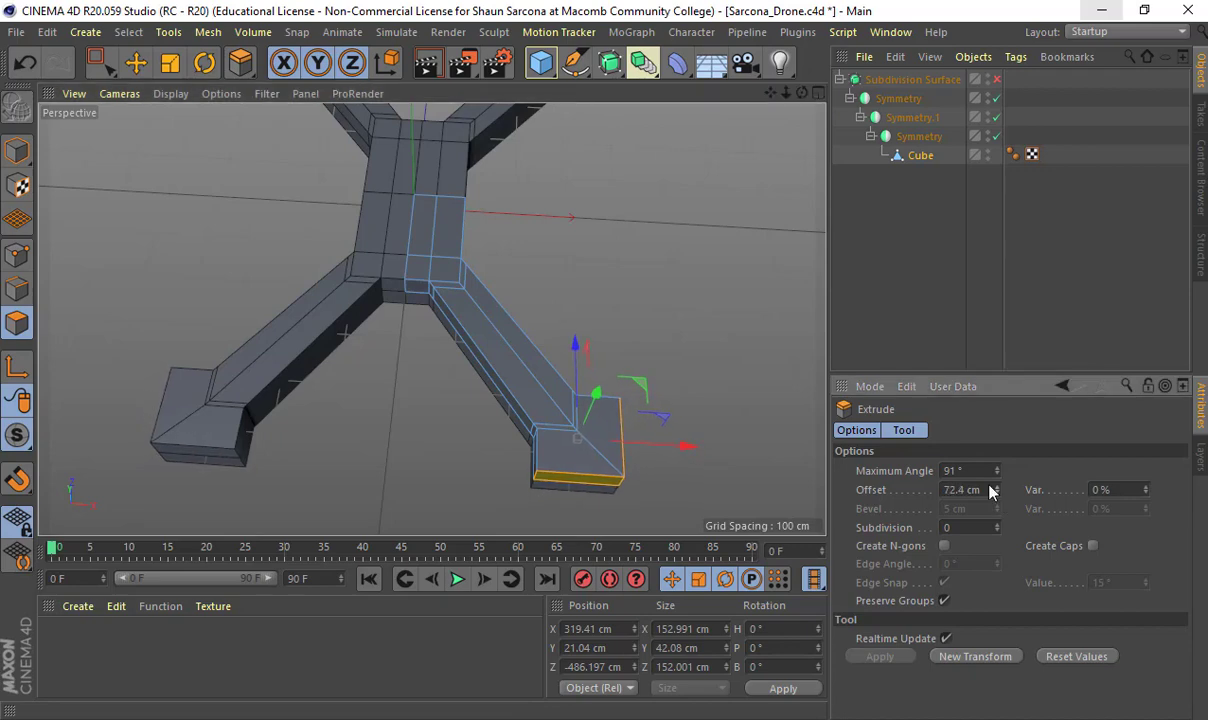
Step: Disable all three Symmetry objects so that only the original Cube quarter is shown
{"action": "left_click_drag", "start_coordinate": [722, 418], "coordinate": [642, 305], "text": "alt"}
{"action": "scroll", "coordinate": [646, 292], "scroll_direction": "up", "scroll_amount": 6}
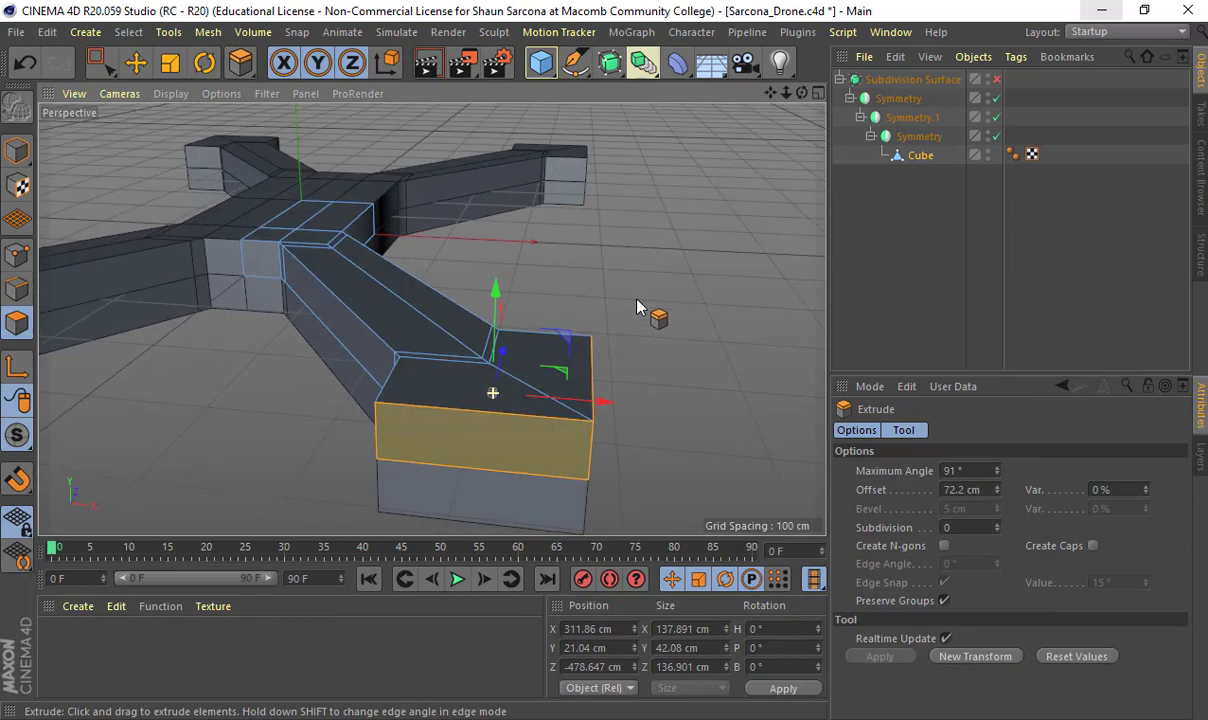
{"action": "left_click", "coordinate": [476, 445]}
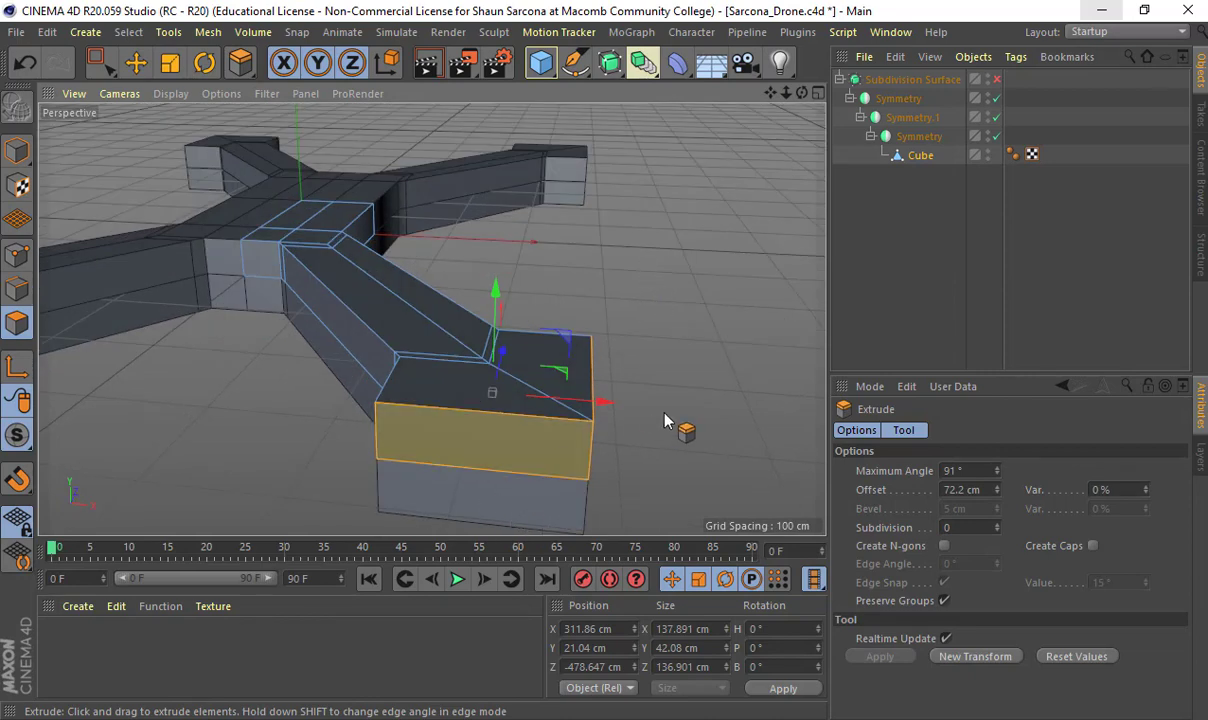
{"action": "left_click_drag", "start_coordinate": [996, 99], "coordinate": [998, 137]}
{"action": "left_click_drag", "start_coordinate": [656, 318], "coordinate": [656, 435], "text": "alt"}
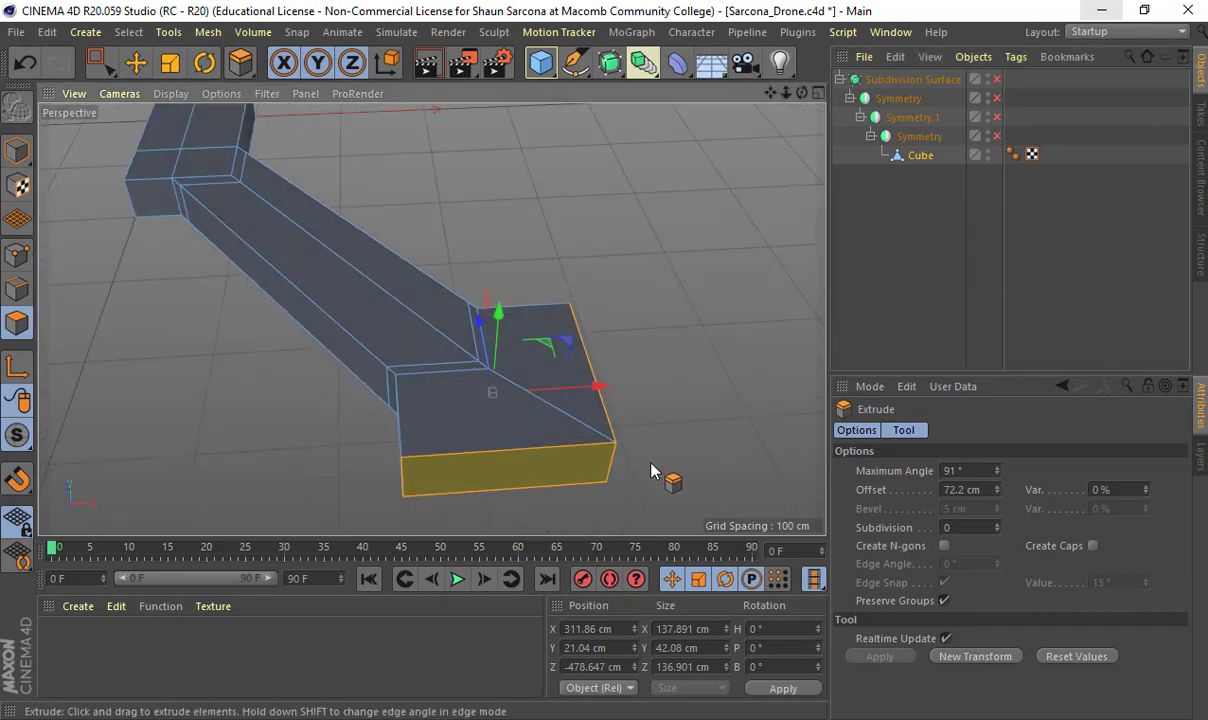
Step: Select the two inner faces on the underside of the extruded arm tip and delete them
{"action": "key", "text": "e"}
{"action": "left_click_drag", "start_coordinate": [651, 480], "coordinate": [577, 229], "text": "alt"}
{"action": "key", "text": "r"}
{"action": "left_click_drag", "start_coordinate": [523, 332], "coordinate": [573, 472]}
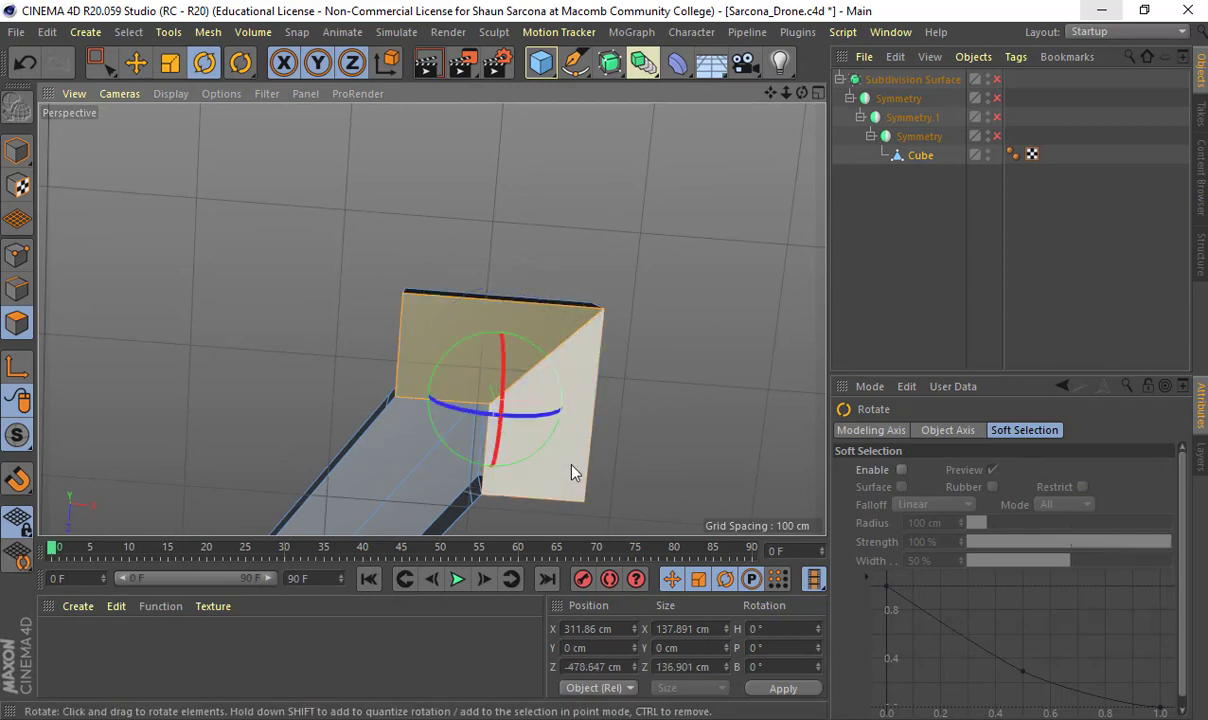
{"action": "key", "text": "ctrl+shift+a"}
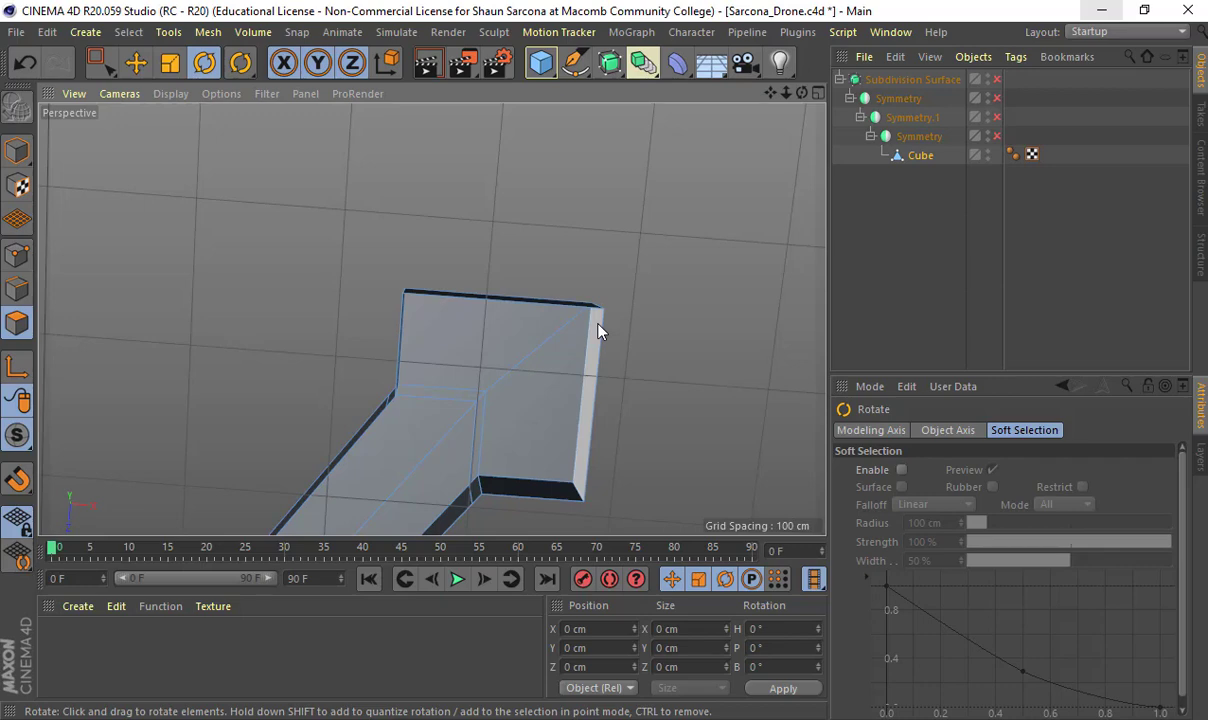
{"action": "left_click_drag", "start_coordinate": [570, 434], "coordinate": [563, 161], "text": "alt"}
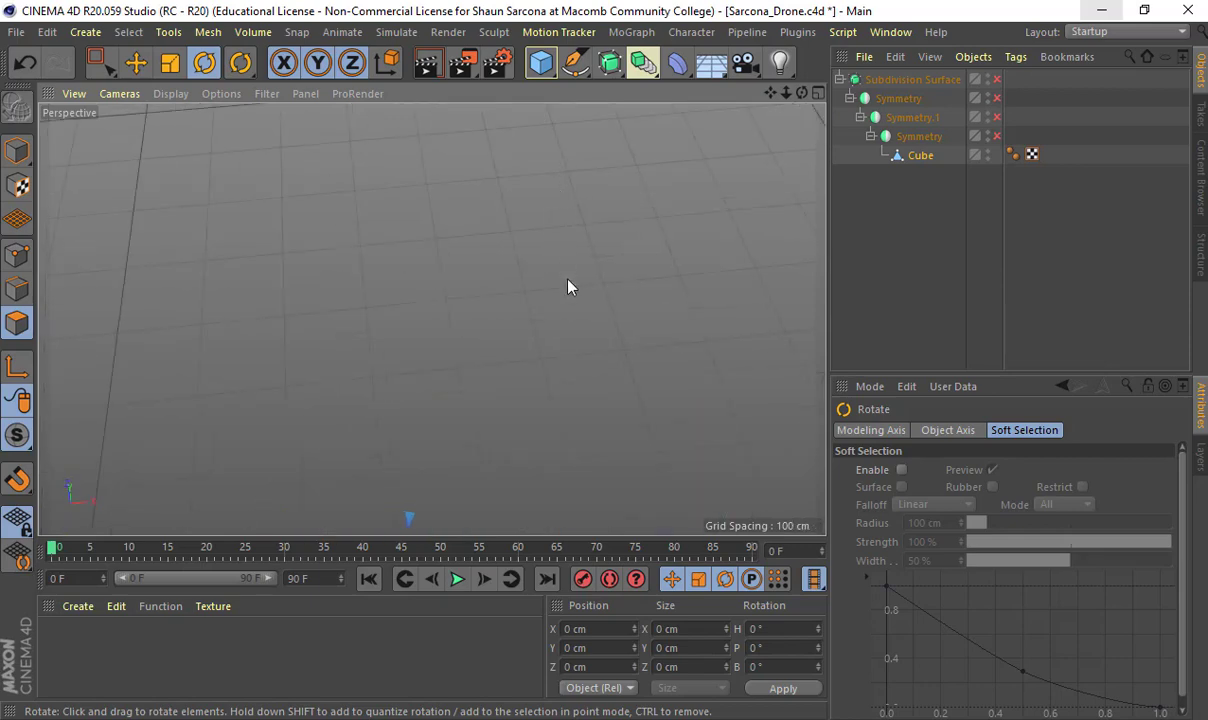
{"action": "left_click_drag", "start_coordinate": [567, 287], "coordinate": [565, 391], "text": "alt"}
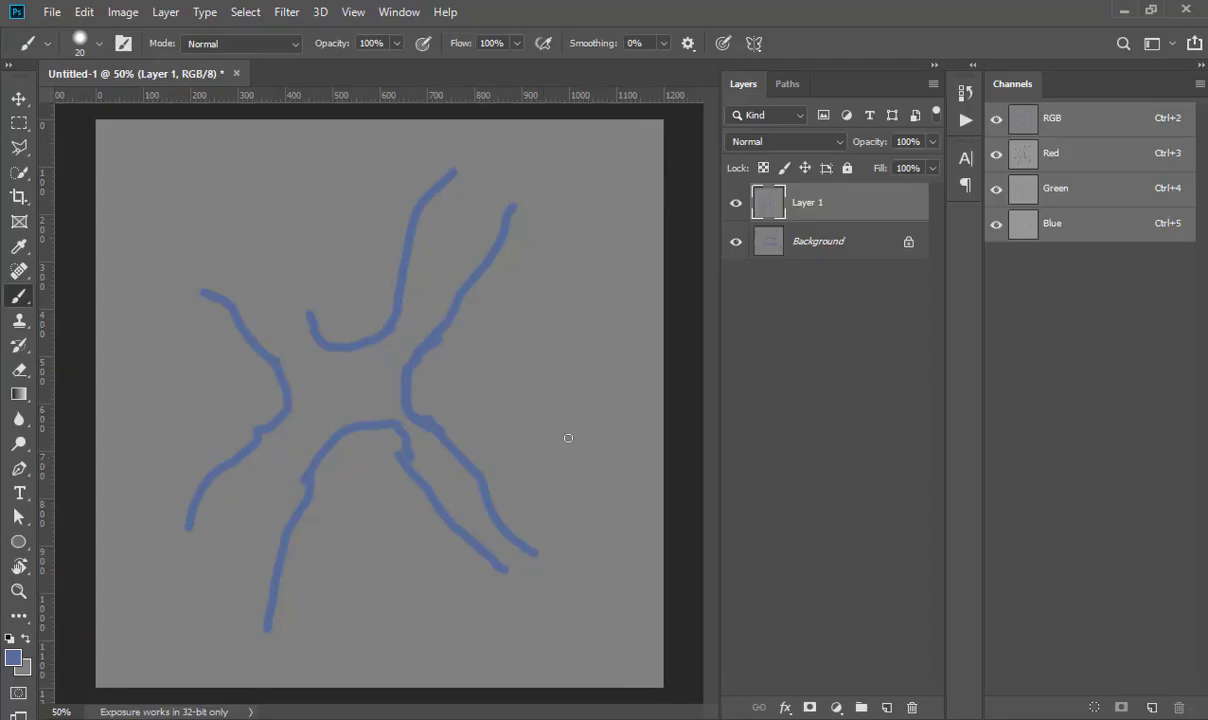
Step: Switch to Photoshop, hide Layer 1 and Background, and add a new layer filled with the gray background colour
{"action": "left_click", "coordinate": [735, 204]}
{"action": "left_click", "coordinate": [736, 241]}
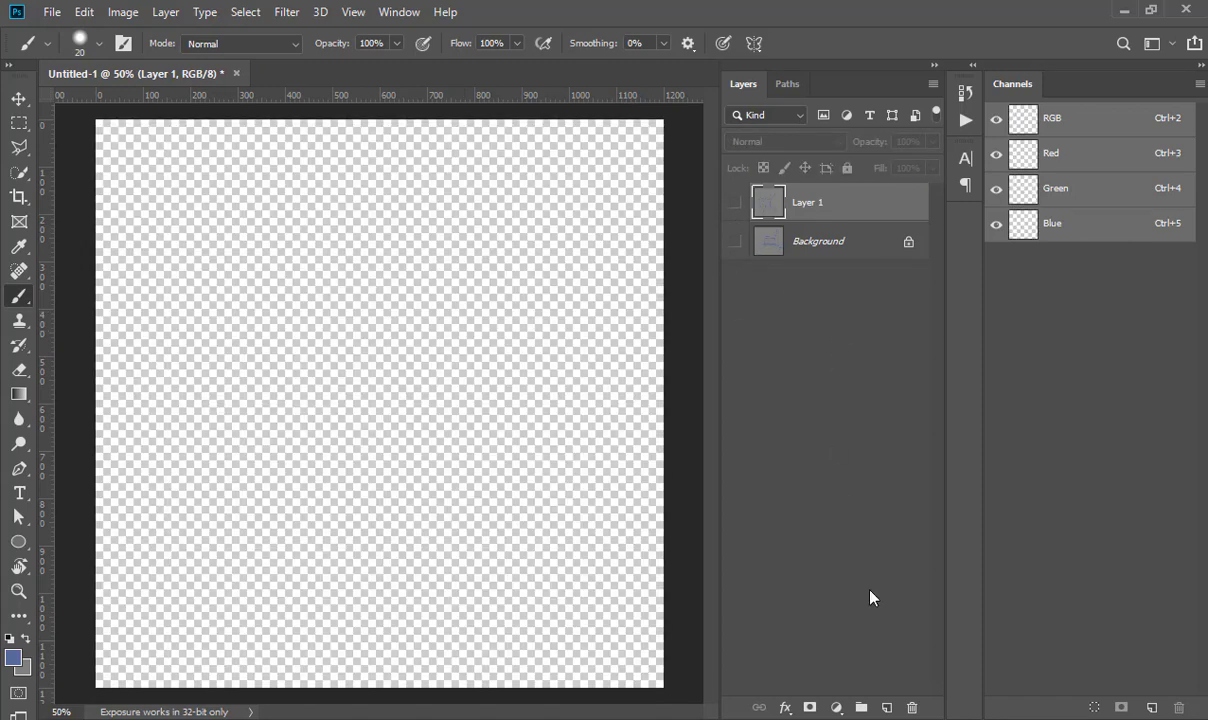
{"action": "left_click", "coordinate": [887, 707]}
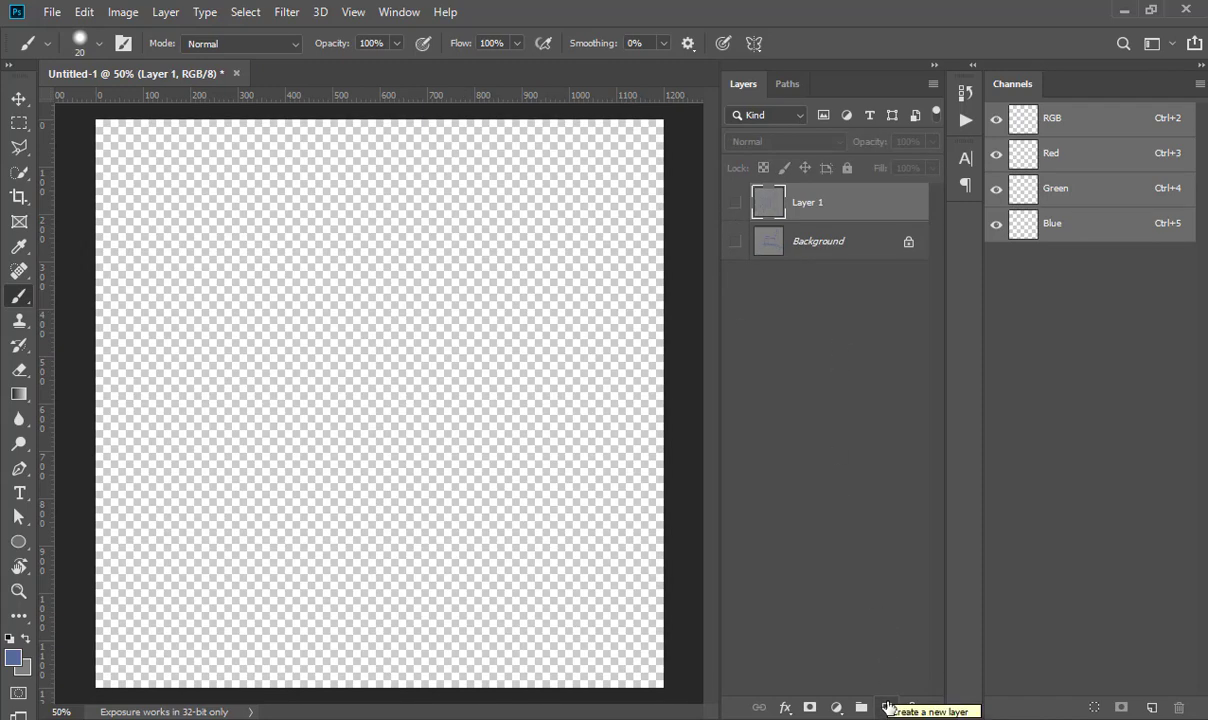
{"action": "key", "text": "ctrl+shift+n"}
{"action": "key", "text": "Return"}
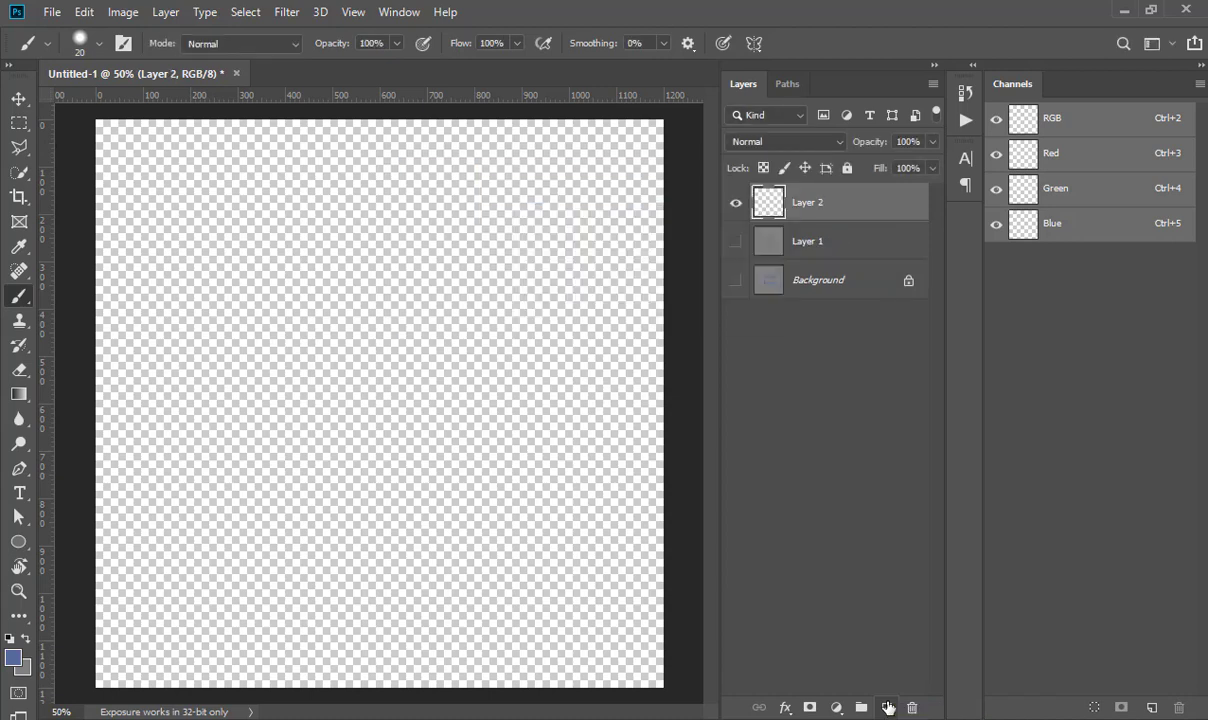
{"action": "key", "text": "ctrl+BackSpace"}
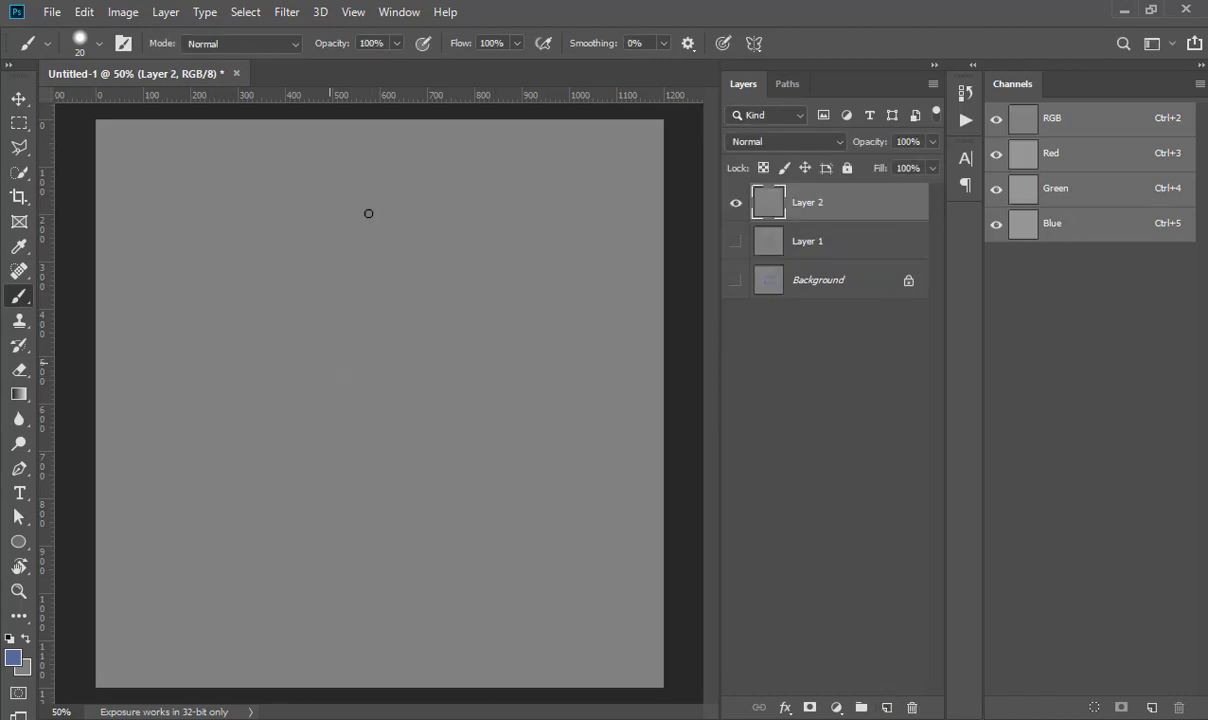
Step: Sketch the arm with the Brush: two parallel sides, two V-shaped loops, a diamond-shaped tip and a lengthwise centre line
{"action": "left_click_drag", "start_coordinate": [326, 271], "coordinate": [326, 455]}
{"action": "left_click_drag", "start_coordinate": [400, 276], "coordinate": [399, 461]}
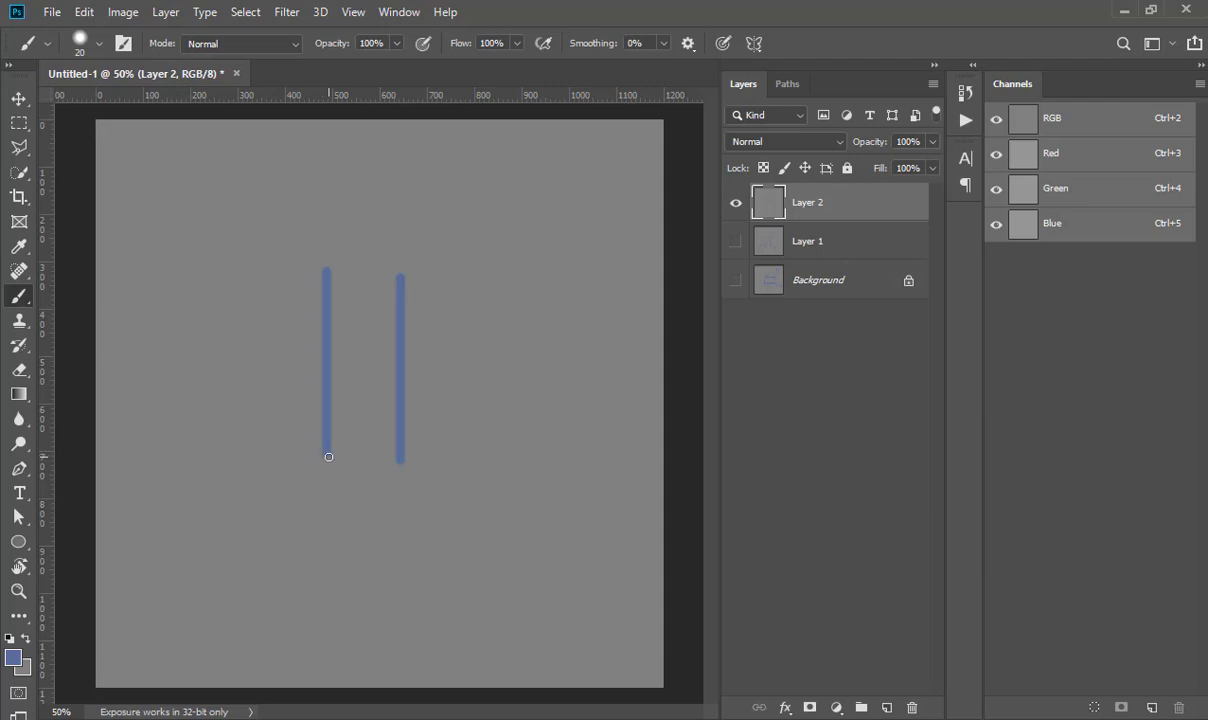
{"action": "mouse_move", "coordinate": [328, 457]}
{"action": "left_mouse_down"}
{"action": "mouse_move", "coordinate": [350, 496]}
{"action": "mouse_move", "coordinate": [400, 464]}
{"action": "left_mouse_up"}
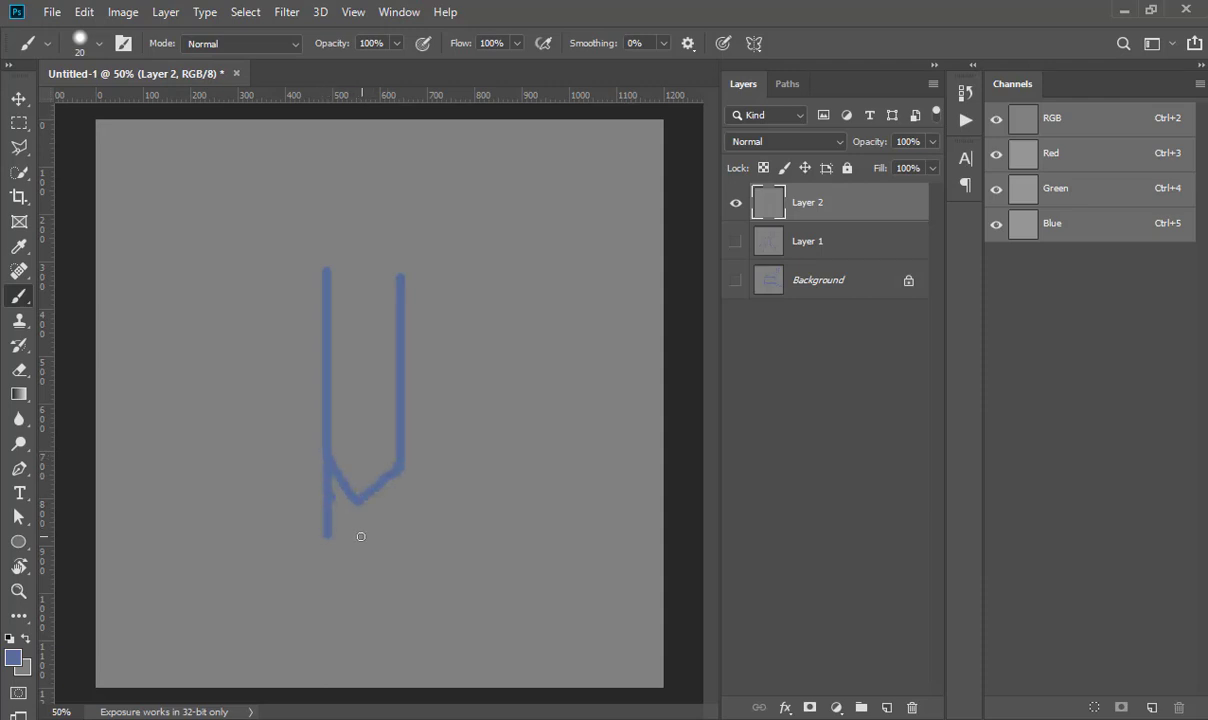
{"action": "key", "text": "ctrl+z"}
{"action": "mouse_move", "coordinate": [326, 462]}
{"action": "left_mouse_down"}
{"action": "mouse_move", "coordinate": [355, 514]}
{"action": "mouse_move", "coordinate": [400, 490]}
{"action": "mouse_move", "coordinate": [402, 465]}
{"action": "left_mouse_up"}
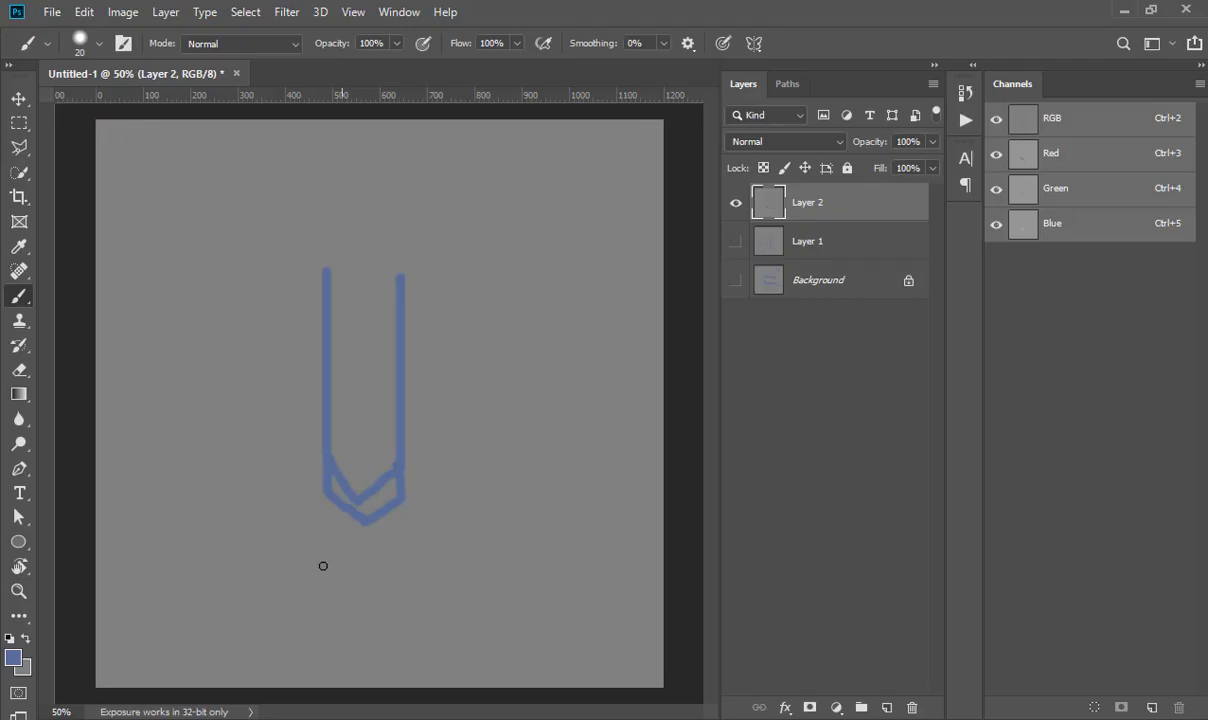
{"action": "mouse_move", "coordinate": [324, 497]}
{"action": "left_mouse_down"}
{"action": "mouse_move", "coordinate": [264, 588]}
{"action": "mouse_move", "coordinate": [364, 666]}
{"action": "mouse_move", "coordinate": [452, 562]}
{"action": "mouse_move", "coordinate": [412, 504]}
{"action": "left_mouse_up"}
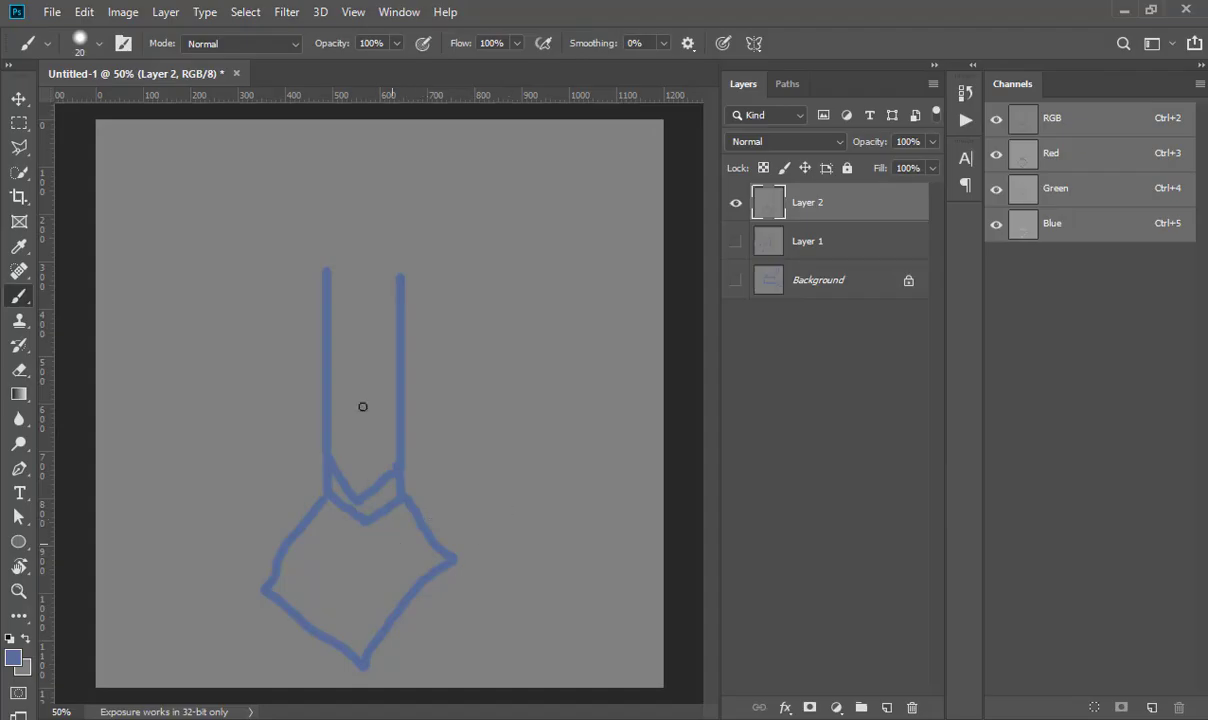
{"action": "left_click_drag", "start_coordinate": [361, 279], "coordinate": [362, 664]}
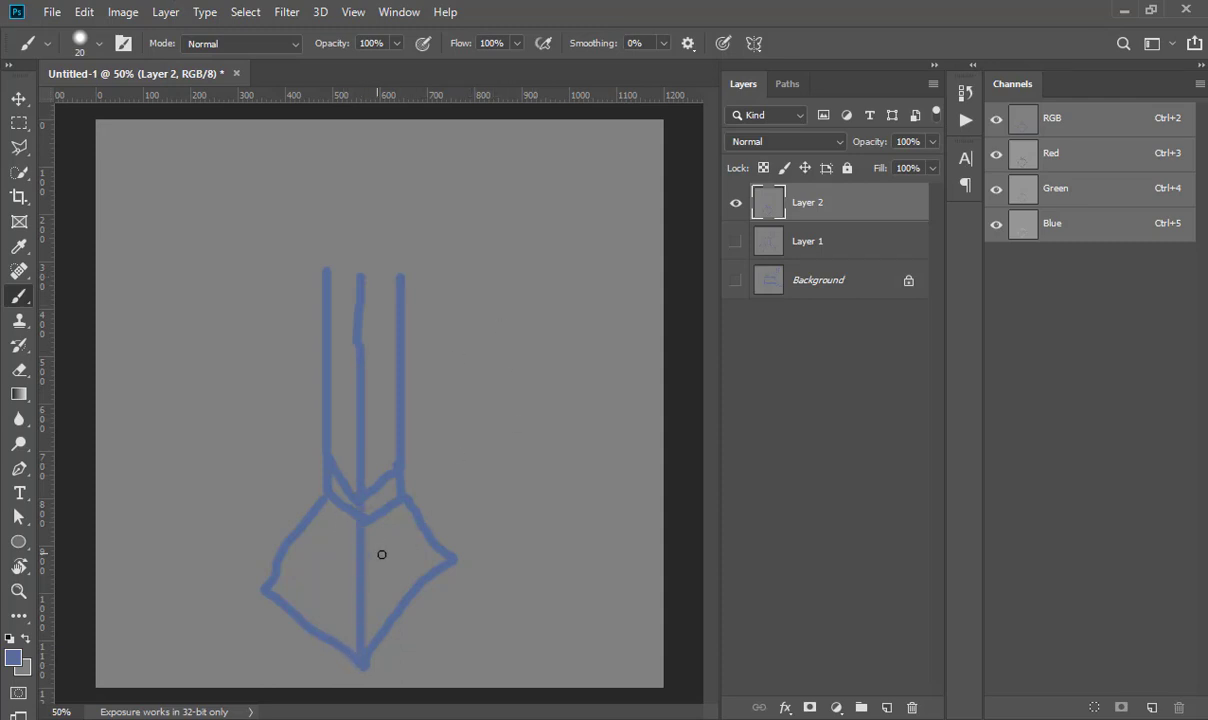
Step: Reduce the brush size to 8 and draw a rough circle around the centre line inside the diamond-shaped tip
{"action": "mouse_move", "coordinate": [328, 560]}
{"action": "left_mouse_down"}
{"action": "mouse_move", "coordinate": [404, 547]}
{"action": "mouse_move", "coordinate": [326, 601]}
{"action": "mouse_move", "coordinate": [342, 512]}
{"action": "mouse_move", "coordinate": [413, 590]}
{"action": "mouse_move", "coordinate": [315, 623]}
{"action": "mouse_move", "coordinate": [418, 604]}
{"action": "mouse_move", "coordinate": [399, 436]}
{"action": "left_mouse_up"}
{"action": "key", "text": "ctrl+z"}
{"action": "key", "text": "bracketleft"}
{"action": "key", "text": "bracketleft"}
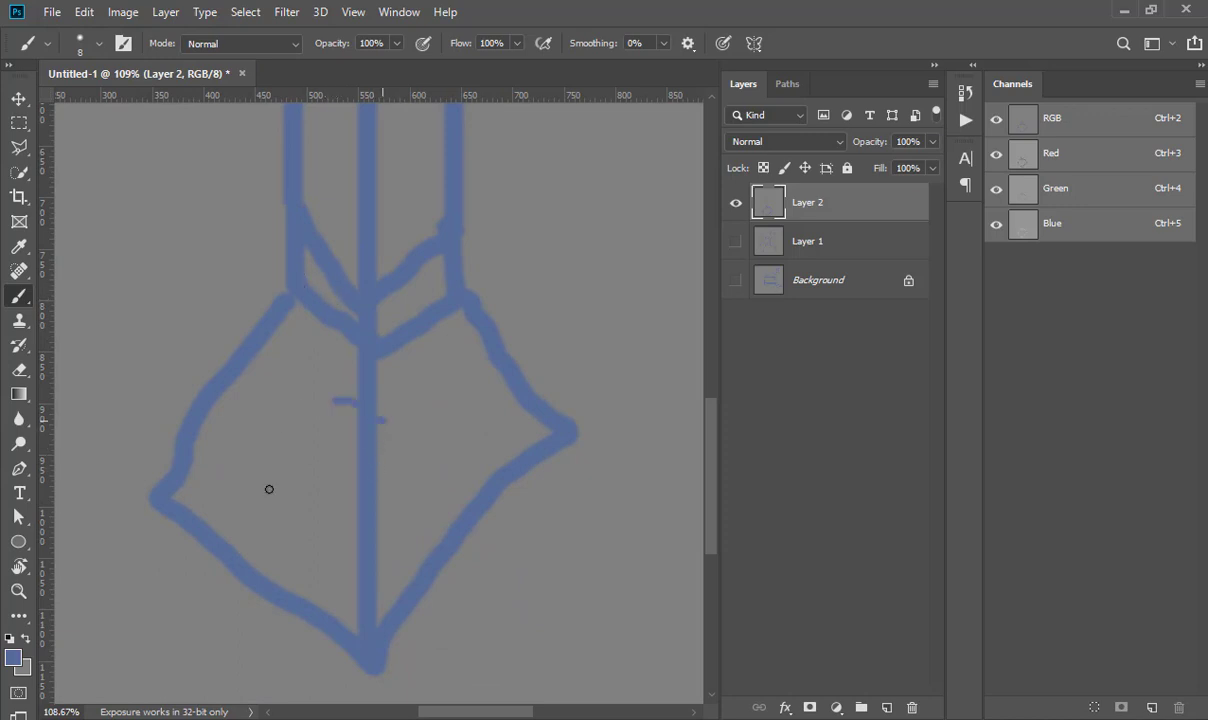
{"action": "mouse_move", "coordinate": [305, 382]}
{"action": "left_mouse_down"}
{"action": "mouse_move", "coordinate": [365, 560]}
{"action": "mouse_move", "coordinate": [372, 404]}
{"action": "left_mouse_up"}
{"action": "key", "text": "ctrl+z"}
{"action": "mouse_move", "coordinate": [337, 358]}
{"action": "left_mouse_down"}
{"action": "mouse_move", "coordinate": [395, 510]}
{"action": "mouse_move", "coordinate": [340, 350]}
{"action": "left_mouse_up"}
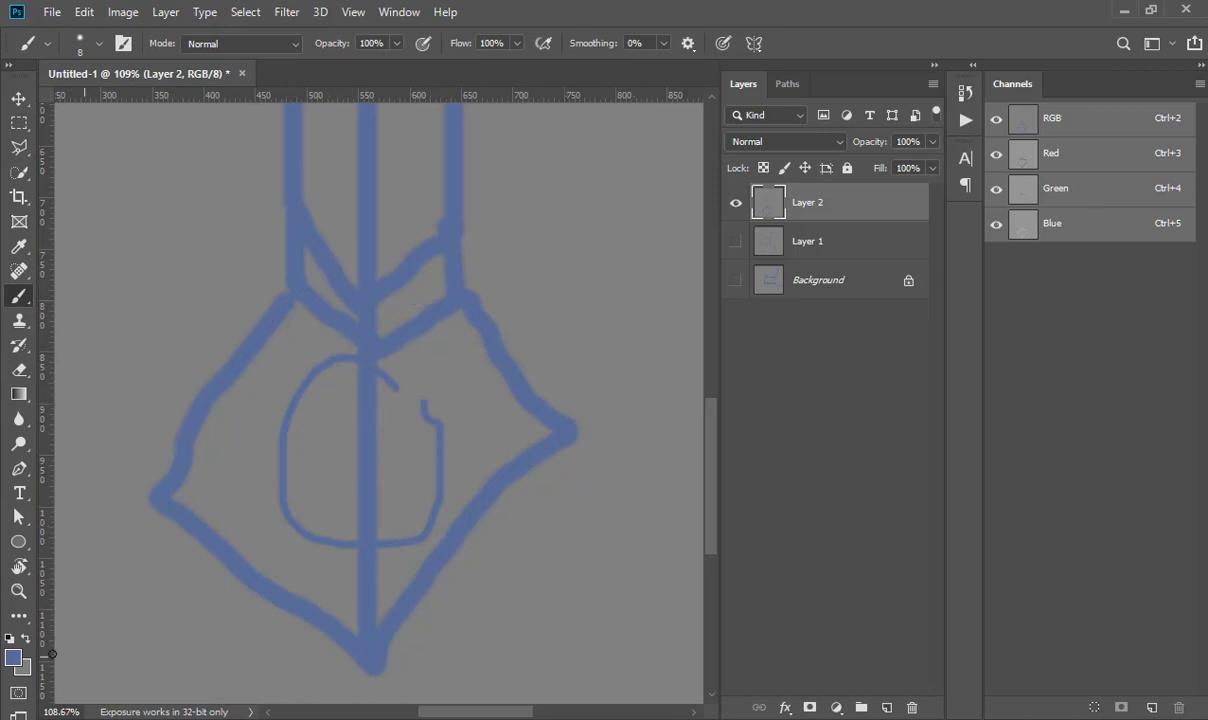
Step: Set the foreground colour to red and draw four arrows from the circle outward to the diamond's corners
{"action": "key", "text": "i"}
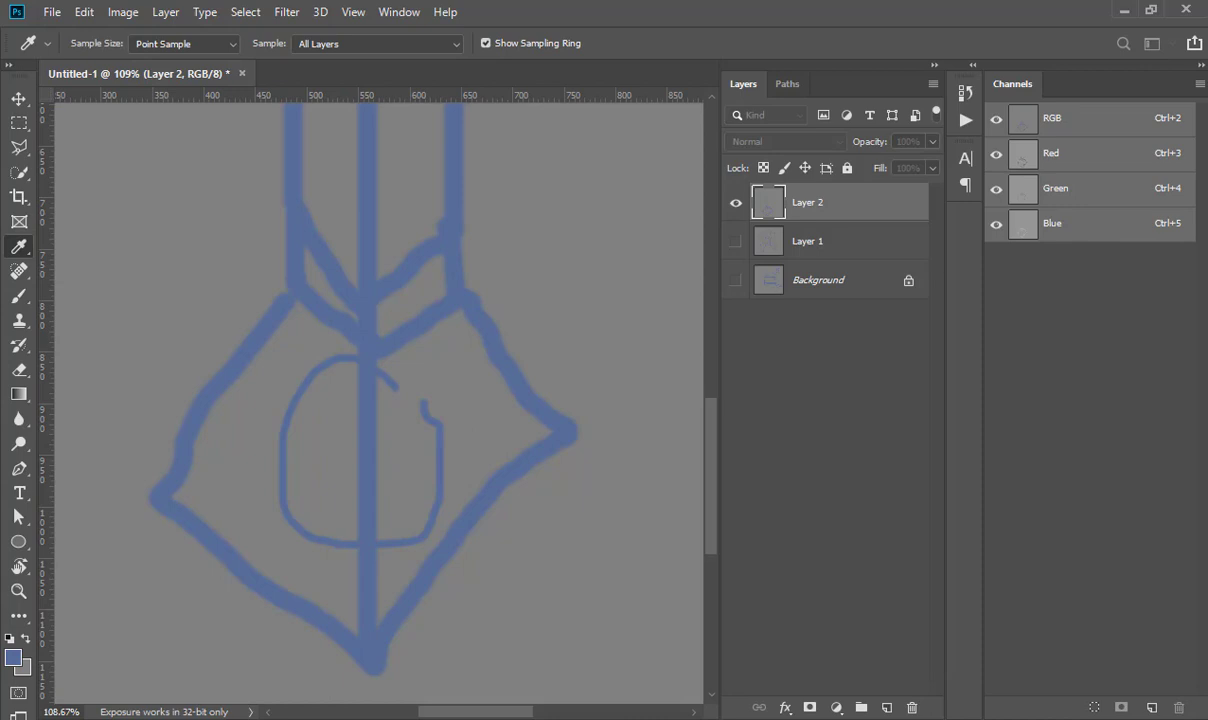
{"action": "key", "text": "b"}
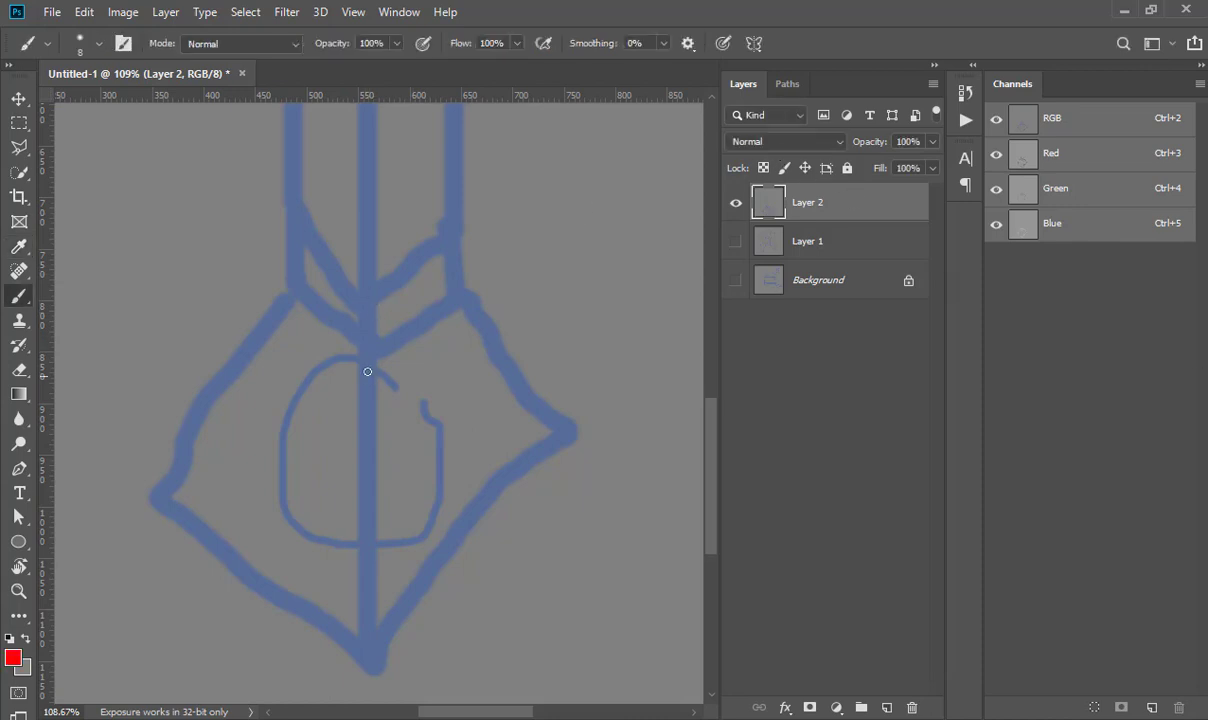
{"action": "mouse_move", "coordinate": [367, 371]}
{"action": "left_mouse_down"}
{"action": "mouse_move", "coordinate": [367, 305]}
{"action": "mouse_move", "coordinate": [354, 313]}
{"action": "mouse_move", "coordinate": [380, 312]}
{"action": "left_mouse_up"}
{"action": "mouse_move", "coordinate": [437, 441]}
{"action": "left_mouse_down"}
{"action": "mouse_move", "coordinate": [507, 438]}
{"action": "mouse_move", "coordinate": [526, 452]}
{"action": "mouse_move", "coordinate": [450, 465]}
{"action": "left_mouse_up"}
{"action": "mouse_move", "coordinate": [366, 542]}
{"action": "left_mouse_down"}
{"action": "mouse_move", "coordinate": [366, 612]}
{"action": "mouse_move", "coordinate": [379, 598]}
{"action": "left_mouse_up"}
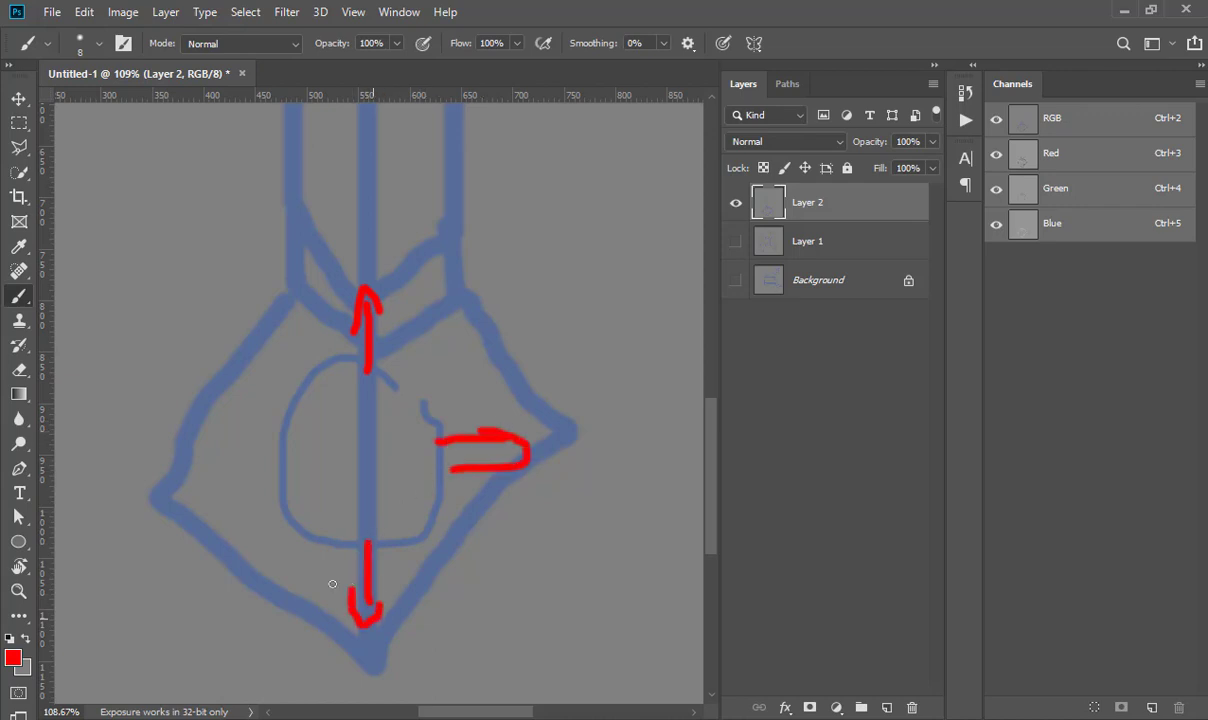
{"action": "mouse_move", "coordinate": [283, 478]}
{"action": "left_mouse_down"}
{"action": "mouse_move", "coordinate": [235, 478]}
{"action": "mouse_move", "coordinate": [268, 510]}
{"action": "left_mouse_up"}
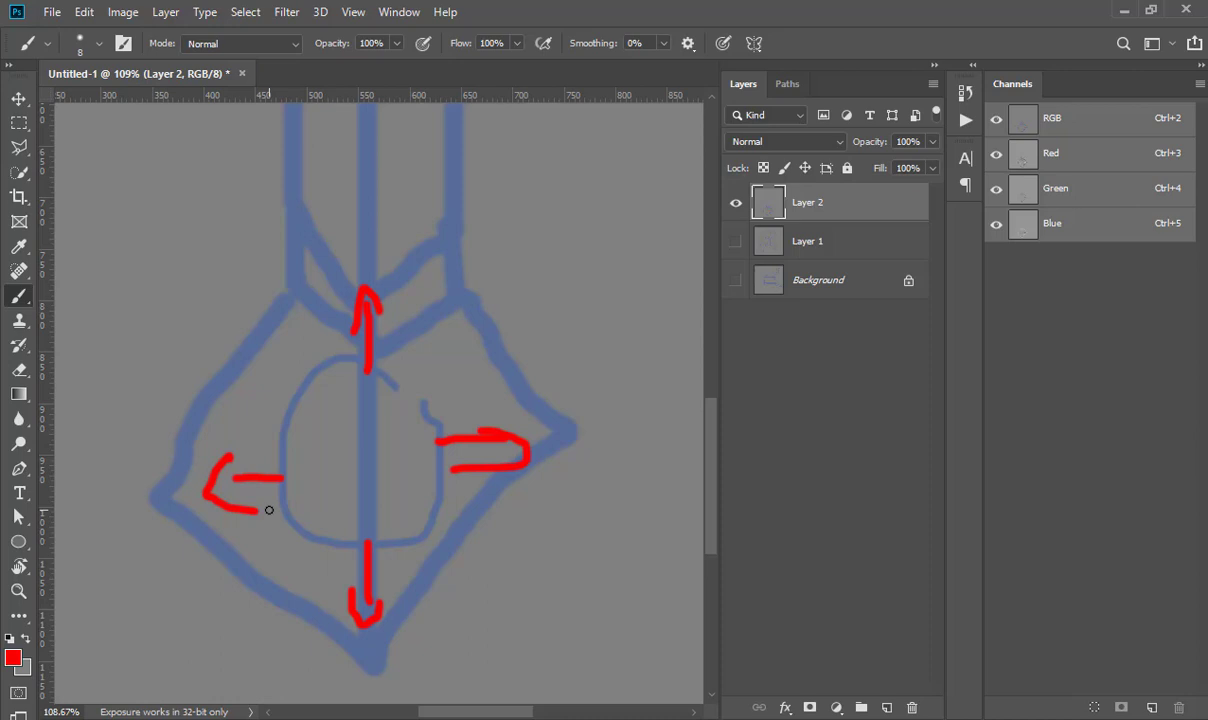
Step: Circle the four corners of the diamond-shaped tip in red
{"action": "mouse_move", "coordinate": [146, 483]}
{"action": "left_mouse_down"}
{"action": "mouse_move", "coordinate": [185, 478]}
{"action": "mouse_move", "coordinate": [150, 462]}
{"action": "left_mouse_up"}
{"action": "left_click_drag", "start_coordinate": [563, 451], "coordinate": [590, 432]}
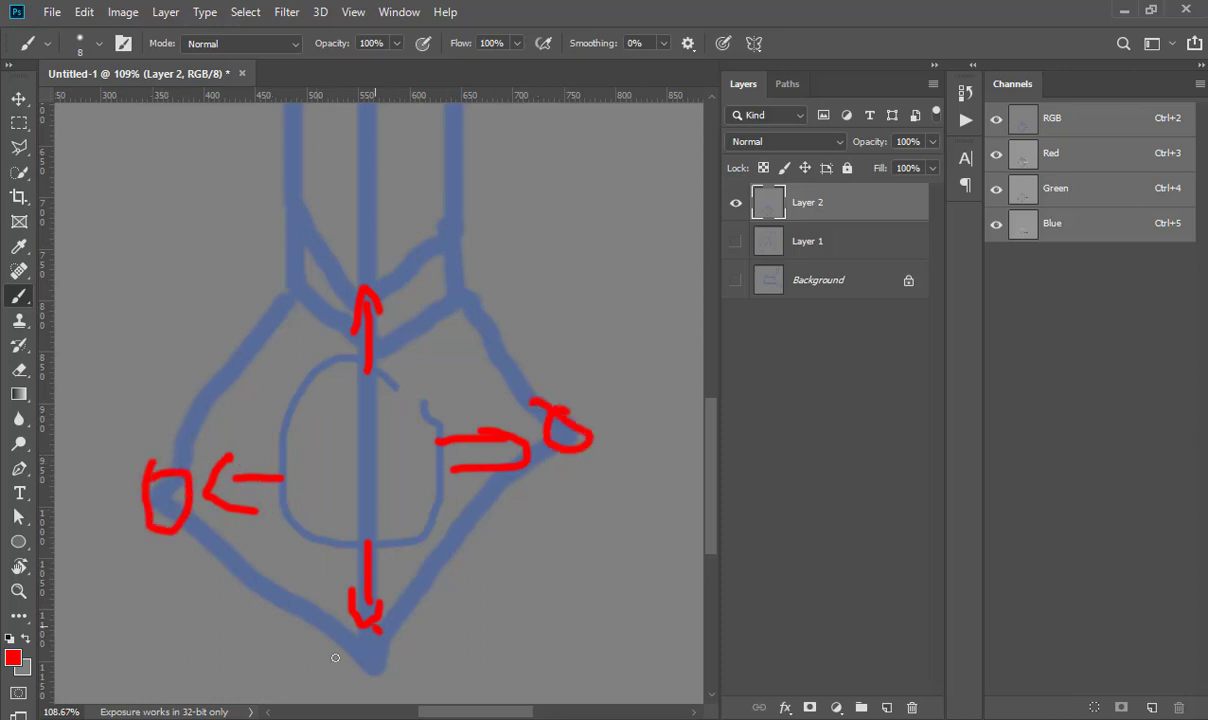
{"action": "left_click_drag", "start_coordinate": [335, 657], "coordinate": [362, 590]}
{"action": "mouse_move", "coordinate": [352, 240]}
{"action": "left_mouse_down"}
{"action": "mouse_move", "coordinate": [426, 267]}
{"action": "mouse_move", "coordinate": [342, 238]}
{"action": "left_mouse_up"}
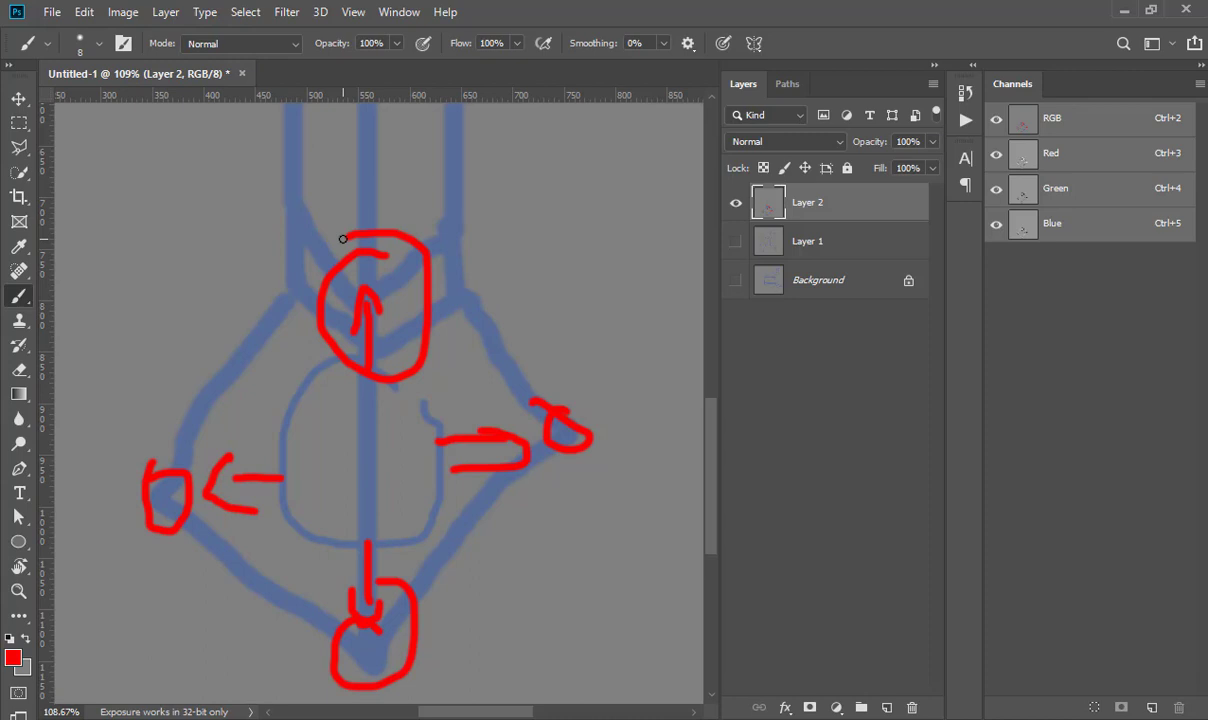
Step: Switch to Cinema 4D and, in the top view, move the two centre points behind the arm tip toward the body, to about X 247, Z -400 cm
{"action": "key", "text": "alt+Tab"}
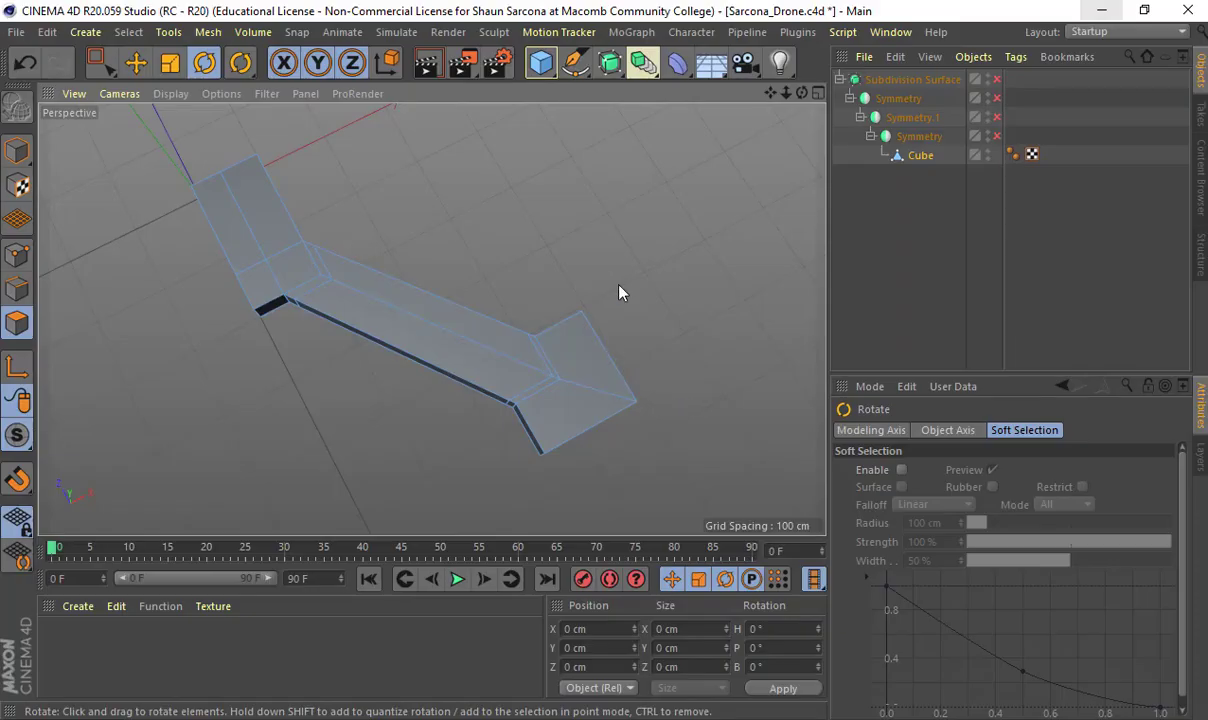
{"action": "middle_click", "coordinate": [617, 286]}
{"action": "middle_click", "coordinate": [625, 222]}
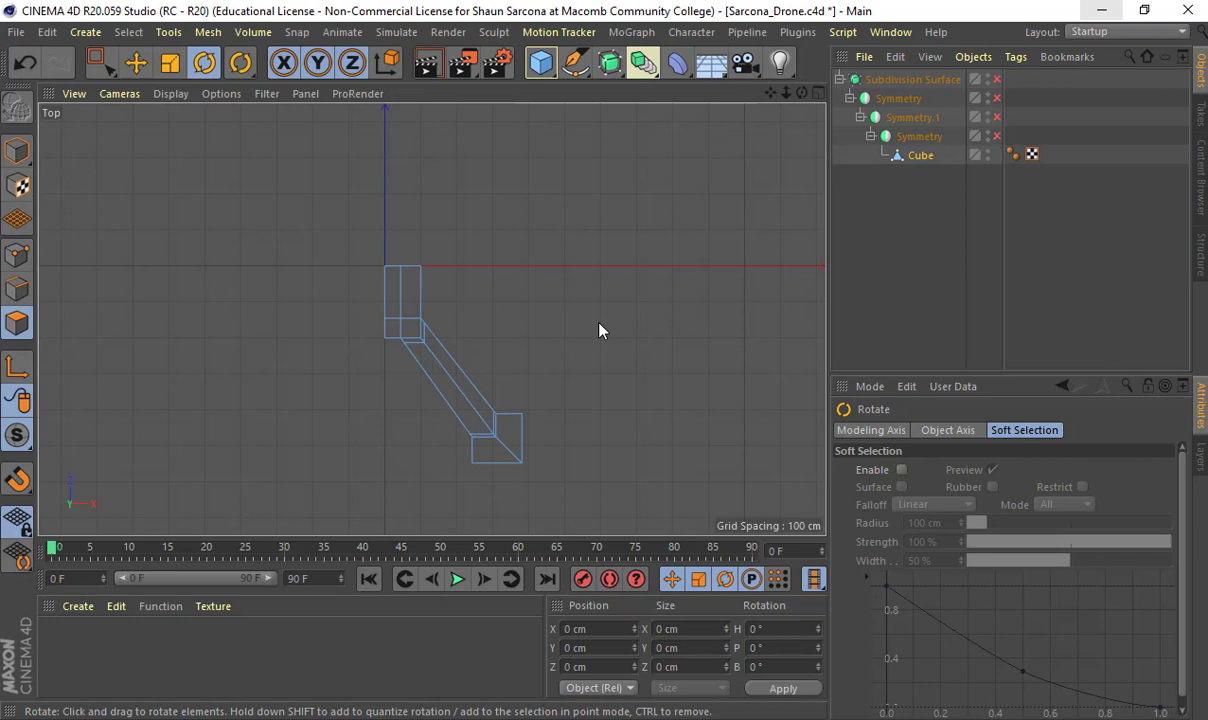
{"action": "scroll", "coordinate": [490, 405], "scroll_direction": "up", "scroll_amount": 3}
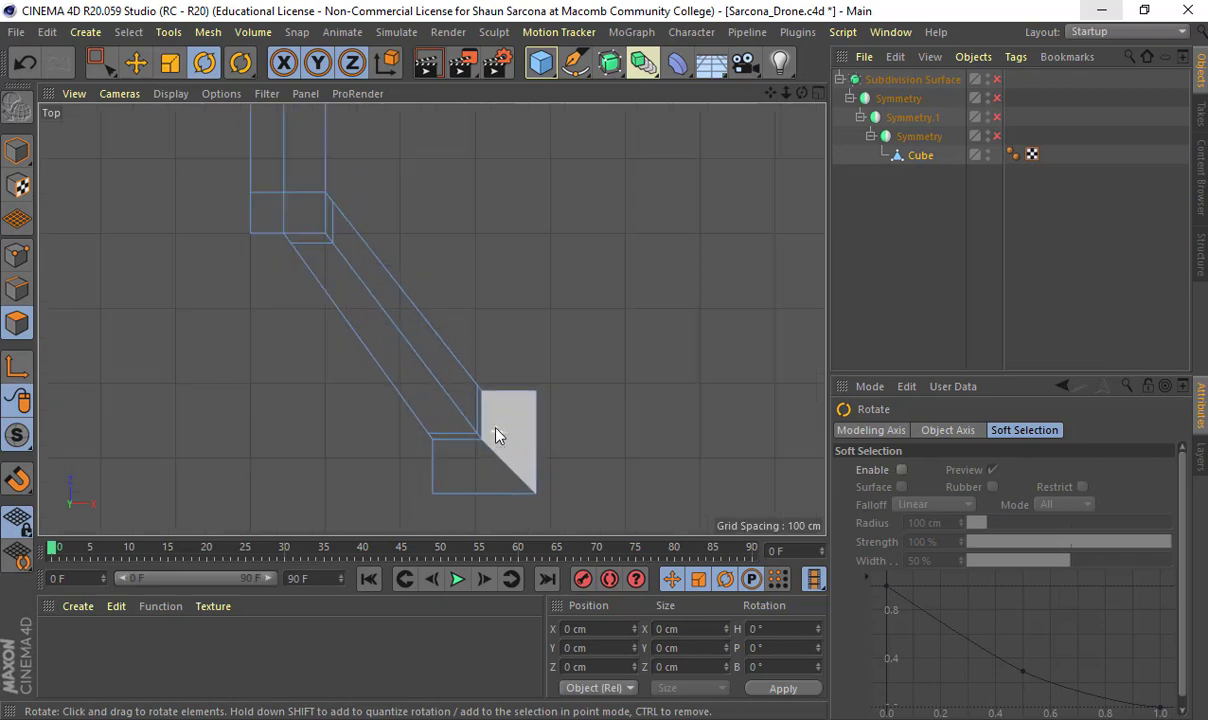
{"action": "left_click", "coordinate": [17, 254]}
{"action": "left_click", "coordinate": [101, 66]}
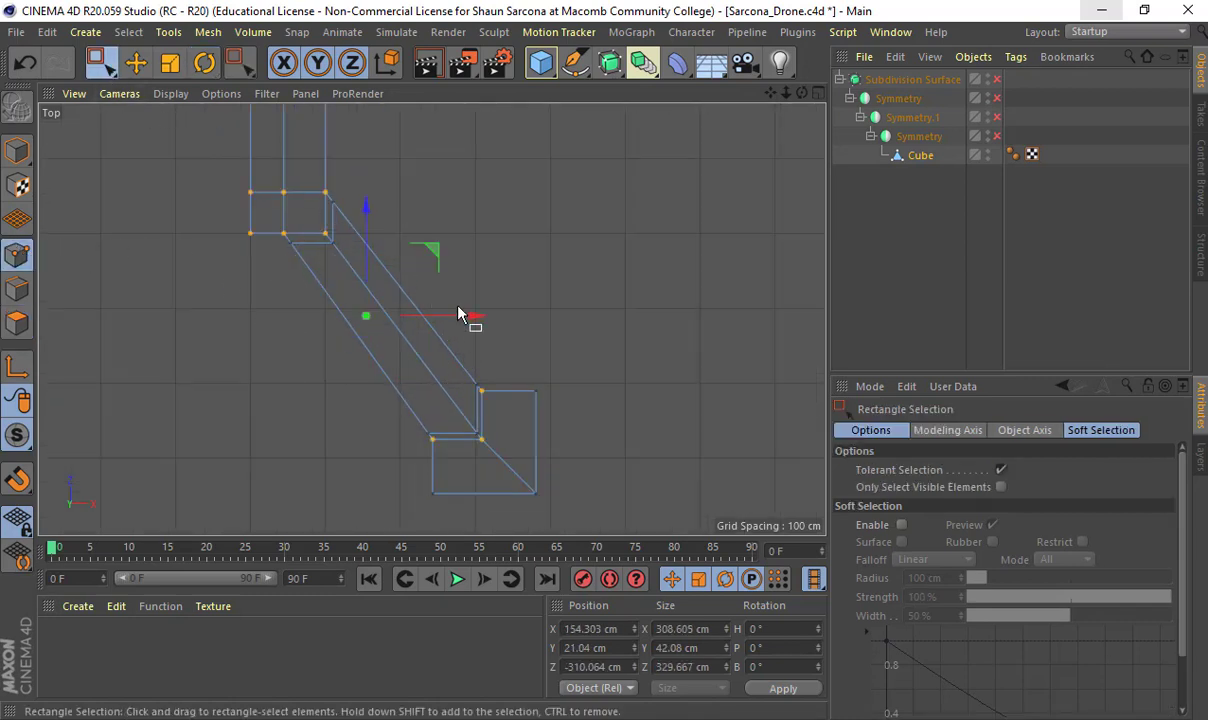
{"action": "scroll", "coordinate": [445, 325], "scroll_direction": "up", "scroll_amount": 6}
{"action": "scroll", "coordinate": [582, 352], "scroll_direction": "up", "scroll_amount": 2}
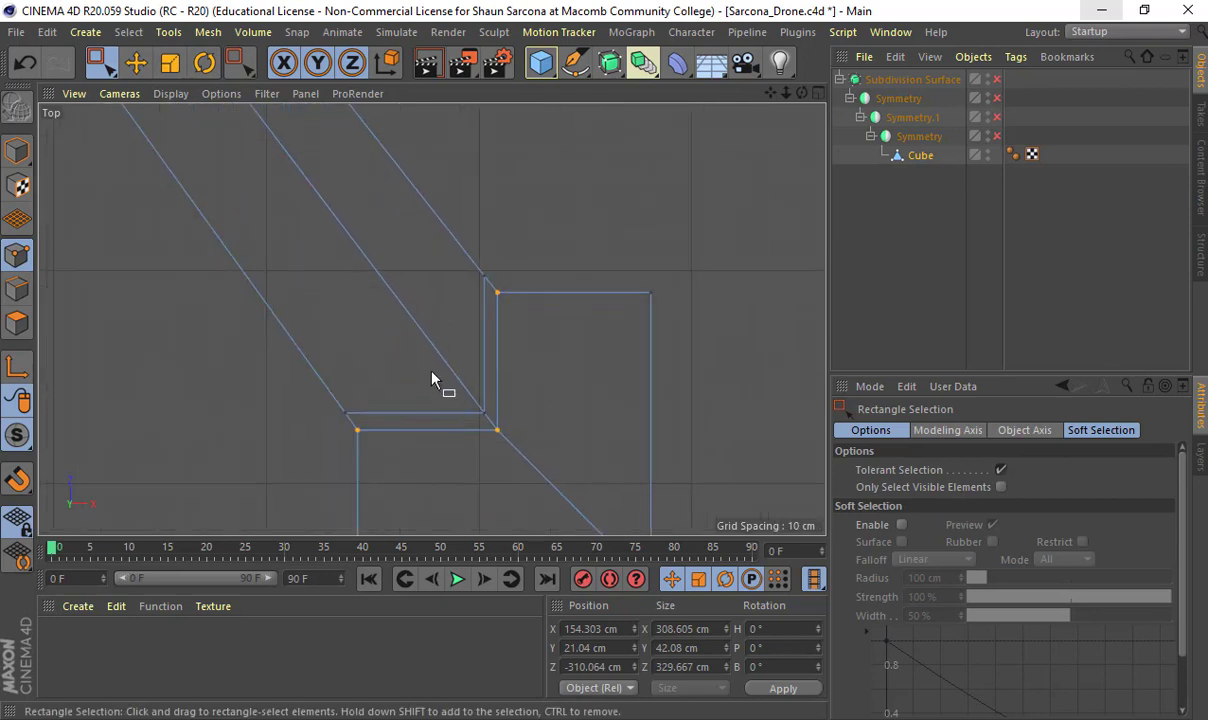
{"action": "left_click_drag", "start_coordinate": [407, 349], "coordinate": [508, 433]}
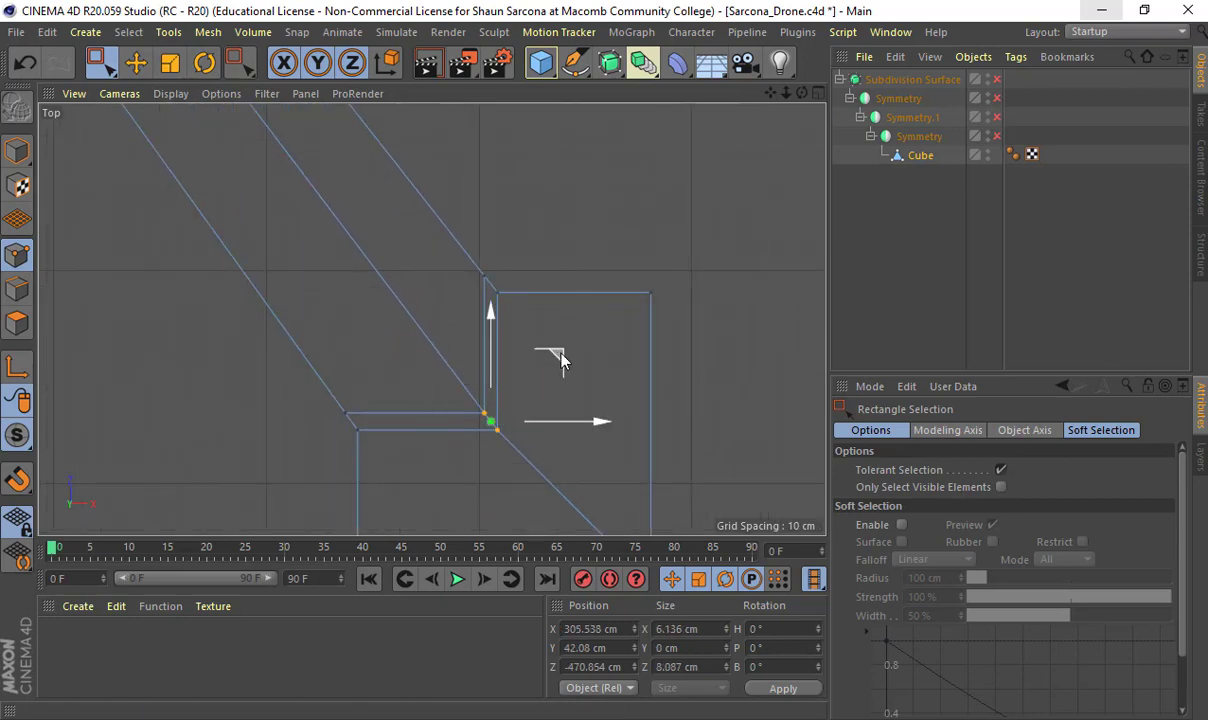
{"action": "left_click_drag", "start_coordinate": [555, 352], "coordinate": [438, 209]}
Step: Fine-tune the two centre points behind the arm tip to about X 243, Z -403 cm
{"action": "scroll", "coordinate": [640, 322], "scroll_direction": "down", "scroll_amount": 3}
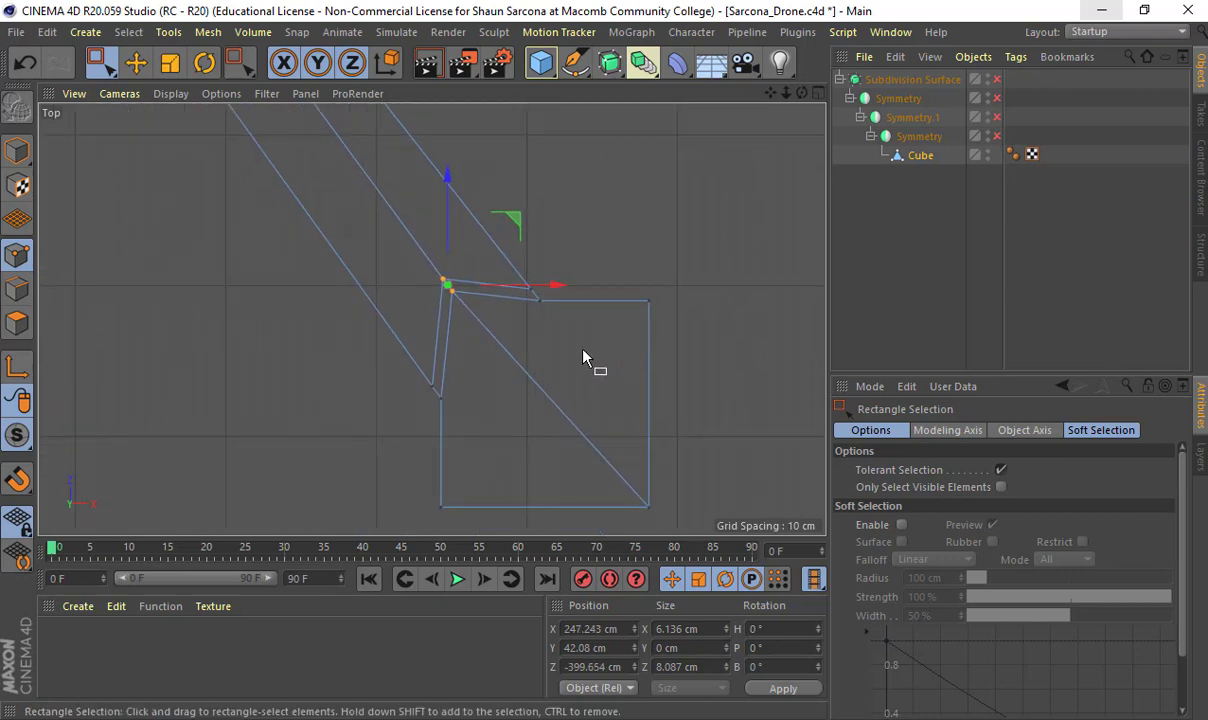
{"action": "left_click_drag", "start_coordinate": [421, 231], "coordinate": [421, 236]}
{"action": "middle_click_drag", "start_coordinate": [604, 360], "coordinate": [533, 404], "text": "alt"}
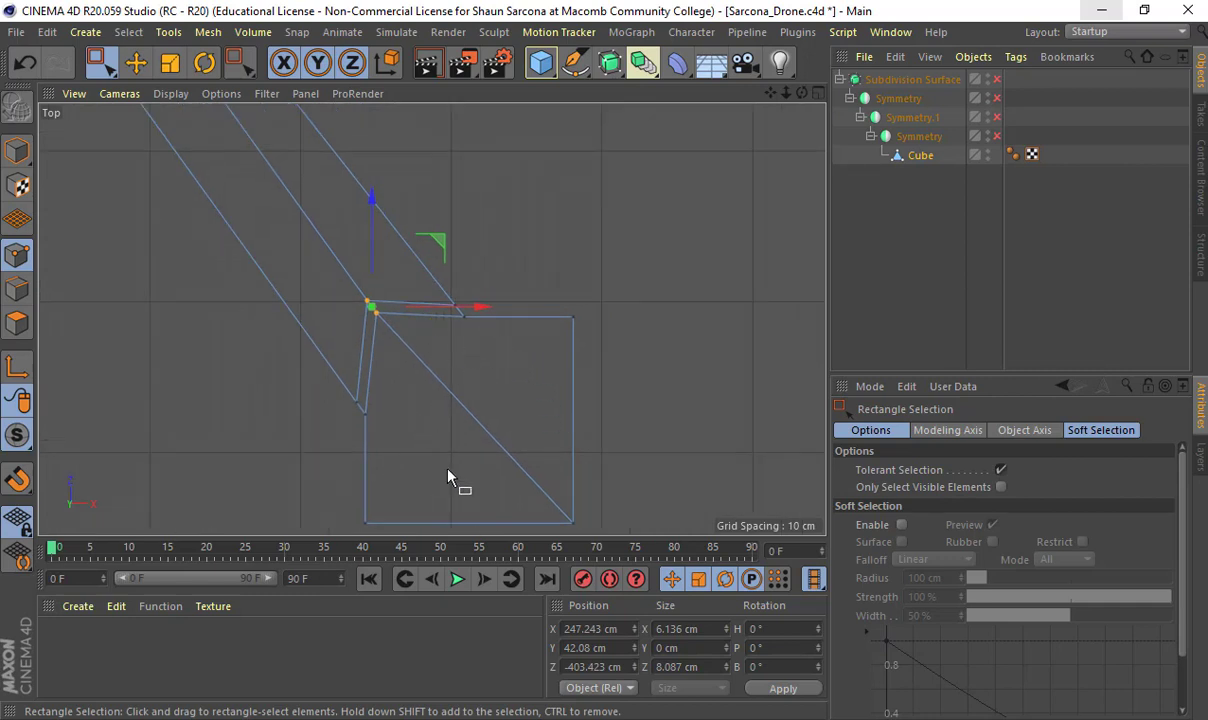
{"action": "left_click_drag", "start_coordinate": [450, 309], "coordinate": [443, 310]}
{"action": "middle_click_drag", "start_coordinate": [373, 401], "coordinate": [352, 350], "text": "alt"}
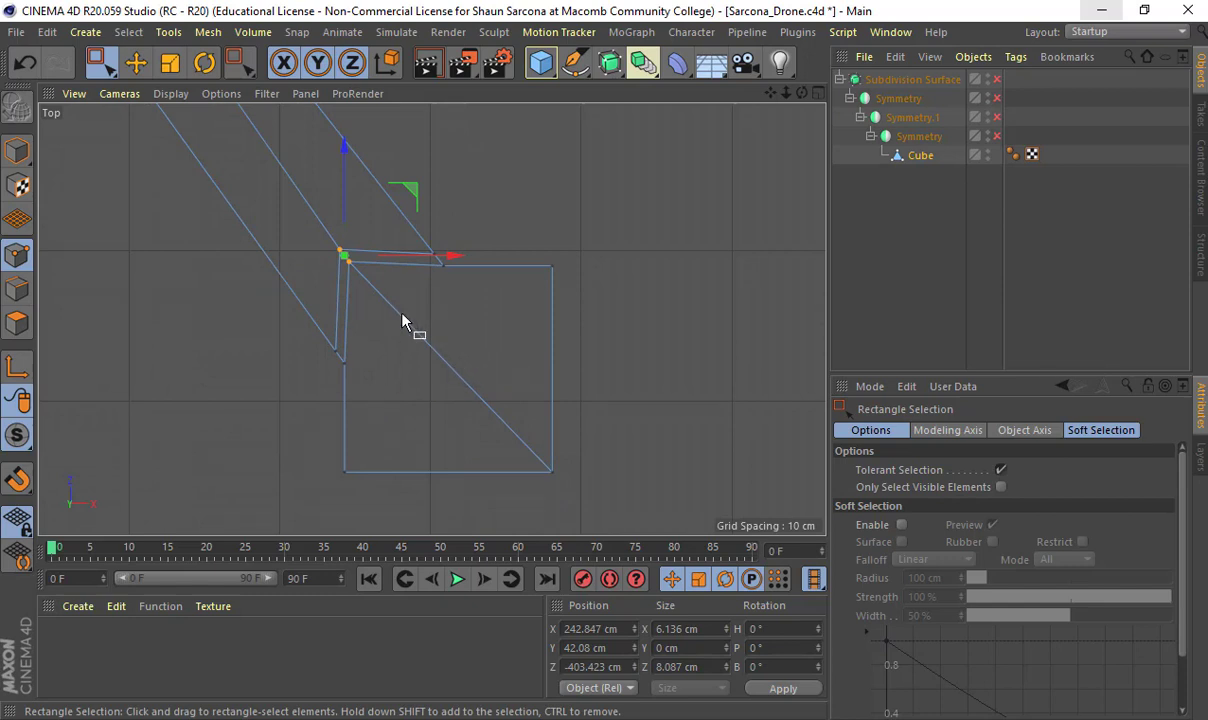
Step: Select the two centre points where the arm meets the body and shift them slightly inward toward the body
{"action": "key", "text": "e"}
{"action": "scroll", "coordinate": [458, 237], "scroll_direction": "down", "scroll_amount": 6}
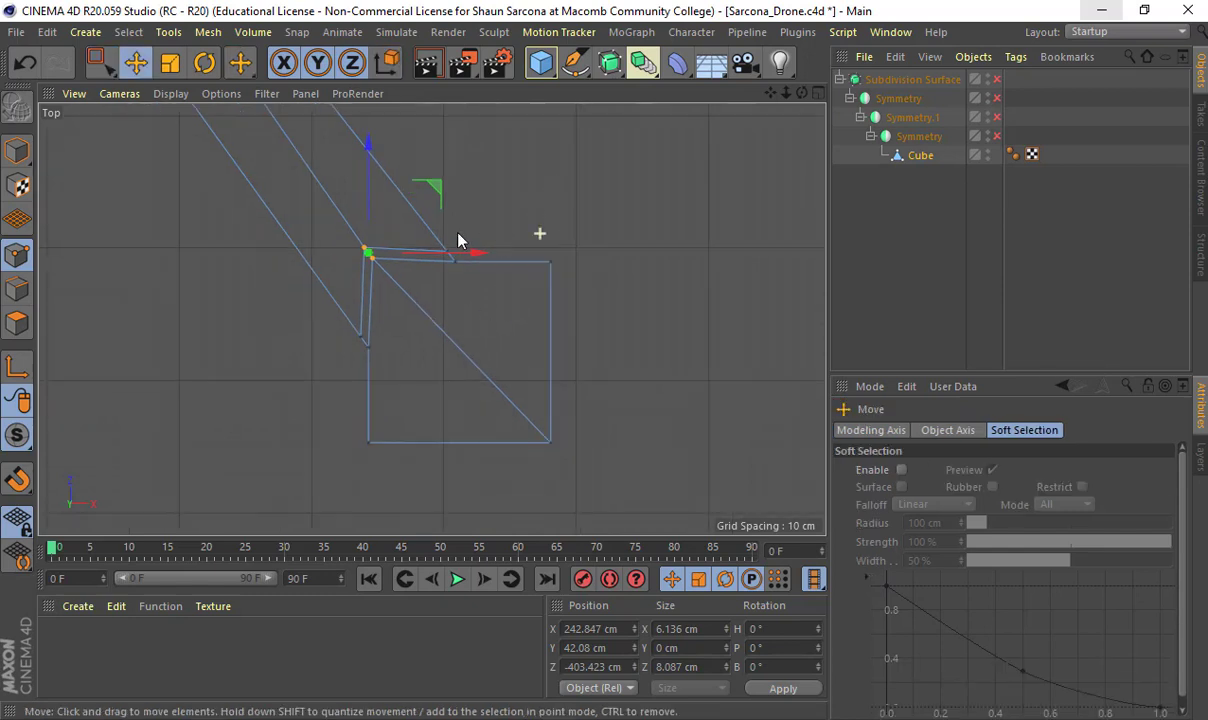
{"action": "scroll", "coordinate": [418, 396], "scroll_direction": "up", "scroll_amount": 6}
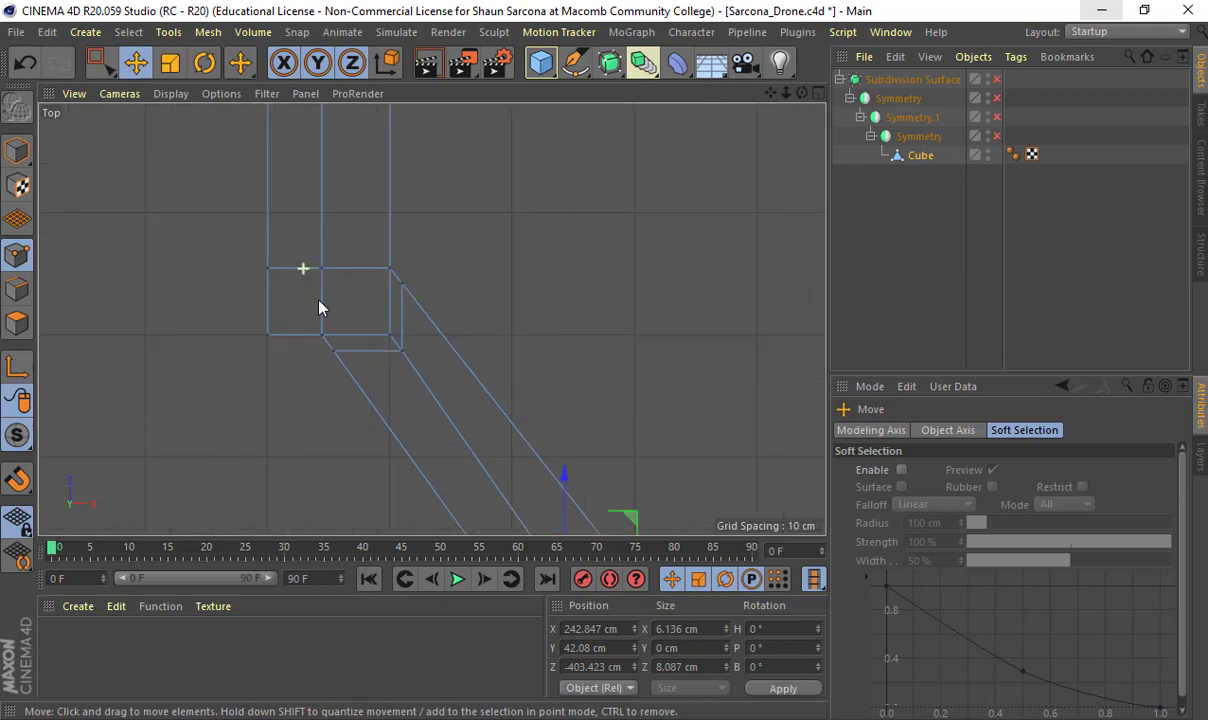
{"action": "scroll", "coordinate": [433, 378], "scroll_direction": "up", "scroll_amount": 2}
{"action": "key", "text": "0"}
{"action": "left_click_drag", "start_coordinate": [302, 256], "coordinate": [401, 352]}
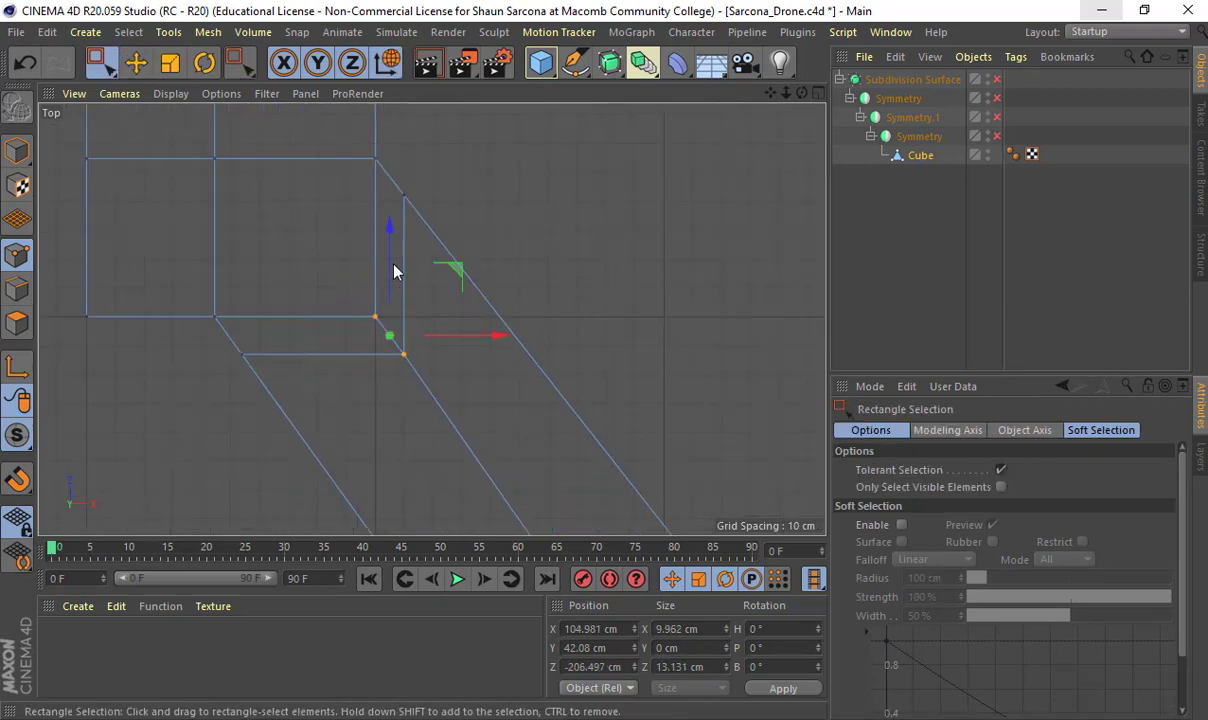
{"action": "left_click_drag", "start_coordinate": [449, 270], "coordinate": [437, 249]}
{"action": "middle_click_drag", "start_coordinate": [464, 307], "coordinate": [494, 448], "text": "alt"}
{"action": "left_click_drag", "start_coordinate": [391, 275], "coordinate": [445, 302]}
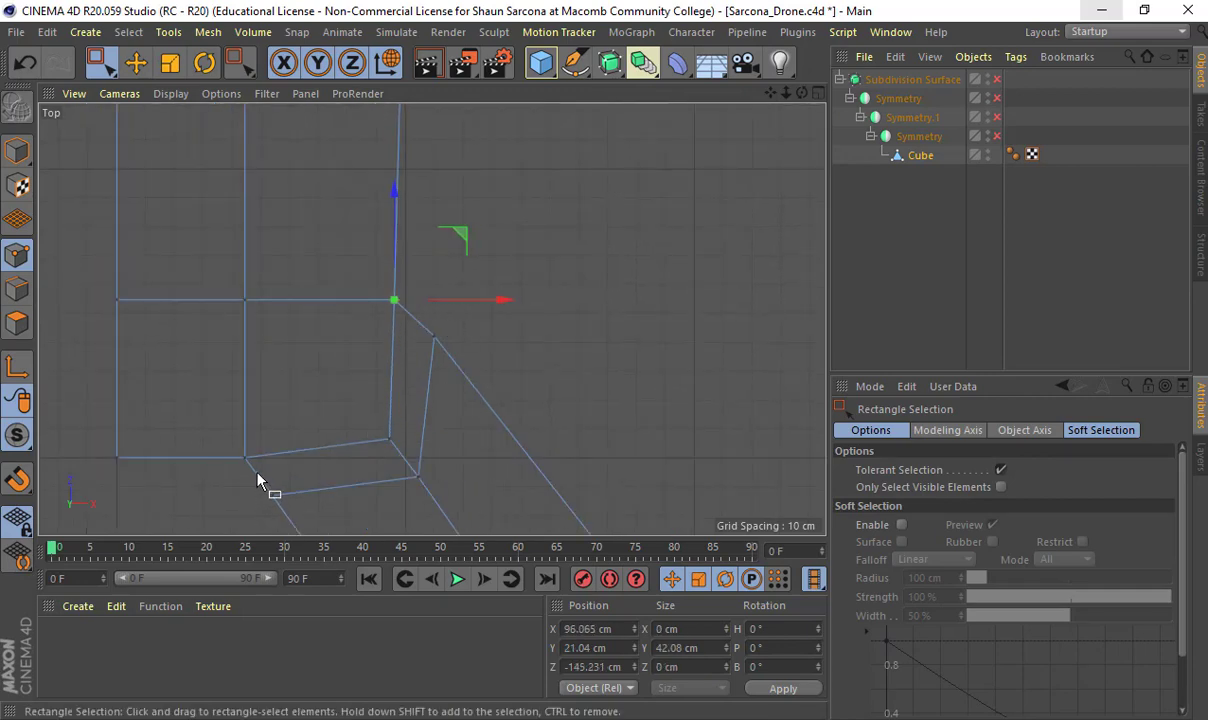
{"action": "key", "text": "ctrl+z"}
{"action": "middle_click_drag", "start_coordinate": [365, 262], "coordinate": [438, 382], "text": "alt"}
Step: Loop-cut the body crosswise near its end at the world centre, at an offset of about 83%
{"action": "key", "text": "k"}
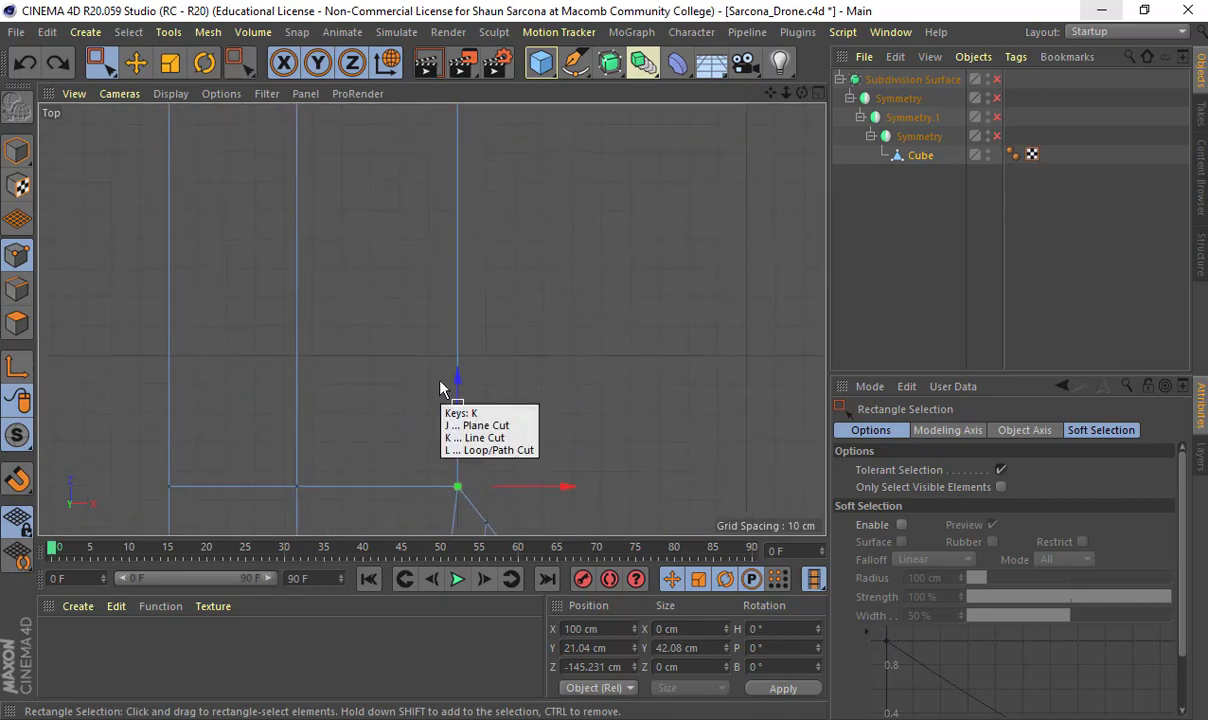
{"action": "key", "text": "l"}
{"action": "left_click", "coordinate": [24, 290]}
{"action": "middle_click_drag", "start_coordinate": [416, 171], "coordinate": [405, 362], "text": "alt"}
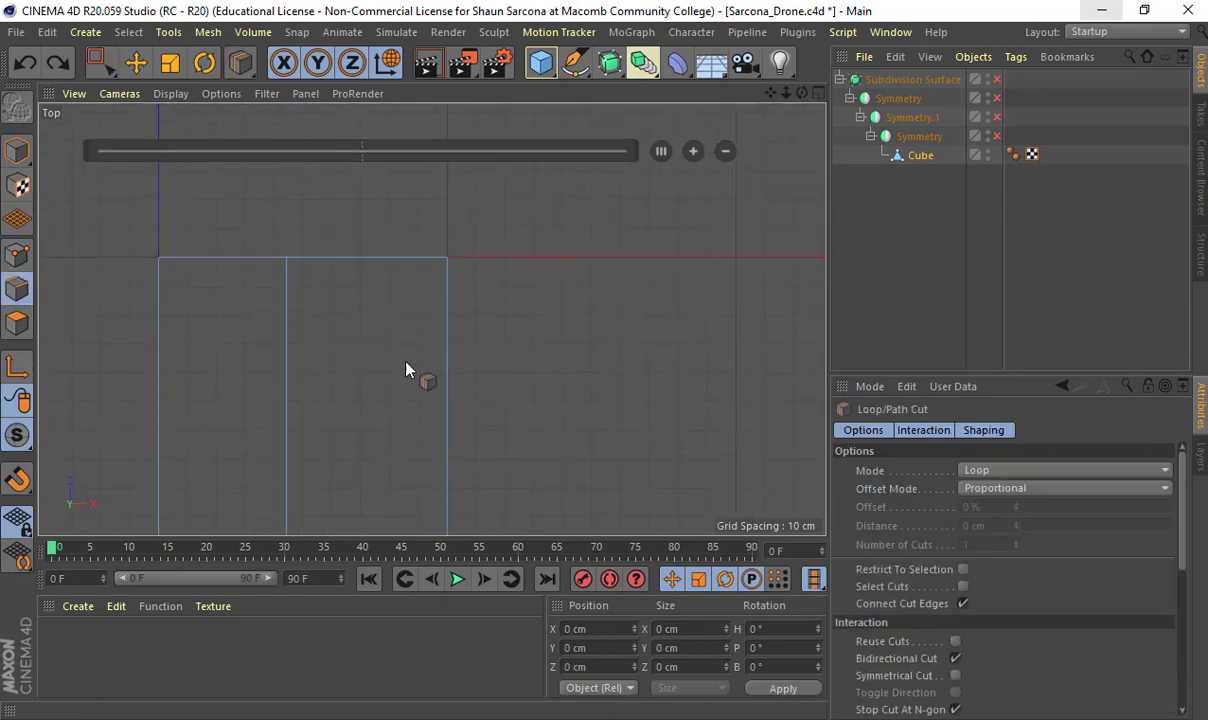
{"action": "left_click", "coordinate": [449, 327]}
{"action": "middle_click_drag", "start_coordinate": [239, 307], "coordinate": [276, 105], "text": "alt"}
{"action": "middle_click_drag", "start_coordinate": [227, 530], "coordinate": [241, 405], "text": "alt"}
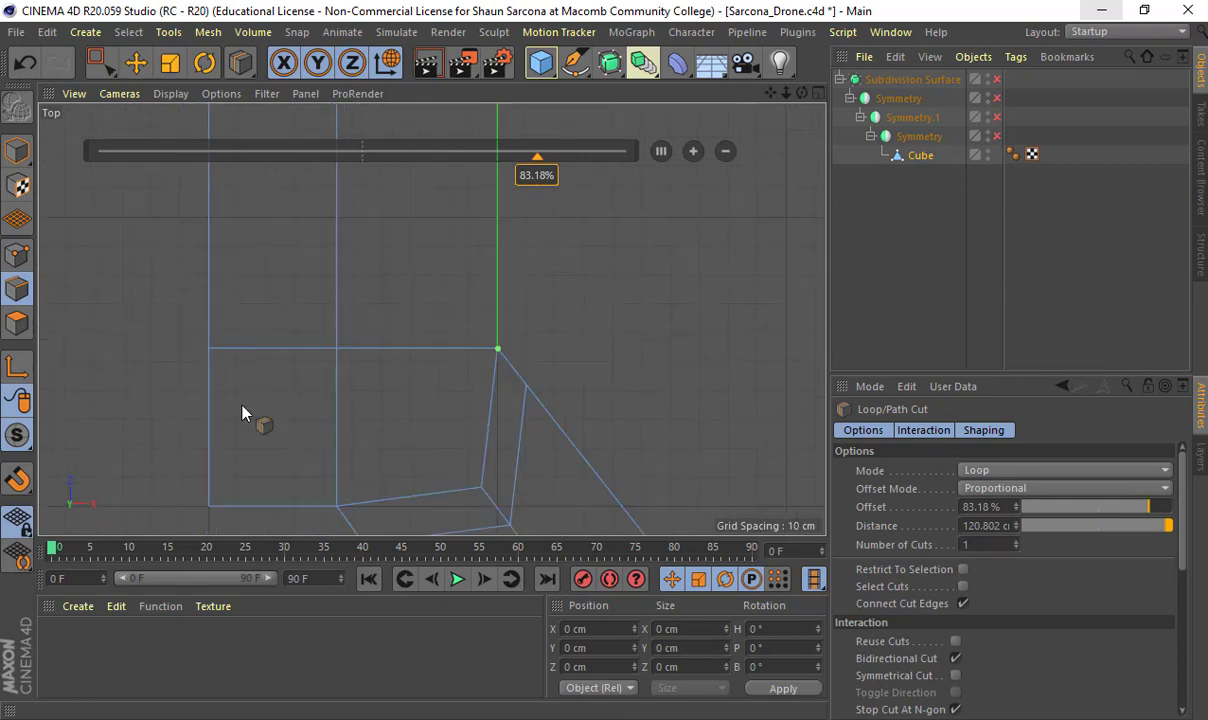
{"action": "left_click", "coordinate": [269, 508]}
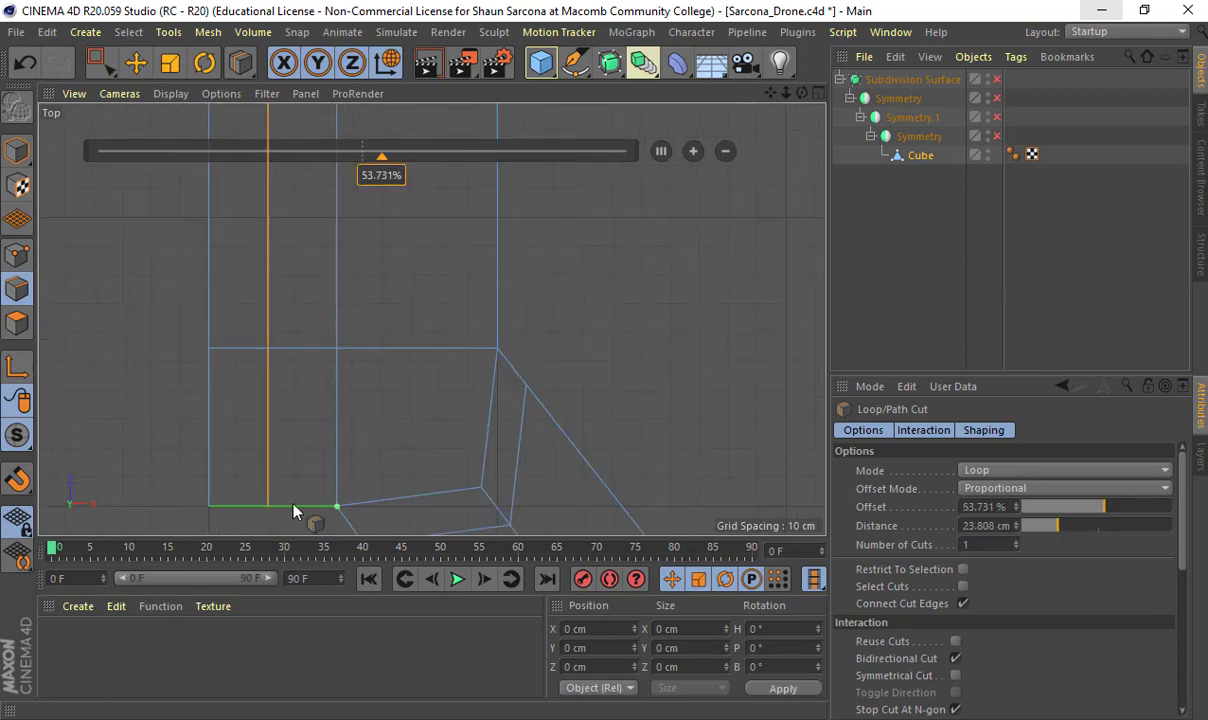
{"action": "middle_click_drag", "start_coordinate": [296, 310], "coordinate": [300, 493], "text": "alt"}
{"action": "scroll", "coordinate": [300, 493], "scroll_direction": "down", "scroll_amount": 1}
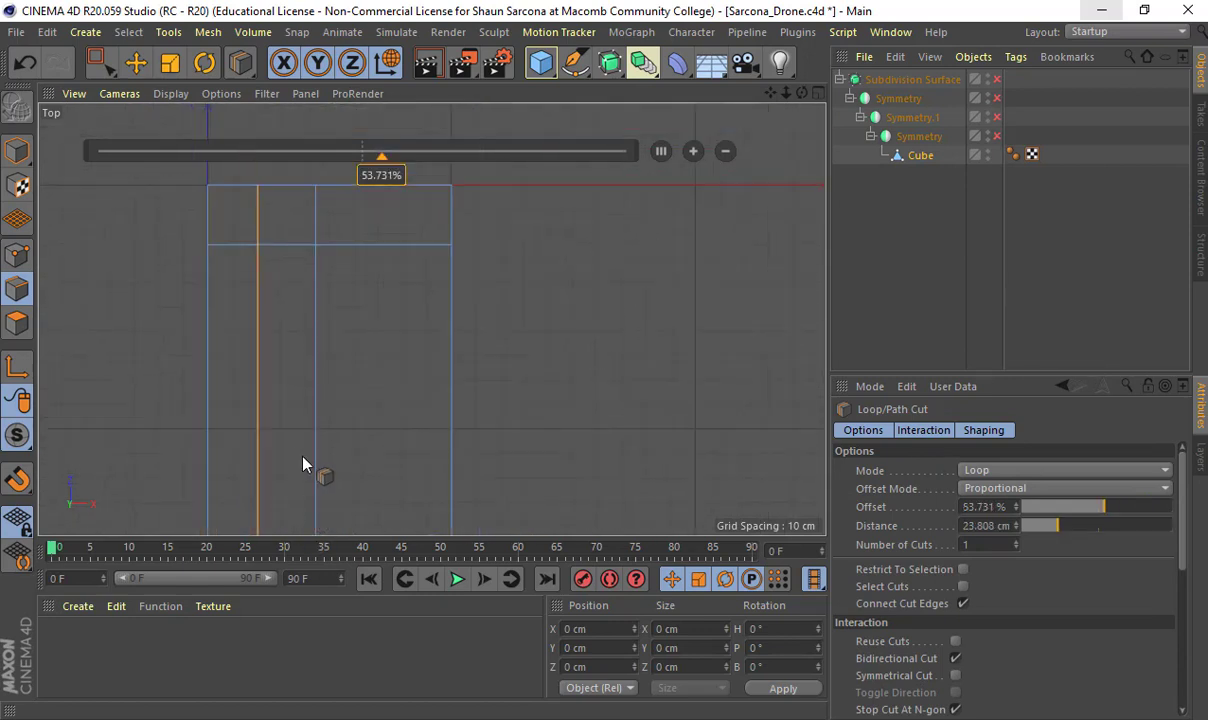
{"action": "key", "text": "ctrl+z"}
Step: Loop-cut the body lengthwise between its inner edge and the existing lengthwise edge, slightly closer to that existing edge
{"action": "scroll", "coordinate": [292, 476], "scroll_direction": "down", "scroll_amount": 1}
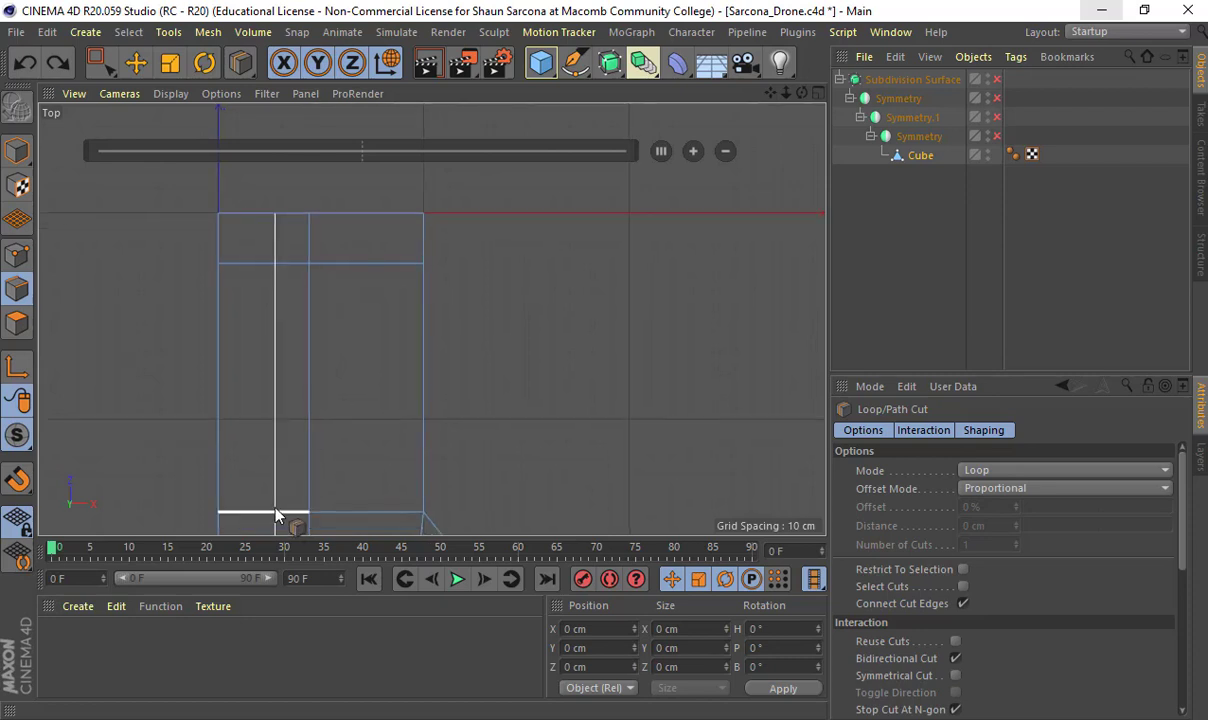
{"action": "left_click", "coordinate": [275, 509]}
{"action": "middle_click_drag", "start_coordinate": [298, 320], "coordinate": [250, 149], "text": "alt"}
{"action": "scroll", "coordinate": [247, 361], "scroll_direction": "up", "scroll_amount": 1}
Step: Move the points at the inner-side corner of the body–arm junction inward, to about X 51, Z -198 cm
{"action": "left_click", "coordinate": [19, 264]}
{"action": "key", "text": "0"}
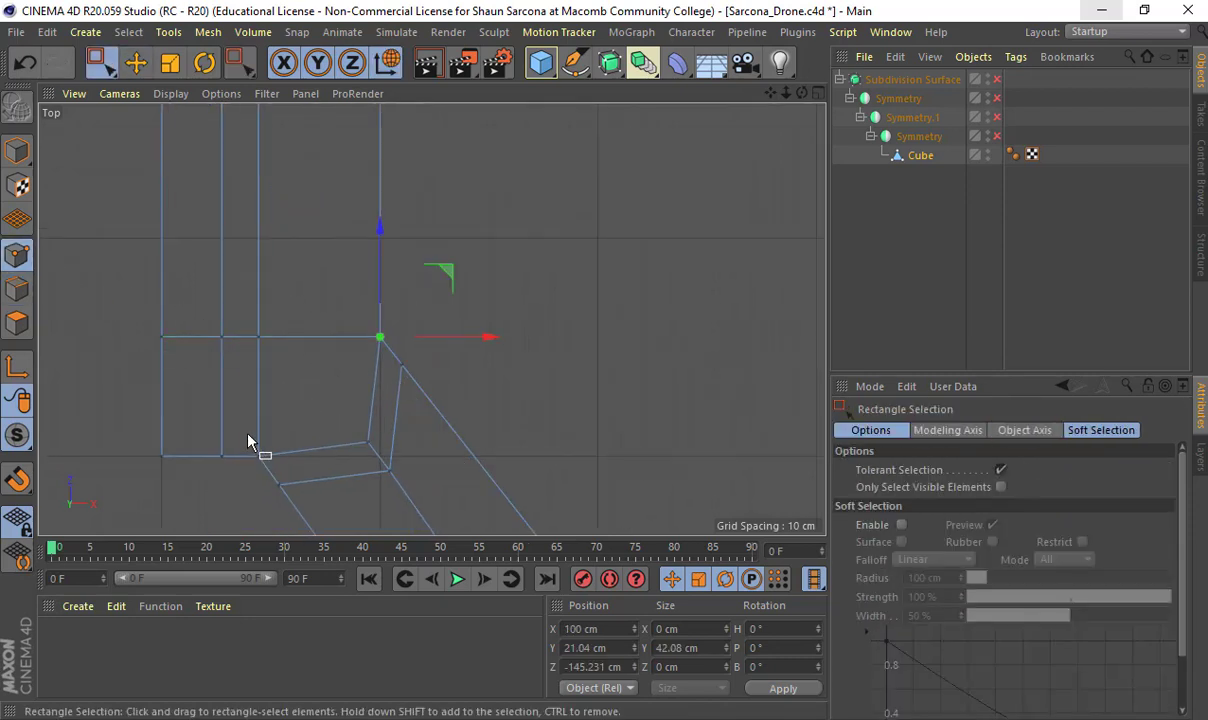
{"action": "left_click_drag", "start_coordinate": [245, 429], "coordinate": [304, 505]}
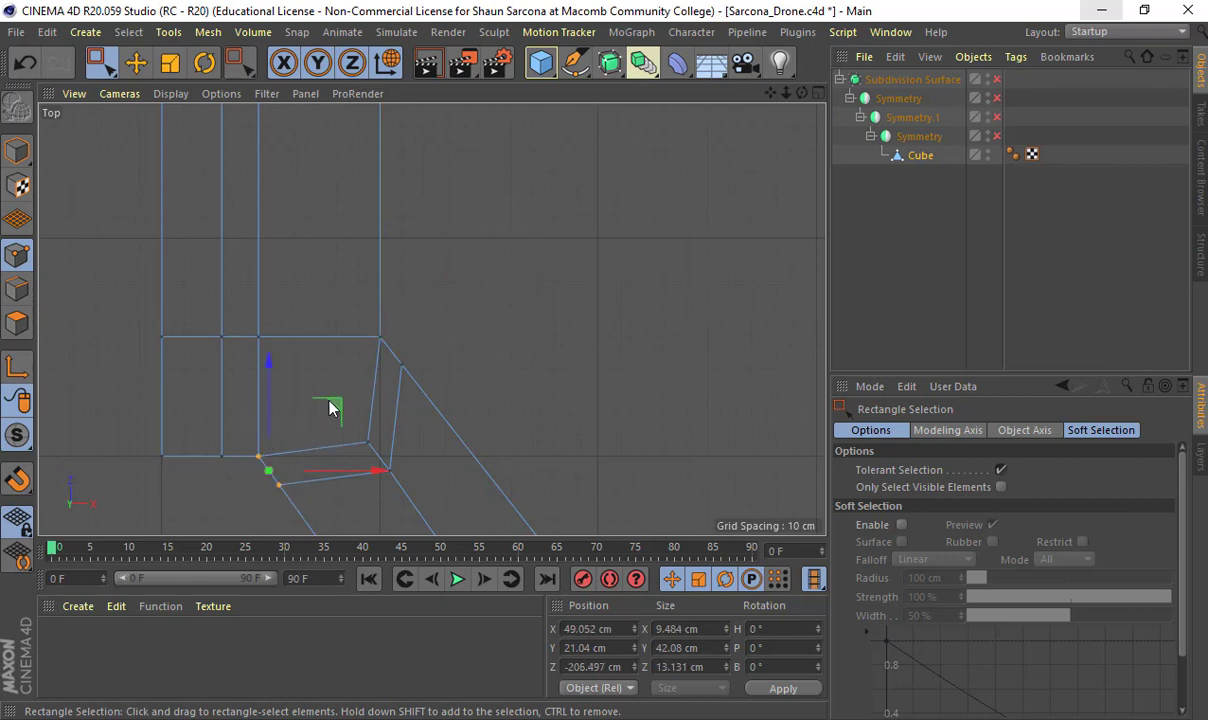
{"action": "left_click_drag", "start_coordinate": [331, 405], "coordinate": [337, 388]}
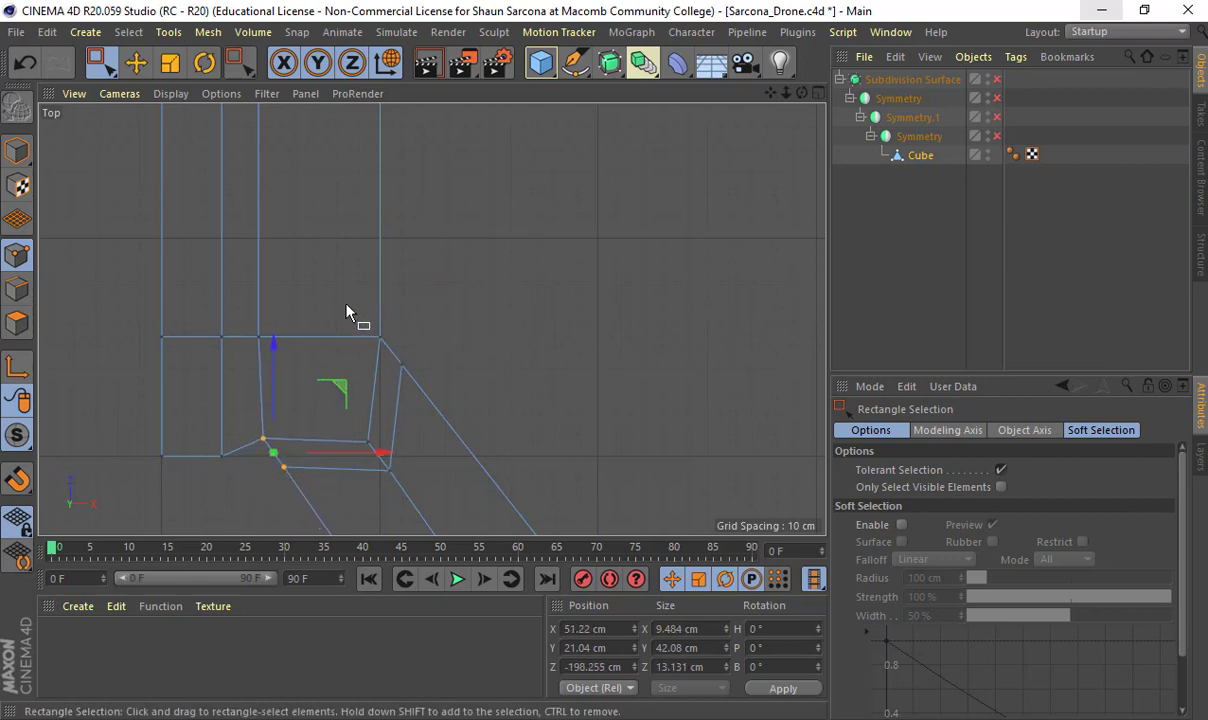
Step: Shift the outer-side corner points of the body–arm junction slightly inward, and pull its centre points back toward the body
{"action": "left_click_drag", "start_coordinate": [347, 307], "coordinate": [441, 399]}
{"action": "left_click_drag", "start_coordinate": [461, 302], "coordinate": [451, 291]}
{"action": "left_click_drag", "start_coordinate": [375, 456], "coordinate": [378, 458]}
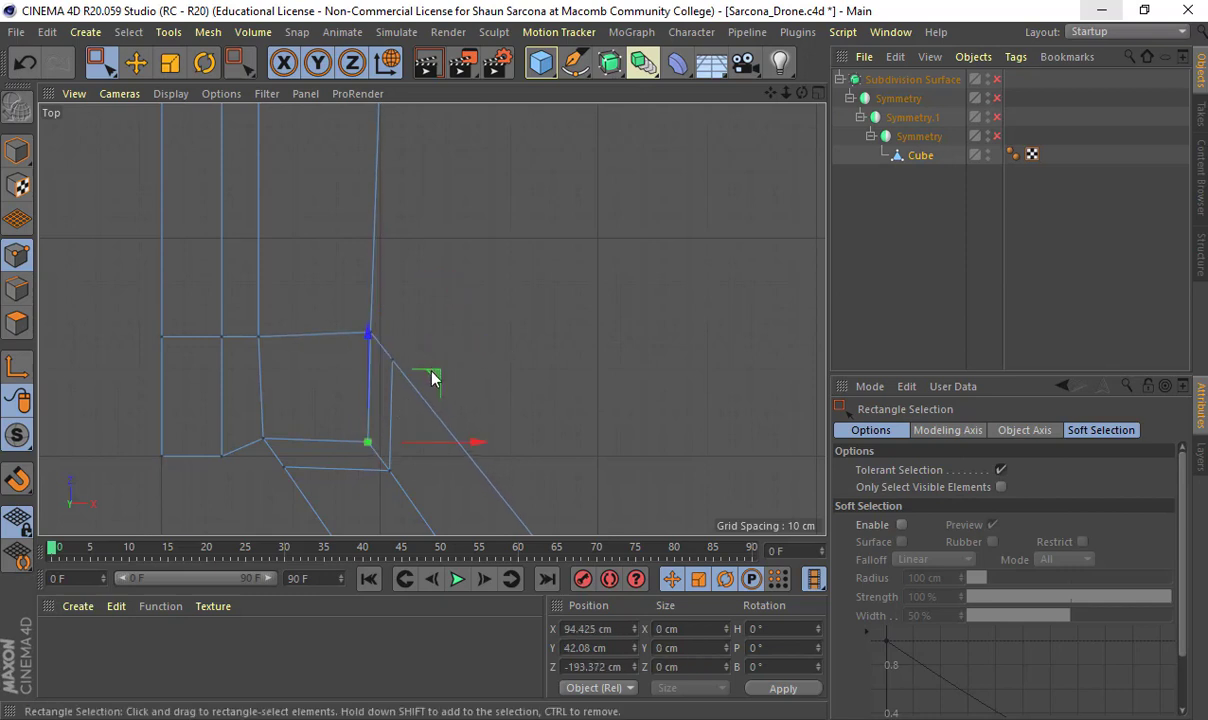
{"action": "mouse_move", "coordinate": [432, 378]}
{"action": "left_mouse_down"}
{"action": "mouse_move", "coordinate": [408, 349]}
{"action": "mouse_move", "coordinate": [437, 379]}
{"action": "left_mouse_up"}
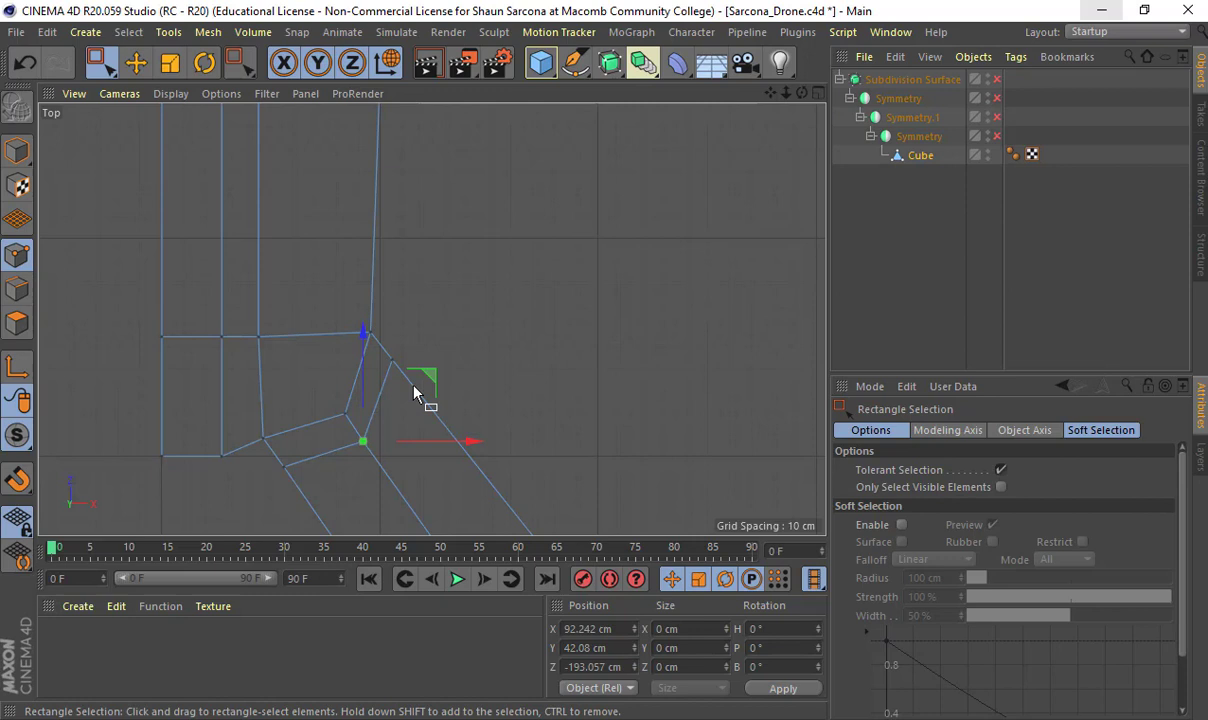
Step: Narrow the arm's outer end by moving its two side point groups inward, placing the outer group at about X 265 cm, Z -398 cm
{"action": "left_click_drag", "start_coordinate": [202, 488], "coordinate": [240, 425]}
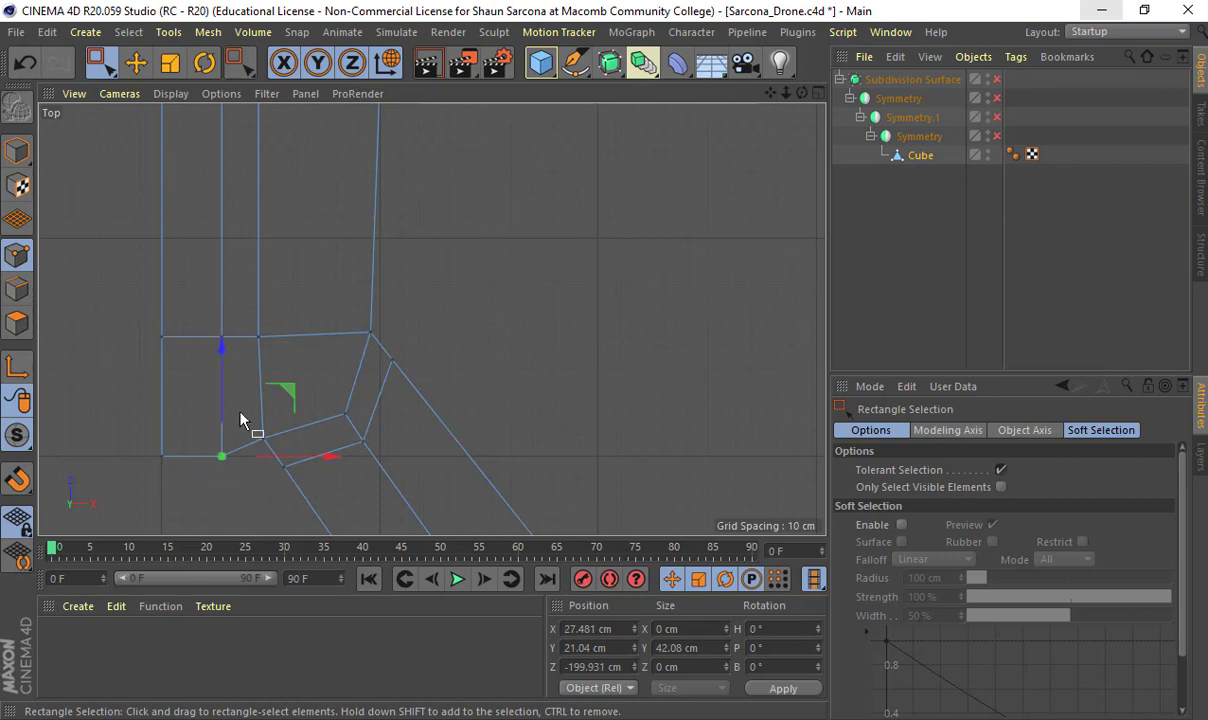
{"action": "middle_click_drag", "start_coordinate": [244, 285], "coordinate": [242, 499], "text": "alt"}
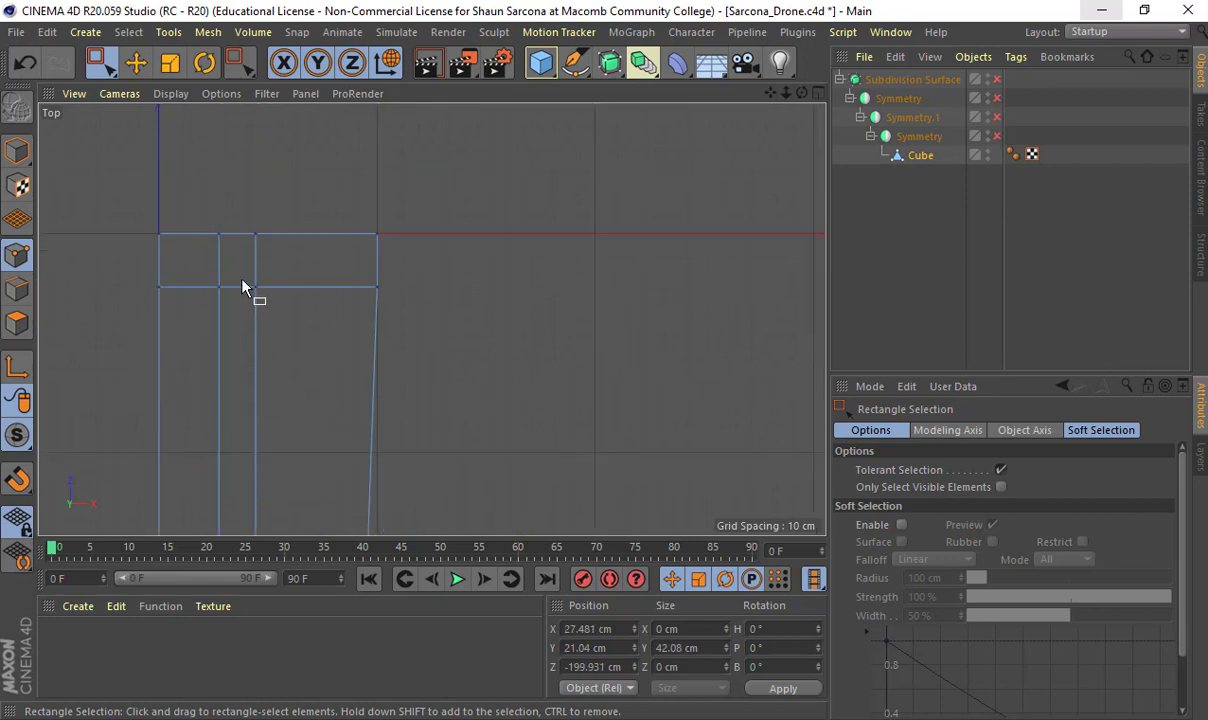
{"action": "mouse_move", "coordinate": [242, 287]}
{"action": "middle_mouse_down", "text": "alt"}
{"action": "mouse_move", "coordinate": [423, 367]}
{"action": "mouse_move", "coordinate": [437, 431]}
{"action": "mouse_move", "coordinate": [386, 210]}
{"action": "mouse_move", "coordinate": [380, 260]}
{"action": "mouse_move", "coordinate": [349, 200]}
{"action": "middle_mouse_up", "text": "alt"}
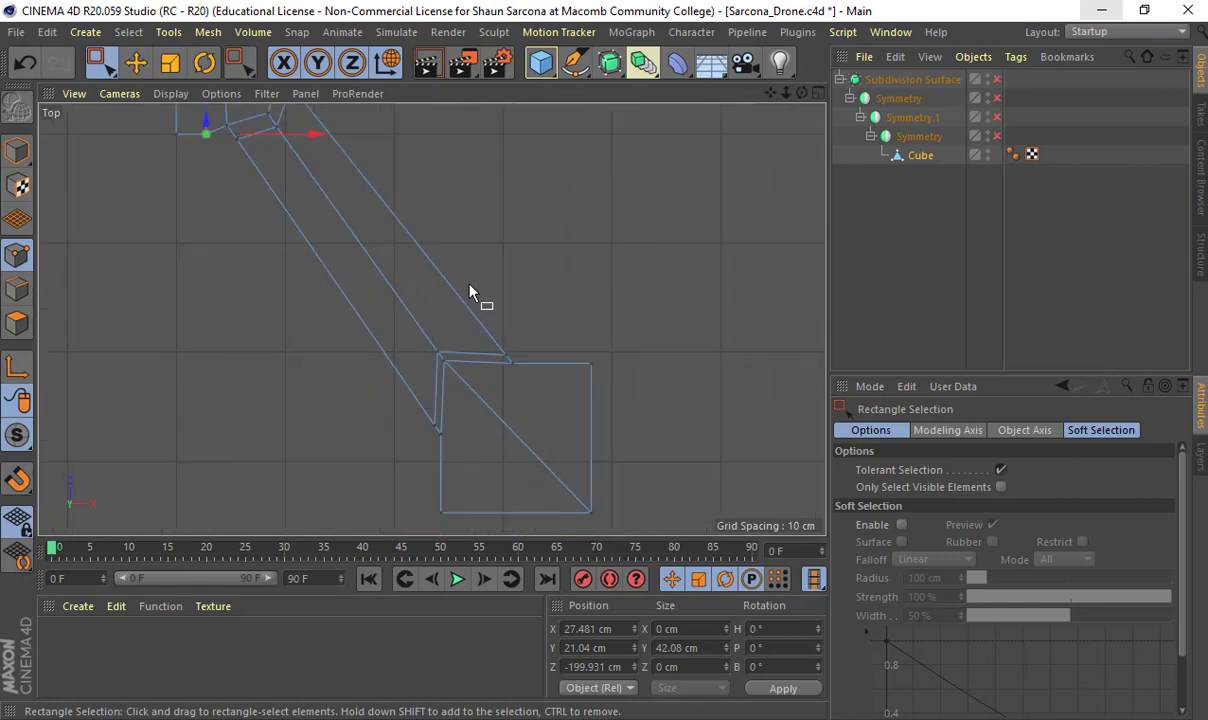
{"action": "left_click_drag", "start_coordinate": [475, 316], "coordinate": [531, 396]}
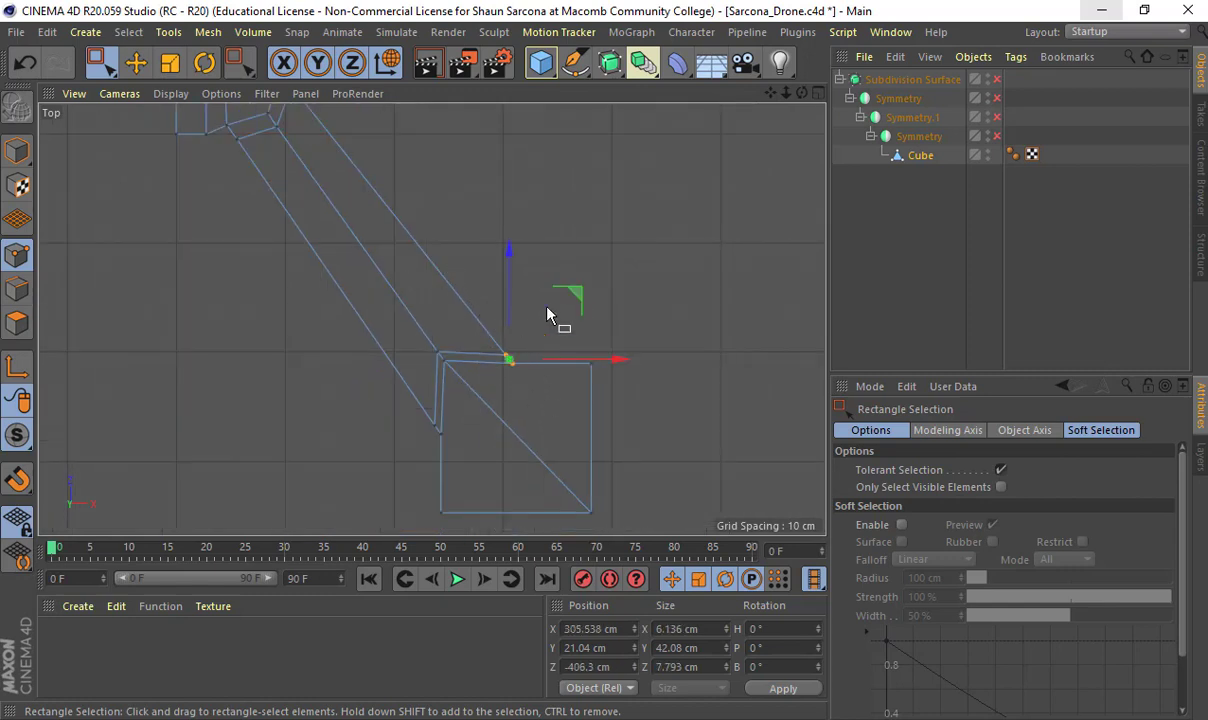
{"action": "left_click_drag", "start_coordinate": [566, 292], "coordinate": [530, 287]}
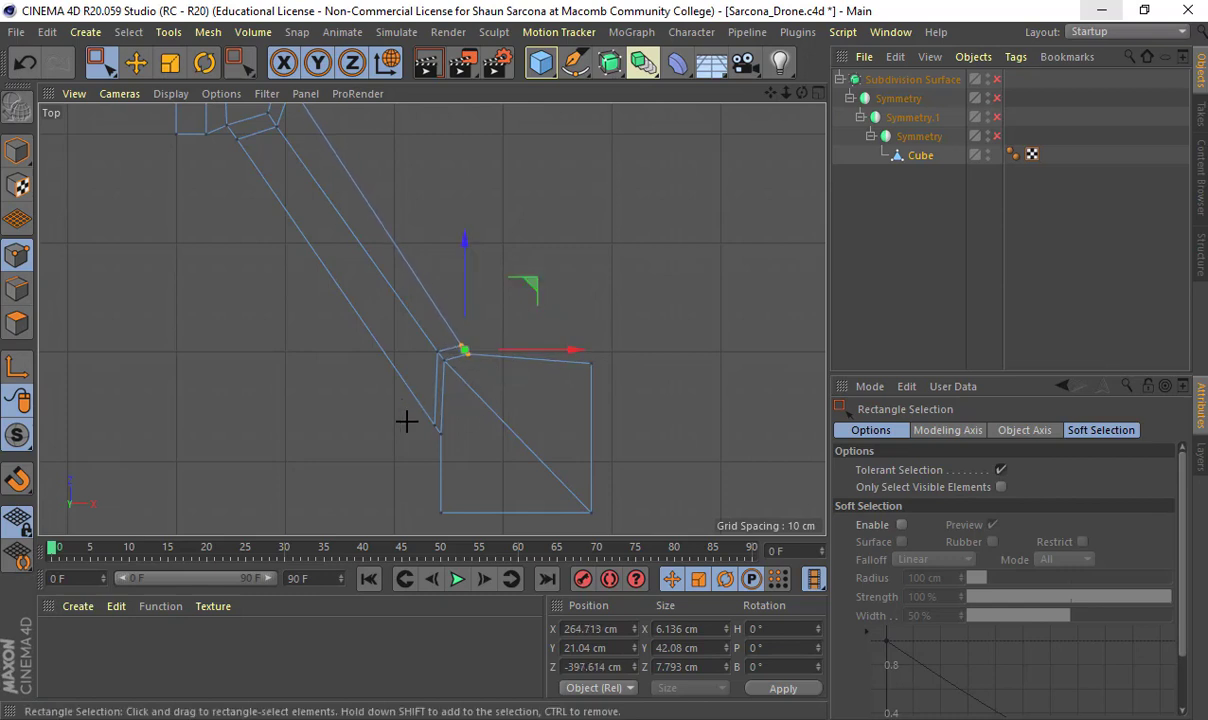
{"action": "left_click_drag", "start_coordinate": [407, 421], "coordinate": [461, 457]}
{"action": "left_click_drag", "start_coordinate": [500, 363], "coordinate": [501, 311]}
Step: Reshape the square block at the arm's end into a small pentagon by moving its three free corner points inward
{"action": "middle_click_drag", "start_coordinate": [478, 395], "coordinate": [471, 368], "text": "alt"}
{"action": "left_click_drag", "start_coordinate": [407, 462], "coordinate": [446, 502]}
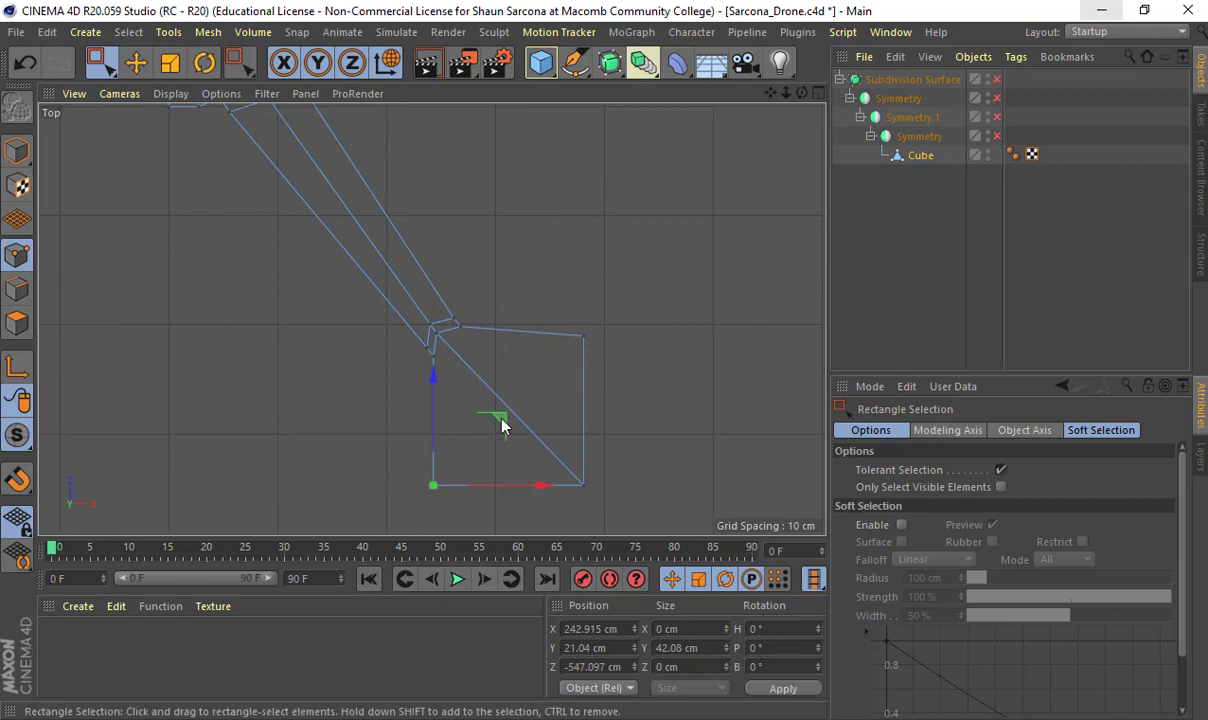
{"action": "left_click_drag", "start_coordinate": [503, 425], "coordinate": [622, 330]}
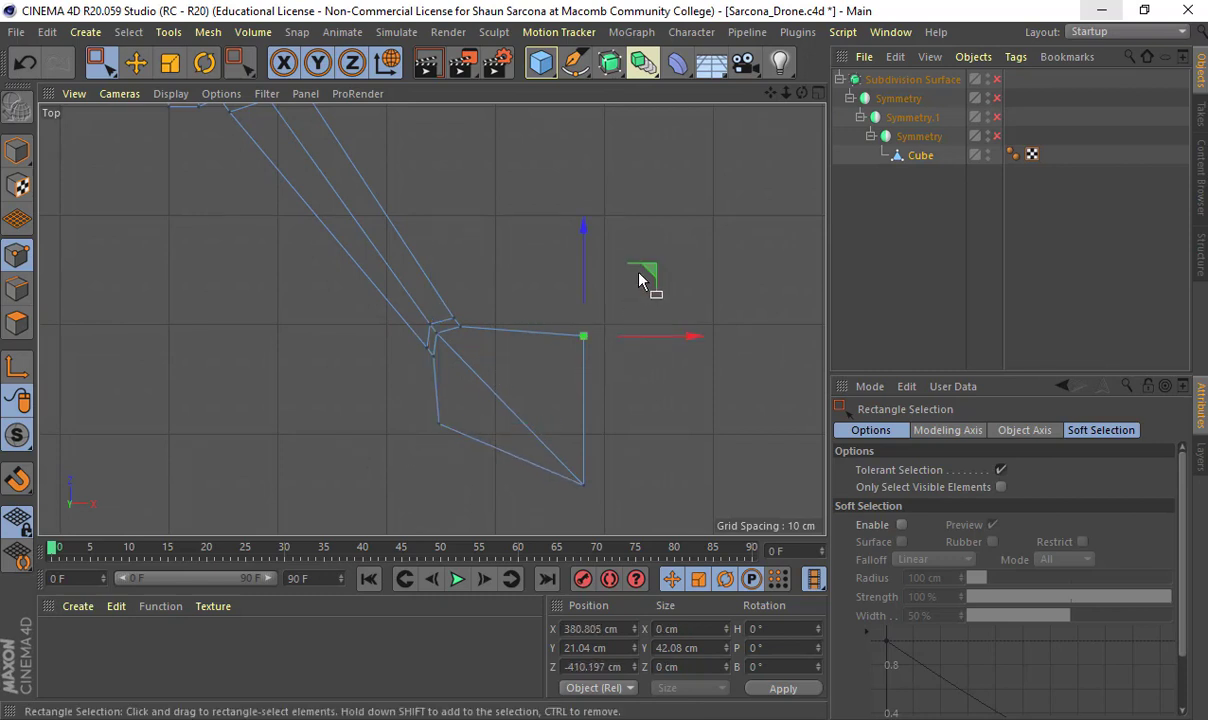
{"action": "left_click_drag", "start_coordinate": [643, 272], "coordinate": [586, 277]}
{"action": "left_click_drag", "start_coordinate": [546, 436], "coordinate": [618, 502]}
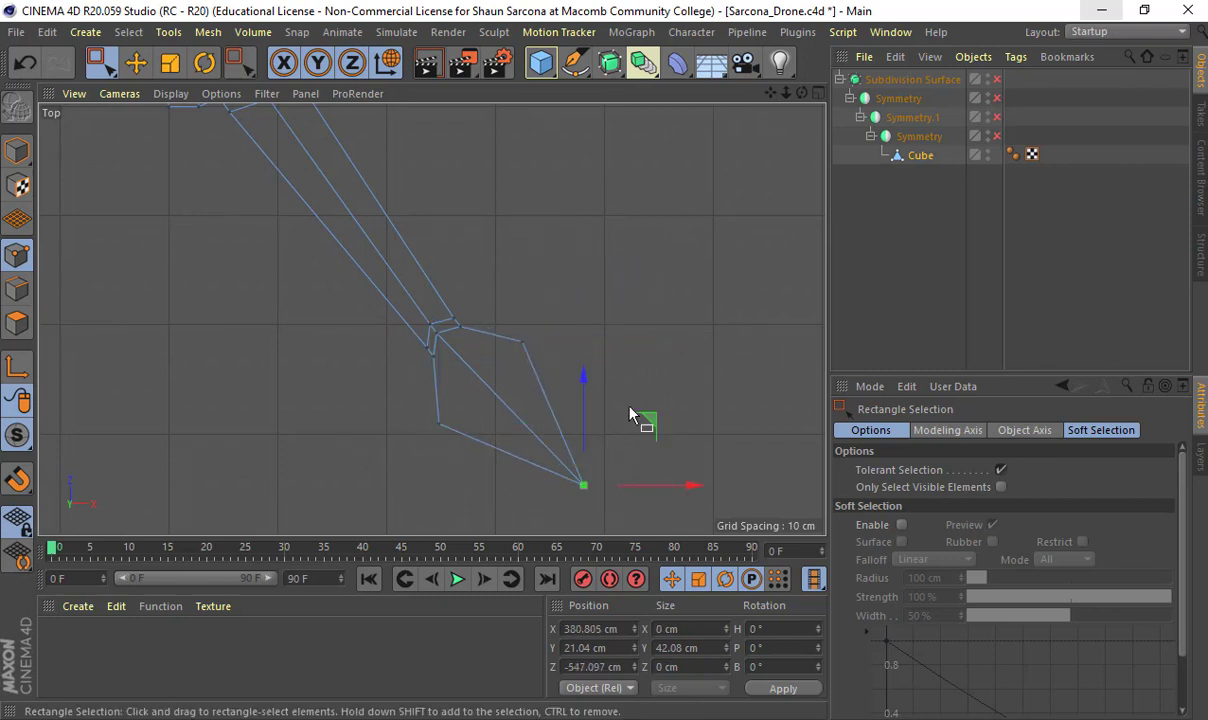
{"action": "left_click_drag", "start_coordinate": [642, 423], "coordinate": [574, 324]}
Step: Fine-tune the tip's corners, moving the outer side corner to about X 323, Z -415 cm and the inner end corner to about X 253, Z -485 cm
{"action": "middle_click_drag", "start_coordinate": [574, 326], "coordinate": [589, 383], "text": "alt"}
{"action": "left_click_drag", "start_coordinate": [523, 369], "coordinate": [550, 431]}
{"action": "left_click_drag", "start_coordinate": [600, 332], "coordinate": [598, 331]}
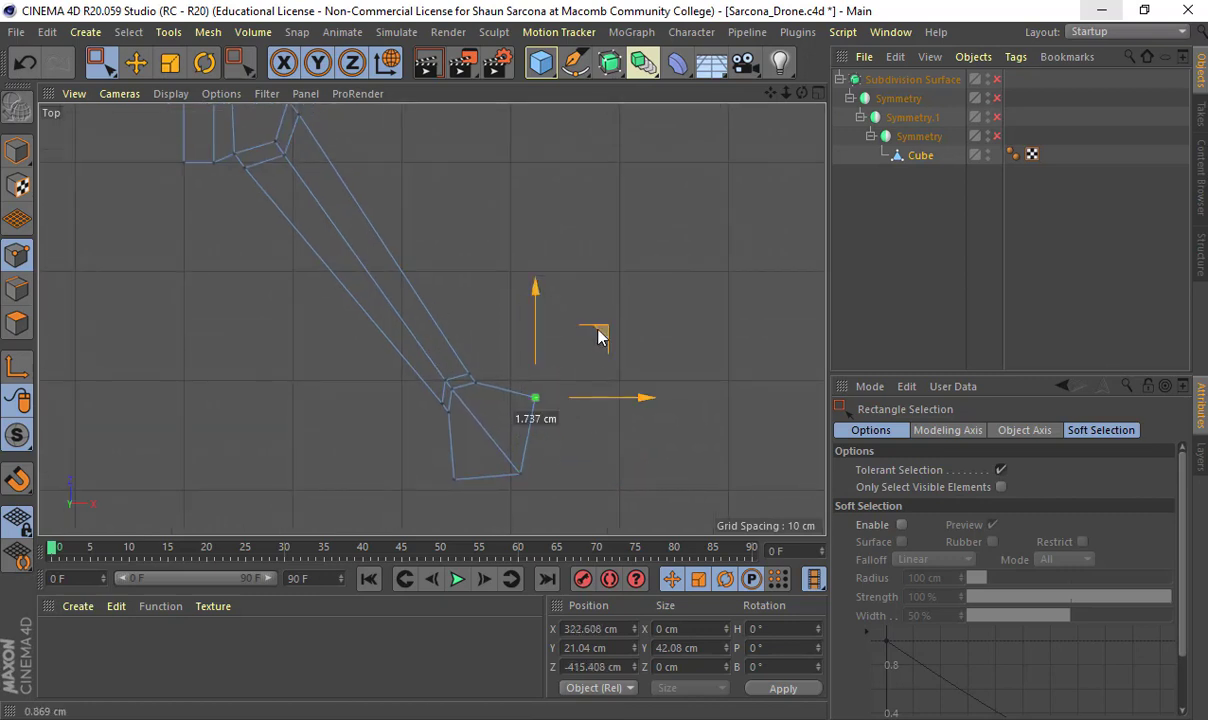
{"action": "left_click_drag", "start_coordinate": [426, 457], "coordinate": [480, 514]}
{"action": "left_click_drag", "start_coordinate": [522, 411], "coordinate": [528, 406]}
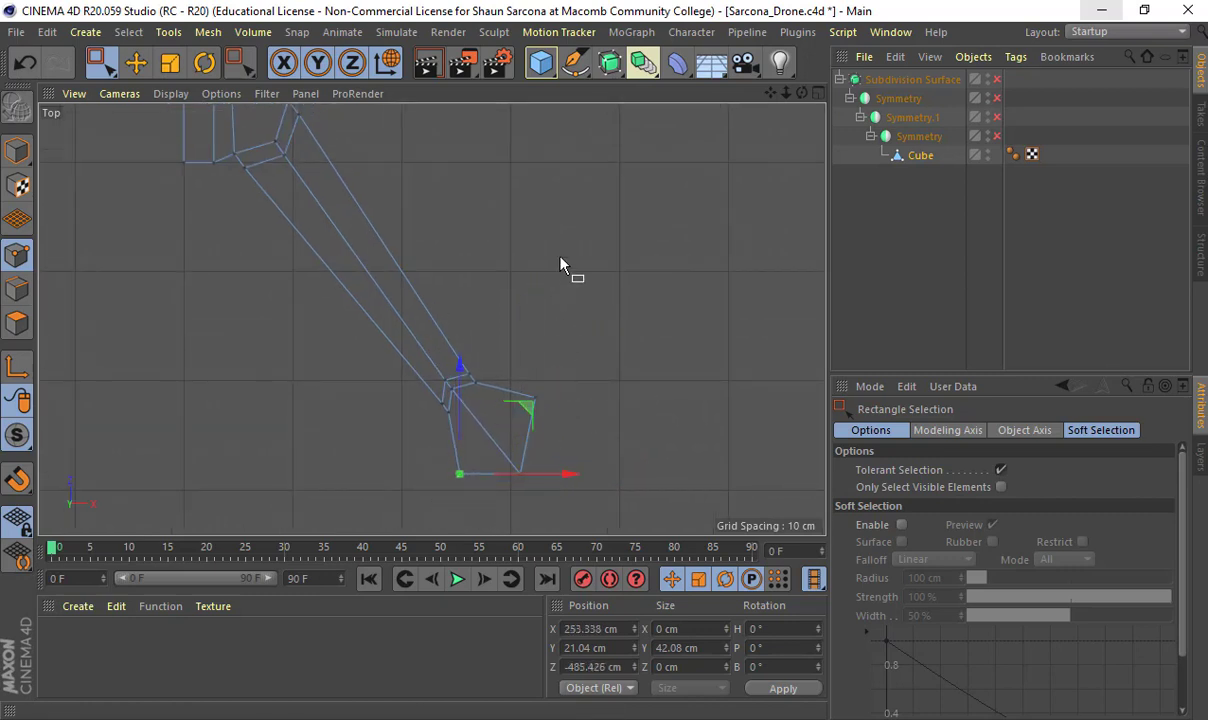
Step: Show the model in perspective and re-enable the three Symmetry objects, leaving the Subdivision Surface disabled
{"action": "scroll", "coordinate": [553, 286], "scroll_direction": "down", "scroll_amount": 5}
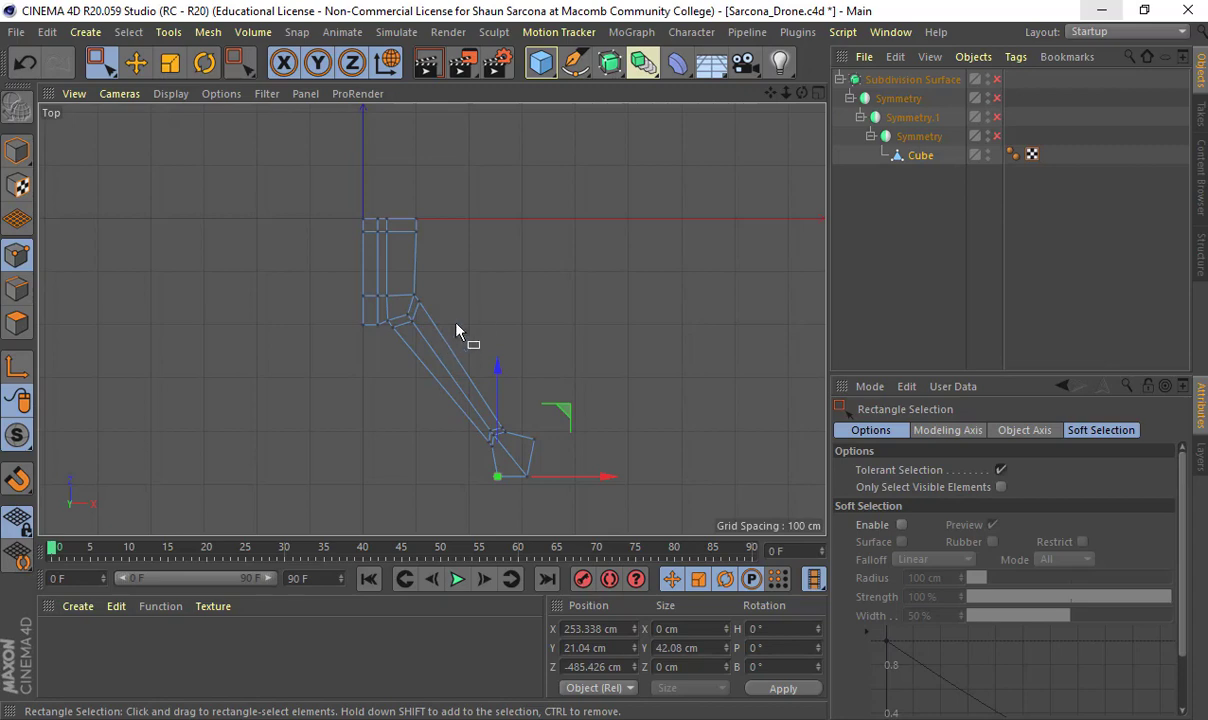
{"action": "scroll", "coordinate": [466, 343], "scroll_direction": "up", "scroll_amount": 3}
{"action": "middle_click", "coordinate": [464, 372]}
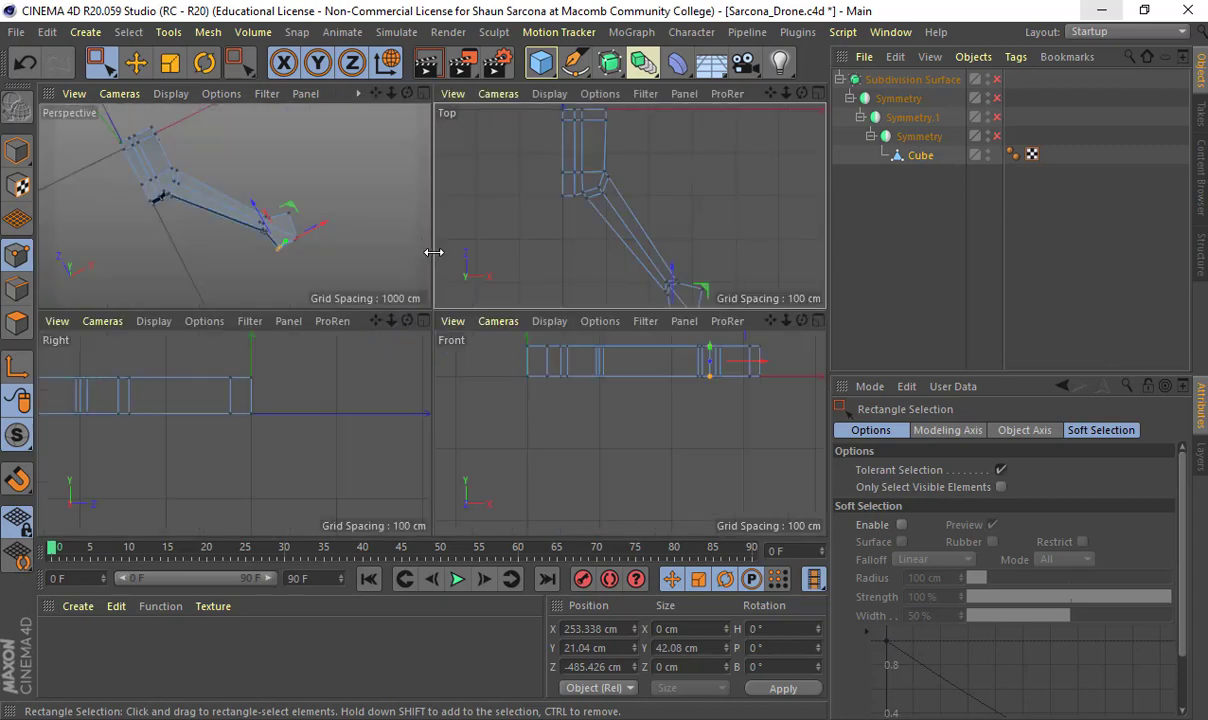
{"action": "middle_click", "coordinate": [333, 230]}
{"action": "left_click_drag", "start_coordinate": [364, 232], "coordinate": [577, 263], "text": "alt"}
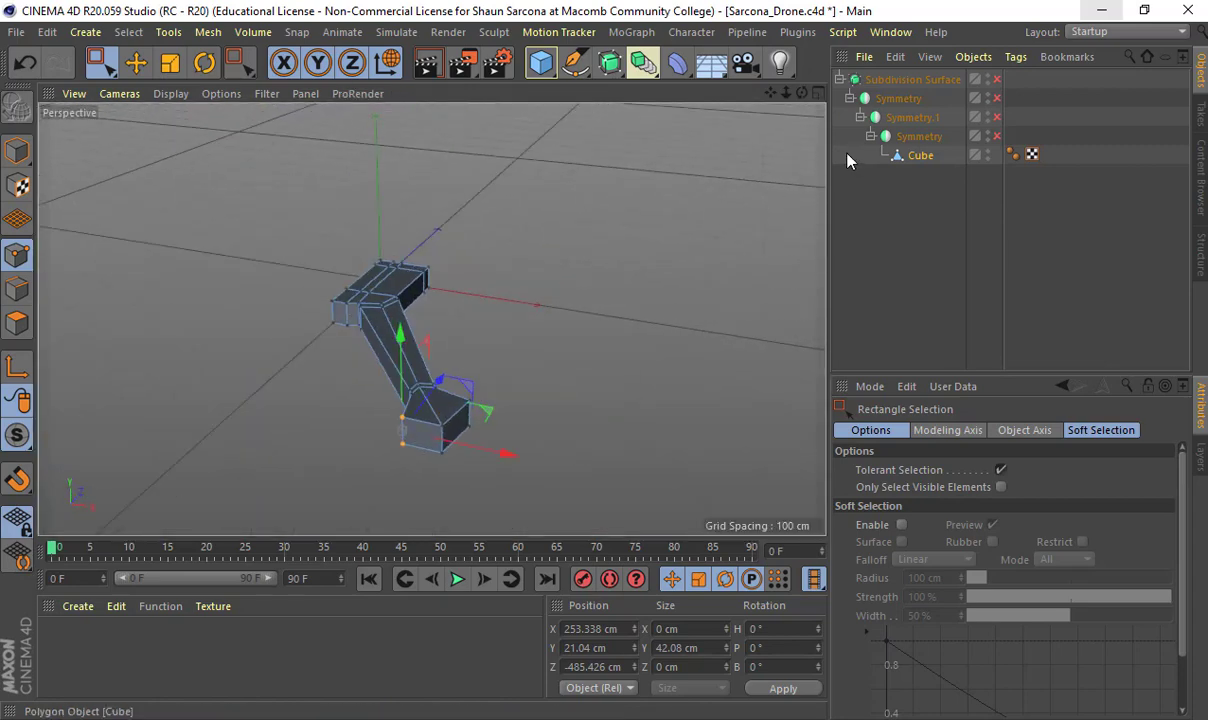
{"action": "left_click_drag", "start_coordinate": [997, 79], "coordinate": [997, 137]}
{"action": "left_click_drag", "start_coordinate": [604, 270], "coordinate": [667, 252], "text": "alt"}
{"action": "left_click", "coordinate": [996, 79]}
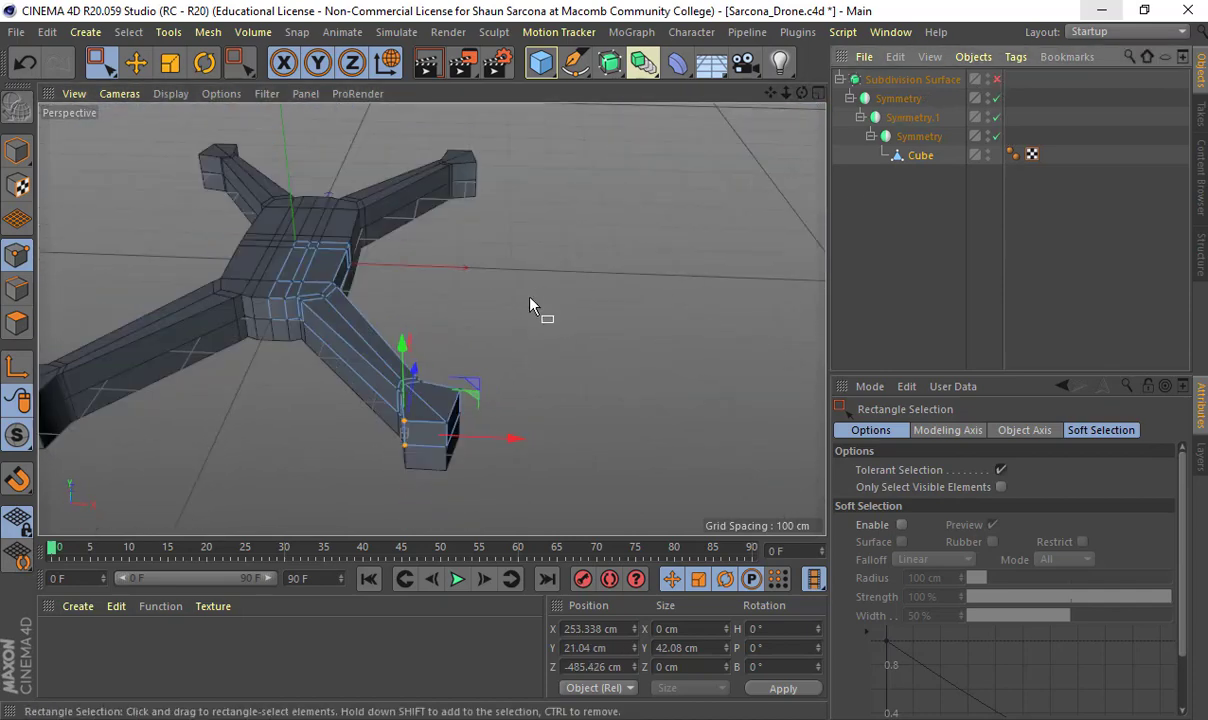
Step: Add a loop cut across the width of the arm's pentagonal tip at about 54% offset
{"action": "left_click_drag", "start_coordinate": [535, 305], "coordinate": [410, 297], "text": "alt"}
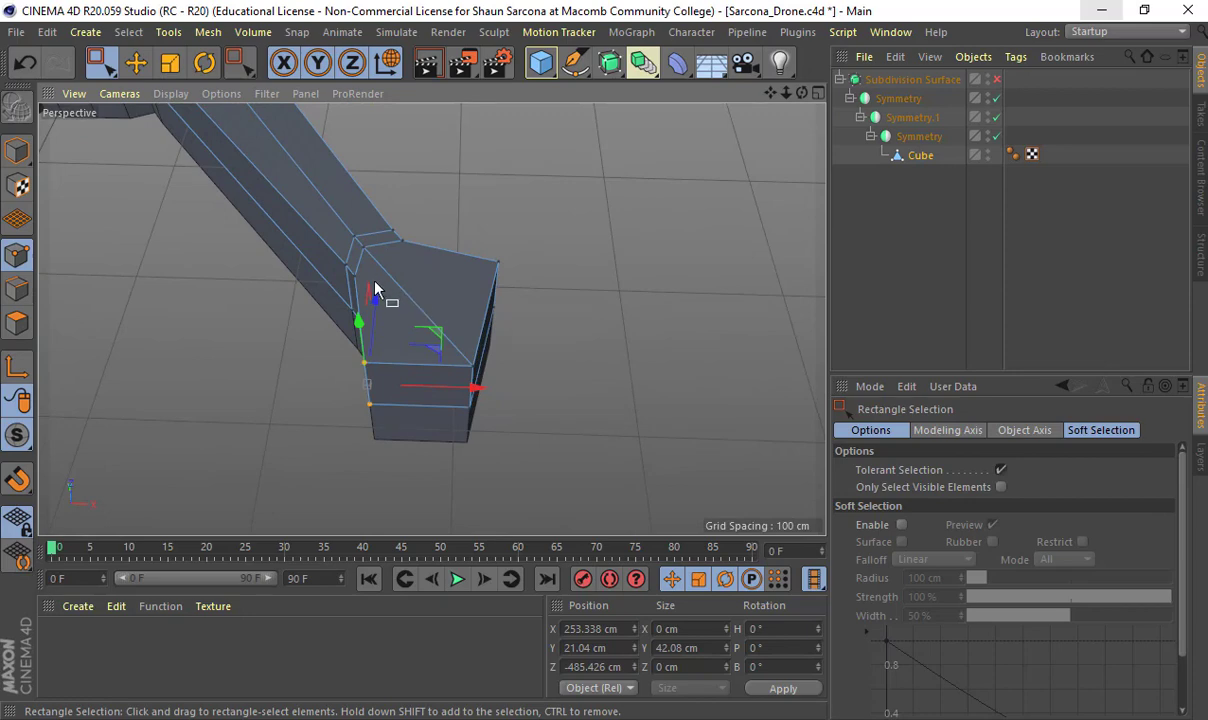
{"action": "key", "text": "k"}
{"action": "key", "text": "l"}
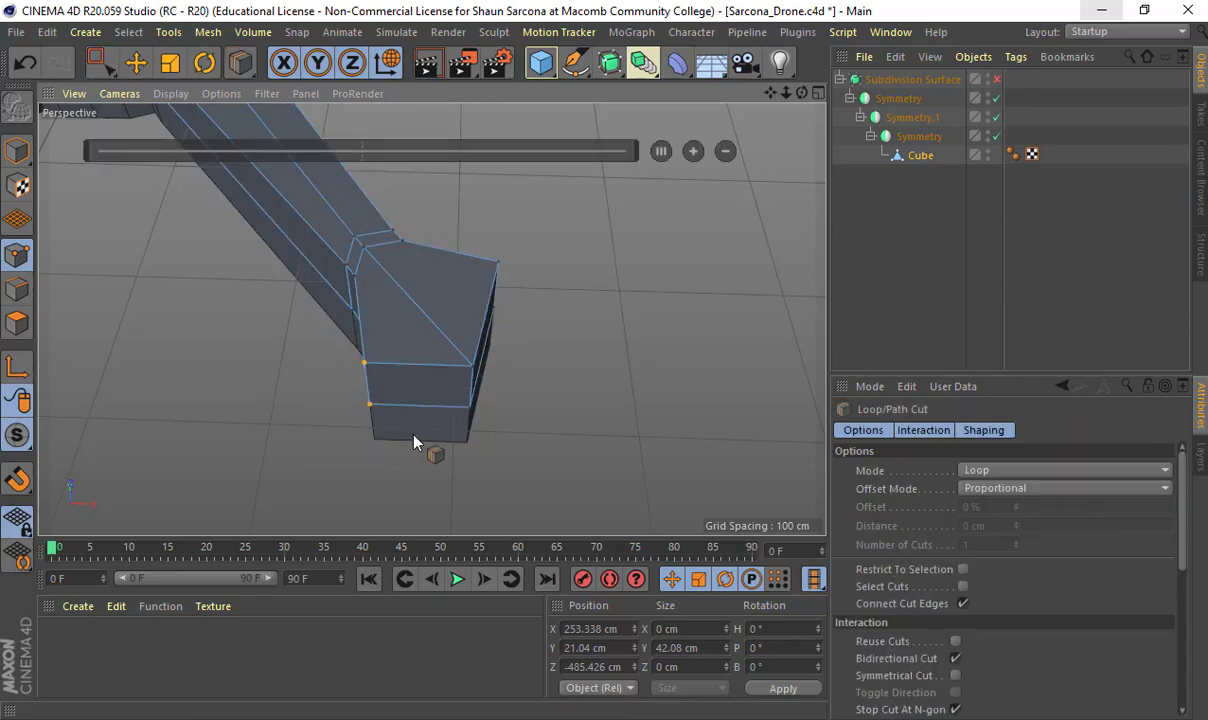
{"action": "left_click_drag", "start_coordinate": [413, 435], "coordinate": [469, 396], "text": "alt"}
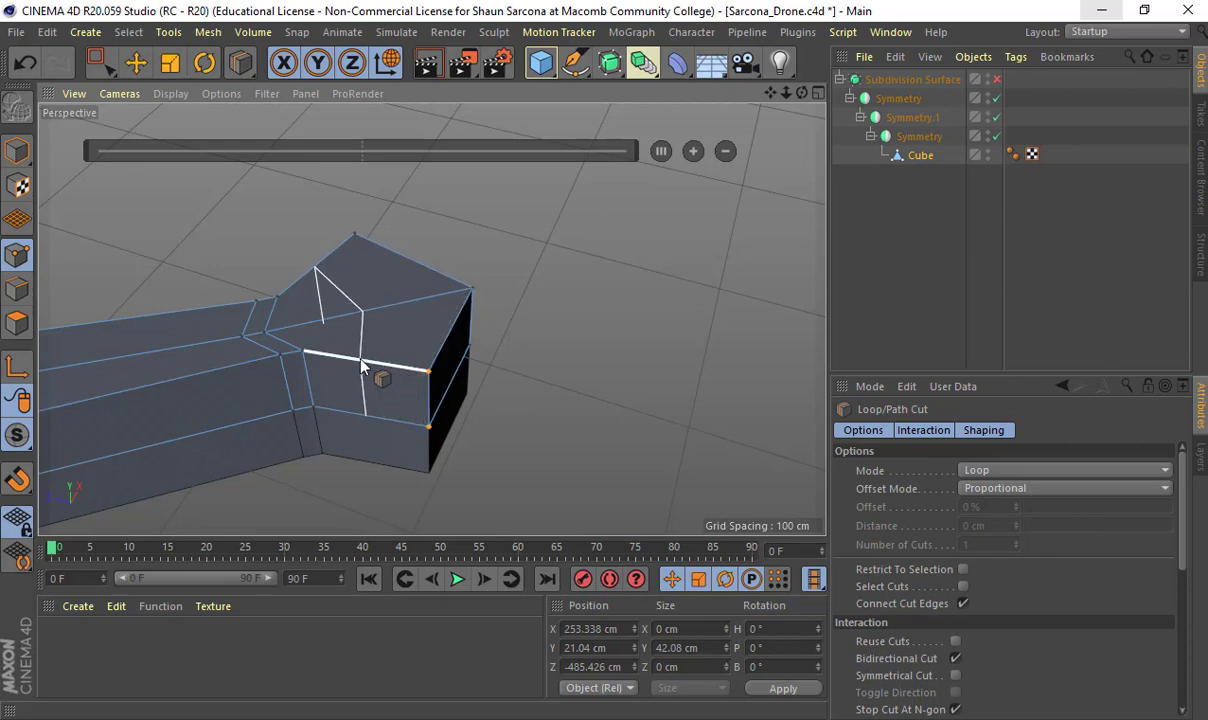
{"action": "left_click", "coordinate": [362, 367]}
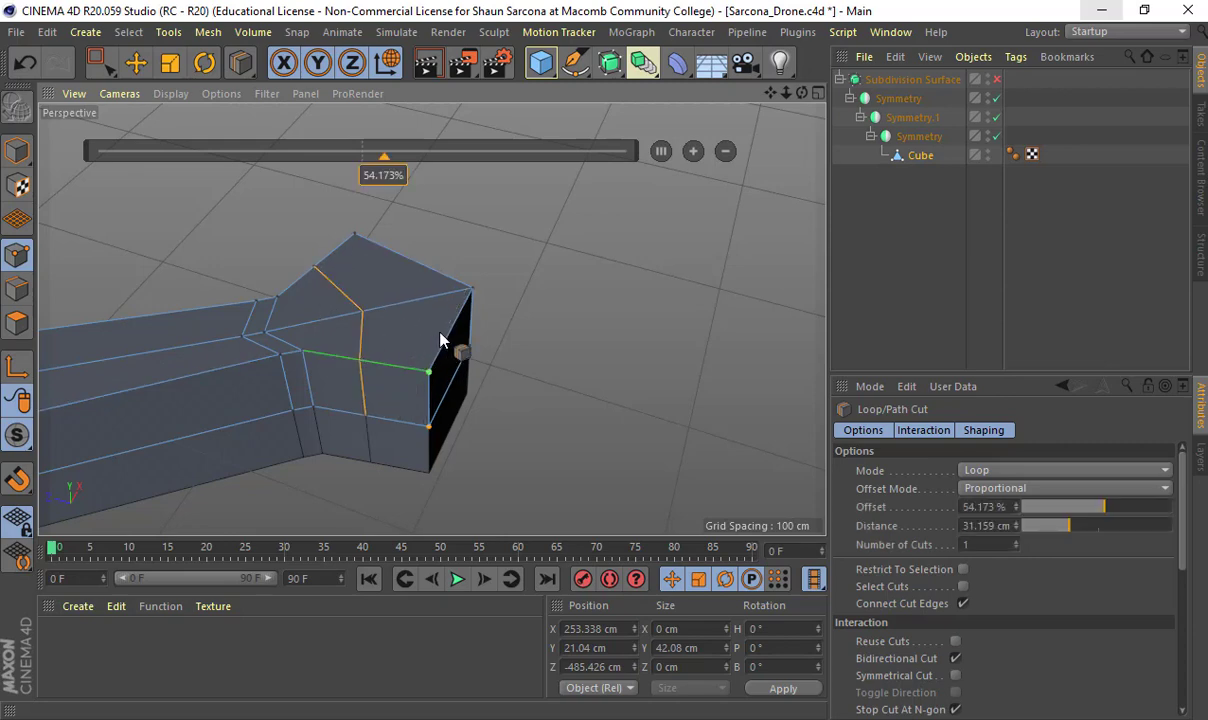
Step: Add two lengthwise loop cuts along the arm, one on each side of its centre edge, the second at about 42% offset
{"action": "left_click_drag", "start_coordinate": [441, 340], "coordinate": [439, 412], "text": "alt"}
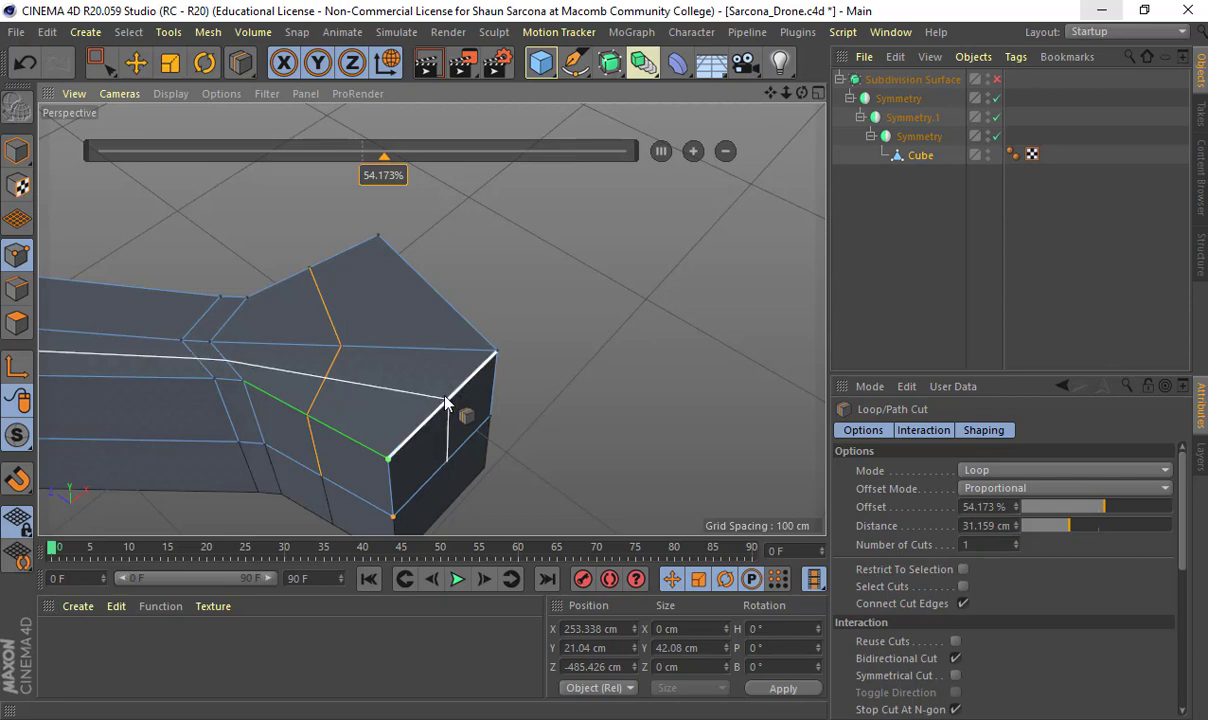
{"action": "left_click", "coordinate": [440, 405]}
{"action": "left_click", "coordinate": [422, 284]}
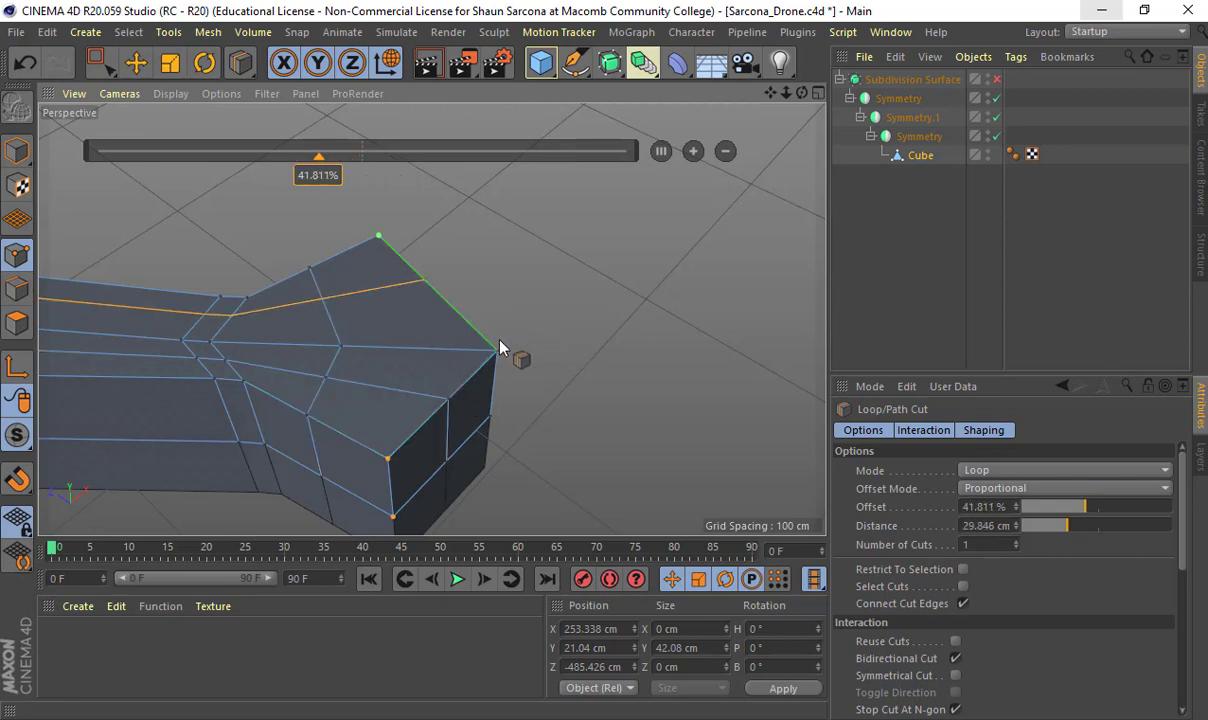
Step: Draw a line cut over the tip's top face from one side corner across the three lengthwise edges toward the opposite side corner
{"action": "left_click_drag", "start_coordinate": [475, 348], "coordinate": [412, 392], "text": "alt"}
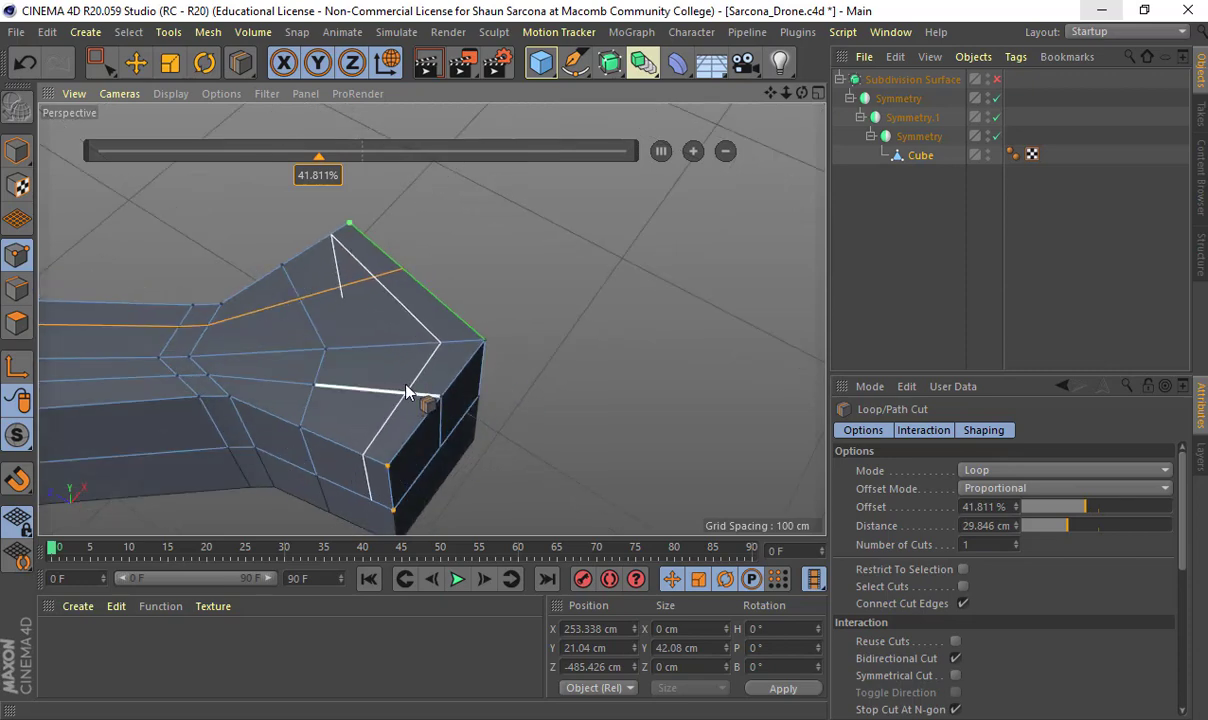
{"action": "mouse_move", "coordinate": [399, 402]}
{"action": "left_mouse_down", "text": "alt"}
{"action": "mouse_move", "coordinate": [272, 404]}
{"action": "mouse_move", "coordinate": [385, 404]}
{"action": "left_mouse_up", "text": "alt"}
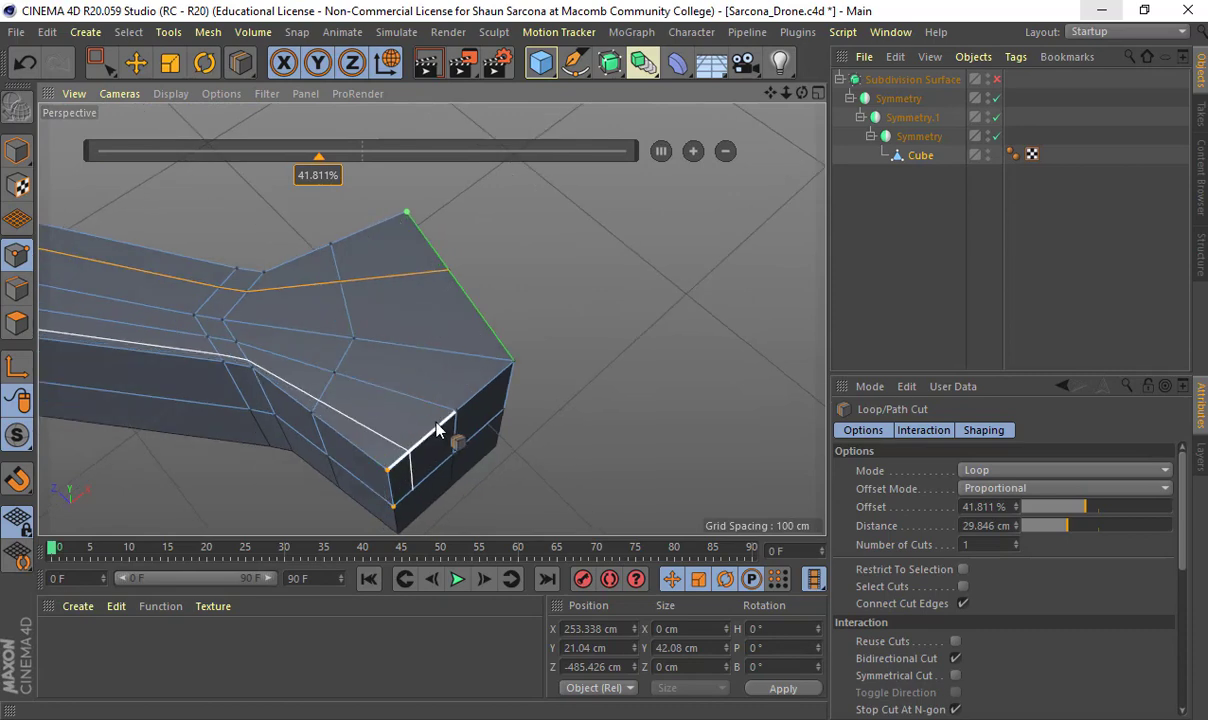
{"action": "left_click_drag", "start_coordinate": [579, 352], "coordinate": [466, 281], "text": "alt"}
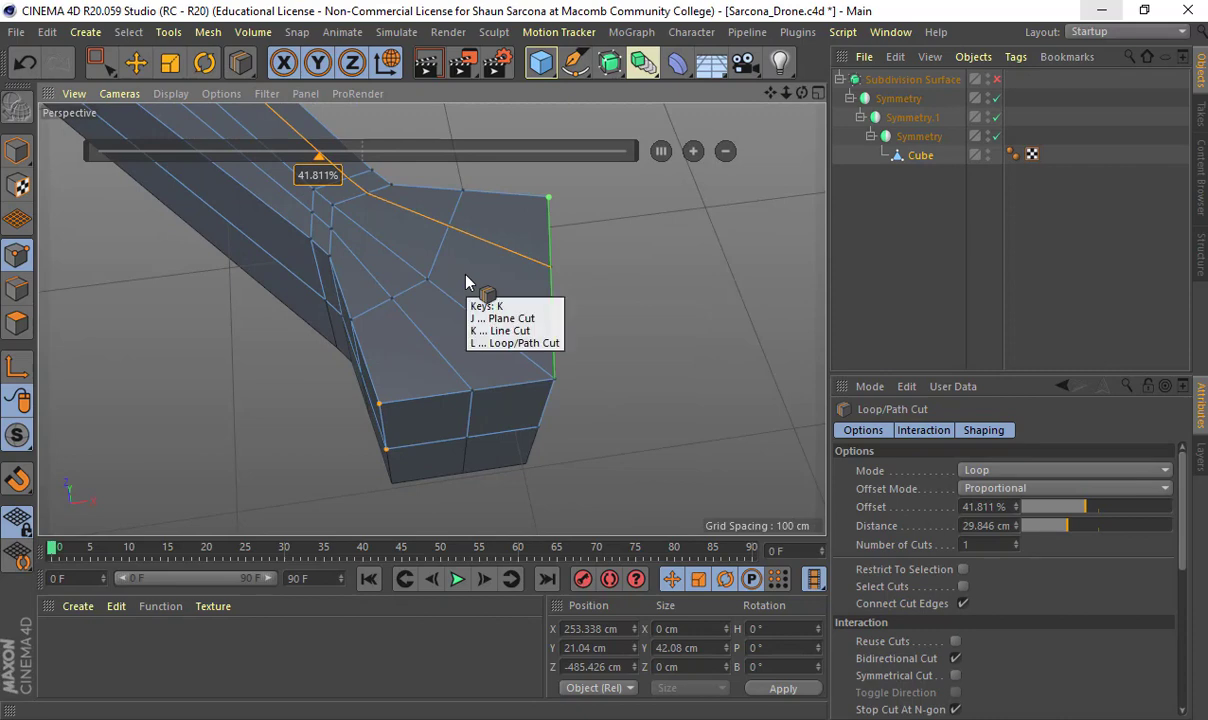
{"action": "key", "text": "k"}
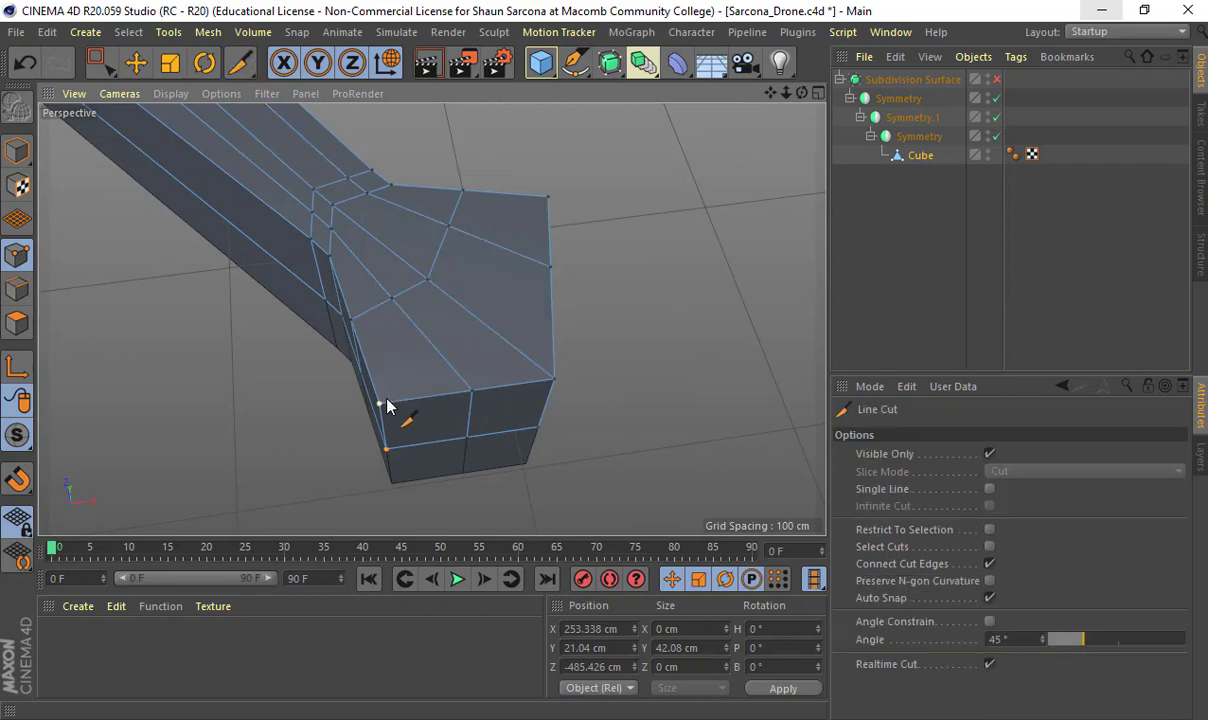
{"action": "left_click_drag", "start_coordinate": [379, 403], "coordinate": [431, 394], "text": "alt"}
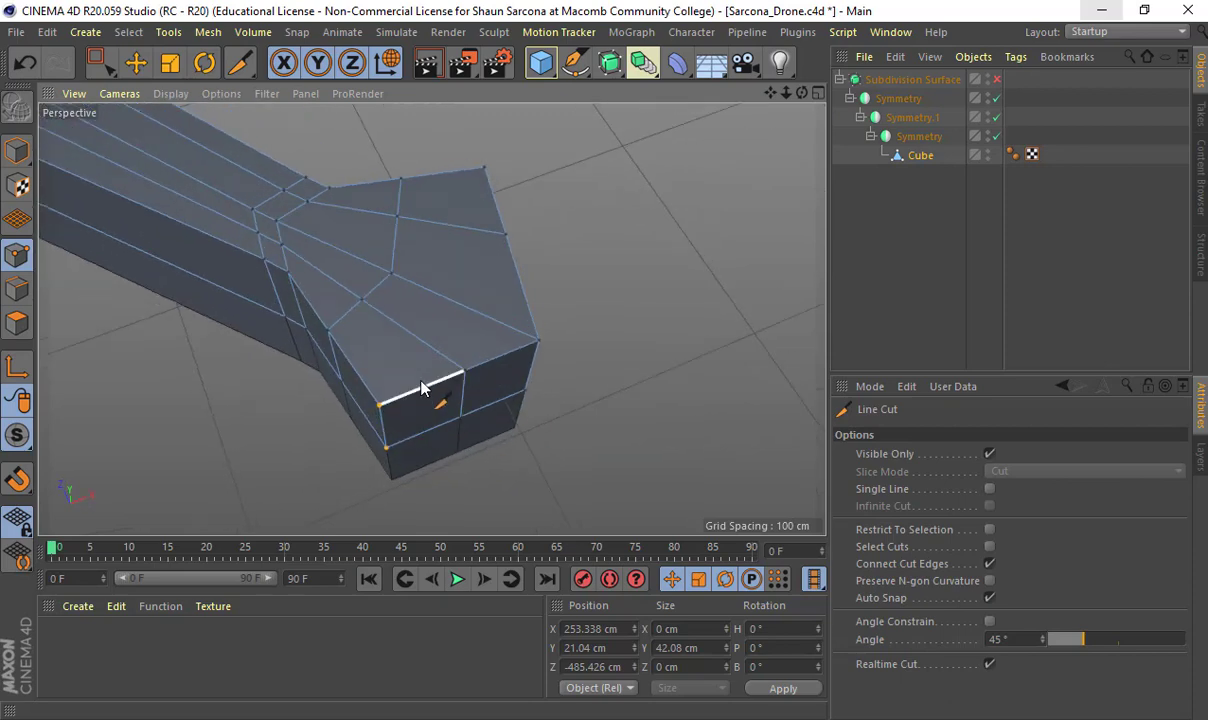
{"action": "left_click", "coordinate": [379, 404]}
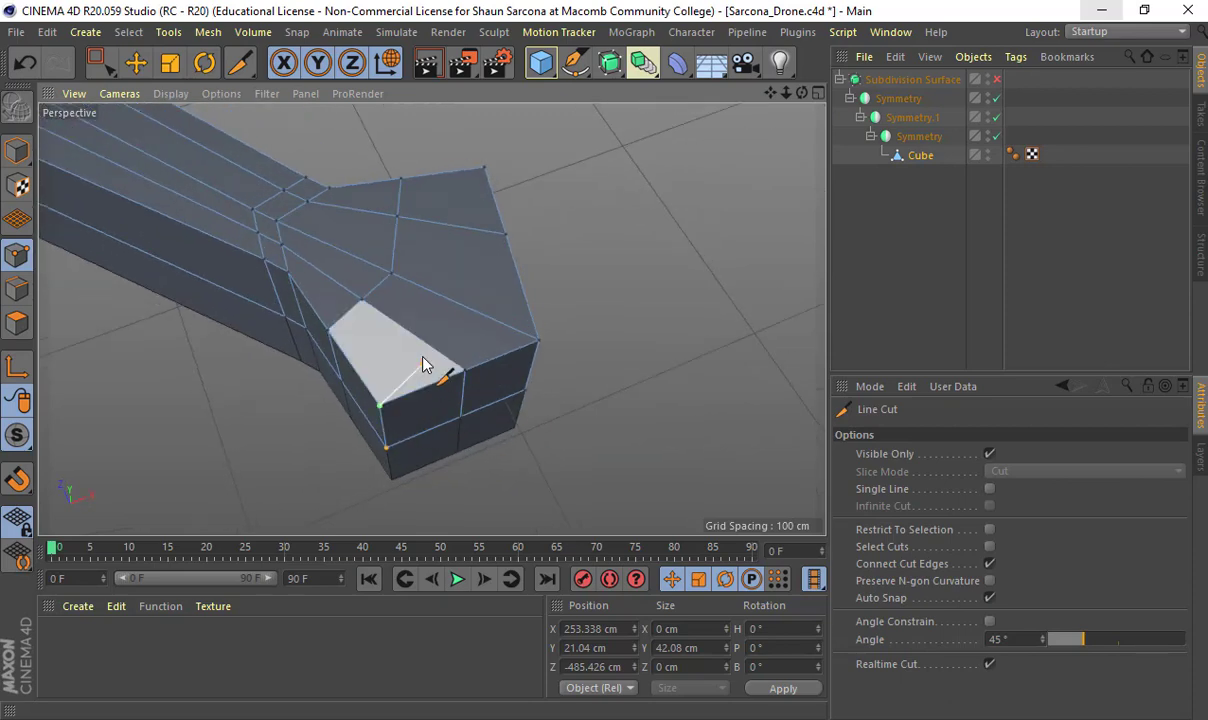
{"action": "left_click", "coordinate": [472, 311]}
{"action": "left_click", "coordinate": [483, 231]}
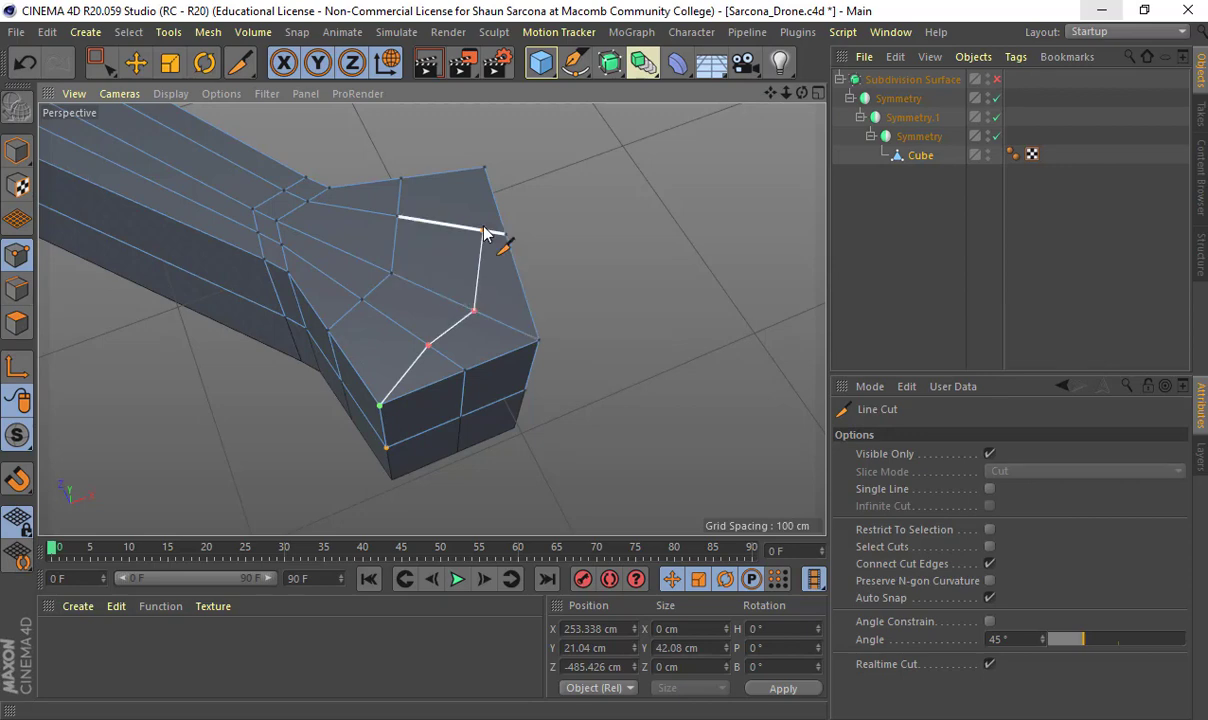
{"action": "left_click", "coordinate": [458, 172]}
Step: Line-cut the missing last segment between the tip's end corner and the open end of the new cut, completing the corner-to-corner line
{"action": "left_click_drag", "start_coordinate": [594, 215], "coordinate": [329, 432], "text": "alt"}
{"action": "key", "text": "Escape"}
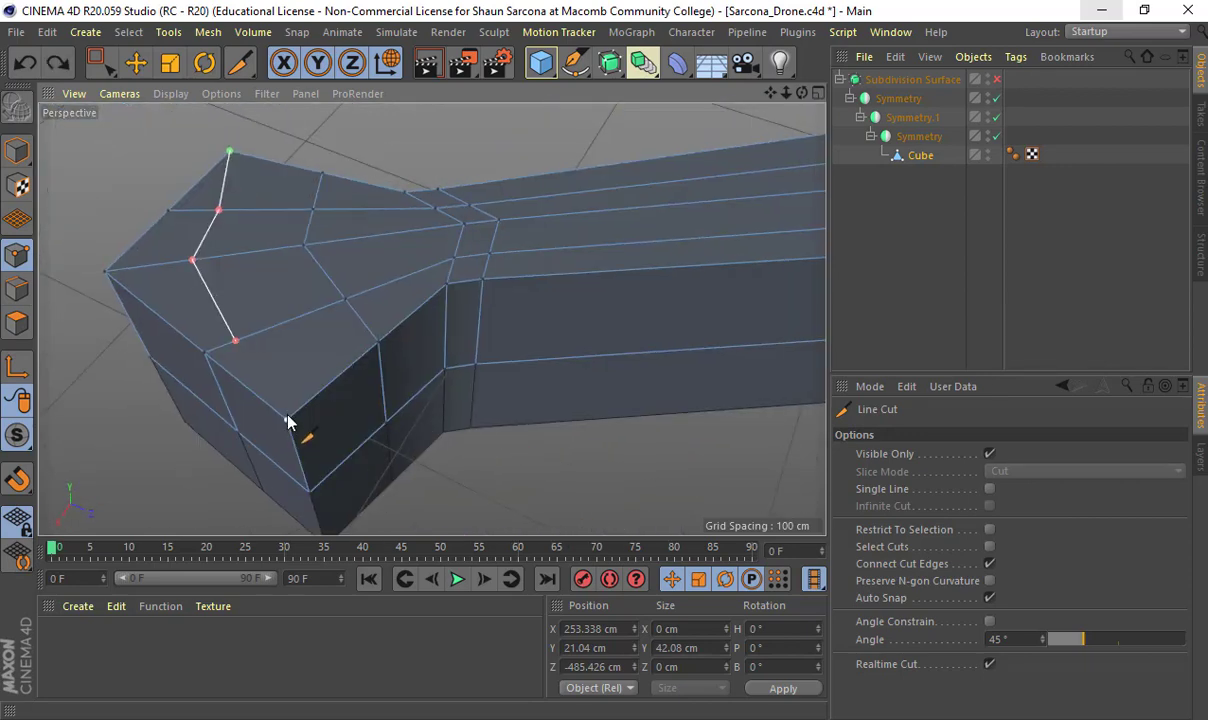
{"action": "left_click", "coordinate": [288, 418]}
{"action": "left_click_drag", "start_coordinate": [326, 369], "coordinate": [350, 366], "text": "alt"}
{"action": "left_click", "coordinate": [255, 347]}
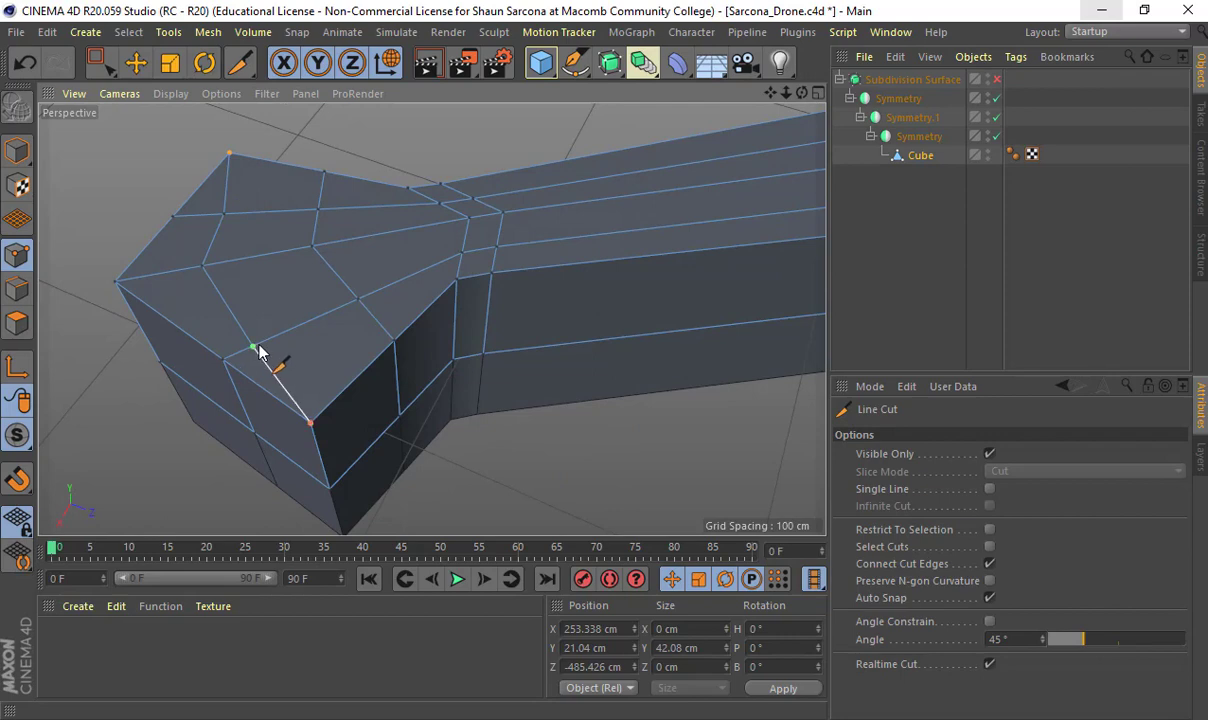
{"action": "key", "text": "Return"}
Step: In the top view, add a loop cut across the tip midway between the crosswise loop and the corner-to-corner cut, at about 51% offset
{"action": "left_click_drag", "start_coordinate": [354, 349], "coordinate": [409, 355], "text": "alt"}
{"action": "key", "text": "s"}
{"action": "right_click_drag", "start_coordinate": [250, 397], "coordinate": [301, 398], "text": "alt"}
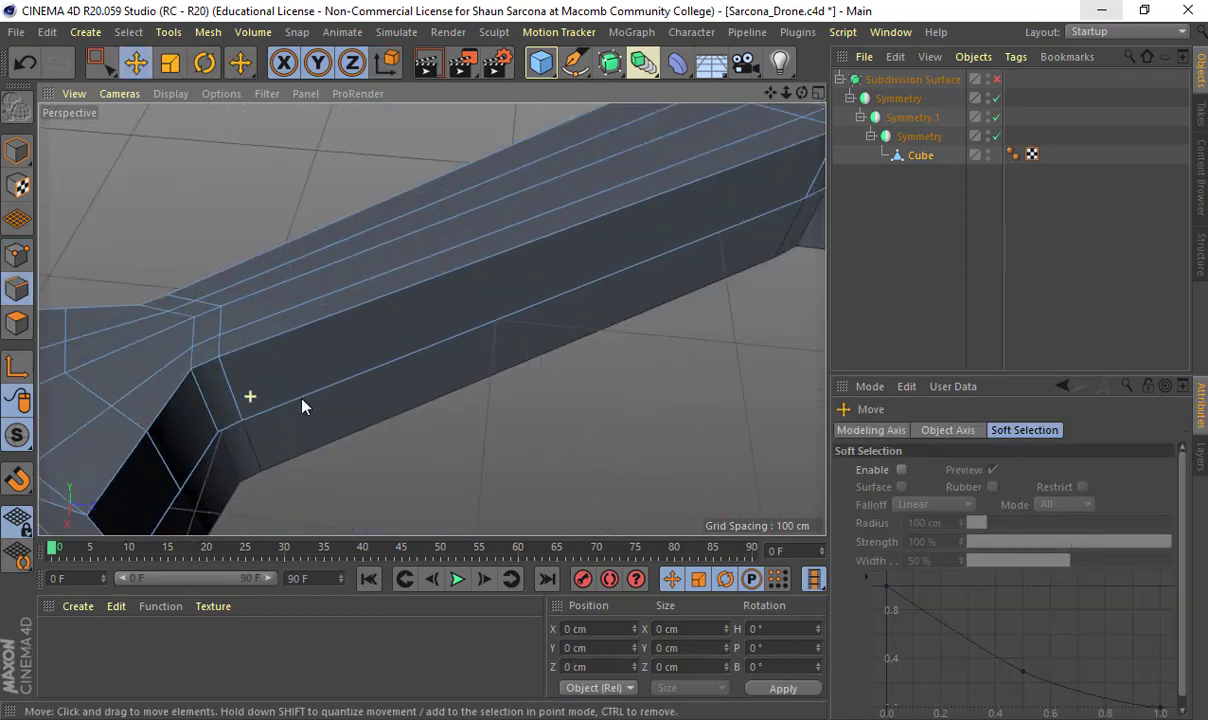
{"action": "middle_click_drag", "start_coordinate": [301, 398], "coordinate": [598, 345], "text": "alt"}
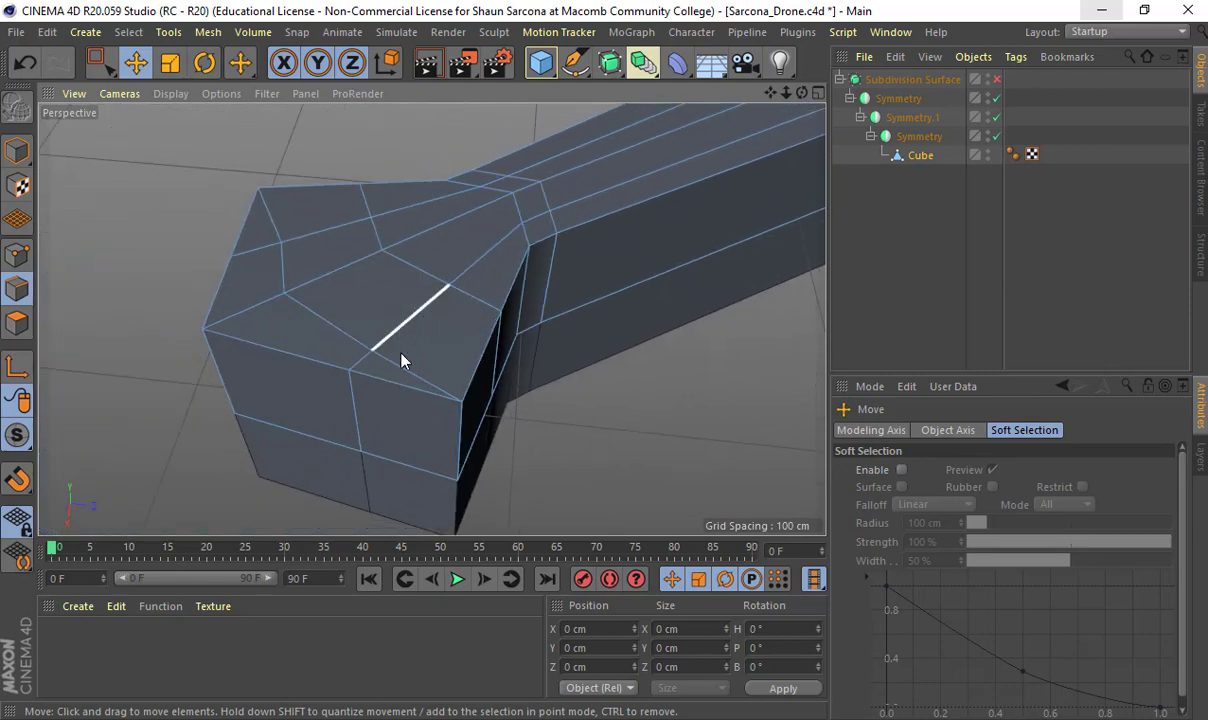
{"action": "middle_click", "coordinate": [399, 313]}
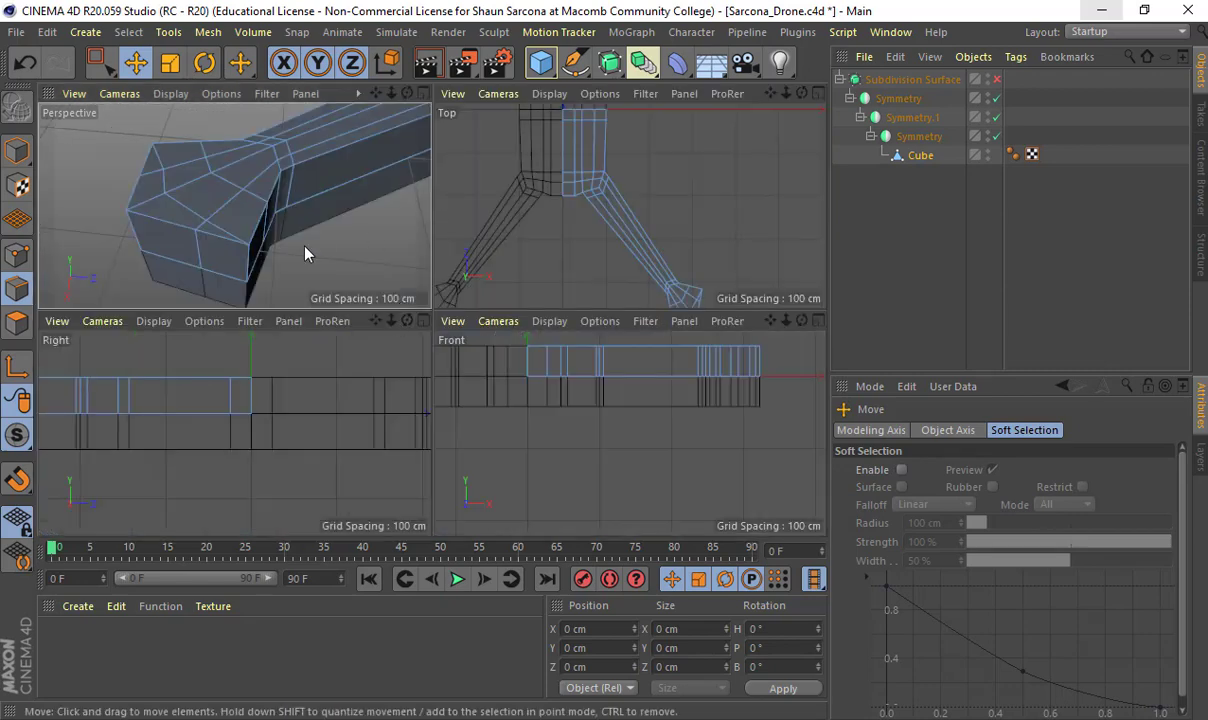
{"action": "middle_click", "coordinate": [595, 212]}
{"action": "middle_click_drag", "start_coordinate": [534, 477], "coordinate": [452, 346], "text": "alt"}
{"action": "right_click_drag", "start_coordinate": [452, 346], "coordinate": [603, 368], "text": "alt"}
{"action": "middle_click_drag", "start_coordinate": [424, 431], "coordinate": [390, 363], "text": "alt"}
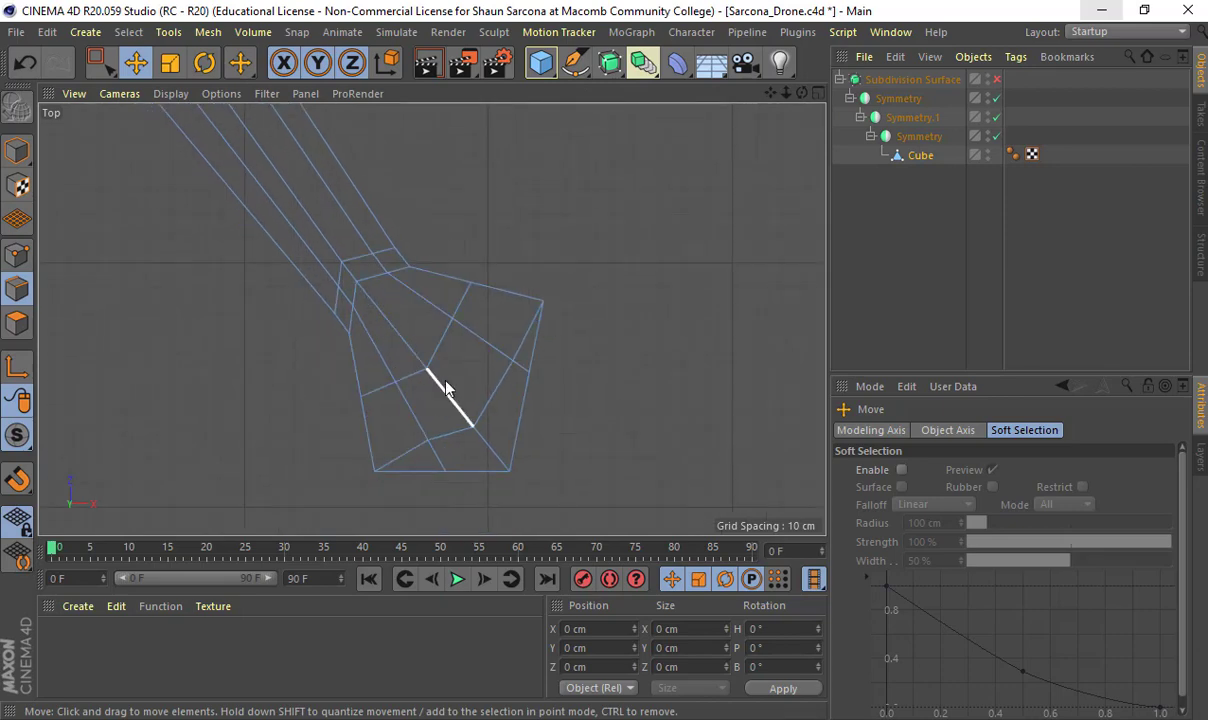
{"action": "key", "text": "k"}
{"action": "key", "text": "l"}
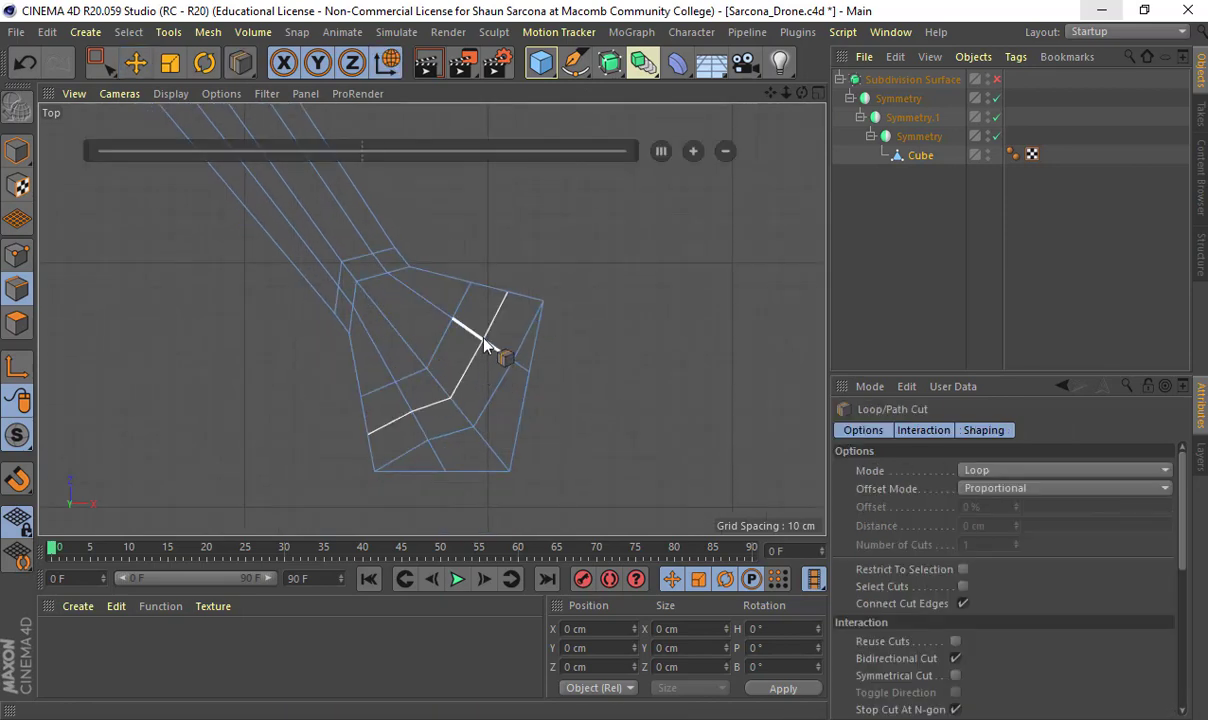
{"action": "left_click", "coordinate": [490, 342]}
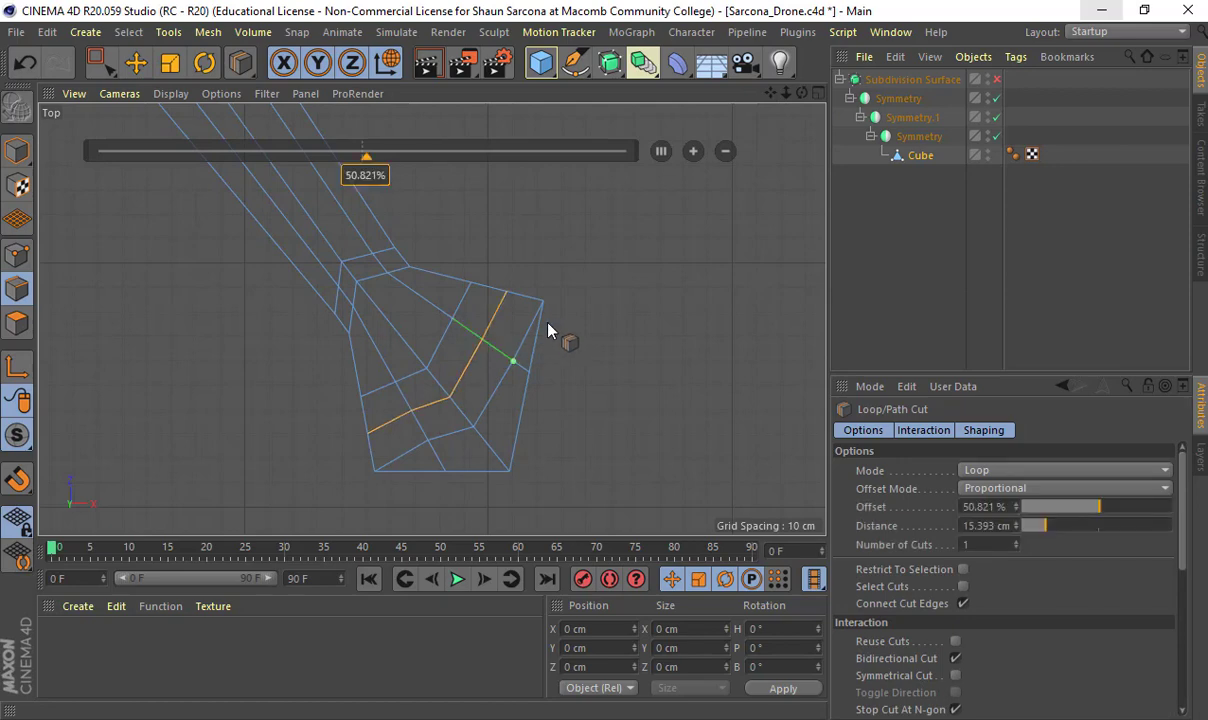
Step: In point mode, move the inner centre point of the tip's top face toward the arm
{"action": "key", "text": "r"}
{"action": "left_click", "coordinate": [17, 255]}
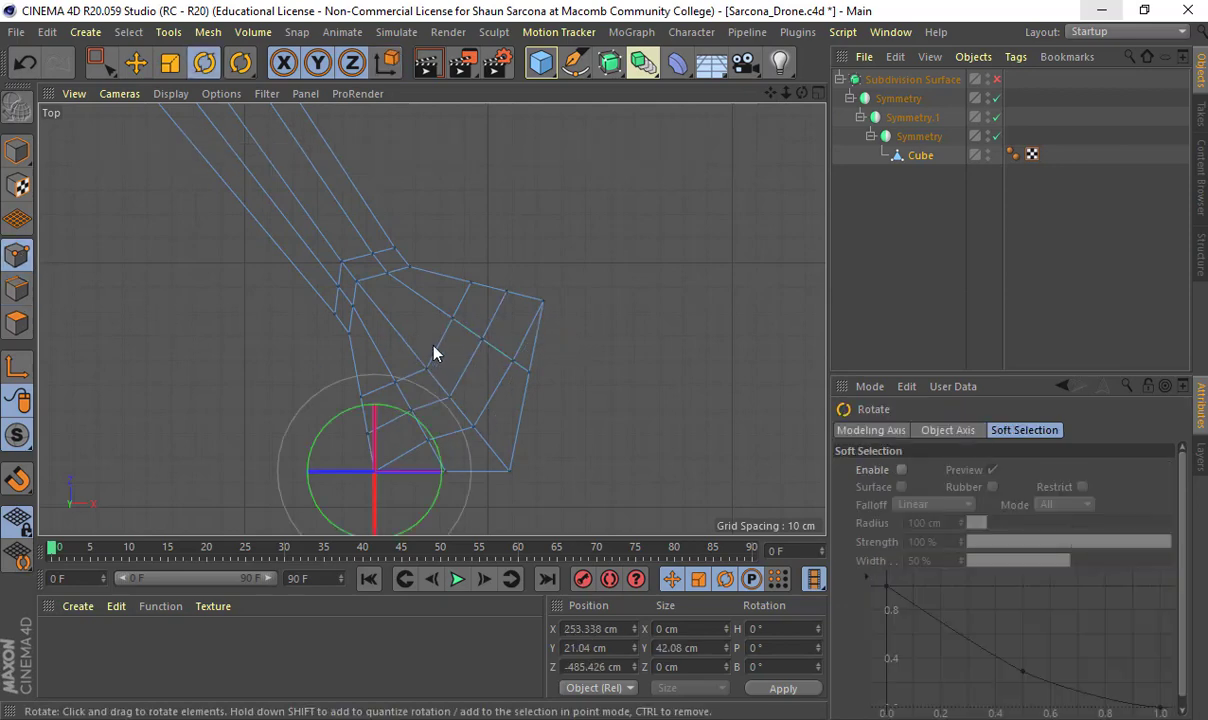
{"action": "scroll", "coordinate": [430, 347], "scroll_direction": "up", "scroll_amount": 3}
{"action": "key", "text": "space"}
{"action": "left_click_drag", "start_coordinate": [418, 356], "coordinate": [467, 417]}
{"action": "key", "text": "e"}
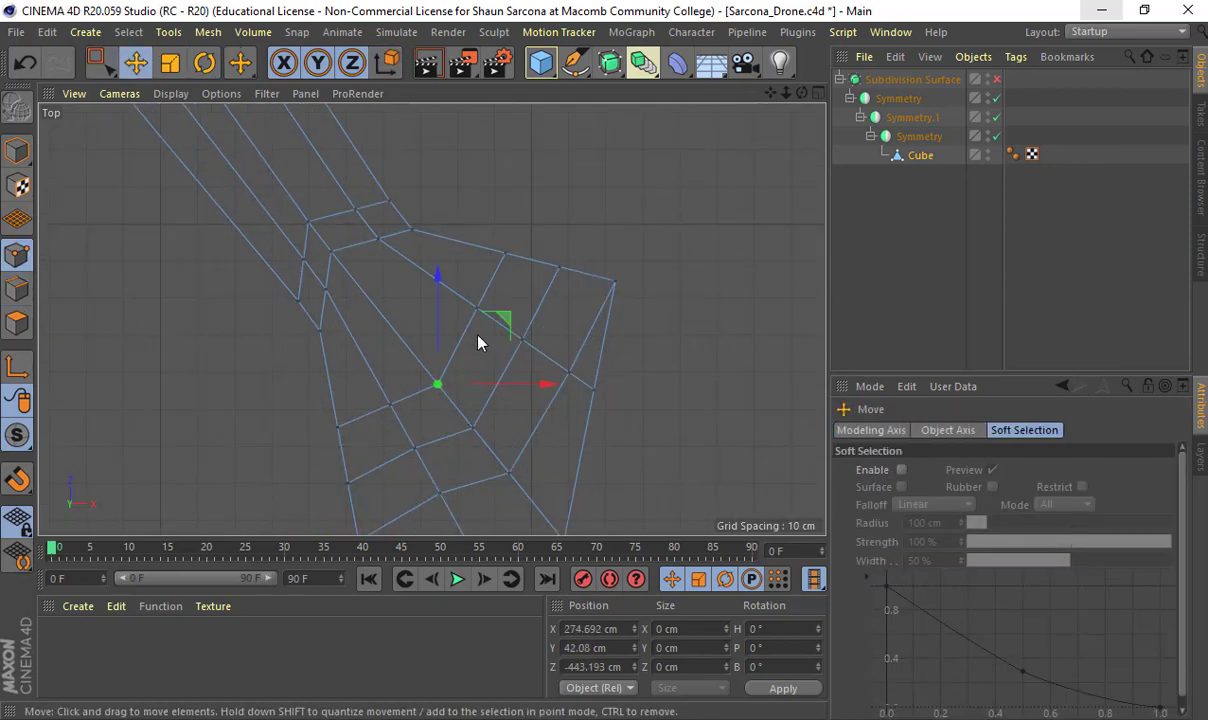
{"action": "left_click_drag", "start_coordinate": [478, 308], "coordinate": [434, 231]}
{"action": "left_click_drag", "start_coordinate": [388, 392], "coordinate": [437, 427]}
{"action": "key", "text": "ctrl+z"}
Step: Move the two lower inner points between the tip's crosswise edges outward to start forming a round inner ring
{"action": "key", "text": "space"}
{"action": "left_click_drag", "start_coordinate": [352, 384], "coordinate": [411, 424]}
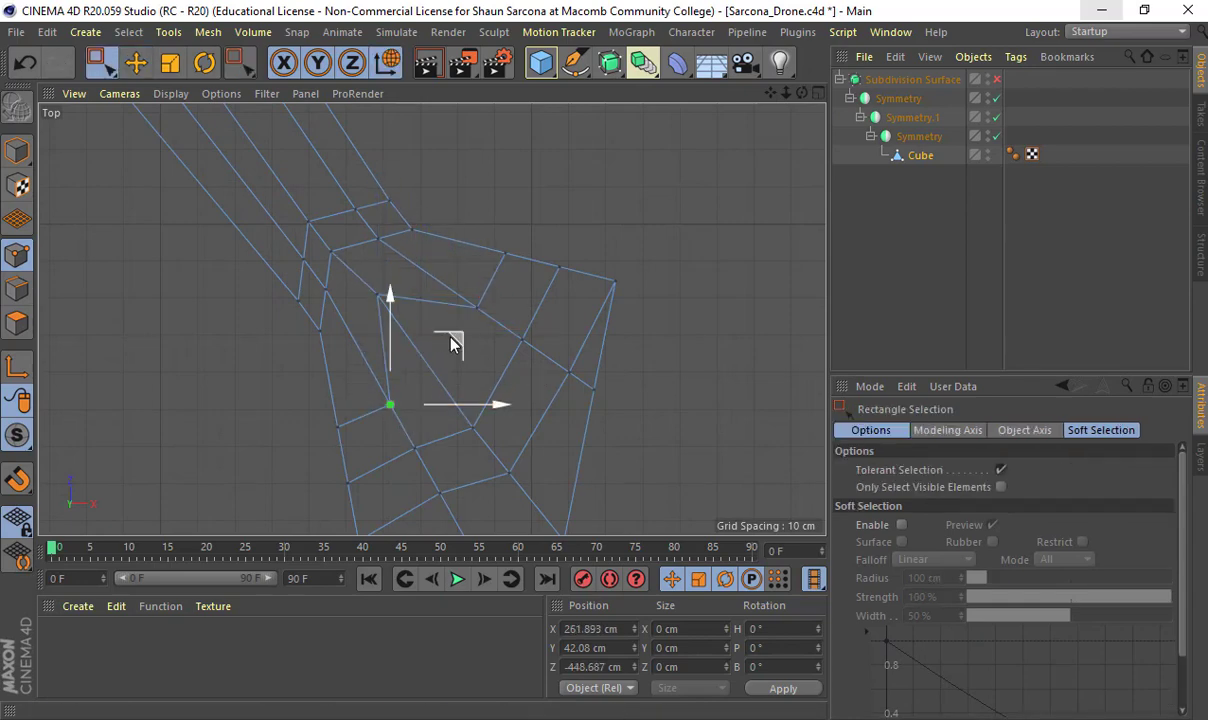
{"action": "left_click_drag", "start_coordinate": [450, 338], "coordinate": [419, 320]}
{"action": "left_click_drag", "start_coordinate": [398, 430], "coordinate": [423, 453]}
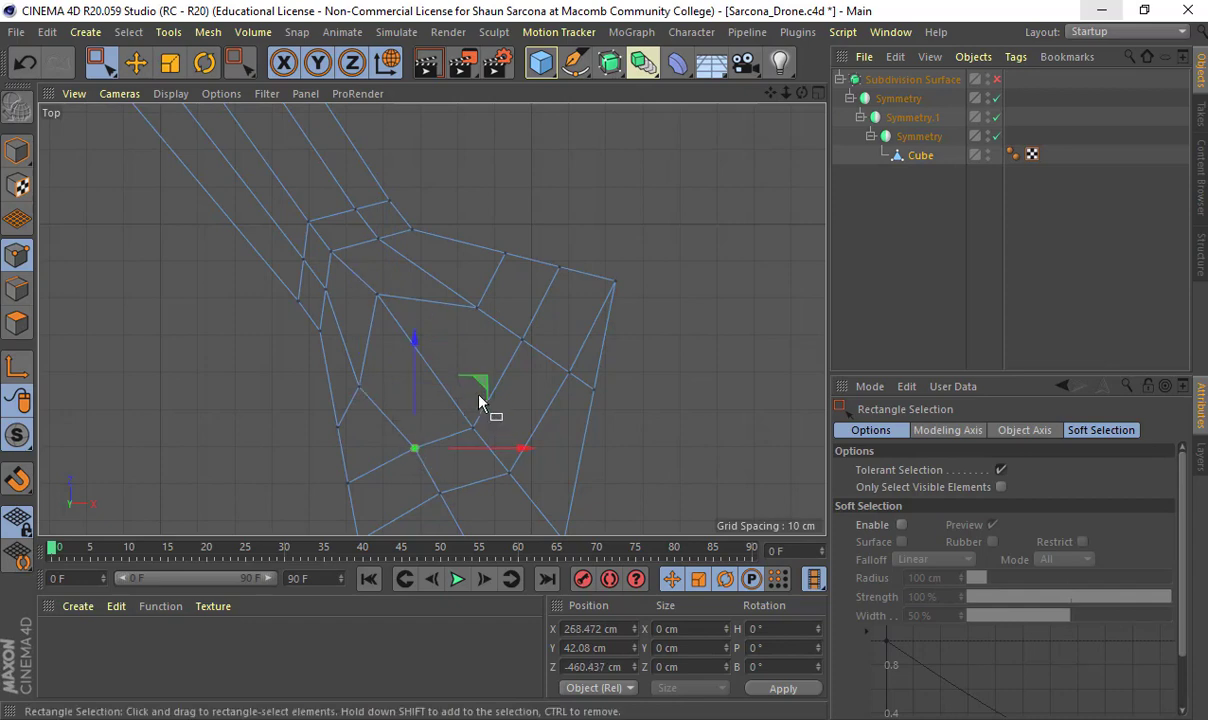
{"action": "left_click_drag", "start_coordinate": [482, 388], "coordinate": [467, 380]}
Step: Move the two upper inner points on the tip's lengthwise edge toward the upper outline to widen the inner ring
{"action": "left_click_drag", "start_coordinate": [458, 291], "coordinate": [520, 313]}
{"action": "left_click_drag", "start_coordinate": [545, 250], "coordinate": [515, 207]}
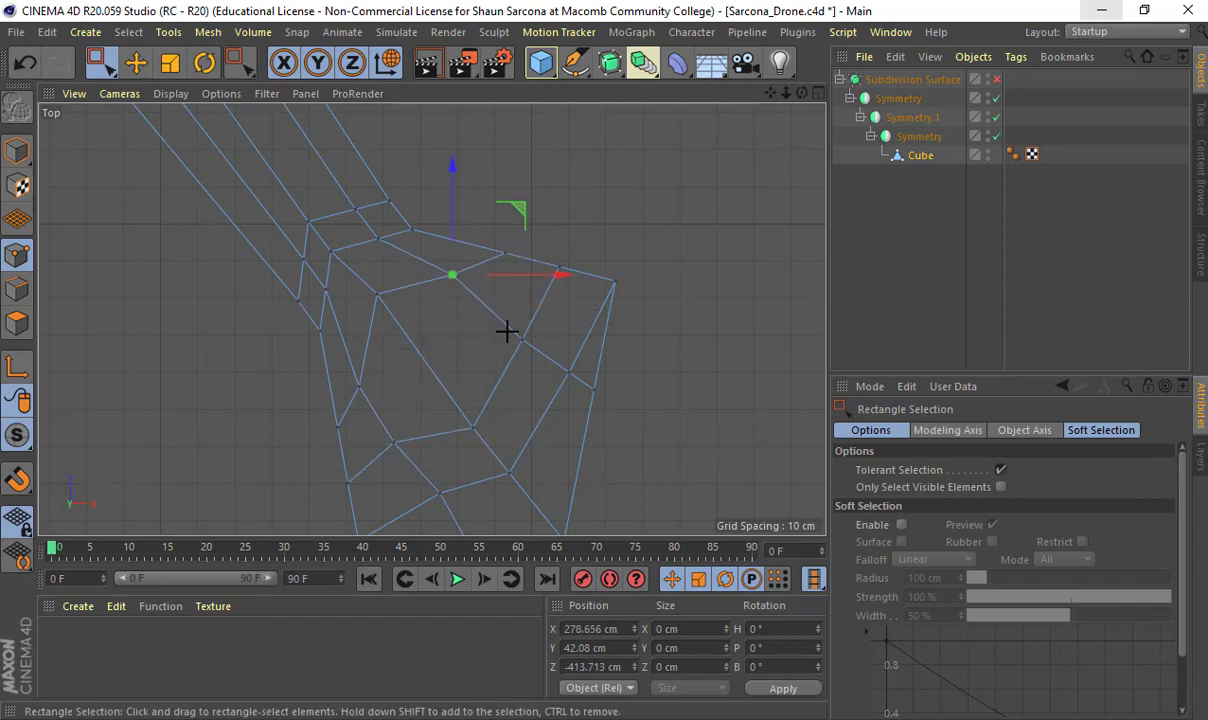
{"action": "left_click_drag", "start_coordinate": [504, 332], "coordinate": [536, 352]}
{"action": "left_click_drag", "start_coordinate": [585, 279], "coordinate": [568, 192]}
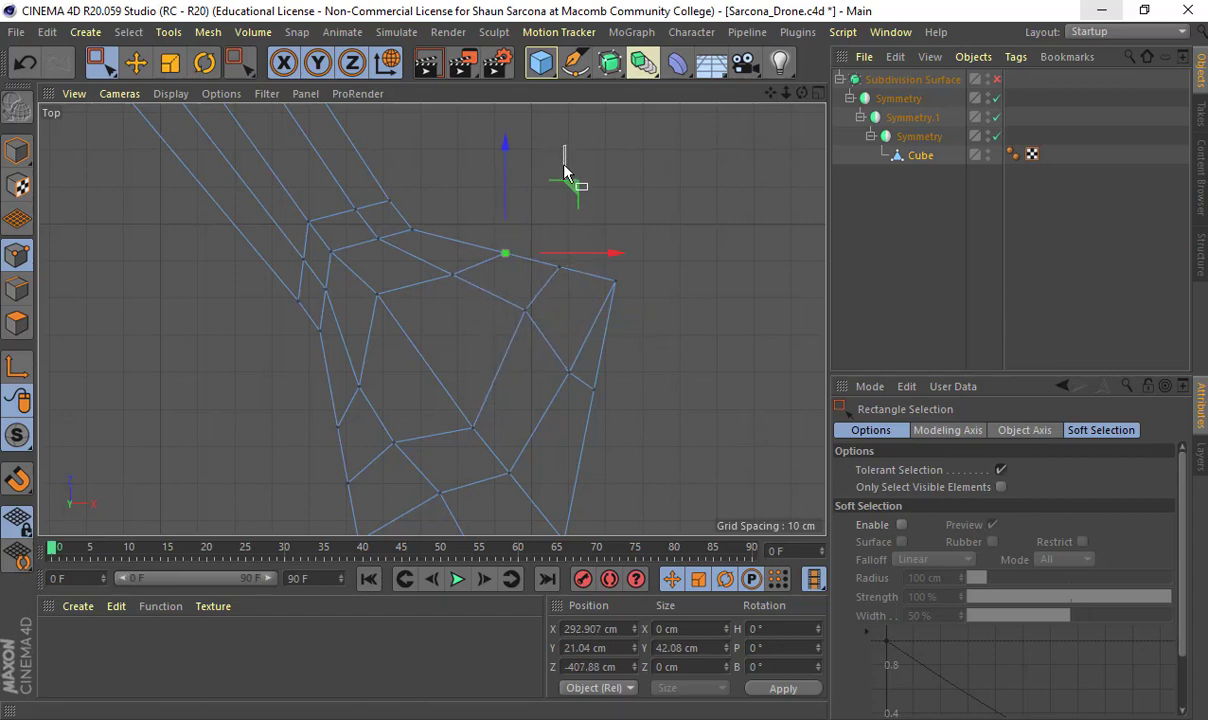
Step: Pull the two points on the tip's upper outline edge outward so that side becomes rounder
{"action": "left_click_drag", "start_coordinate": [565, 189], "coordinate": [571, 168]}
{"action": "left_click_drag", "start_coordinate": [545, 251], "coordinate": [581, 279]}
{"action": "left_click_drag", "start_coordinate": [623, 203], "coordinate": [637, 170]}
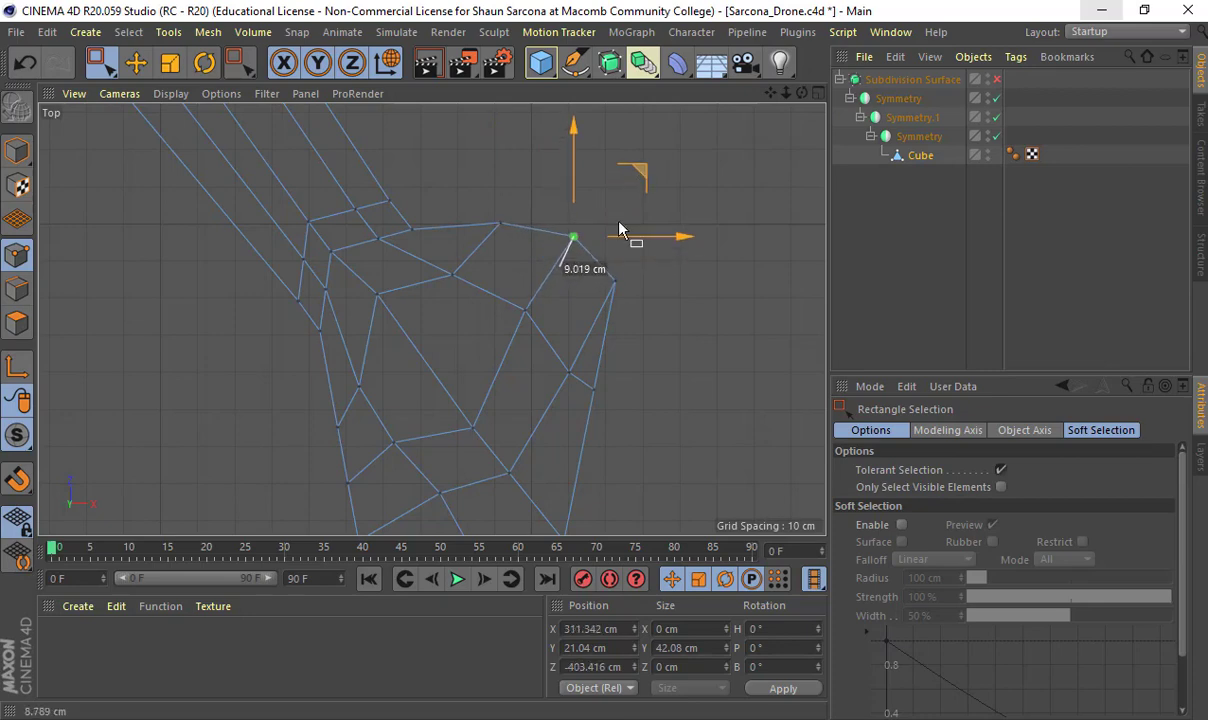
Step: Round the tip's lower outline by moving its two end corners inward and the side point nearest the arm outward
{"action": "middle_click_drag", "start_coordinate": [502, 456], "coordinate": [486, 393], "text": "alt"}
{"action": "left_click_drag", "start_coordinate": [526, 477], "coordinate": [582, 449]}
{"action": "left_click_drag", "start_coordinate": [553, 501], "coordinate": [530, 462]}
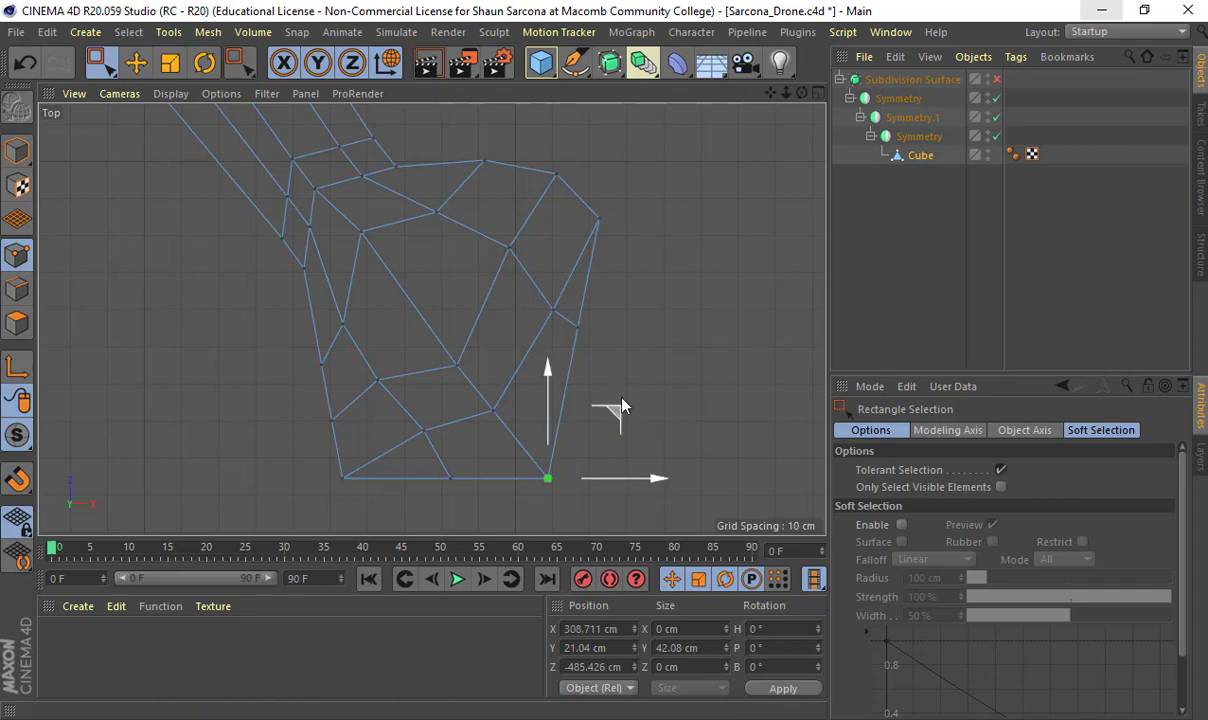
{"action": "left_click_drag", "start_coordinate": [615, 412], "coordinate": [606, 385]}
{"action": "left_click_drag", "start_coordinate": [340, 461], "coordinate": [374, 498]}
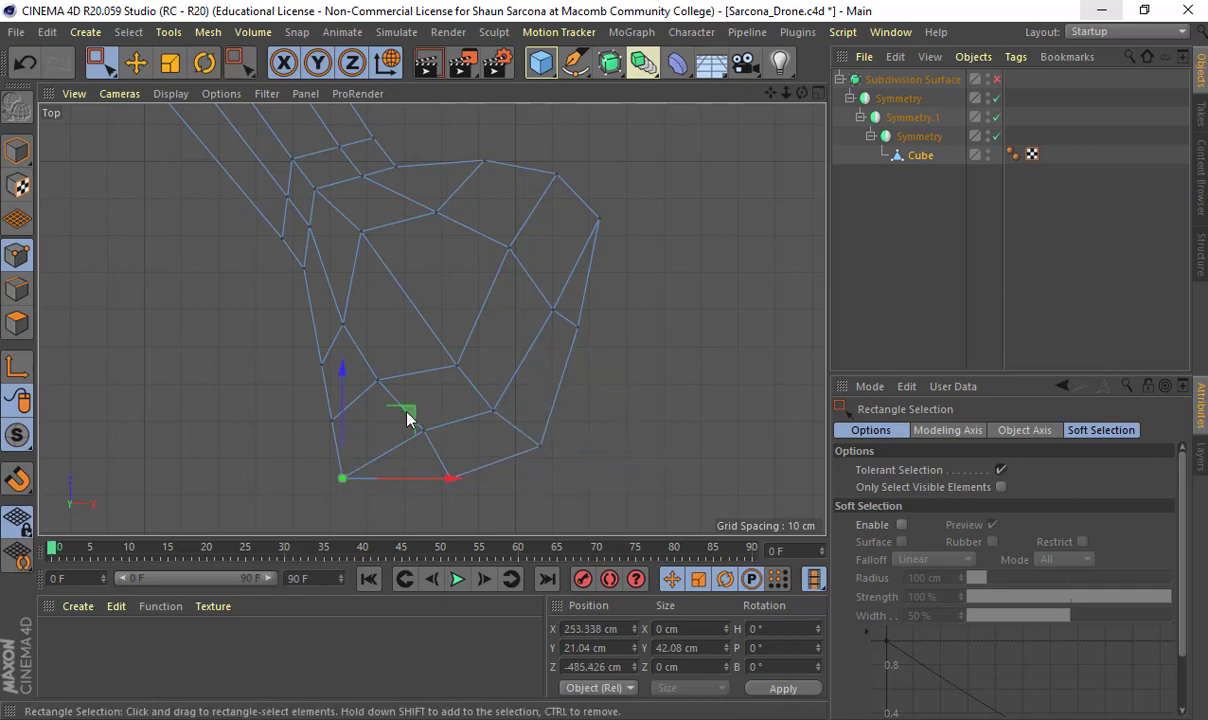
{"action": "left_click_drag", "start_coordinate": [406, 414], "coordinate": [439, 401]}
{"action": "left_click_drag", "start_coordinate": [281, 322], "coordinate": [331, 384]}
{"action": "left_click_drag", "start_coordinate": [385, 305], "coordinate": [352, 287]}
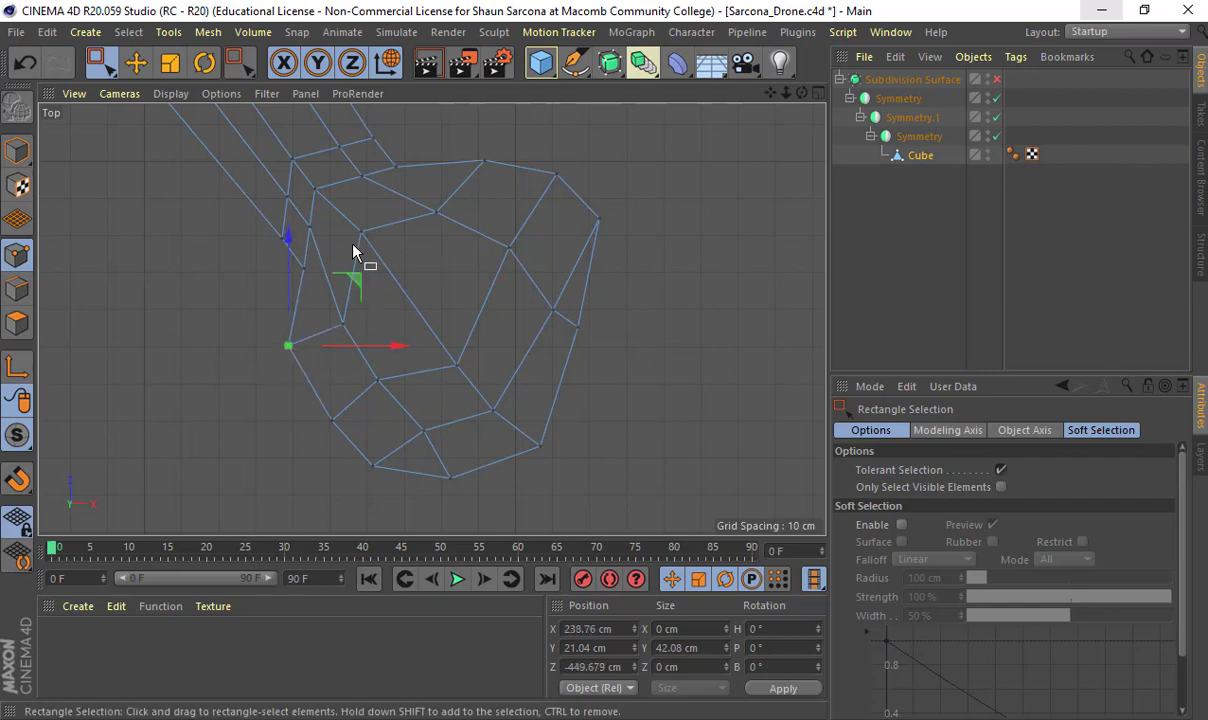
Step: Add a cylinder and place it over the drone arm's tip in the top view
{"action": "left_click", "coordinate": [540, 62]}
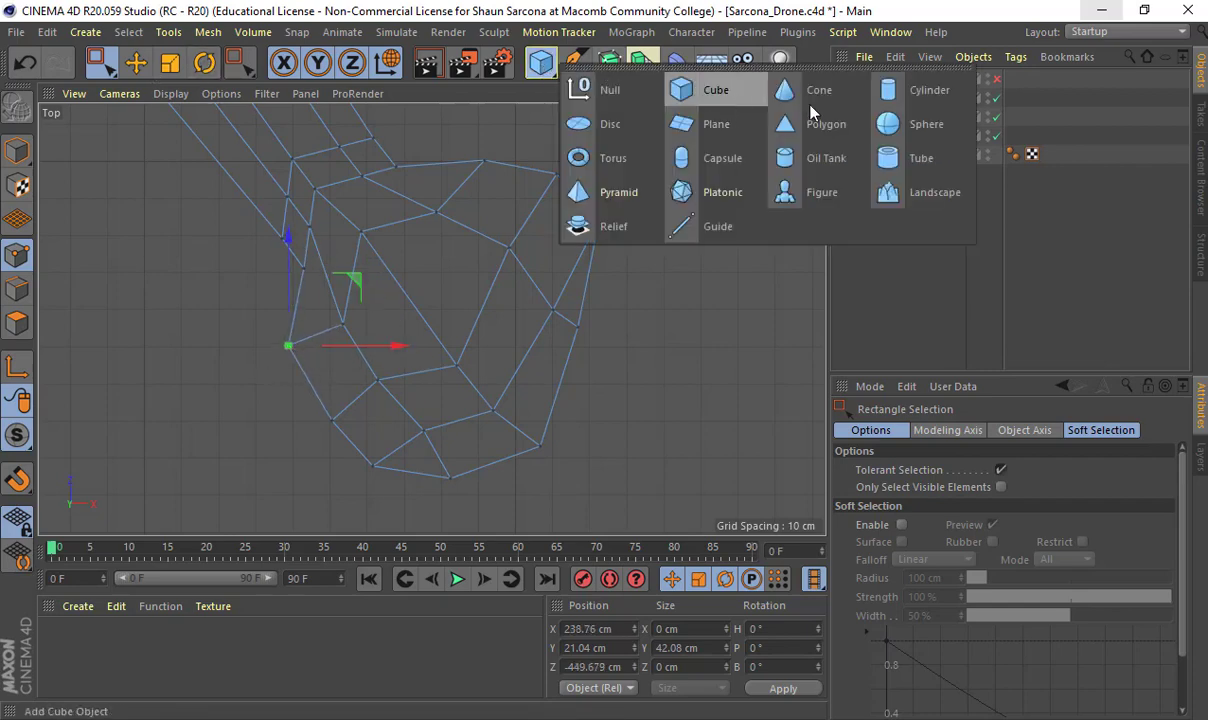
{"action": "left_click", "coordinate": [910, 100]}
{"action": "scroll", "coordinate": [600, 280], "scroll_direction": "down", "scroll_amount": 10}
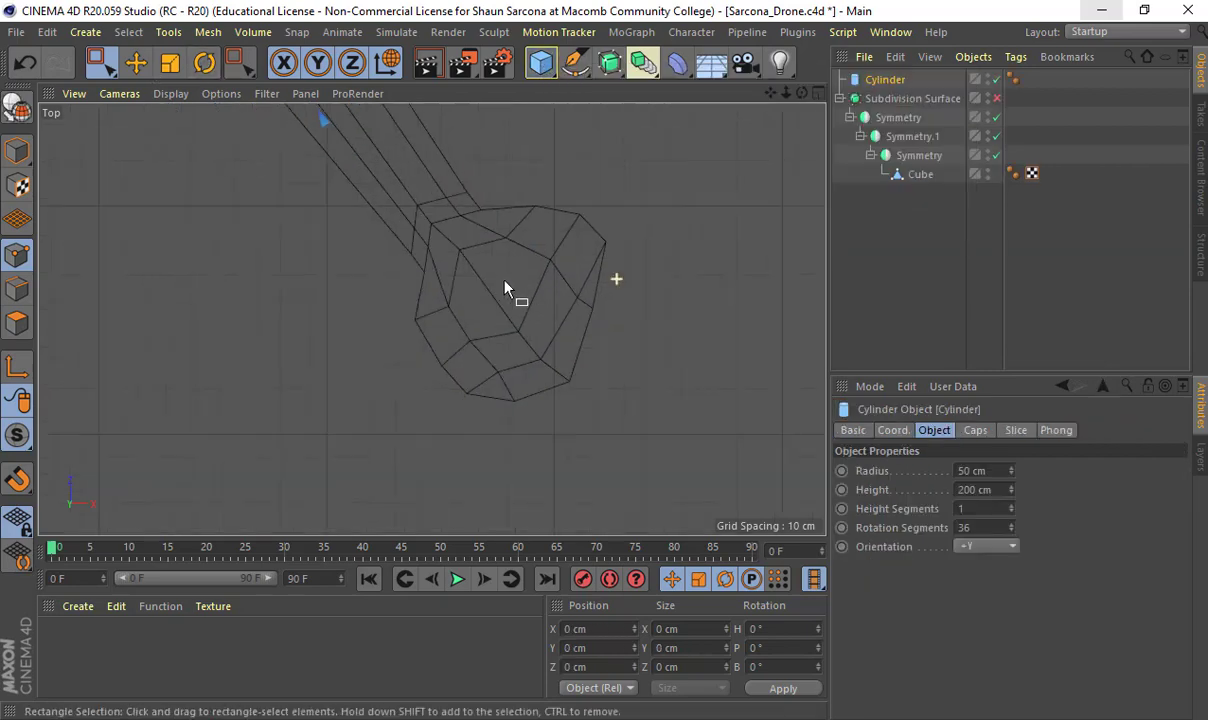
{"action": "left_click_drag", "start_coordinate": [557, 241], "coordinate": [633, 355]}
{"action": "scroll", "coordinate": [630, 358], "scroll_direction": "up", "scroll_amount": 3}
{"action": "scroll", "coordinate": [574, 270], "scroll_direction": "up", "scroll_amount": 8}
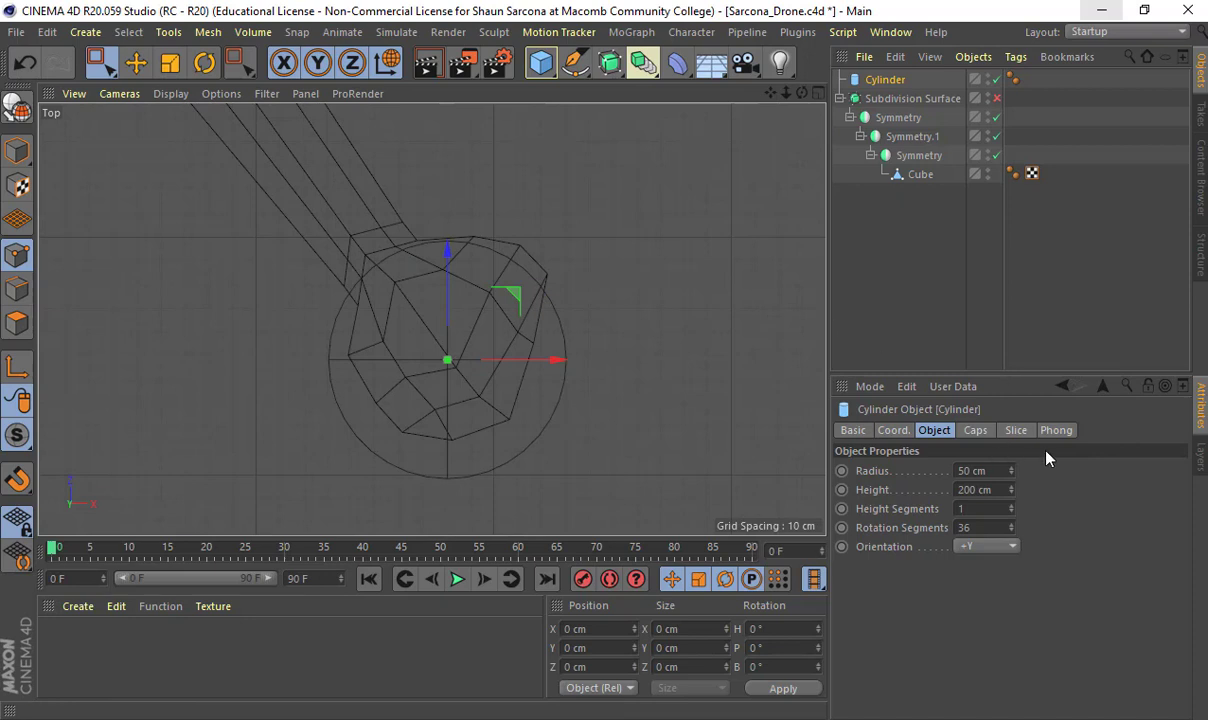
Step: Set the cylinder's rotation segments to 8 and make it an editable polygon object
{"action": "left_click_drag", "start_coordinate": [983, 530], "coordinate": [900, 535]}
{"action": "type", "text": "8"}
{"action": "key", "text": "Return"}
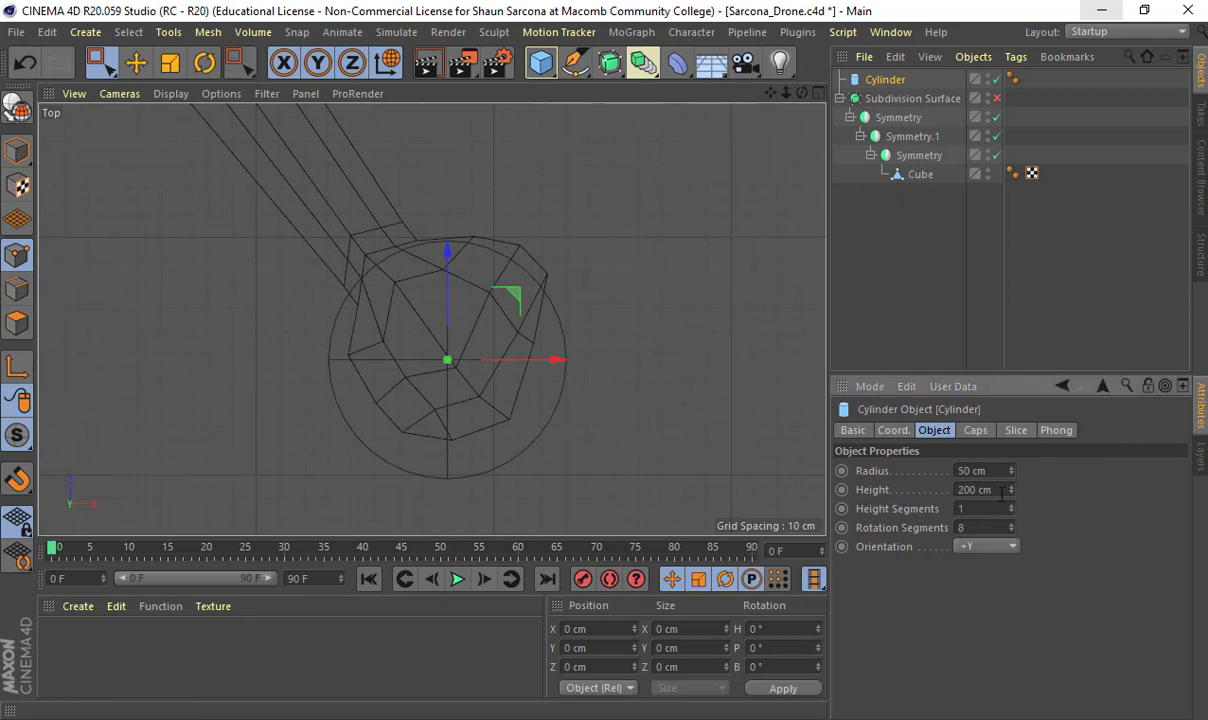
{"action": "middle_click", "coordinate": [585, 308]}
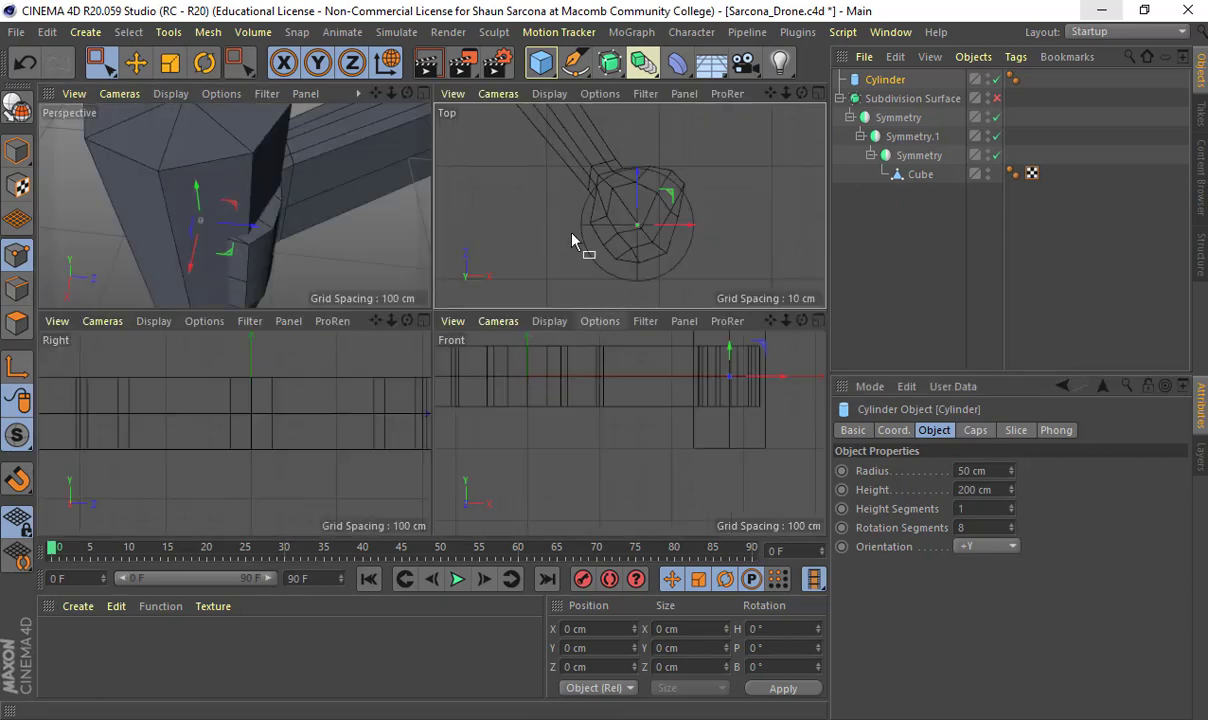
{"action": "middle_click", "coordinate": [574, 243]}
{"action": "key", "text": "c"}
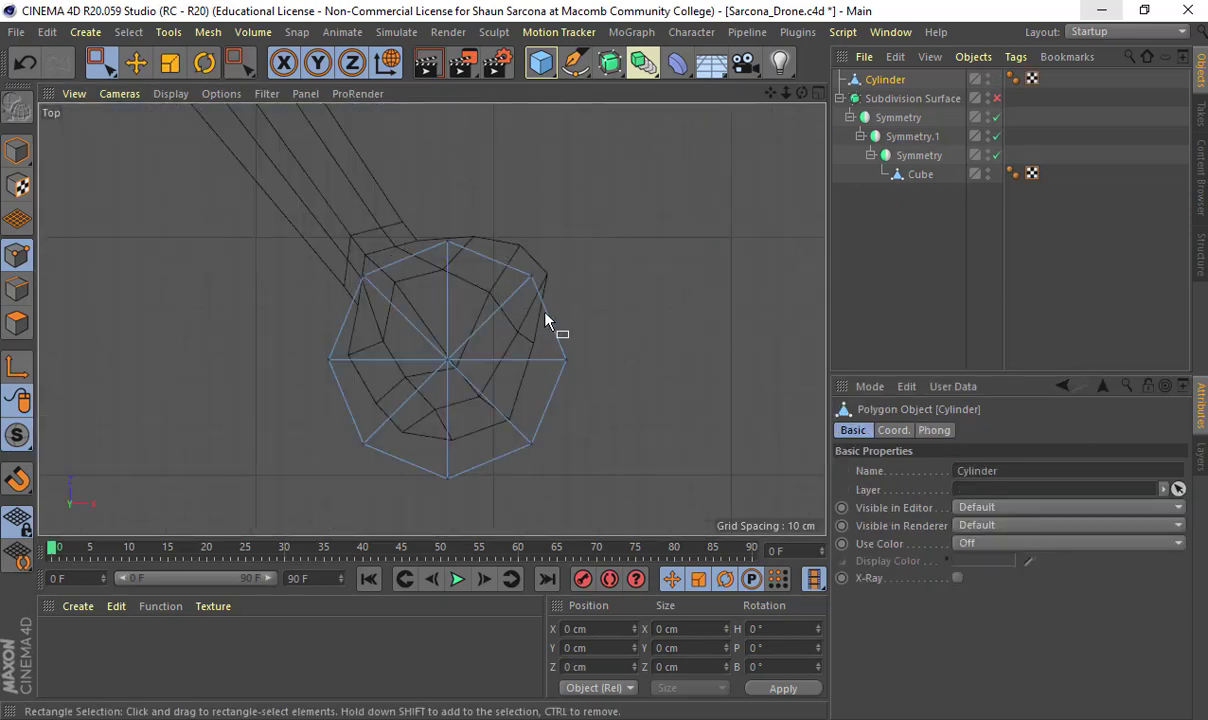
Step: Scale the whole cylinder down to about 71.7 cm across and centre it over the arm tip as a guide
{"action": "key", "text": "t"}
{"action": "left_click", "coordinate": [878, 80]}
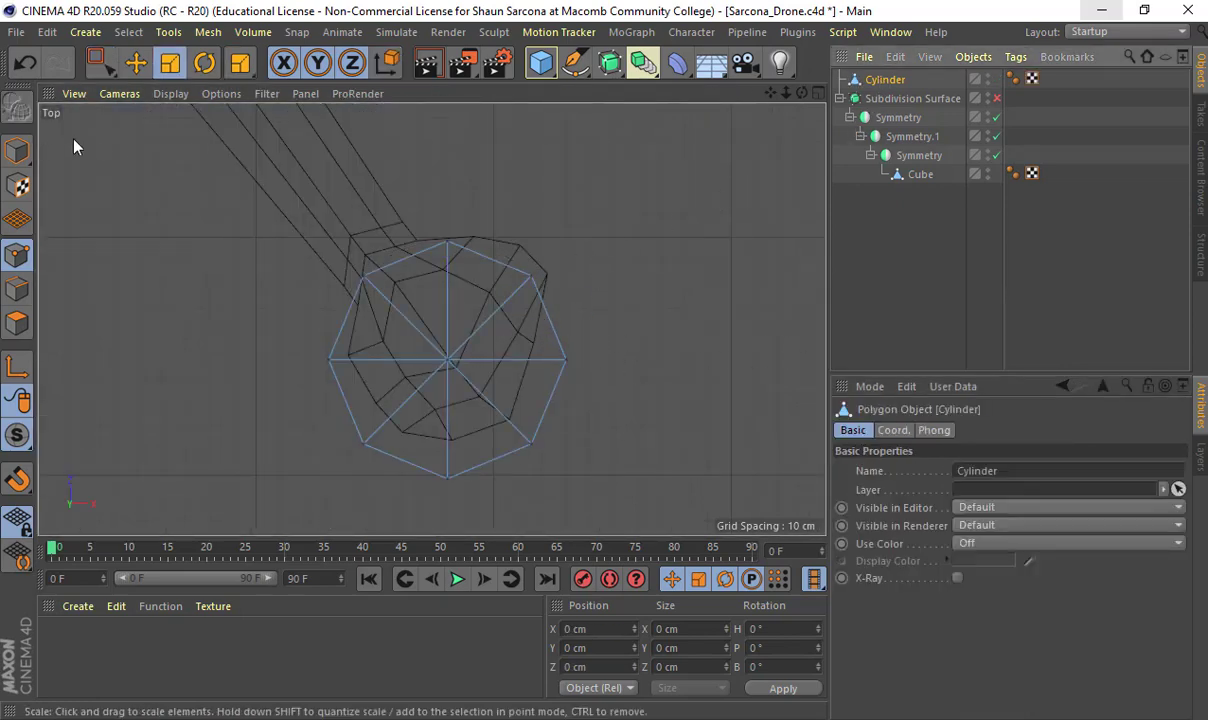
{"action": "left_click", "coordinate": [17, 152]}
{"action": "key", "text": "r"}
{"action": "key", "text": "t"}
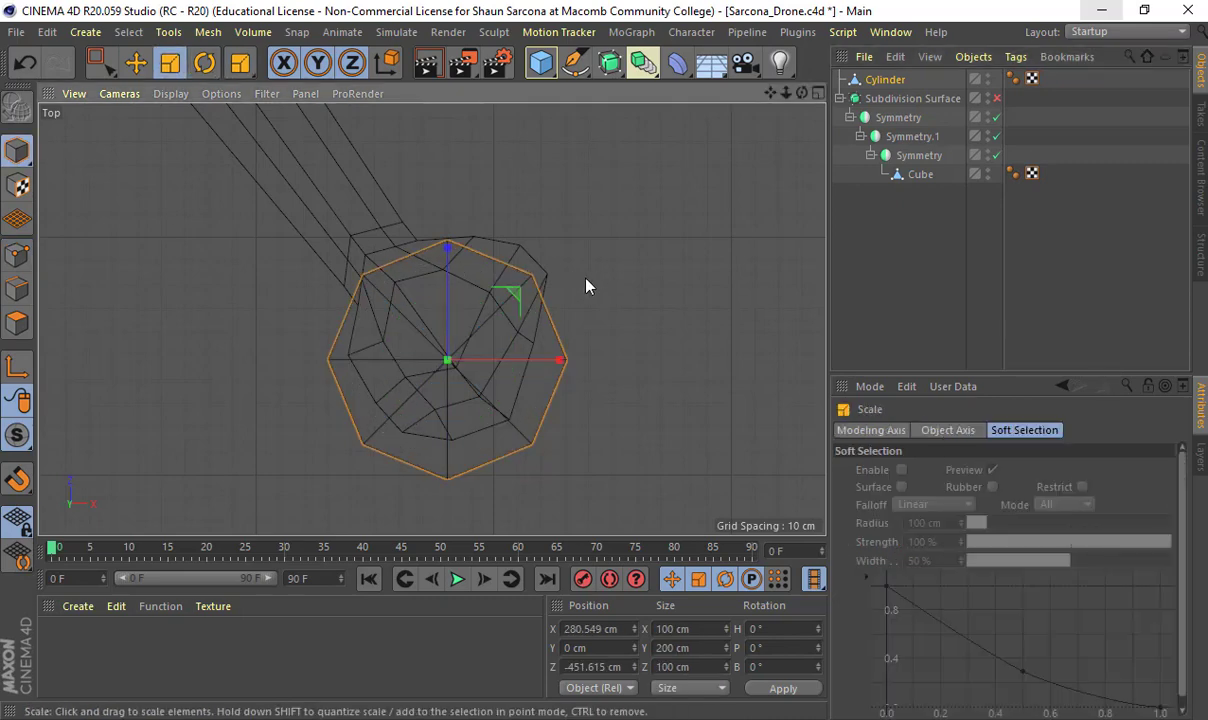
{"action": "left_click_drag", "start_coordinate": [585, 283], "coordinate": [459, 325]}
{"action": "key", "text": "e"}
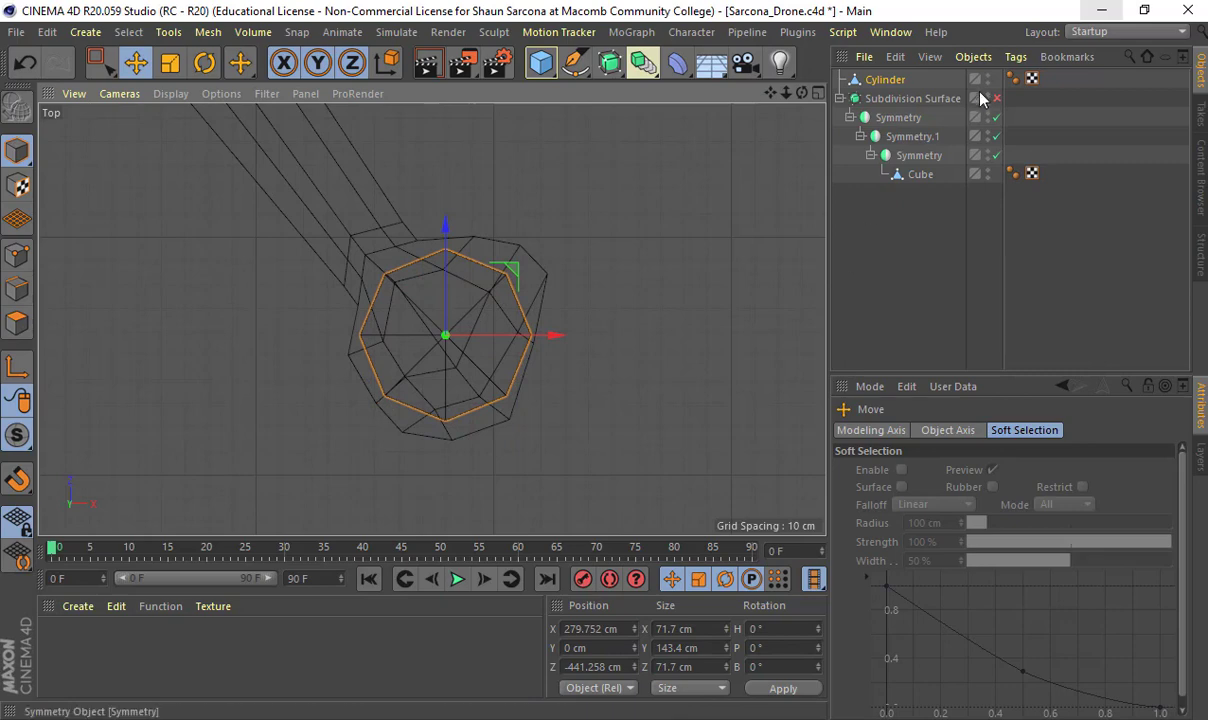
Step: Create a new layer and lock it
{"action": "left_click", "coordinate": [1199, 455]}
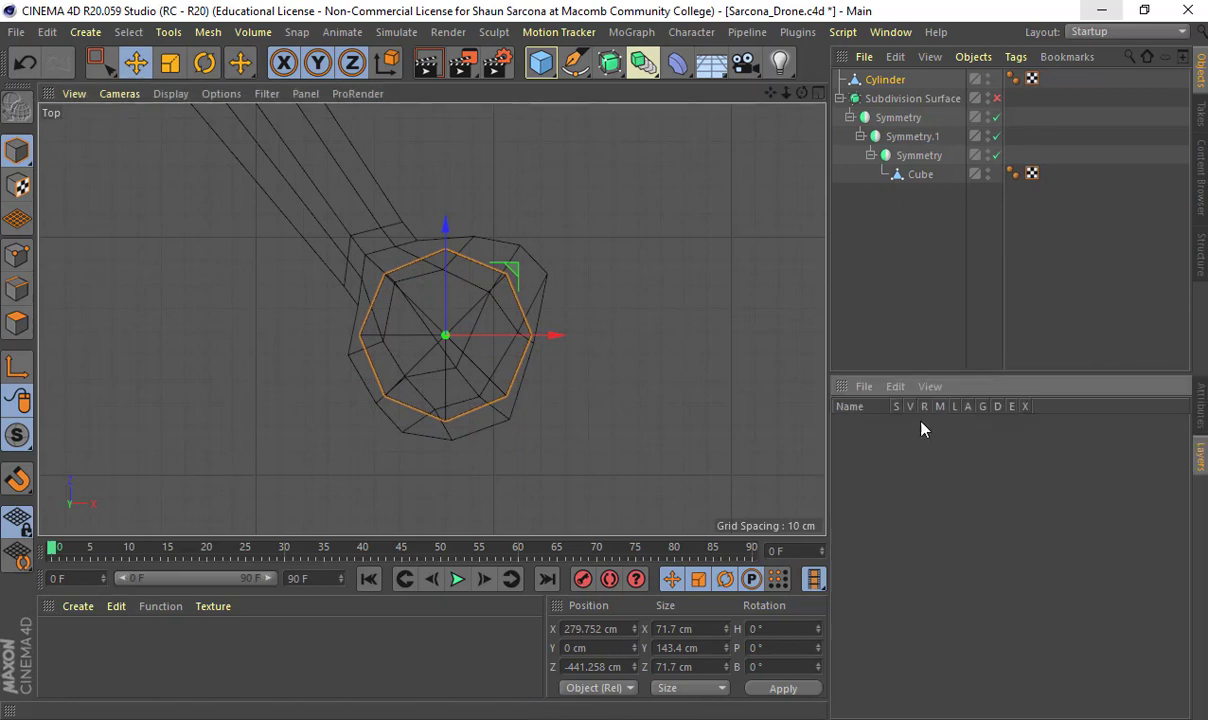
{"action": "left_click", "coordinate": [864, 386]}
{"action": "left_click", "coordinate": [880, 410]}
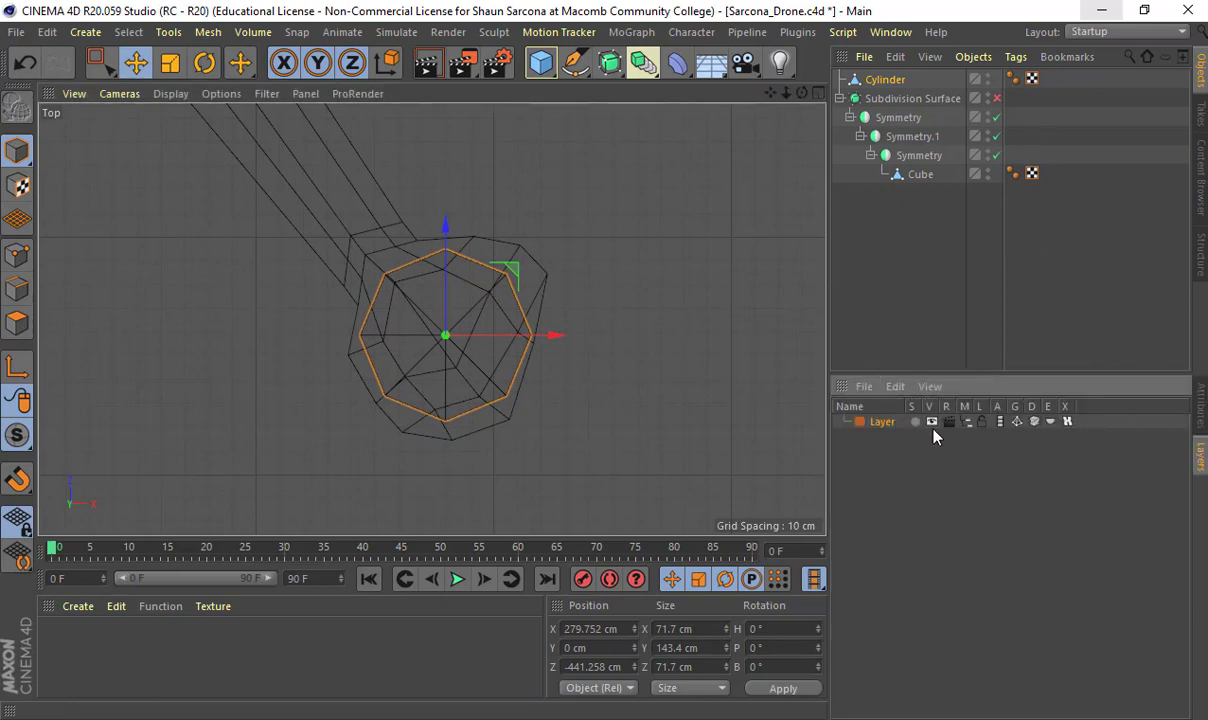
{"action": "left_click", "coordinate": [986, 422]}
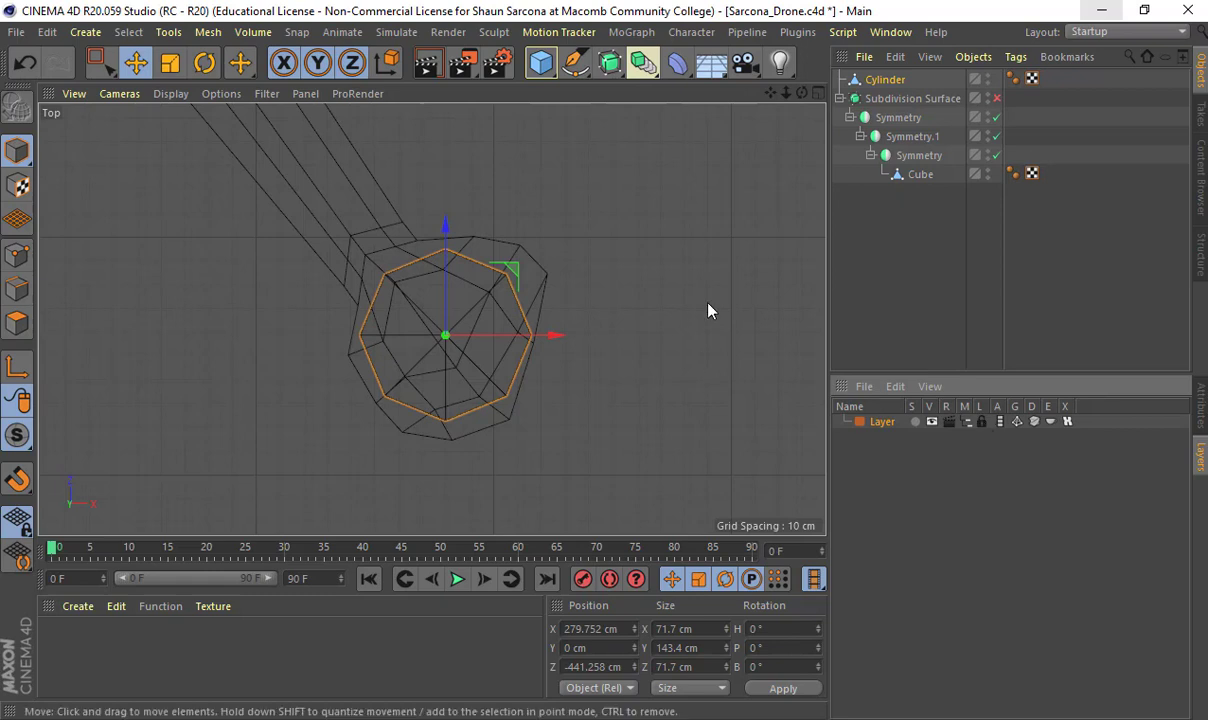
Step: Select the Cube in point mode and move the tip's upper inner point onto the guide cylinder's diagonal spoke
{"action": "left_click", "coordinate": [908, 178]}
{"action": "right_click_drag", "start_coordinate": [534, 292], "coordinate": [790, 226], "text": "alt"}
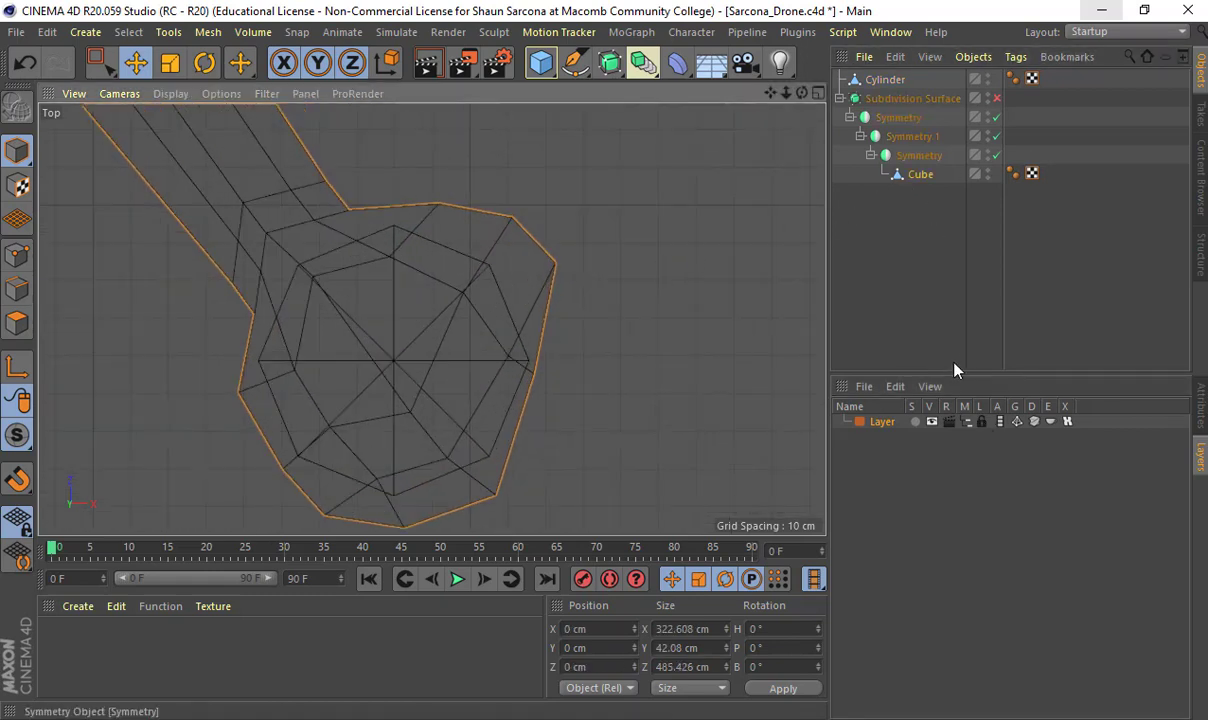
{"action": "middle_click_drag", "start_coordinate": [546, 301], "coordinate": [577, 289], "text": "alt"}
{"action": "right_click_drag", "start_coordinate": [577, 289], "coordinate": [790, 216], "text": "alt"}
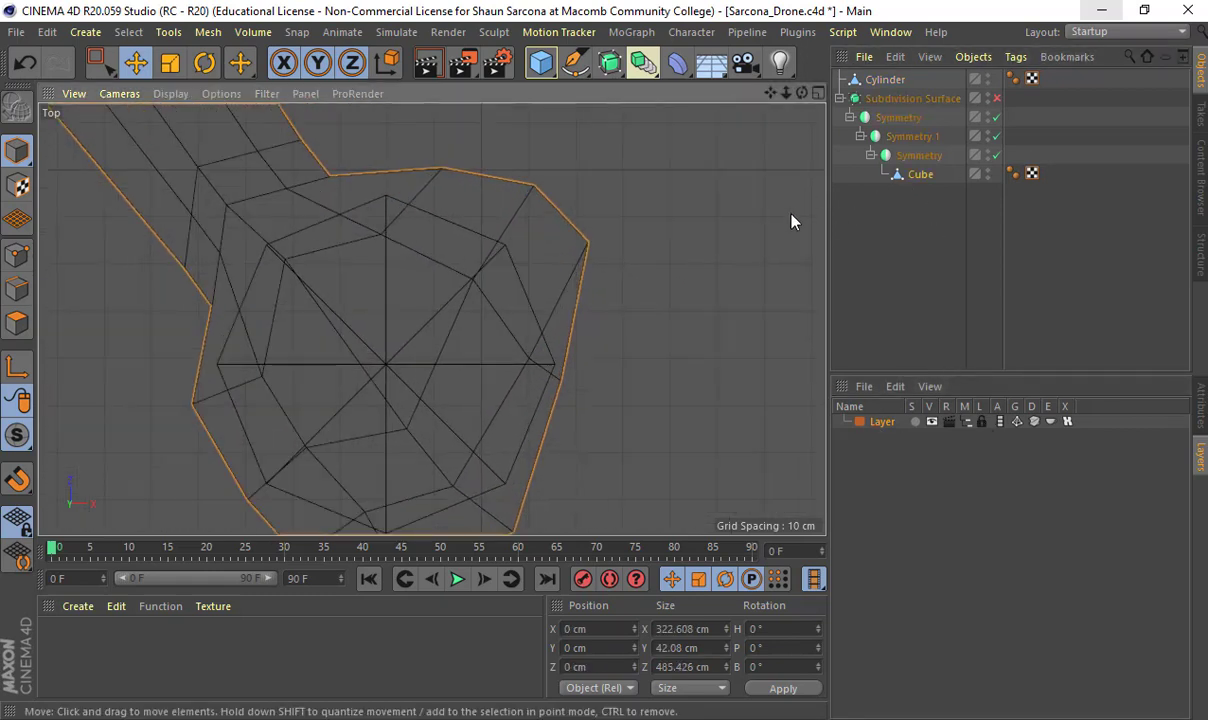
{"action": "middle_click_drag", "start_coordinate": [486, 267], "coordinate": [570, 226], "text": "alt"}
{"action": "right_click_drag", "start_coordinate": [570, 226], "coordinate": [648, 238], "text": "alt"}
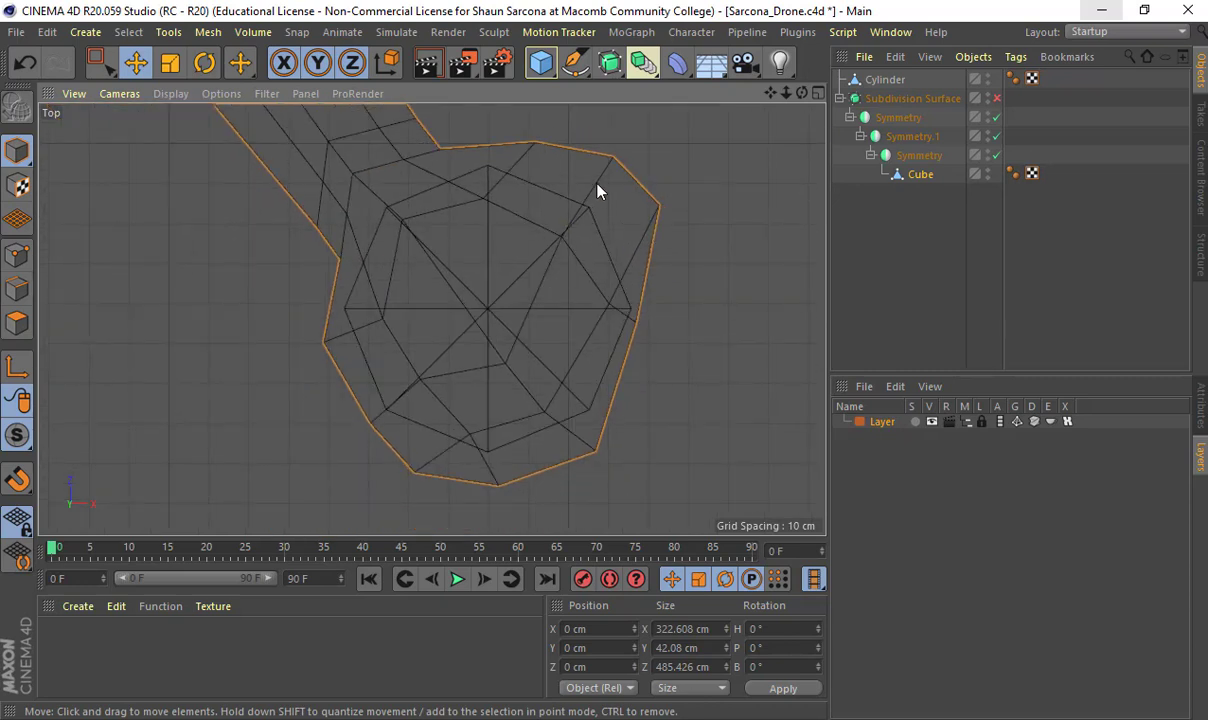
{"action": "left_click", "coordinate": [20, 253]}
{"action": "key", "text": "0"}
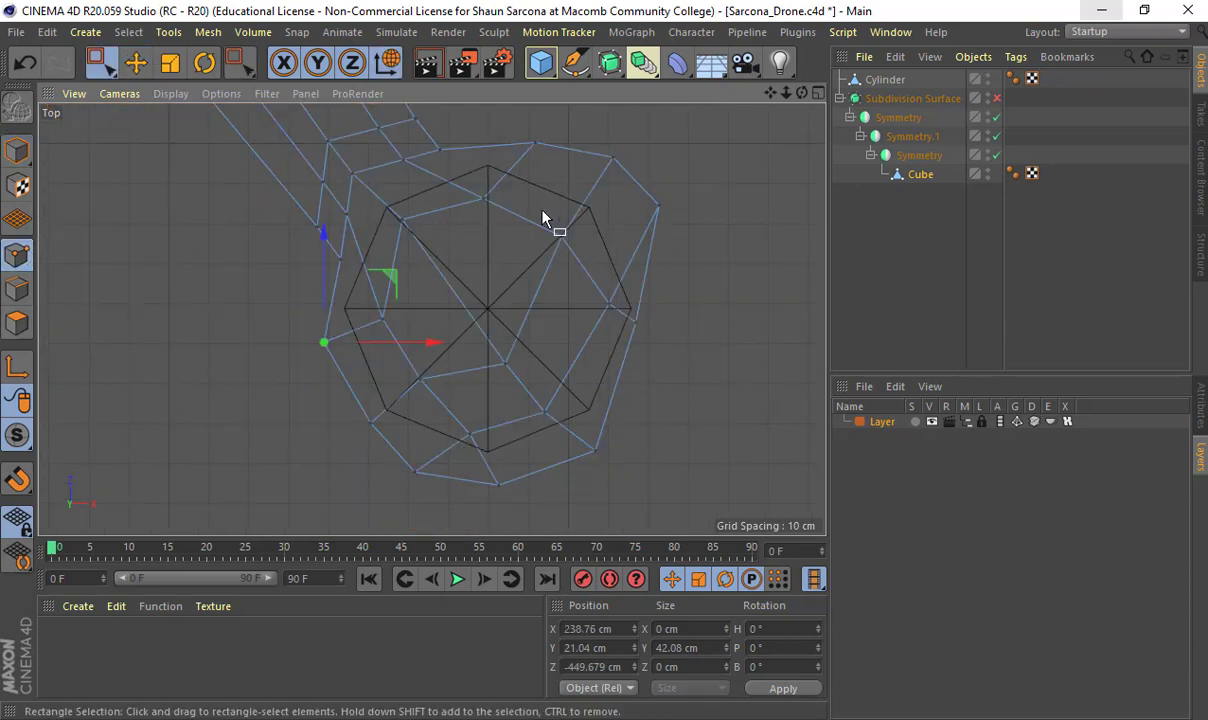
{"action": "left_click_drag", "start_coordinate": [543, 218], "coordinate": [590, 251]}
{"action": "left_click_drag", "start_coordinate": [607, 163], "coordinate": [606, 191]}
Step: Move the tip's two upper outline points onto the guide cylinder's top vertex and the adjacent outer vertex
{"action": "left_click_drag", "start_coordinate": [592, 135], "coordinate": [652, 177]}
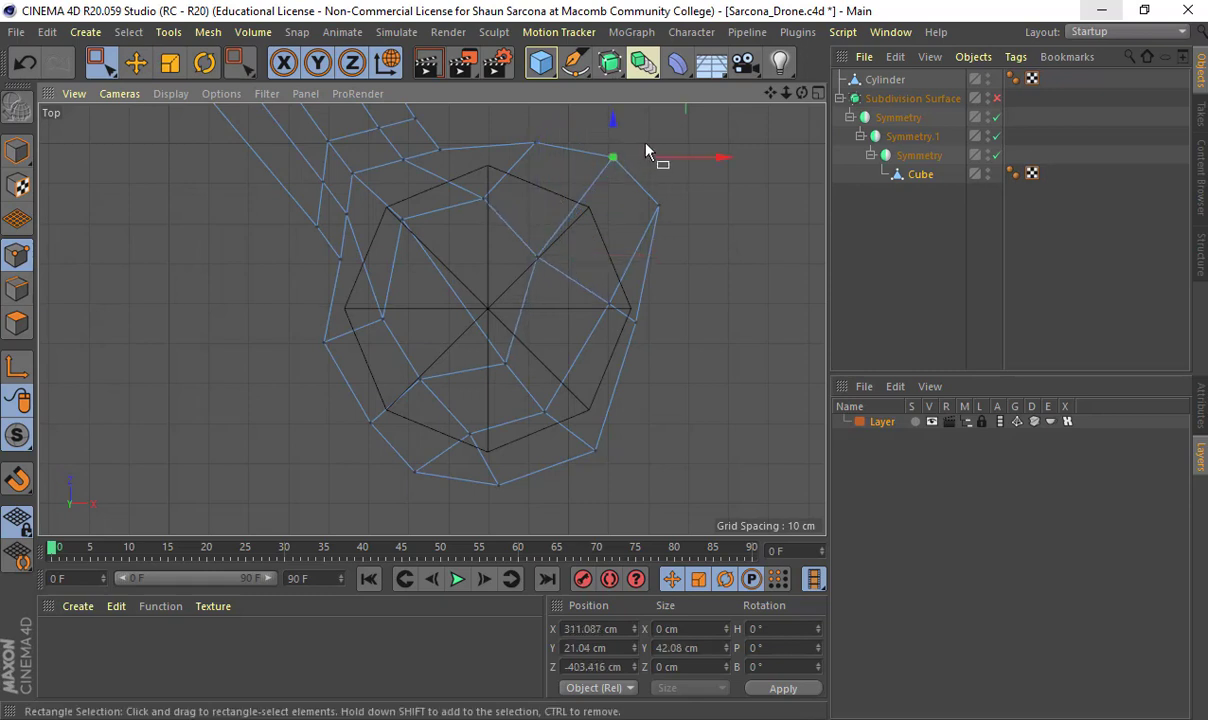
{"action": "middle_click_drag", "start_coordinate": [678, 117], "coordinate": [681, 163], "text": "alt"}
{"action": "left_click_drag", "start_coordinate": [676, 149], "coordinate": [712, 232]}
{"action": "key", "text": "e"}
{"action": "key", "text": "ctrl+z"}
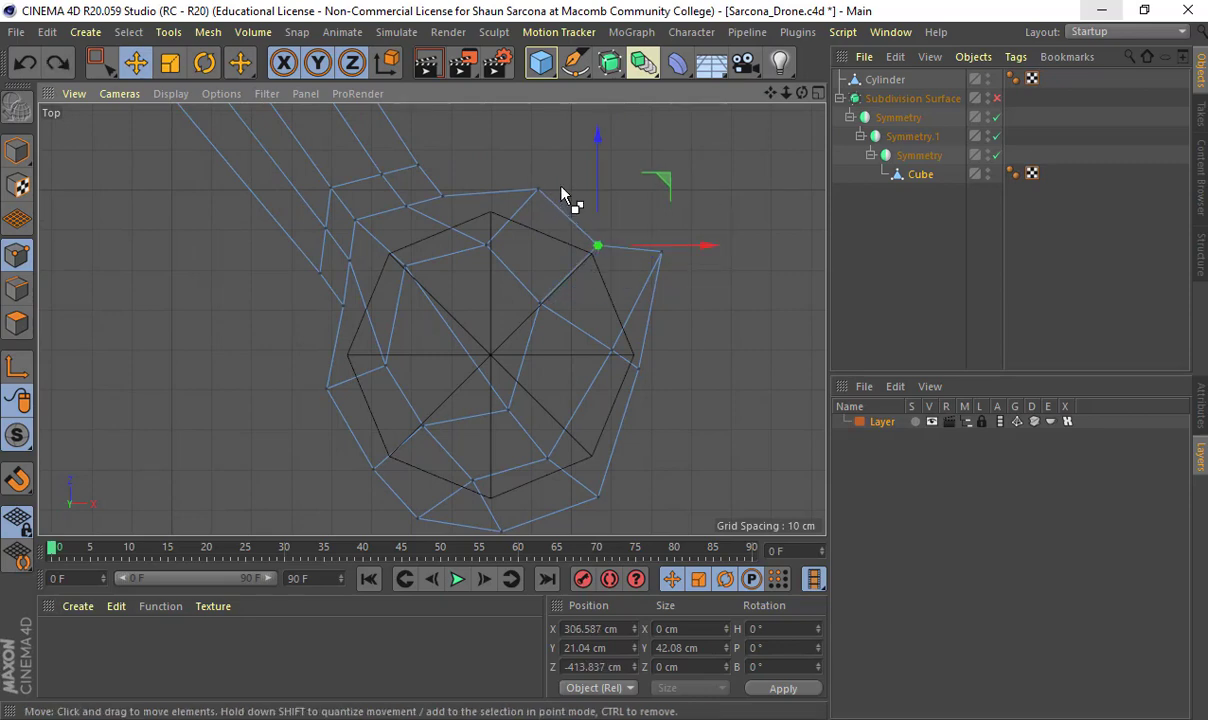
{"action": "key", "text": "space"}
{"action": "left_click_drag", "start_coordinate": [501, 205], "coordinate": [558, 152]}
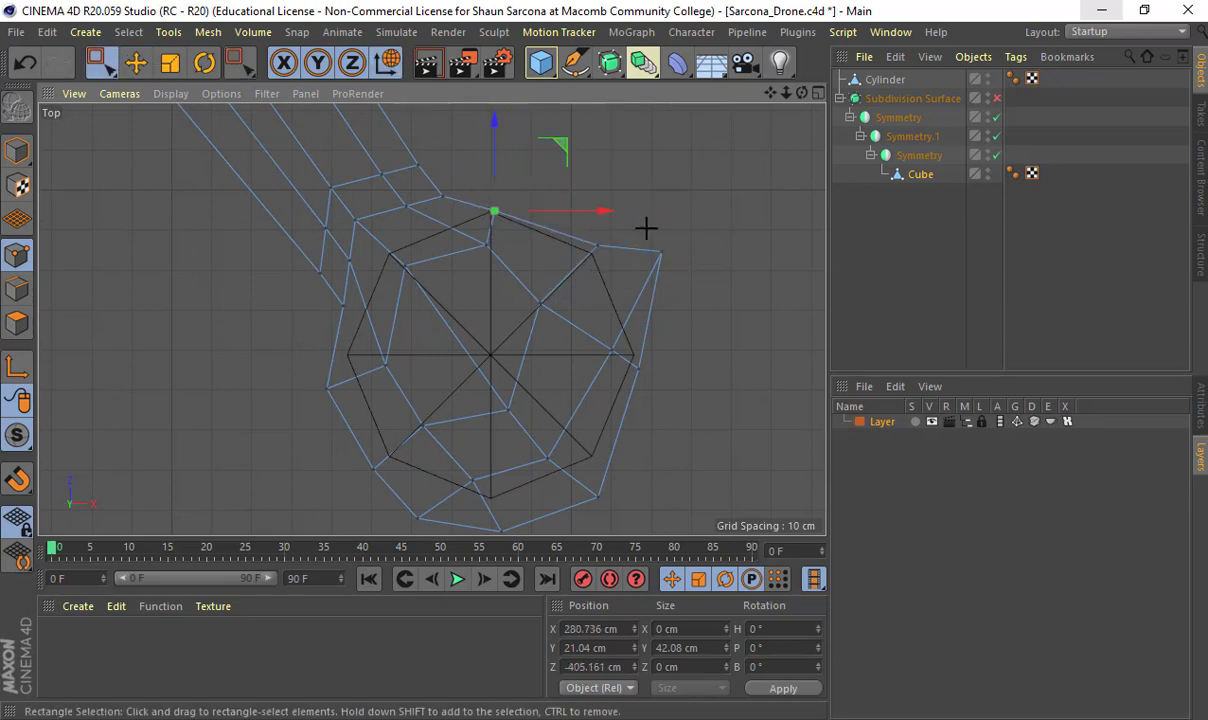
Step: Move the tip's three outer-side outline points, including the lower corner, onto the guide cylinder's edge and vertices
{"action": "left_click_drag", "start_coordinate": [647, 228], "coordinate": [688, 262]}
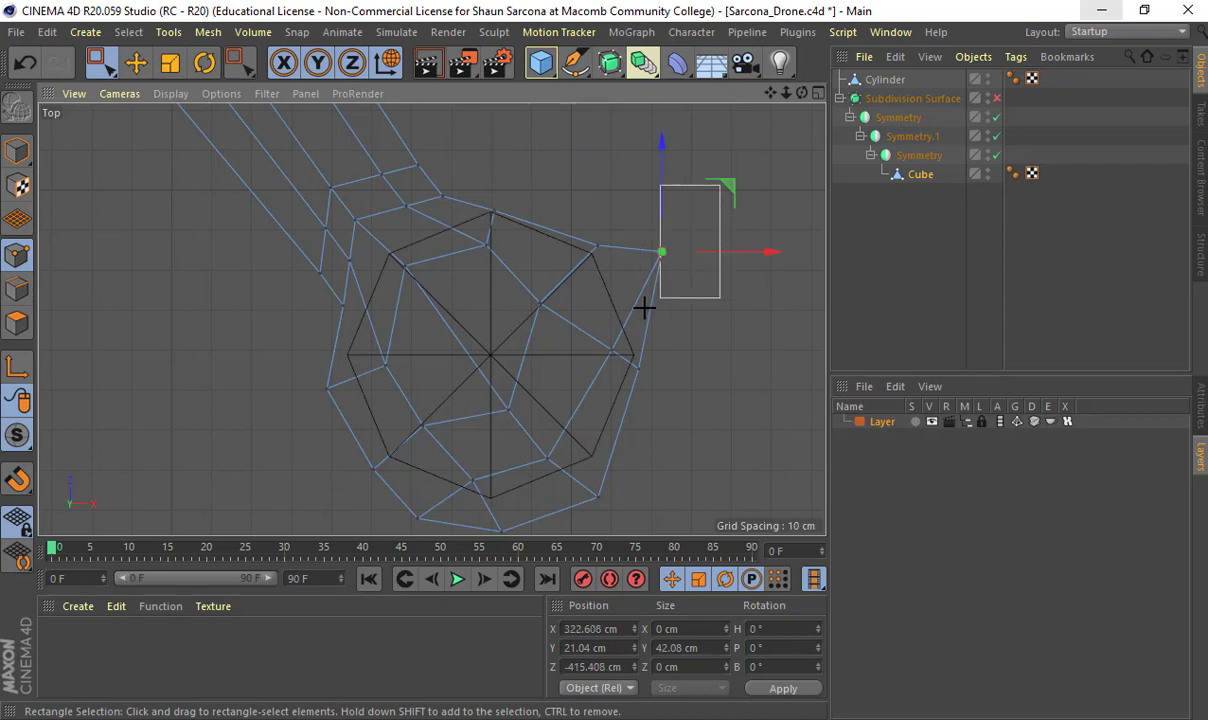
{"action": "left_click_drag", "start_coordinate": [727, 190], "coordinate": [684, 242]}
{"action": "left_click_drag", "start_coordinate": [658, 338], "coordinate": [601, 382]}
{"action": "left_click_drag", "start_coordinate": [693, 316], "coordinate": [688, 283]}
{"action": "left_click_drag", "start_coordinate": [620, 481], "coordinate": [575, 515]}
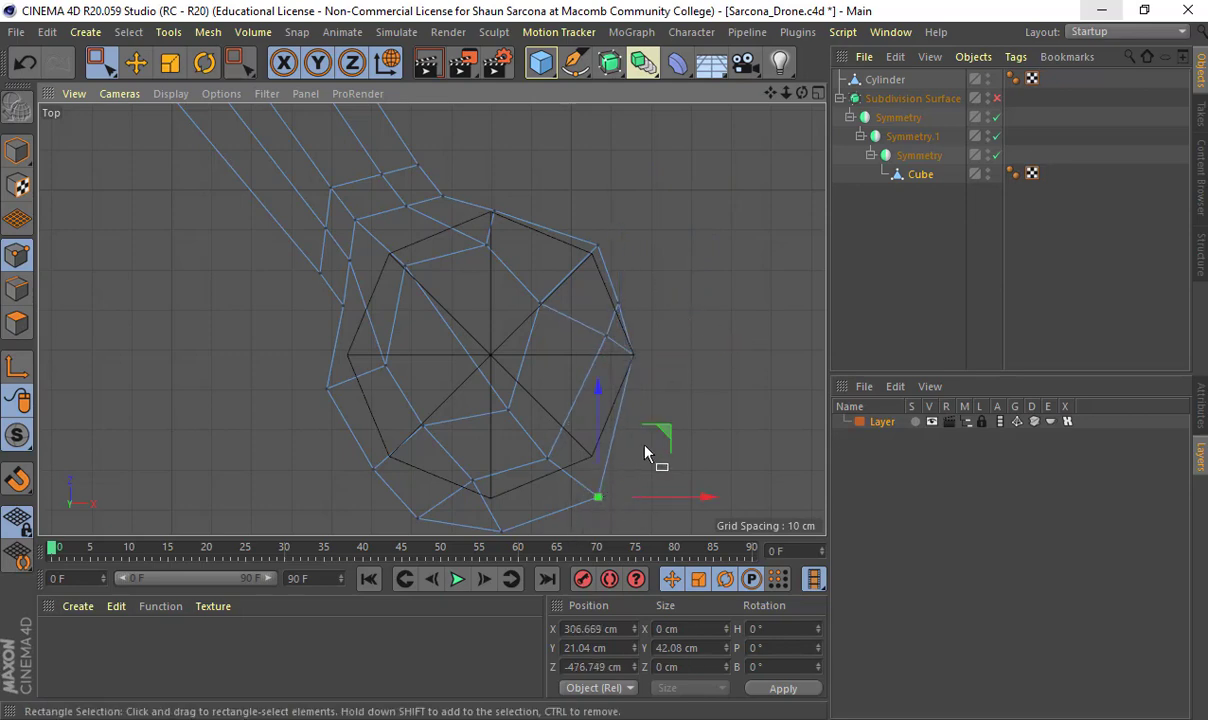
{"action": "left_click_drag", "start_coordinate": [661, 433], "coordinate": [653, 392]}
Step: Move the tip's lowest outline point onto the guide cylinder's bottom vertex and the neighbouring one onto the adjoining edge
{"action": "middle_click_drag", "start_coordinate": [482, 519], "coordinate": [512, 461], "text": "alt"}
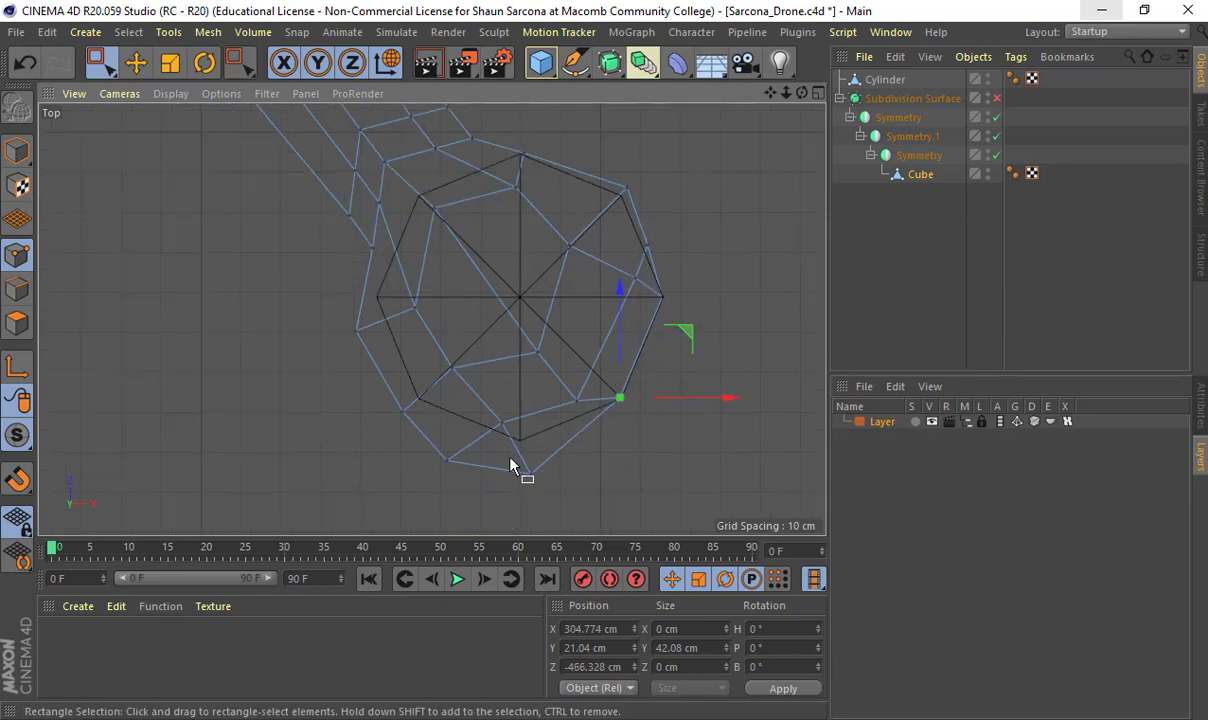
{"action": "left_click_drag", "start_coordinate": [547, 457], "coordinate": [513, 490]}
{"action": "left_click_drag", "start_coordinate": [600, 410], "coordinate": [589, 379]}
{"action": "left_click_drag", "start_coordinate": [472, 495], "coordinate": [475, 497]}
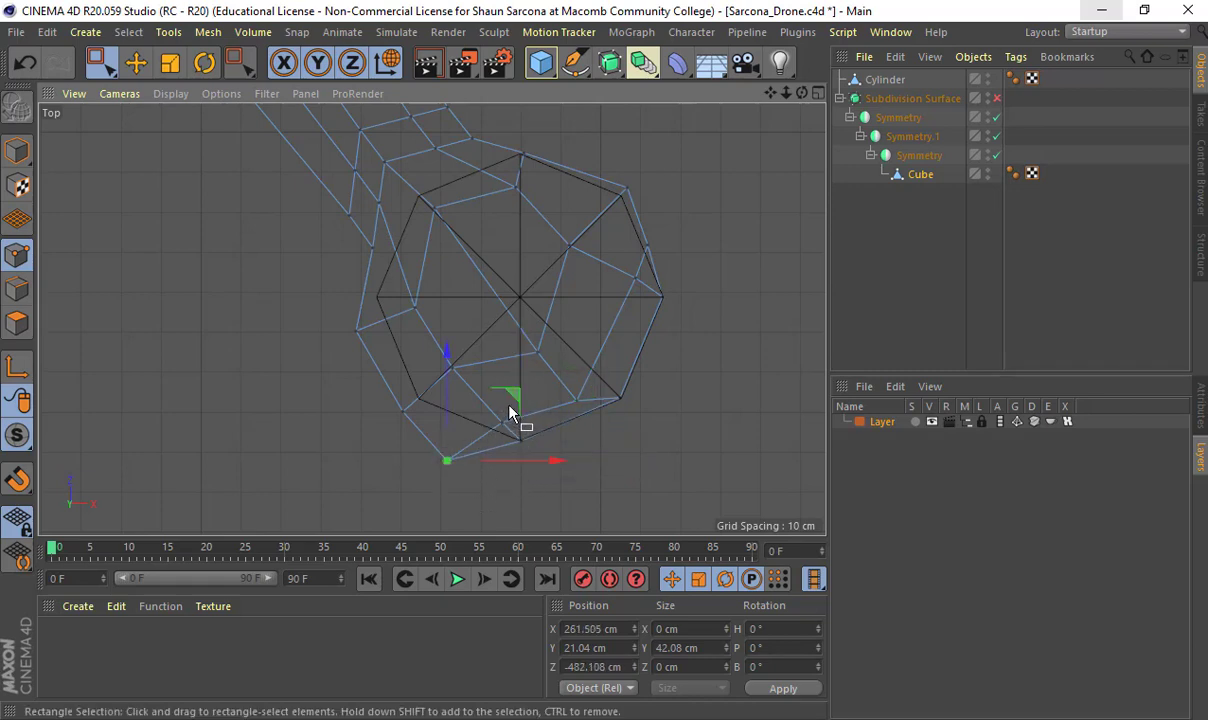
{"action": "left_click_drag", "start_coordinate": [511, 400], "coordinate": [526, 358]}
Step: Align the two remaining arm-side outline points of the tip with the guide cylinder's next two vertices
{"action": "left_click_drag", "start_coordinate": [379, 378], "coordinate": [424, 424]}
{"action": "left_click_drag", "start_coordinate": [468, 338], "coordinate": [479, 325]}
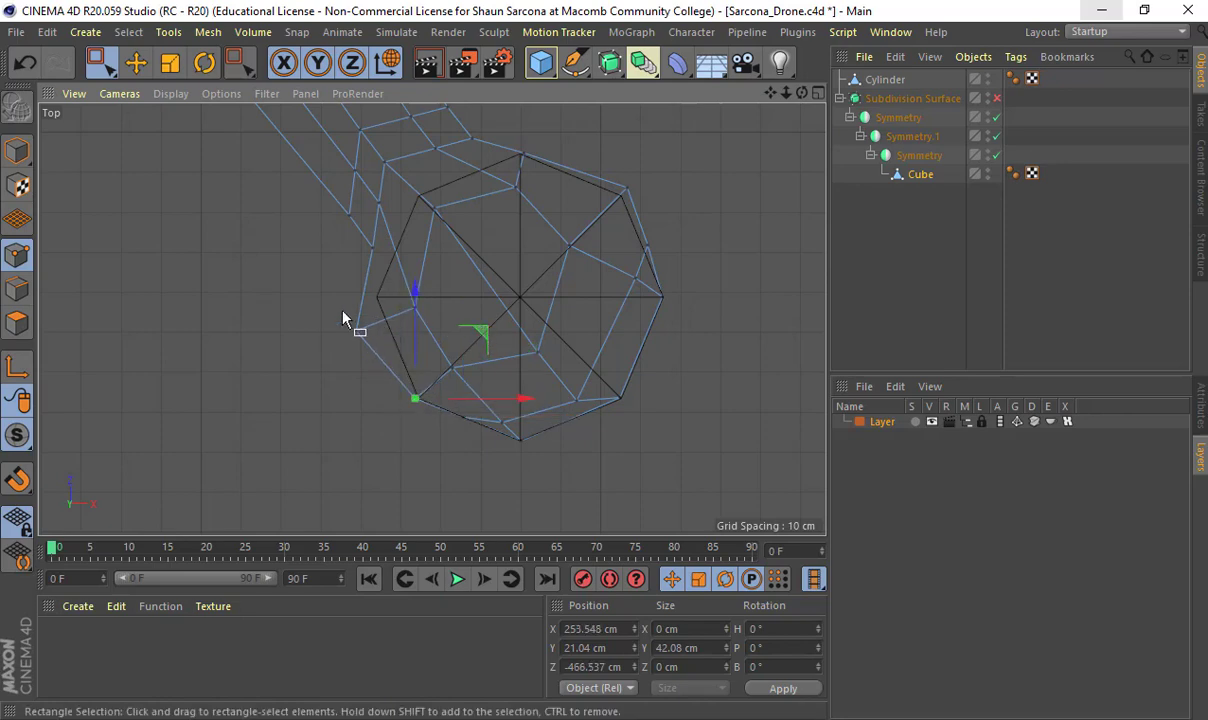
{"action": "left_click_drag", "start_coordinate": [342, 311], "coordinate": [372, 340]}
{"action": "left_click_drag", "start_coordinate": [425, 259], "coordinate": [432, 228]}
{"action": "scroll", "coordinate": [342, 291], "scroll_direction": "up", "scroll_amount": 4}
{"action": "scroll", "coordinate": [377, 287], "scroll_direction": "up", "scroll_amount": 1}
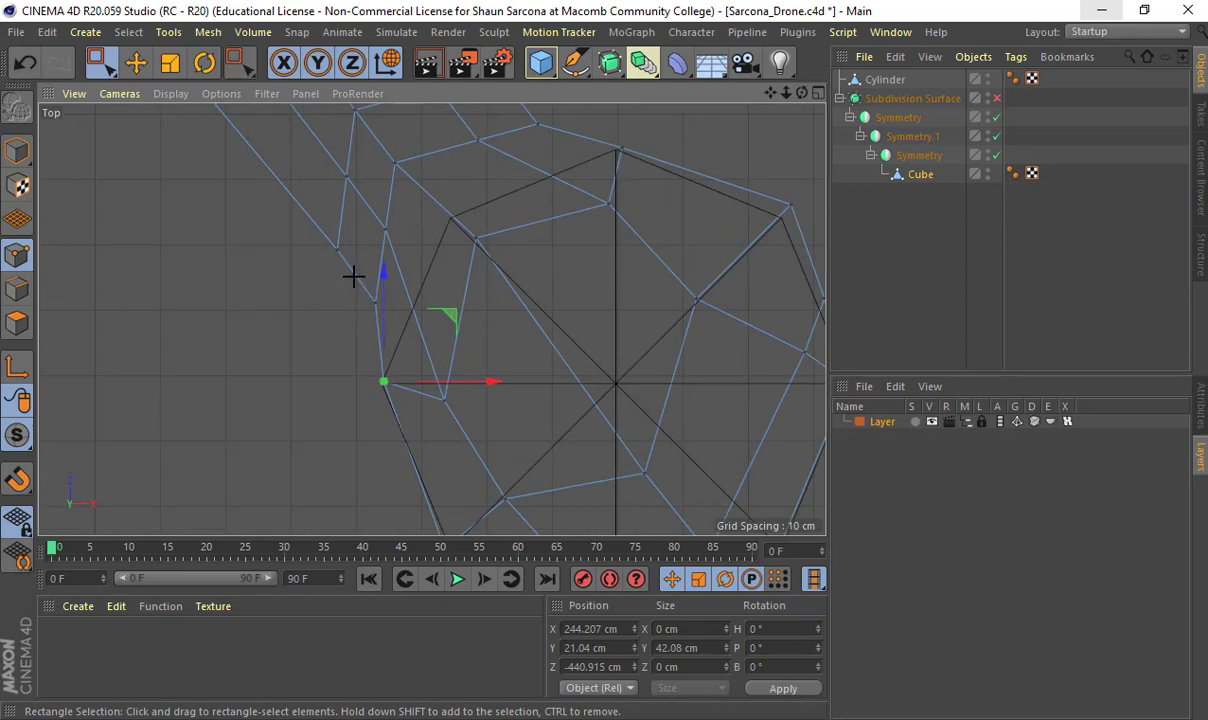
Step: Move the three arm-junction points nearest the tip's left side toward the guide cylinder, placing the middle one on its upper-left vertex
{"action": "left_click_drag", "start_coordinate": [349, 273], "coordinate": [398, 311]}
{"action": "mouse_move", "coordinate": [437, 244]}
{"action": "left_mouse_down"}
{"action": "mouse_move", "coordinate": [448, 243]}
{"action": "mouse_move", "coordinate": [445, 259]}
{"action": "mouse_move", "coordinate": [448, 248]}
{"action": "mouse_move", "coordinate": [430, 268]}
{"action": "left_mouse_up"}
{"action": "middle_click_drag", "start_coordinate": [432, 320], "coordinate": [415, 374], "text": "alt"}
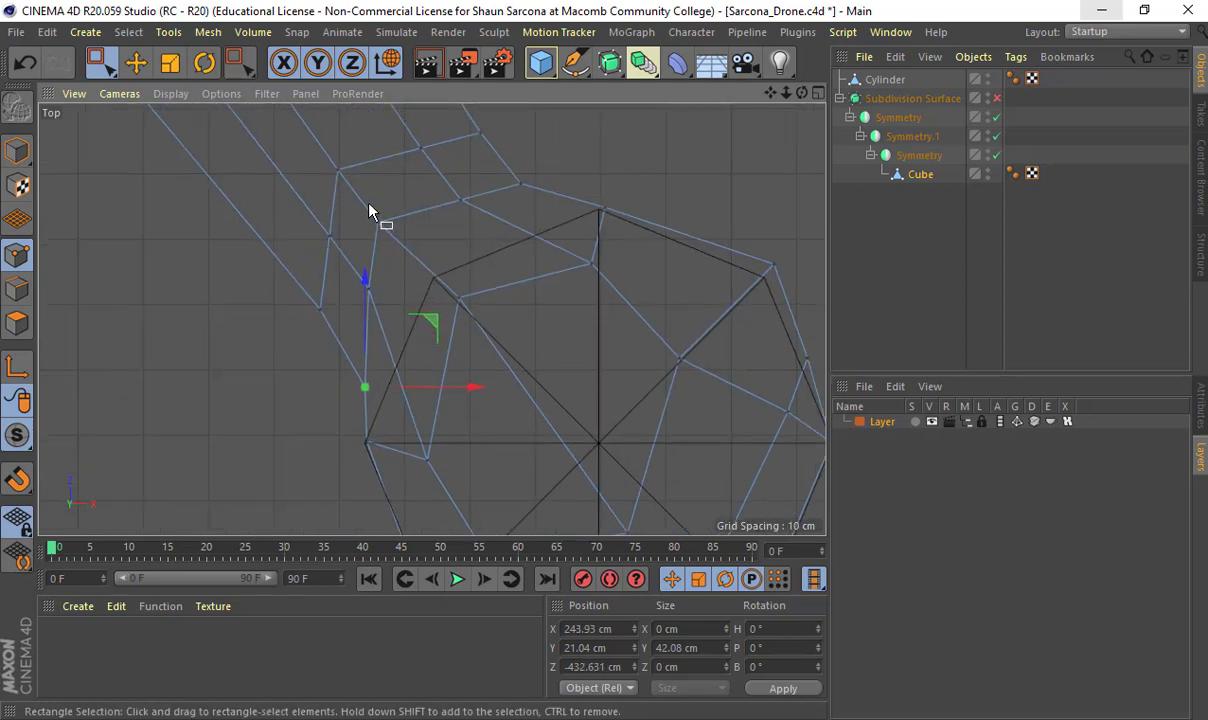
{"action": "left_click_drag", "start_coordinate": [368, 203], "coordinate": [402, 237]}
{"action": "left_click_drag", "start_coordinate": [458, 183], "coordinate": [501, 221]}
{"action": "left_click_drag", "start_coordinate": [355, 269], "coordinate": [400, 308]}
{"action": "left_click_drag", "start_coordinate": [430, 231], "coordinate": [445, 262]}
Step: Move the two upper arm-junction points closer to the guide cylinder's outline beside its top vertex
{"action": "left_click_drag", "start_coordinate": [445, 189], "coordinate": [480, 214]}
{"action": "left_click_drag", "start_coordinate": [529, 145], "coordinate": [560, 165]}
{"action": "middle_click_drag", "start_coordinate": [600, 189], "coordinate": [546, 197], "text": "alt"}
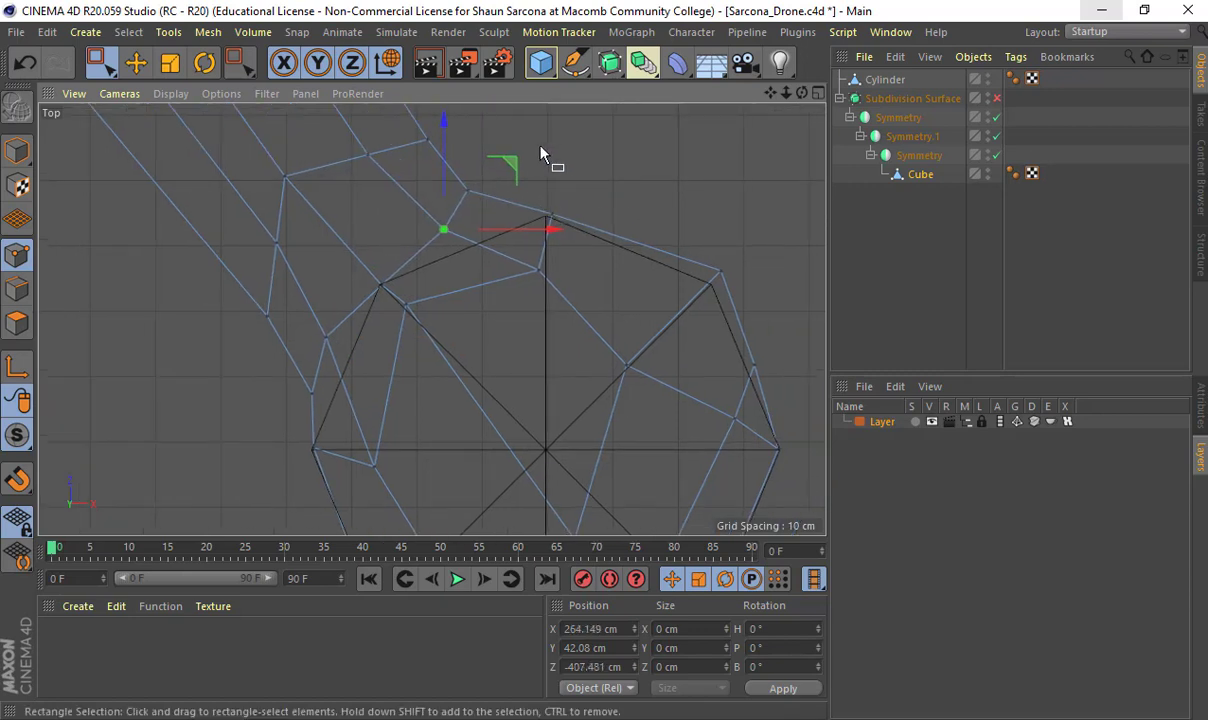
{"action": "left_click_drag", "start_coordinate": [428, 195], "coordinate": [580, 148]}
{"action": "scroll", "coordinate": [560, 266], "scroll_direction": "down", "scroll_amount": 1}
{"action": "scroll", "coordinate": [552, 270], "scroll_direction": "down", "scroll_amount": 1}
{"action": "middle_click_drag", "start_coordinate": [534, 294], "coordinate": [497, 125], "text": "alt"}
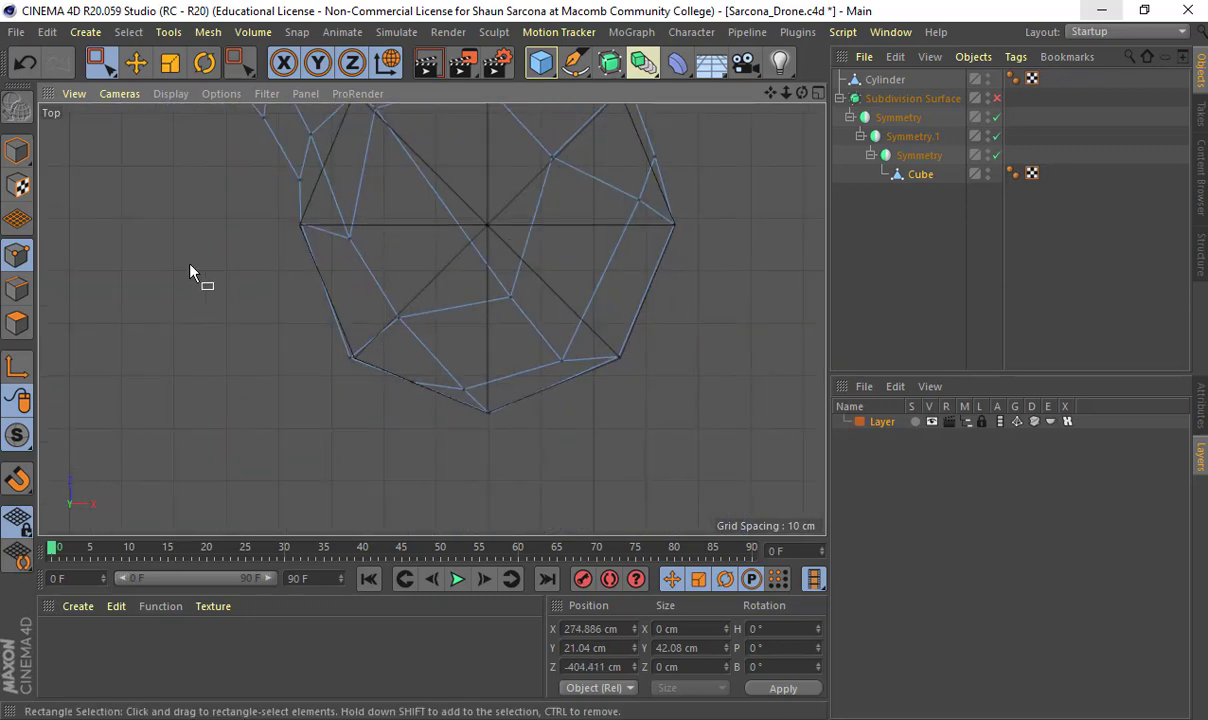
Step: Dissolve the extra edges running just inside the tip's lower and outer rim
{"action": "left_click", "coordinate": [17, 288]}
{"action": "key", "text": "e"}
{"action": "left_click", "coordinate": [503, 378]}
{"action": "right_click", "coordinate": [503, 378]}
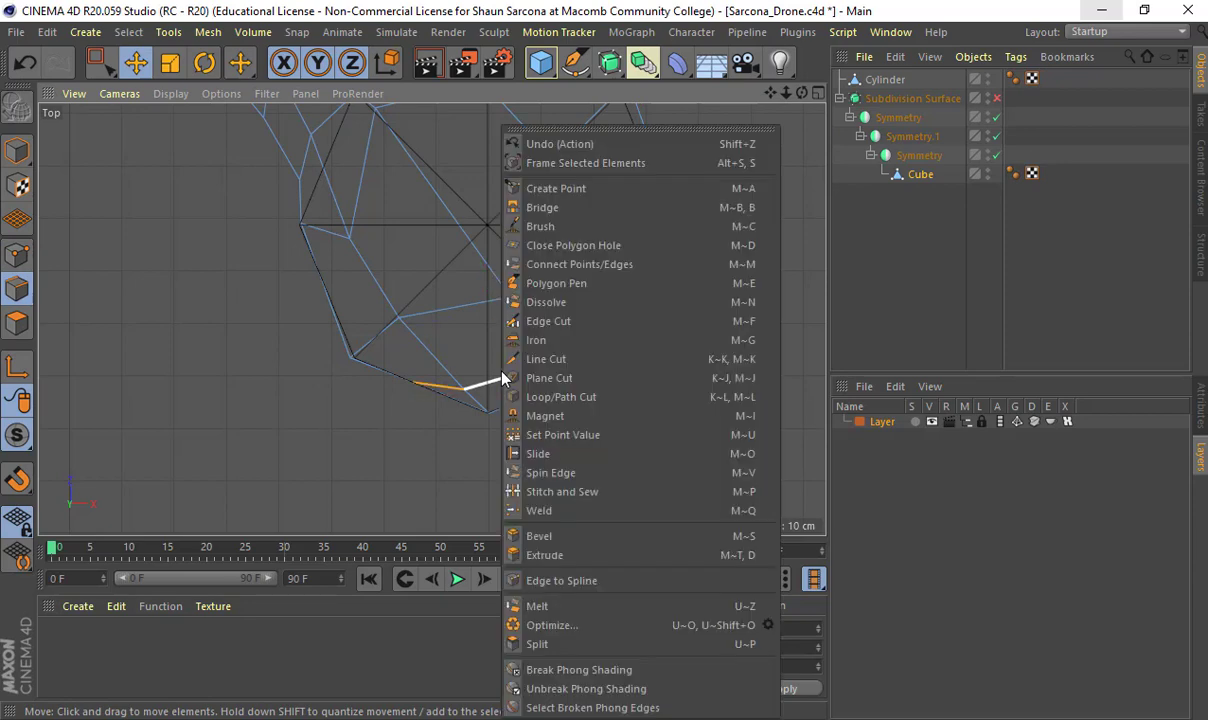
{"action": "left_click", "coordinate": [526, 285]}
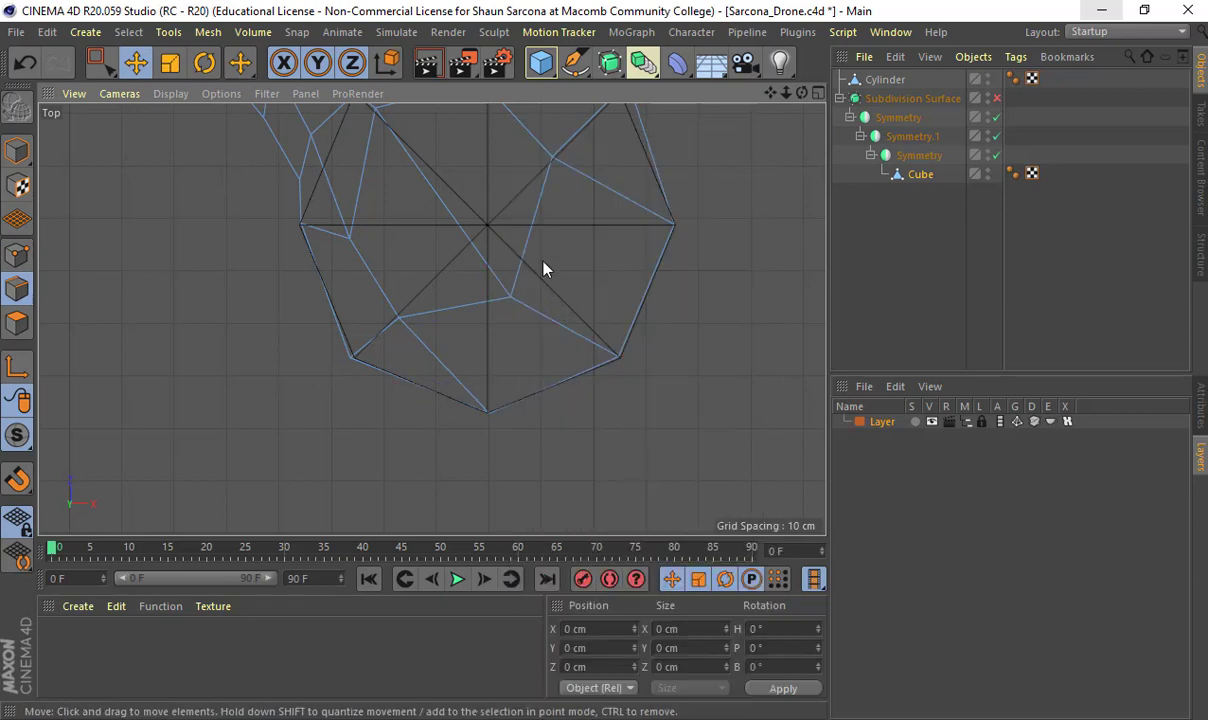
Step: Move the tip's upper-left inner point slightly inward beside the guide cylinder's diagonal
{"action": "middle_click_drag", "start_coordinate": [545, 270], "coordinate": [534, 324], "text": "alt"}
{"action": "key", "text": "0"}
{"action": "left_click_drag", "start_coordinate": [458, 210], "coordinate": [496, 243]}
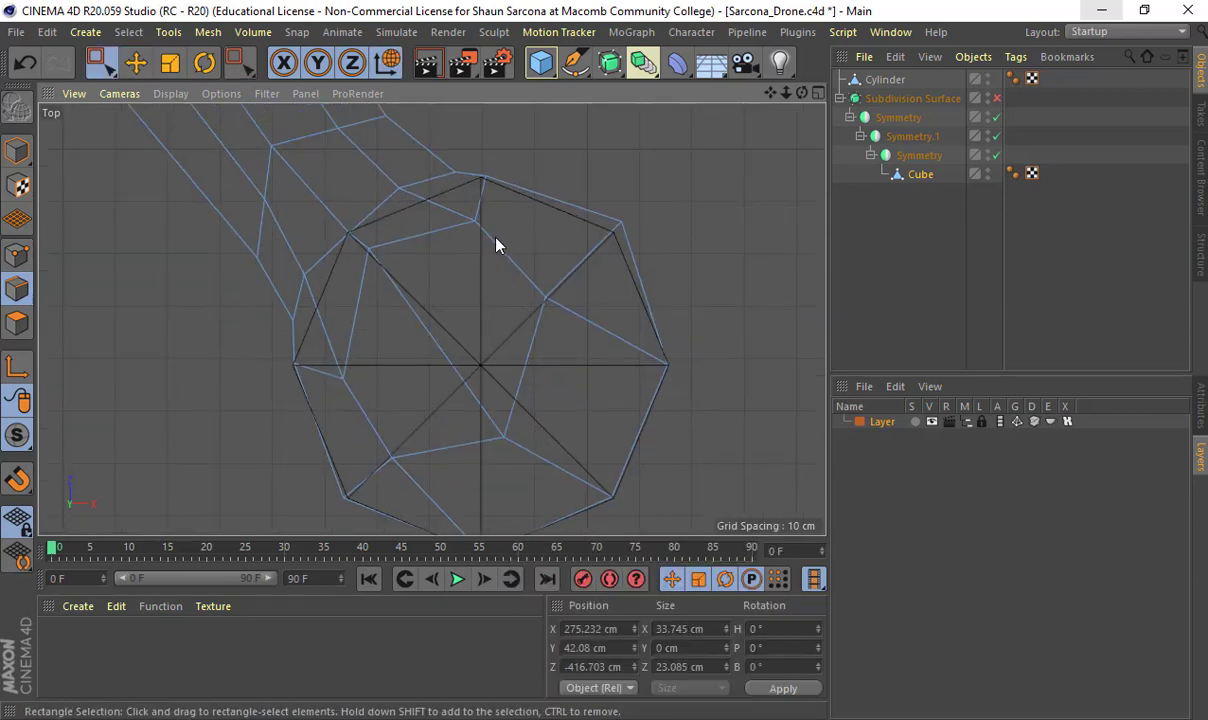
{"action": "left_click", "coordinate": [24, 257]}
{"action": "key", "text": "e"}
{"action": "left_click_drag", "start_coordinate": [458, 206], "coordinate": [513, 258]}
{"action": "key", "text": "ctrl+z"}
{"action": "key", "text": "0"}
{"action": "left_click_drag", "start_coordinate": [484, 208], "coordinate": [460, 238]}
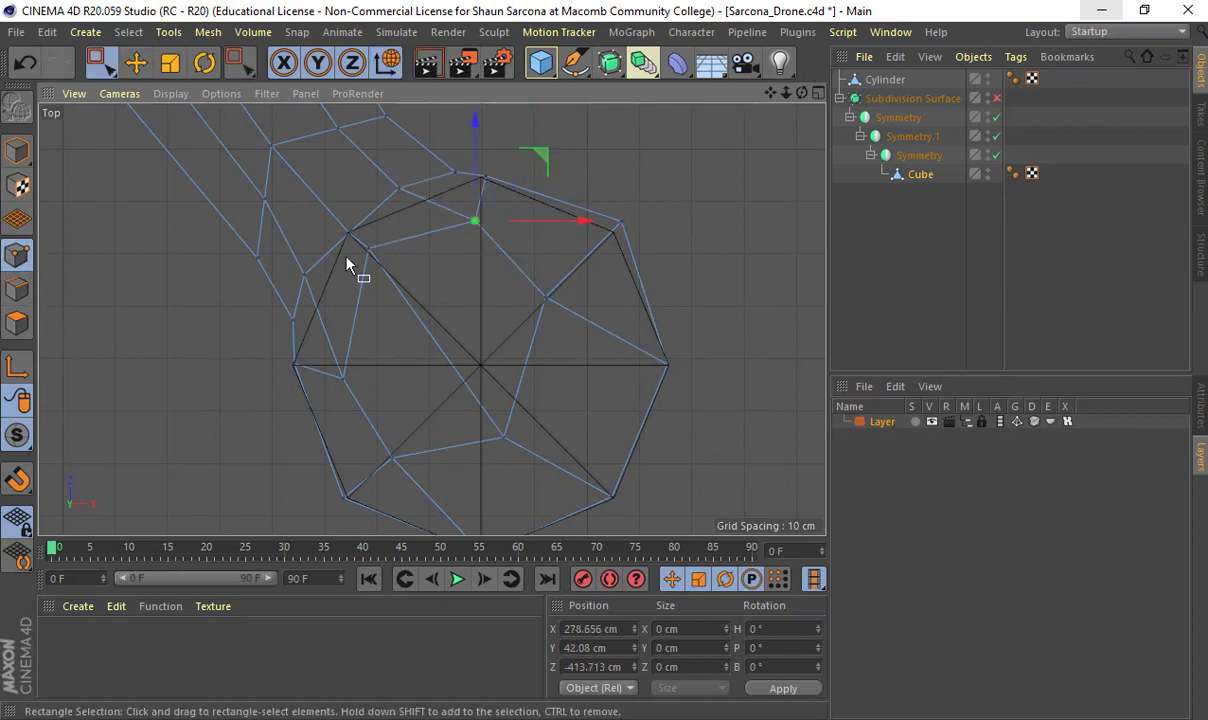
{"action": "left_click_drag", "start_coordinate": [338, 264], "coordinate": [386, 222]}
{"action": "left_click_drag", "start_coordinate": [427, 183], "coordinate": [458, 219]}
{"action": "key", "text": "ctrl+z"}
{"action": "left_click_drag", "start_coordinate": [427, 283], "coordinate": [358, 241]}
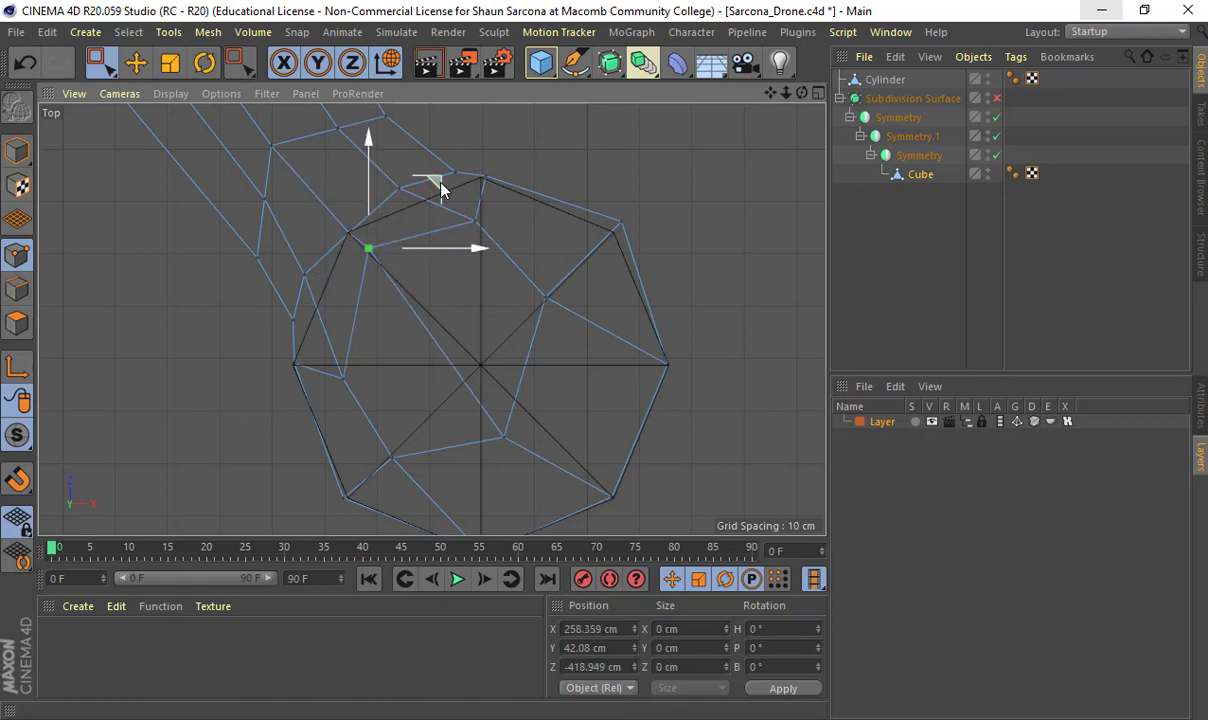
{"action": "mouse_move", "coordinate": [438, 182]}
{"action": "left_mouse_down"}
{"action": "mouse_move", "coordinate": [470, 209]}
{"action": "mouse_move", "coordinate": [447, 183]}
{"action": "left_mouse_up"}
Step: Move the tip's top inner point toward the arm-side rim and the upper-right inner point outward along the guide cylinder's diagonal
{"action": "key", "text": "e"}
{"action": "left_click_drag", "start_coordinate": [523, 206], "coordinate": [464, 233]}
{"action": "key", "text": "ctrl+z"}
{"action": "key", "text": "space"}
{"action": "left_click_drag", "start_coordinate": [547, 154], "coordinate": [521, 125]}
{"action": "left_click_drag", "start_coordinate": [513, 267], "coordinate": [582, 338]}
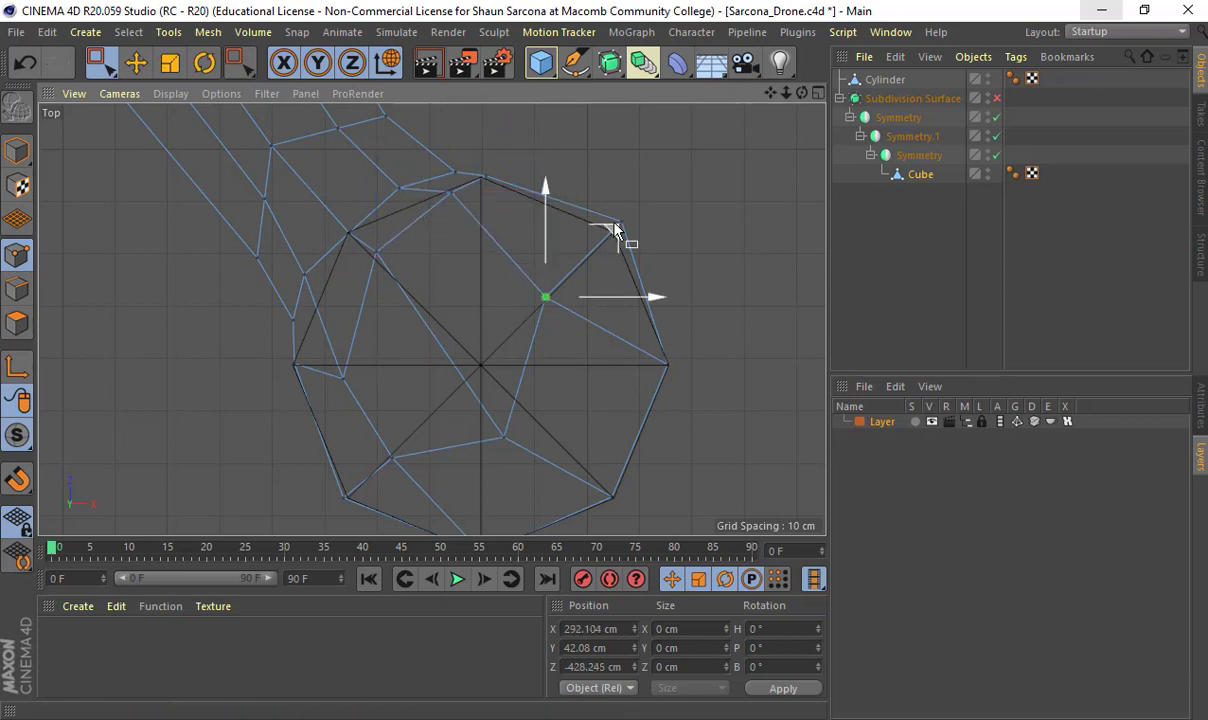
{"action": "left_click_drag", "start_coordinate": [617, 230], "coordinate": [666, 186]}
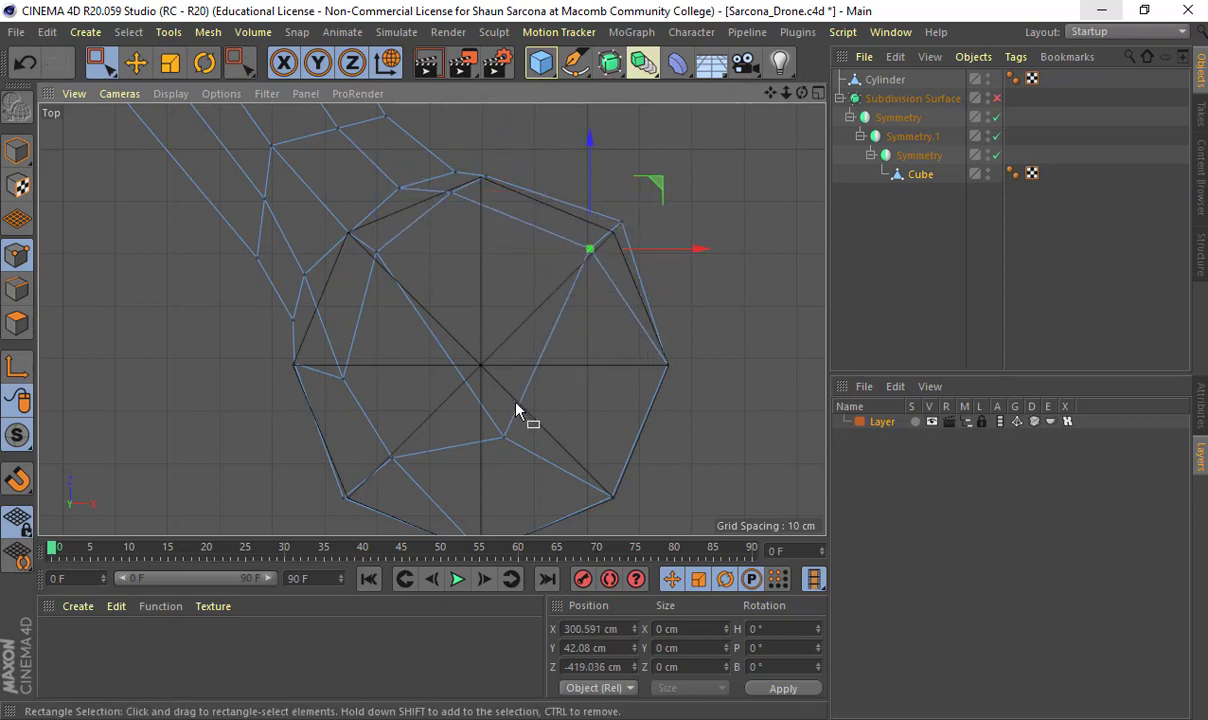
Step: Move the lower-right inner point out near its guide vertex and nudge the lower-left inner point onto the guide cylinder's diagonal
{"action": "left_click", "coordinate": [498, 437]}
{"action": "left_click_drag", "start_coordinate": [572, 380], "coordinate": [670, 421]}
{"action": "left_click", "coordinate": [396, 453]}
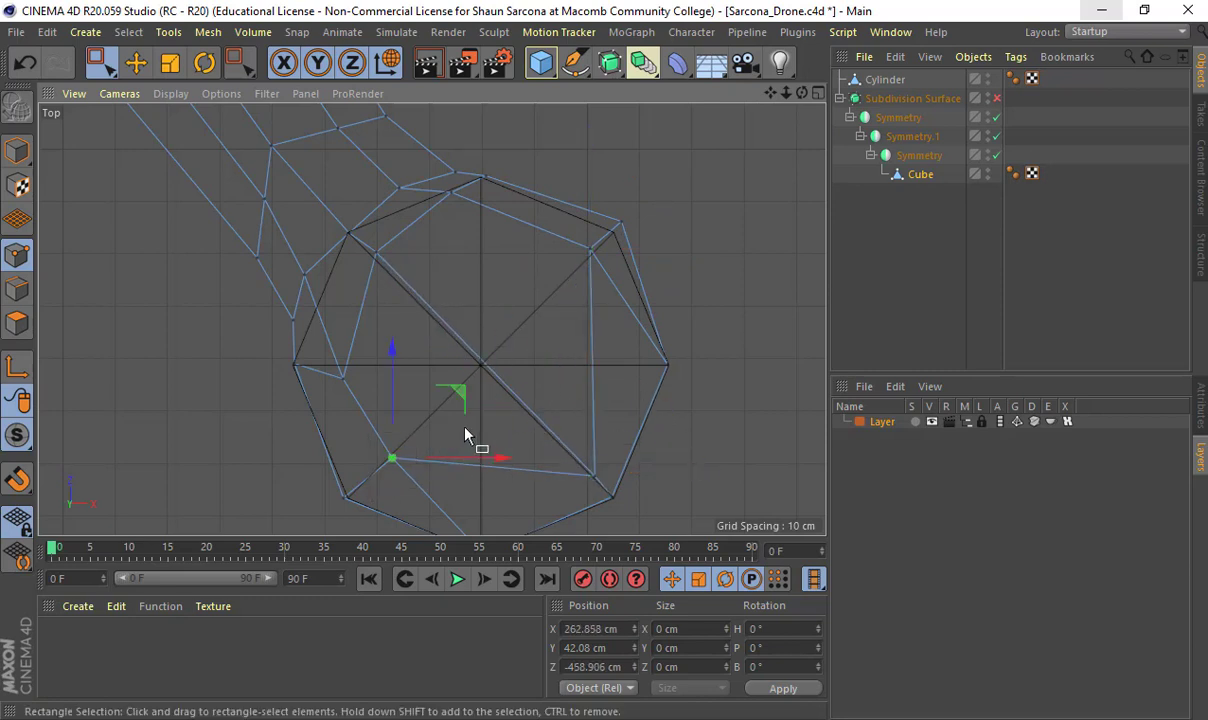
{"action": "middle_click_drag", "start_coordinate": [447, 382], "coordinate": [434, 322], "text": "alt"}
{"action": "mouse_move", "coordinate": [444, 338]}
{"action": "left_mouse_down"}
{"action": "mouse_move", "coordinate": [482, 379]}
{"action": "mouse_move", "coordinate": [528, 391]}
{"action": "mouse_move", "coordinate": [512, 369]}
{"action": "mouse_move", "coordinate": [532, 387]}
{"action": "mouse_move", "coordinate": [435, 338]}
{"action": "left_mouse_up"}
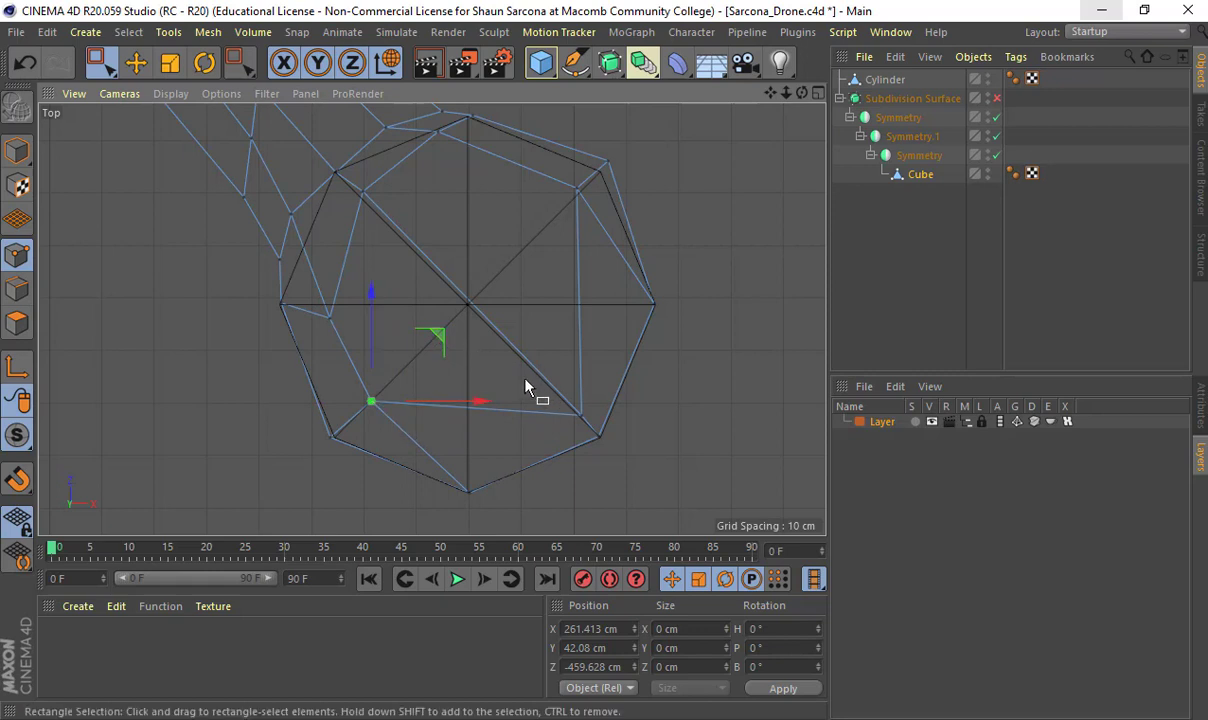
Step: Try a loop cut across the tip, starting between the guide cylinder's left and lower-left vertices
{"action": "middle_click_drag", "start_coordinate": [539, 390], "coordinate": [576, 400], "text": "alt"}
{"action": "key", "text": "k"}
{"action": "key", "text": "l"}
{"action": "key", "text": "k"}
{"action": "key", "text": "k"}
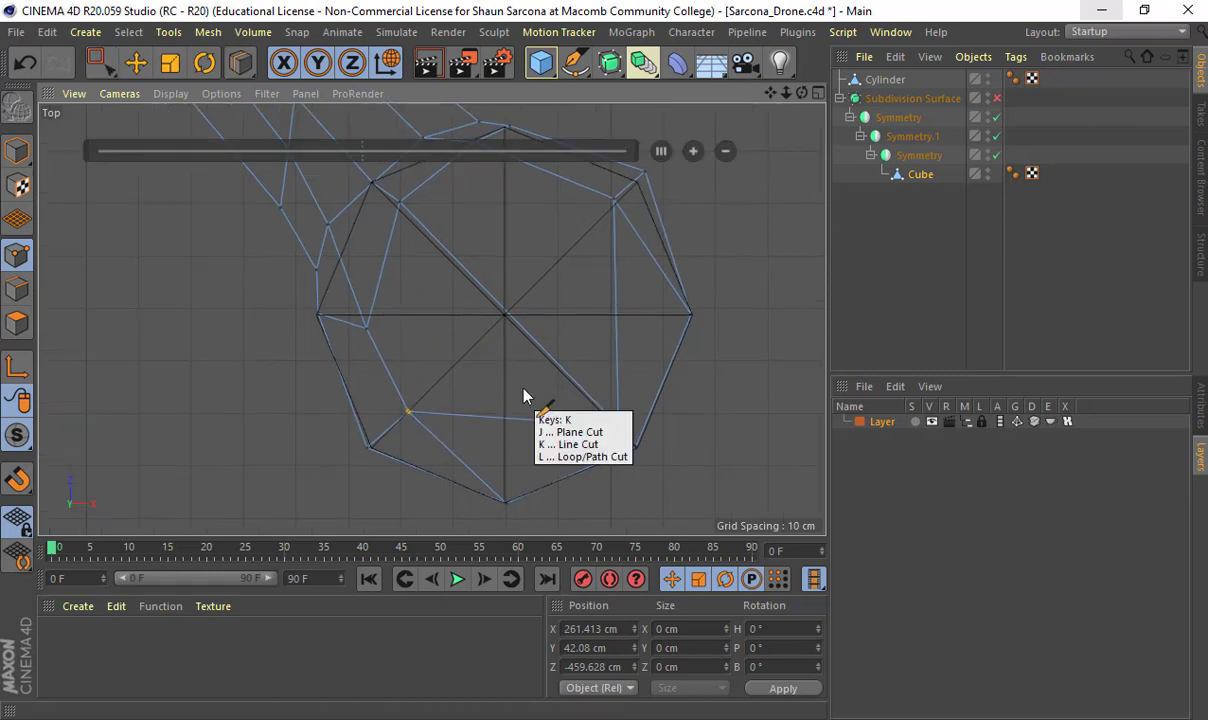
{"action": "key", "text": "k"}
{"action": "key", "text": "l"}
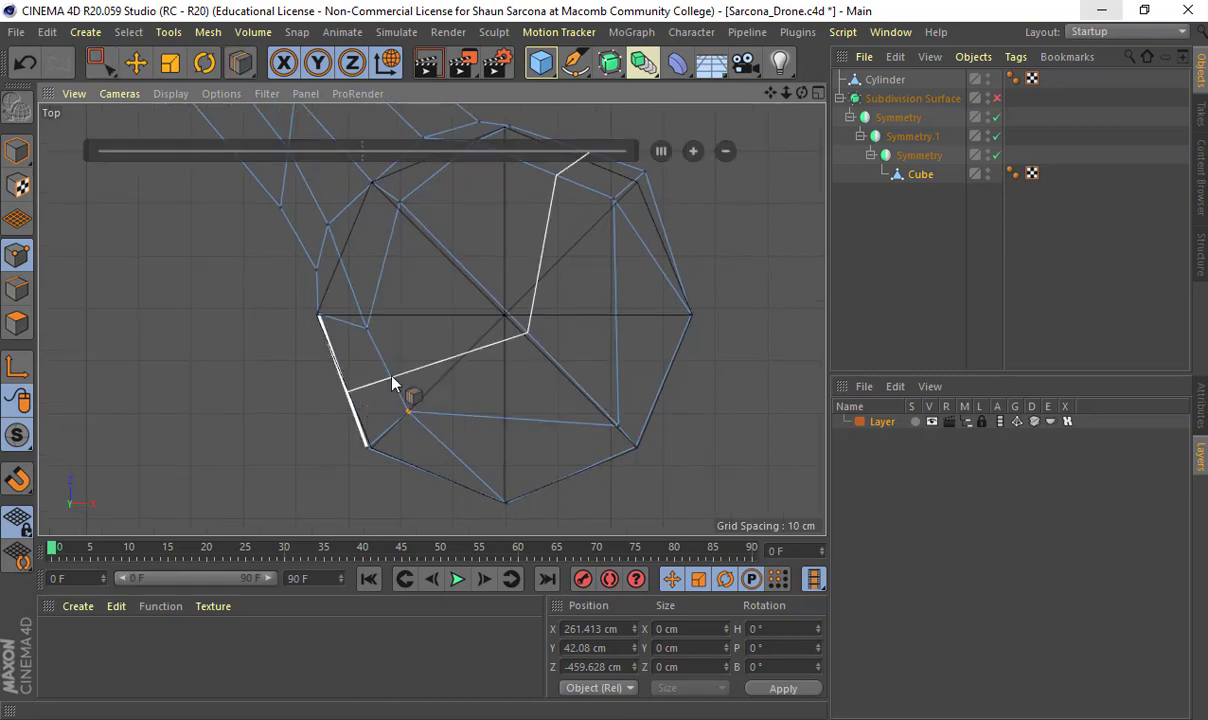
{"action": "left_click", "coordinate": [391, 379]}
{"action": "key", "text": "e"}
{"action": "left_click", "coordinate": [21, 259]}
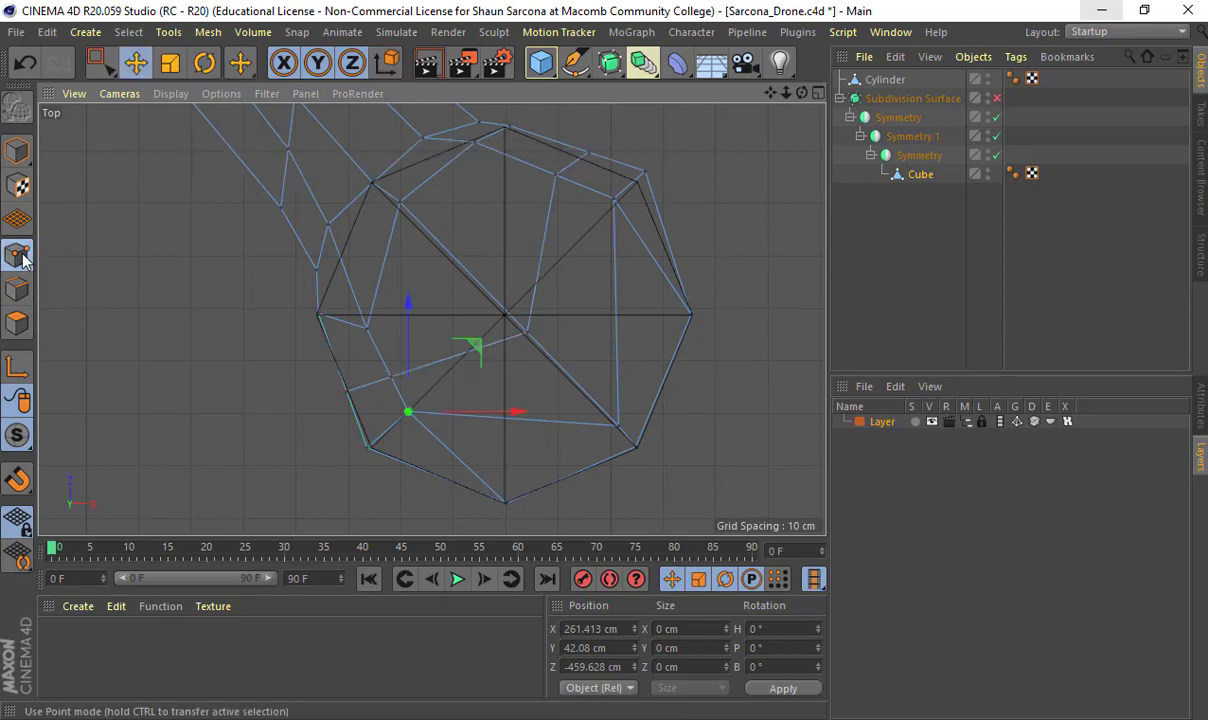
Step: Try moving the lower-left inner point to a spot directly above the guide cylinder's bottom vertex
{"action": "key", "text": "space"}
{"action": "left_click_drag", "start_coordinate": [479, 356], "coordinate": [512, 399]}
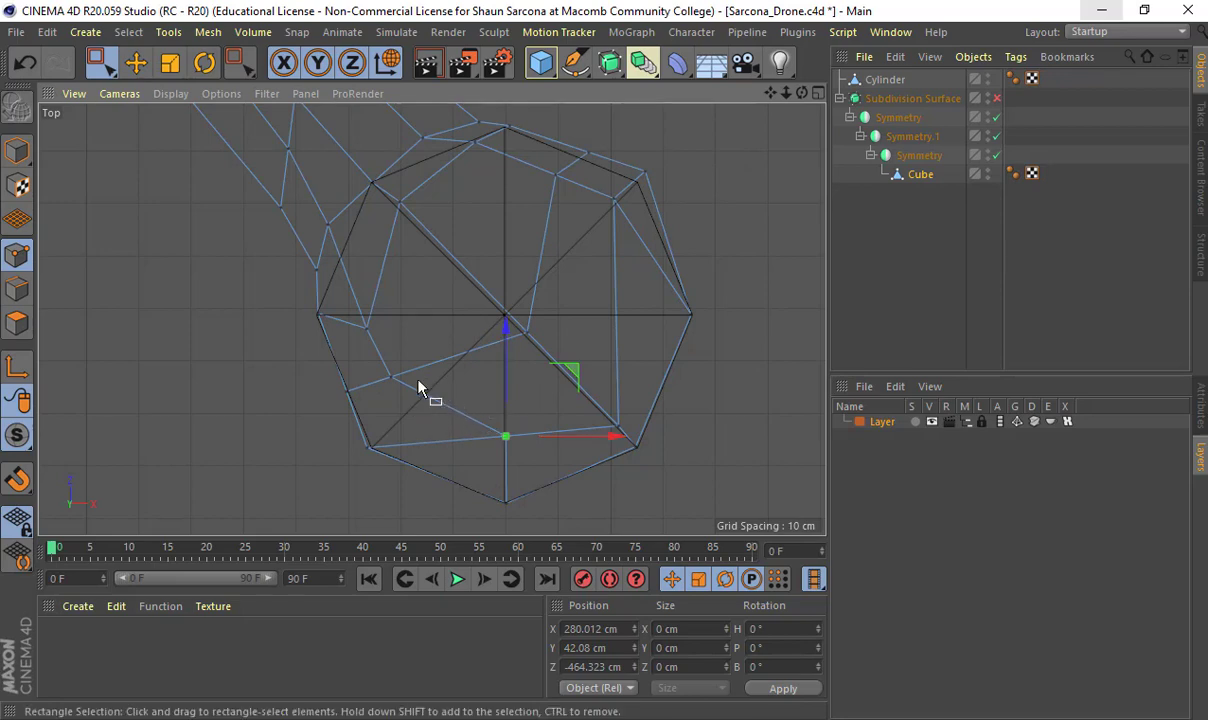
{"action": "key", "text": "ctrl+z"}
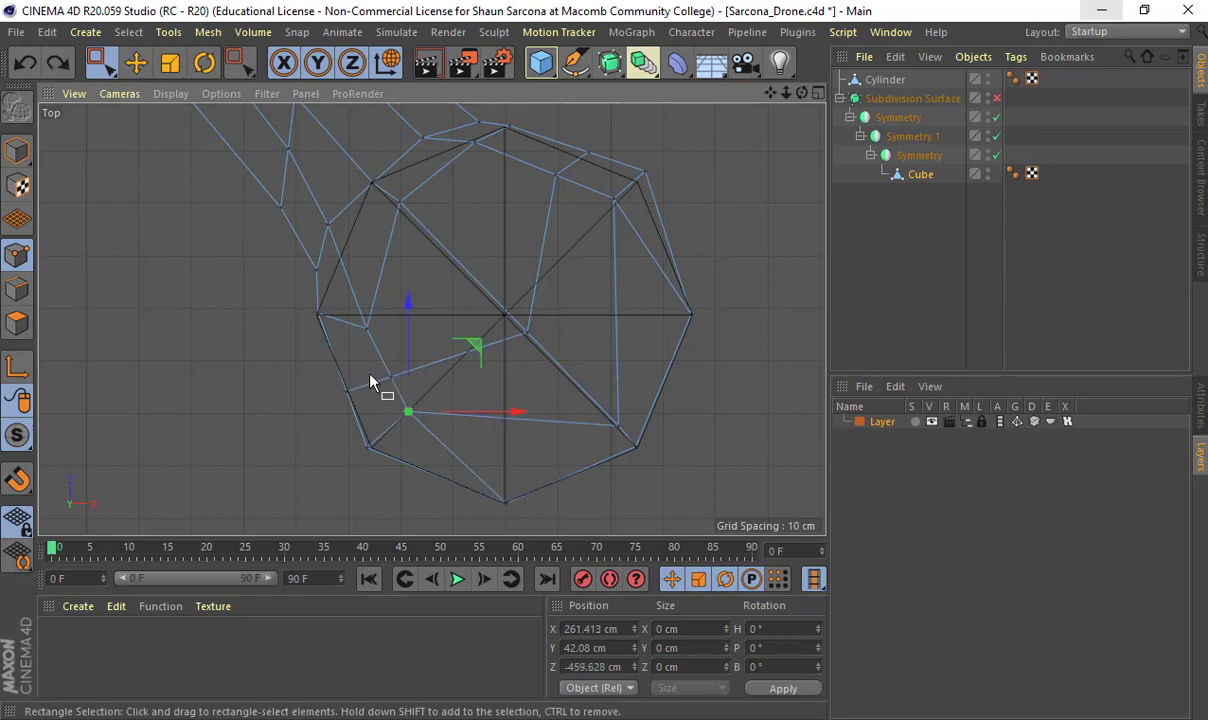
Step: Dissolve the loop cut that crosses the tip
{"action": "right_click", "coordinate": [353, 386]}
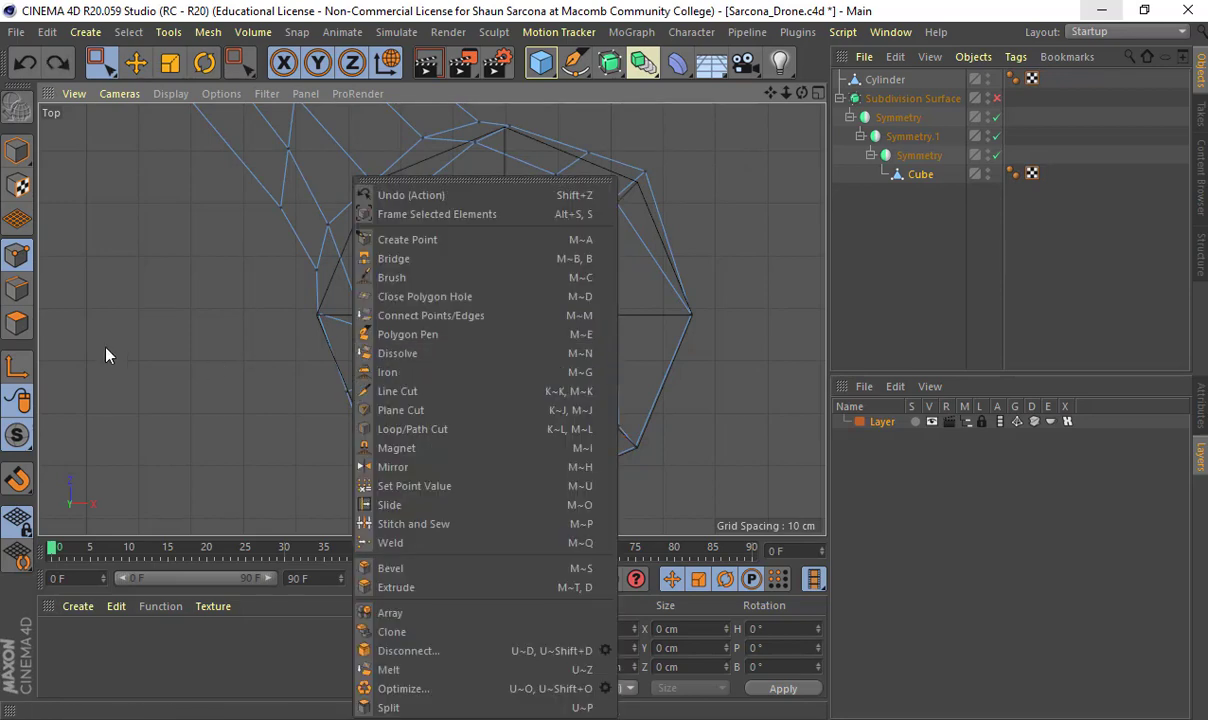
{"action": "left_click", "coordinate": [19, 295]}
{"action": "key", "text": "e"}
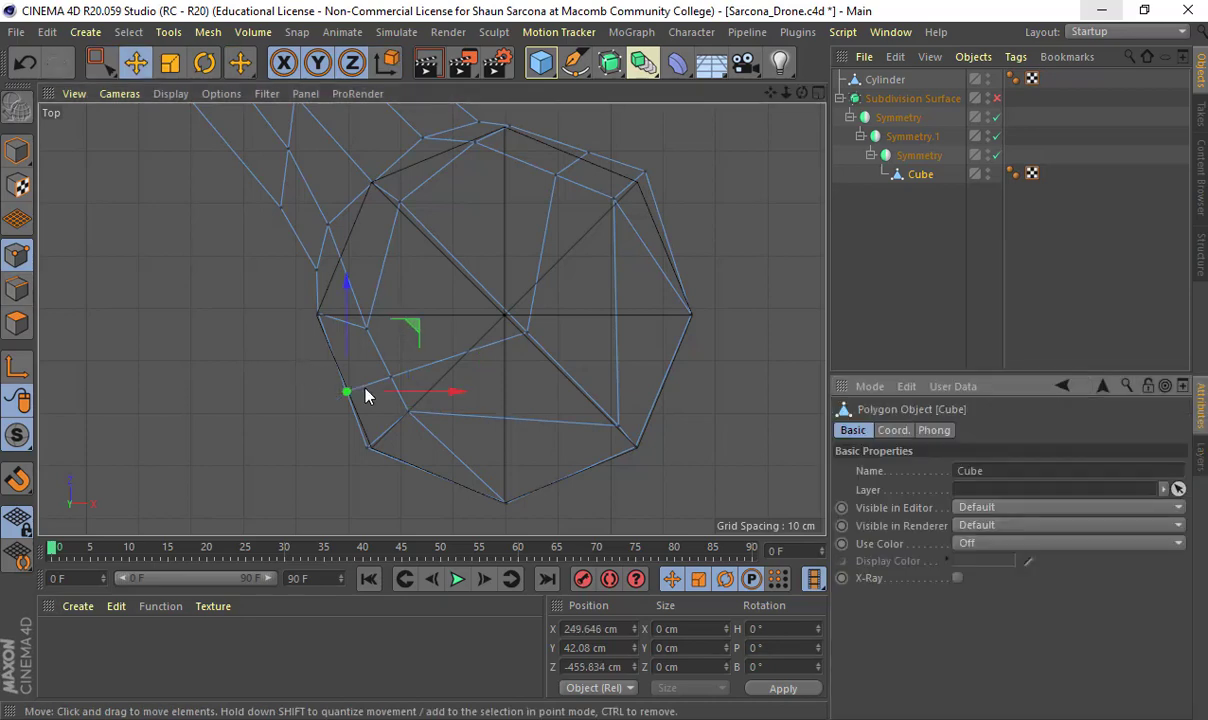
{"action": "left_click", "coordinate": [17, 288]}
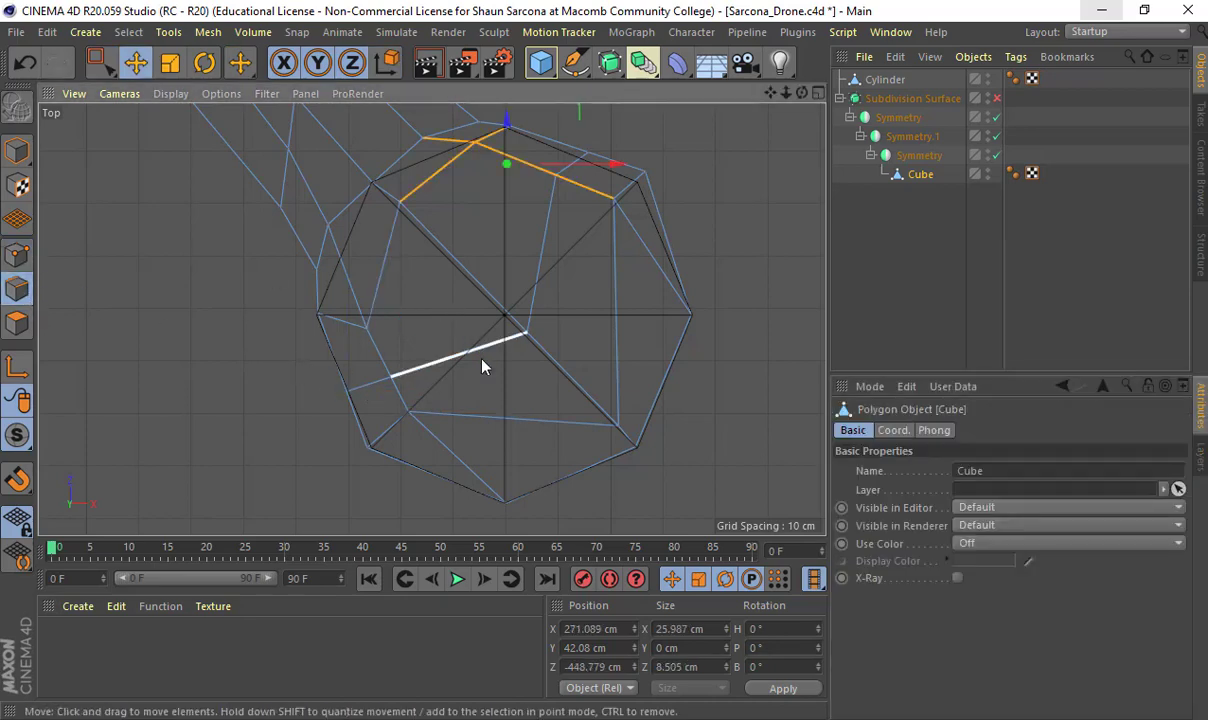
{"action": "right_click", "coordinate": [485, 364]}
{"action": "left_click", "coordinate": [515, 297]}
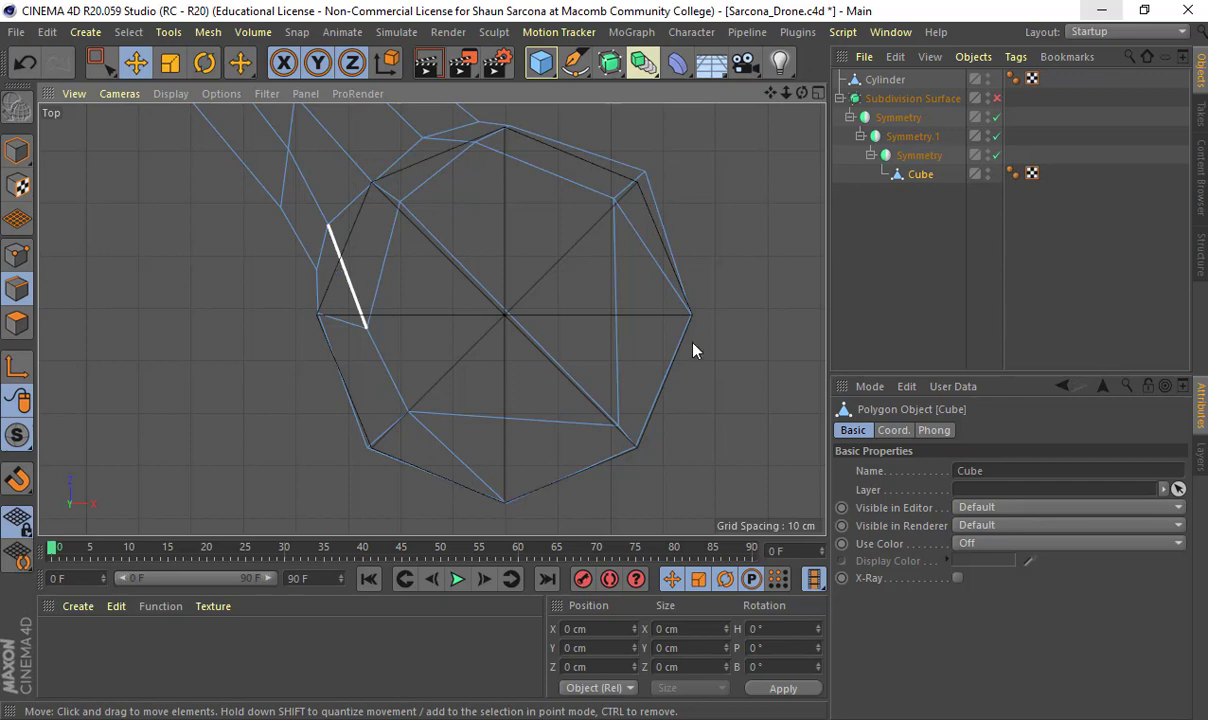
Step: Dissolve the edges joining the lower-left inner point to the bottom vertex and the upper-right inner point to the right vertex
{"action": "left_click", "coordinate": [17, 254]}
{"action": "key", "text": "0"}
{"action": "left_click", "coordinate": [428, 432]}
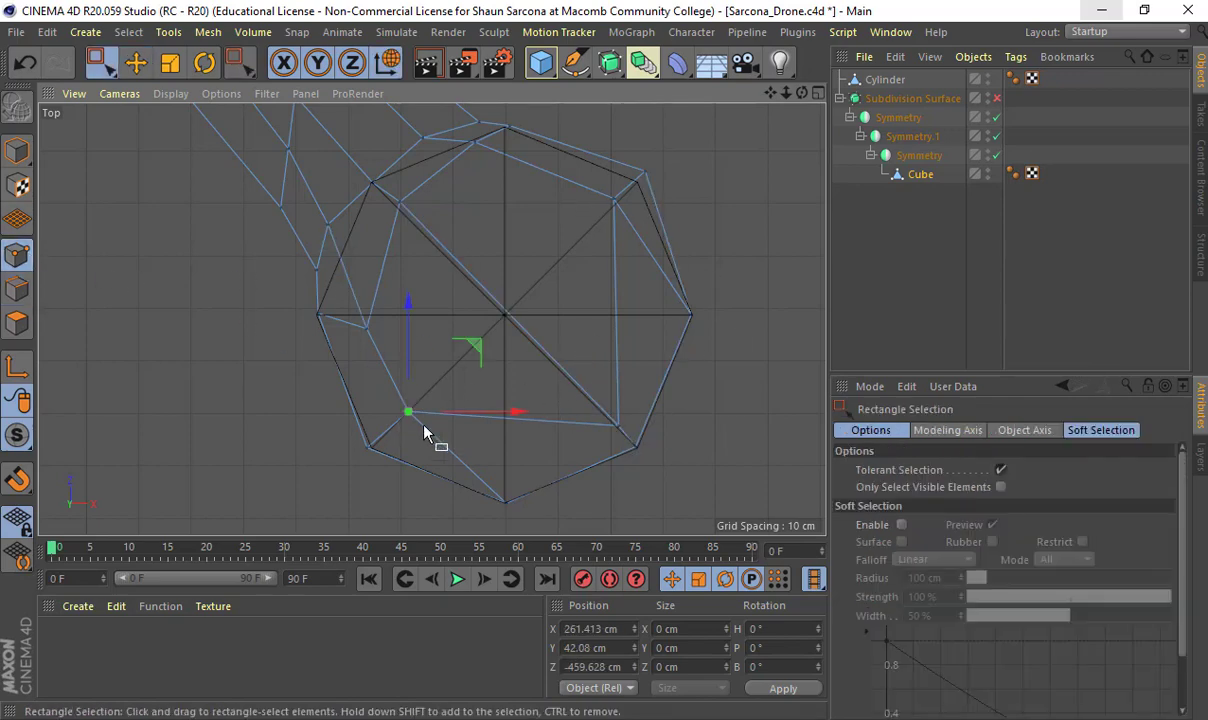
{"action": "left_click", "coordinate": [17, 288]}
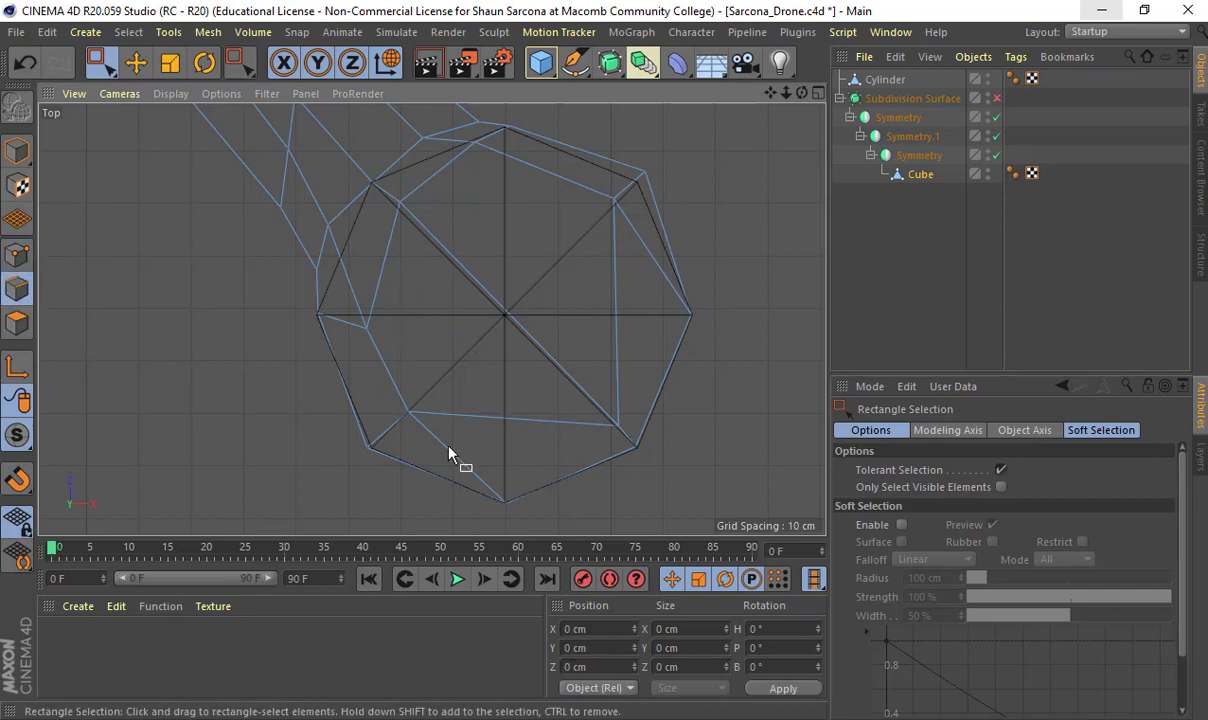
{"action": "key", "text": "e"}
{"action": "left_click", "coordinate": [460, 456]}
{"action": "right_click", "coordinate": [520, 320]}
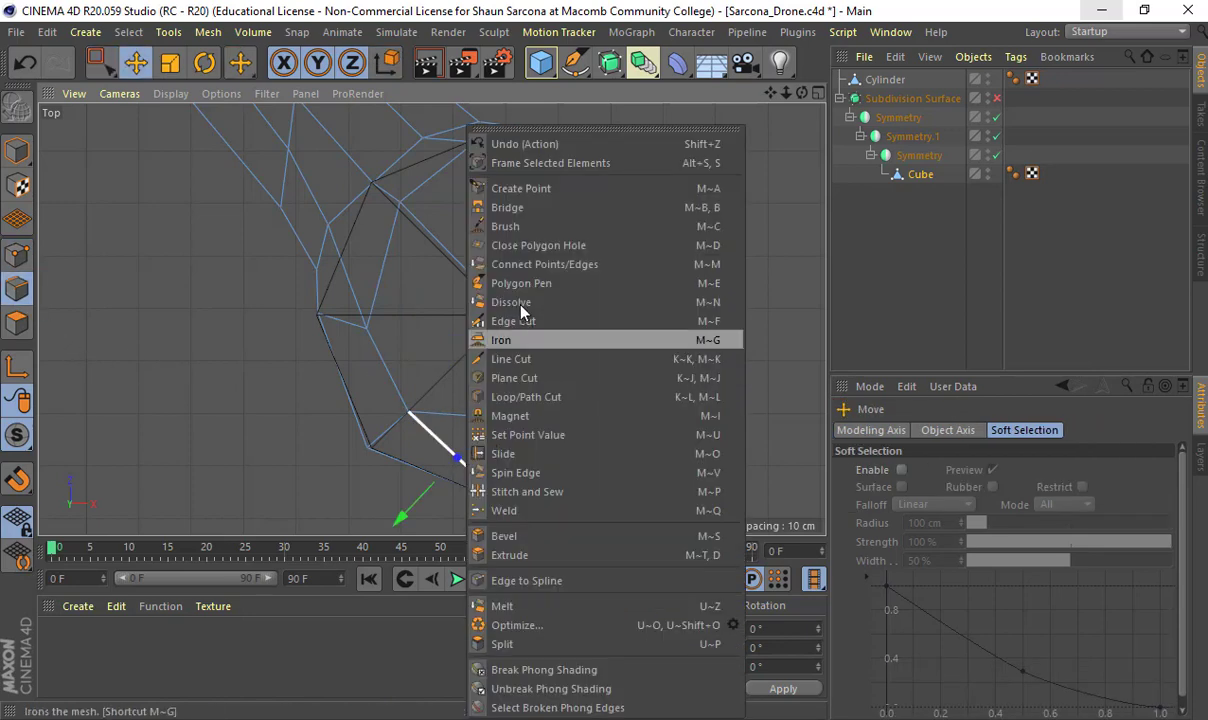
{"action": "left_click", "coordinate": [520, 313]}
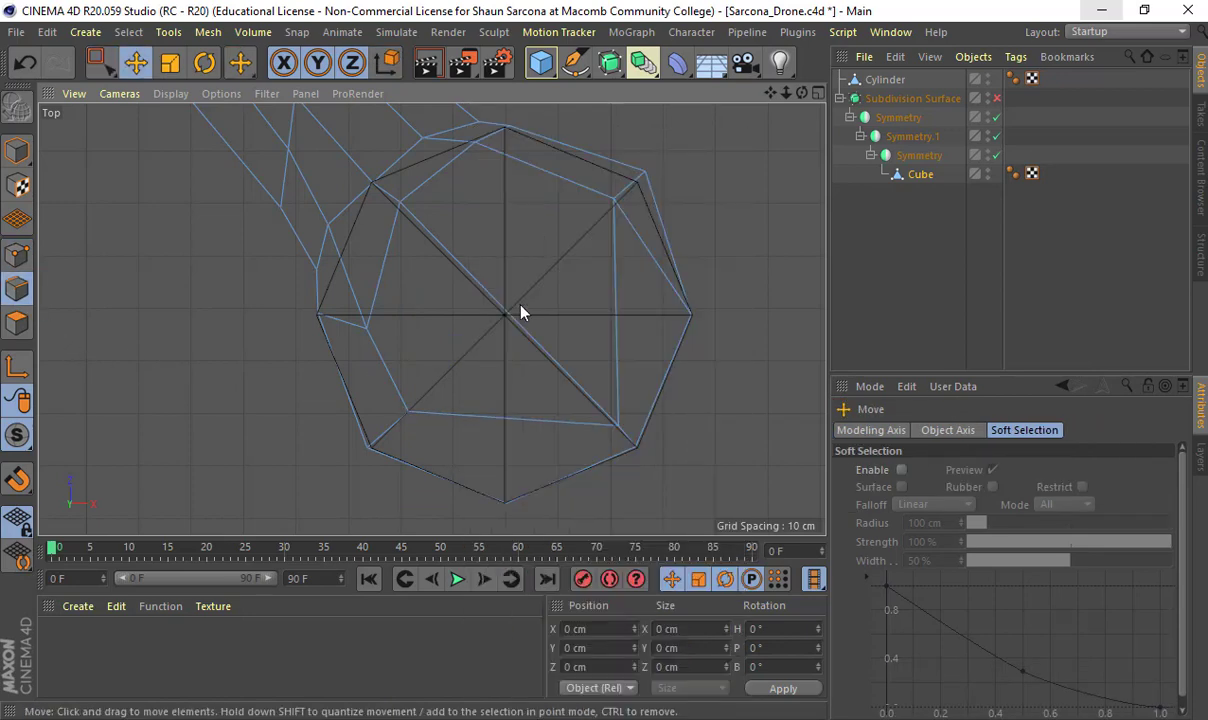
{"action": "left_click", "coordinate": [643, 232]}
{"action": "right_click", "coordinate": [645, 235]}
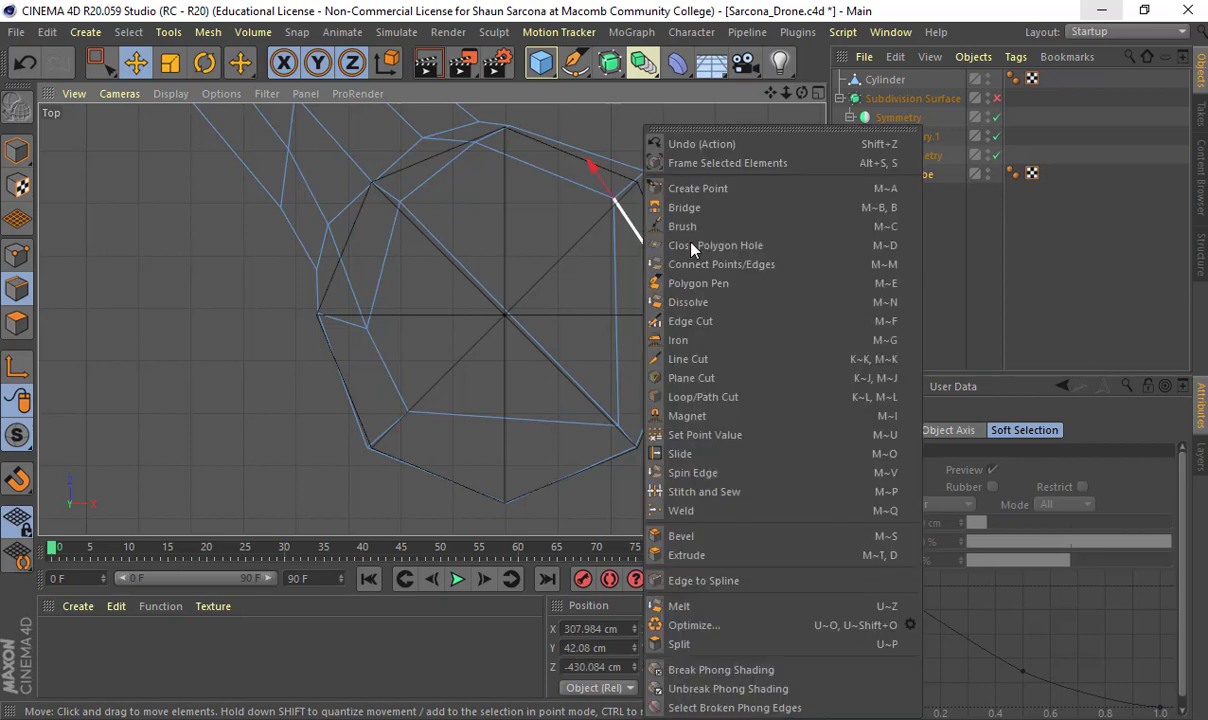
{"action": "left_click", "coordinate": [688, 302]}
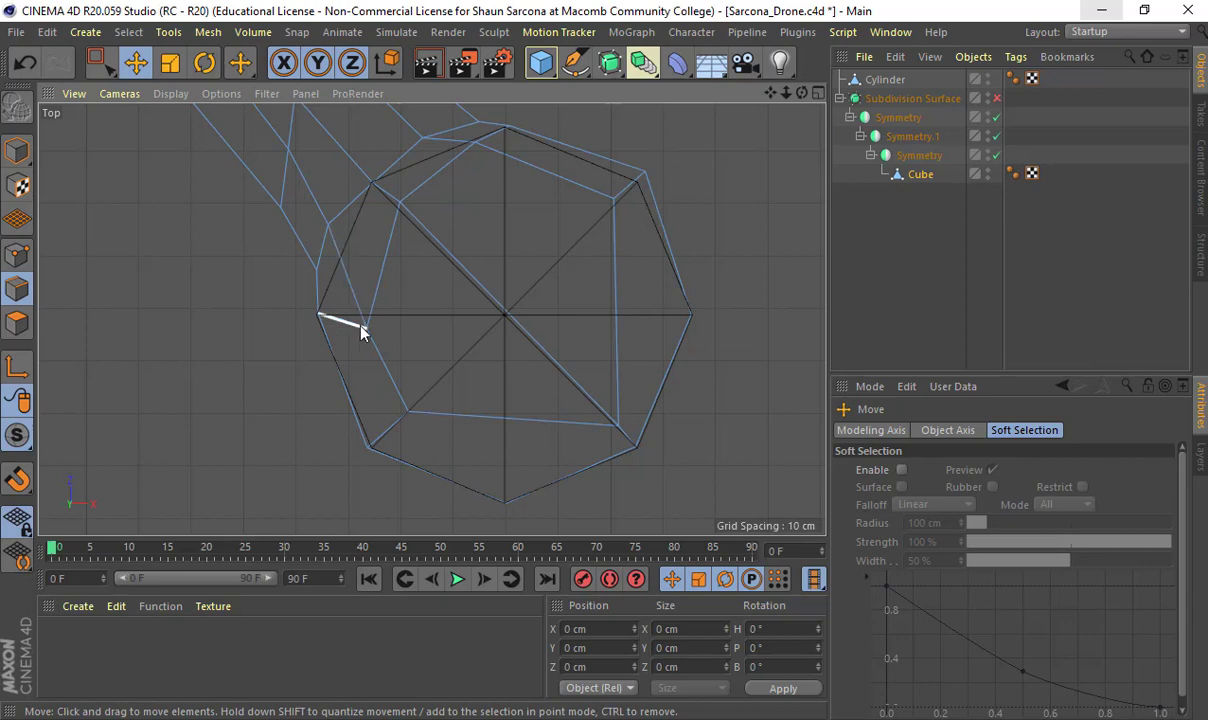
Step: Move the left inner point onto the guide cylinder's horizontal line and the upper-left inner point onto its diagonal
{"action": "left_click", "coordinate": [17, 254]}
{"action": "key", "text": "0"}
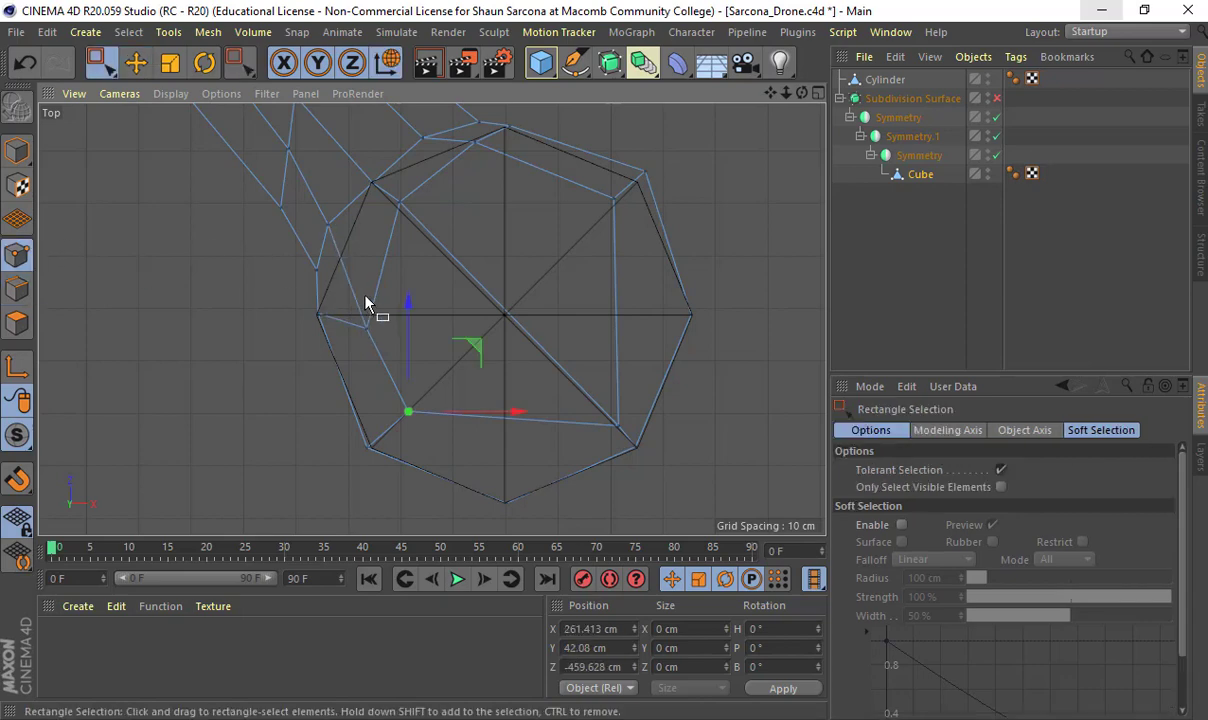
{"action": "left_click_drag", "start_coordinate": [403, 315], "coordinate": [418, 272]}
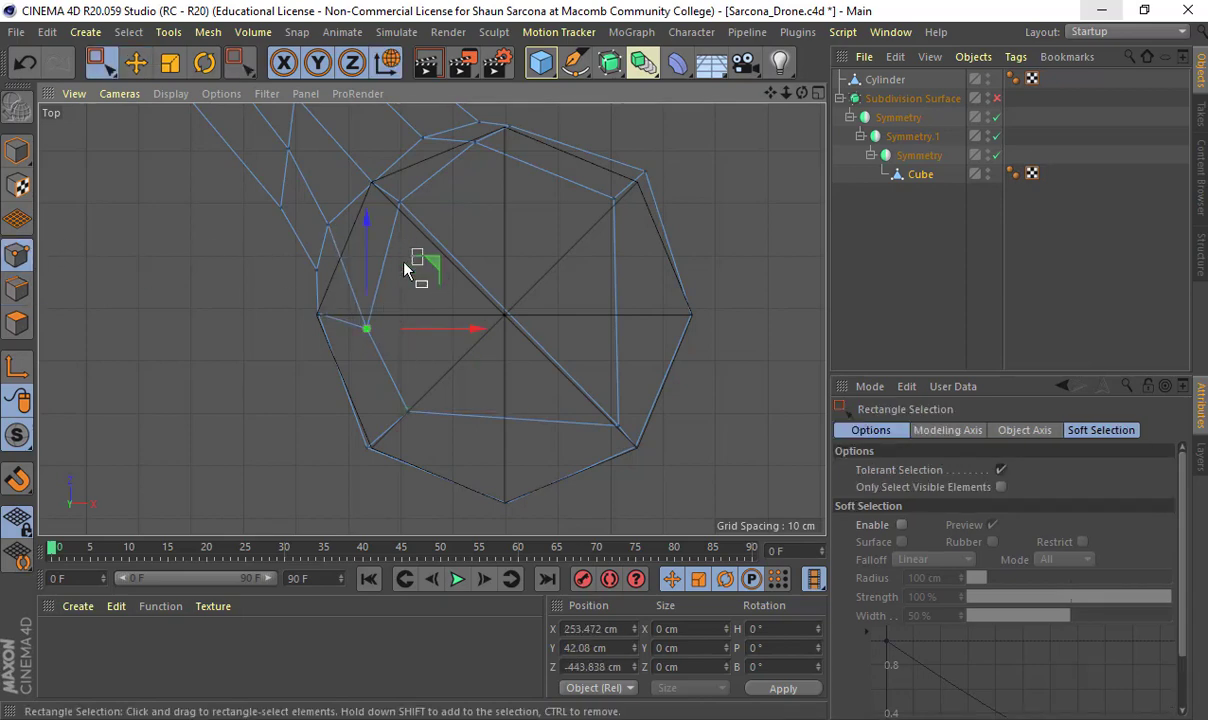
{"action": "left_click", "coordinate": [375, 304]}
{"action": "left_click_drag", "start_coordinate": [344, 332], "coordinate": [418, 243]}
{"action": "middle_click_drag", "start_coordinate": [401, 260], "coordinate": [411, 310]}
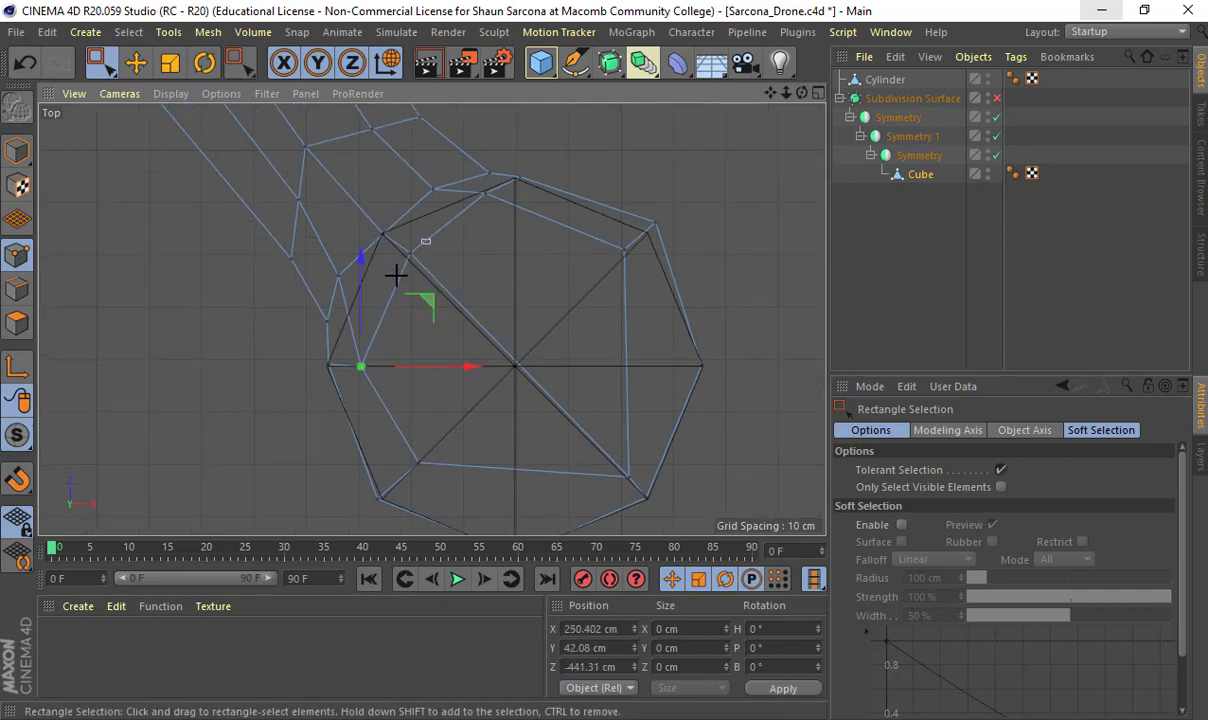
{"action": "left_click_drag", "start_coordinate": [396, 275], "coordinate": [437, 232]}
{"action": "left_click_drag", "start_coordinate": [472, 190], "coordinate": [516, 205]}
{"action": "middle_click_drag", "start_coordinate": [581, 377], "coordinate": [563, 326], "text": "alt"}
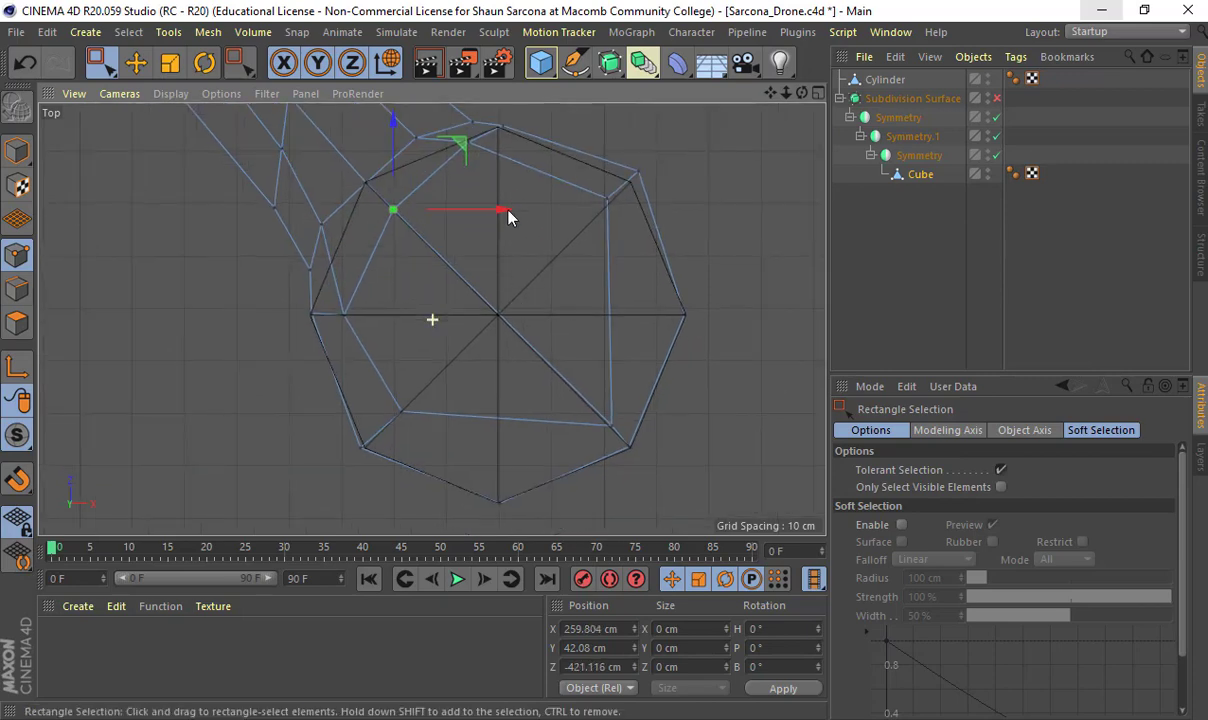
{"action": "key", "text": "e"}
{"action": "left_click_drag", "start_coordinate": [457, 138], "coordinate": [435, 106]}
{"action": "key", "text": "ctrl+z"}
Step: Move the top inner point about 6 cm inward, to just beside the guide cylinder's vertical line below its top vertex
{"action": "key", "text": "space"}
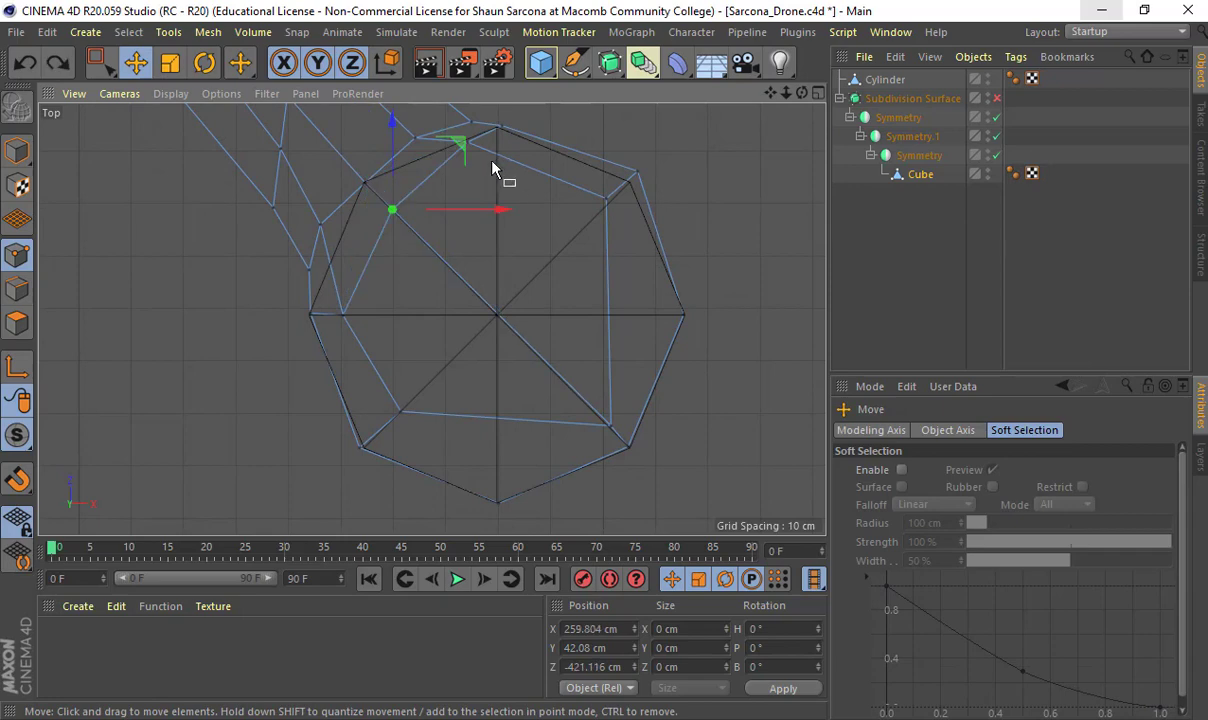
{"action": "left_click_drag", "start_coordinate": [487, 164], "coordinate": [439, 131]}
{"action": "middle_click_drag", "start_coordinate": [499, 264], "coordinate": [496, 375], "text": "alt"}
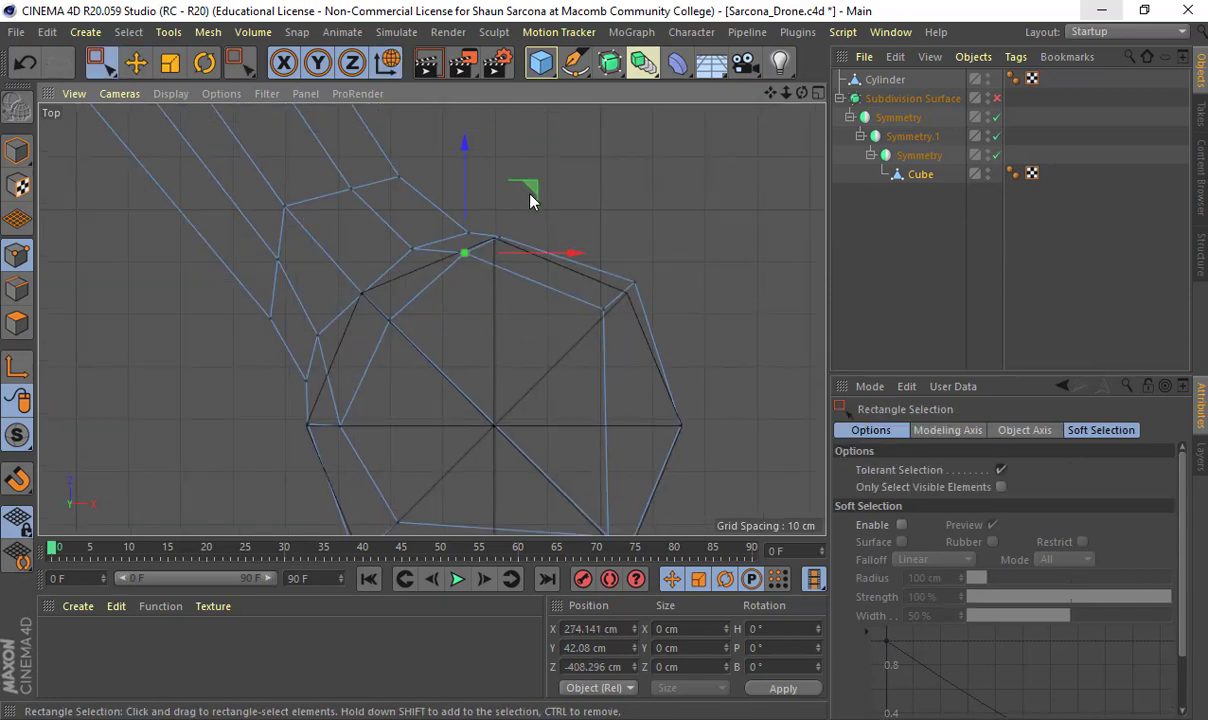
{"action": "left_click", "coordinate": [512, 206]}
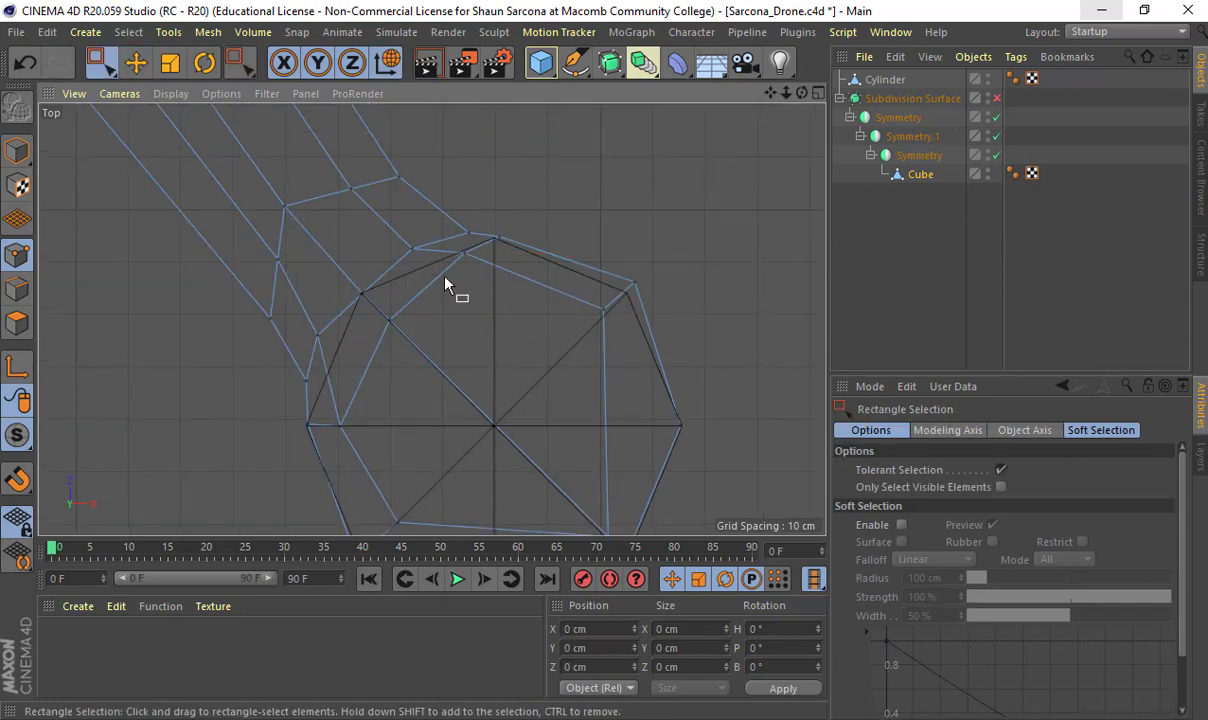
{"action": "left_click_drag", "start_coordinate": [447, 286], "coordinate": [558, 218]}
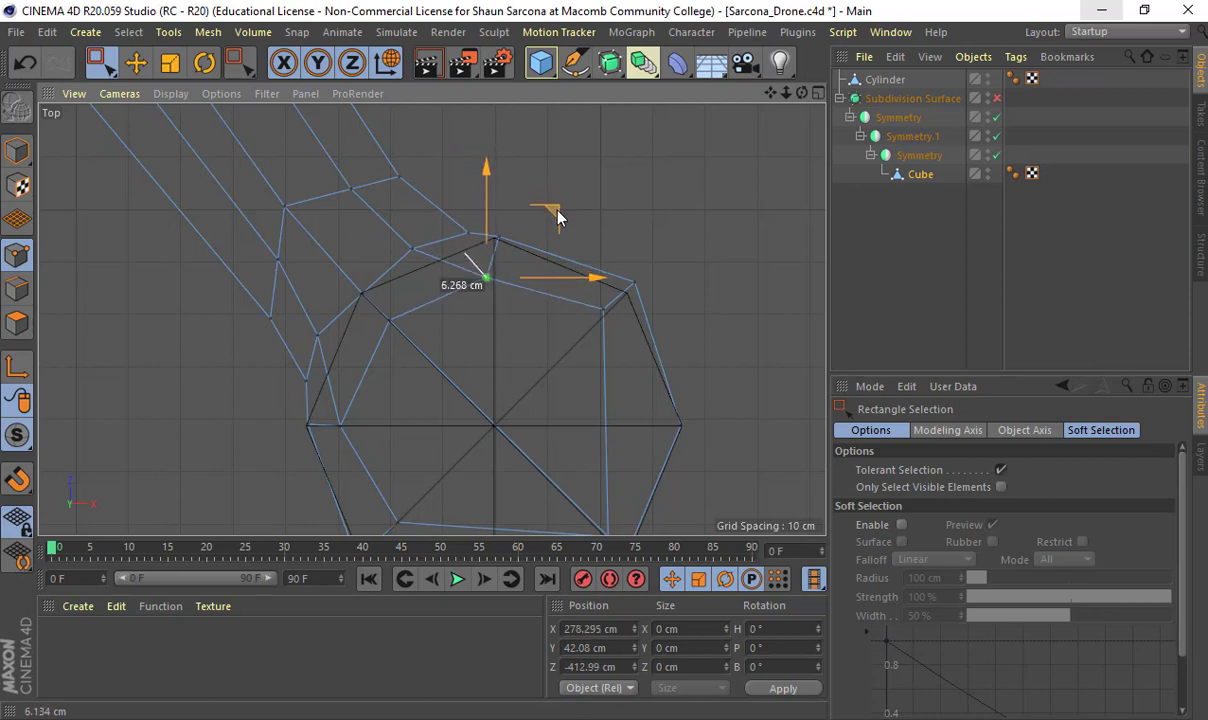
{"action": "middle_click_drag", "start_coordinate": [524, 240], "coordinate": [502, 166], "text": "alt"}
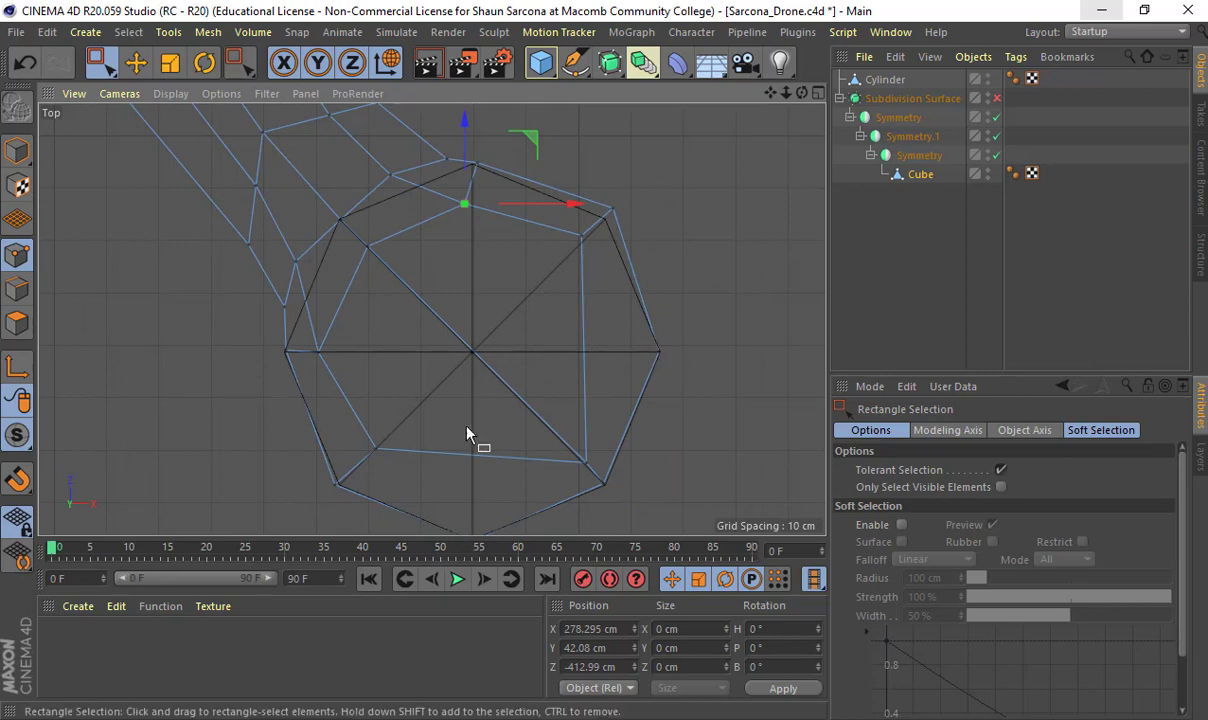
Step: Line-cut the tip's top face from the bottom vertex through the inner ring to the centre, and across to the right vertex
{"action": "key", "text": "k"}
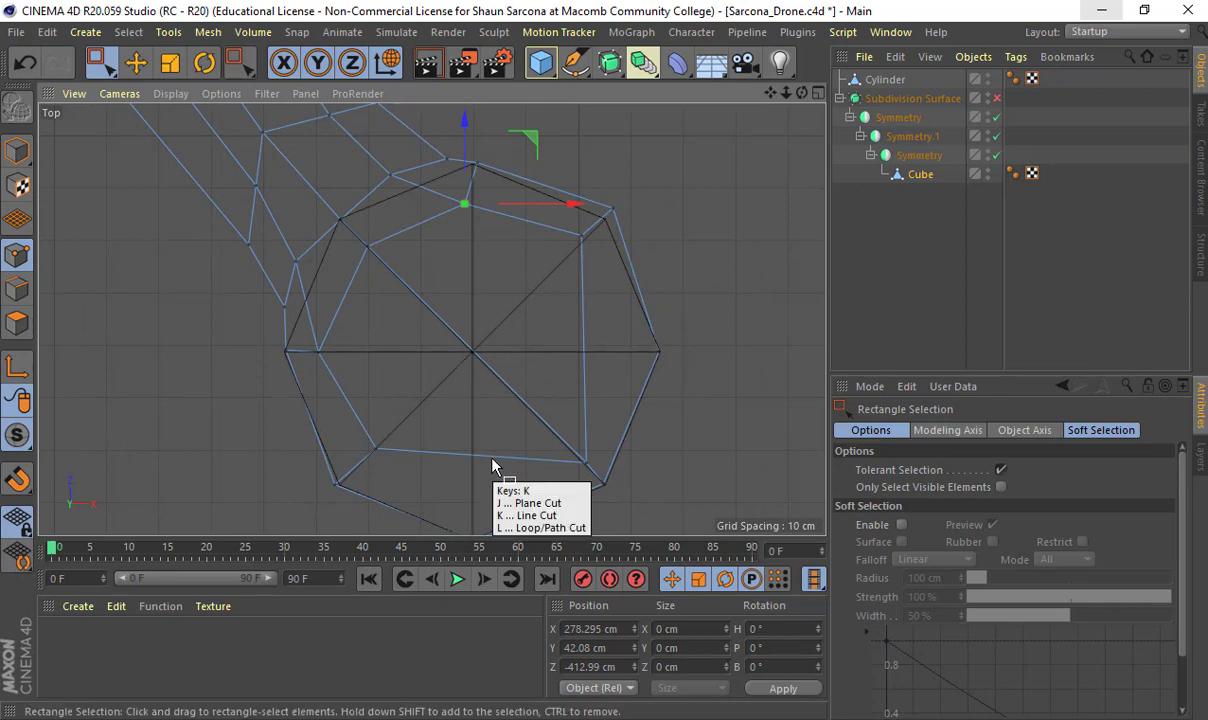
{"action": "key", "text": "k"}
{"action": "middle_click_drag", "start_coordinate": [485, 415], "coordinate": [471, 344], "text": "alt"}
{"action": "left_click", "coordinate": [471, 485]}
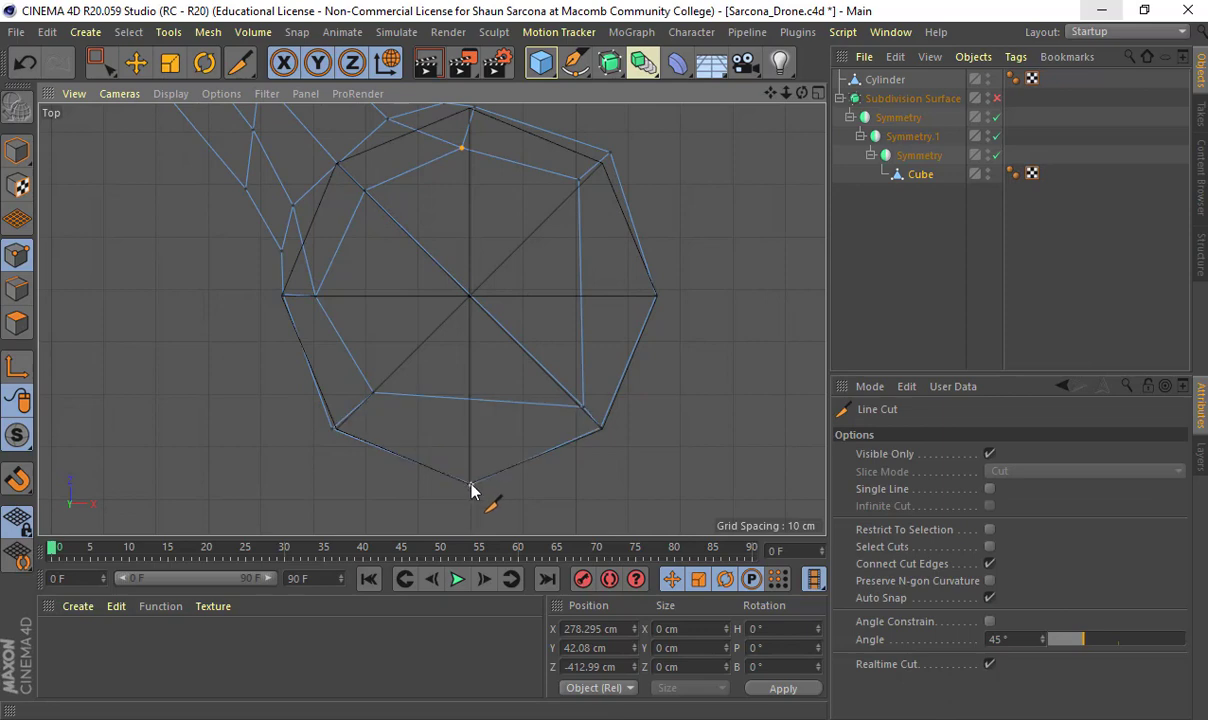
{"action": "left_click", "coordinate": [471, 398]}
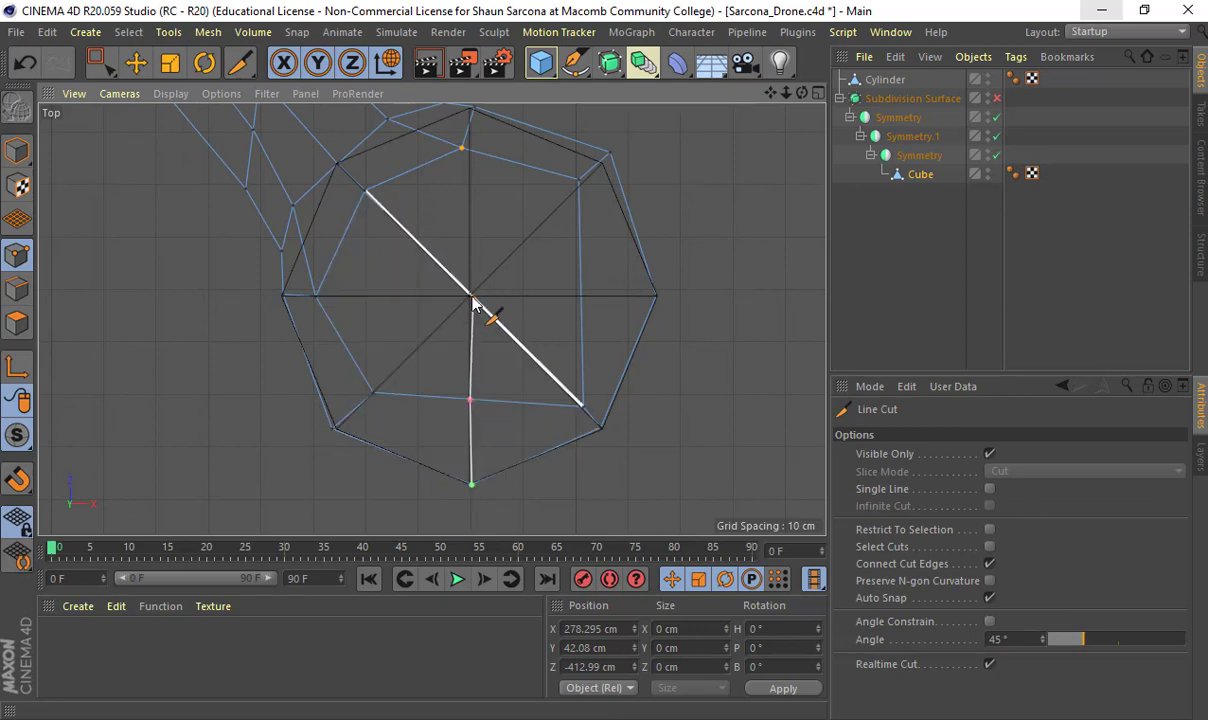
{"action": "left_click", "coordinate": [471, 297]}
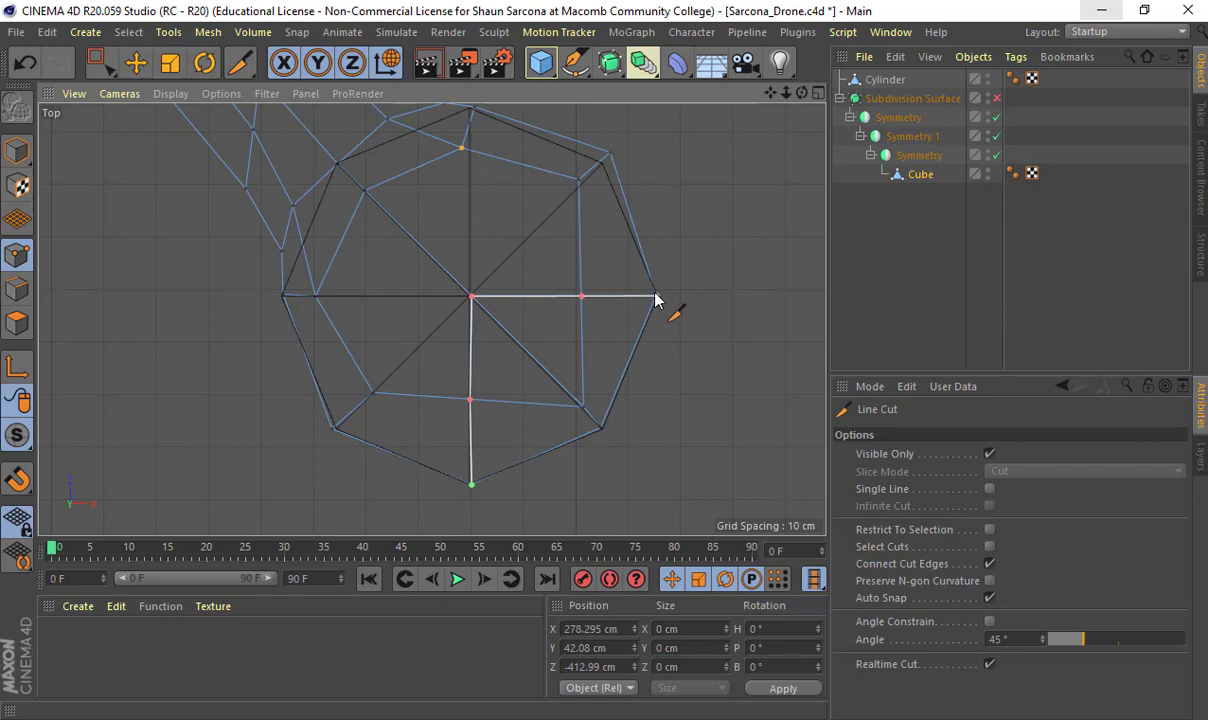
{"action": "key", "text": "Return"}
{"action": "key", "text": "e"}
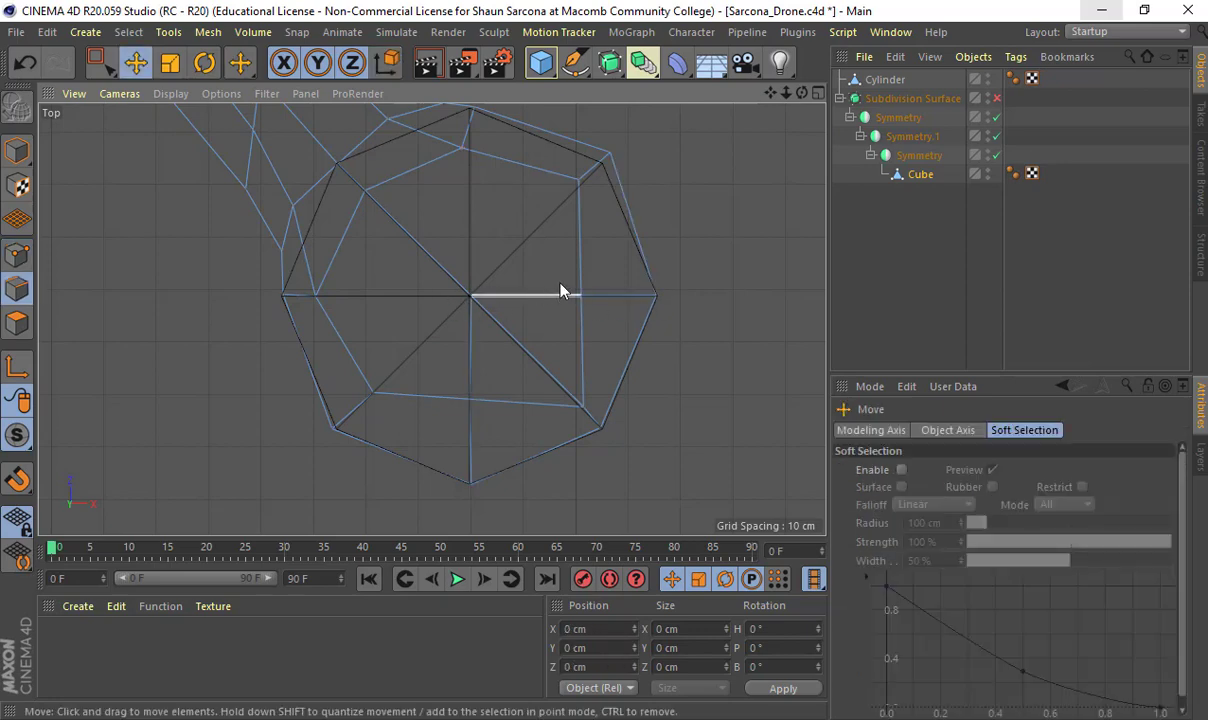
Step: Move the right inner point outward along the horizontal cut to about X 308 cm
{"action": "left_click", "coordinate": [17, 255]}
{"action": "key", "text": "0"}
{"action": "left_click", "coordinate": [581, 296]}
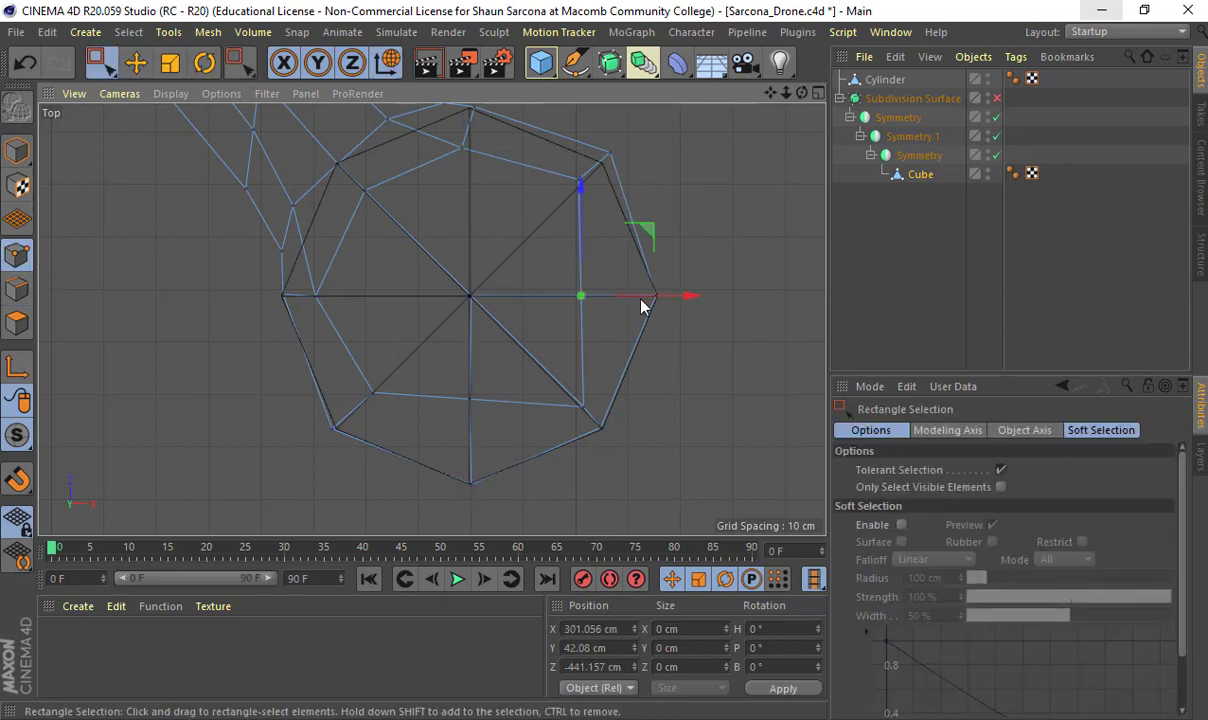
{"action": "left_click_drag", "start_coordinate": [688, 297], "coordinate": [724, 297]}
{"action": "key", "text": "e"}
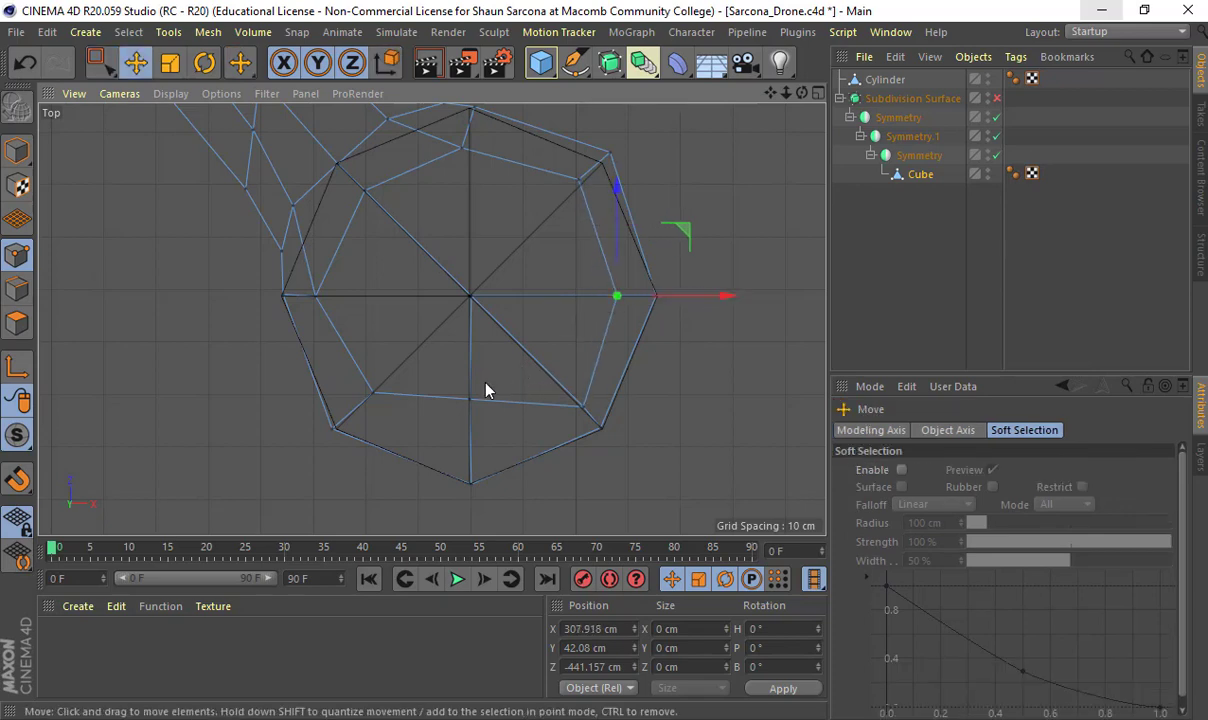
Step: Move the bottom inner point and the lower-left inner point outward so the inner ring follows the octagonal outline
{"action": "left_click", "coordinate": [472, 397]}
{"action": "left_click_drag", "start_coordinate": [472, 318], "coordinate": [422, 350]}
{"action": "key", "text": "0"}
{"action": "left_click", "coordinate": [371, 394]}
{"action": "middle_click_drag", "start_coordinate": [492, 284], "coordinate": [509, 398], "text": "alt"}
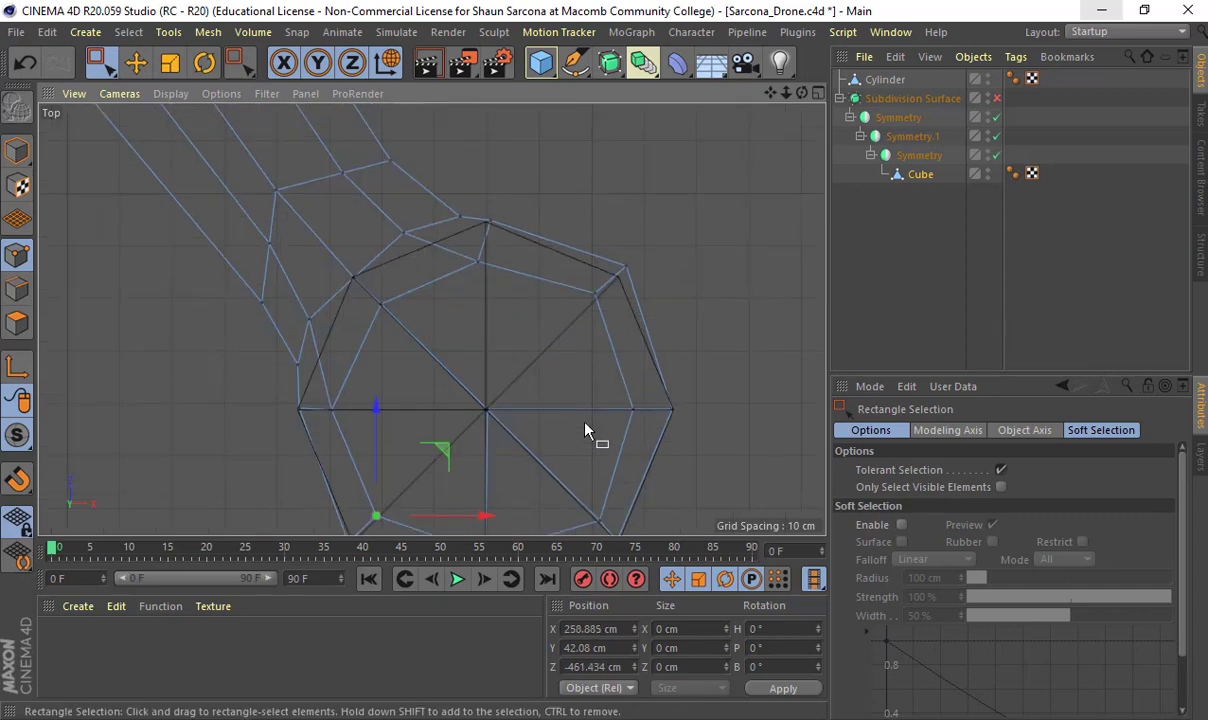
Step: Add the guide cylinder to the existing layer to hide it from the perspective view
{"action": "middle_click", "coordinate": [585, 430]}
{"action": "middle_click", "coordinate": [370, 268]}
{"action": "scroll", "coordinate": [580, 290], "scroll_direction": "up", "scroll_amount": 3}
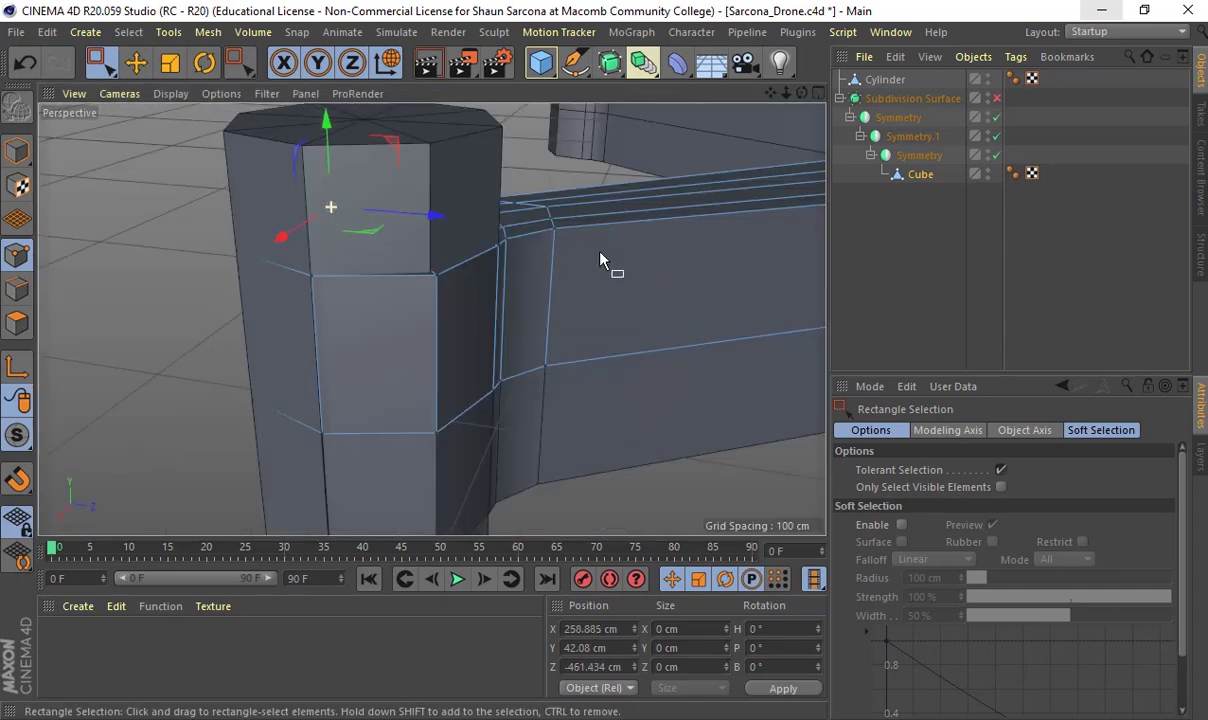
{"action": "right_click_drag", "start_coordinate": [611, 261], "coordinate": [515, 305], "text": "alt"}
{"action": "middle_click_drag", "start_coordinate": [515, 318], "coordinate": [355, 318], "text": "alt"}
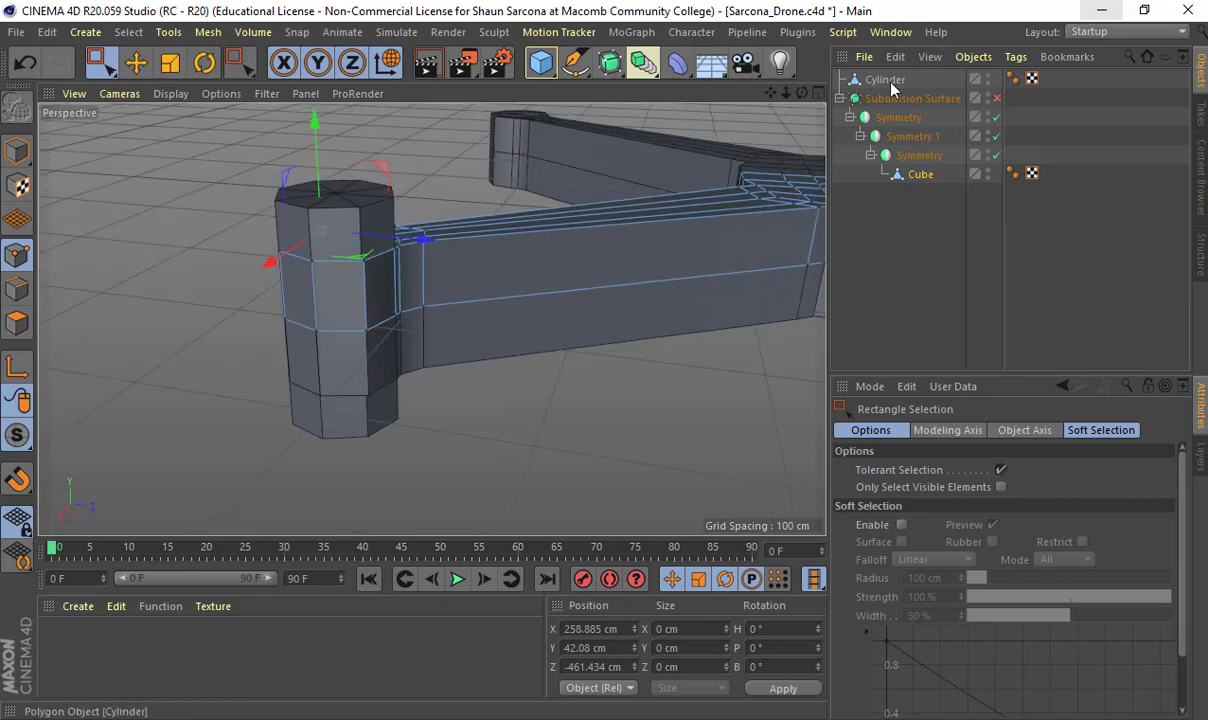
{"action": "left_click", "coordinate": [1199, 452]}
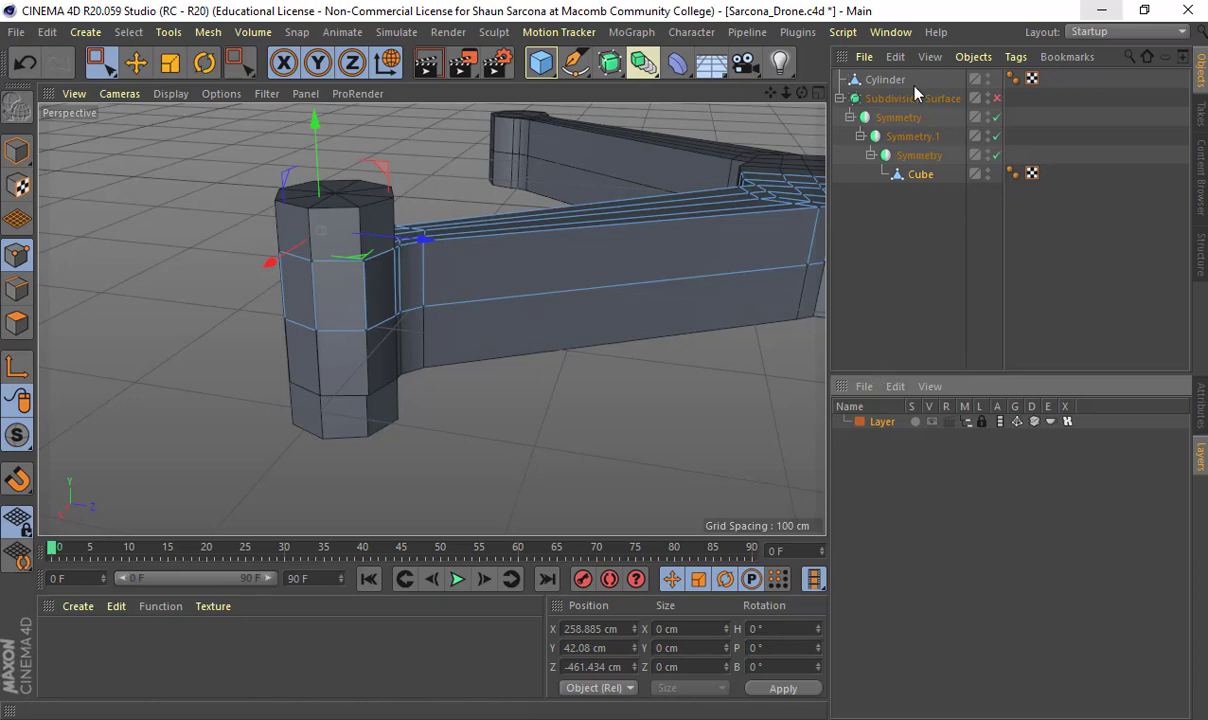
{"action": "left_click", "coordinate": [880, 80]}
{"action": "right_click", "coordinate": [884, 428]}
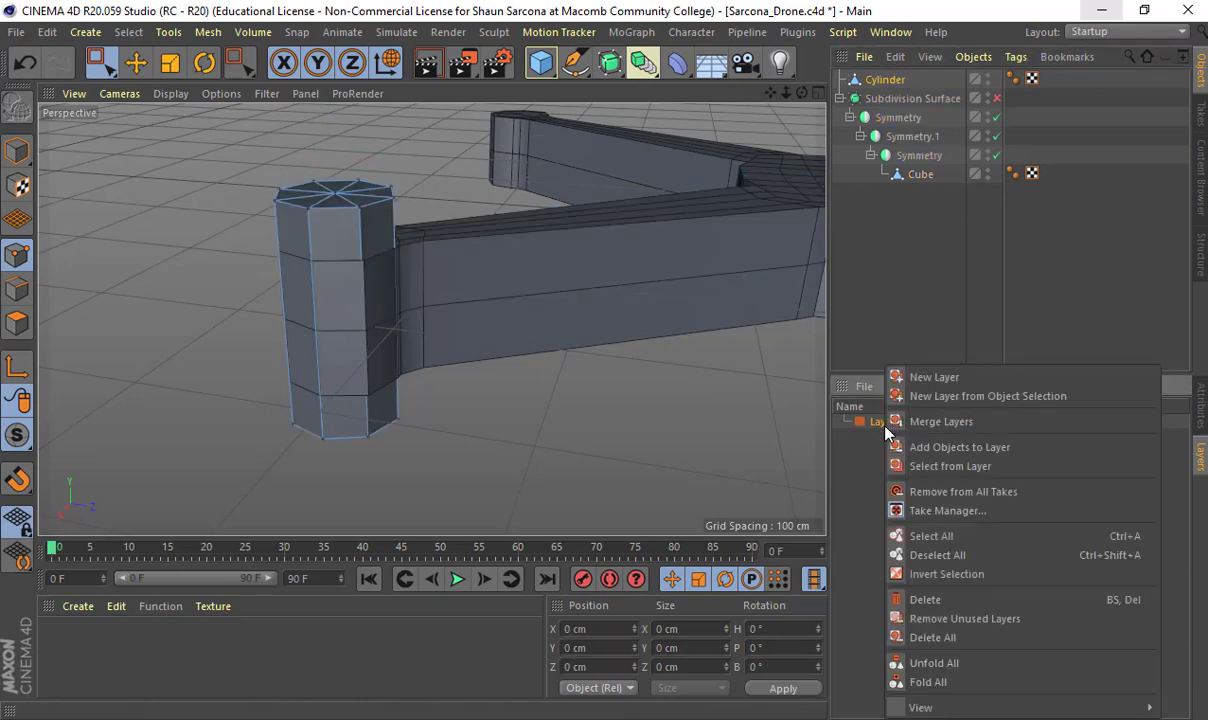
{"action": "left_click", "coordinate": [933, 449]}
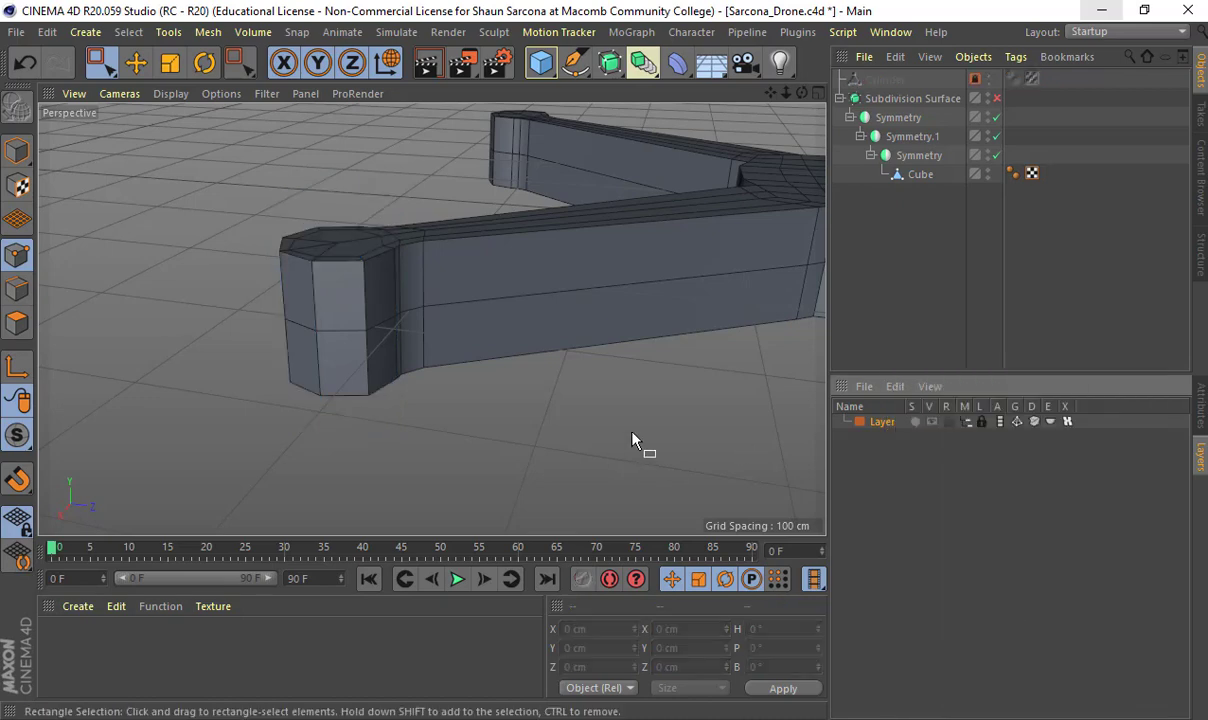
Step: Select the four polygons inside the inner ring on the arm tip's top and inset them about 1 cm with Extrude Inner
{"action": "left_click_drag", "start_coordinate": [553, 458], "coordinate": [410, 245], "text": "alt"}
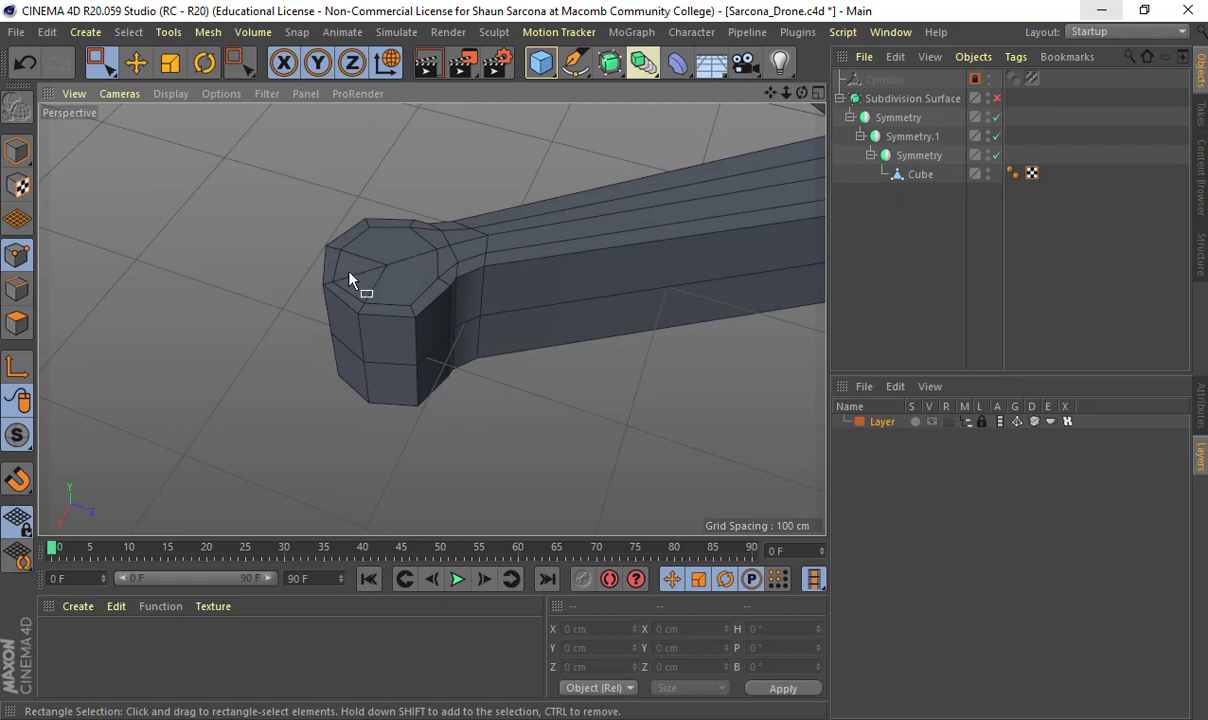
{"action": "right_click_drag", "start_coordinate": [340, 266], "coordinate": [357, 204], "text": "alt"}
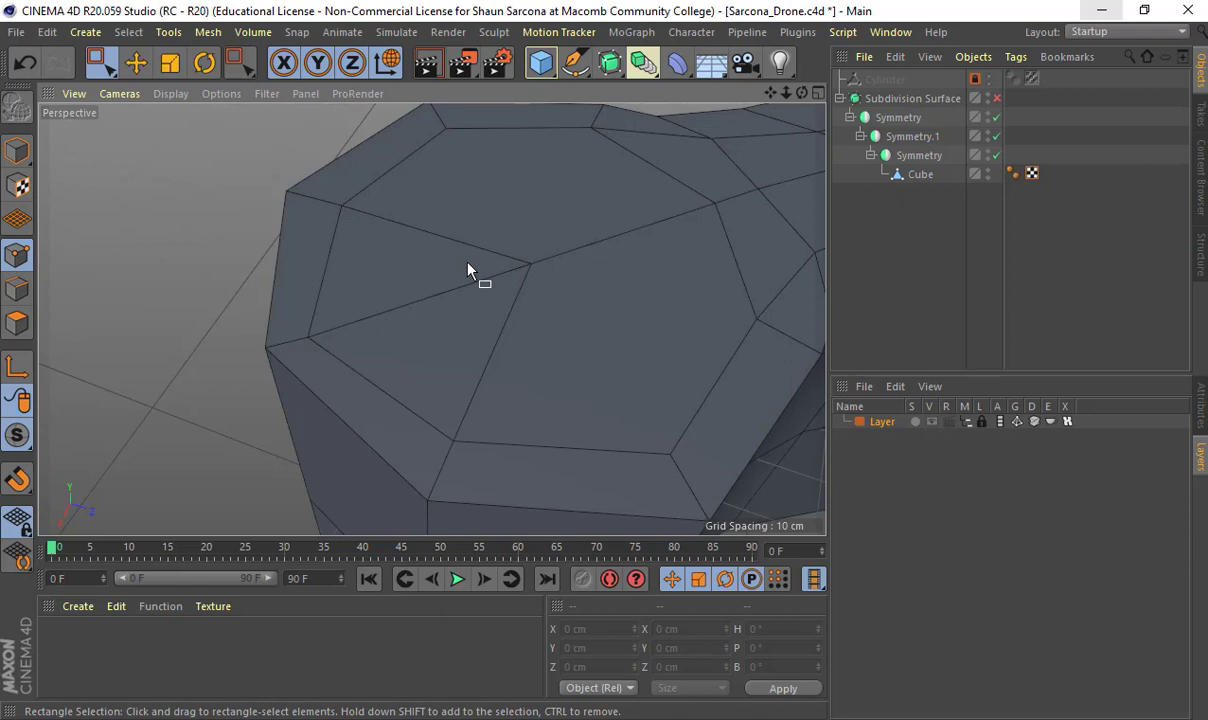
{"action": "scroll", "coordinate": [525, 283], "scroll_direction": "down", "scroll_amount": 6}
{"action": "left_click_drag", "start_coordinate": [440, 305], "coordinate": [395, 164], "text": "alt"}
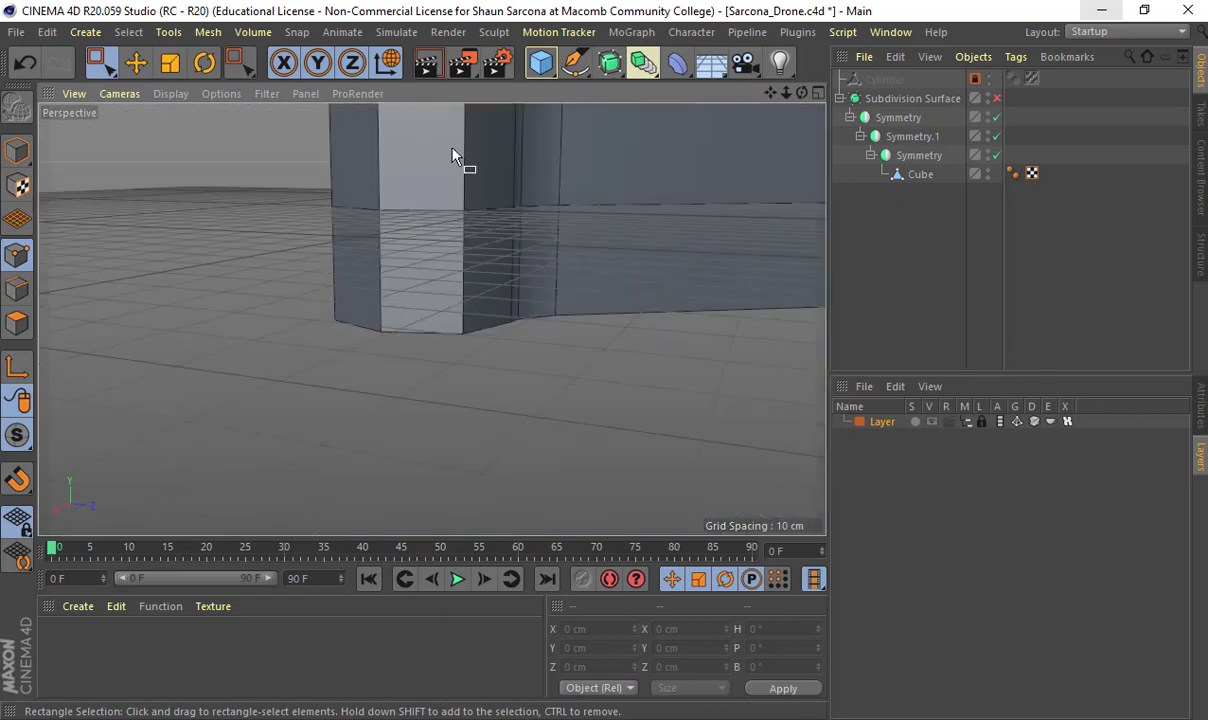
{"action": "left_click_drag", "start_coordinate": [448, 178], "coordinate": [410, 255], "text": "alt"}
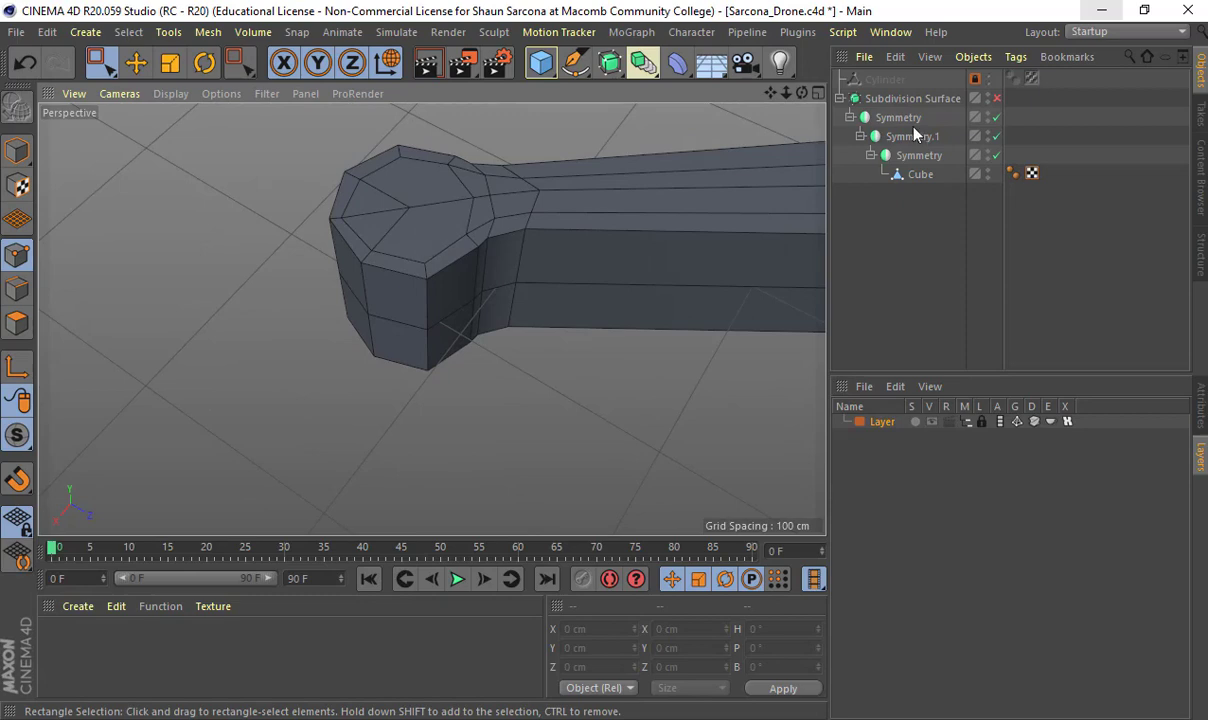
{"action": "left_click", "coordinate": [920, 174]}
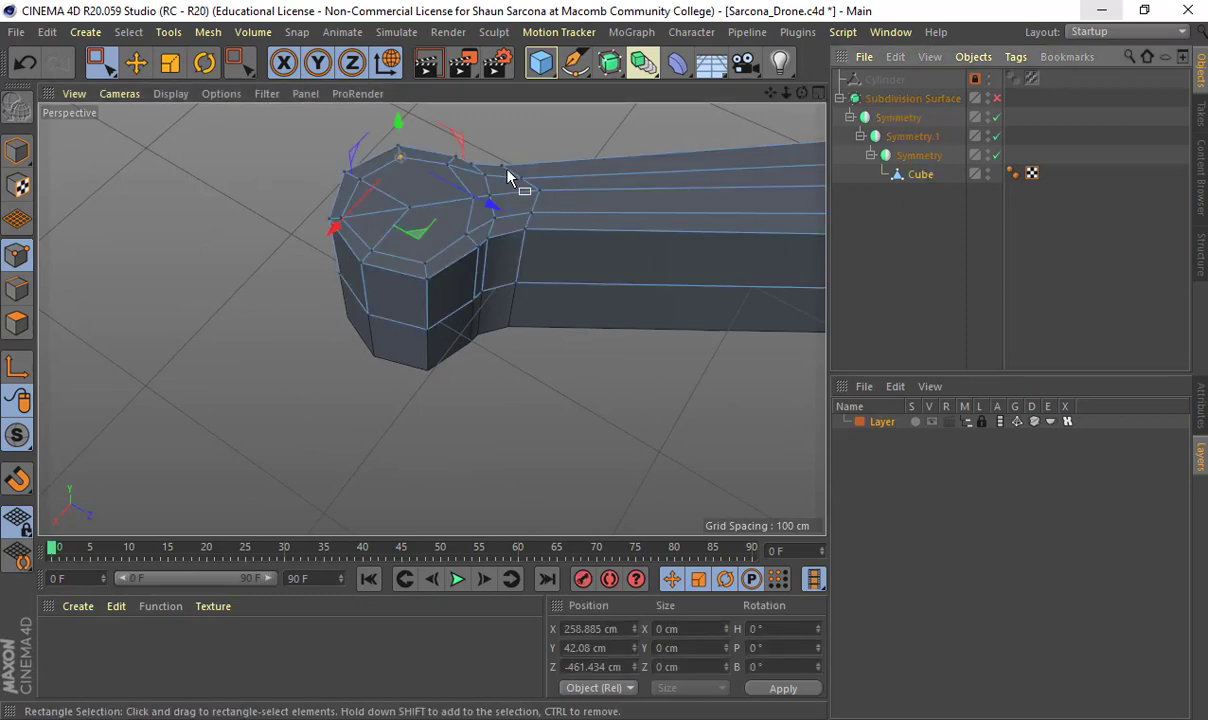
{"action": "left_click", "coordinate": [15, 333]}
{"action": "scroll", "coordinate": [329, 262], "scroll_direction": "up", "scroll_amount": 4}
{"action": "left_click_drag", "start_coordinate": [315, 291], "coordinate": [275, 340], "text": "alt"}
{"action": "left_click", "coordinate": [463, 226]}
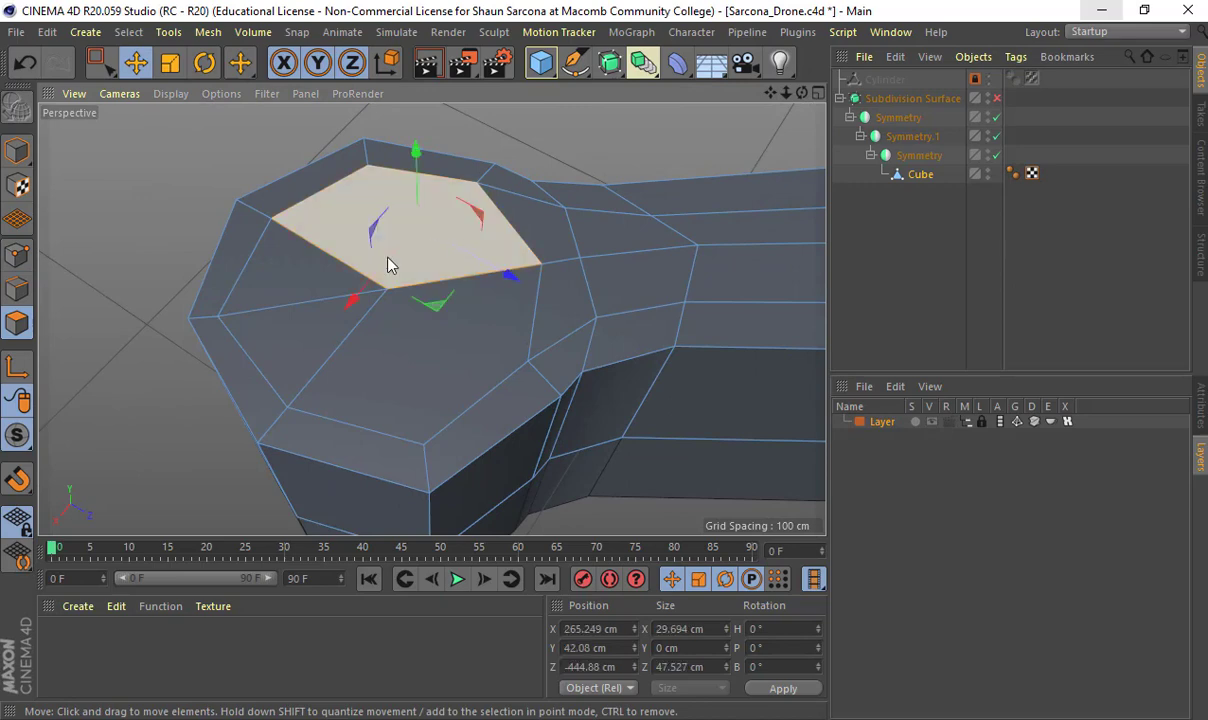
{"action": "left_click", "coordinate": [268, 262], "text": "shift"}
{"action": "left_click", "coordinate": [264, 334], "text": "shift"}
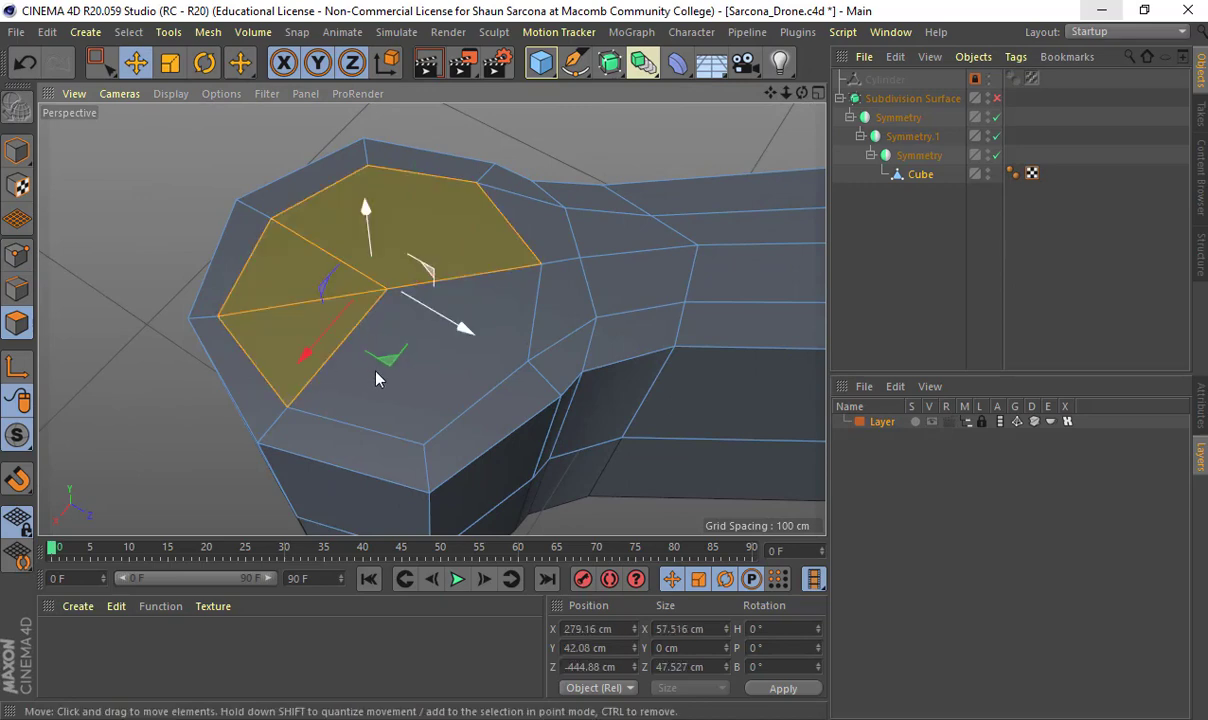
{"action": "left_click", "coordinate": [425, 385], "text": "shift"}
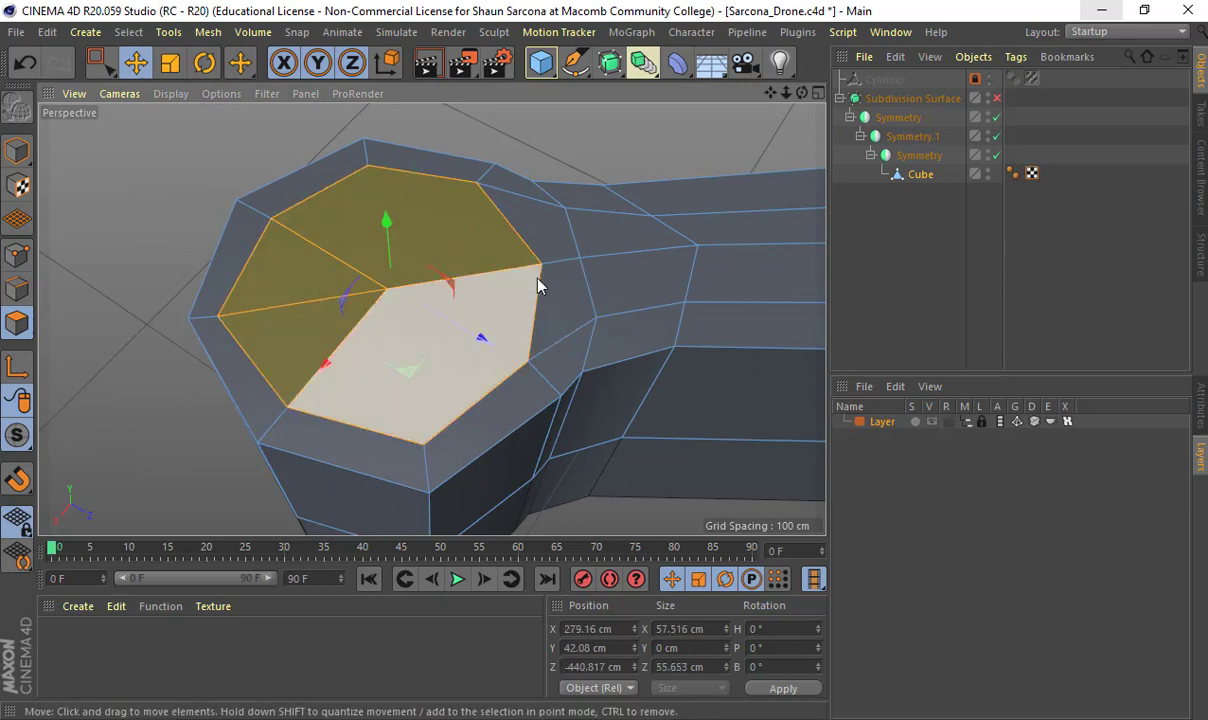
{"action": "key", "text": "d"}
{"action": "key", "text": "m"}
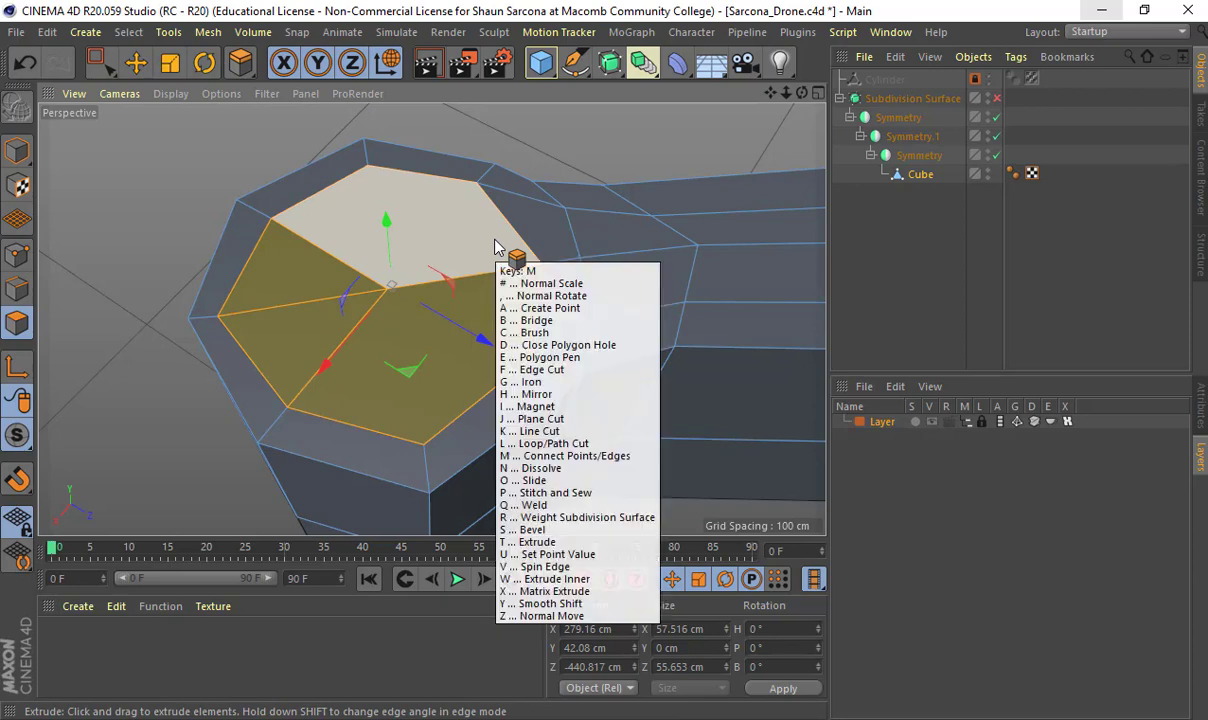
{"action": "key", "text": "w"}
{"action": "left_click_drag", "start_coordinate": [422, 228], "coordinate": [412, 228]}
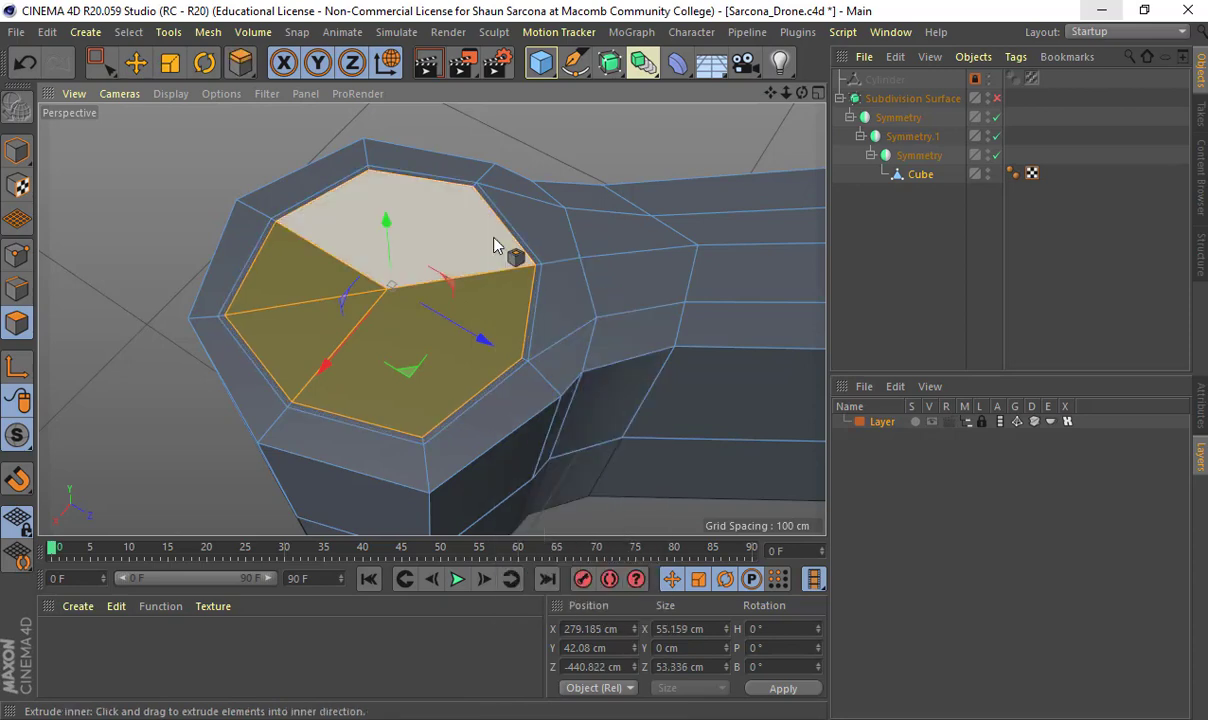
Step: Extrude the inset polygons about 22 cm down into the arm tip to form a recess
{"action": "key", "text": "m"}
{"action": "key", "text": "t"}
{"action": "left_click_drag", "start_coordinate": [499, 248], "coordinate": [426, 250]}
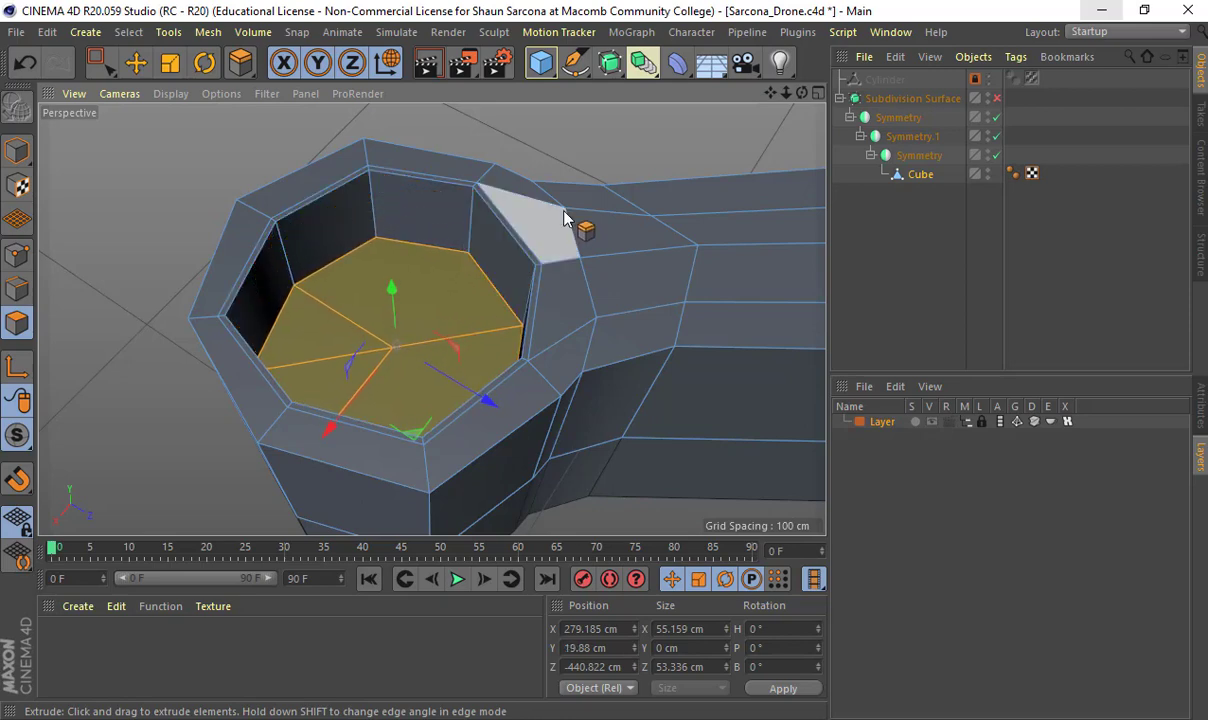
Step: Select the top polygon nearest the centre of the drone body and turn on Subdivision Surface smoothing
{"action": "left_click_drag", "start_coordinate": [565, 218], "coordinate": [413, 235], "text": "alt"}
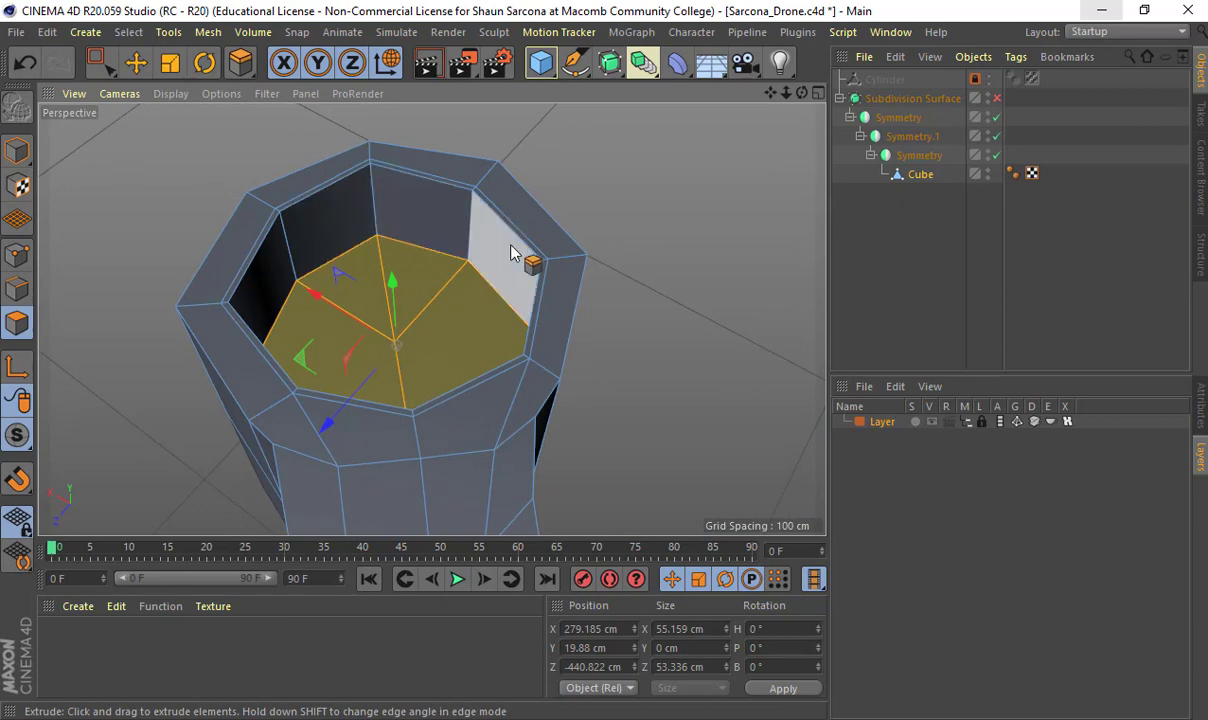
{"action": "left_click_drag", "start_coordinate": [511, 252], "coordinate": [321, 240], "text": "alt"}
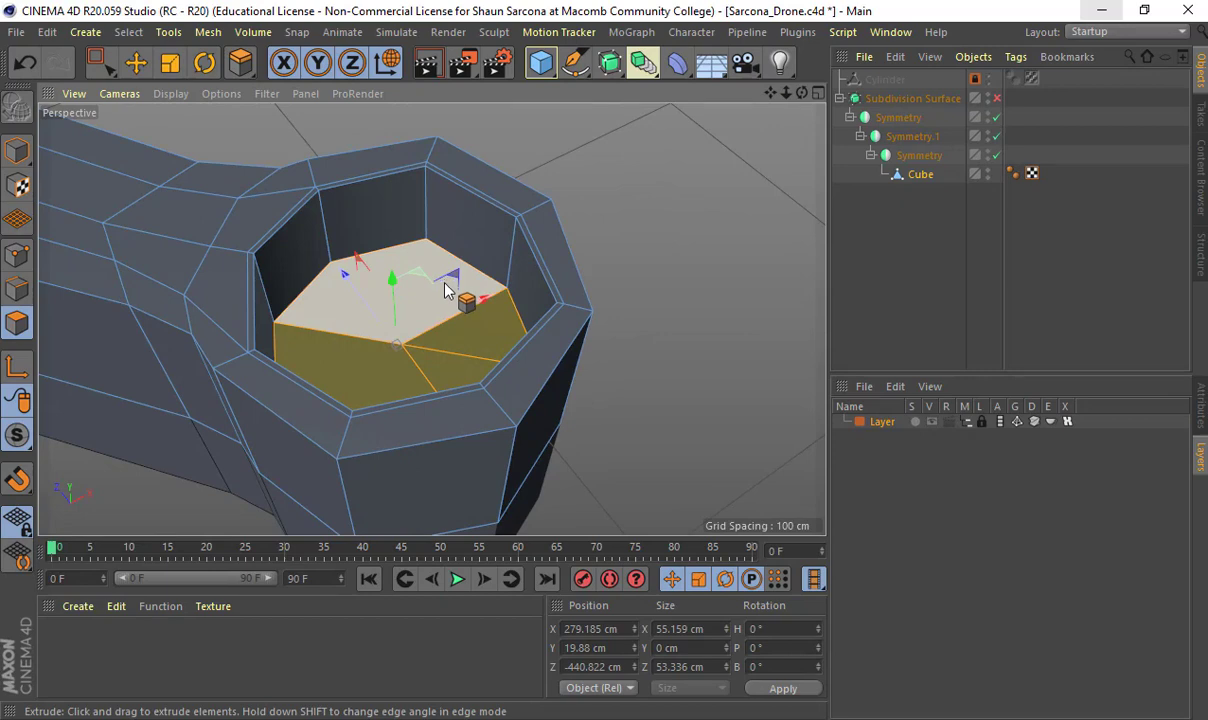
{"action": "scroll", "coordinate": [367, 357], "scroll_direction": "down", "scroll_amount": 5}
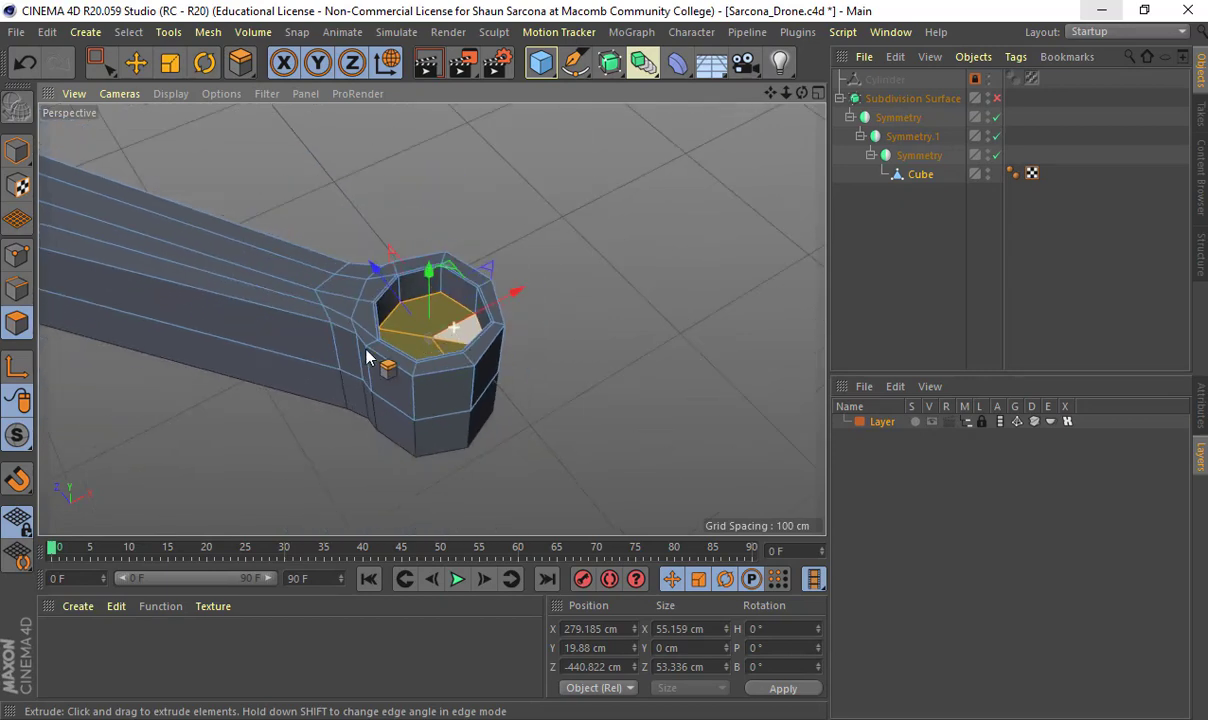
{"action": "middle_click_drag", "start_coordinate": [347, 354], "coordinate": [603, 396], "text": "alt"}
{"action": "right_click_drag", "start_coordinate": [603, 396], "coordinate": [410, 362], "text": "alt"}
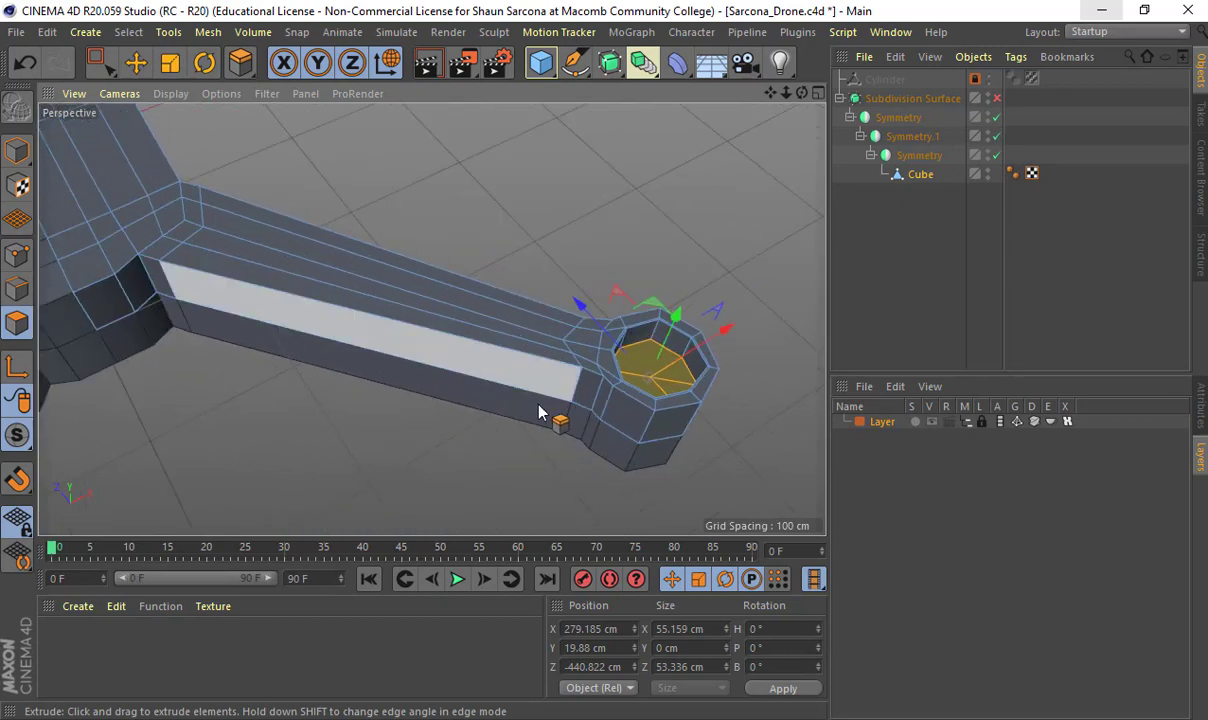
{"action": "left_click_drag", "start_coordinate": [538, 411], "coordinate": [381, 283], "text": "alt"}
{"action": "key", "text": "e"}
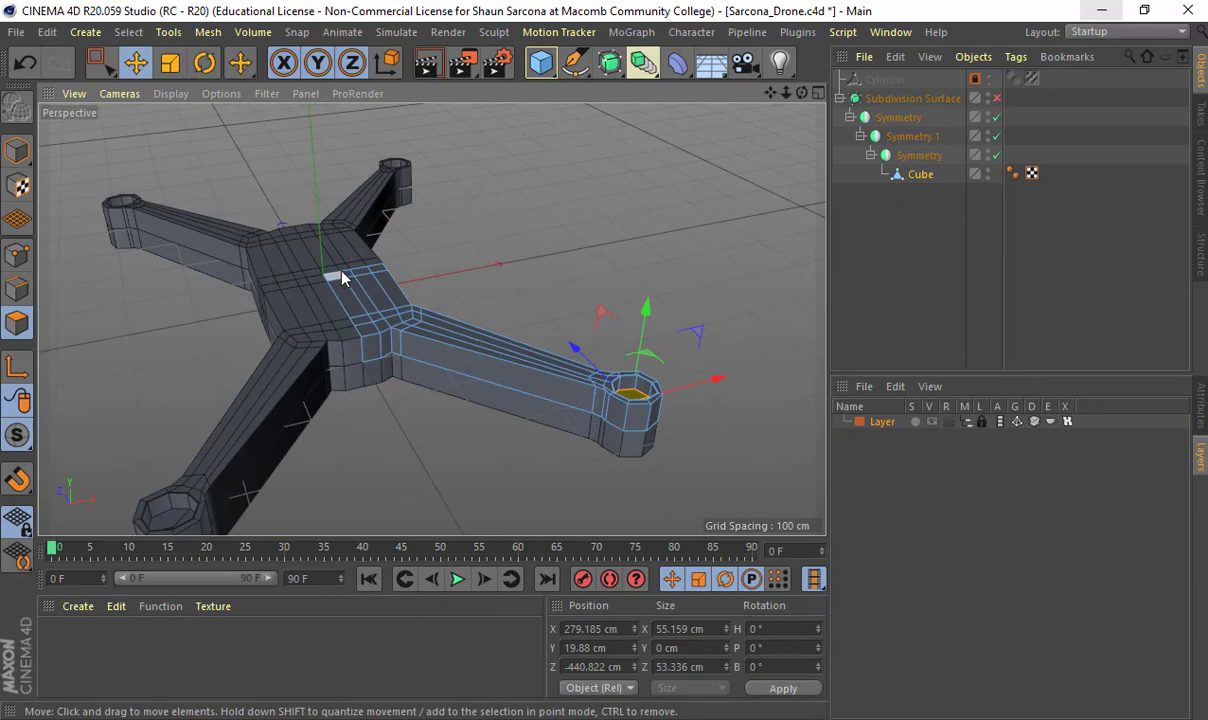
{"action": "left_click", "coordinate": [342, 278]}
{"action": "scroll", "coordinate": [330, 260], "scroll_direction": "up", "scroll_amount": 5}
{"action": "key", "text": "q"}
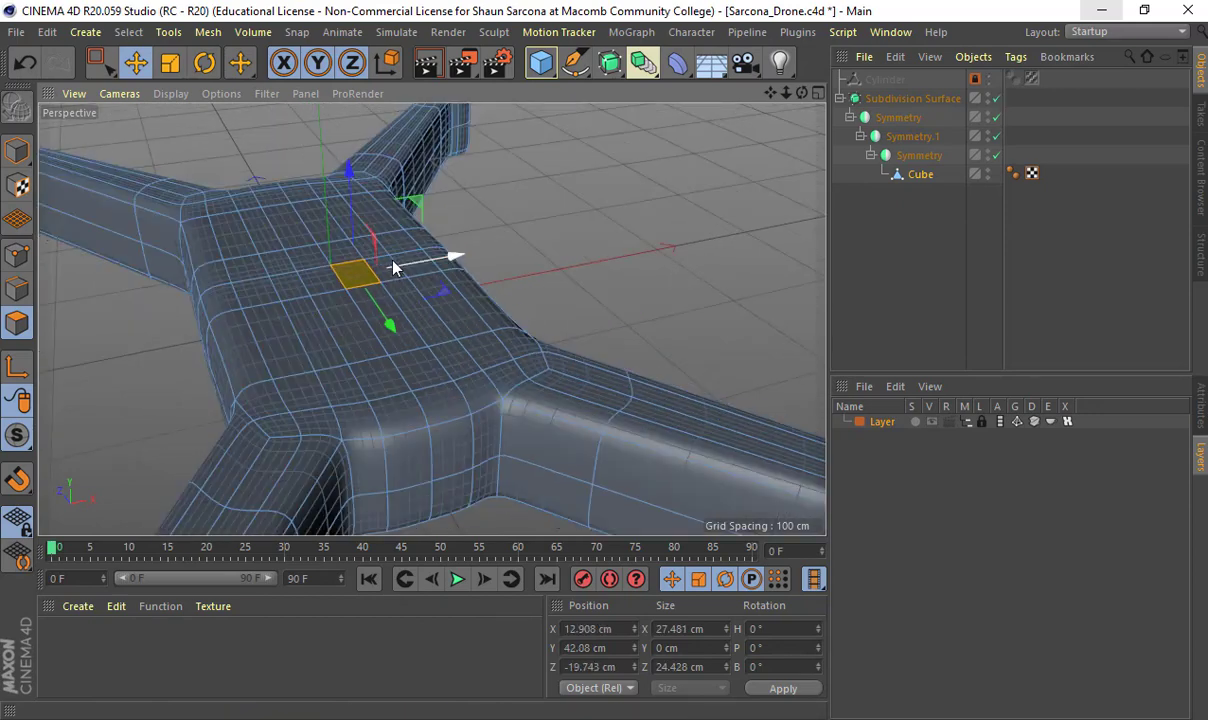
Step: Turn off Subdivision Surface smoothing and select all the top polygons on the editable quarter of the drone body
{"action": "key", "text": "q"}
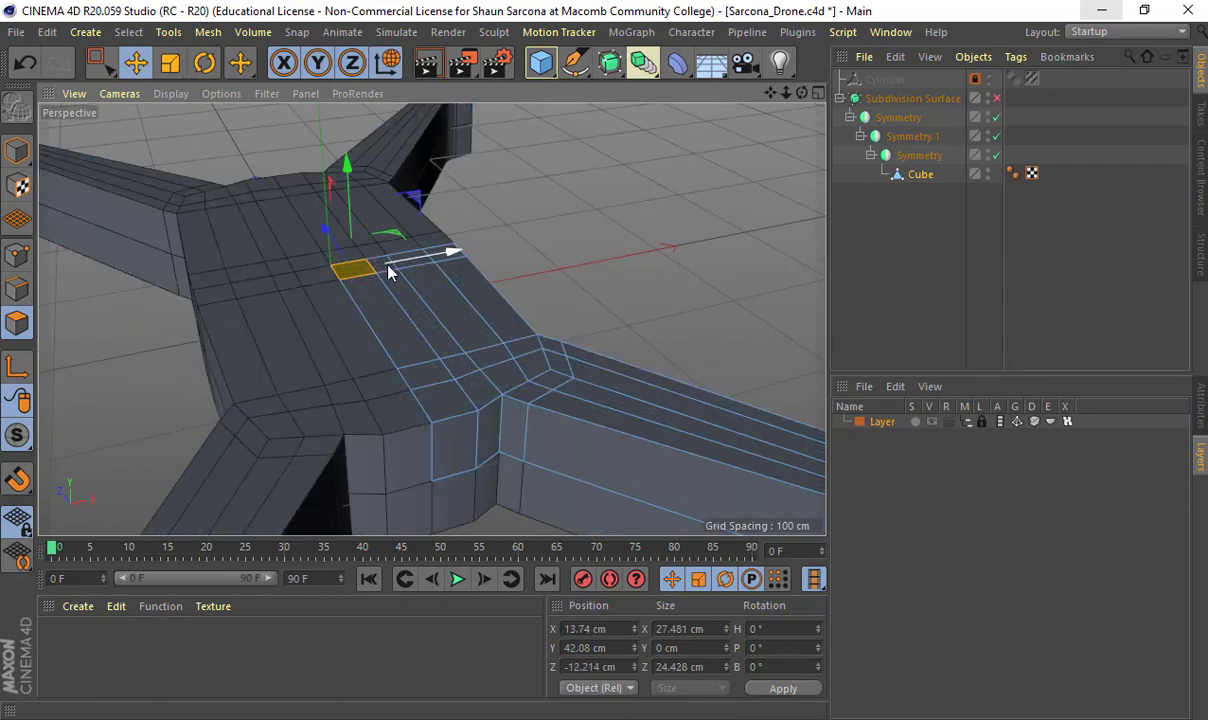
{"action": "left_click_drag", "start_coordinate": [385, 264], "coordinate": [458, 259]}
{"action": "left_click", "coordinate": [412, 264], "text": "shift"}
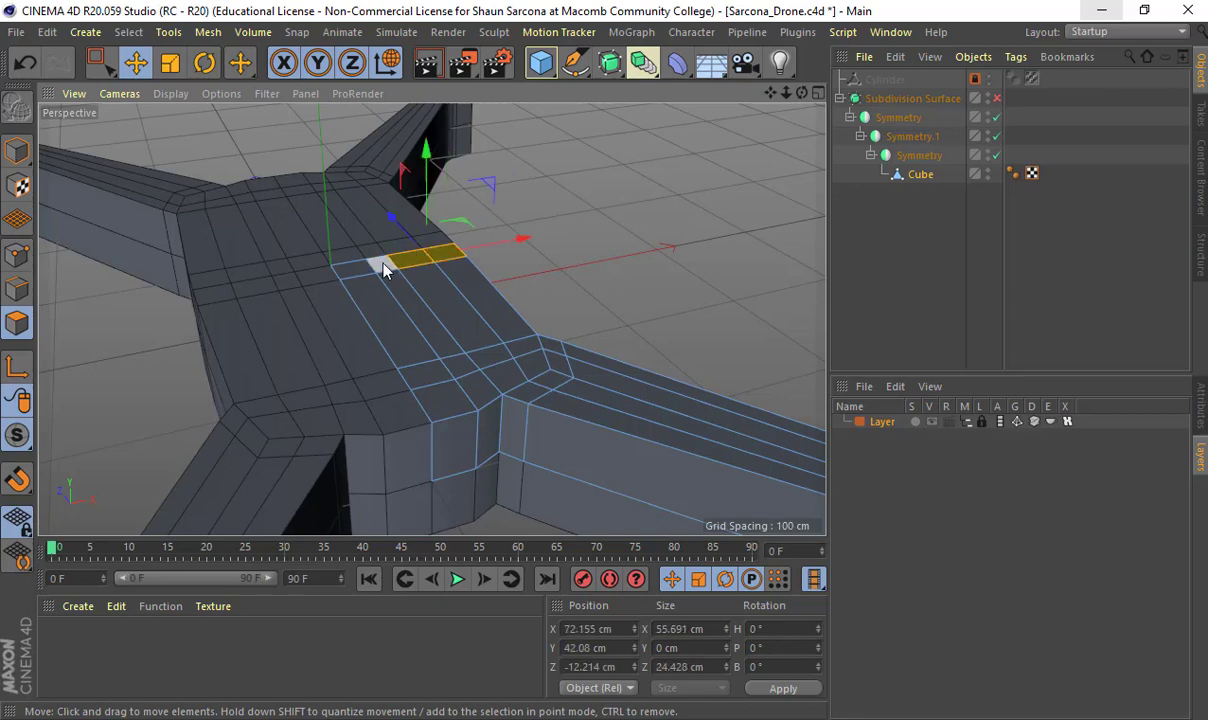
{"action": "left_click", "coordinate": [381, 265], "text": "shift"}
{"action": "left_click", "coordinate": [356, 268], "text": "shift"}
{"action": "left_click", "coordinate": [464, 288], "text": "shift"}
{"action": "left_click", "coordinate": [437, 301], "text": "shift"}
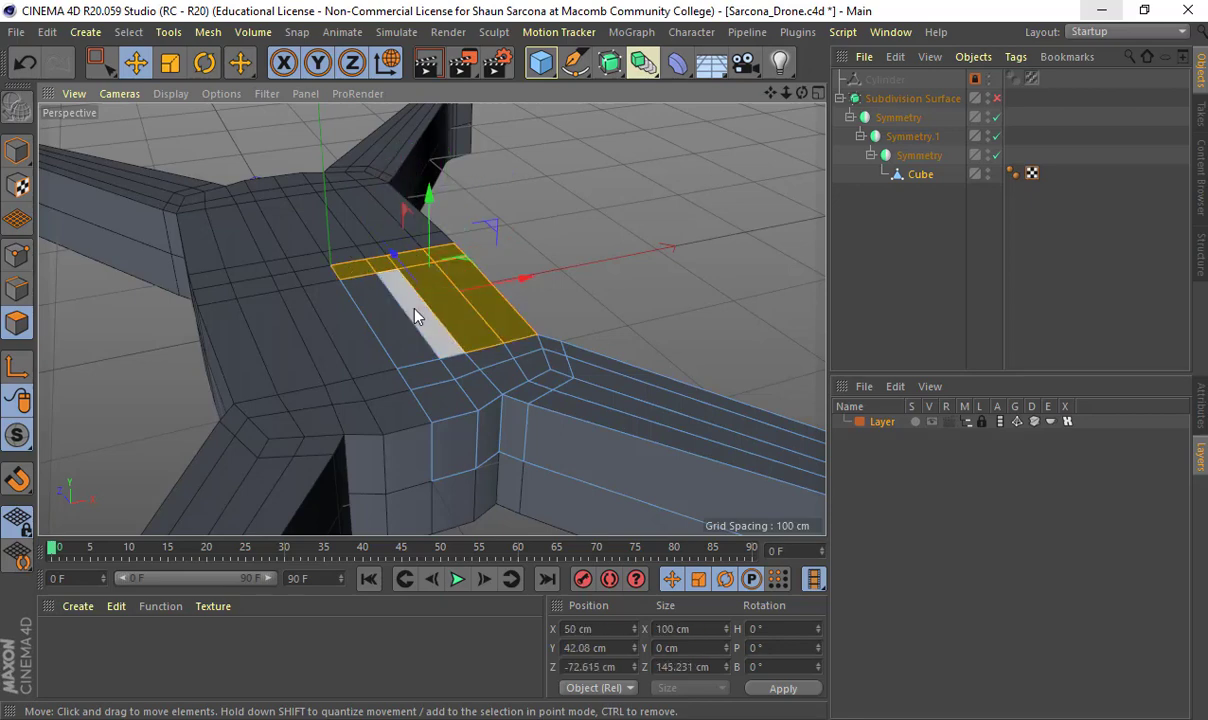
{"action": "left_click", "coordinate": [378, 305], "text": "shift"}
{"action": "left_click", "coordinate": [531, 366], "text": "shift"}
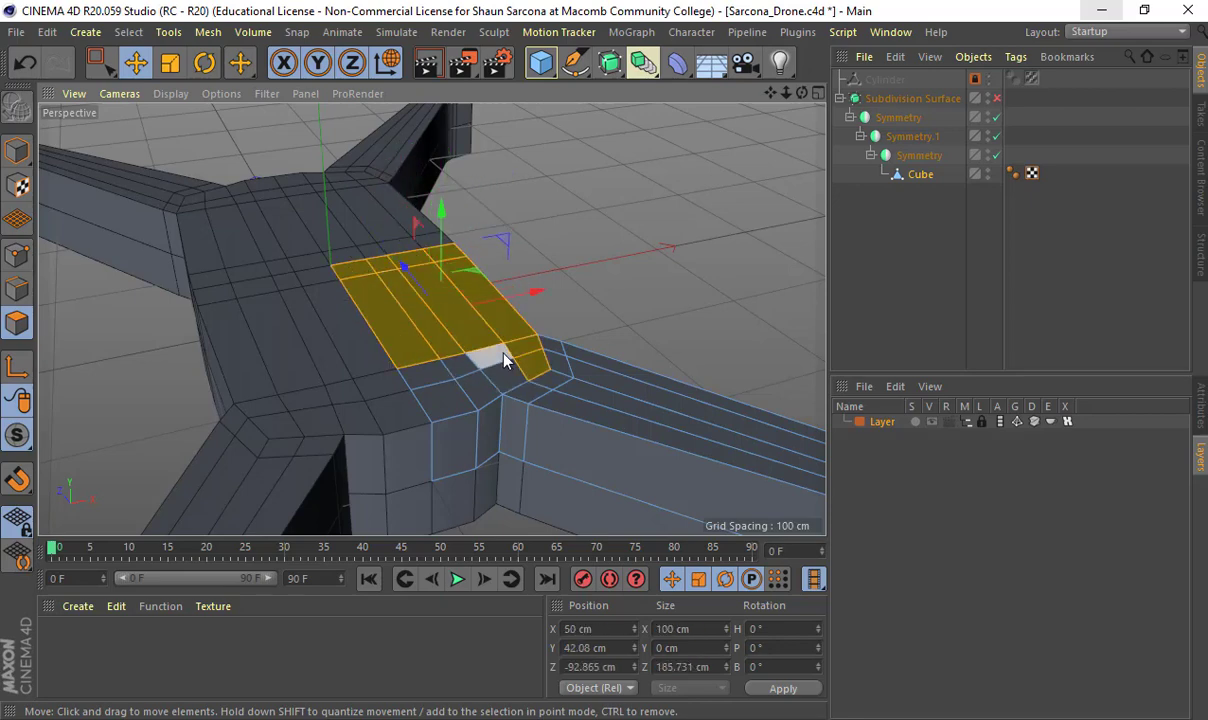
{"action": "left_click", "coordinate": [499, 372], "text": "shift"}
{"action": "left_click", "coordinate": [468, 378], "text": "shift"}
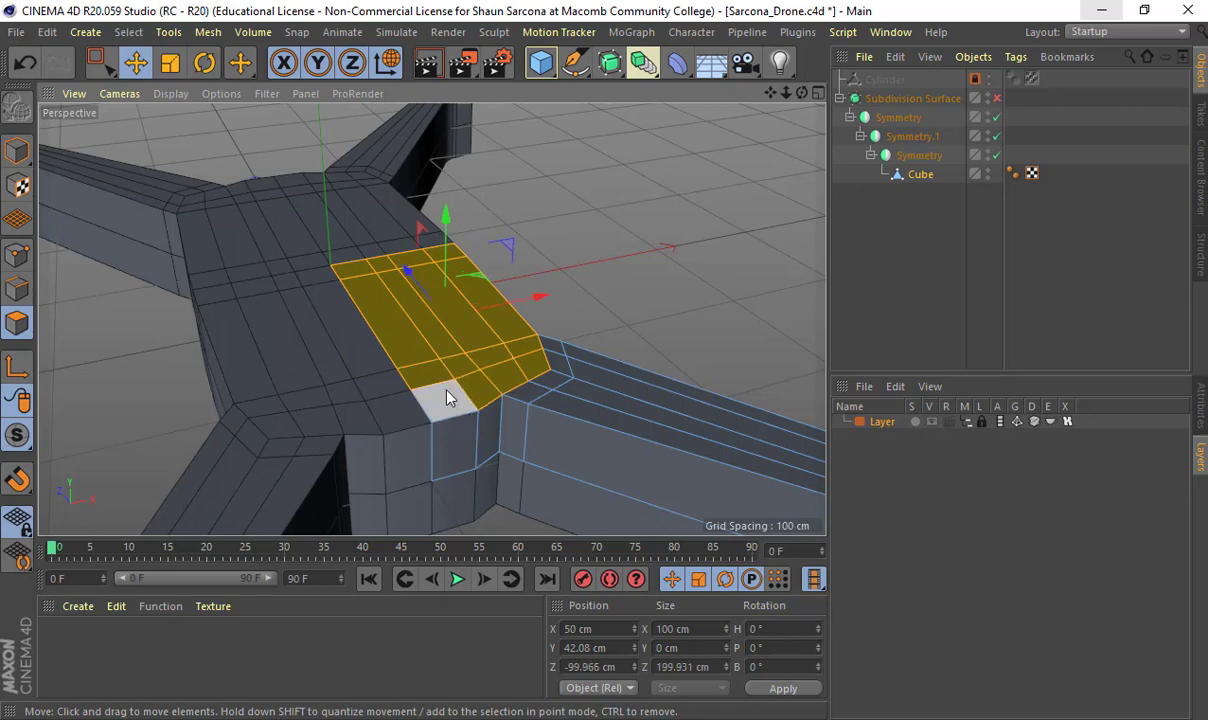
Step: Extrude the selected top polygons of the body about 30.5 cm upward to raise its centre section
{"action": "left_click_drag", "start_coordinate": [447, 398], "coordinate": [463, 304], "text": "alt"}
{"action": "key", "text": "d"}
{"action": "left_click_drag", "start_coordinate": [365, 288], "coordinate": [488, 318], "text": "alt"}
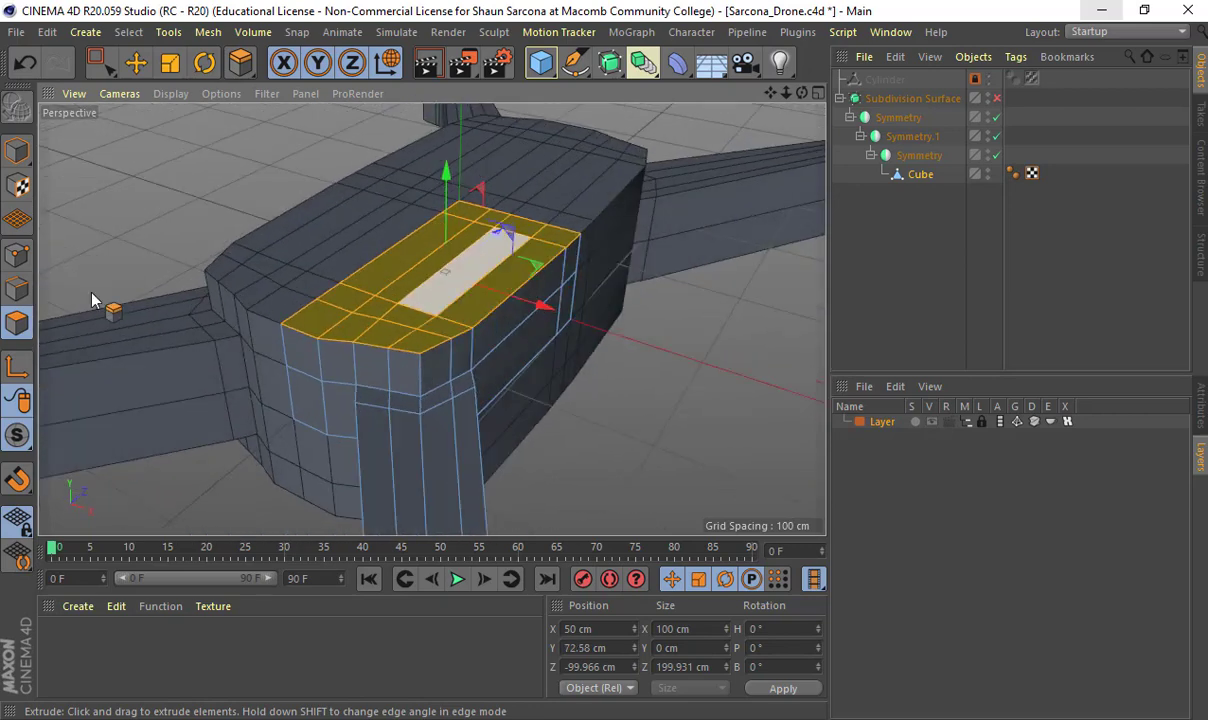
Step: Select the four top edges along the raised block's short end and move them about 11 cm inward along Z
{"action": "left_click", "coordinate": [22, 289]}
{"action": "key", "text": "e"}
{"action": "left_click", "coordinate": [310, 337]}
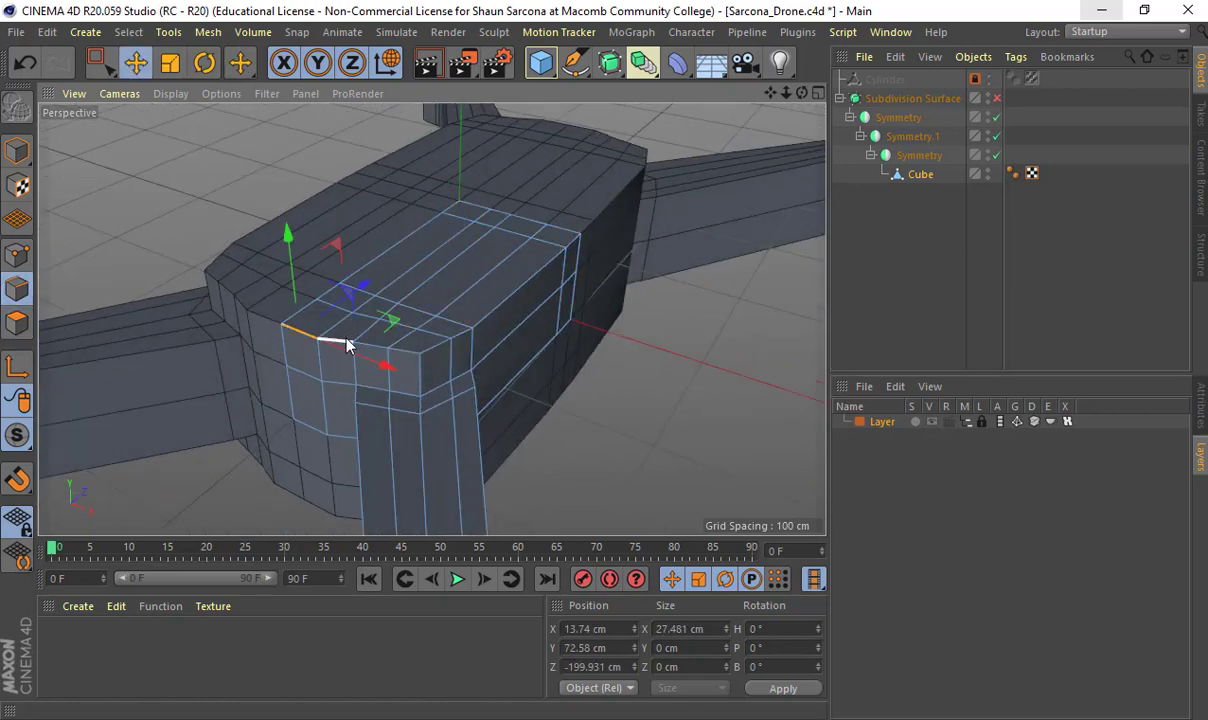
{"action": "left_click", "coordinate": [346, 344], "text": "shift"}
{"action": "left_click", "coordinate": [377, 346], "text": "shift"}
{"action": "left_click", "coordinate": [415, 355], "text": "shift"}
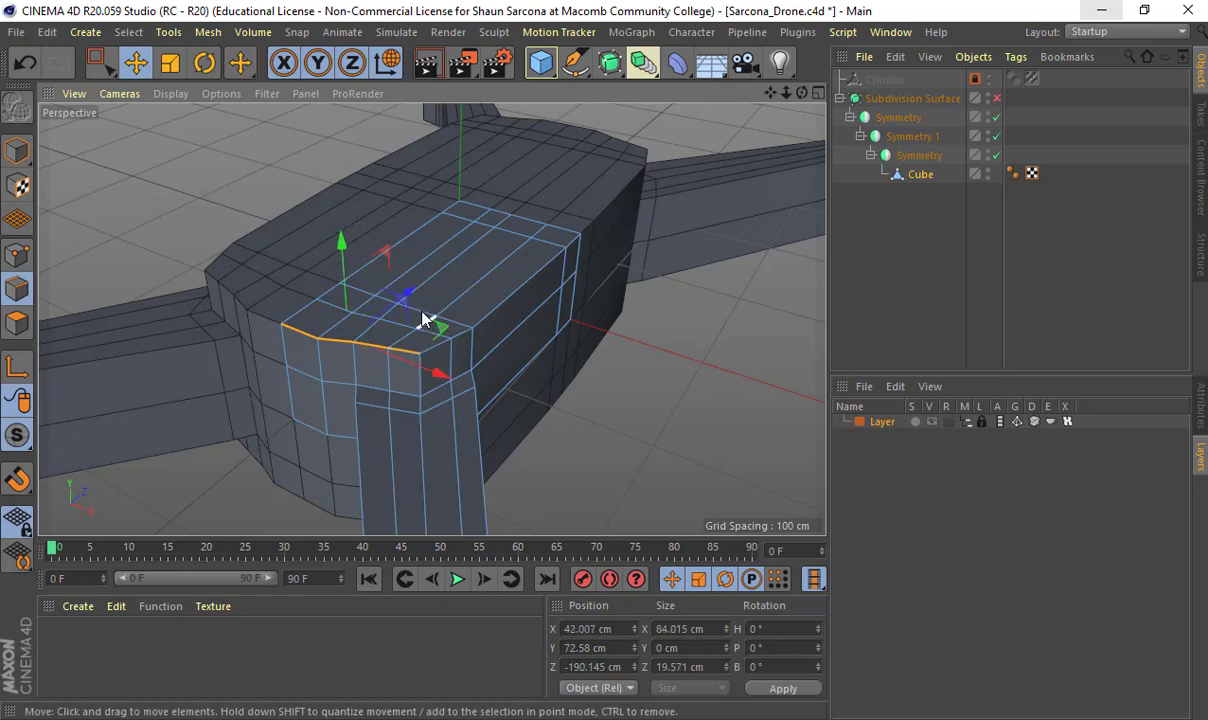
{"action": "mouse_move", "coordinate": [415, 299]}
{"action": "left_mouse_down"}
{"action": "mouse_move", "coordinate": [419, 287]}
{"action": "mouse_move", "coordinate": [426, 302]}
{"action": "left_mouse_up"}
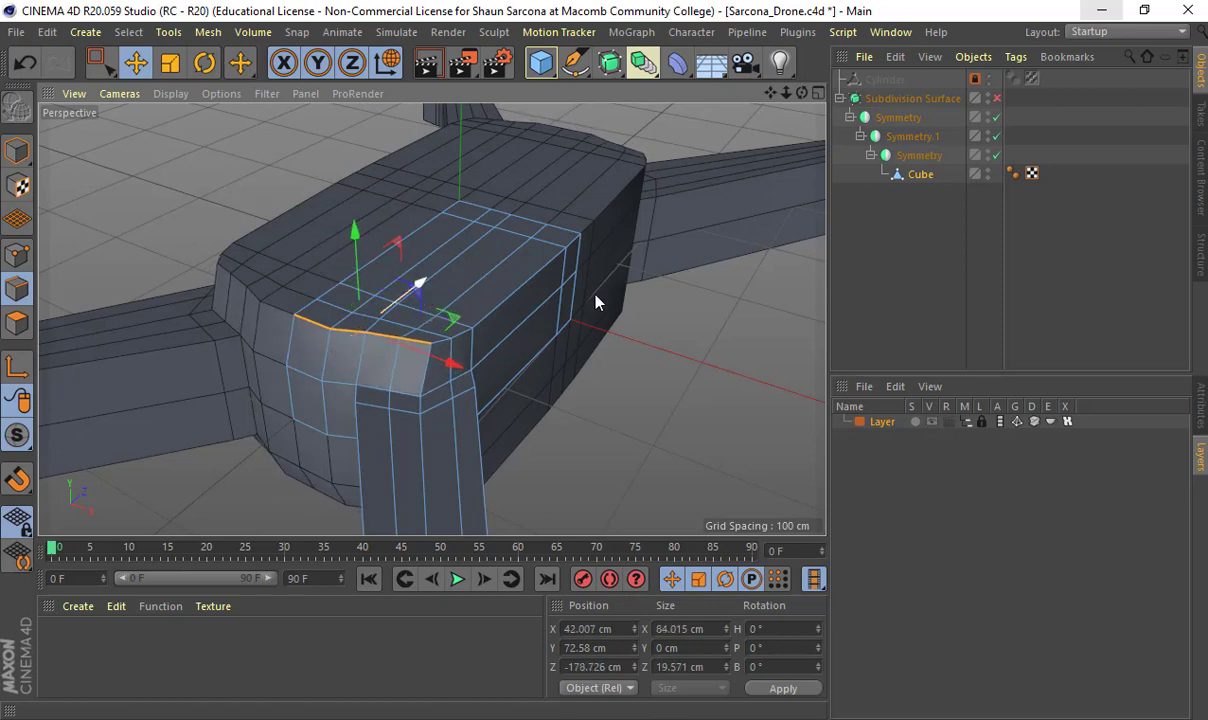
Step: Select the raised block's top edges along the long side and around the corner, and move them about 10 cm inward along X
{"action": "left_click", "coordinate": [573, 242]}
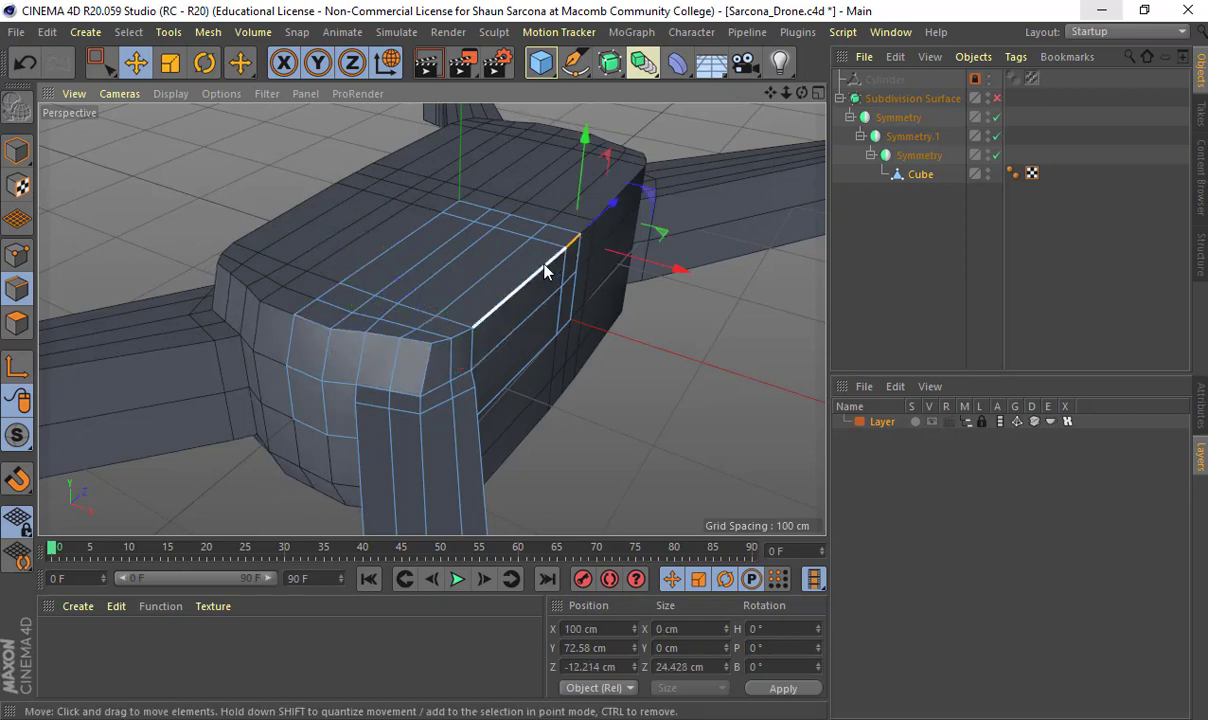
{"action": "left_click", "coordinate": [528, 280], "text": "shift"}
{"action": "left_click", "coordinate": [460, 335], "text": "shift"}
{"action": "left_click", "coordinate": [446, 345], "text": "shift"}
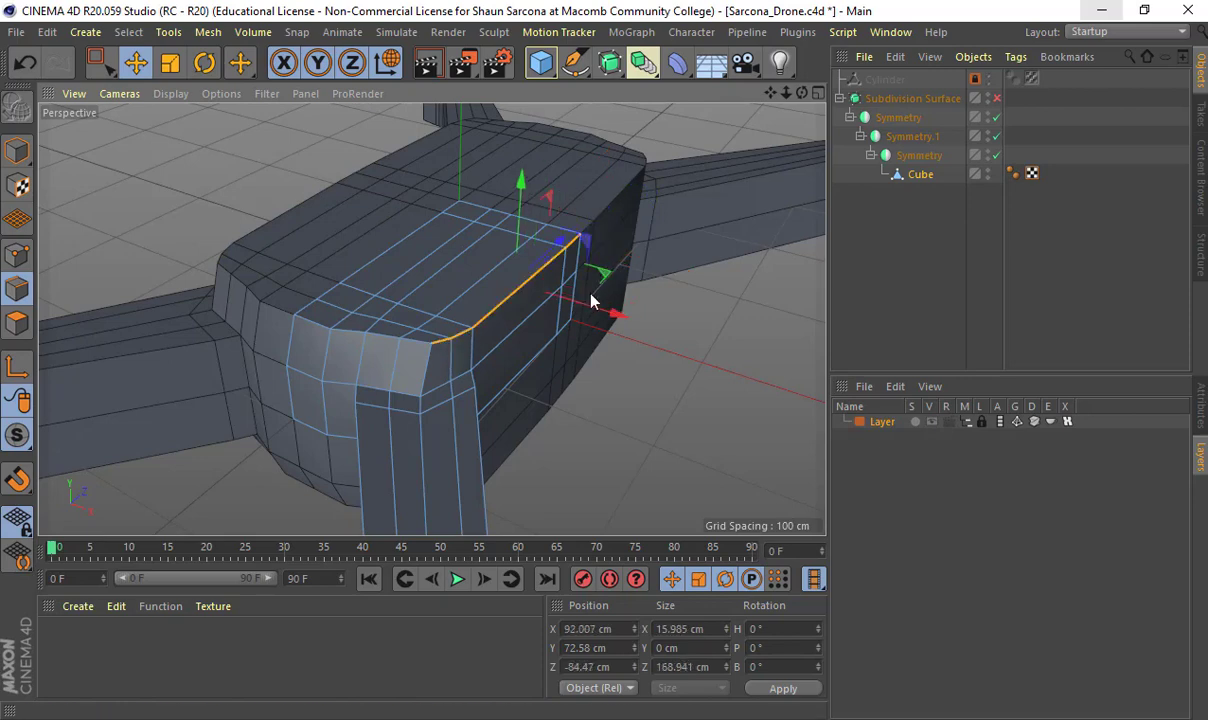
{"action": "left_click_drag", "start_coordinate": [588, 310], "coordinate": [560, 318]}
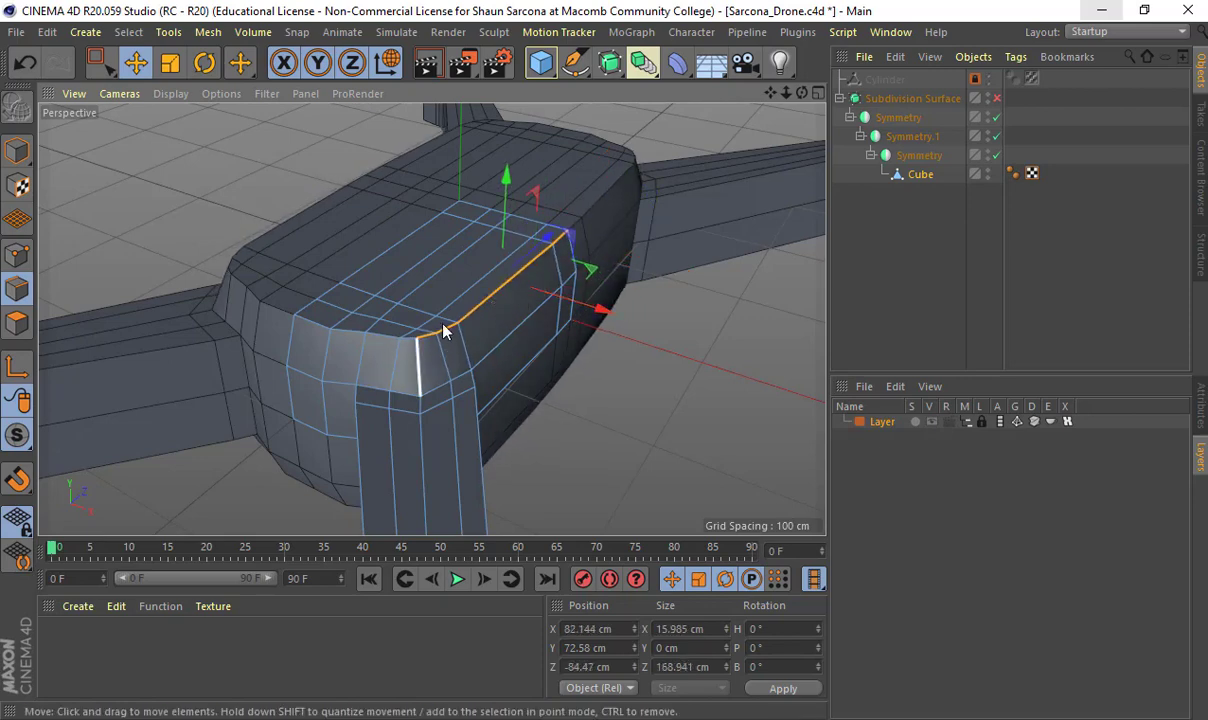
Step: Compare the raised block's corner with Subdivision Surface smoothing on and off
{"action": "right_click_drag", "start_coordinate": [437, 335], "coordinate": [480, 320], "text": "alt"}
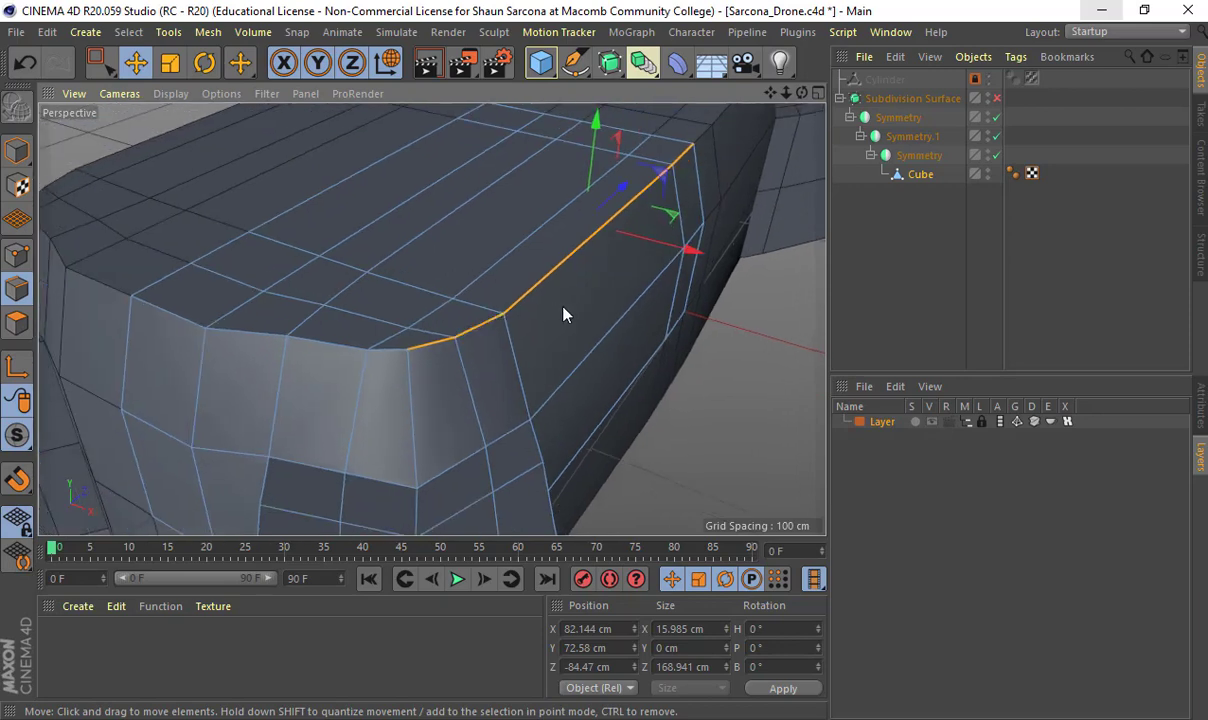
{"action": "left_click_drag", "start_coordinate": [564, 309], "coordinate": [590, 308], "text": "alt"}
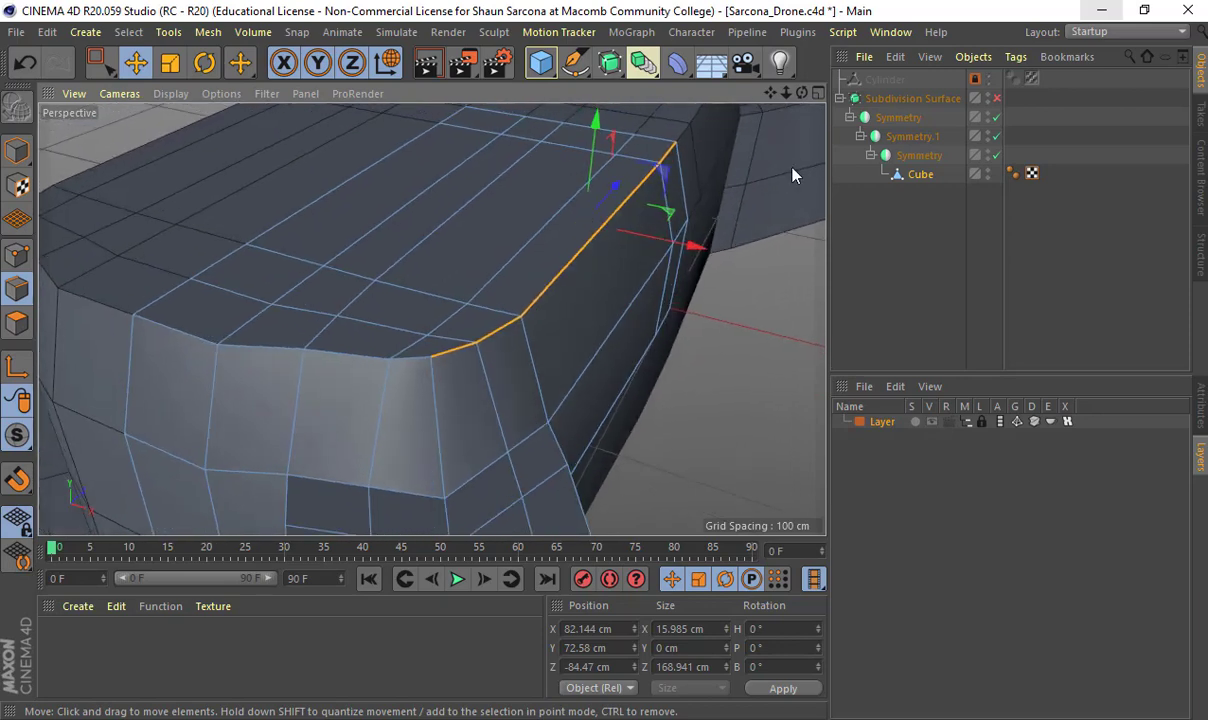
{"action": "left_click", "coordinate": [997, 99]}
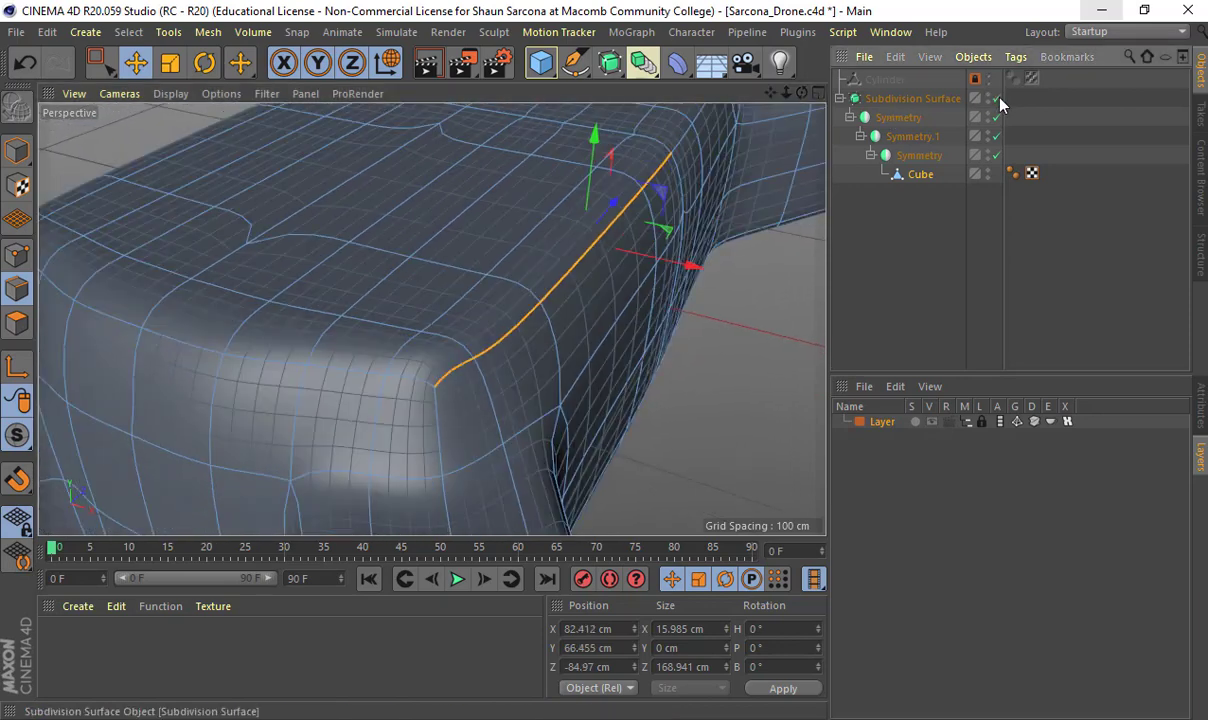
{"action": "left_click", "coordinate": [908, 207]}
{"action": "left_click_drag", "start_coordinate": [750, 217], "coordinate": [735, 238], "text": "alt"}
{"action": "left_click", "coordinate": [918, 174]}
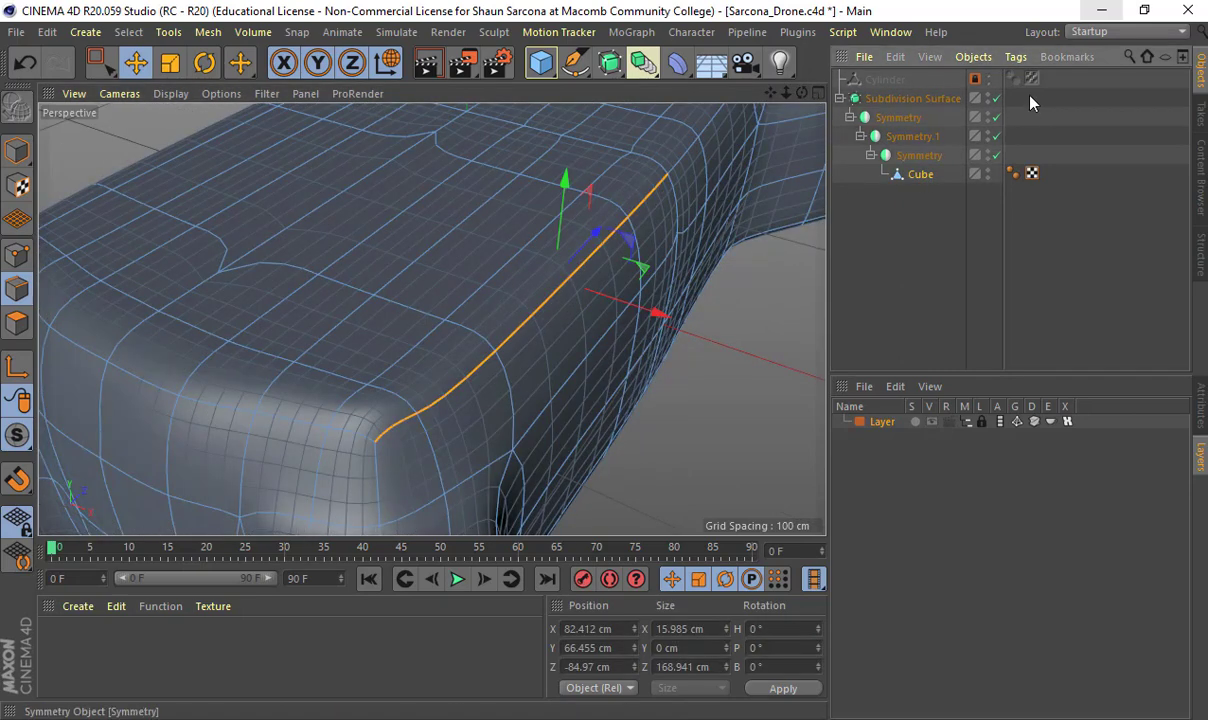
{"action": "left_click", "coordinate": [997, 99]}
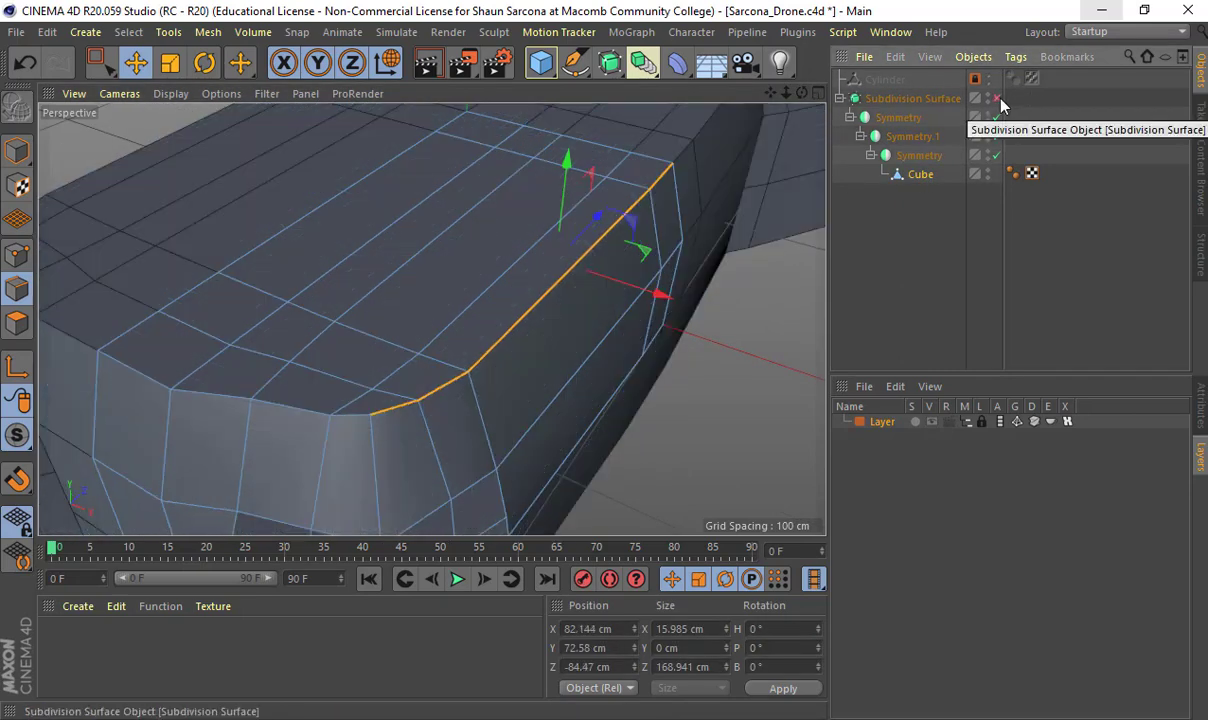
{"action": "left_click", "coordinate": [997, 99]}
{"action": "left_click", "coordinate": [997, 99]}
{"action": "left_click", "coordinate": [997, 99]}
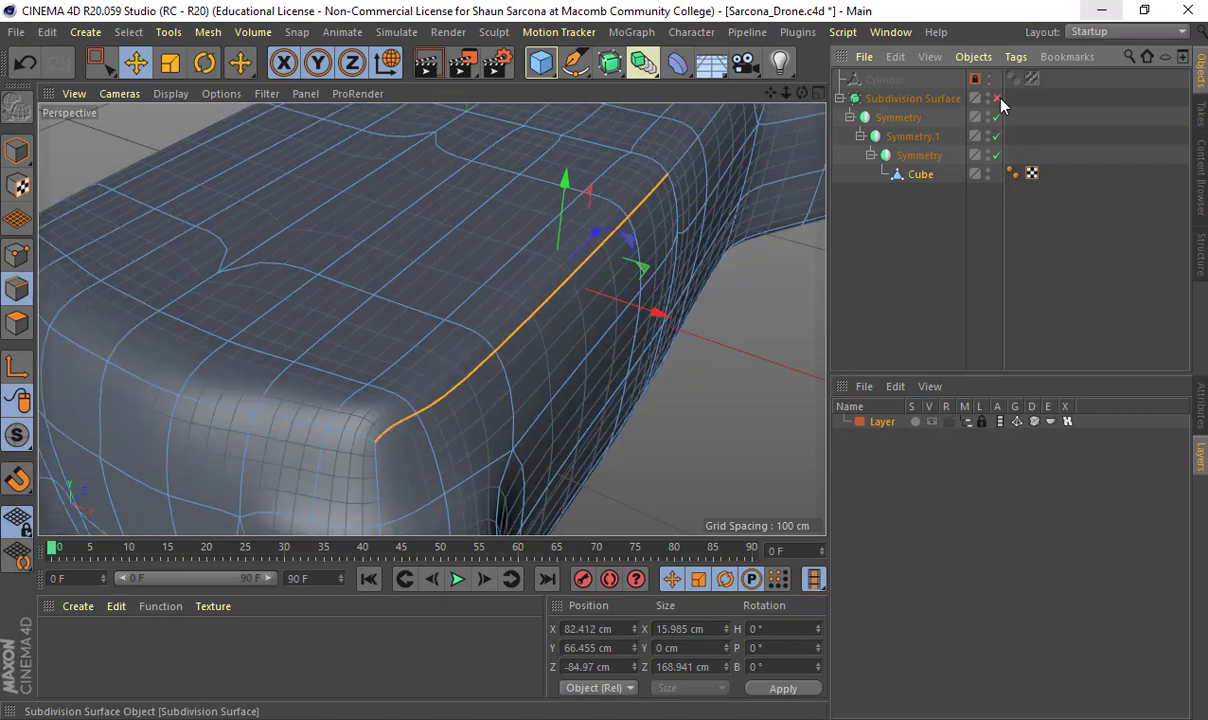
{"action": "left_click", "coordinate": [997, 99]}
Step: Try moving the selected side edges about 21 cm inward along X and 6 cm upward, and undo the moves
{"action": "left_click_drag", "start_coordinate": [659, 315], "coordinate": [629, 300]}
{"action": "left_click_drag", "start_coordinate": [537, 231], "coordinate": [539, 219]}
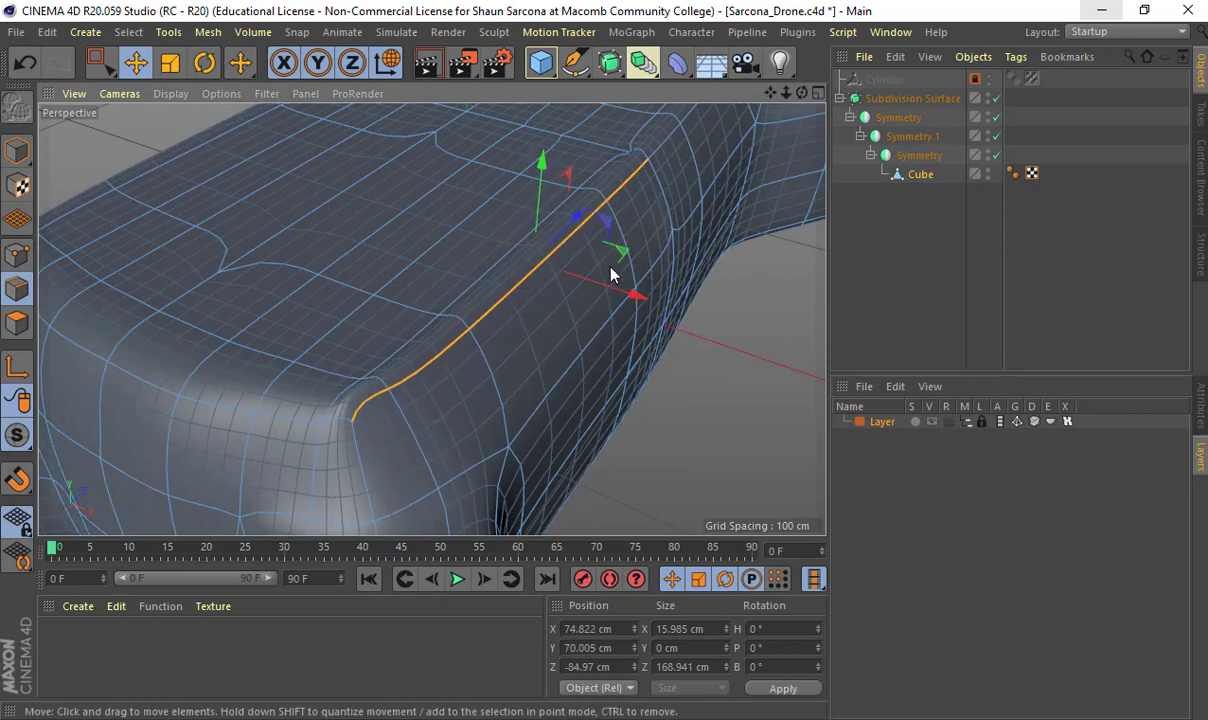
{"action": "left_click_drag", "start_coordinate": [622, 287], "coordinate": [580, 282]}
{"action": "left_click", "coordinate": [997, 98]}
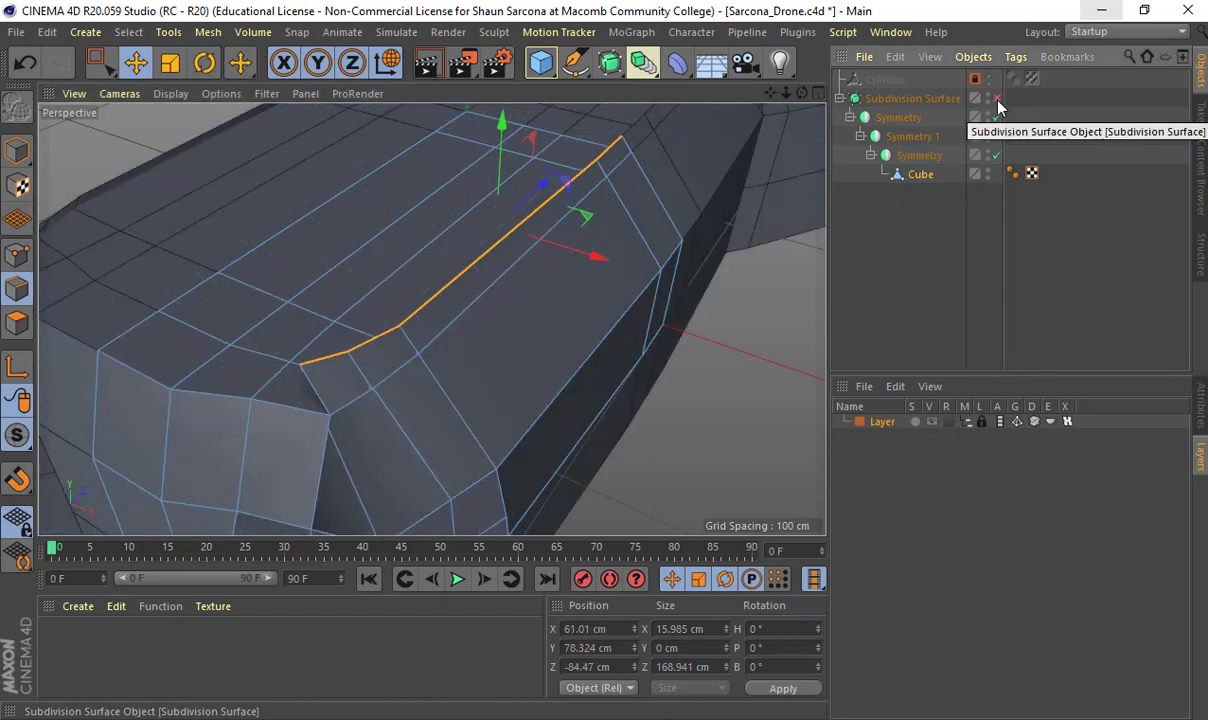
{"action": "key", "text": "ctrl+z"}
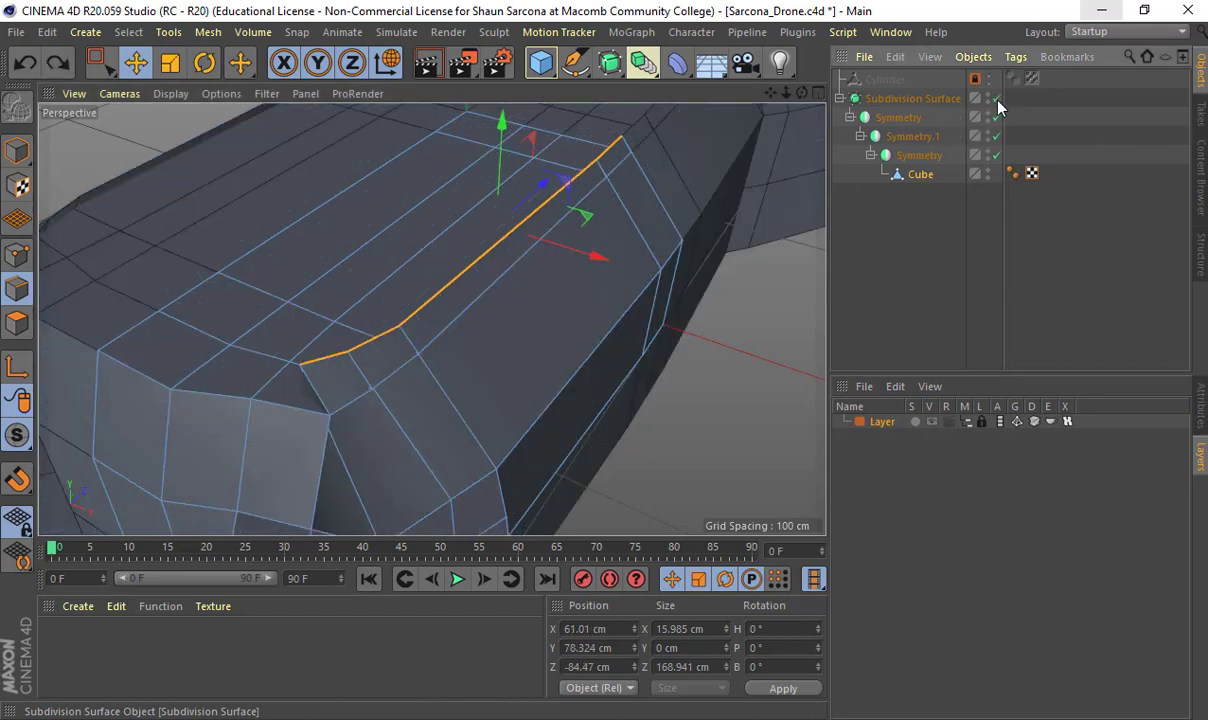
{"action": "key", "text": "ctrl+z"}
{"action": "key", "text": "ctrl+z"}
{"action": "key", "text": "ctrl+z"}
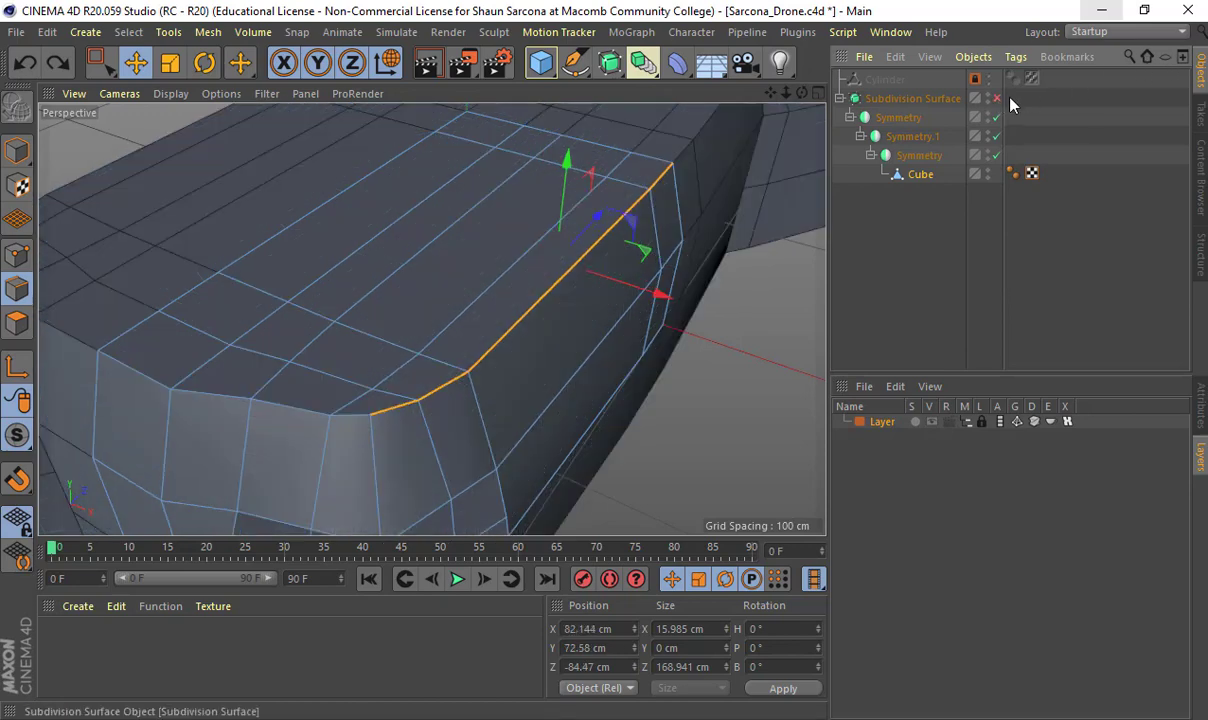
Step: Add the neighbouring parallel row of top edges to the selection and move both rows about 8 cm inward along X
{"action": "left_click_drag", "start_coordinate": [686, 290], "coordinate": [560, 335], "text": "alt"}
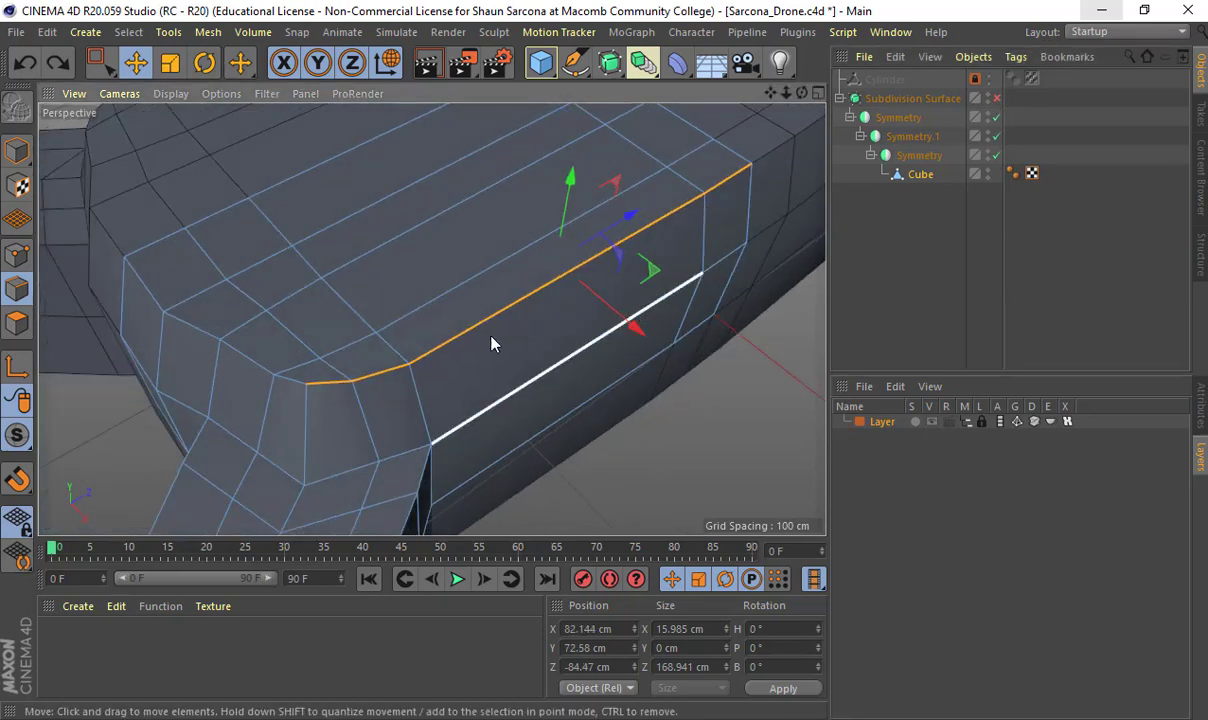
{"action": "left_click", "coordinate": [332, 354], "text": "shift"}
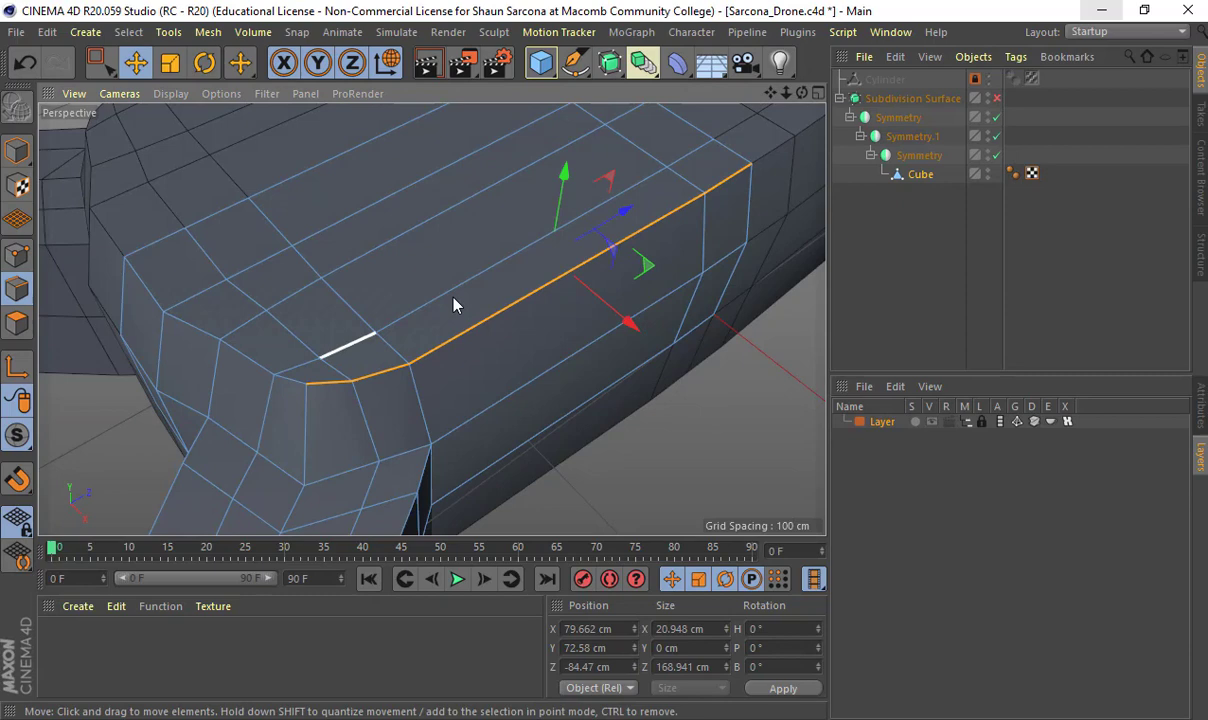
{"action": "left_click", "coordinate": [662, 168], "text": "shift"}
{"action": "left_click_drag", "start_coordinate": [613, 309], "coordinate": [593, 303]}
{"action": "key", "text": "ctrl+z"}
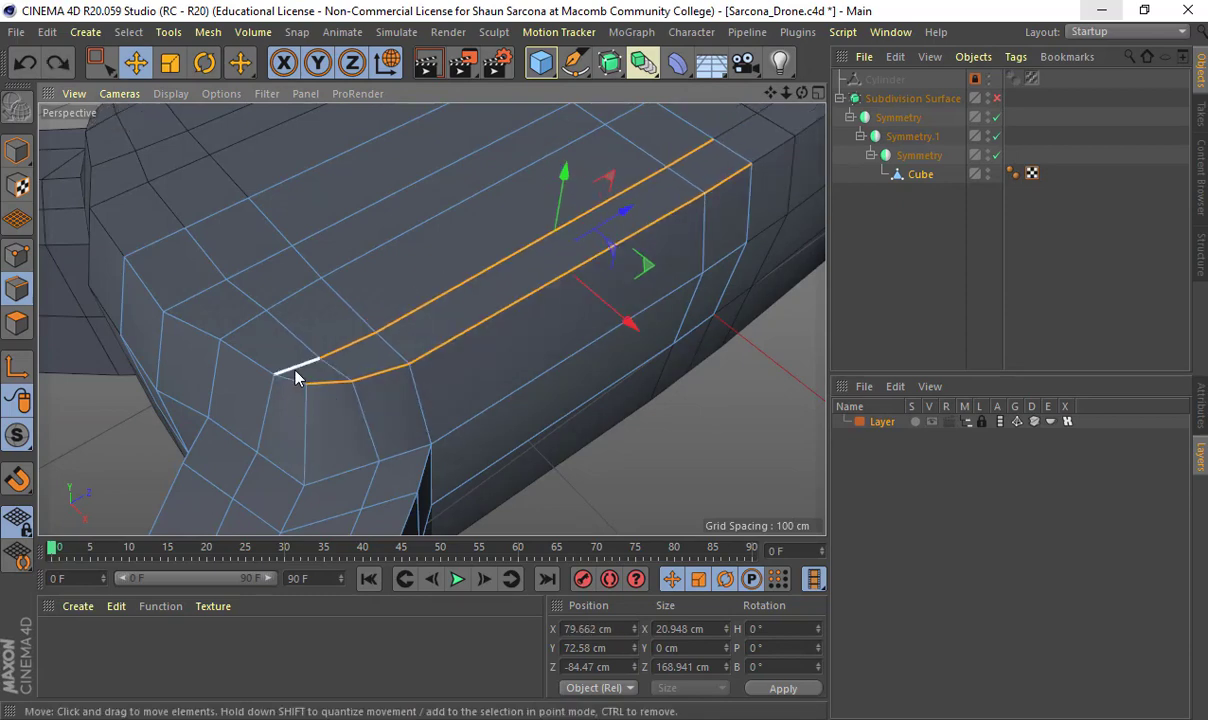
{"action": "left_click", "coordinate": [295, 379], "text": "shift"}
{"action": "left_click_drag", "start_coordinate": [618, 330], "coordinate": [592, 312]}
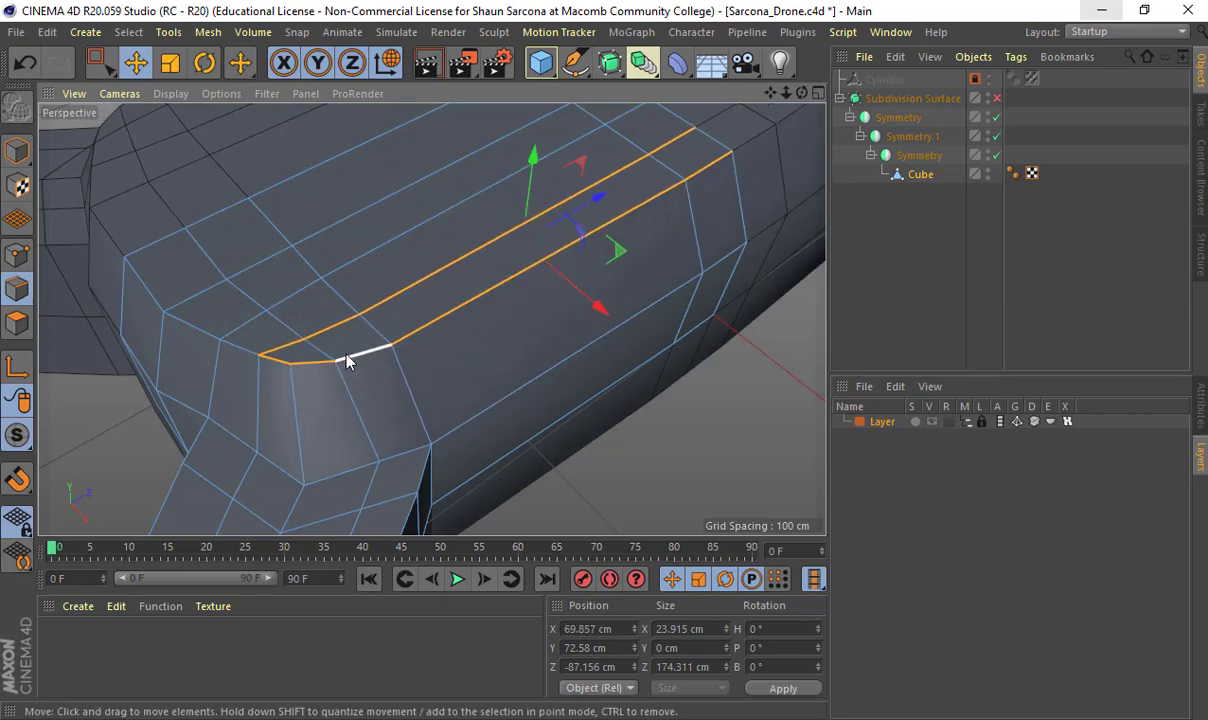
Step: Select the top edges across the raised block's short end with Live Selection and move them about 18 cm inward along Z
{"action": "left_click", "coordinate": [120, 76]}
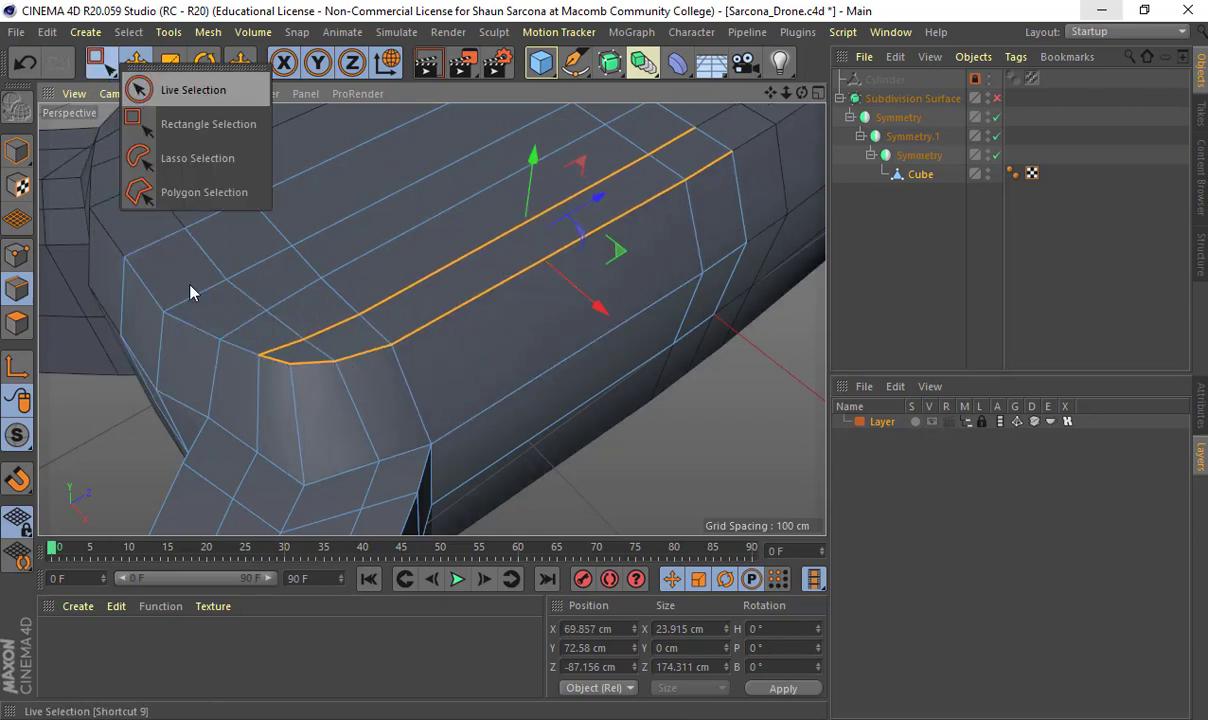
{"action": "left_click", "coordinate": [194, 89]}
{"action": "left_click", "coordinate": [188, 231]}
{"action": "mouse_move", "coordinate": [156, 288]}
{"action": "left_mouse_down"}
{"action": "mouse_move", "coordinate": [325, 355]}
{"action": "mouse_move", "coordinate": [259, 315]}
{"action": "mouse_move", "coordinate": [183, 333]}
{"action": "mouse_move", "coordinate": [270, 324]}
{"action": "mouse_move", "coordinate": [299, 350]}
{"action": "mouse_move", "coordinate": [215, 347]}
{"action": "left_mouse_up"}
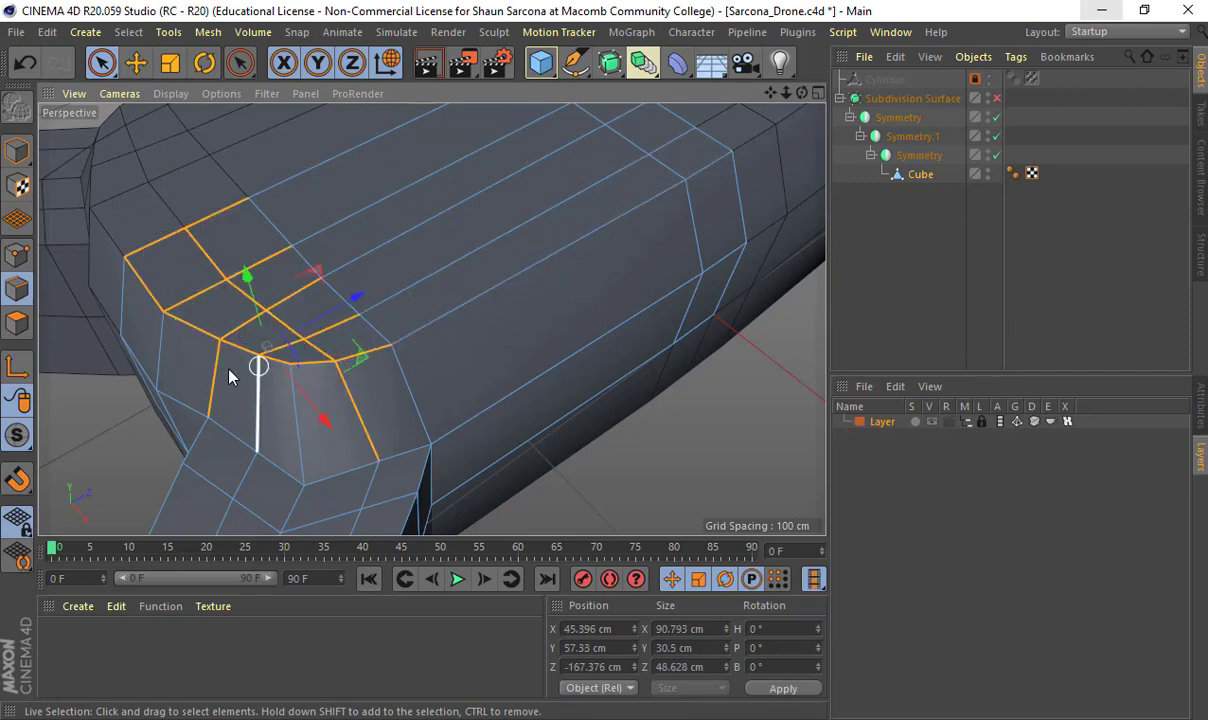
{"action": "left_click", "coordinate": [378, 434], "text": "ctrl"}
{"action": "left_click_drag", "start_coordinate": [355, 278], "coordinate": [415, 260]}
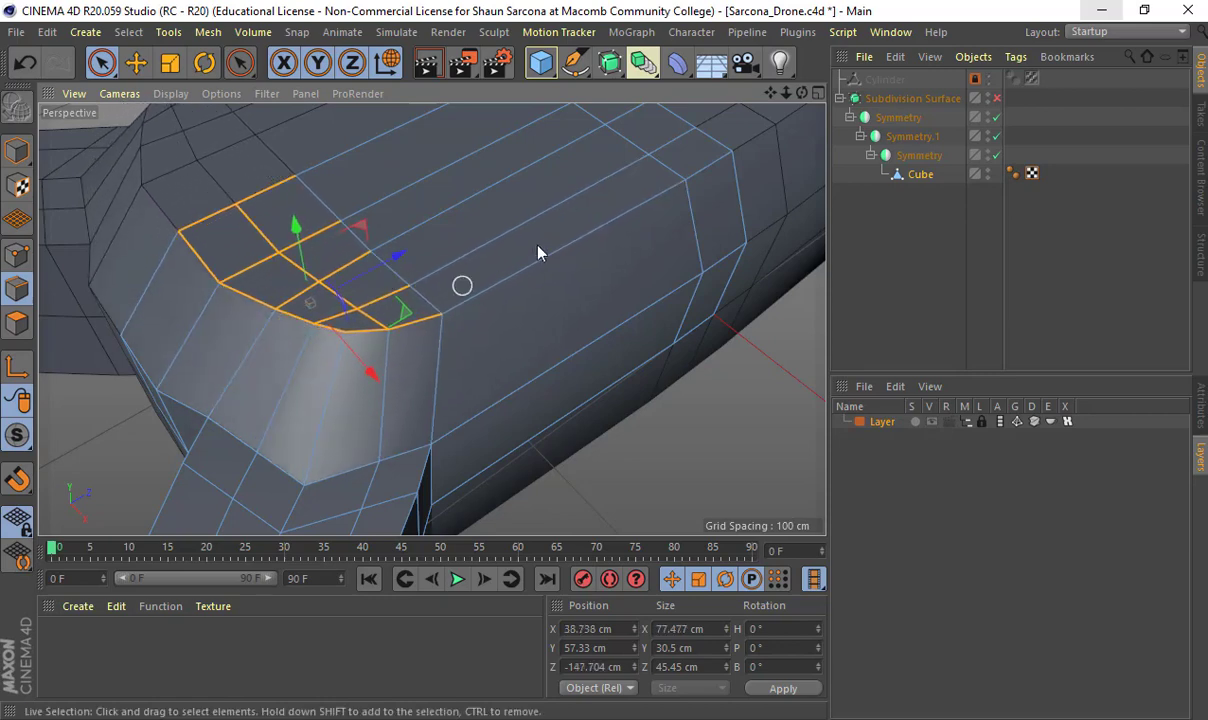
Step: Turn on Subdivision Surface smoothing and inspect the reshaped body together with its arms
{"action": "left_click_drag", "start_coordinate": [574, 229], "coordinate": [700, 212], "text": "alt"}
{"action": "scroll", "coordinate": [484, 254], "scroll_direction": "down", "scroll_amount": 5}
{"action": "left_click", "coordinate": [996, 98]}
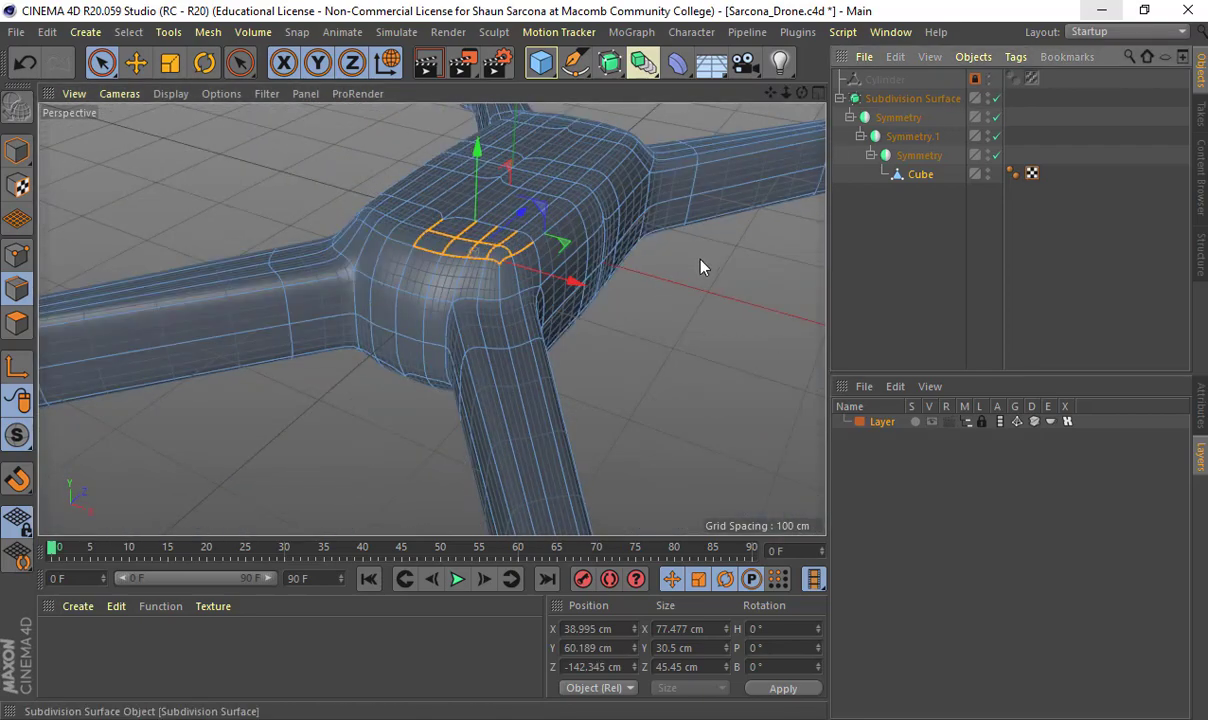
{"action": "left_click_drag", "start_coordinate": [701, 264], "coordinate": [463, 368], "text": "alt"}
{"action": "key", "text": "r"}
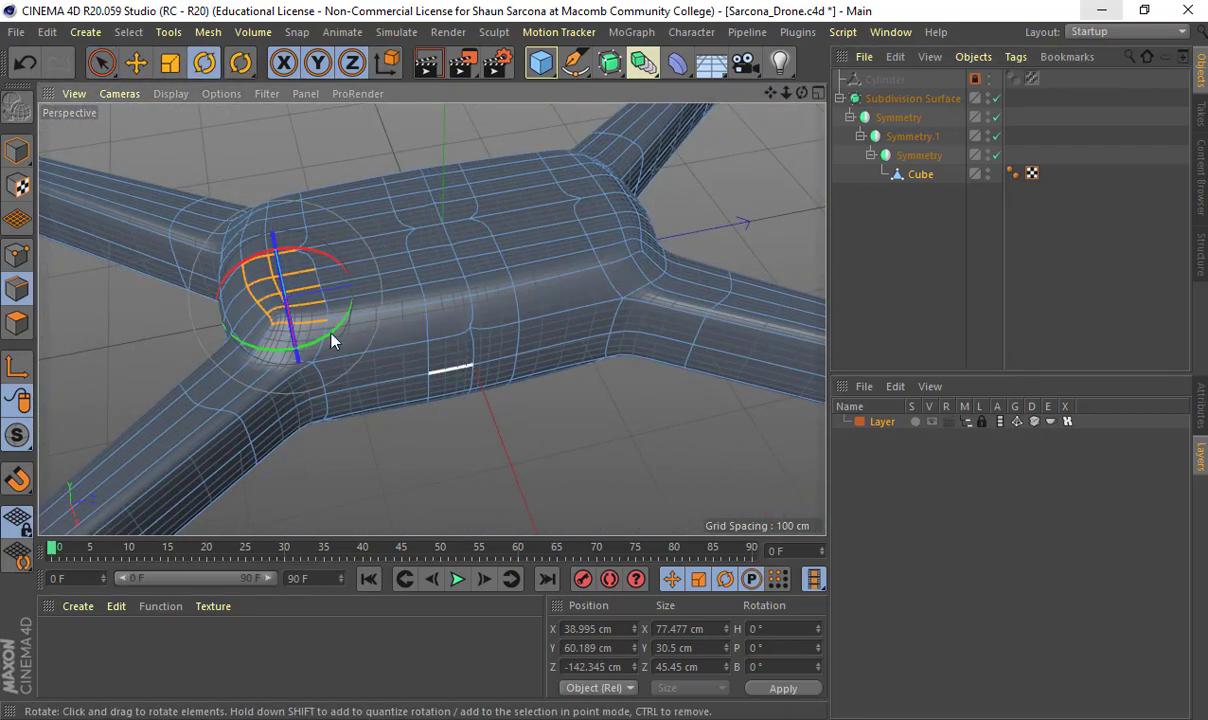
Step: Switch to model mode, deselect everything, and display the drone body shaded without mesh lines
{"action": "left_click", "coordinate": [18, 151]}
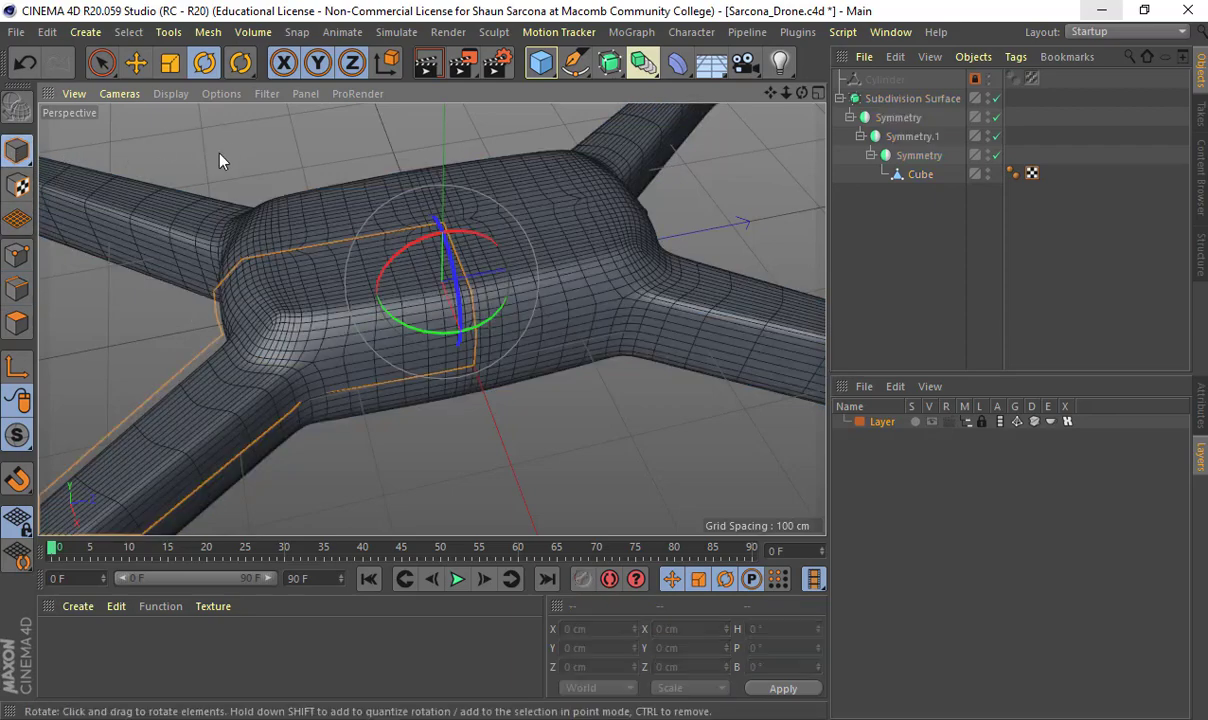
{"action": "left_click", "coordinate": [220, 160]}
{"action": "left_click_drag", "start_coordinate": [440, 220], "coordinate": [300, 150], "text": "alt"}
{"action": "left_click", "coordinate": [170, 93]}
{"action": "left_click", "coordinate": [194, 118]}
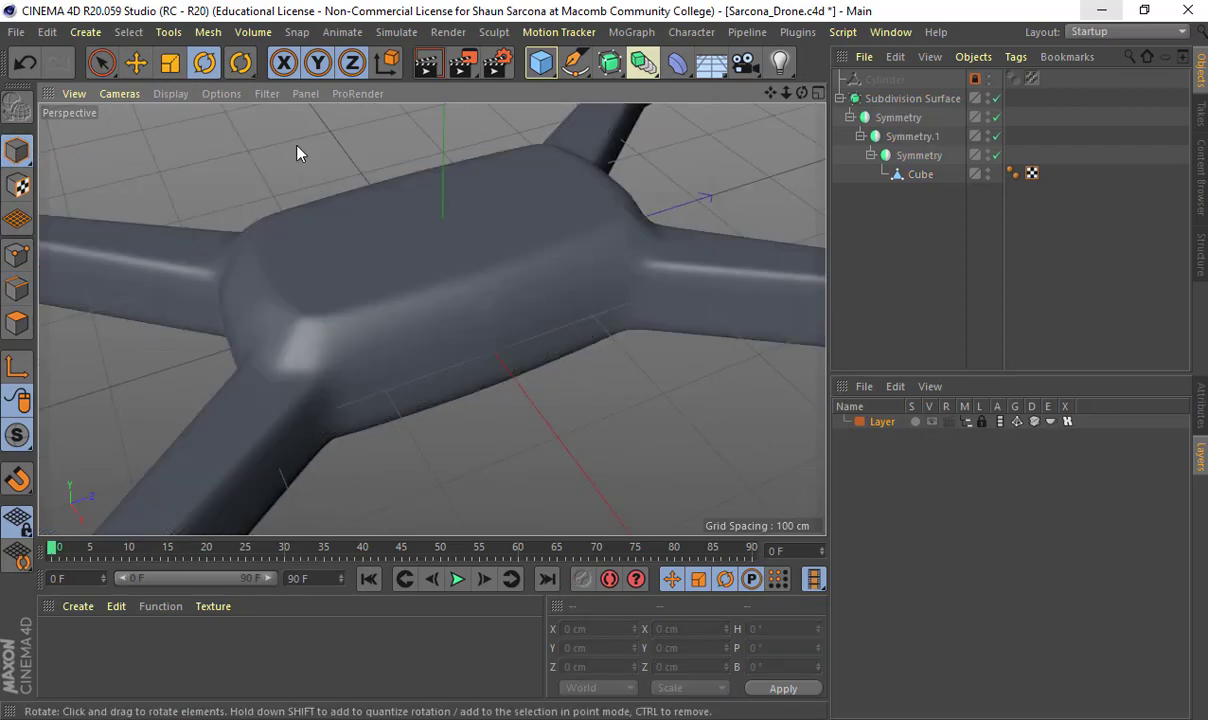
{"action": "left_click_drag", "start_coordinate": [392, 351], "coordinate": [256, 313], "text": "alt"}
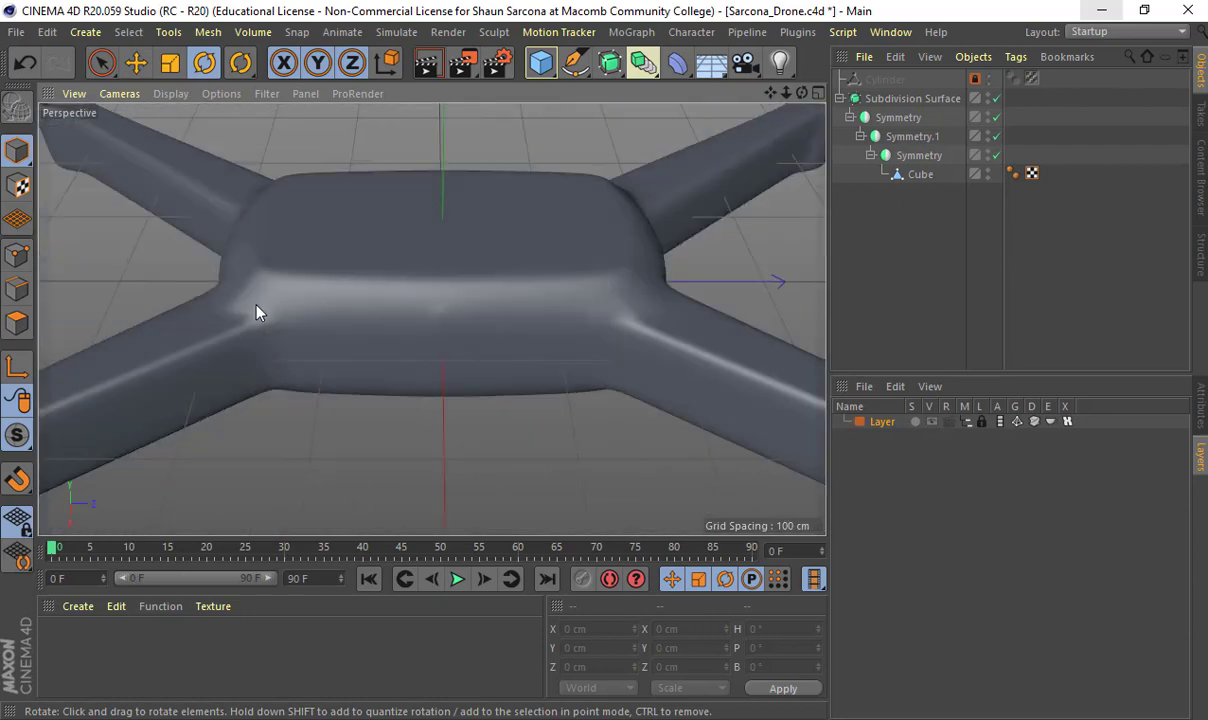
Step: Create a new material and apply it to the drone body's cube
{"action": "double_click", "coordinate": [210, 663]}
{"action": "left_click_drag", "start_coordinate": [58, 642], "coordinate": [415, 388]}
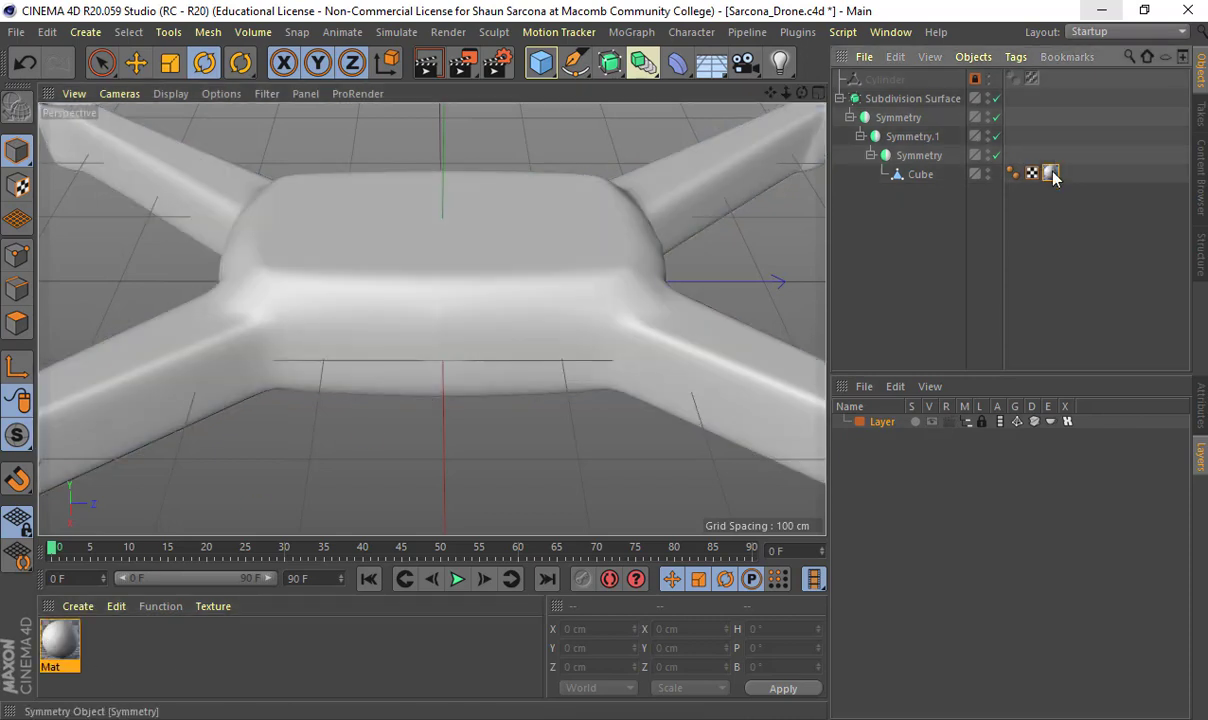
Step: Increase the material's default specular strength in its Reflectance channel and inspect the highlights on the drone body
{"action": "left_click", "coordinate": [1200, 405]}
{"action": "left_click", "coordinate": [998, 431]}
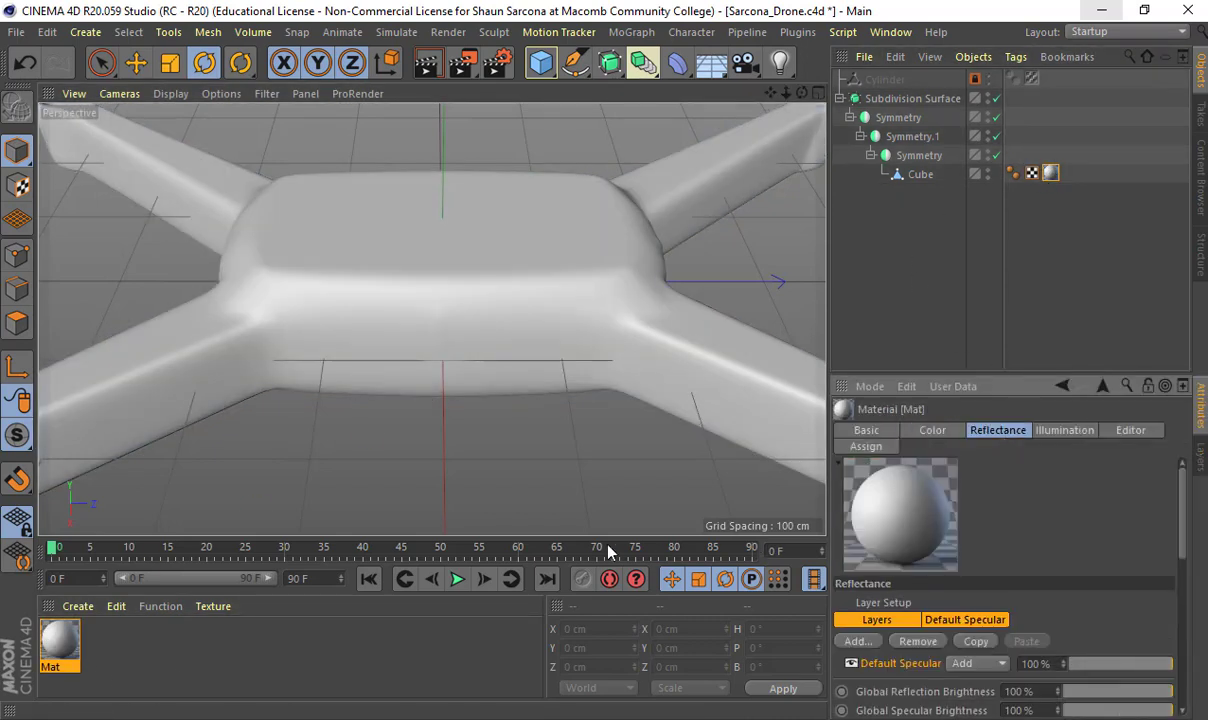
{"action": "double_click", "coordinate": [52, 642]}
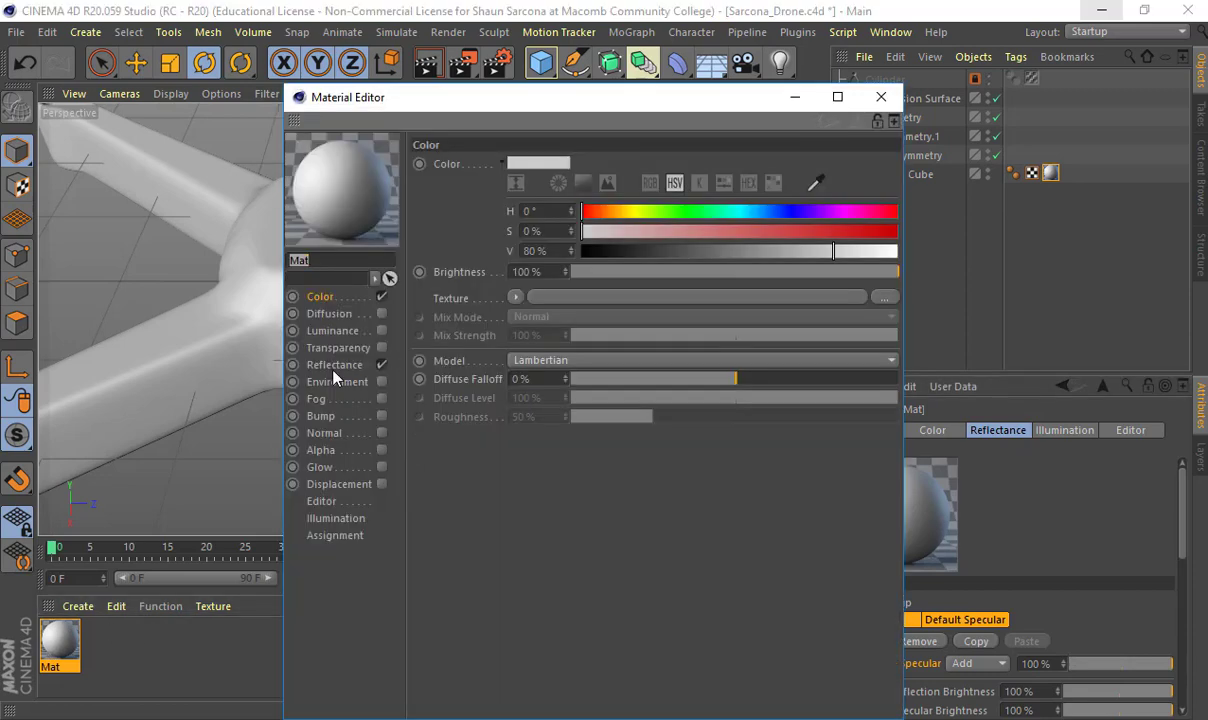
{"action": "left_click", "coordinate": [334, 365]}
{"action": "left_click_drag", "start_coordinate": [763, 468], "coordinate": [900, 481]}
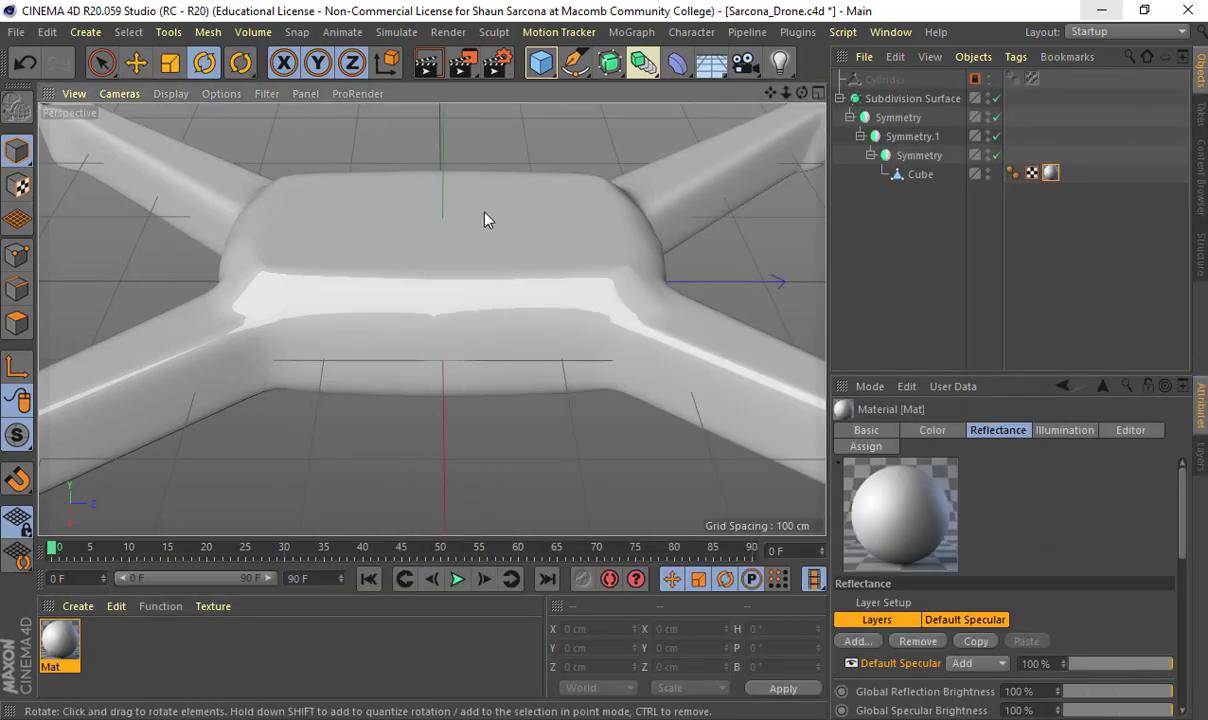
{"action": "left_click_drag", "start_coordinate": [470, 205], "coordinate": [497, 199], "text": "alt"}
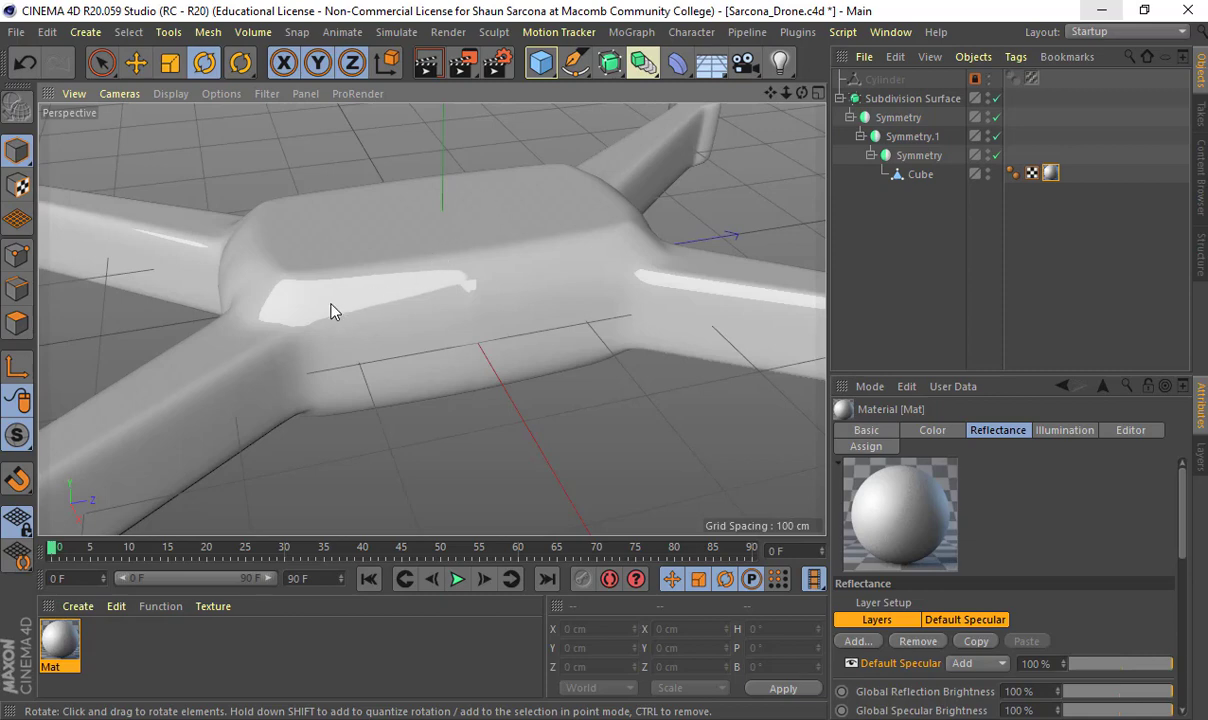
{"action": "left_click_drag", "start_coordinate": [332, 311], "coordinate": [499, 318], "text": "alt"}
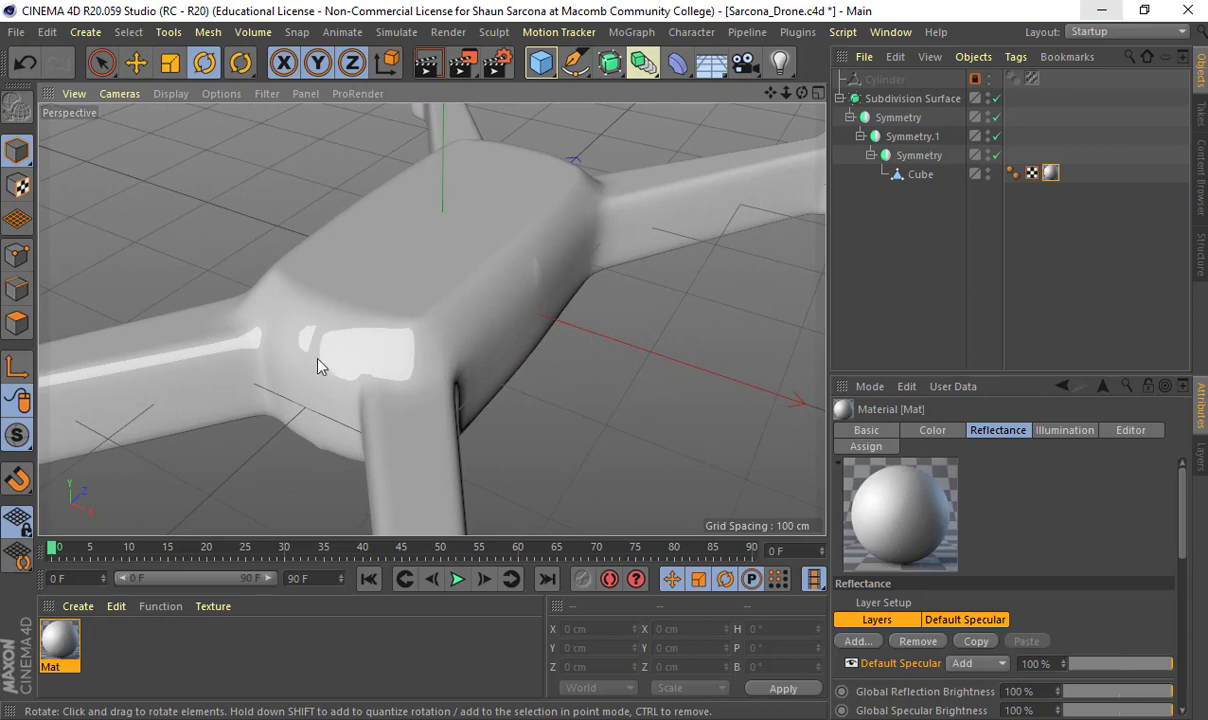
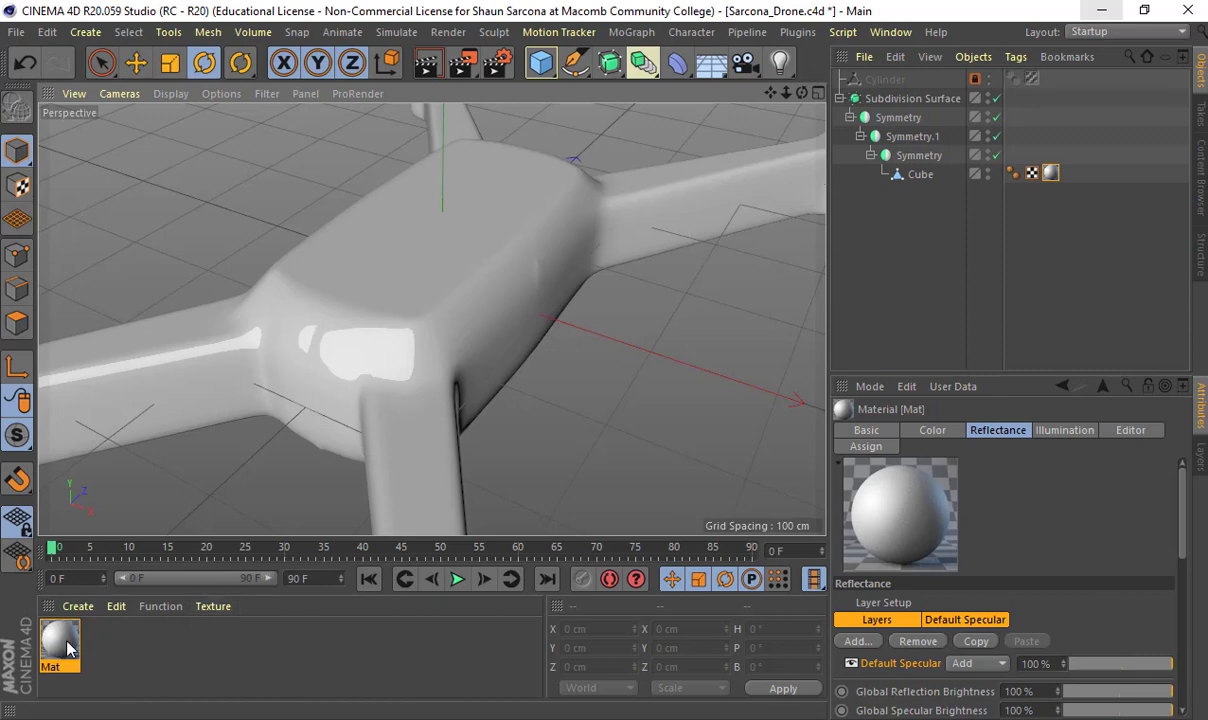
Step: Delete the material, select the cube, and examine the smoothed short end of the drone body
{"action": "key", "text": "Delete"}
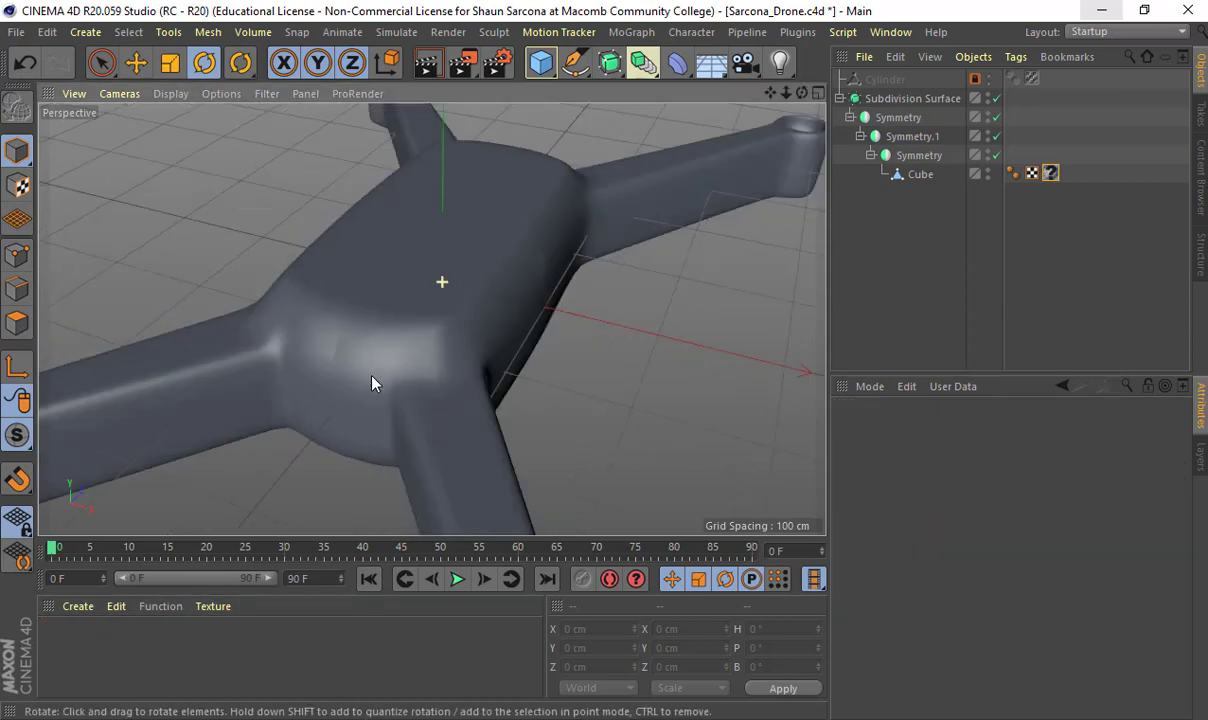
{"action": "scroll", "coordinate": [372, 383], "scroll_direction": "up", "scroll_amount": 5}
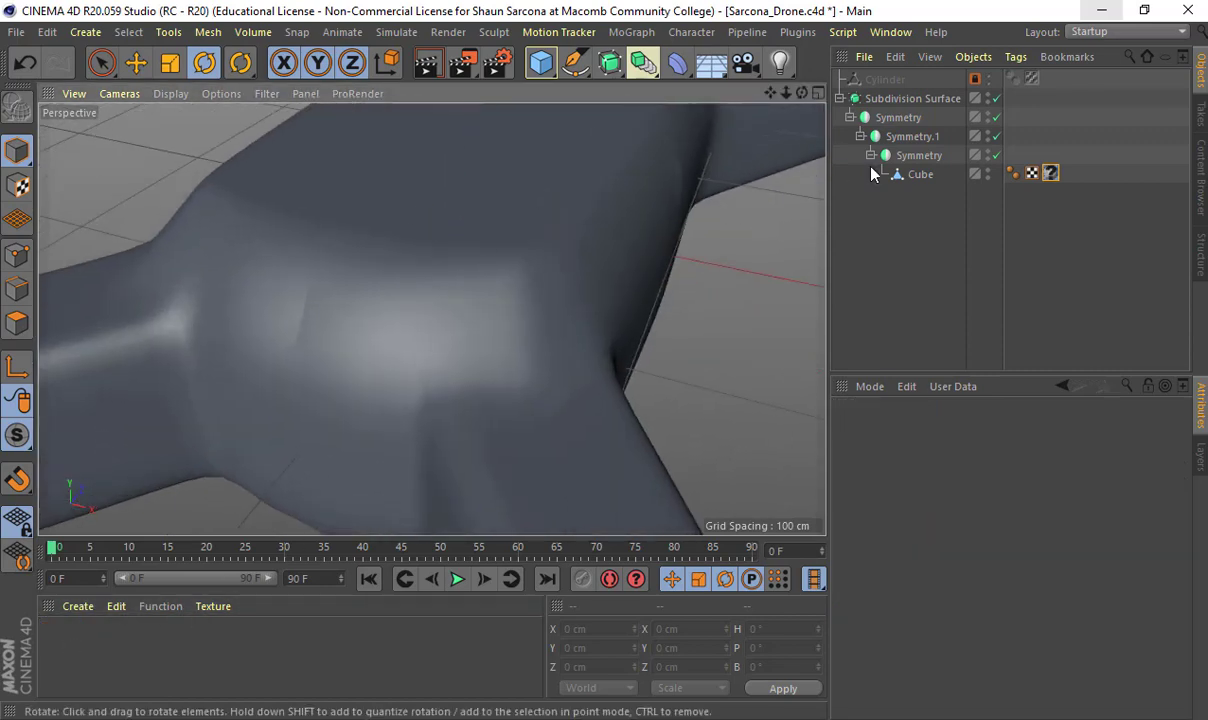
{"action": "left_click", "coordinate": [905, 175]}
{"action": "left_click_drag", "start_coordinate": [547, 256], "coordinate": [583, 220], "text": "alt"}
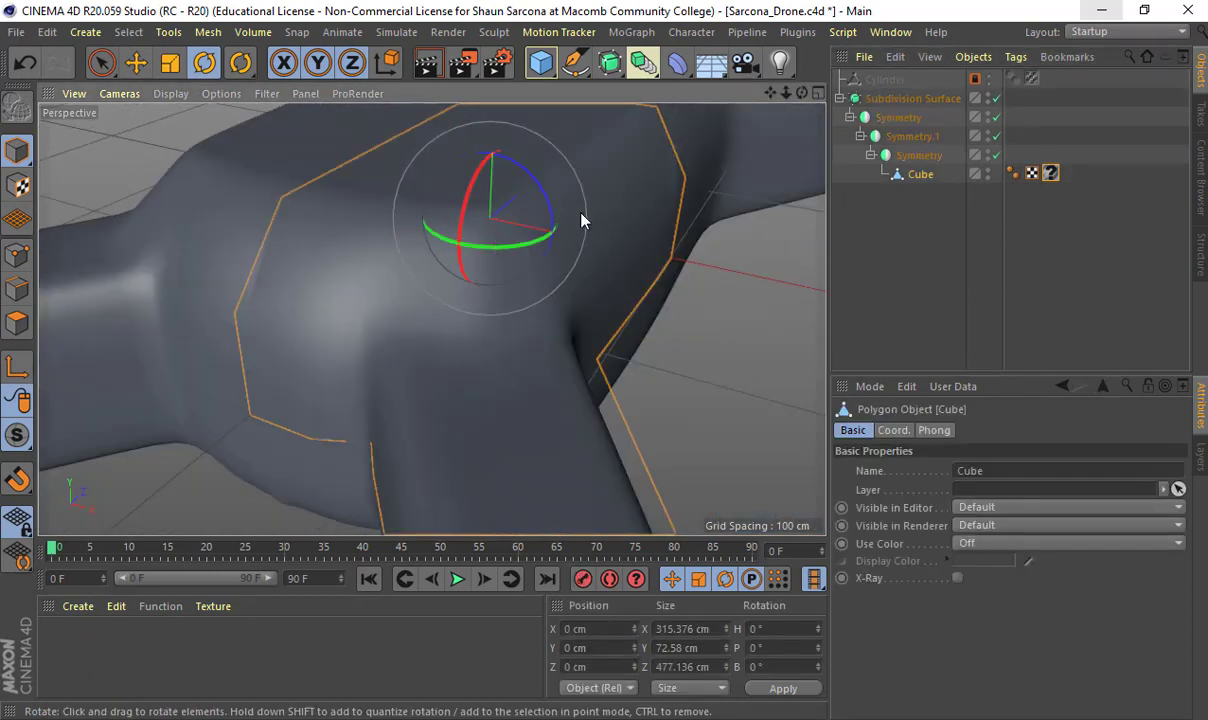
{"action": "left_click_drag", "start_coordinate": [286, 301], "coordinate": [294, 302], "text": "alt"}
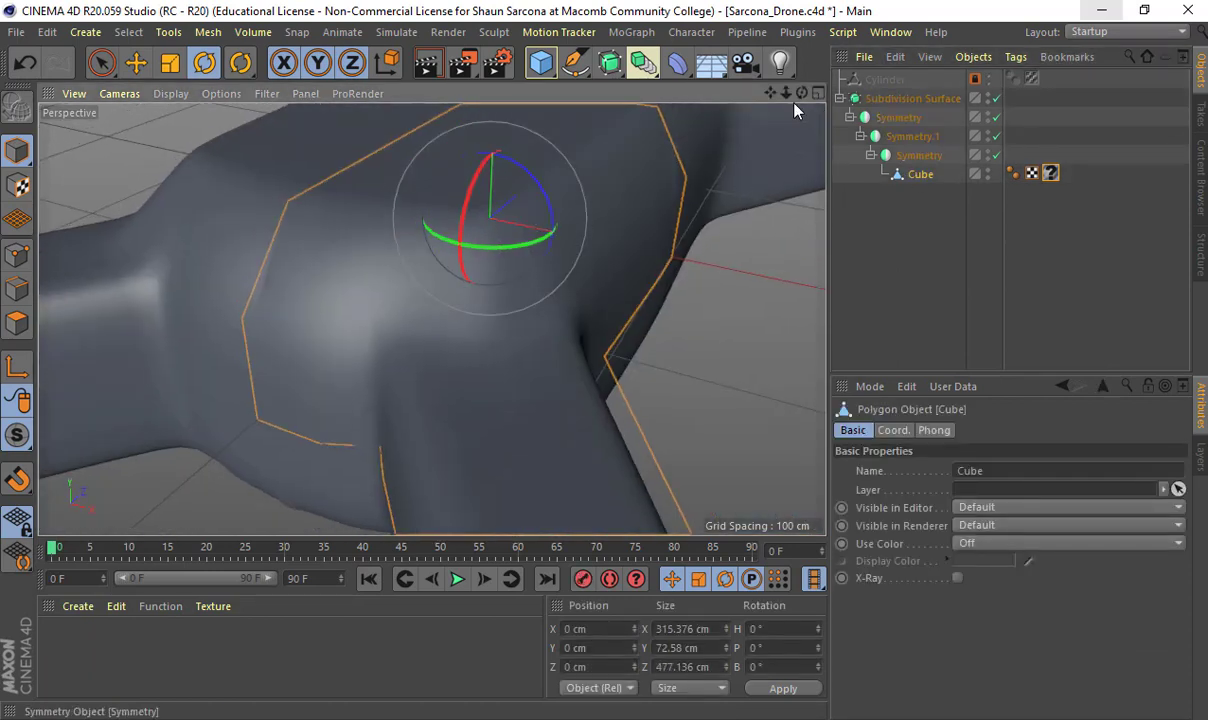
Step: Turn off Subdivision Surface, check the cube's points inside the body, and disable all three Symmetry objects to isolate the original section
{"action": "left_click", "coordinate": [996, 98]}
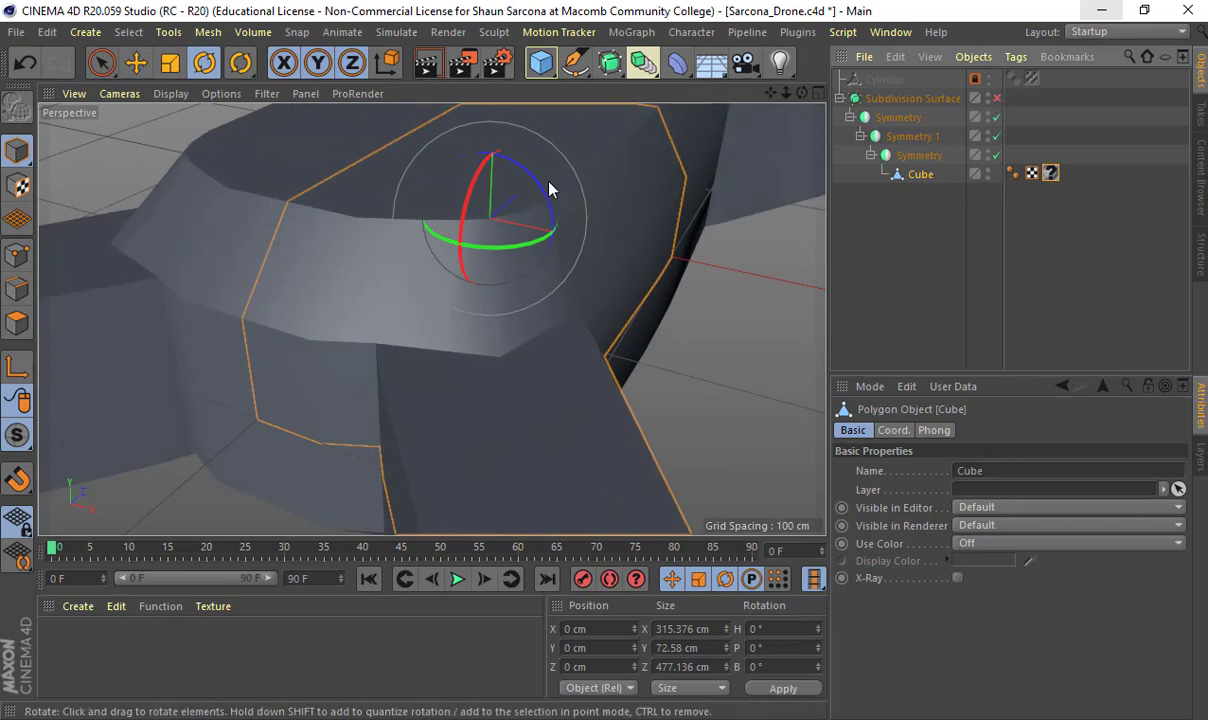
{"action": "left_click_drag", "start_coordinate": [550, 186], "coordinate": [535, 228], "text": "alt"}
{"action": "left_click", "coordinate": [17, 254]}
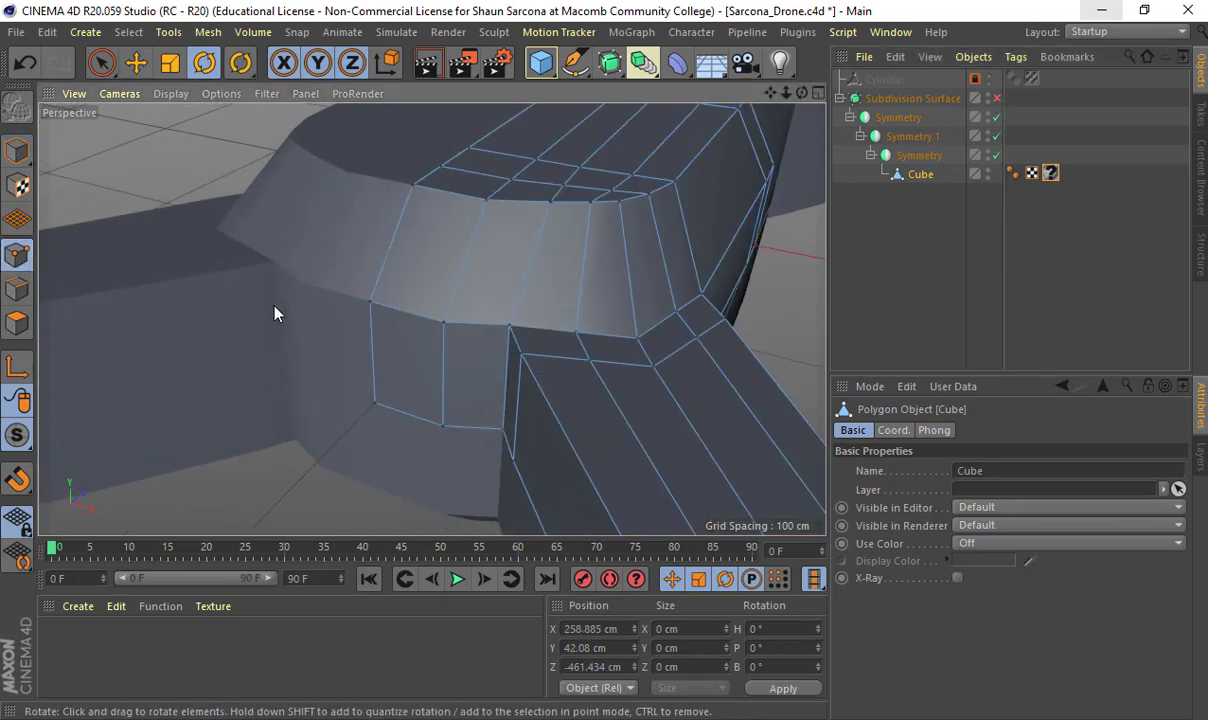
{"action": "right_click_drag", "start_coordinate": [272, 310], "coordinate": [475, 316], "text": "alt"}
{"action": "left_click", "coordinate": [612, 300]}
{"action": "right_click_drag", "start_coordinate": [321, 313], "coordinate": [491, 268], "text": "alt"}
{"action": "left_click_drag", "start_coordinate": [491, 268], "coordinate": [512, 197], "text": "alt"}
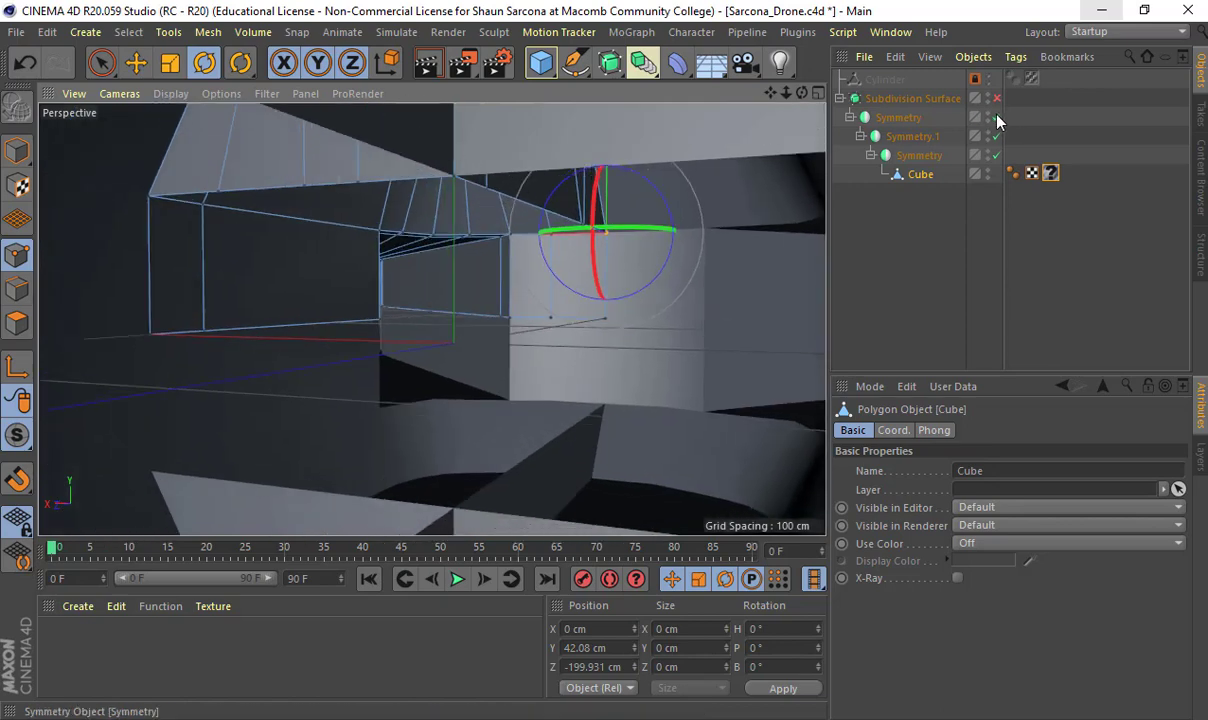
{"action": "left_click_drag", "start_coordinate": [997, 118], "coordinate": [997, 156]}
{"action": "scroll", "coordinate": [660, 200], "scroll_direction": "down", "scroll_amount": 4}
{"action": "left_click_drag", "start_coordinate": [589, 267], "coordinate": [276, 288], "text": "alt"}
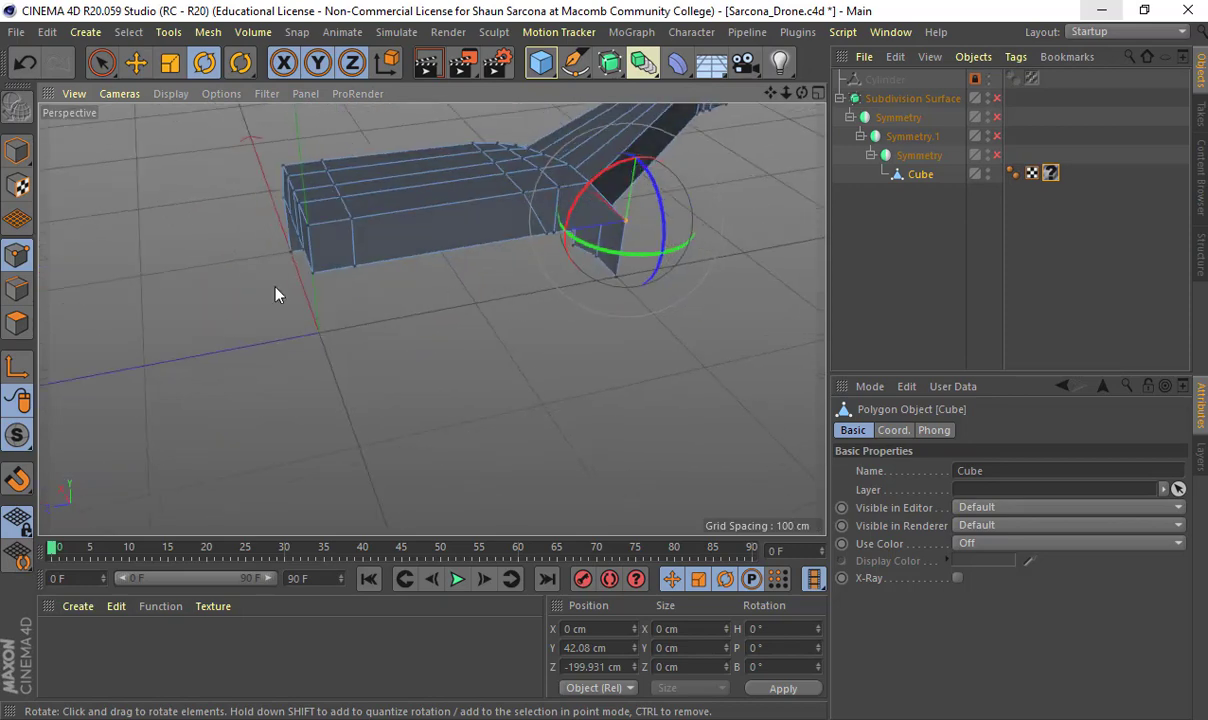
Step: Select the interior wall polygons along both centre planes of the cube's raised block and delete them
{"action": "left_click", "coordinate": [17, 321]}
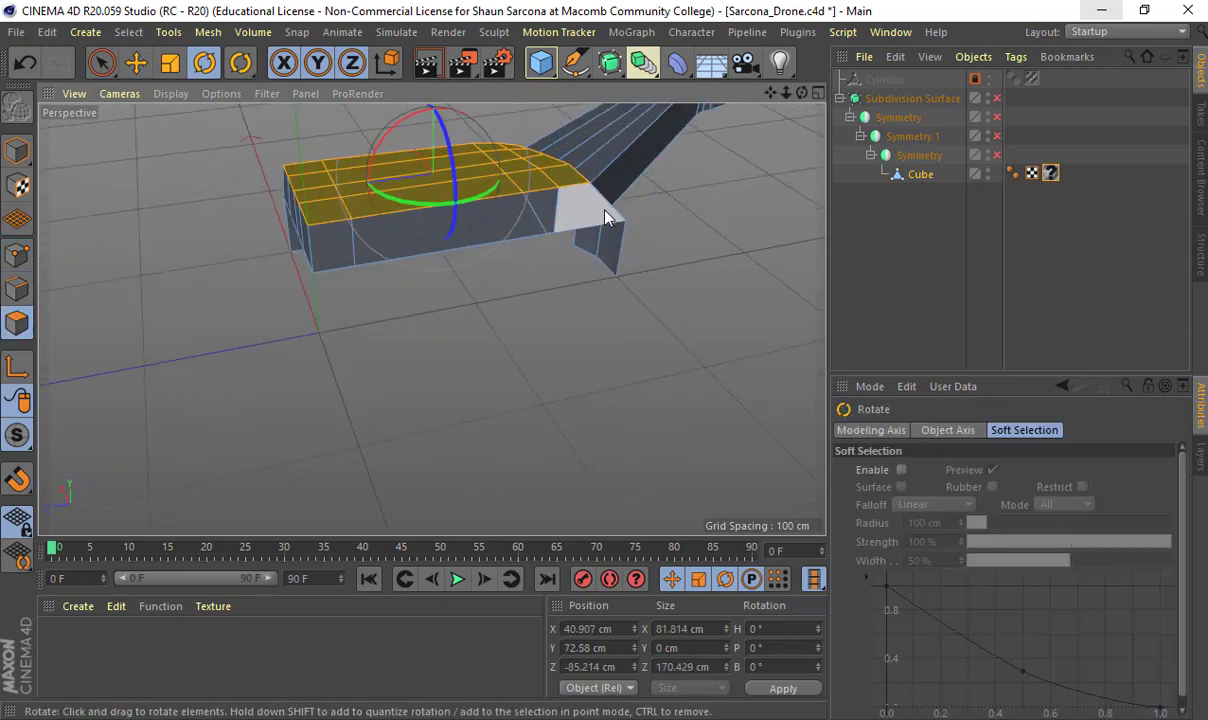
{"action": "left_click", "coordinate": [601, 211]}
{"action": "key", "text": "q"}
{"action": "key", "text": "q"}
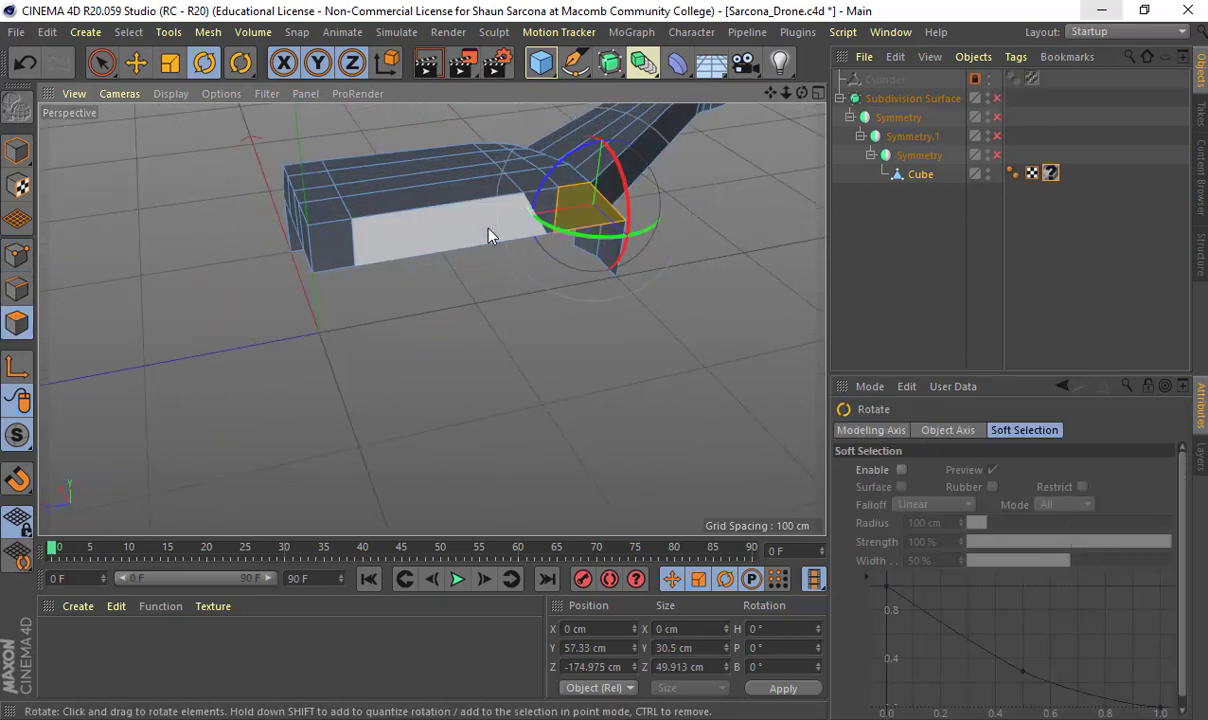
{"action": "key", "text": "e"}
{"action": "left_click_drag", "start_coordinate": [547, 229], "coordinate": [269, 240], "text": "alt"}
{"action": "left_click", "coordinate": [388, 274], "text": "shift"}
{"action": "left_click", "coordinate": [370, 282], "text": "shift"}
{"action": "left_click", "coordinate": [269, 240], "text": "shift"}
{"action": "left_click_drag", "start_coordinate": [501, 276], "coordinate": [558, 276], "text": "alt"}
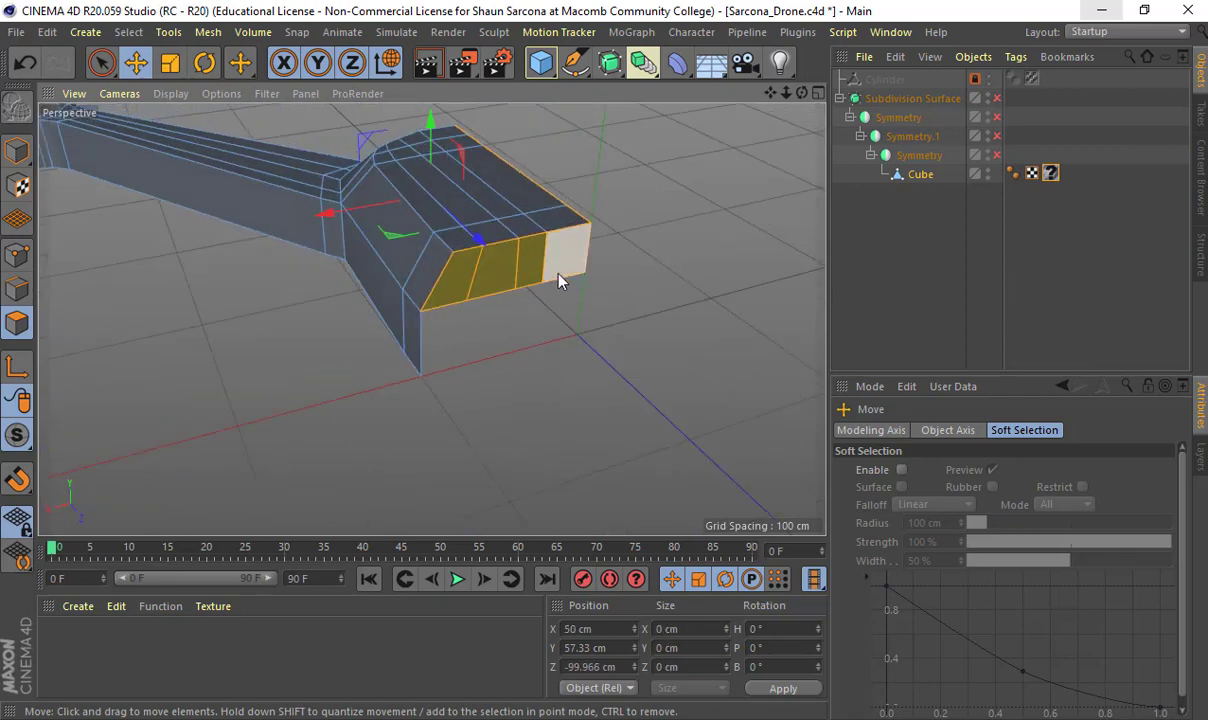
{"action": "key", "text": "Delete"}
{"action": "left_click_drag", "start_coordinate": [508, 320], "coordinate": [596, 295], "text": "alt"}
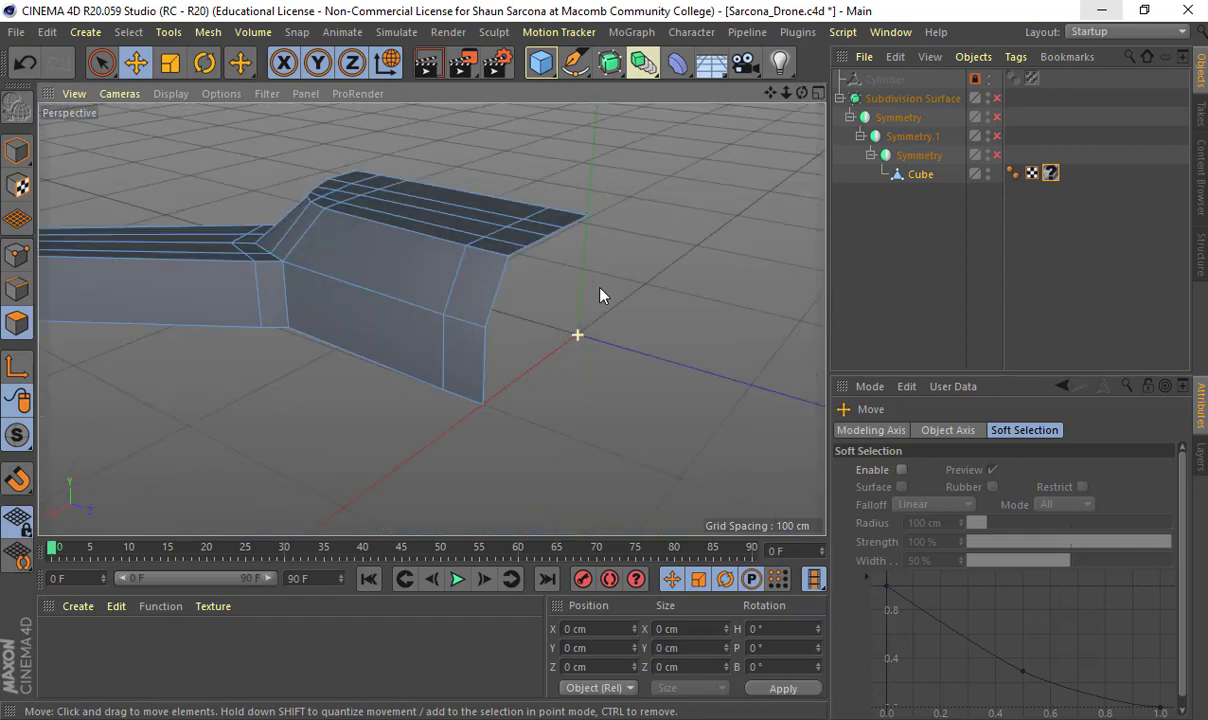
Step: Re-enable the three Symmetry objects and the Subdivision Surface, and inspect the smoothed drone from several sides
{"action": "left_click", "coordinate": [997, 155]}
{"action": "left_click_drag", "start_coordinate": [553, 208], "coordinate": [760, 195], "text": "alt"}
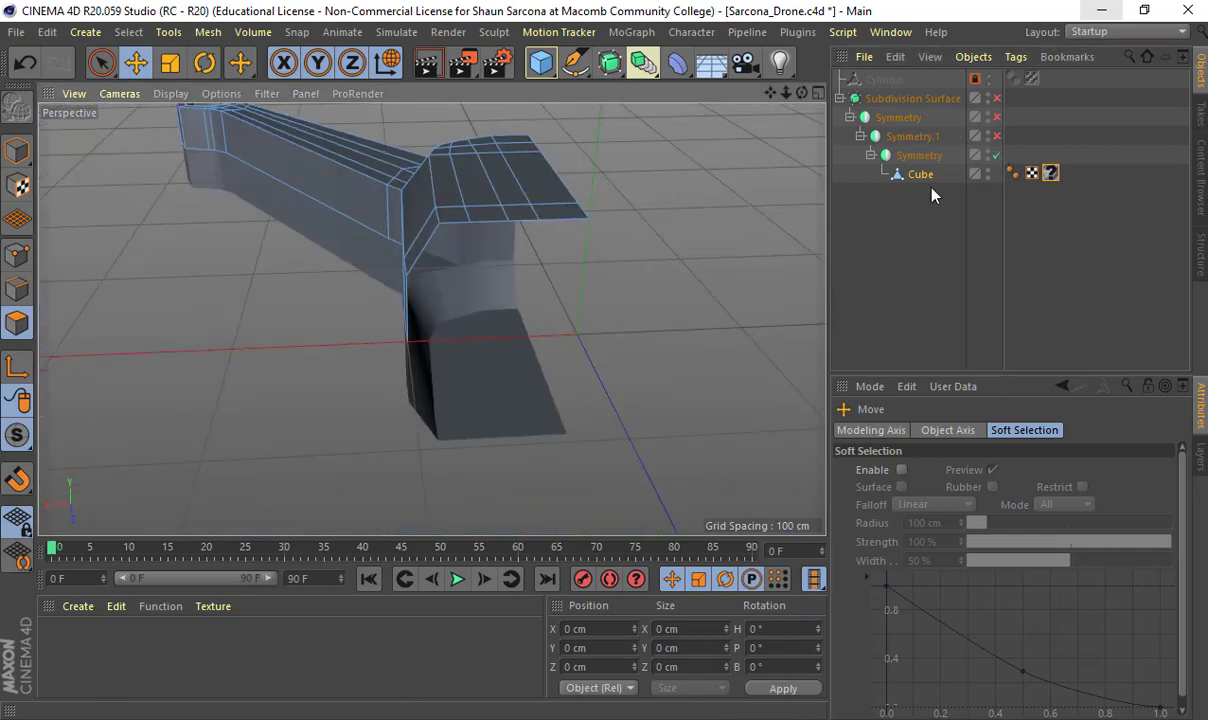
{"action": "left_click", "coordinate": [996, 136]}
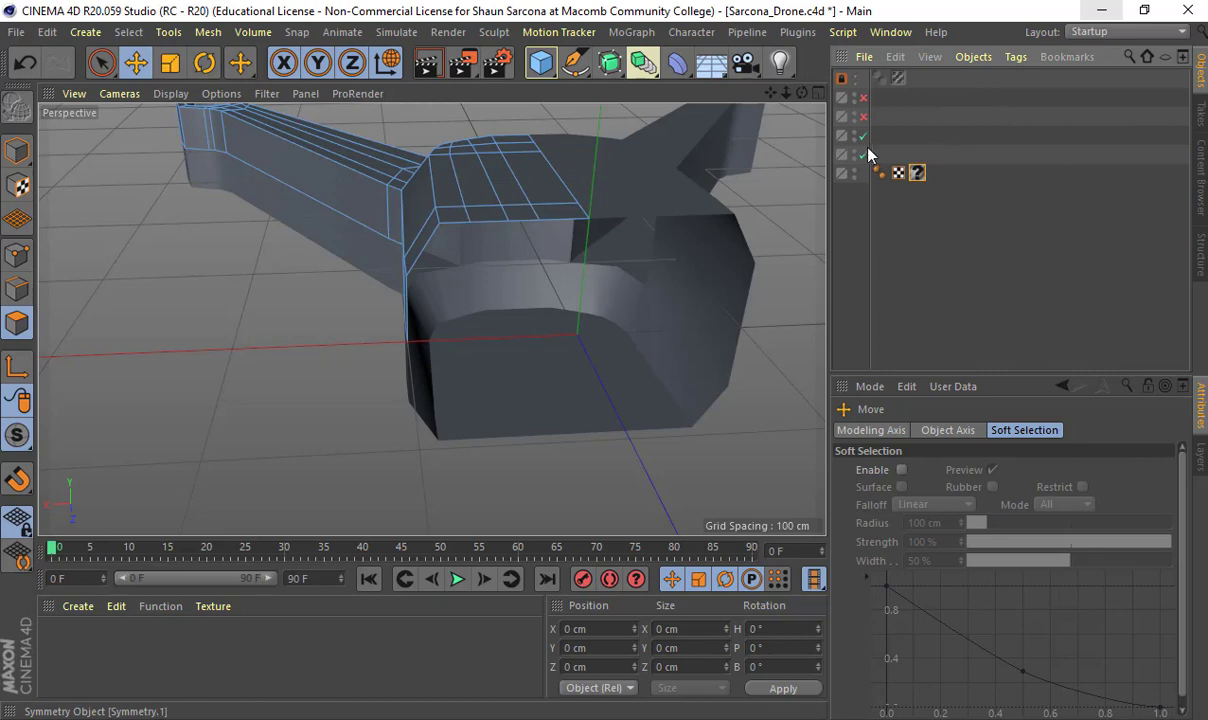
{"action": "left_click", "coordinate": [873, 146]}
{"action": "left_click_drag", "start_coordinate": [870, 147], "coordinate": [1056, 136]}
{"action": "left_click", "coordinate": [1048, 117]}
{"action": "left_click", "coordinate": [1047, 98]}
{"action": "left_click_drag", "start_coordinate": [574, 272], "coordinate": [363, 320], "text": "alt"}
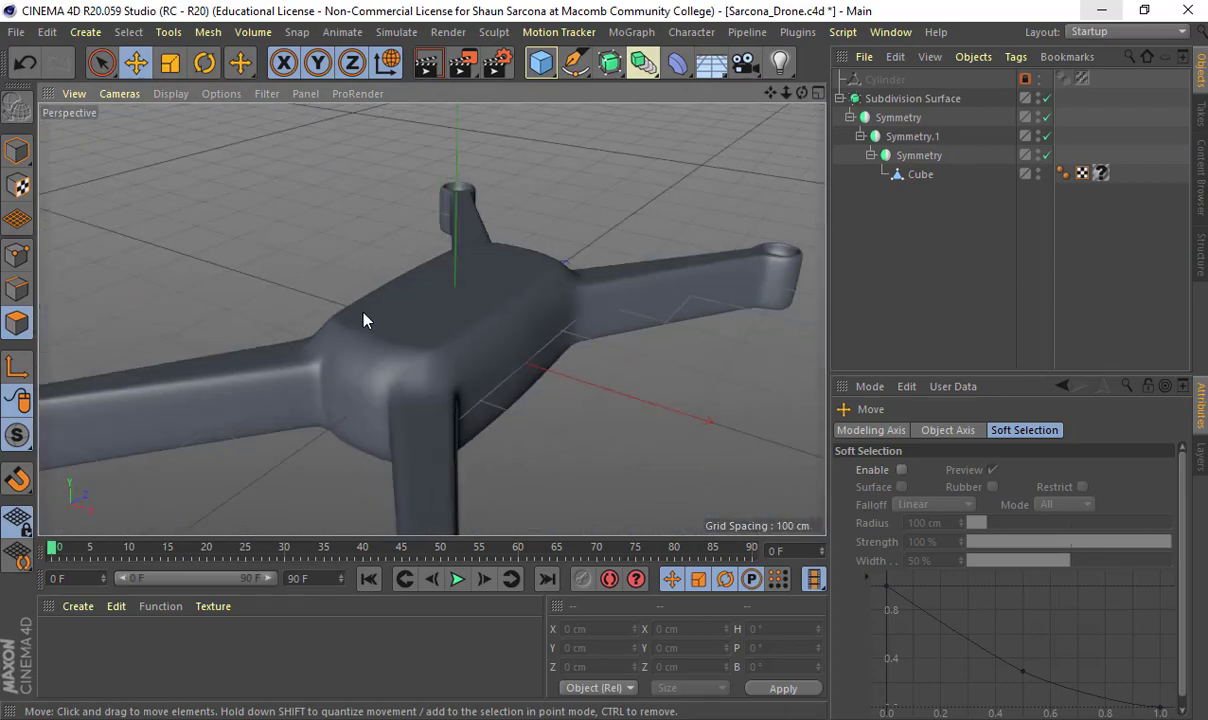
{"action": "left_click_drag", "start_coordinate": [487, 384], "coordinate": [538, 341], "text": "alt"}
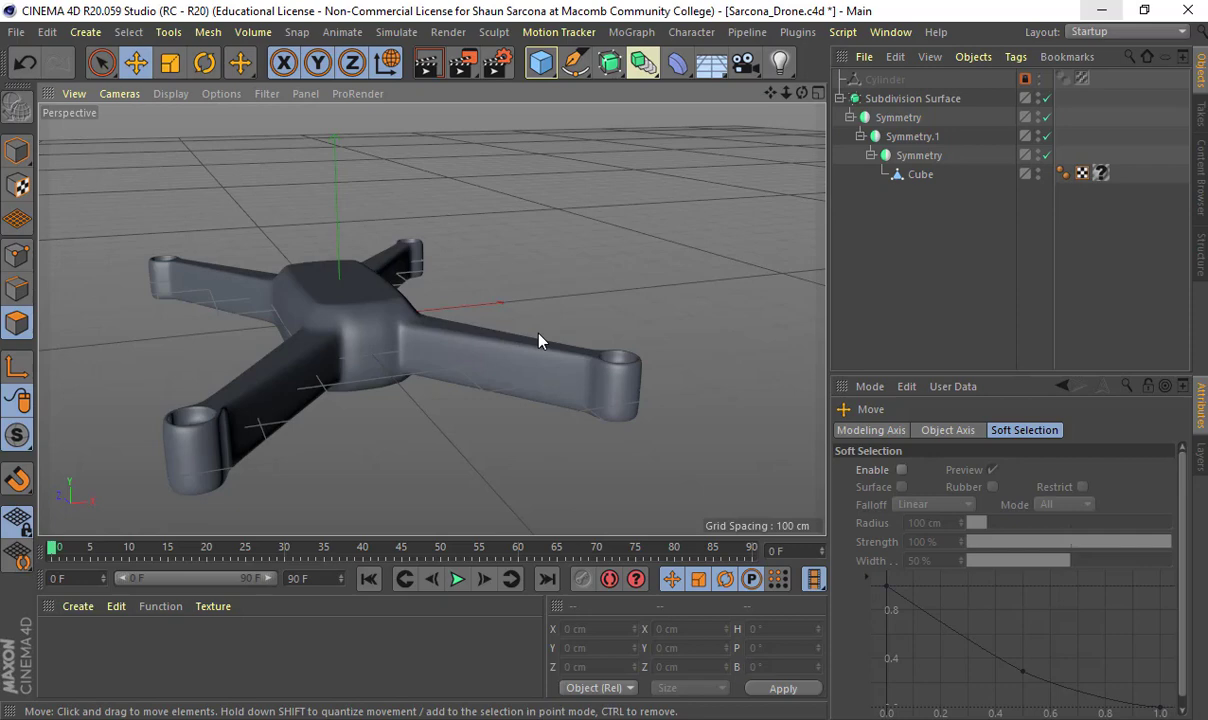
Step: Make the innermost XZ Symmetry object editable and select the Cube mesh inside it
{"action": "left_click", "coordinate": [924, 157]}
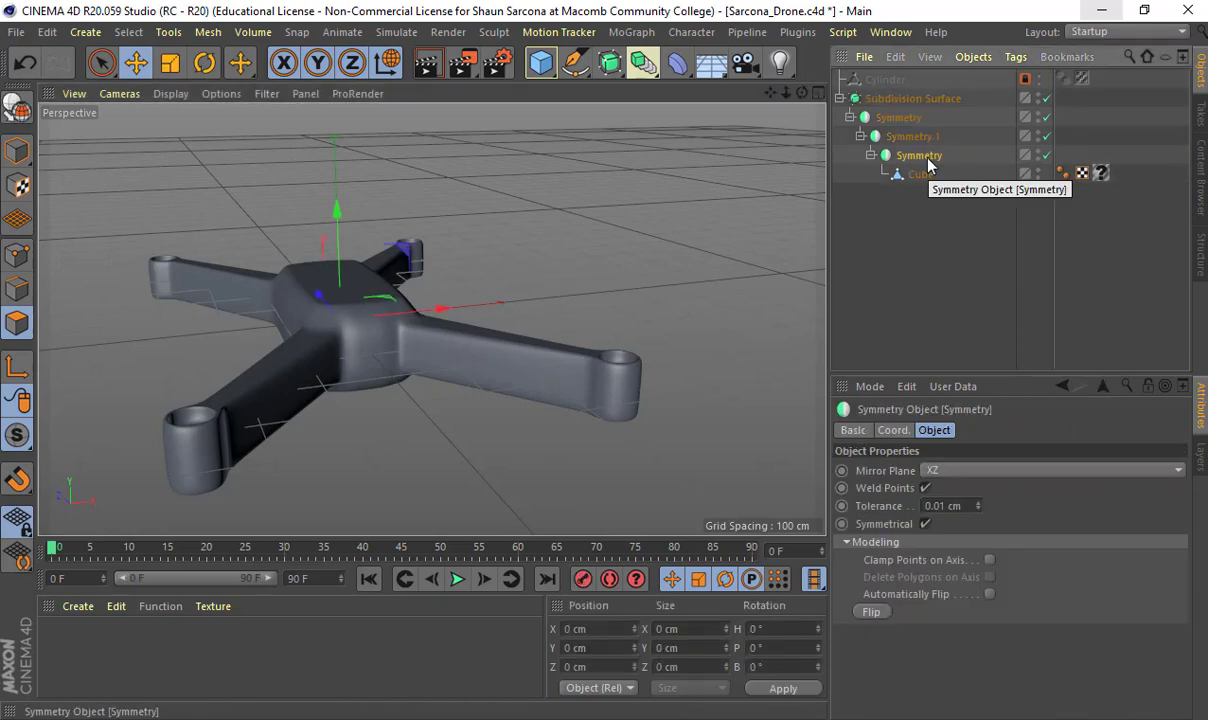
{"action": "key", "text": "c"}
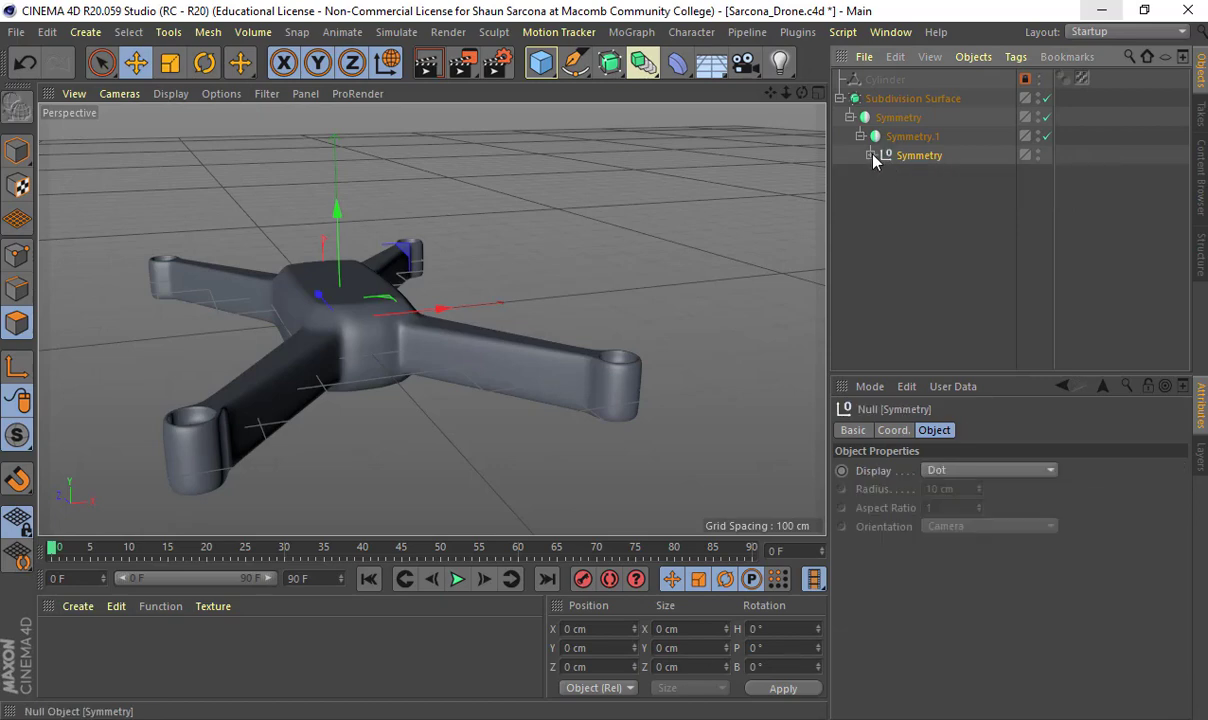
{"action": "left_click", "coordinate": [870, 155]}
{"action": "left_click", "coordinate": [920, 175]}
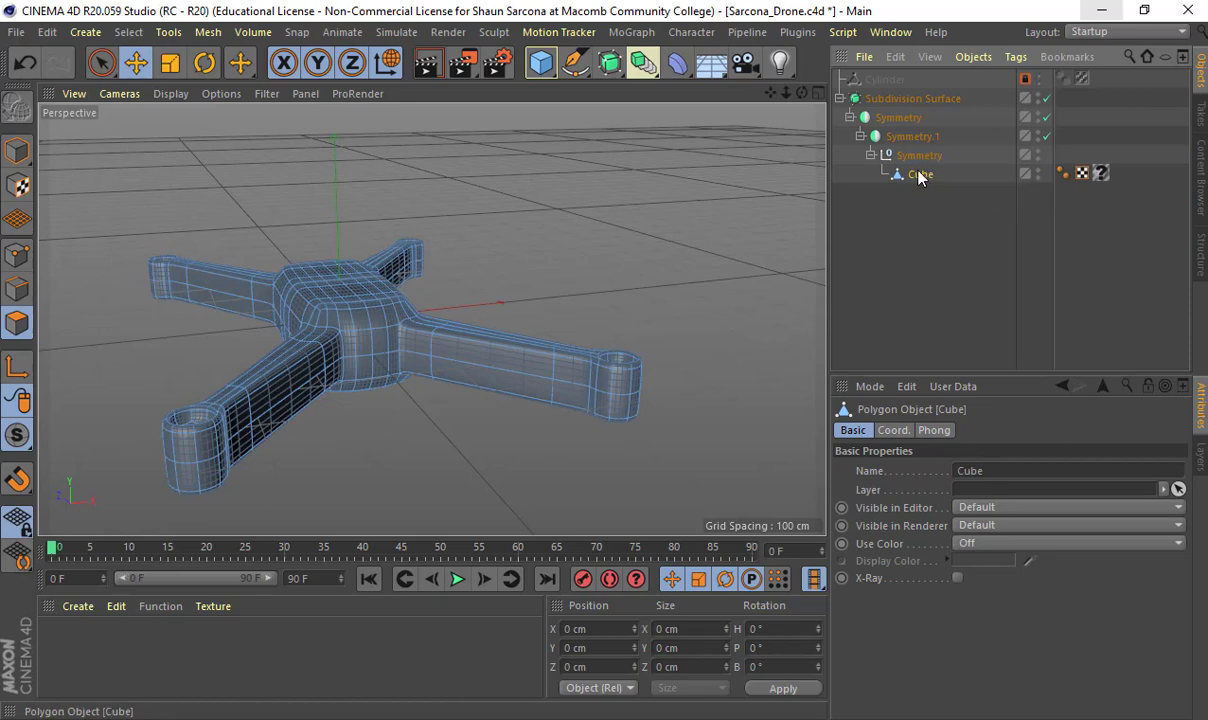
Step: Turn off Subdivision Surface smoothing and display the cube's points around one drone arm
{"action": "left_click_drag", "start_coordinate": [661, 292], "coordinate": [691, 268], "text": "alt"}
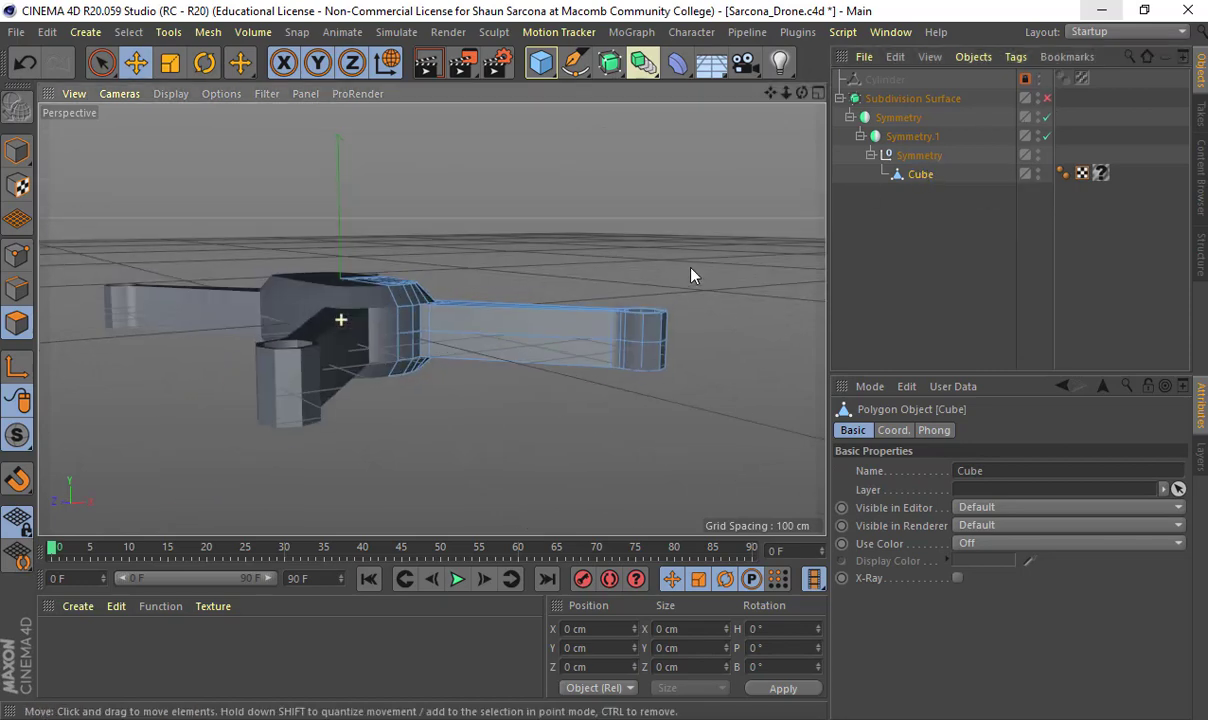
{"action": "middle_click_drag", "start_coordinate": [691, 268], "coordinate": [520, 300], "text": "alt"}
{"action": "scroll", "coordinate": [380, 322], "scroll_direction": "up", "scroll_amount": 3}
{"action": "left_click", "coordinate": [18, 254]}
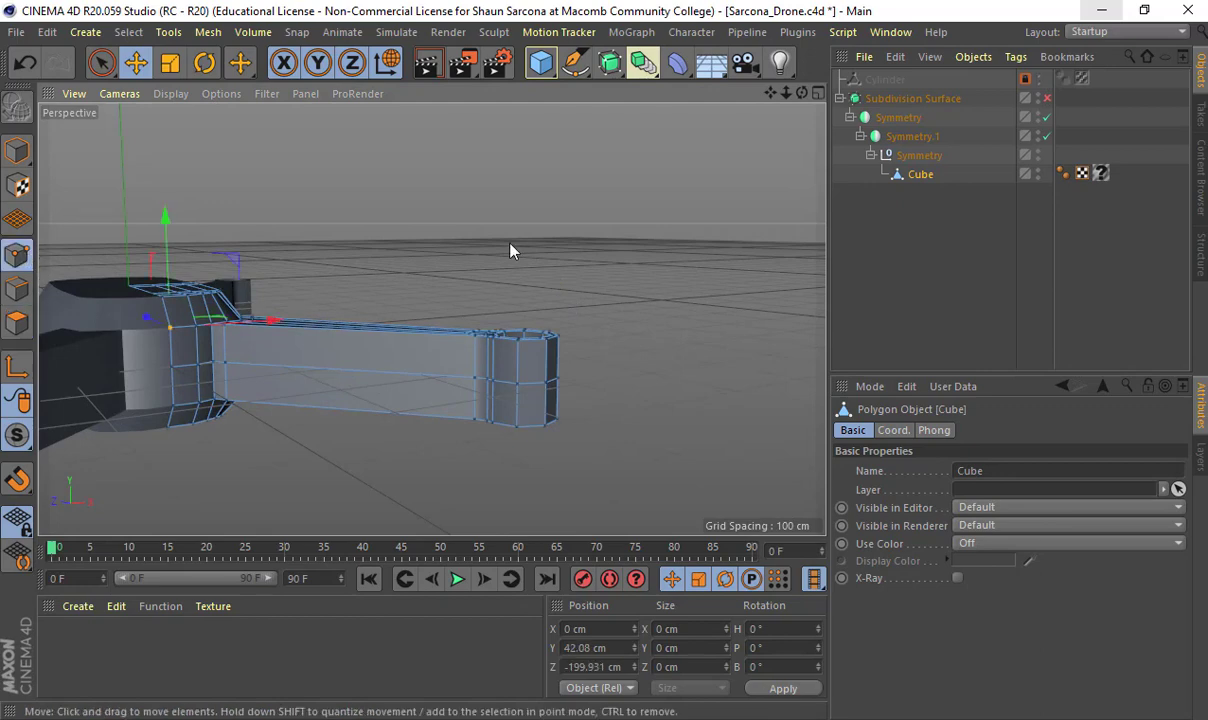
Step: Select the arm tip's upper points with Rectangle Selection, grow the selection across the arm, and clear it
{"action": "left_click_drag", "start_coordinate": [512, 288], "coordinate": [468, 301], "text": "alt"}
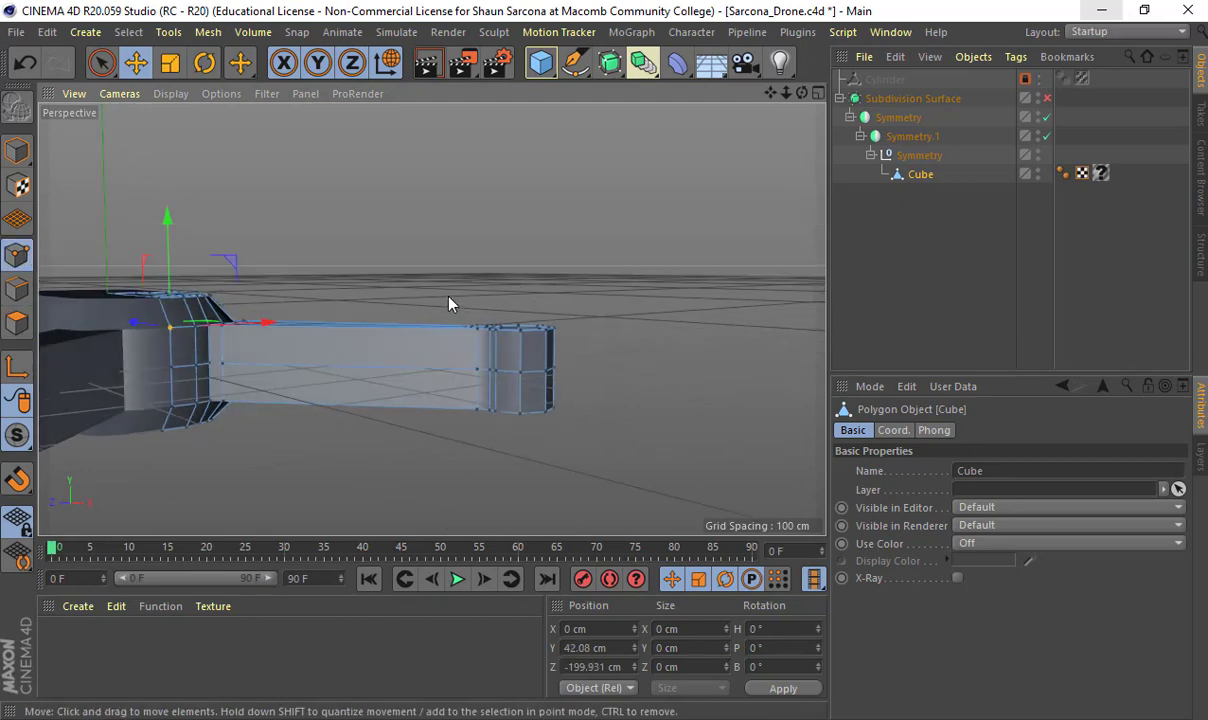
{"action": "key", "text": "9"}
{"action": "left_click_drag", "start_coordinate": [101, 62], "coordinate": [195, 124]}
{"action": "left_click_drag", "start_coordinate": [448, 256], "coordinate": [603, 351]}
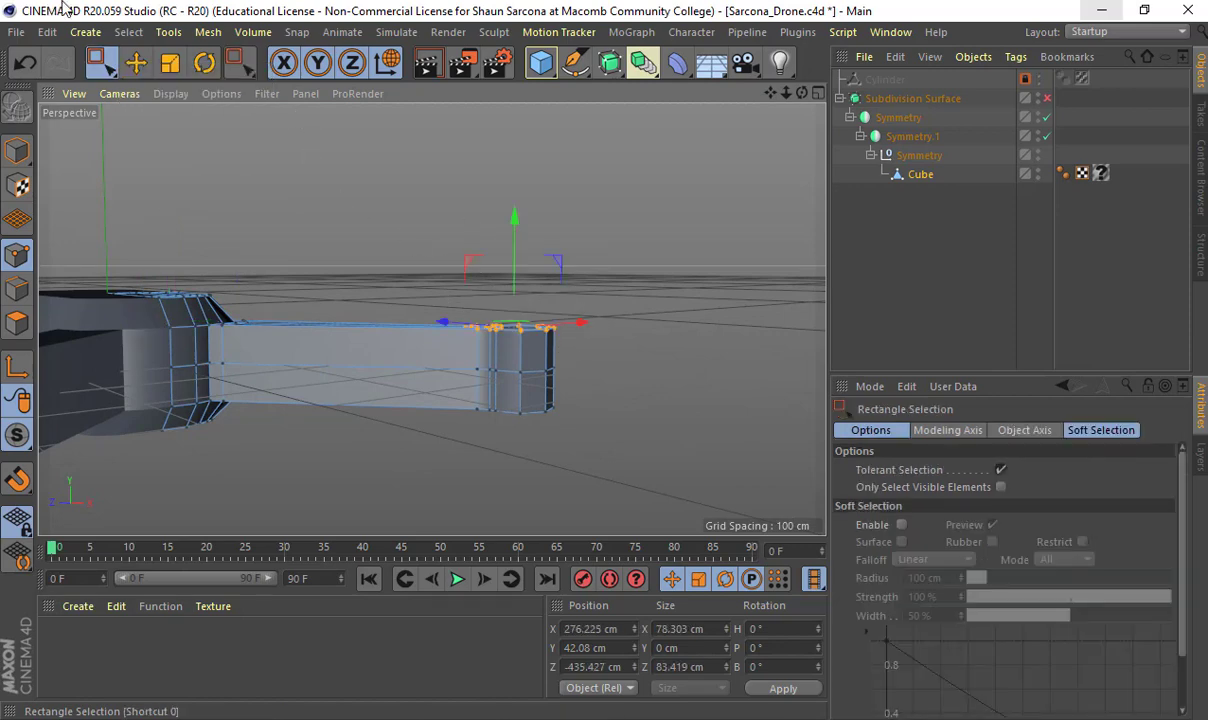
{"action": "left_click", "coordinate": [128, 32]}
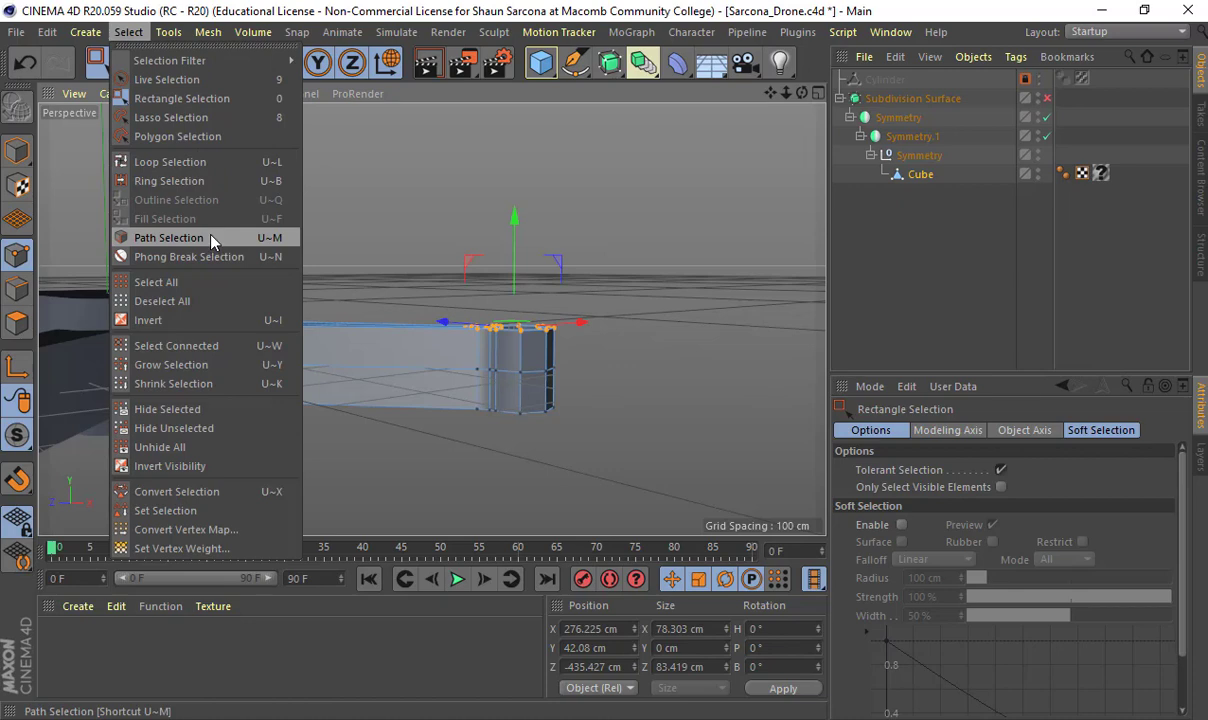
{"action": "left_click", "coordinate": [216, 365]}
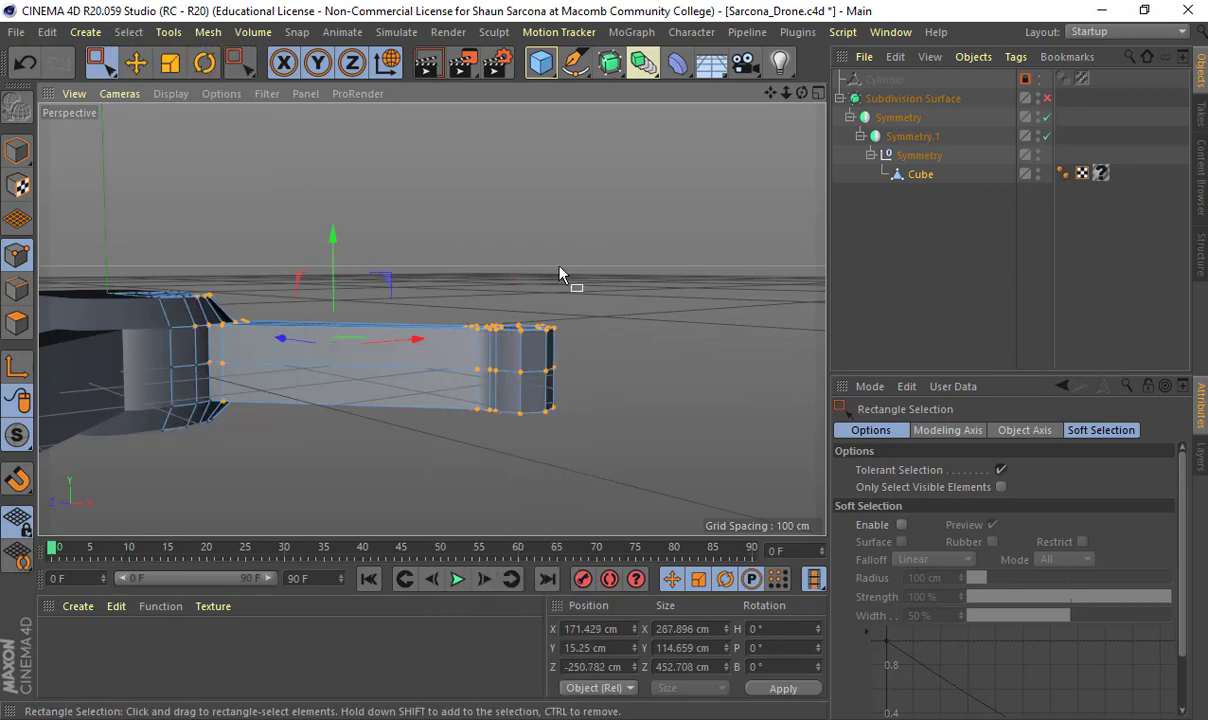
{"action": "left_click", "coordinate": [572, 299]}
Step: Try moving the arm's upper side polygon and an upper outer polygon of its tip, undo the moves, and return to point mode
{"action": "left_click", "coordinate": [18, 323]}
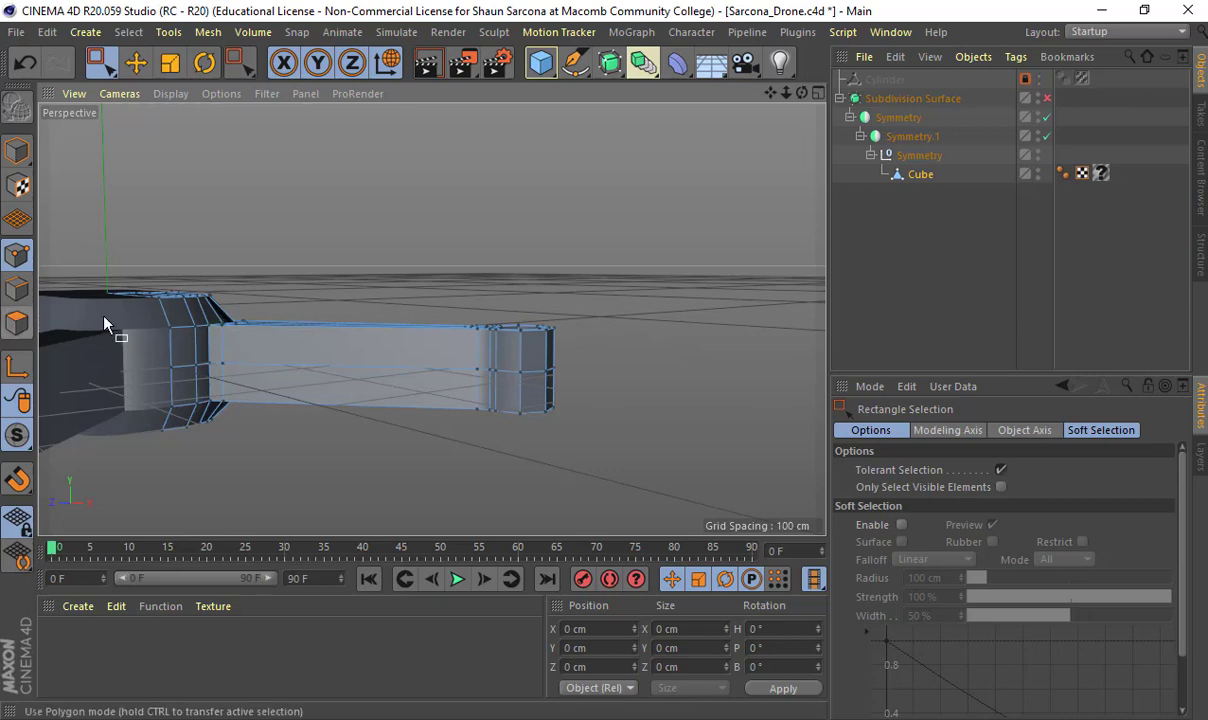
{"action": "key", "text": "e"}
{"action": "left_click", "coordinate": [378, 345]}
{"action": "left_click_drag", "start_coordinate": [348, 304], "coordinate": [359, 190], "text": "alt"}
{"action": "key", "text": "ctrl+z"}
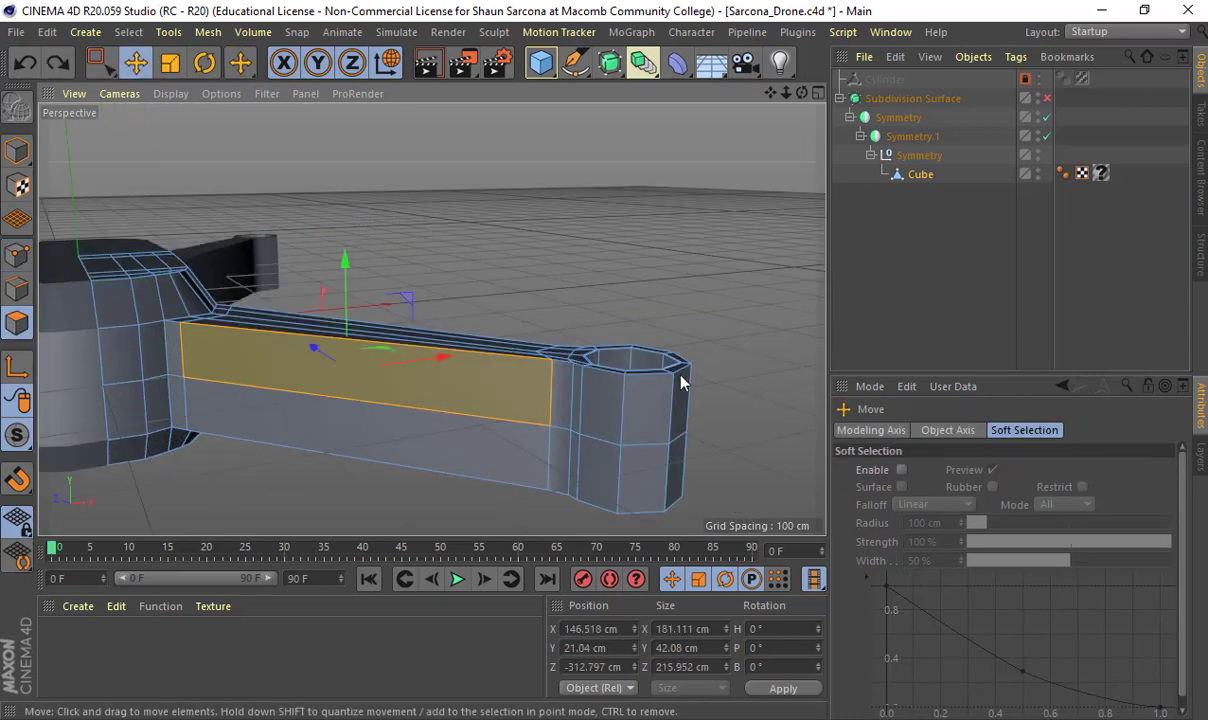
{"action": "left_click", "coordinate": [648, 385]}
{"action": "left_click_drag", "start_coordinate": [650, 340], "coordinate": [648, 268]}
{"action": "key", "text": "ctrl+z"}
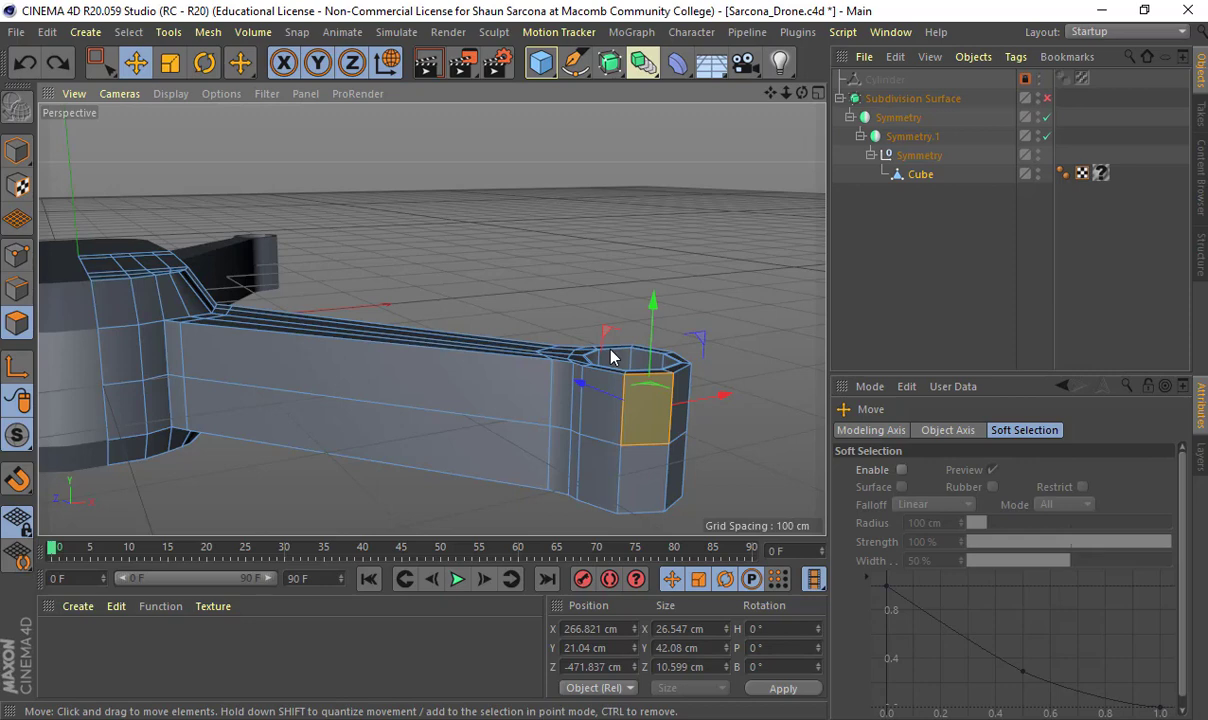
{"action": "left_click", "coordinate": [17, 255]}
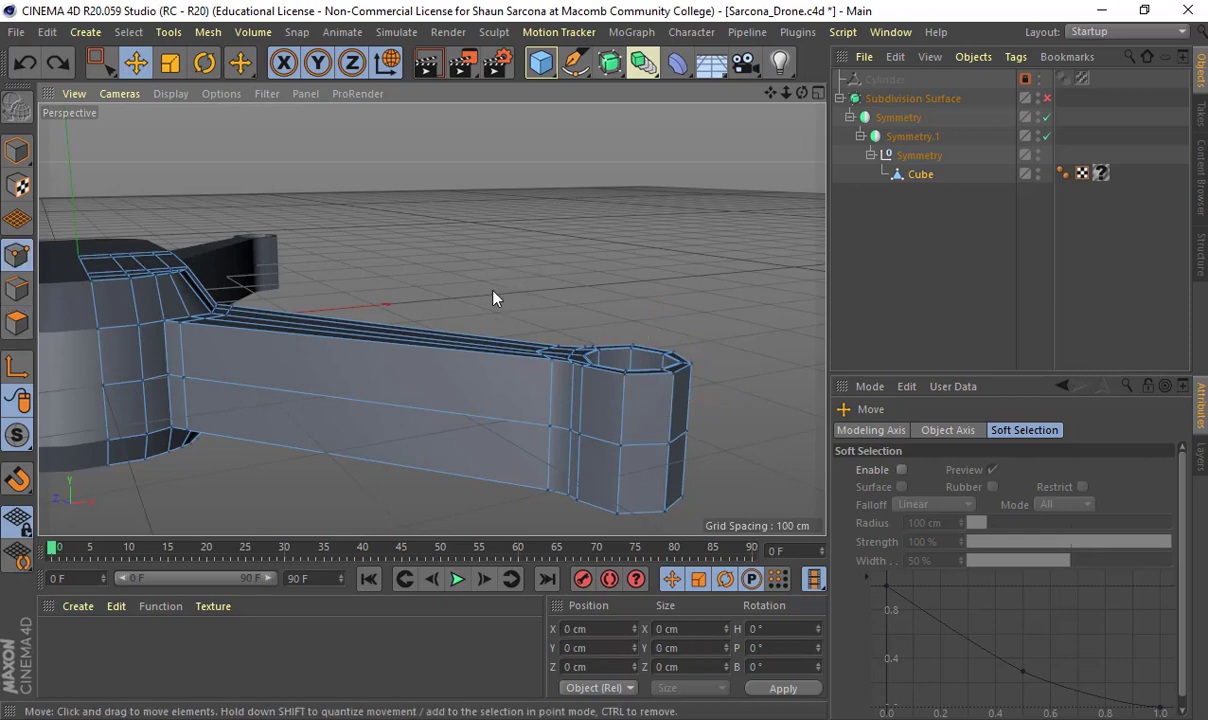
Step: Select all of the cube mesh's points with Rectangle Selection and run Optimize on them
{"action": "right_click_drag", "start_coordinate": [491, 291], "coordinate": [316, 322], "text": "alt"}
{"action": "left_click_drag", "start_coordinate": [316, 330], "coordinate": [456, 506], "text": "alt"}
{"action": "key", "text": "0"}
{"action": "right_click", "coordinate": [516, 308]}
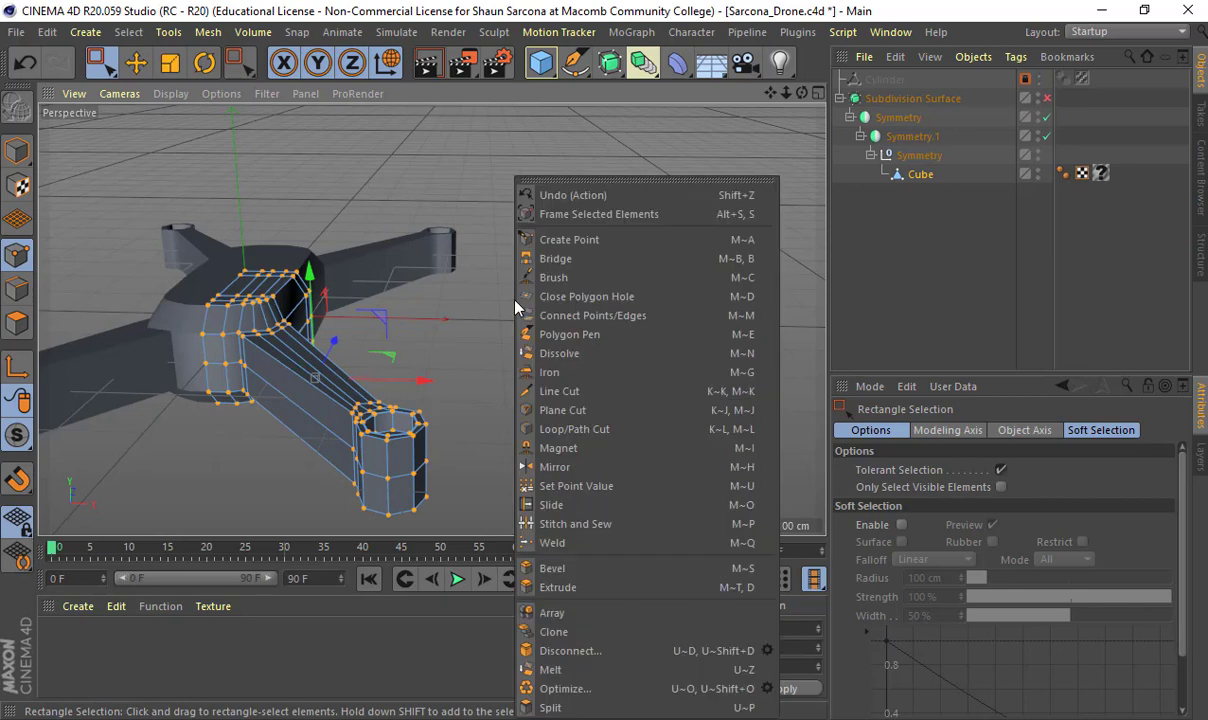
{"action": "left_click", "coordinate": [561, 689]}
{"action": "left_click_drag", "start_coordinate": [531, 499], "coordinate": [503, 269], "text": "alt"}
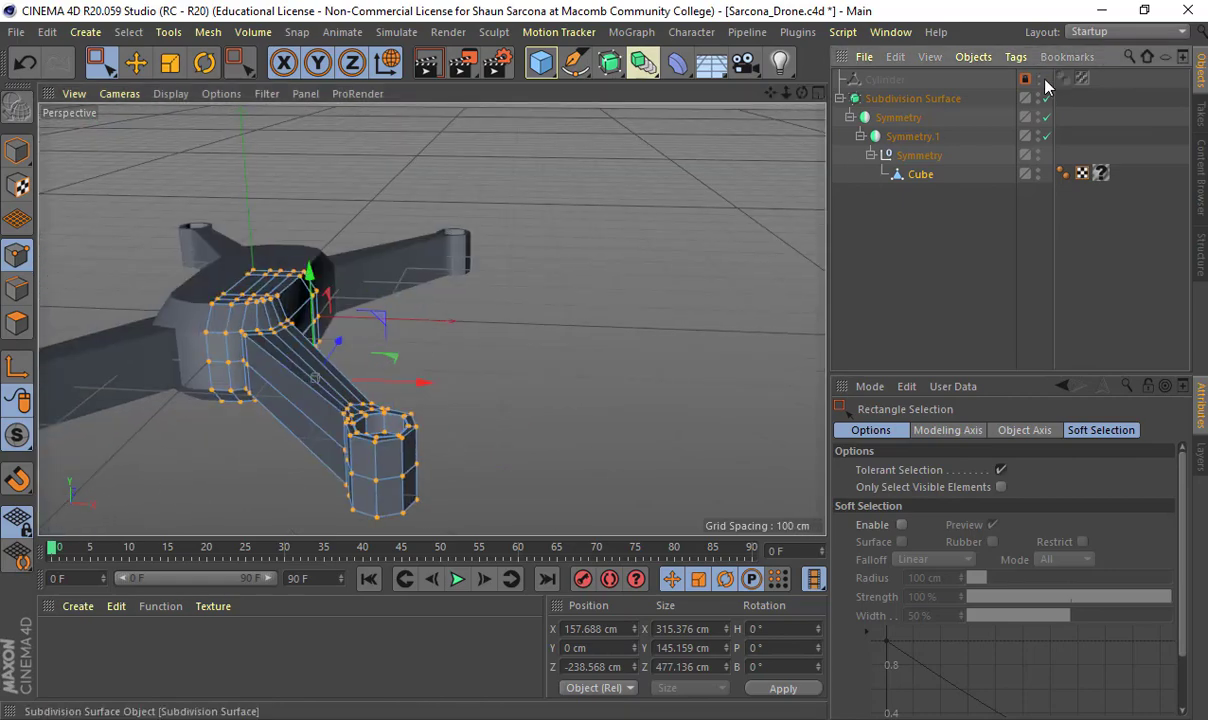
Step: Turn on Subdivision Surface smoothing to inspect the drone's body and arms from the side, and turn it off again
{"action": "left_click", "coordinate": [1046, 98]}
{"action": "left_click_drag", "start_coordinate": [584, 228], "coordinate": [519, 140], "text": "alt"}
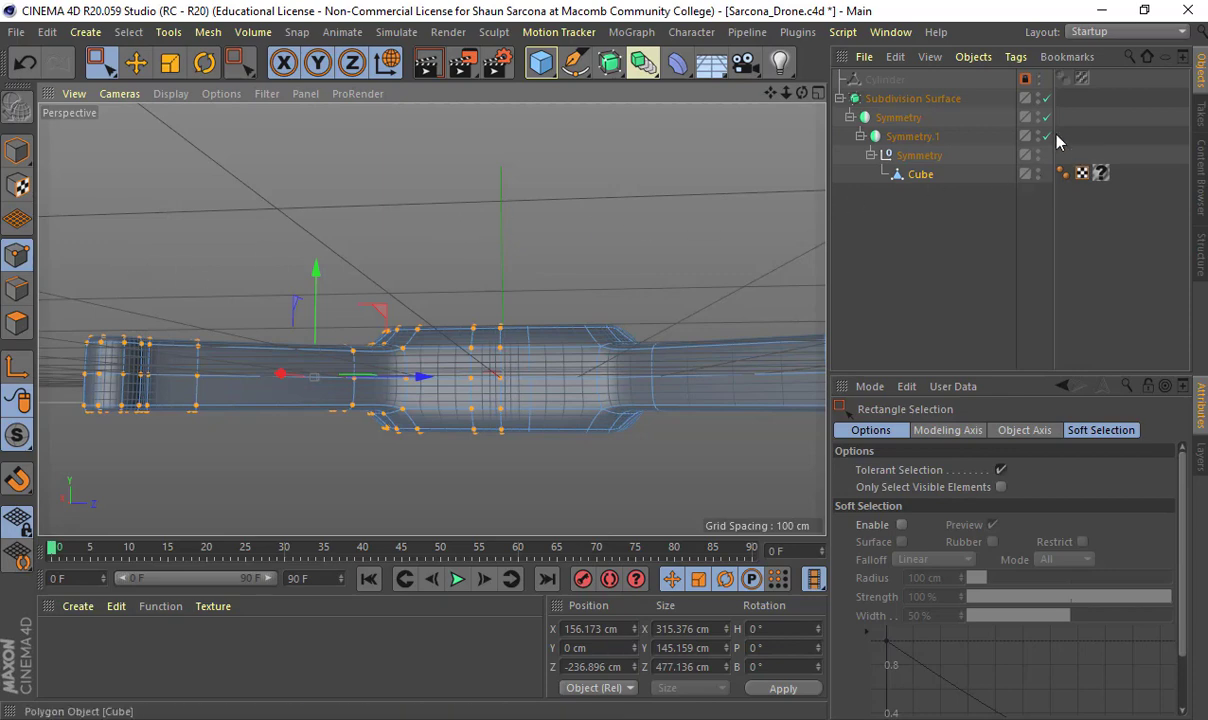
{"action": "left_click", "coordinate": [1047, 98]}
{"action": "left_click_drag", "start_coordinate": [578, 362], "coordinate": [455, 315], "text": "alt"}
{"action": "key", "text": "e"}
{"action": "left_click_drag", "start_coordinate": [427, 245], "coordinate": [542, 370]}
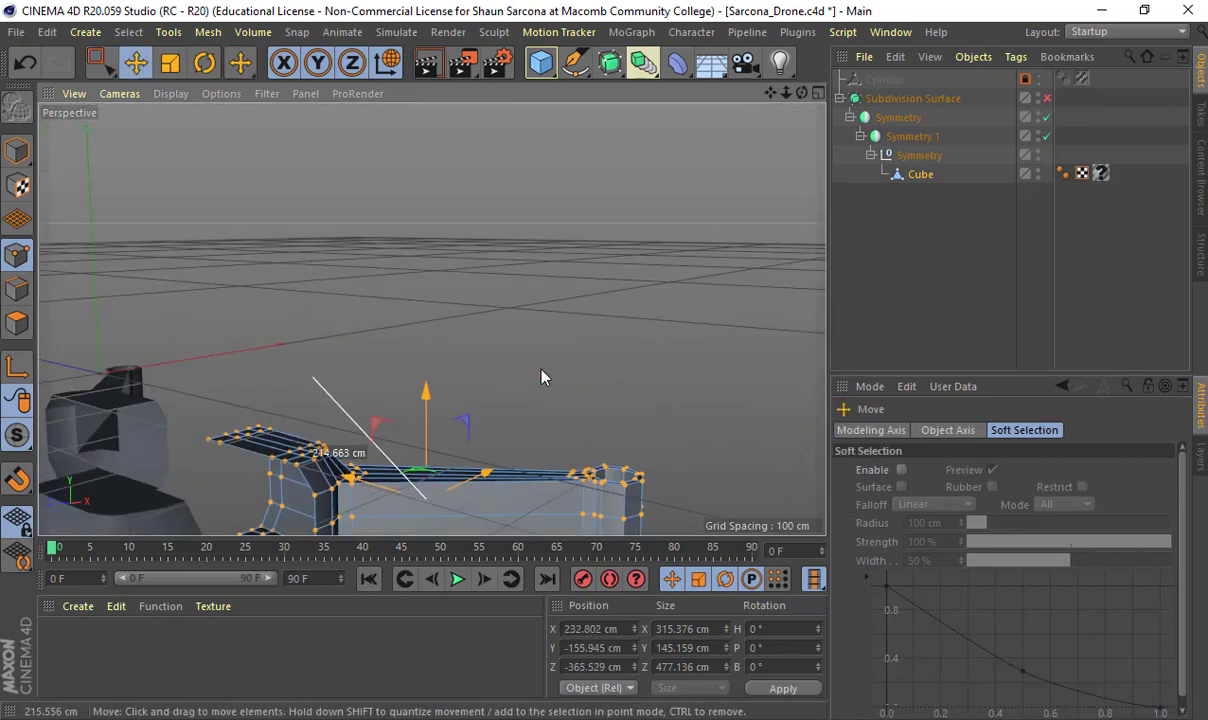
{"action": "key", "text": "ctrl+z"}
Step: Select the arm tip's points, raise them to about Y 96 cm, and flatten the tip to about 33 cm in height
{"action": "key", "text": "space"}
{"action": "left_click_drag", "start_coordinate": [405, 238], "coordinate": [634, 508]}
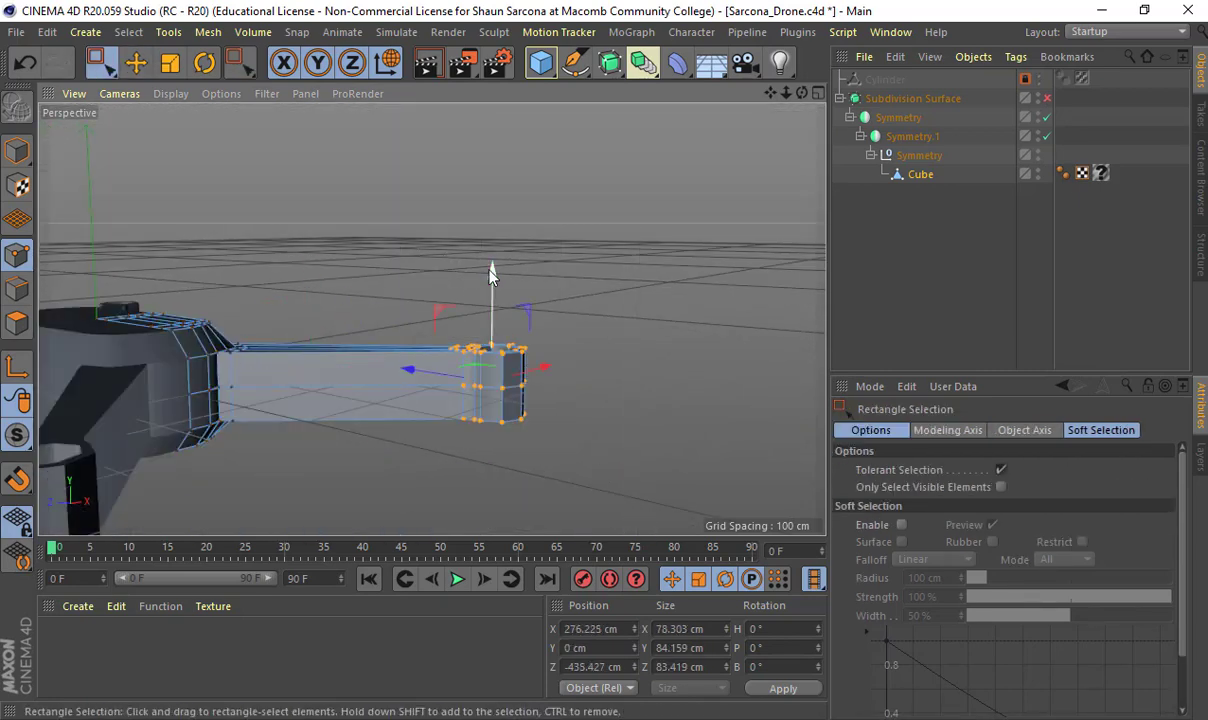
{"action": "left_click_drag", "start_coordinate": [490, 273], "coordinate": [432, 221]}
{"action": "key", "text": "r"}
{"action": "key", "text": "t"}
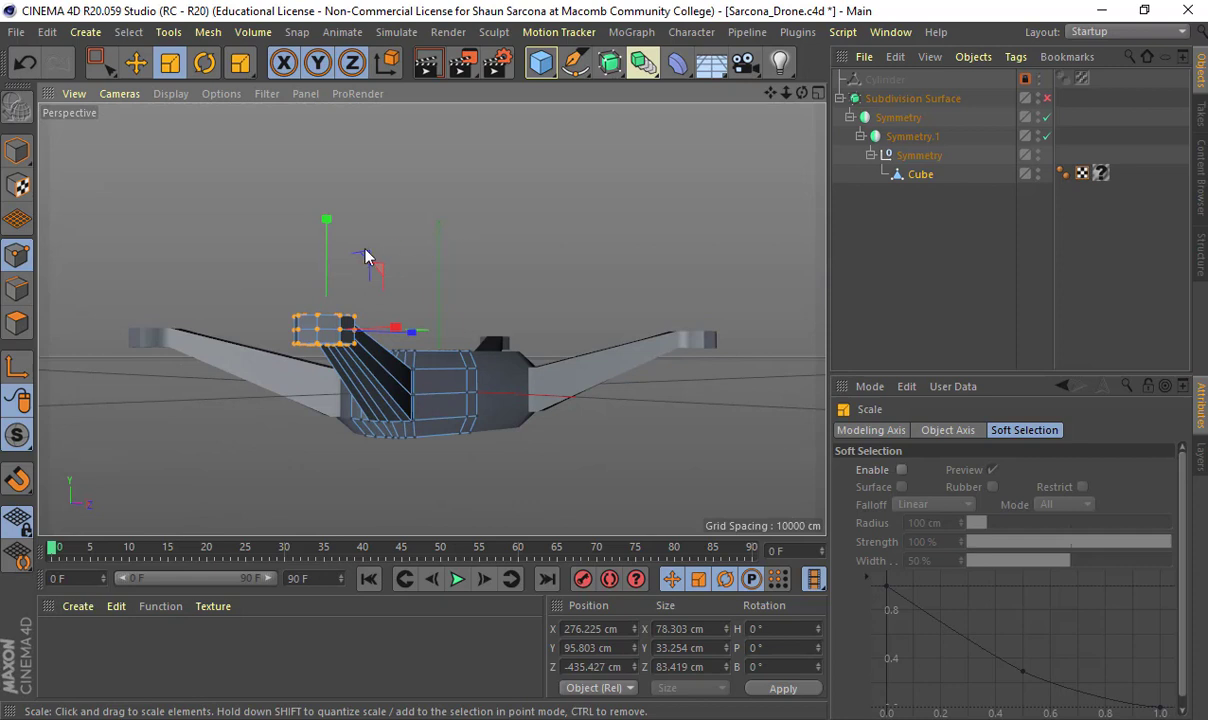
Step: Move the arm tip to about X 284, Y 93, Z -404 cm and turn on Subdivision Surface smoothing
{"action": "key", "text": "e"}
{"action": "left_click_drag", "start_coordinate": [326, 243], "coordinate": [326, 236]}
{"action": "left_click_drag", "start_coordinate": [395, 287], "coordinate": [570, 315], "text": "alt"}
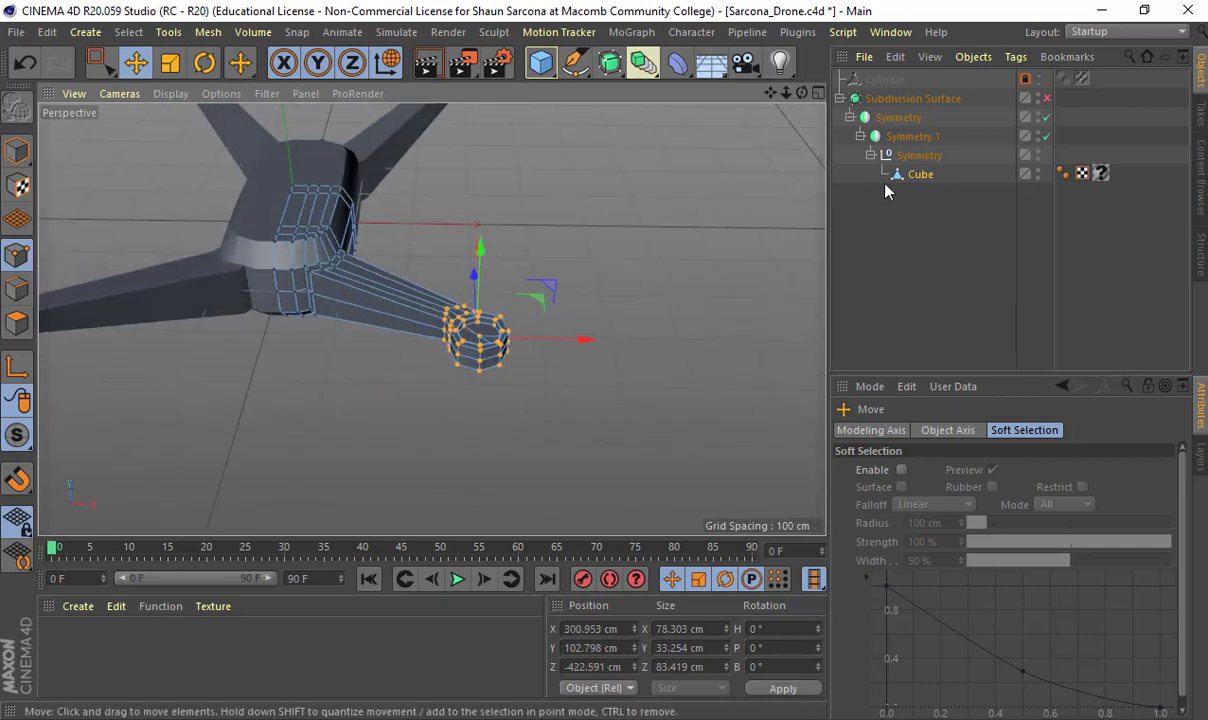
{"action": "left_click", "coordinate": [1047, 98]}
{"action": "left_click_drag", "start_coordinate": [615, 210], "coordinate": [600, 140], "text": "alt"}
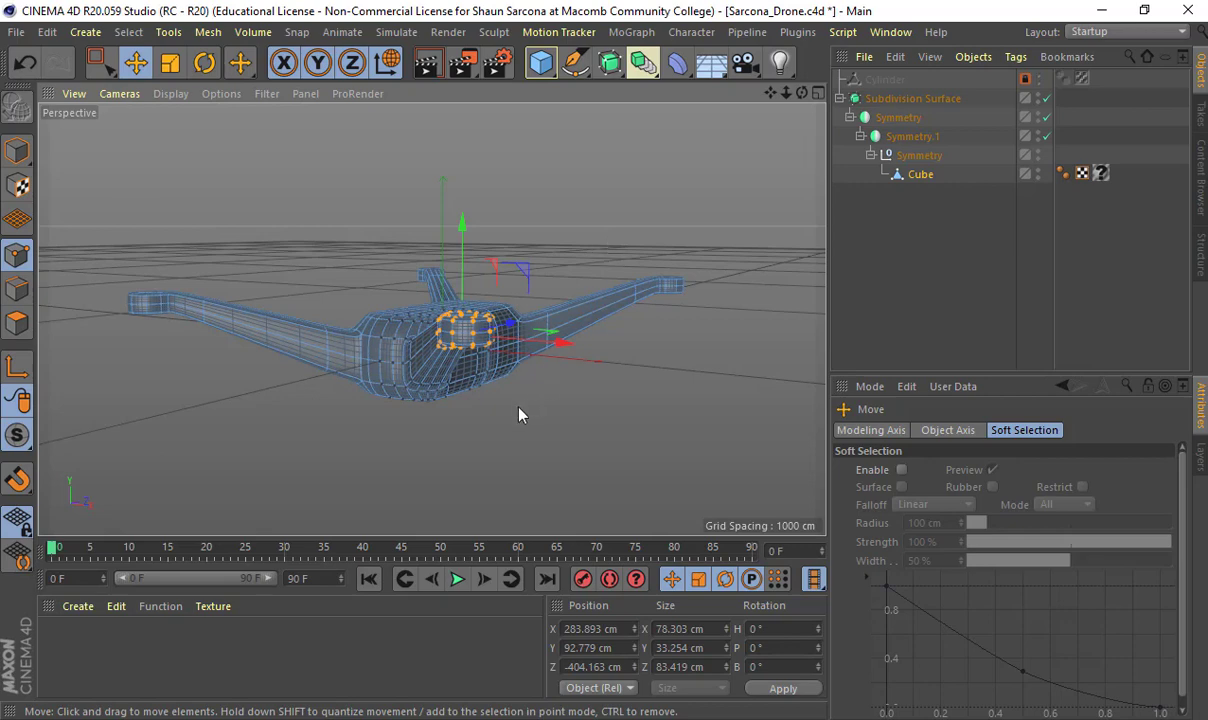
Step: Switch to polygon mode with nothing selected and inspect the smoothed recess on the arm tip's underside
{"action": "scroll", "coordinate": [519, 415], "scroll_direction": "up", "scroll_amount": 4}
{"action": "left_click_drag", "start_coordinate": [470, 335], "coordinate": [532, 254], "text": "alt"}
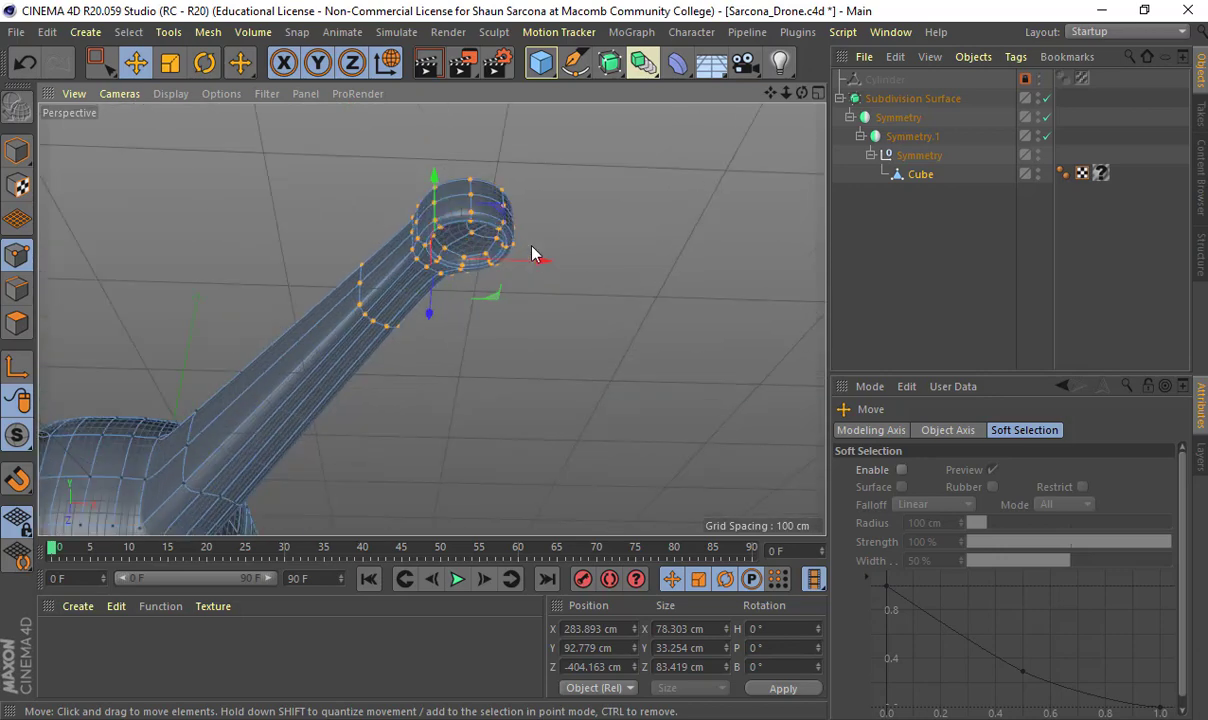
{"action": "left_click", "coordinate": [14, 320]}
{"action": "left_click", "coordinate": [612, 285]}
{"action": "key", "text": "r"}
{"action": "left_click_drag", "start_coordinate": [446, 235], "coordinate": [474, 403], "text": "alt"}
{"action": "scroll", "coordinate": [537, 246], "scroll_direction": "up", "scroll_amount": 5}
{"action": "scroll", "coordinate": [530, 240], "scroll_direction": "down", "scroll_amount": 3}
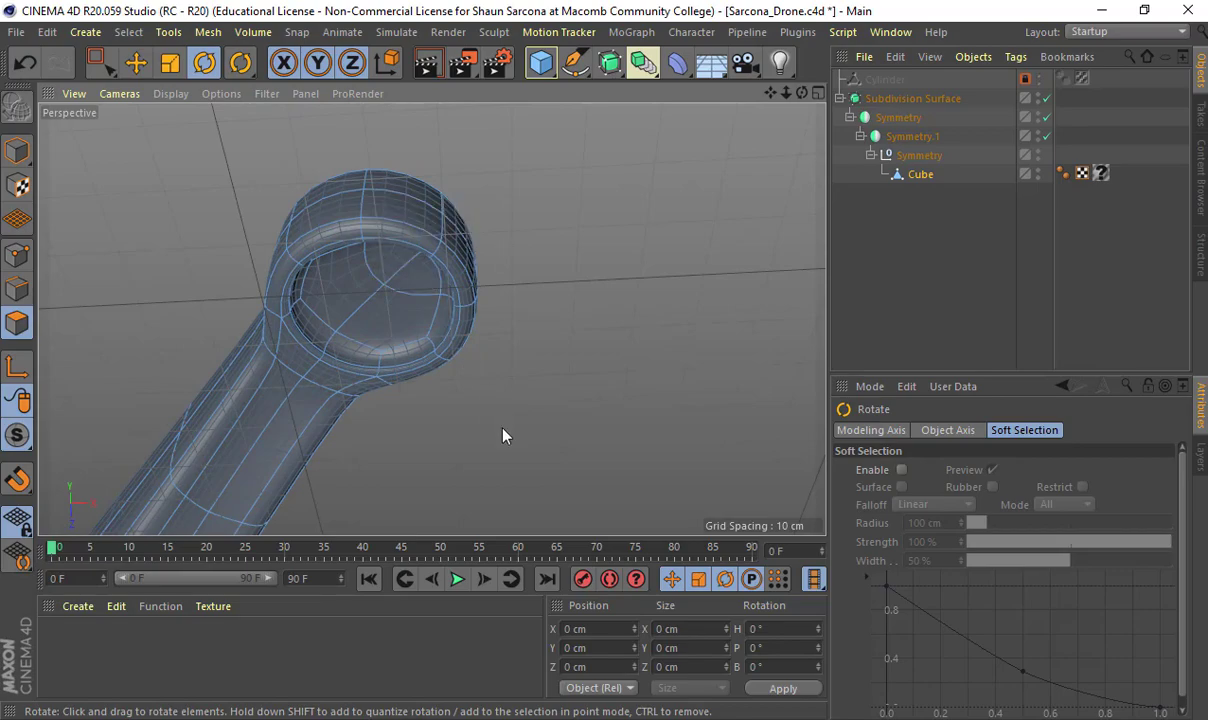
Step: Switch to Chrome to check how the arm ends look in the white drone reference photo, and return to Cinema 4D
{"action": "key", "text": "alt+Tab"}
{"action": "key", "text": "alt+Tab"}
{"action": "key", "text": "Tab"}
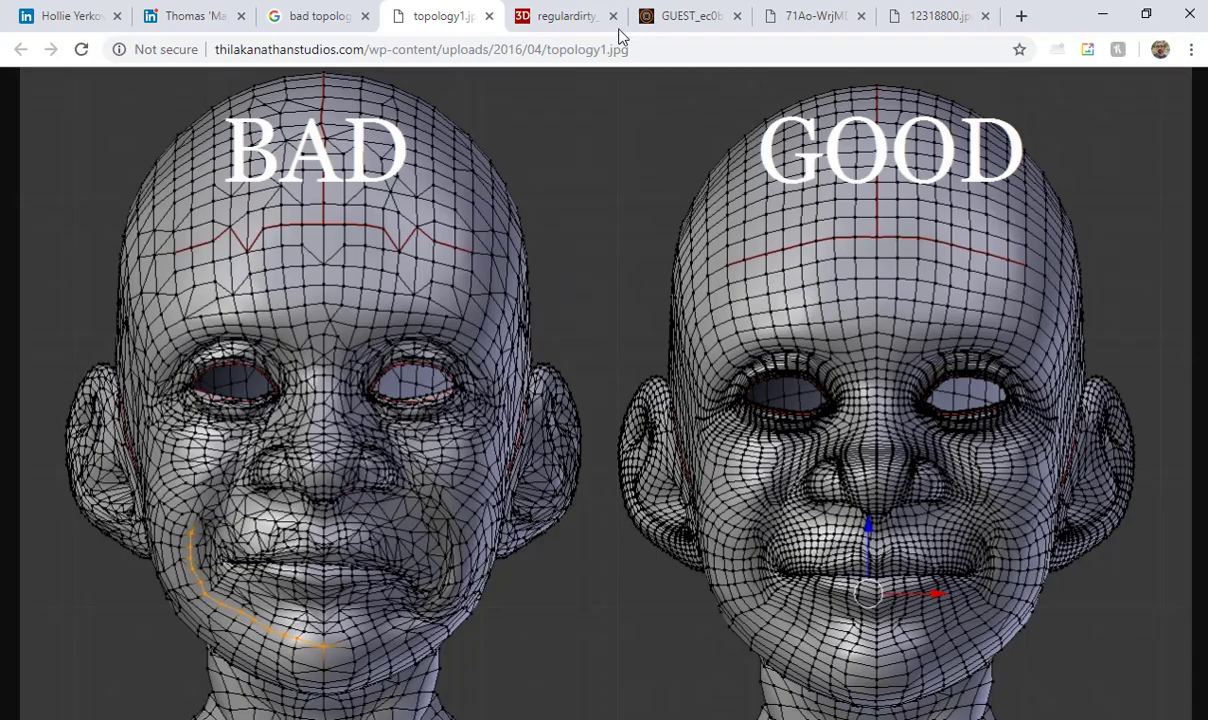
{"action": "left_click", "coordinate": [785, 17]}
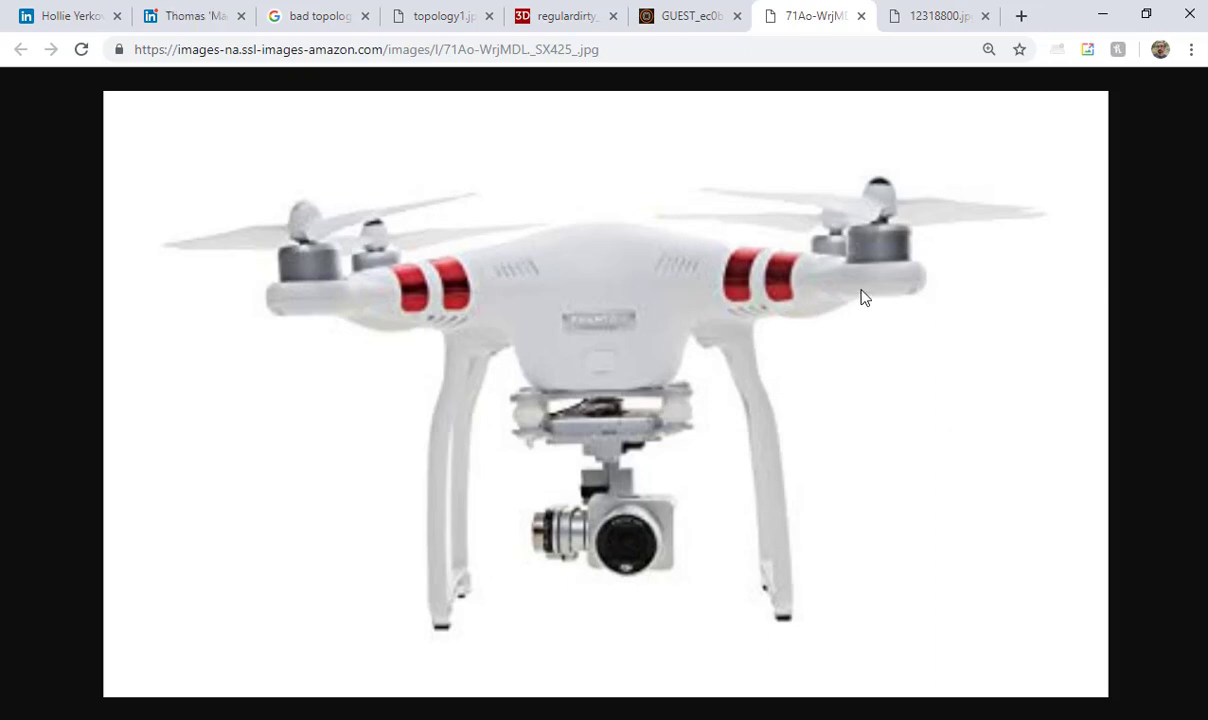
{"action": "key", "text": "alt+Tab"}
{"action": "key", "text": "alt+Tab"}
{"action": "key", "text": "Tab"}
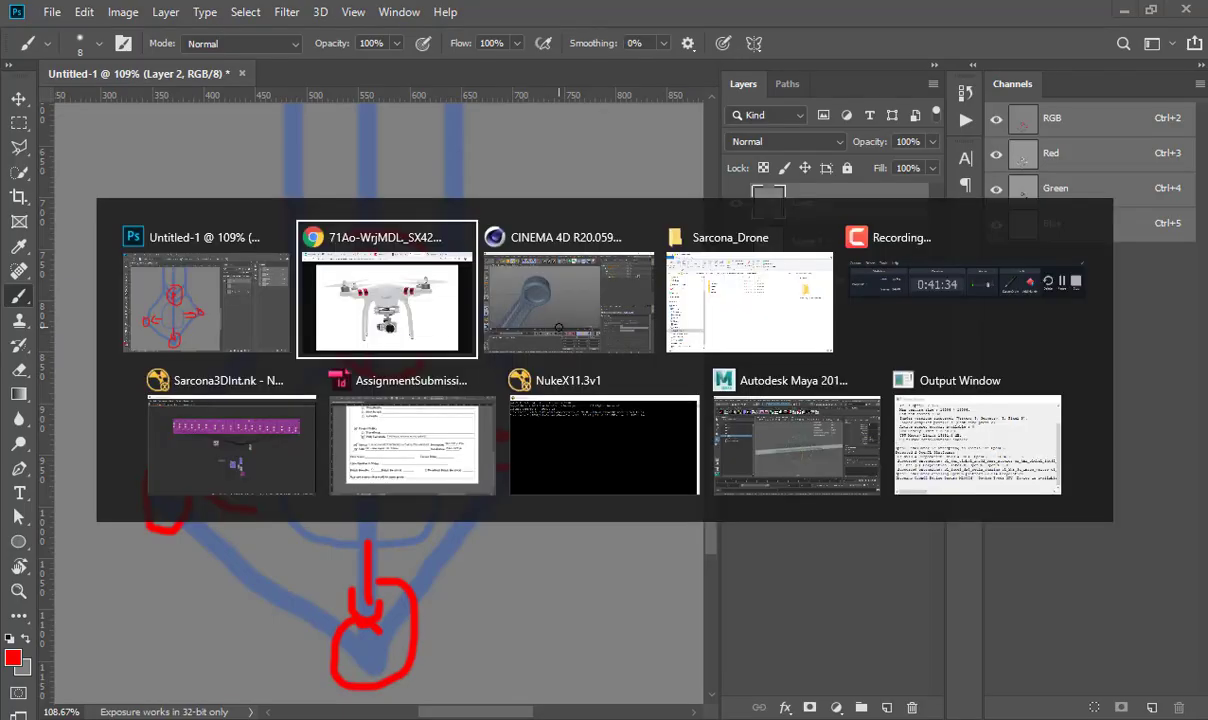
Step: Turn off Subdivision Surface smoothing, select the cap polygons in the arm tip's underside recess, and grow the selection over the recess walls
{"action": "scroll", "coordinate": [386, 262], "scroll_direction": "down", "scroll_amount": 3}
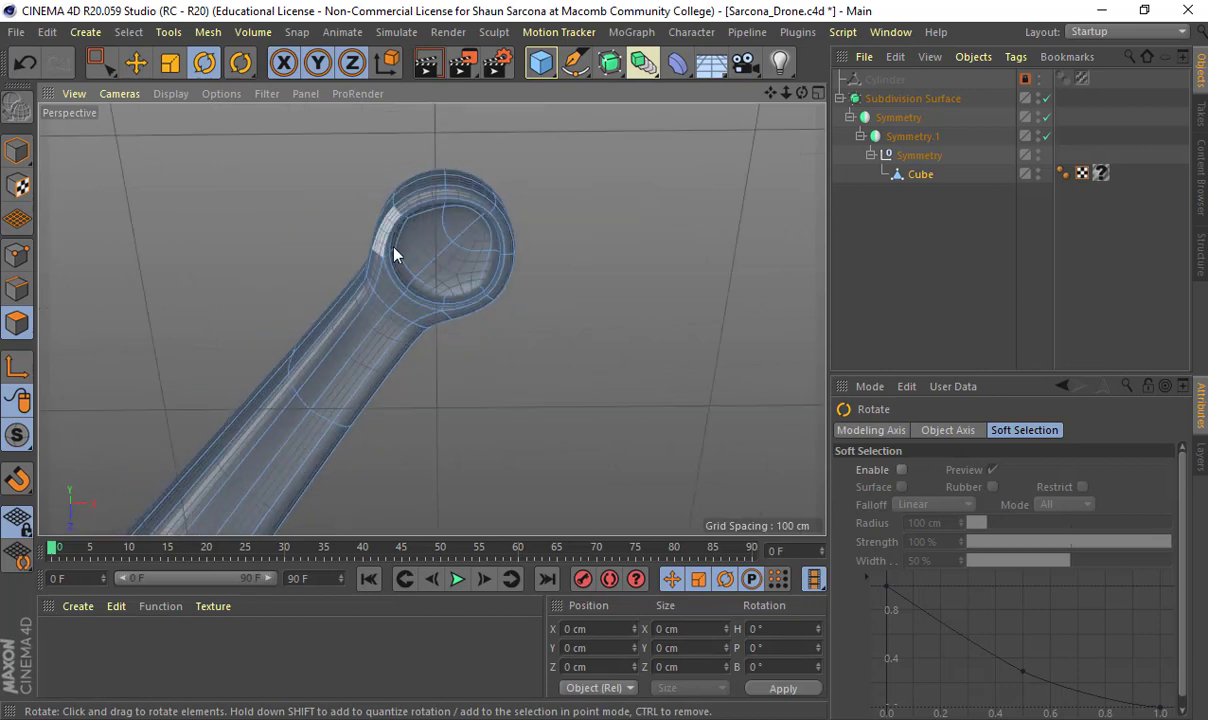
{"action": "mouse_move", "coordinate": [405, 259]}
{"action": "left_mouse_down", "text": "alt"}
{"action": "mouse_move", "coordinate": [463, 273]}
{"action": "mouse_move", "coordinate": [415, 240]}
{"action": "left_mouse_up", "text": "alt"}
{"action": "scroll", "coordinate": [490, 259], "scroll_direction": "up", "scroll_amount": 5}
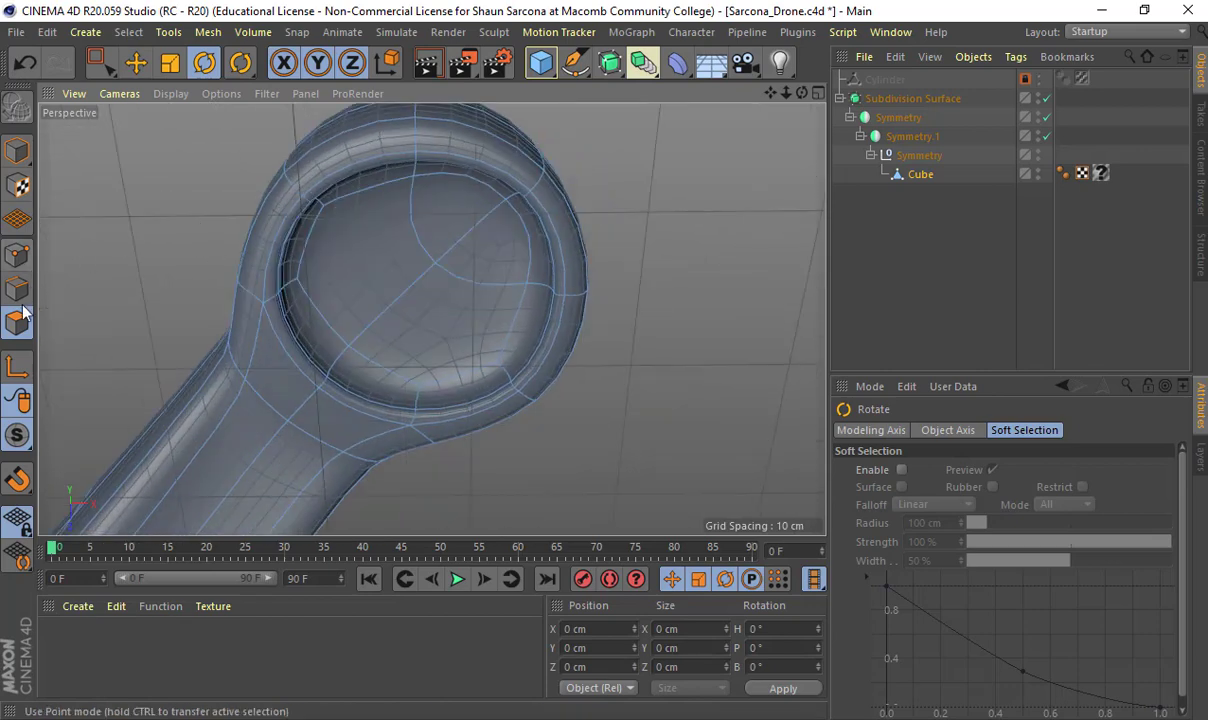
{"action": "left_click", "coordinate": [440, 204]}
{"action": "key", "text": "q"}
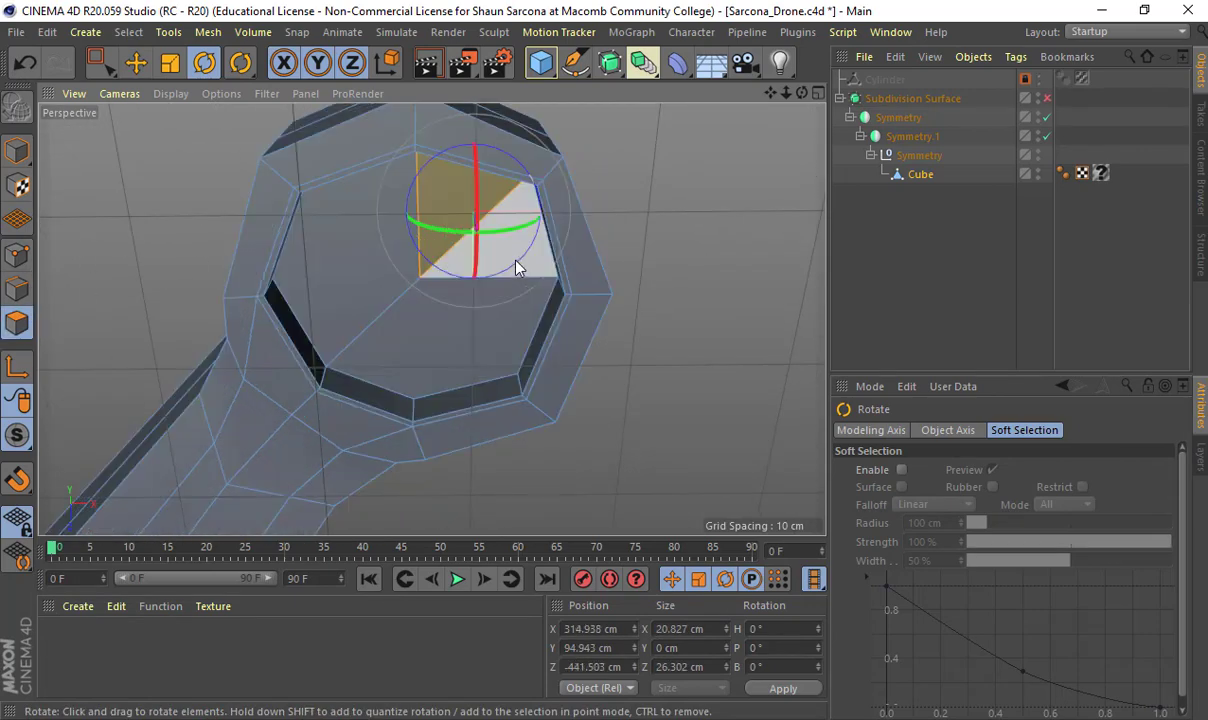
{"action": "key", "text": "e"}
{"action": "left_click", "coordinate": [520, 262], "text": "shift"}
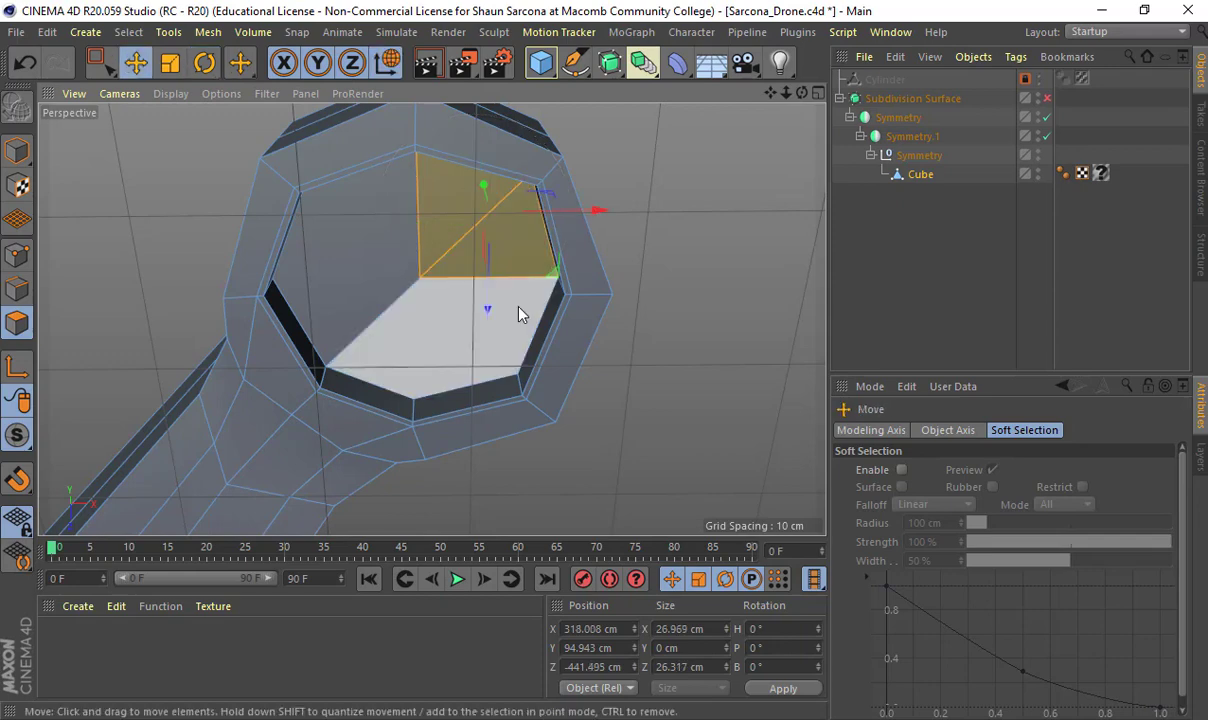
{"action": "left_click", "coordinate": [490, 305], "text": "shift"}
{"action": "left_click", "coordinate": [329, 334], "text": "shift"}
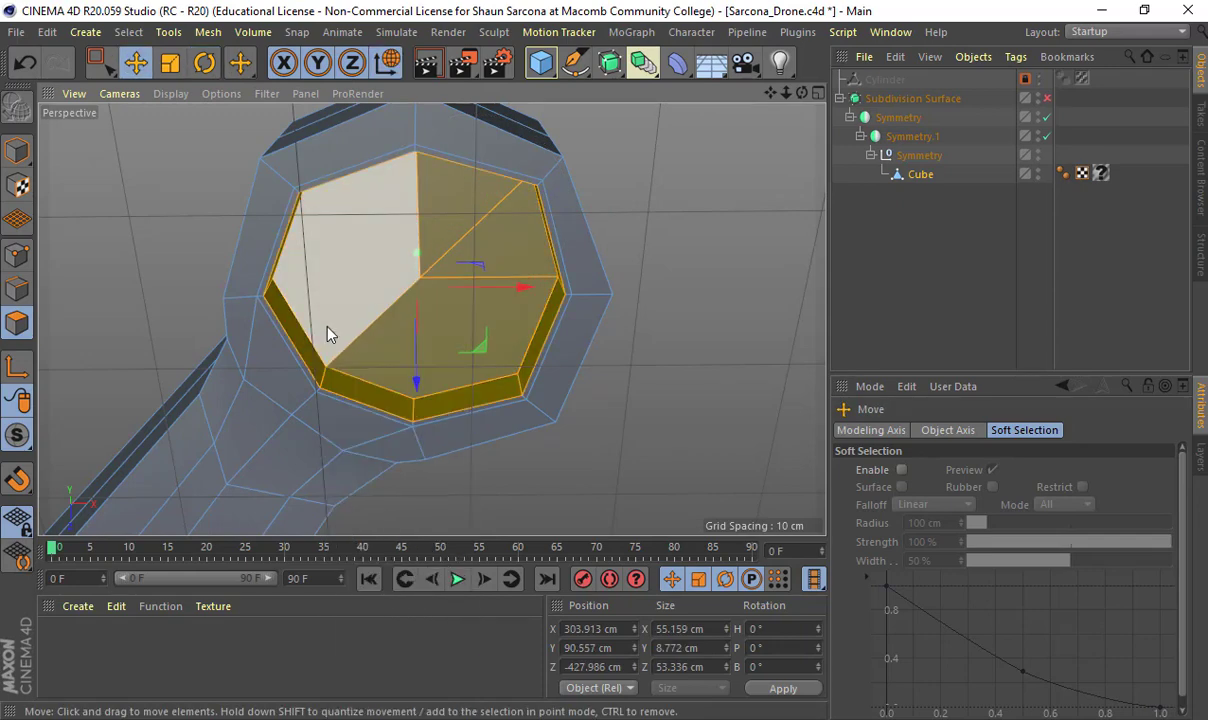
{"action": "left_click", "coordinate": [410, 245], "text": "shift"}
Step: Try scaling the grown recess selection flat along Y, and undo the scaling
{"action": "key", "text": "r"}
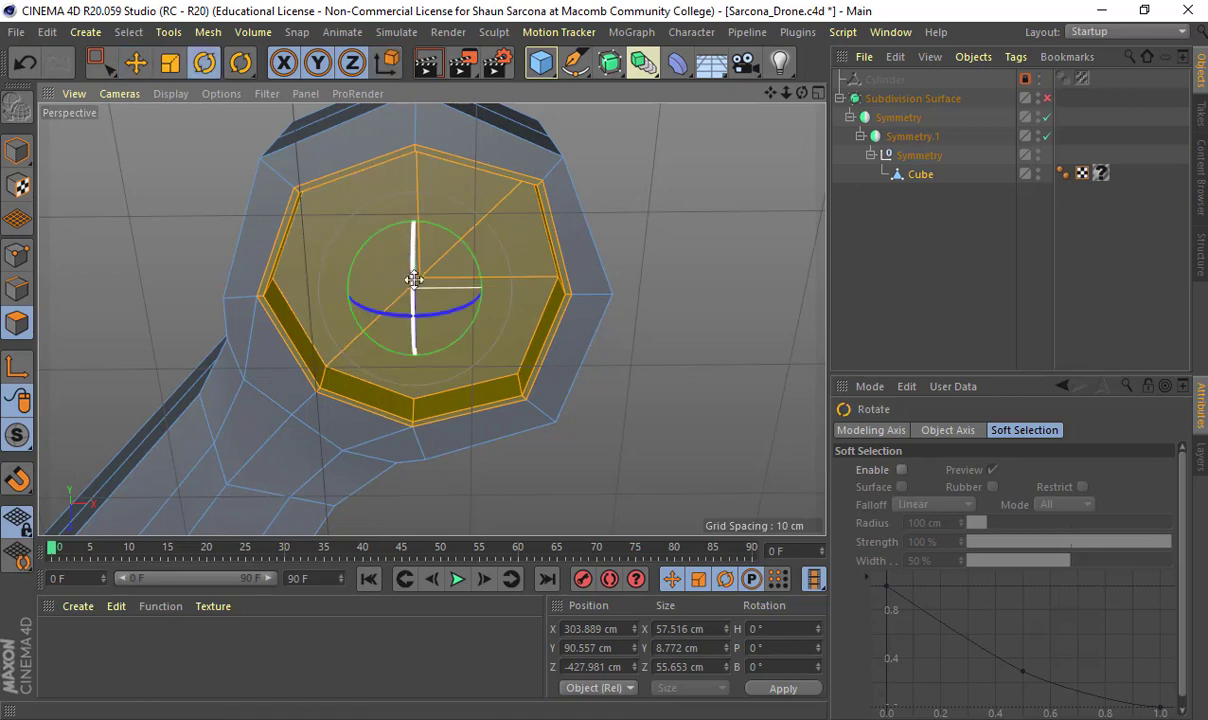
{"action": "key", "text": "t"}
{"action": "left_click_drag", "start_coordinate": [418, 257], "coordinate": [418, 288]}
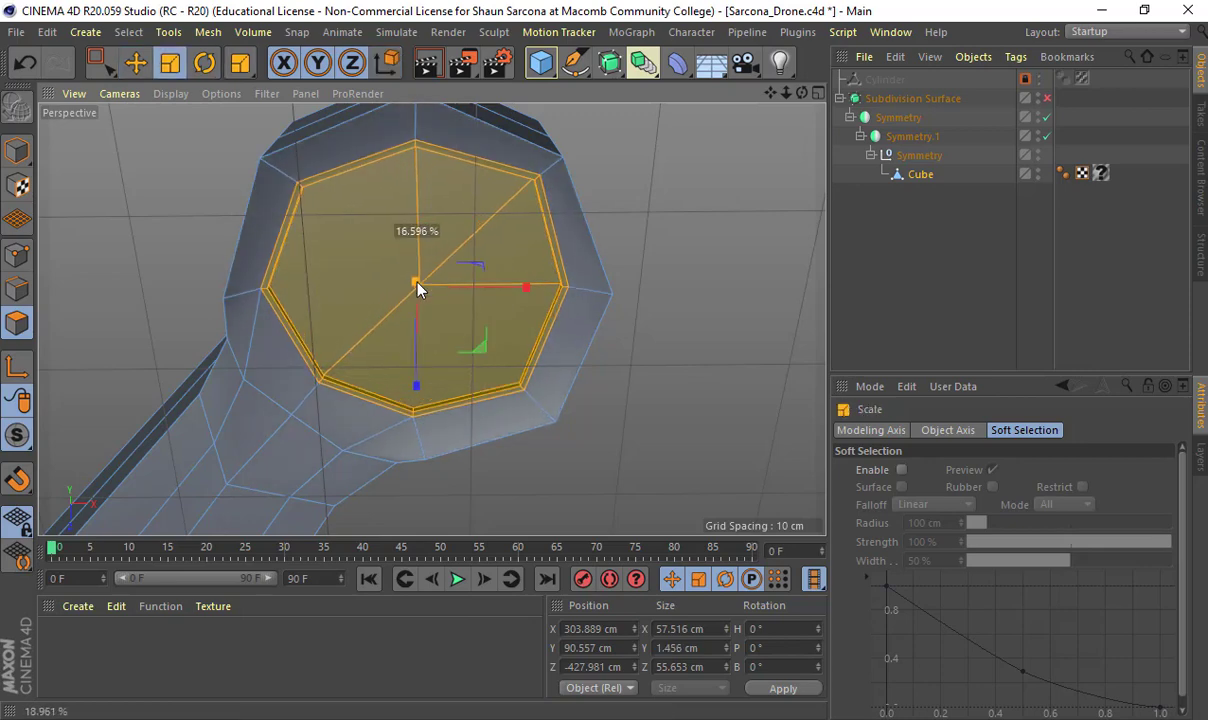
{"action": "key", "text": "ctrl+z"}
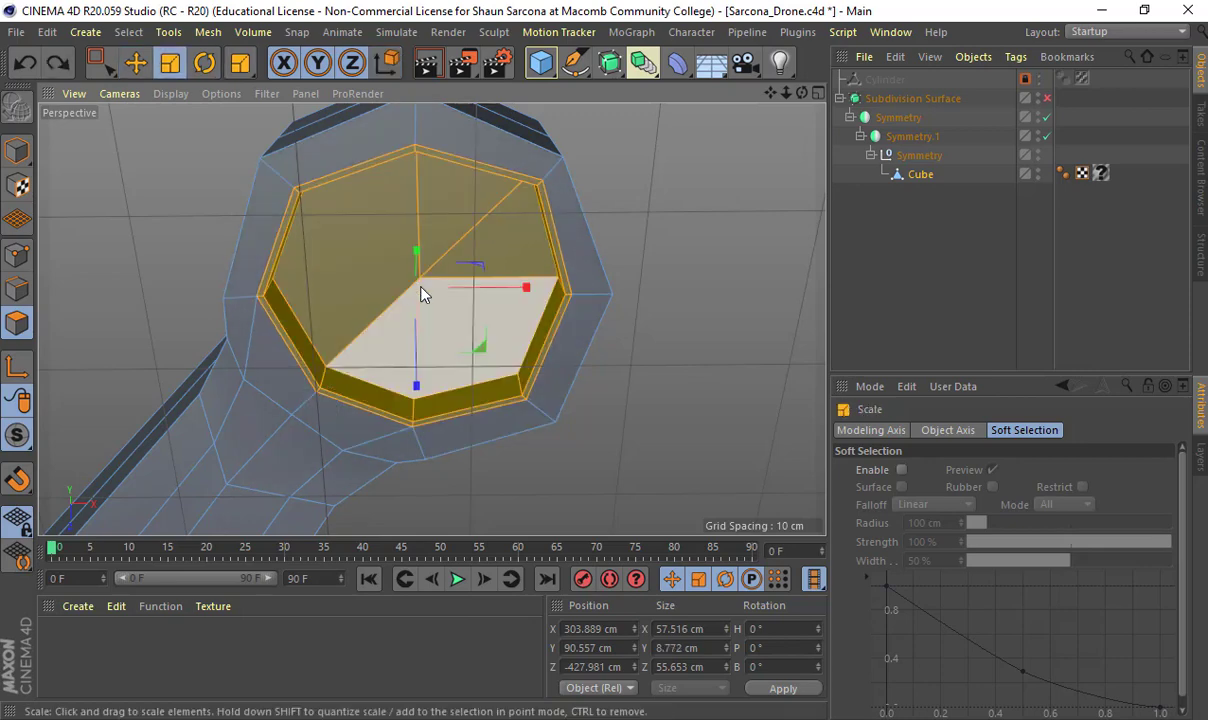
Step: Reselect only the four cap polygons of the underside recess, undoing a trial growth of the selection
{"action": "left_click", "coordinate": [385, 247]}
{"action": "left_click", "coordinate": [459, 221], "text": "shift"}
{"action": "left_click", "coordinate": [504, 249], "text": "shift"}
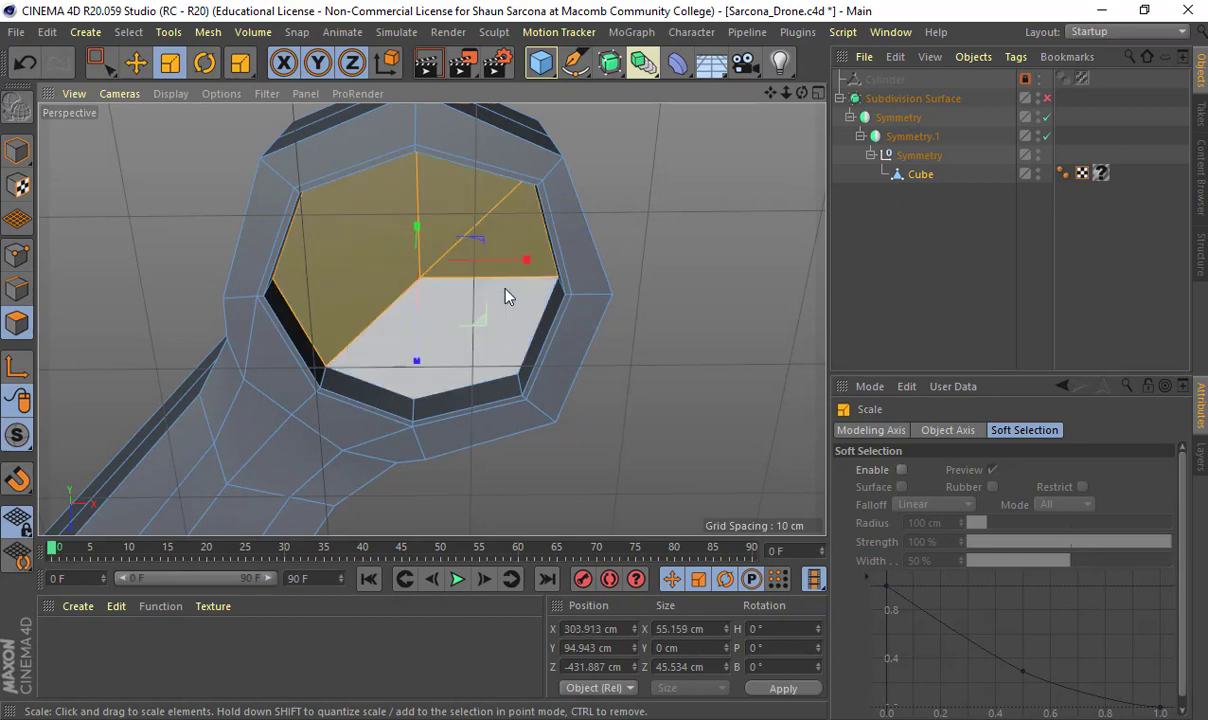
{"action": "left_click", "coordinate": [506, 290], "text": "shift"}
{"action": "key", "text": "u"}
{"action": "key", "text": "y"}
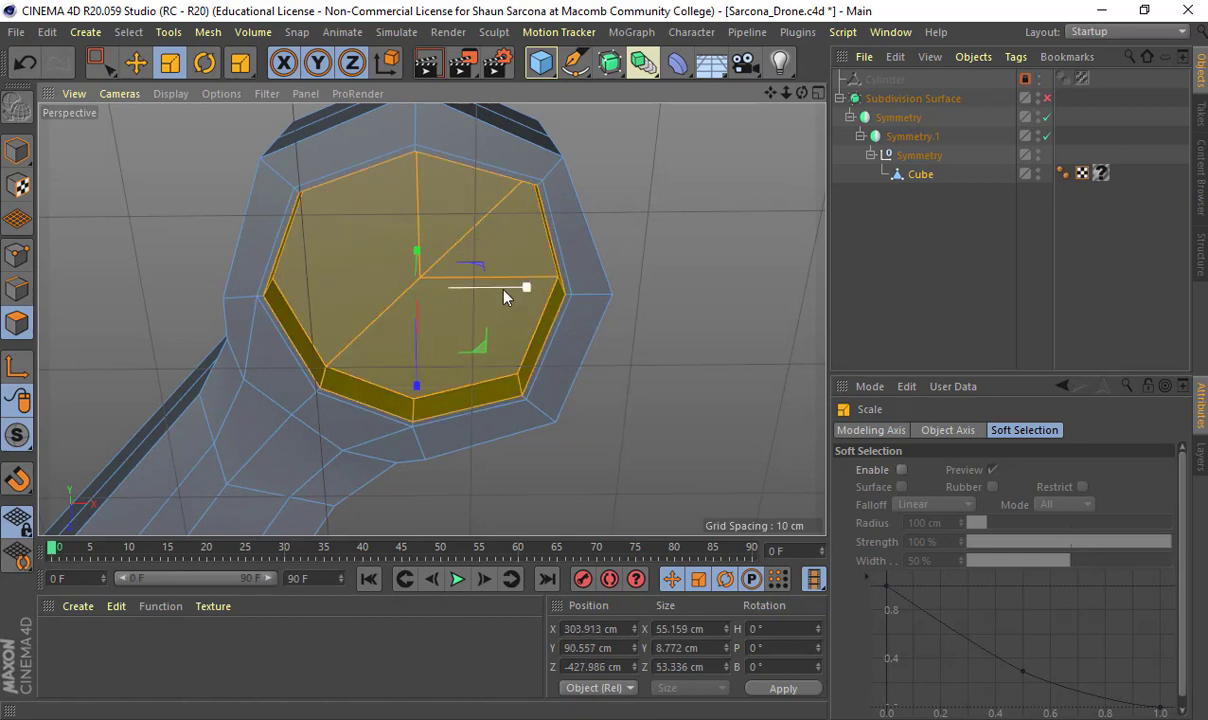
{"action": "key", "text": "ctrl+z"}
Step: Scale the recess cap down to about 48 by 46 cm and lower it to about Y 78 cm
{"action": "key", "text": "r"}
{"action": "key", "text": "t"}
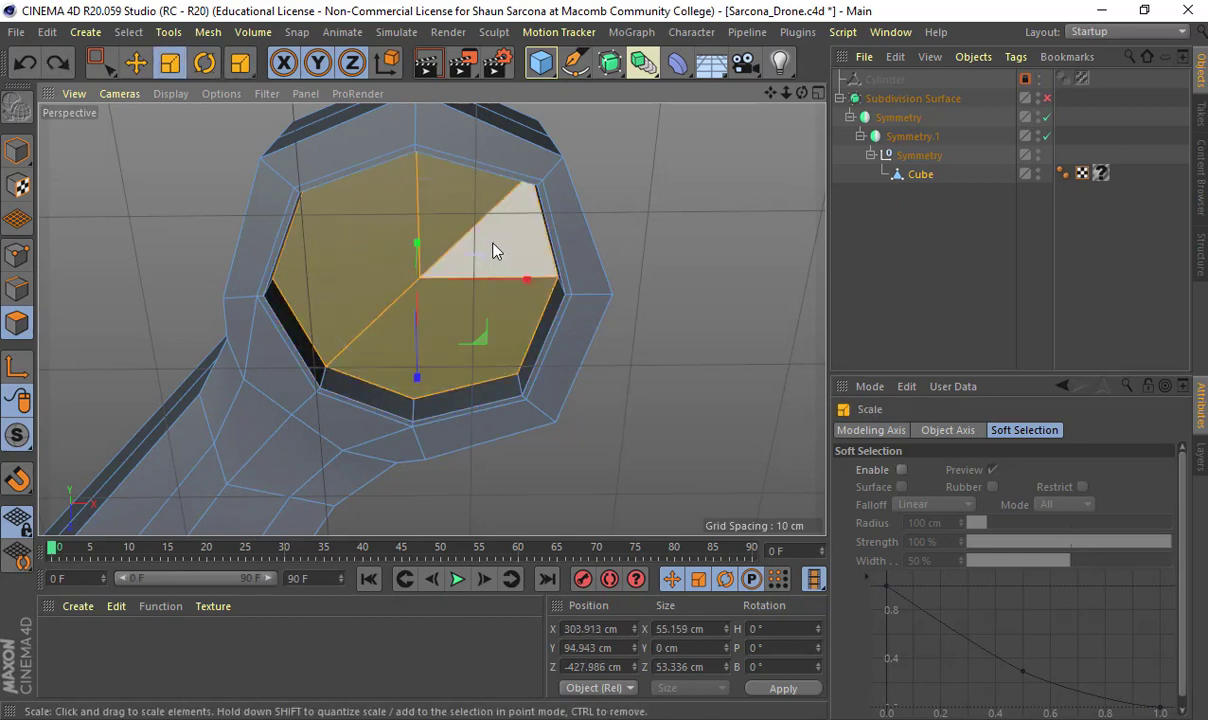
{"action": "left_click_drag", "start_coordinate": [491, 244], "coordinate": [450, 235]}
{"action": "key", "text": "e"}
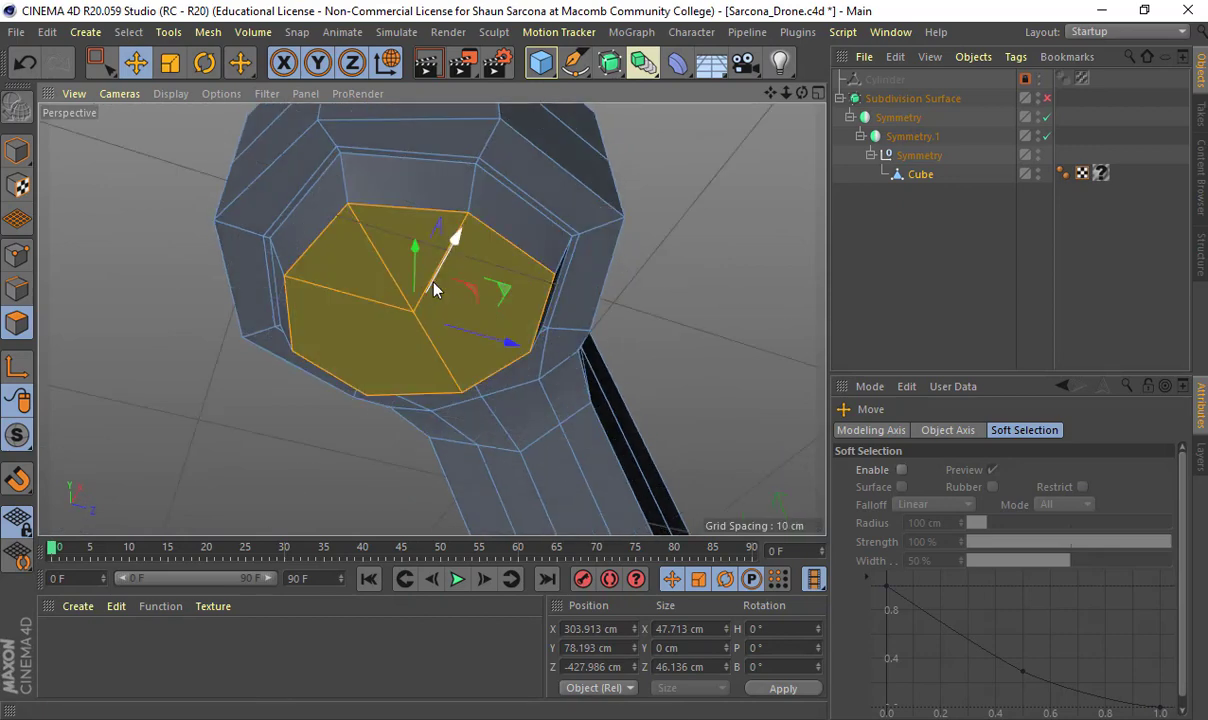
Step: In edge mode, select two radial edges of the recess cap and dissolve them
{"action": "key", "text": "r"}
{"action": "left_click_drag", "start_coordinate": [361, 282], "coordinate": [300, 200], "text": "alt"}
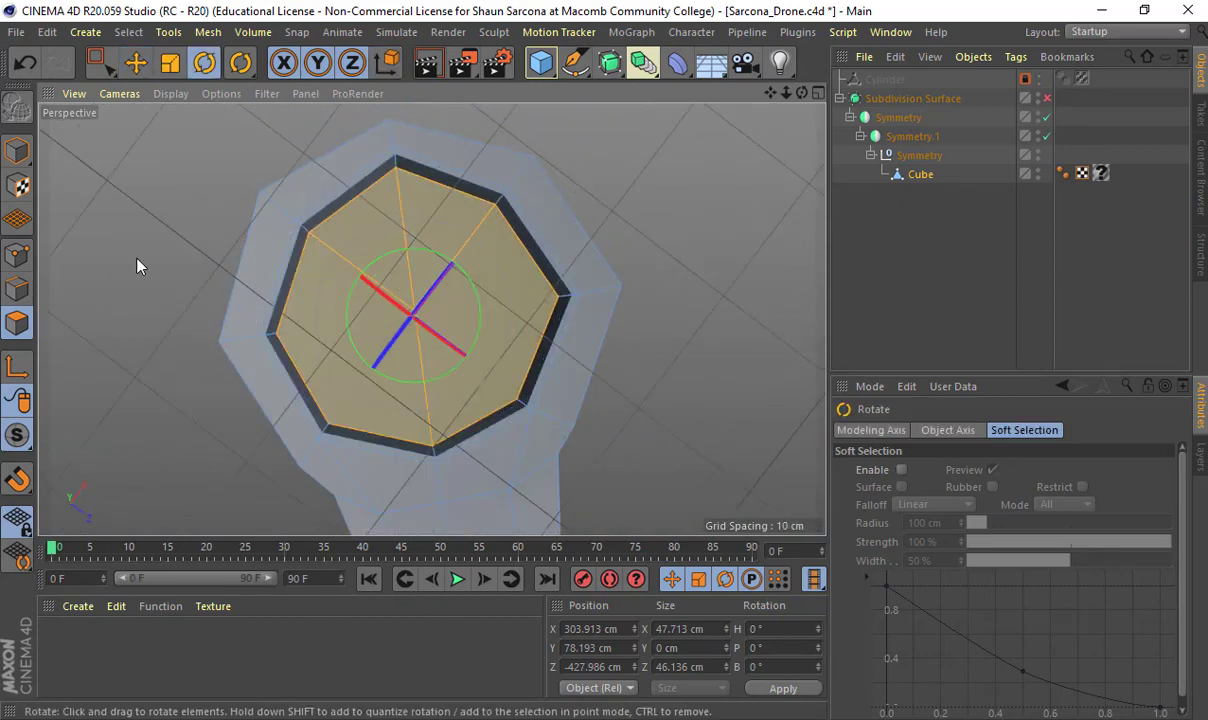
{"action": "left_click", "coordinate": [17, 288]}
{"action": "left_click", "coordinate": [368, 272]}
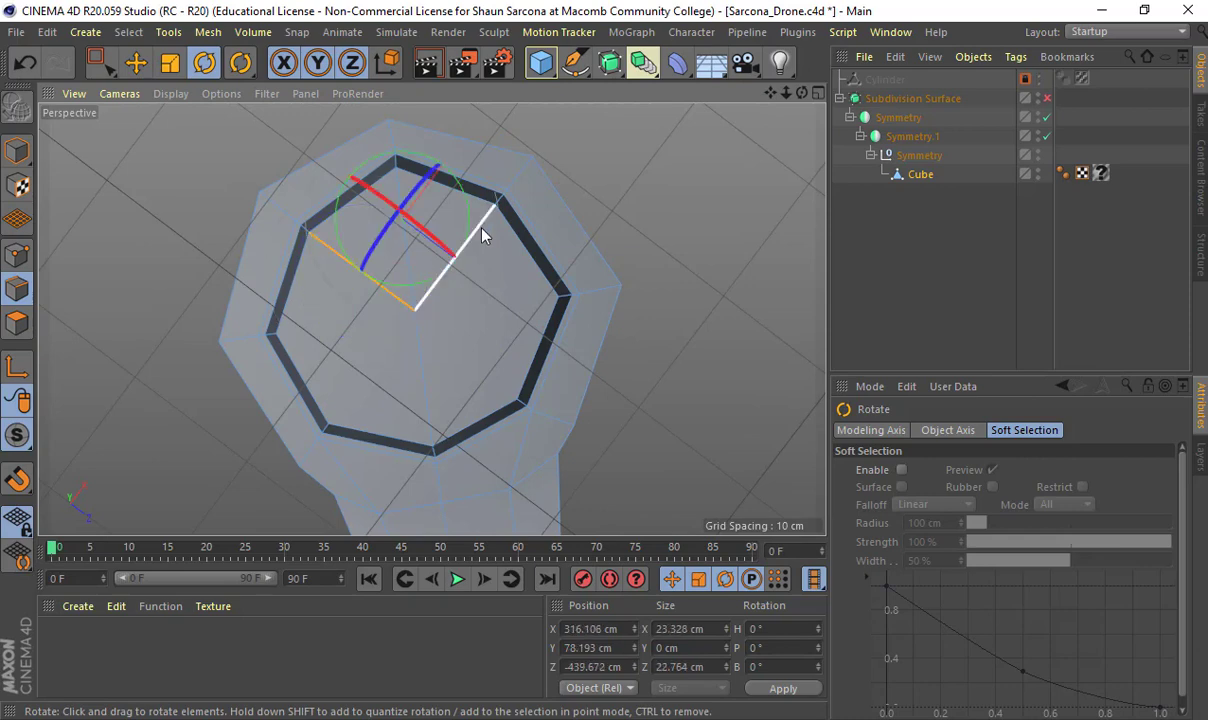
{"action": "right_click", "coordinate": [483, 237]}
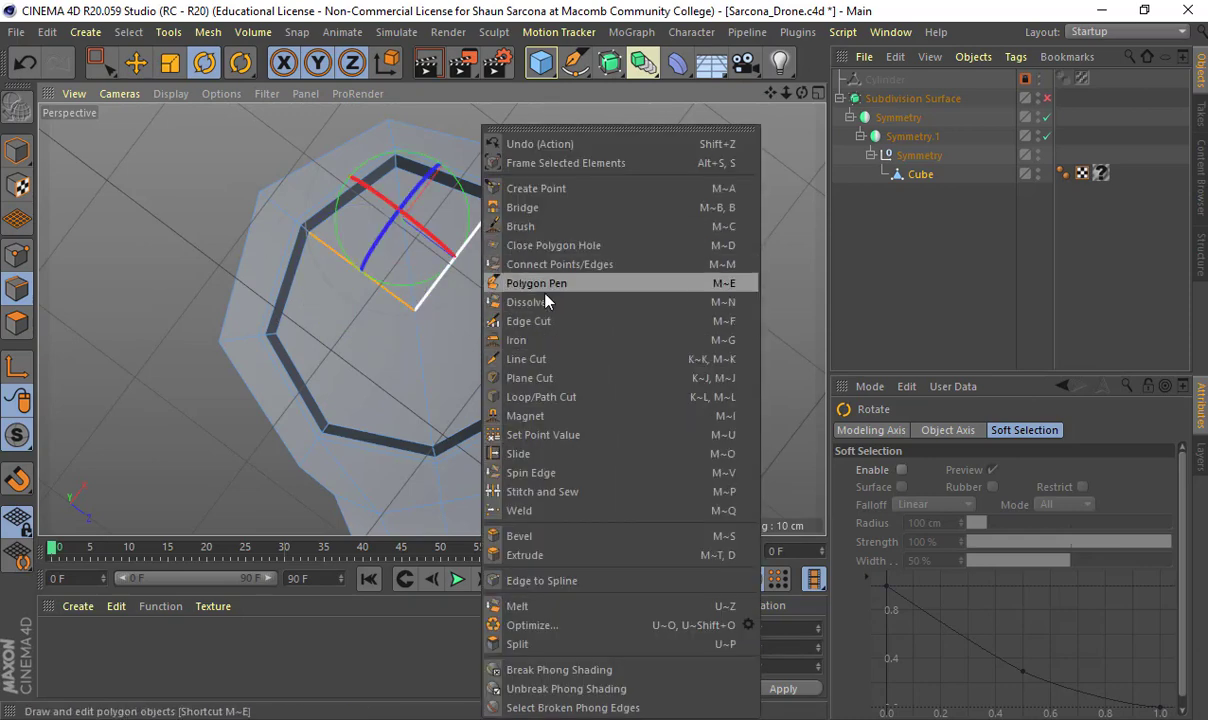
{"action": "left_click", "coordinate": [545, 298]}
Step: Examine the arm tip's recess cap and inner walls from below at several angles
{"action": "left_click_drag", "start_coordinate": [644, 191], "coordinate": [547, 254], "text": "alt"}
{"action": "key", "text": "s"}
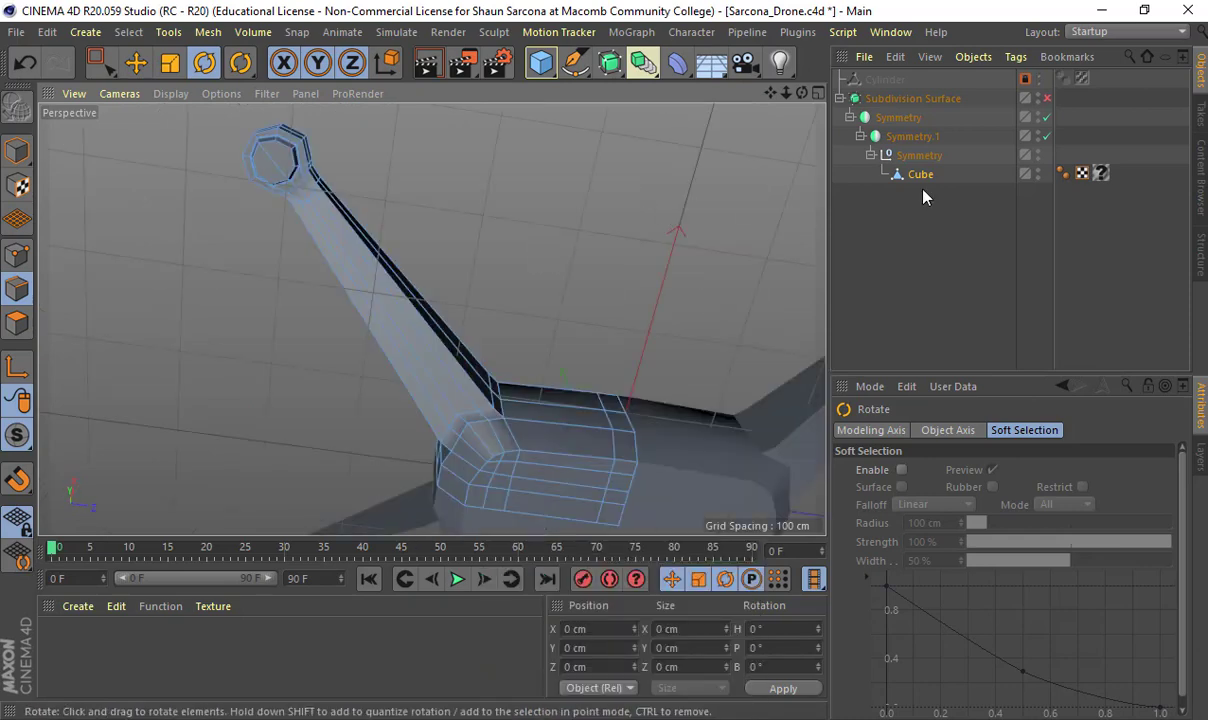
{"action": "middle_click_drag", "start_coordinate": [280, 168], "coordinate": [404, 316], "text": "alt"}
{"action": "right_click_drag", "start_coordinate": [404, 316], "coordinate": [445, 322], "text": "alt"}
{"action": "scroll", "coordinate": [445, 330], "scroll_direction": "up", "scroll_amount": 6}
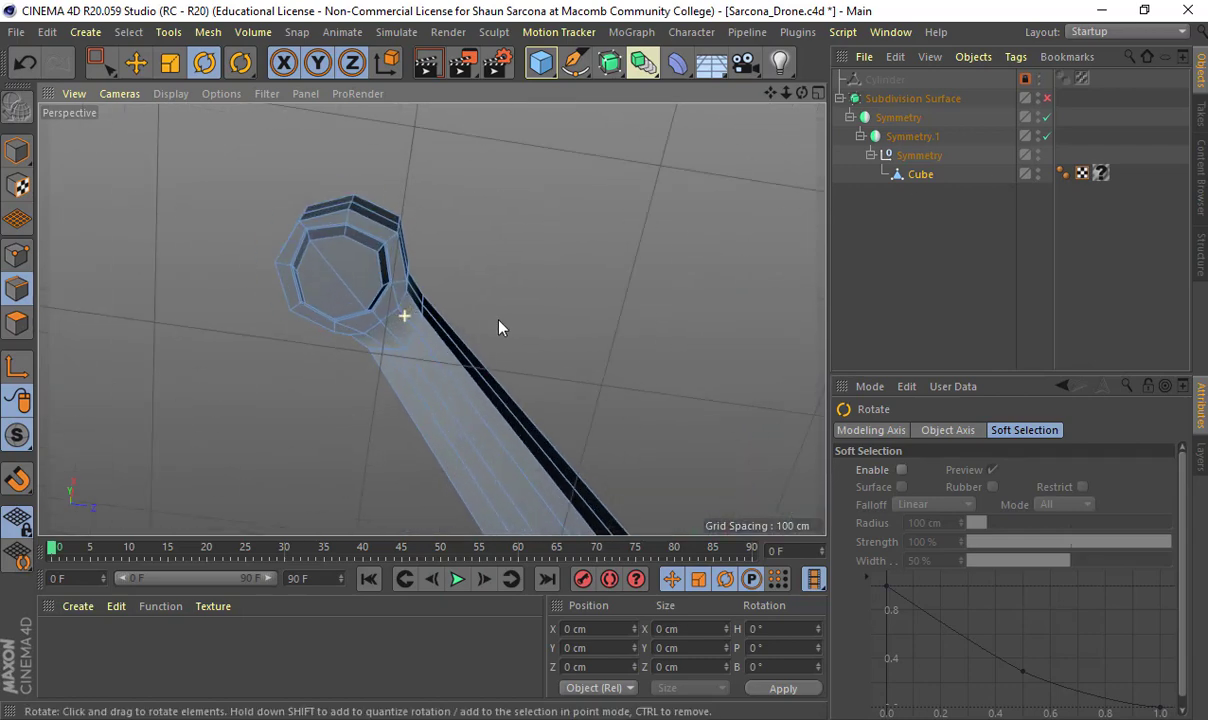
{"action": "left_click_drag", "start_coordinate": [481, 305], "coordinate": [421, 298], "text": "alt"}
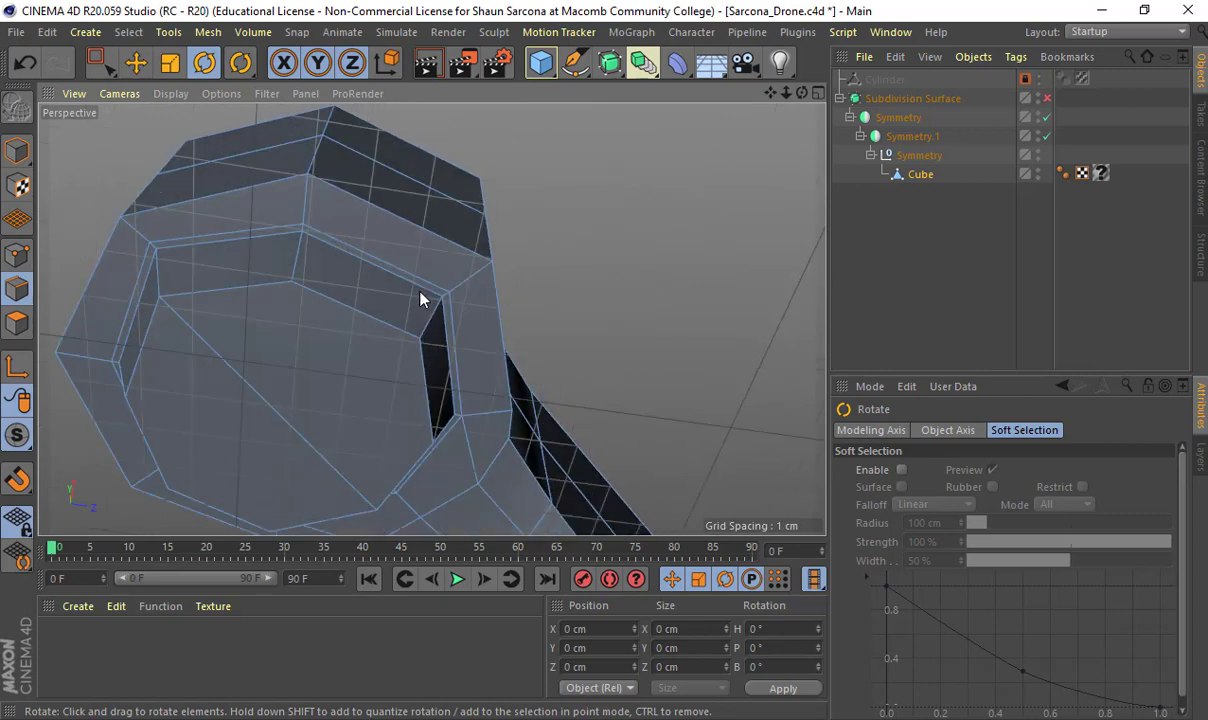
{"action": "right_click_drag", "start_coordinate": [523, 318], "coordinate": [310, 325], "text": "alt"}
{"action": "left_click_drag", "start_coordinate": [427, 280], "coordinate": [494, 321], "text": "alt"}
{"action": "right_click_drag", "start_coordinate": [494, 321], "coordinate": [585, 338], "text": "alt"}
{"action": "left_click_drag", "start_coordinate": [490, 330], "coordinate": [389, 313], "text": "alt"}
{"action": "right_click_drag", "start_coordinate": [390, 320], "coordinate": [427, 334], "text": "alt"}
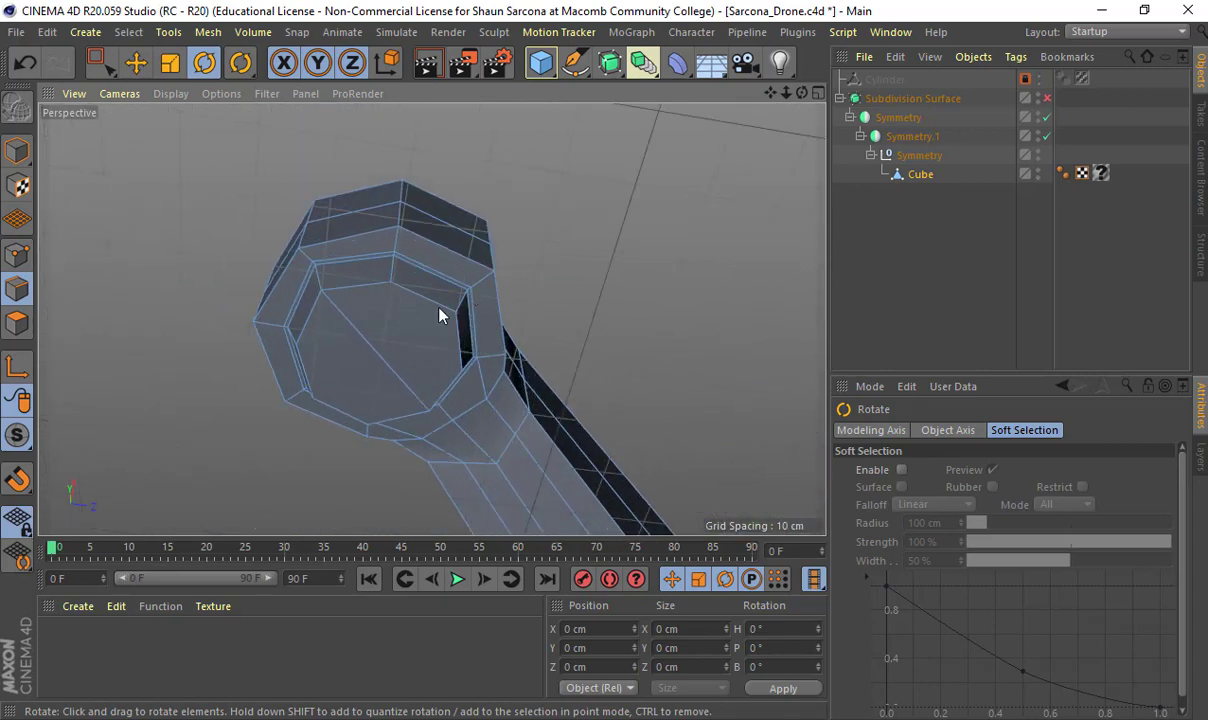
Step: In polygon mode, select both halves of the arm tip's underside recess cap
{"action": "left_click", "coordinate": [18, 323]}
{"action": "key", "text": "e"}
{"action": "left_click", "coordinate": [519, 295]}
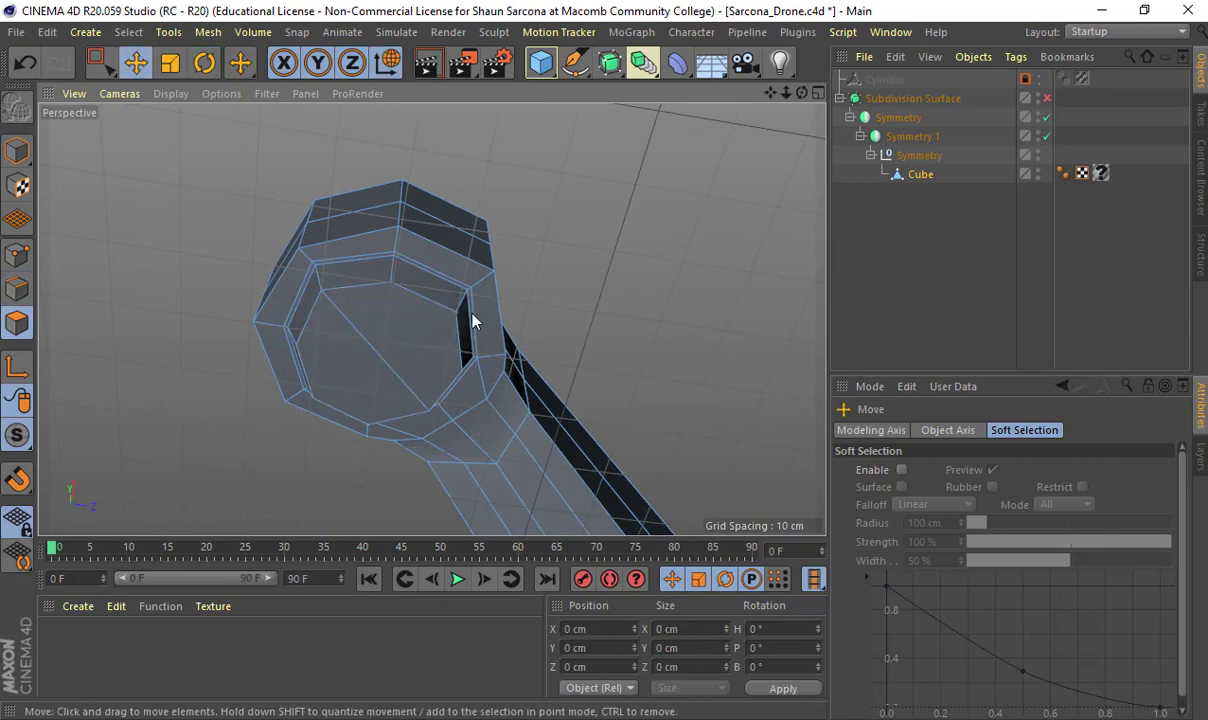
{"action": "left_click", "coordinate": [427, 333]}
{"action": "right_click_drag", "start_coordinate": [335, 339], "coordinate": [366, 334], "text": "alt"}
{"action": "middle_click_drag", "start_coordinate": [240, 186], "coordinate": [345, 338], "text": "alt"}
{"action": "right_click_drag", "start_coordinate": [338, 330], "coordinate": [500, 331], "text": "alt"}
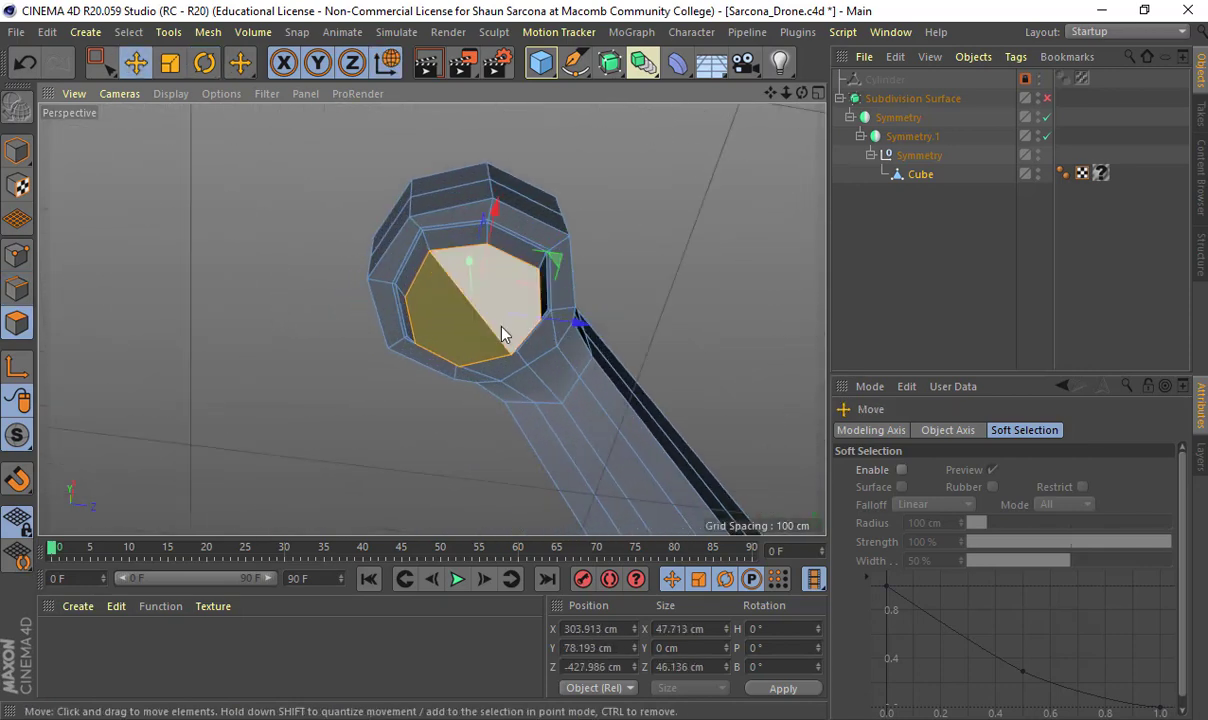
Step: Line-cut the underside recess cap between two opposite corners, crossing its existing diagonal edge
{"action": "left_click_drag", "start_coordinate": [475, 309], "coordinate": [523, 268], "text": "alt"}
{"action": "right_click_drag", "start_coordinate": [504, 256], "coordinate": [582, 274], "text": "alt"}
{"action": "left_click_drag", "start_coordinate": [462, 330], "coordinate": [487, 292], "text": "alt"}
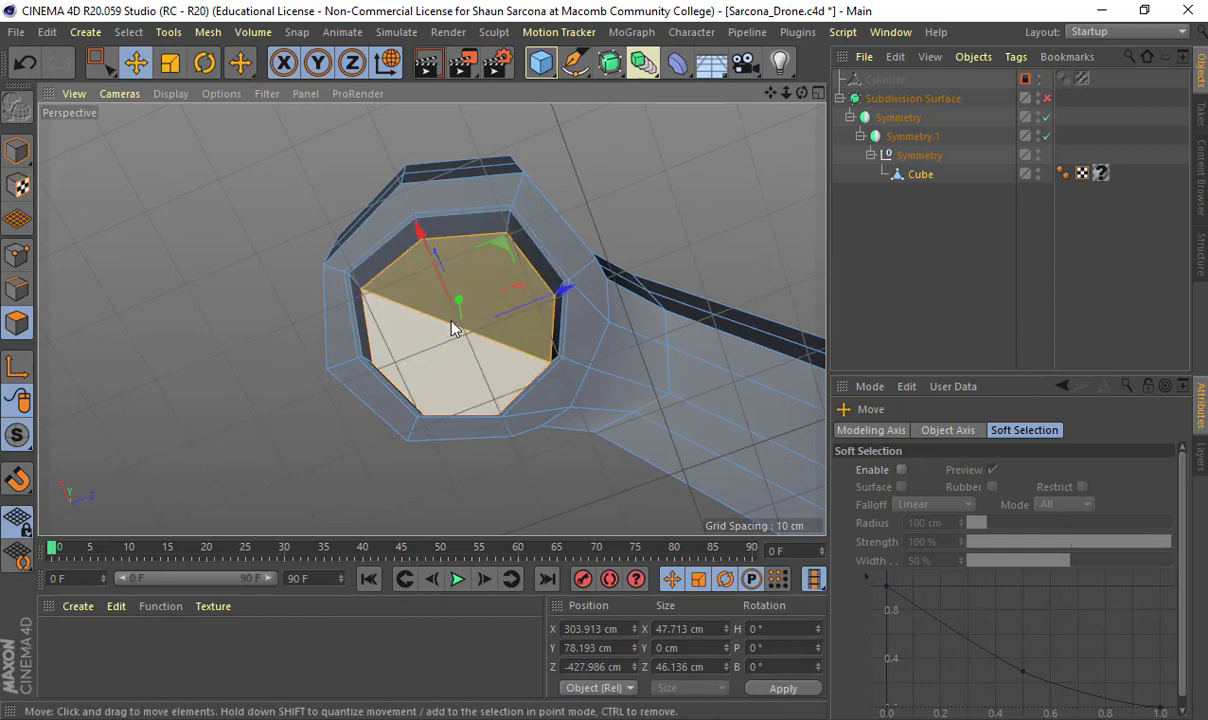
{"action": "key", "text": "k"}
{"action": "key", "text": "k"}
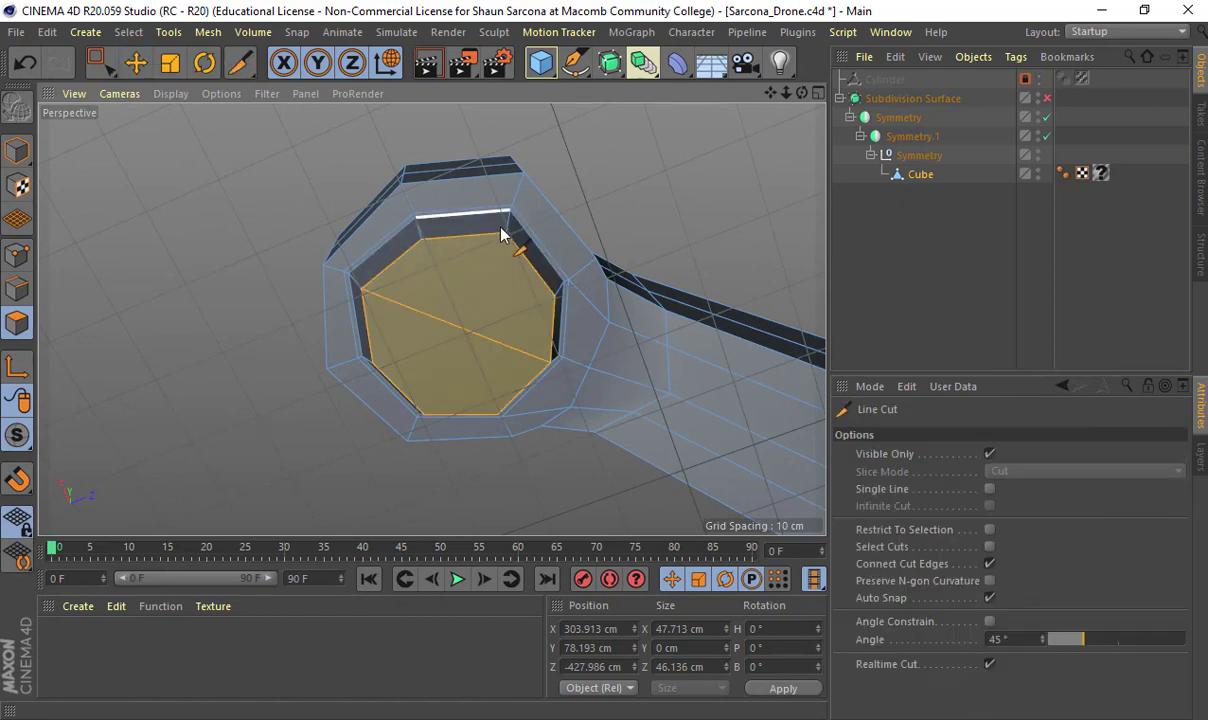
{"action": "left_click_drag", "start_coordinate": [508, 236], "coordinate": [426, 418]}
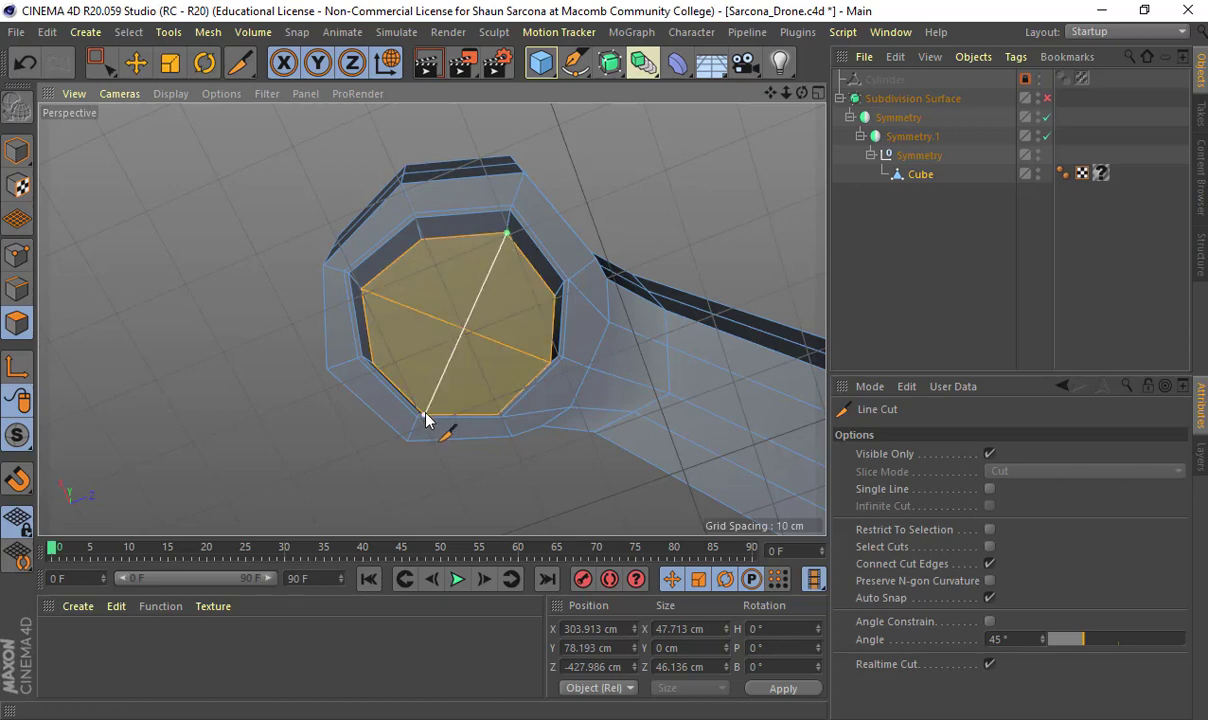
{"action": "key", "text": "r"}
{"action": "left_click", "coordinate": [237, 233]}
Step: Select a quadrant of the underside recess cap and check its smoothed shape, toggling the Subdivision Surface on and off
{"action": "left_click_drag", "start_coordinate": [359, 330], "coordinate": [404, 250], "text": "alt"}
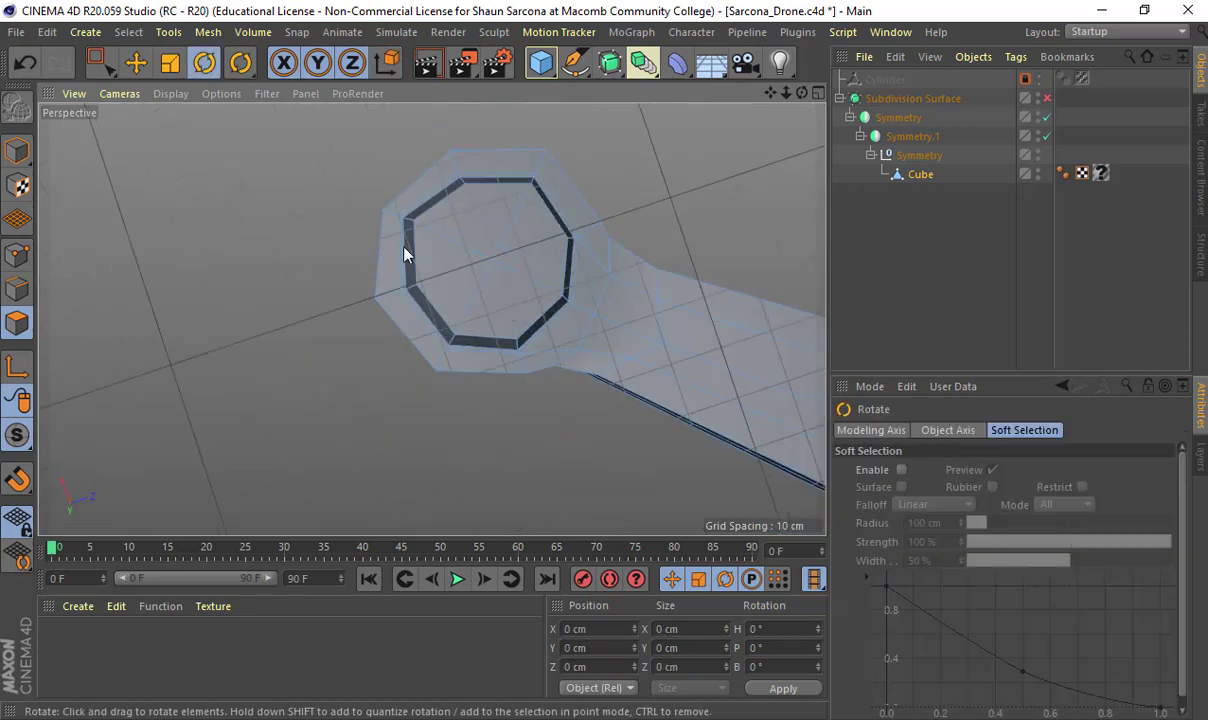
{"action": "left_click", "coordinate": [476, 240]}
{"action": "key", "text": "q"}
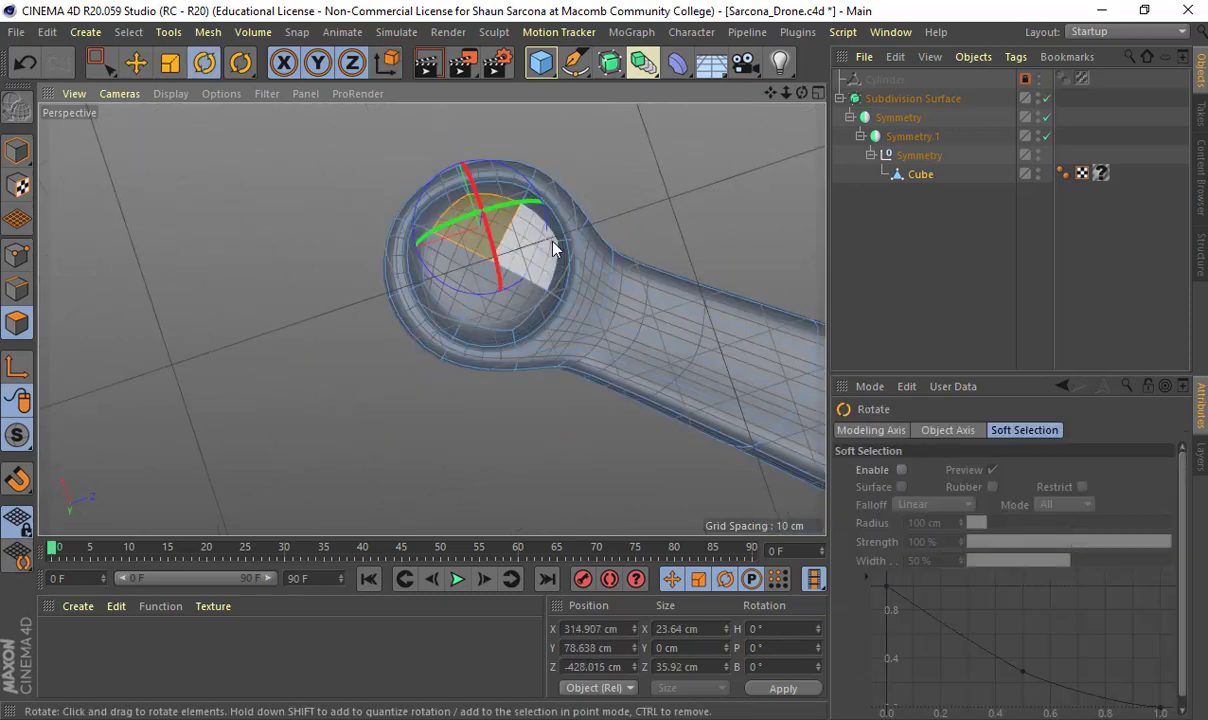
{"action": "key", "text": "q"}
{"action": "scroll", "coordinate": [655, 221], "scroll_direction": "up", "scroll_amount": 5}
{"action": "key", "text": "e"}
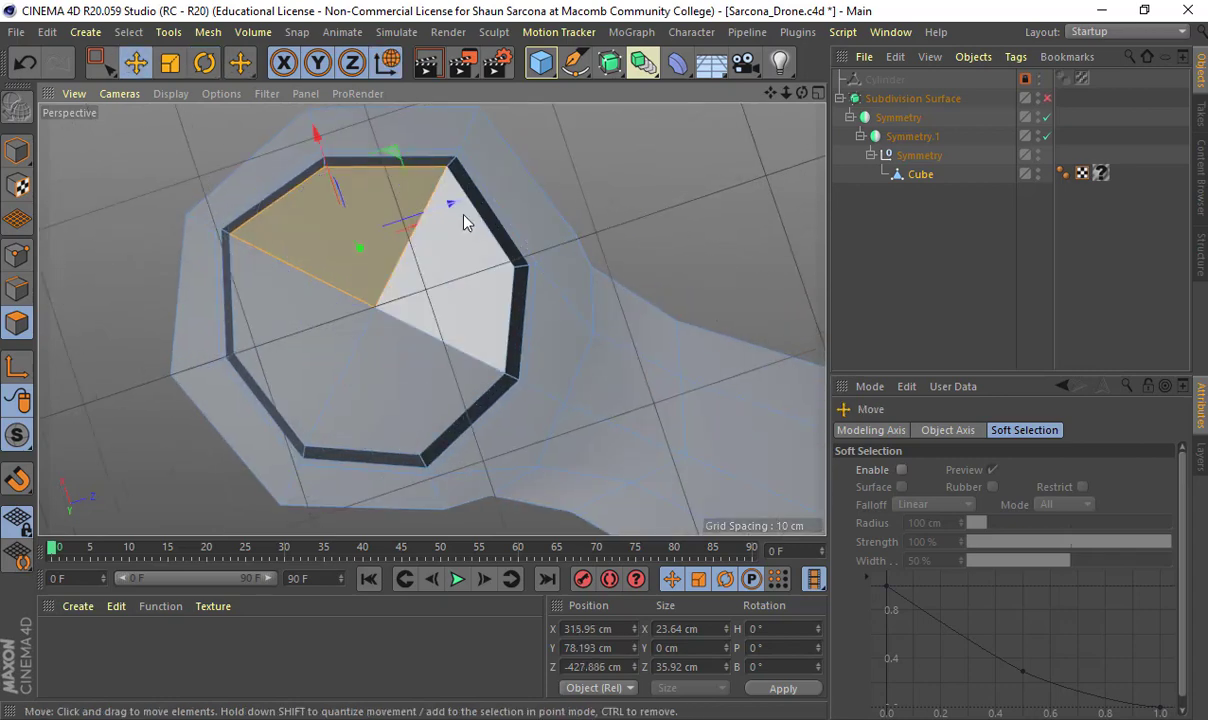
Step: In edge mode, select the edges bounding one quadrant of the underside recess cap
{"action": "left_click", "coordinate": [17, 289]}
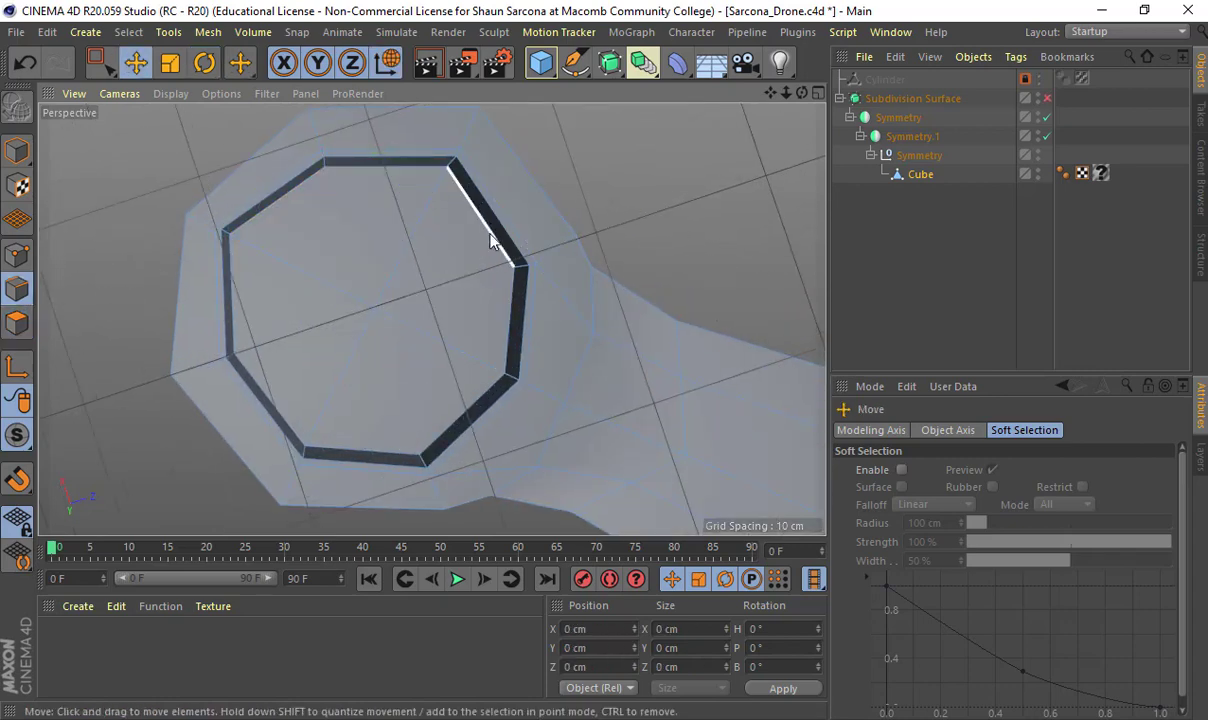
{"action": "left_click", "coordinate": [490, 240]}
{"action": "left_click", "coordinate": [514, 310]}
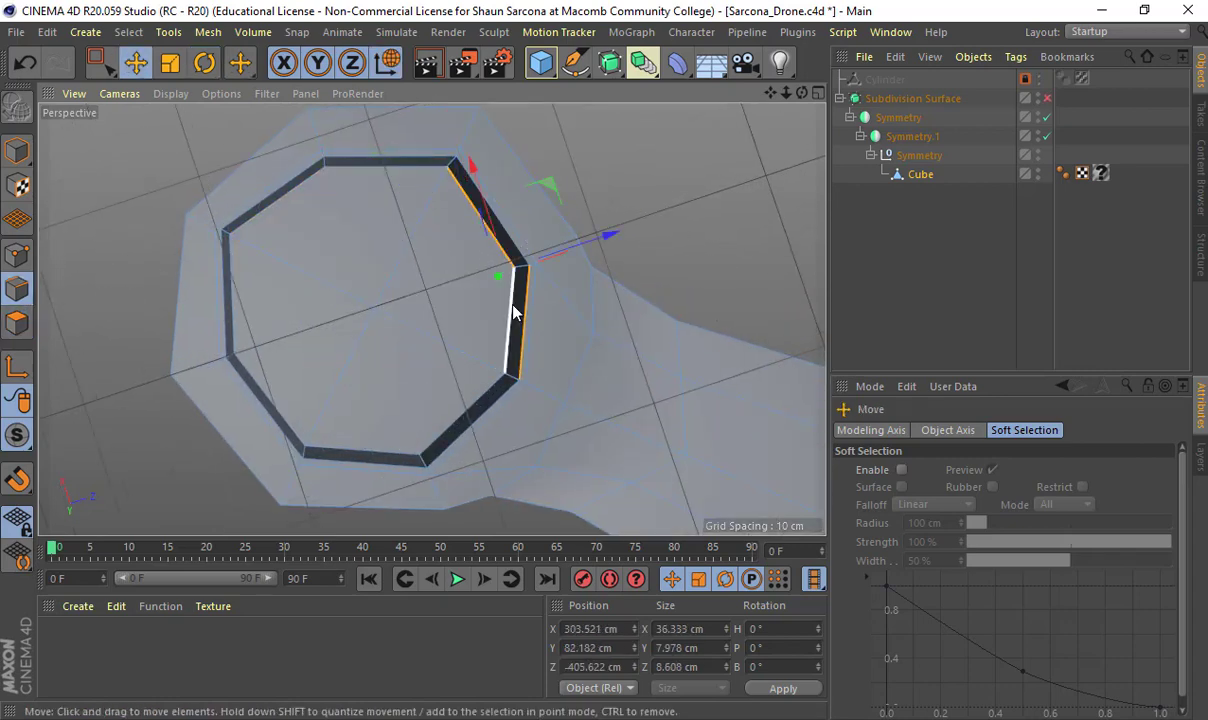
{"action": "left_click", "coordinate": [465, 200], "text": "shift"}
{"action": "left_click", "coordinate": [425, 200], "text": "shift"}
{"action": "left_click", "coordinate": [388, 318], "text": "shift"}
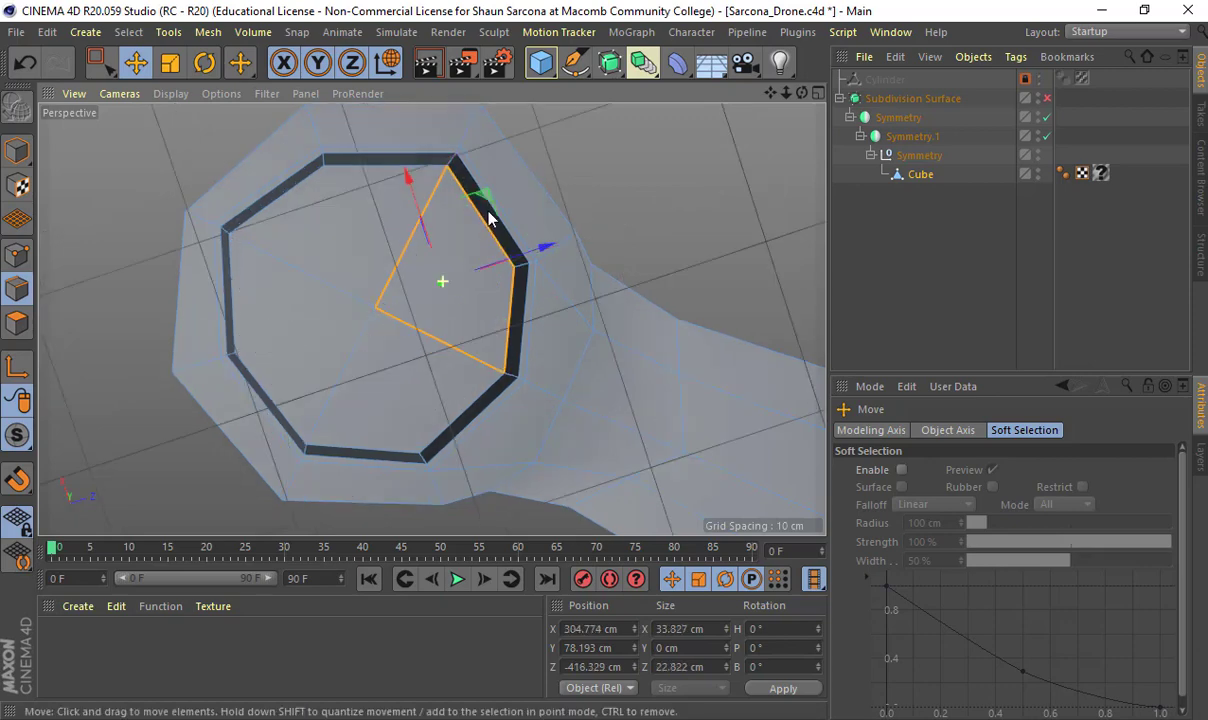
Step: On the arm tip's upper recess cap, select two radial edges and dissolve them
{"action": "left_click_drag", "start_coordinate": [490, 219], "coordinate": [508, 352], "text": "alt"}
{"action": "left_click_drag", "start_coordinate": [460, 260], "coordinate": [503, 540], "text": "alt"}
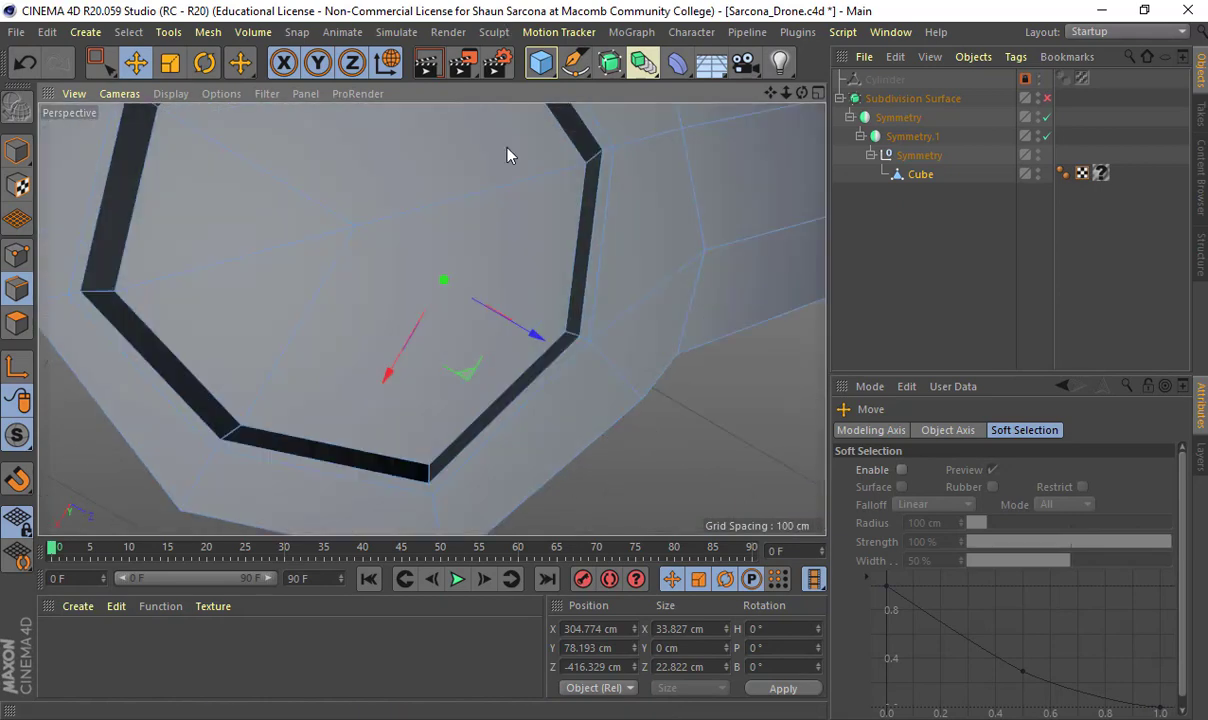
{"action": "left_click_drag", "start_coordinate": [508, 155], "coordinate": [488, 286], "text": "alt"}
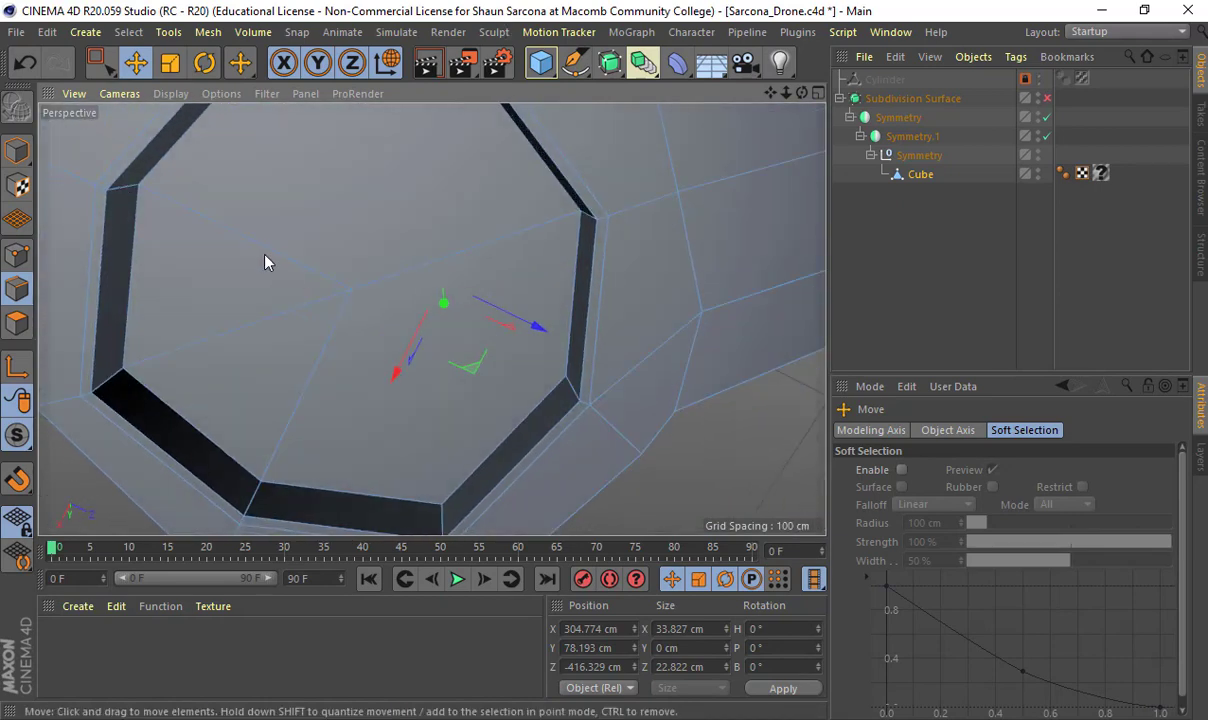
{"action": "left_click", "coordinate": [261, 250]}
{"action": "left_click", "coordinate": [301, 394], "text": "shift"}
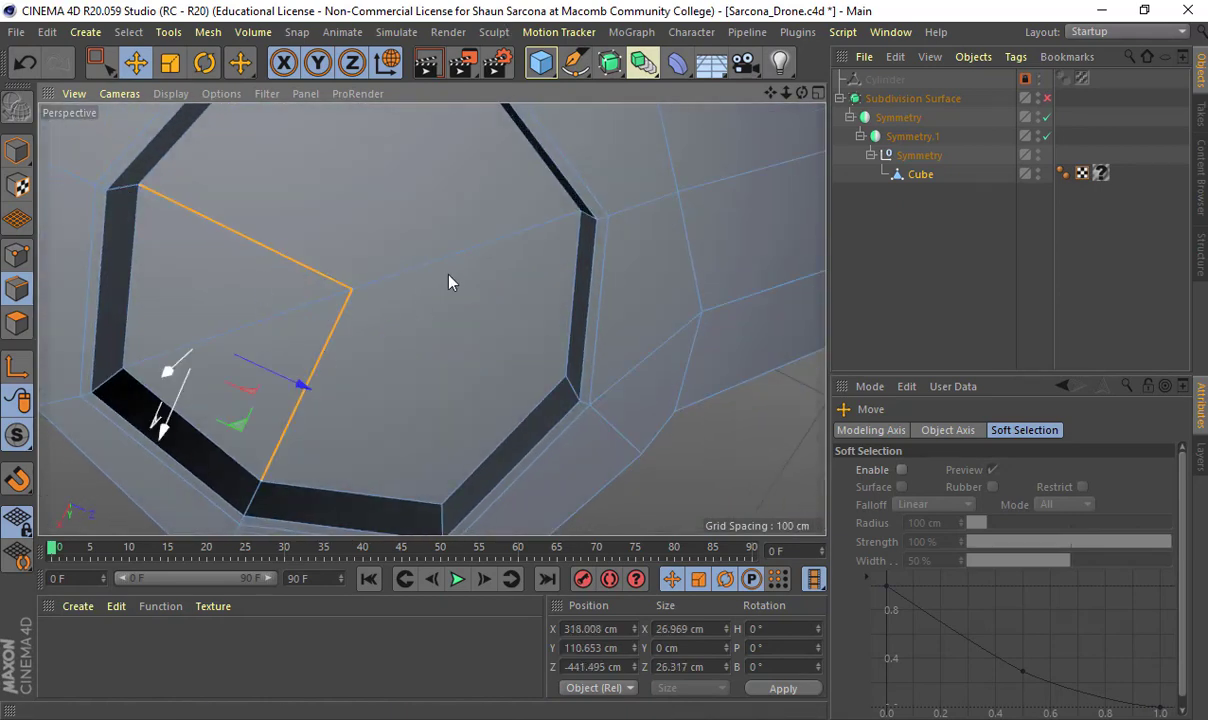
{"action": "right_click", "coordinate": [448, 262]}
{"action": "left_click", "coordinate": [500, 285]}
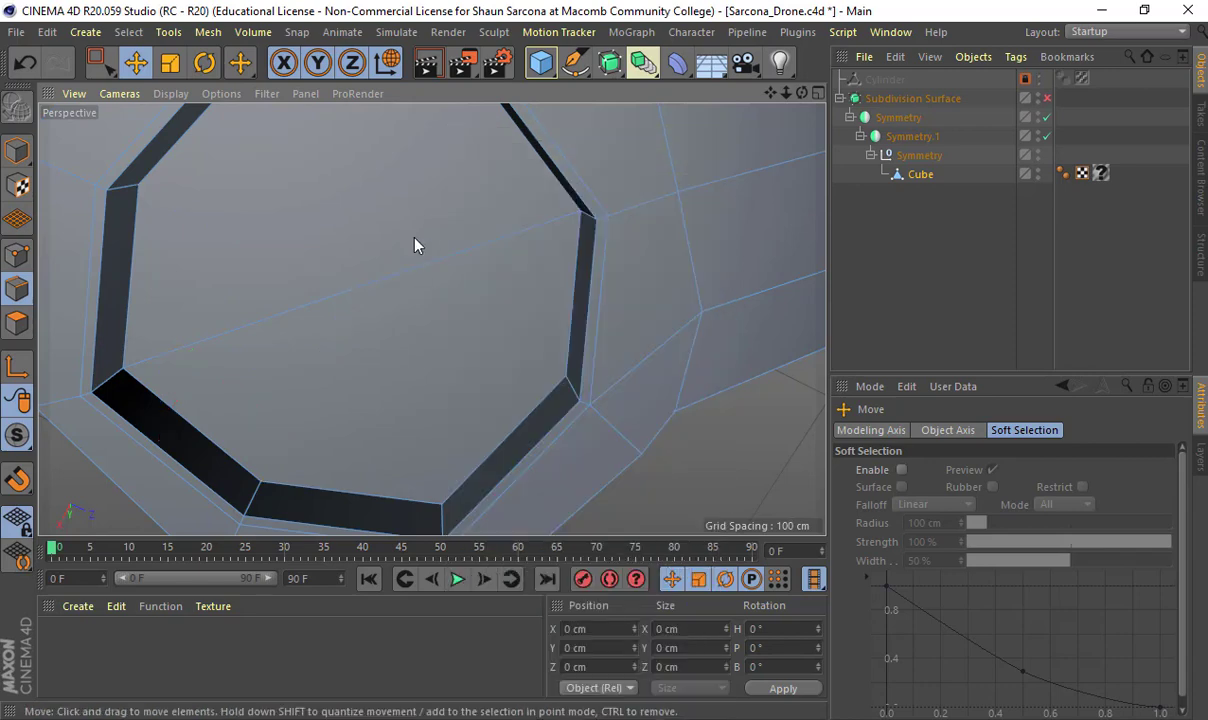
Step: Line-cut the upper recess cap from corner to opposite corner, crossing its remaining diagonal edge
{"action": "key", "text": "k"}
{"action": "key", "text": "k"}
{"action": "left_click", "coordinate": [445, 499]}
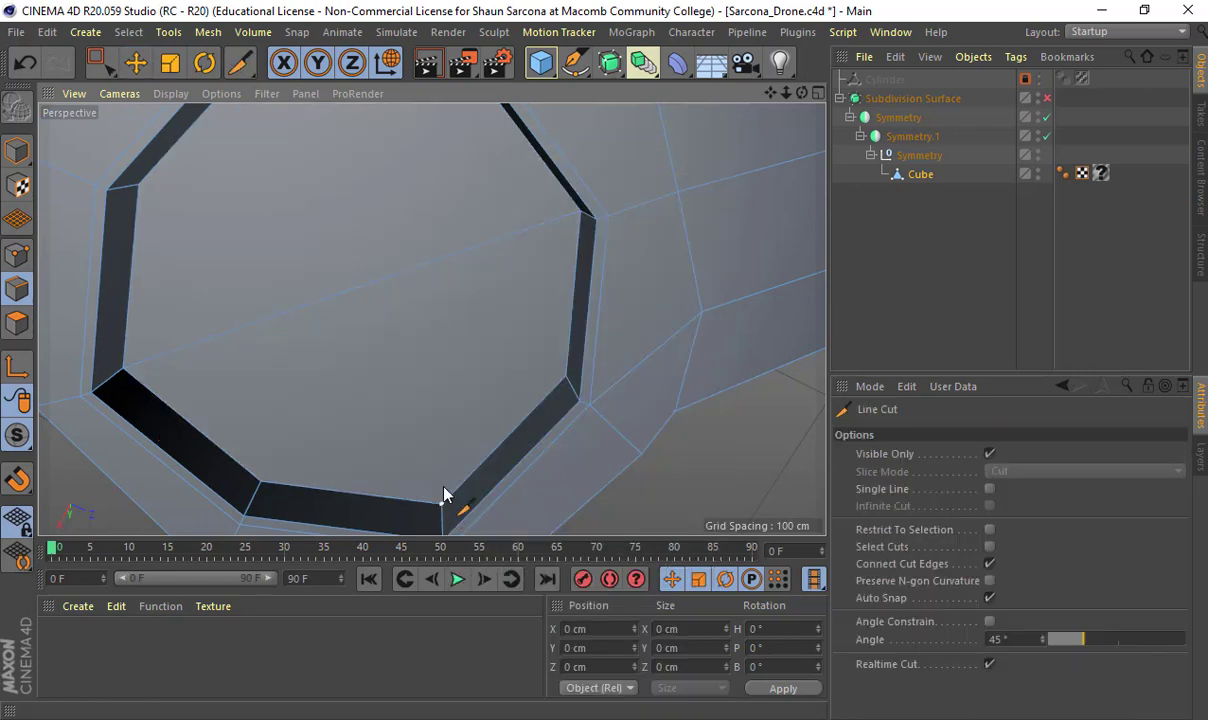
{"action": "middle_click_drag", "start_coordinate": [386, 250], "coordinate": [432, 402], "text": "alt"}
{"action": "left_click_drag", "start_coordinate": [384, 240], "coordinate": [350, 208], "text": "alt"}
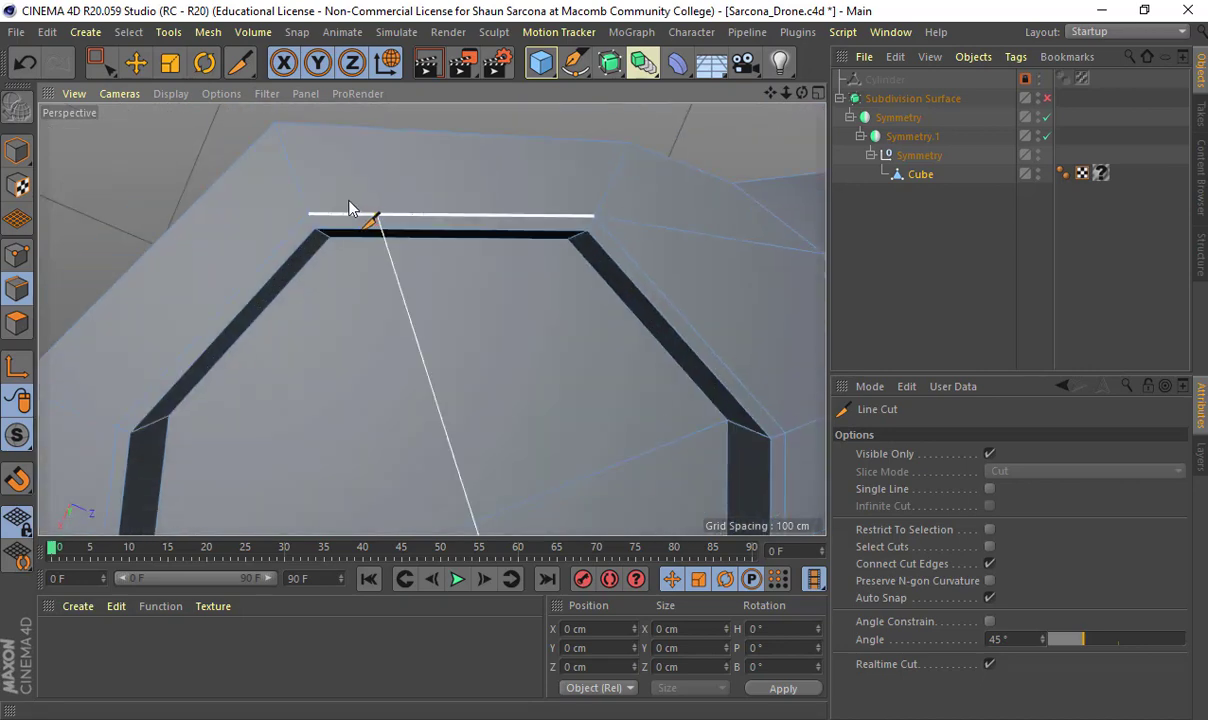
{"action": "key", "text": "r"}
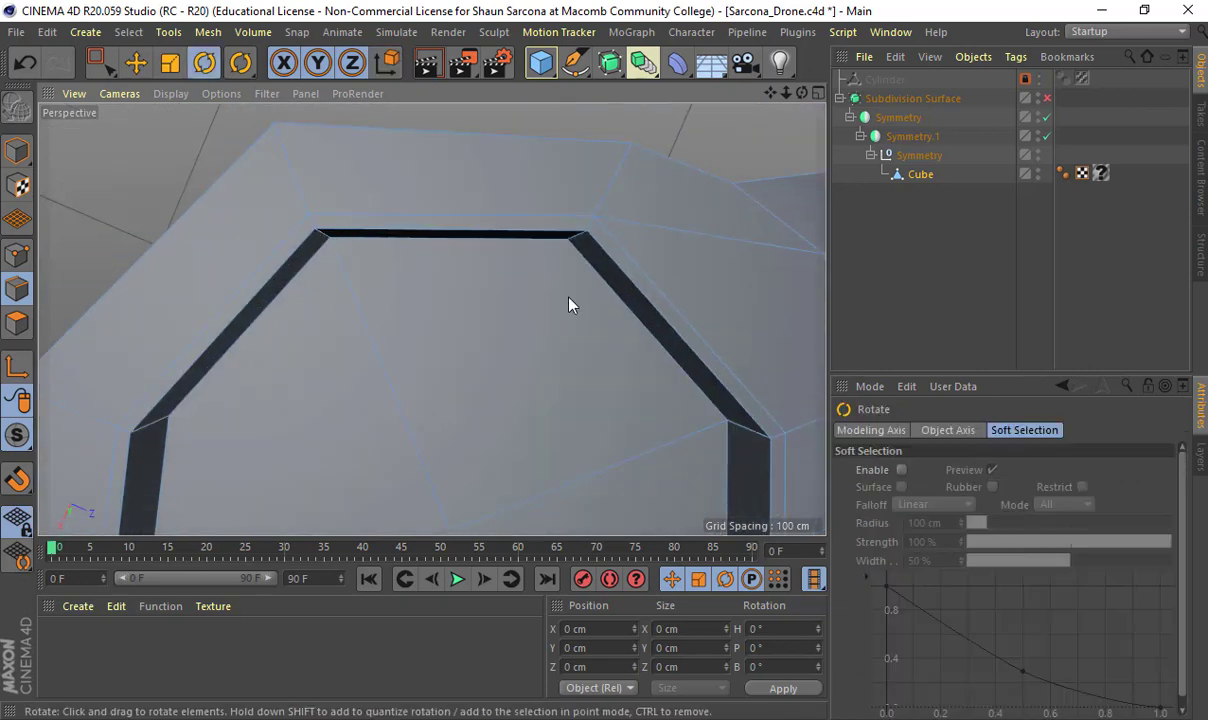
Step: Switch to polygon mode and turn the Subdivision Surface back on
{"action": "right_click_drag", "start_coordinate": [558, 307], "coordinate": [501, 342], "text": "alt"}
{"action": "left_click_drag", "start_coordinate": [501, 342], "coordinate": [420, 125], "text": "alt"}
{"action": "left_click_drag", "start_coordinate": [431, 318], "coordinate": [396, 323], "text": "alt"}
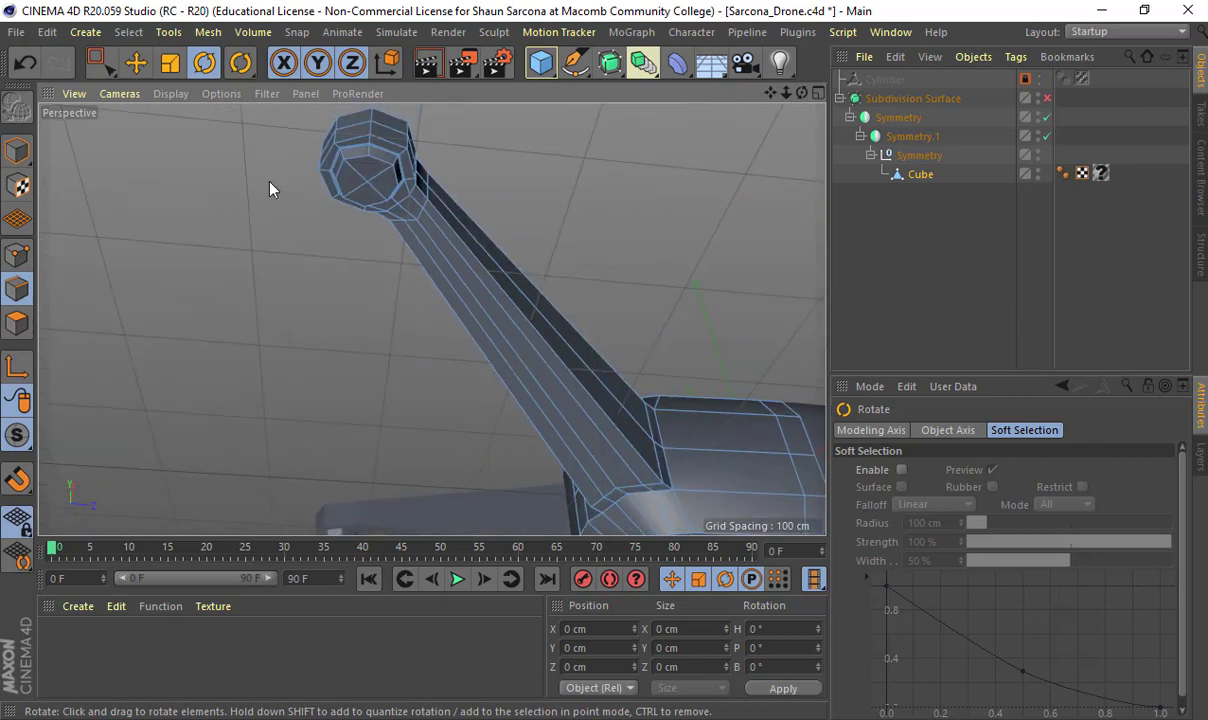
{"action": "left_click", "coordinate": [24, 323]}
{"action": "left_click", "coordinate": [1059, 97]}
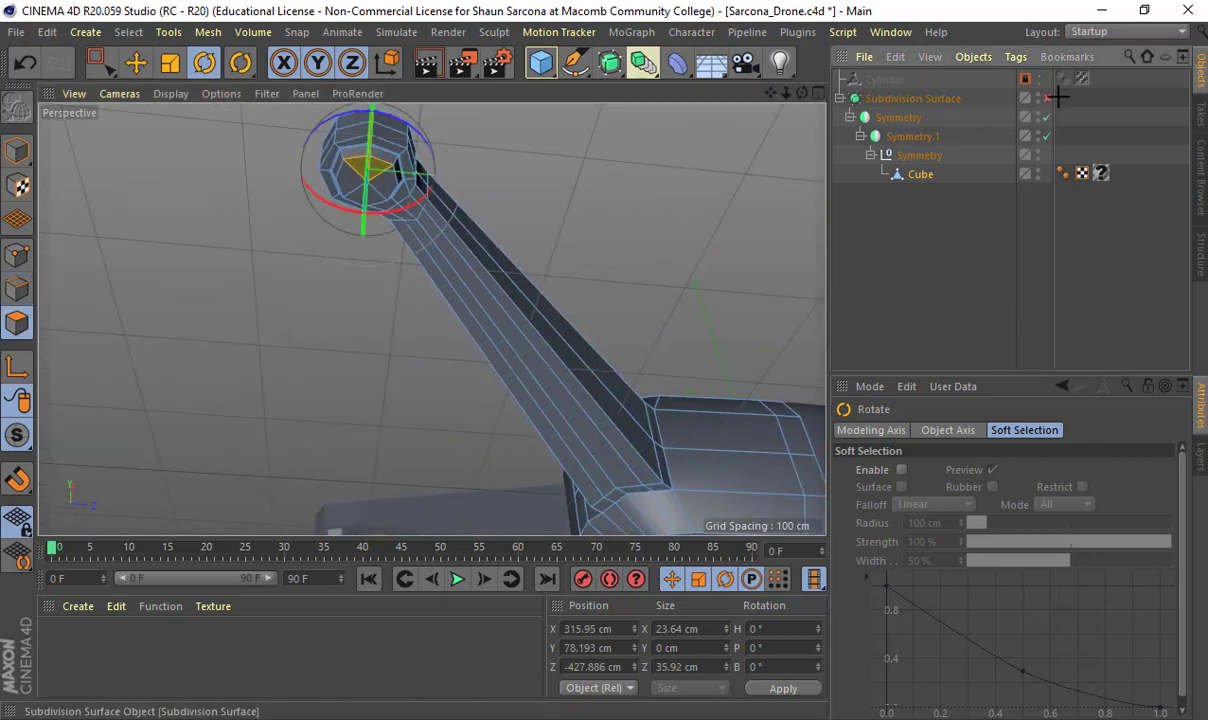
{"action": "left_click", "coordinate": [1047, 98]}
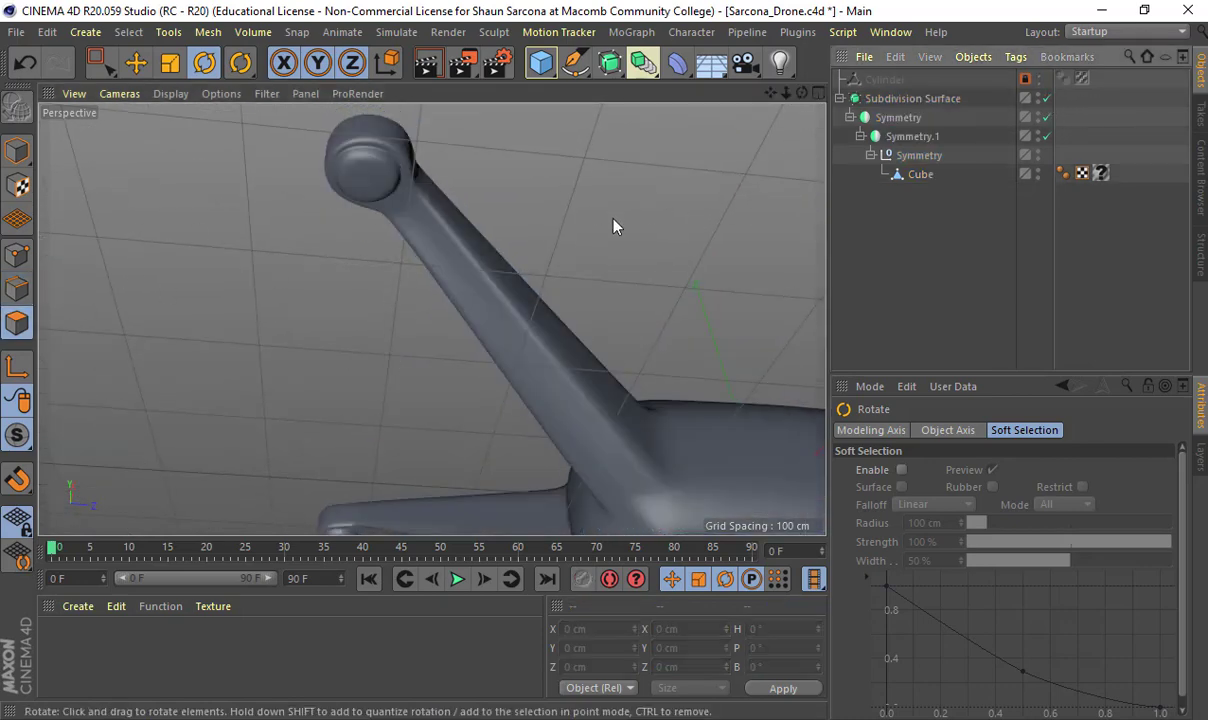
Step: Examine the smoothed drone body, arms and arm-tip recesses from below, the side and above
{"action": "left_click_drag", "start_coordinate": [617, 224], "coordinate": [652, 233], "text": "alt"}
{"action": "left_click_drag", "start_coordinate": [617, 163], "coordinate": [577, 240], "text": "alt"}
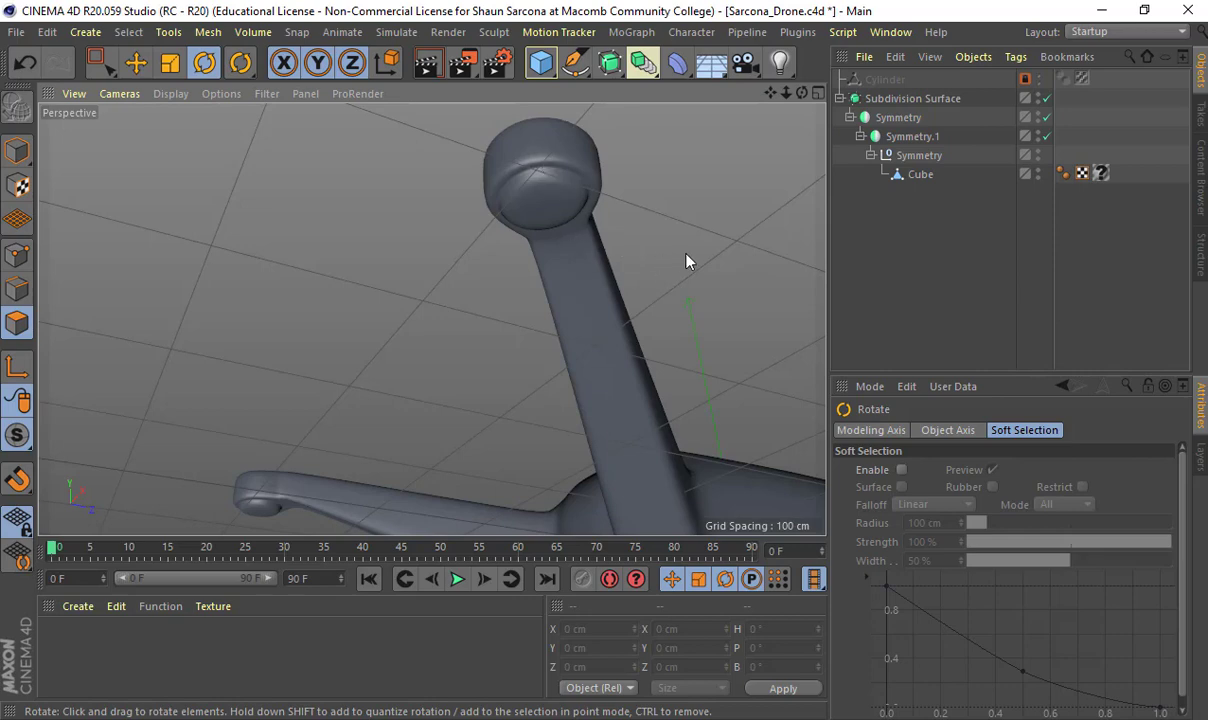
{"action": "left_click_drag", "start_coordinate": [686, 262], "coordinate": [573, 389], "text": "alt"}
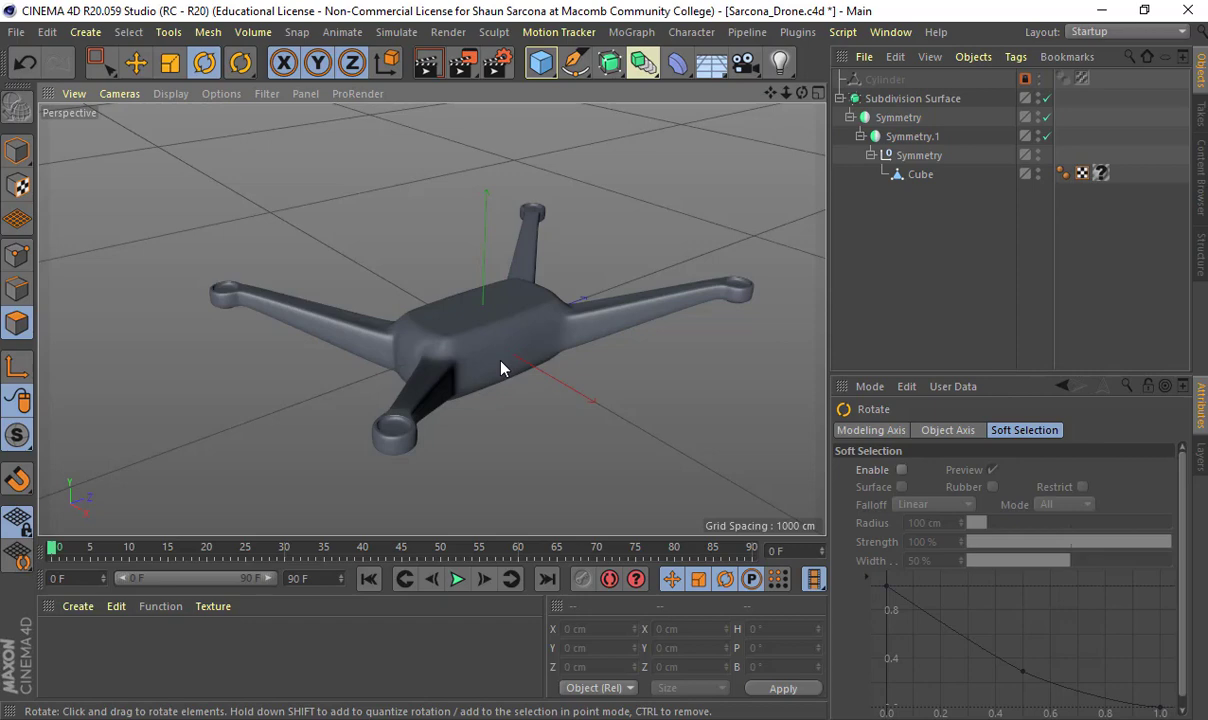
{"action": "left_click_drag", "start_coordinate": [553, 412], "coordinate": [333, 280], "text": "alt"}
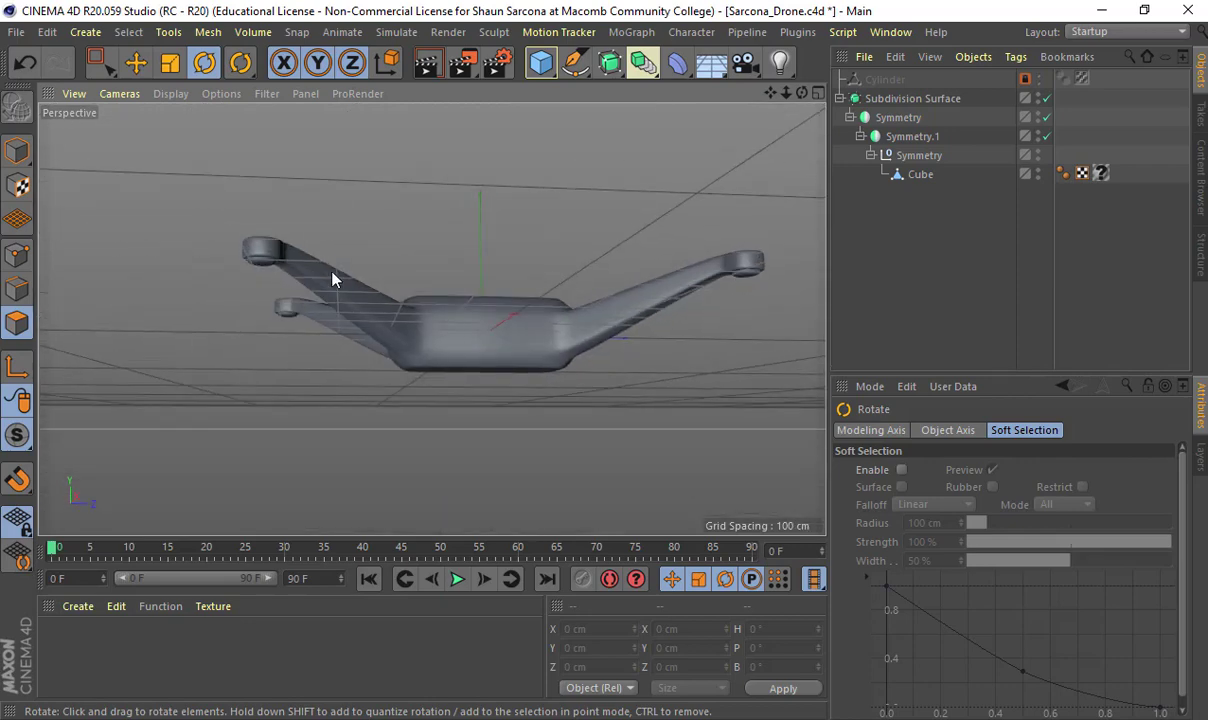
{"action": "right_click_drag", "start_coordinate": [333, 279], "coordinate": [440, 281], "text": "alt"}
{"action": "left_click_drag", "start_coordinate": [440, 281], "coordinate": [597, 422], "text": "alt"}
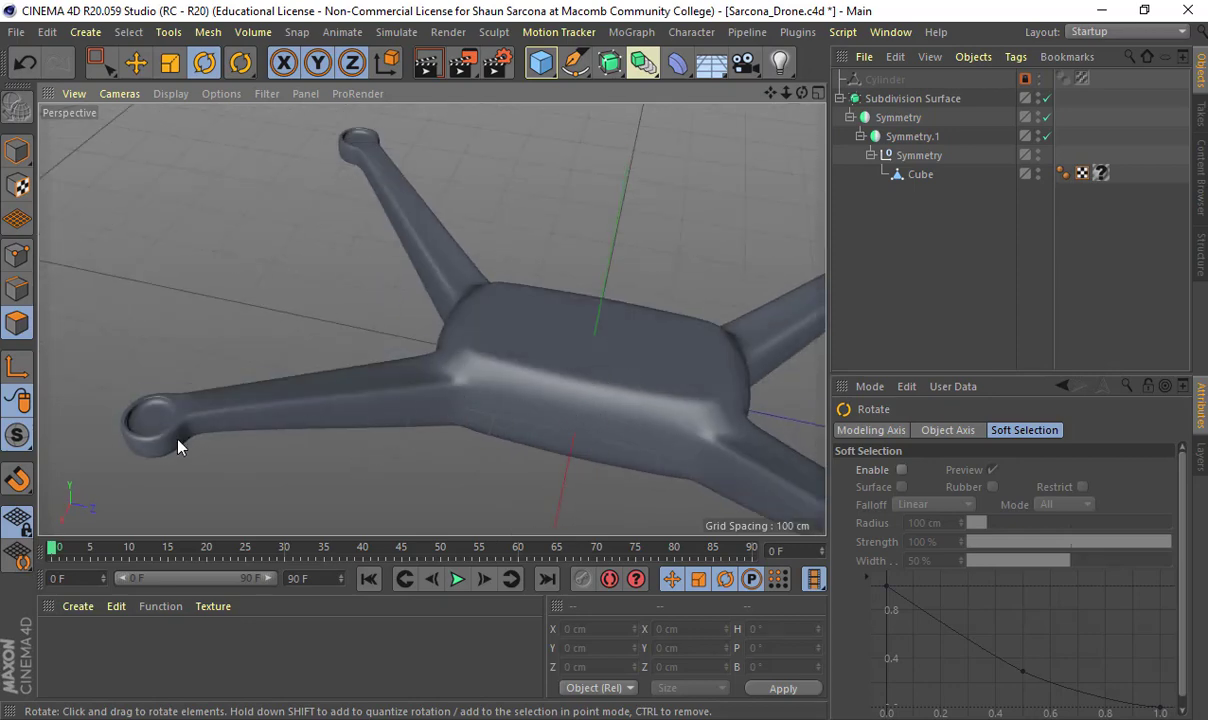
{"action": "left_click_drag", "start_coordinate": [189, 353], "coordinate": [174, 430], "text": "alt"}
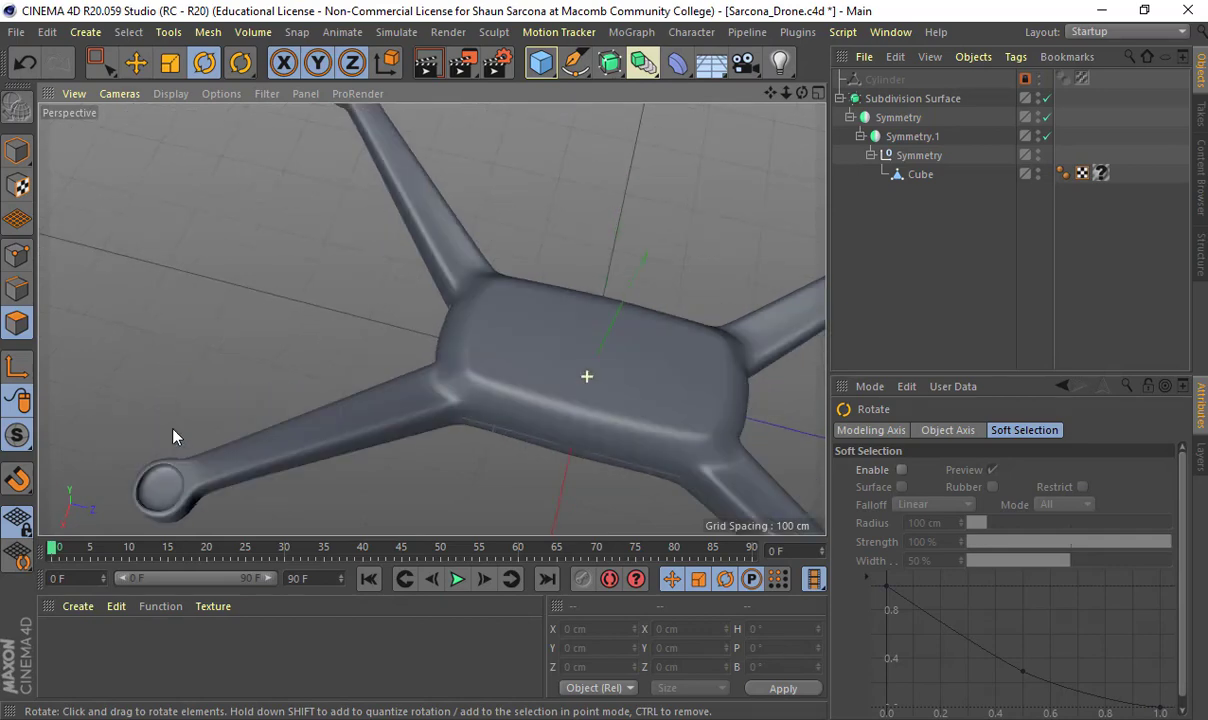
{"action": "middle_click_drag", "start_coordinate": [174, 430], "coordinate": [279, 300], "text": "alt"}
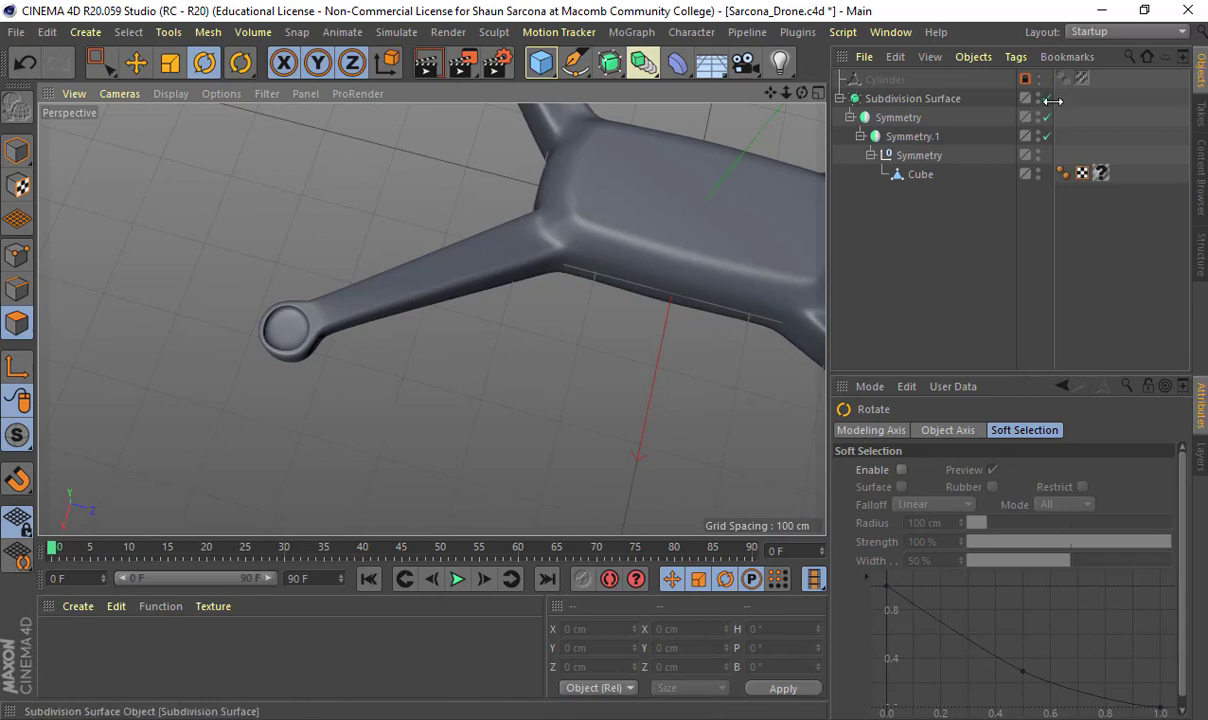
Step: Try raising the Cube's long polygon on top of the arm to about Y 95 cm
{"action": "left_click", "coordinate": [912, 176]}
{"action": "middle_click_drag", "start_coordinate": [565, 323], "coordinate": [408, 385], "text": "alt"}
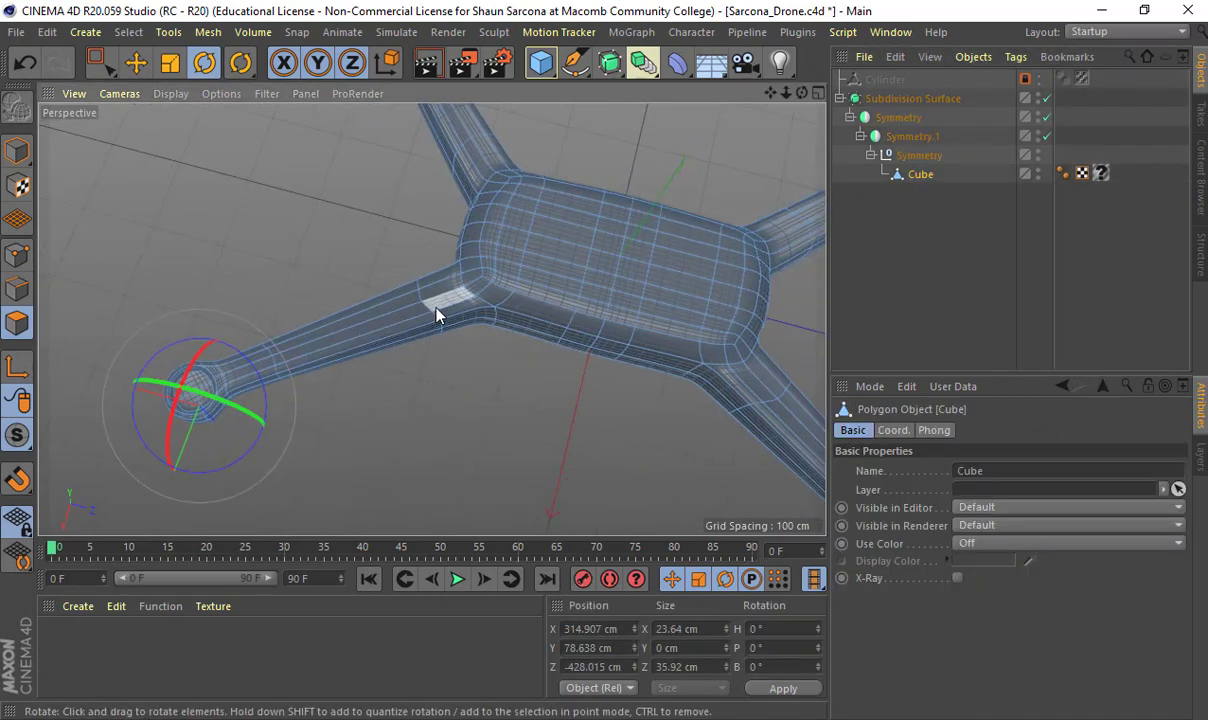
{"action": "left_click", "coordinate": [401, 308]}
{"action": "key", "text": "e"}
{"action": "left_click_drag", "start_coordinate": [376, 320], "coordinate": [374, 150], "text": "alt"}
{"action": "left_click_drag", "start_coordinate": [358, 245], "coordinate": [358, 222]}
{"action": "left_click_drag", "start_coordinate": [485, 334], "coordinate": [658, 232], "text": "alt"}
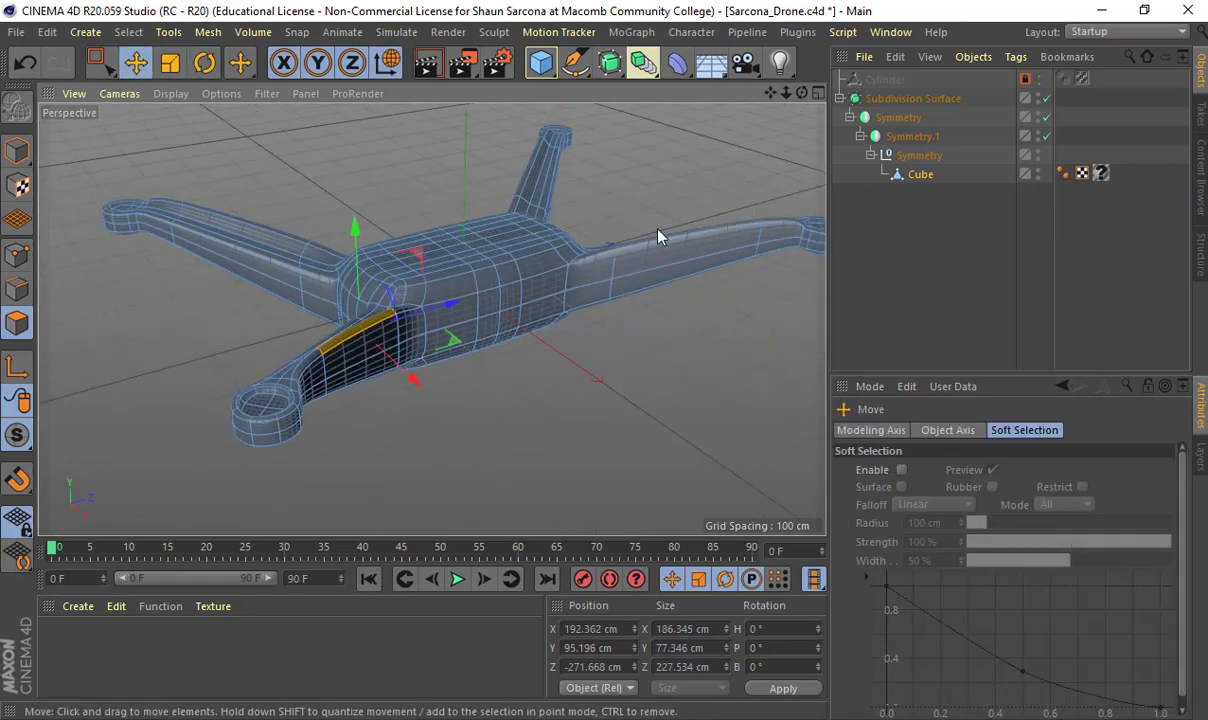
Step: Examine the raised arms in model mode with nothing selected, and undo the raised arm polygon
{"action": "left_click", "coordinate": [19, 153]}
{"action": "left_click", "coordinate": [271, 158]}
{"action": "left_click_drag", "start_coordinate": [353, 192], "coordinate": [488, 267], "text": "alt"}
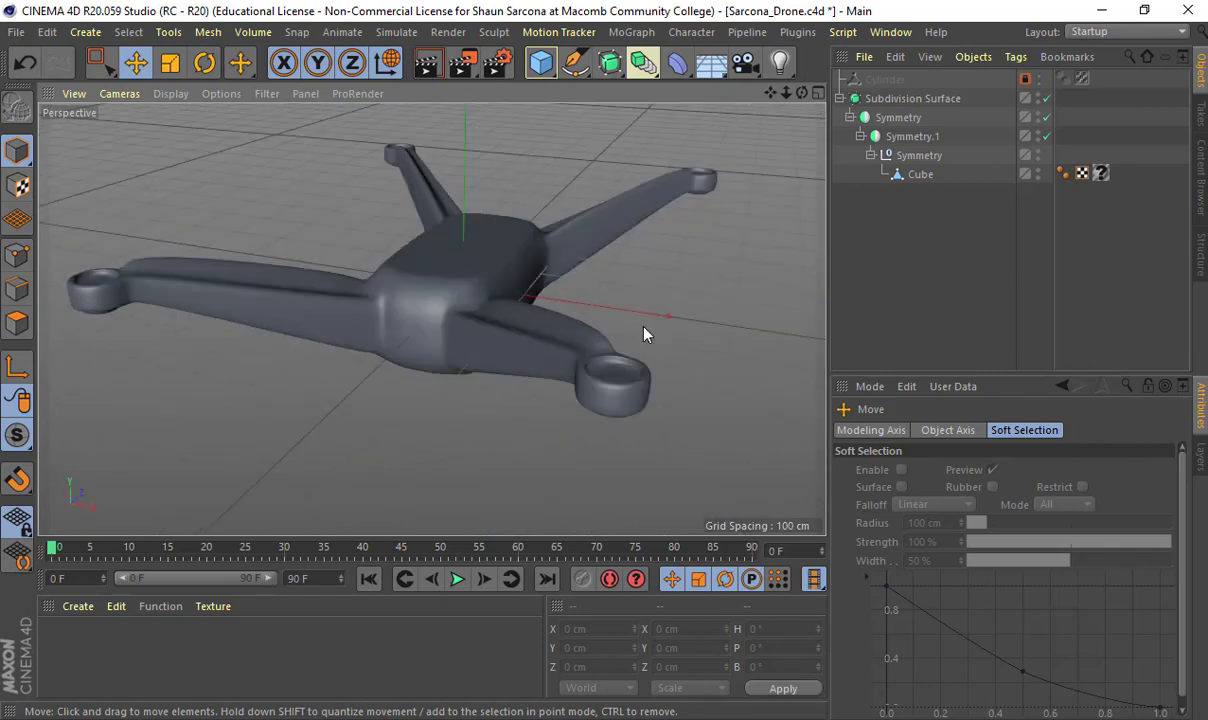
{"action": "left_click_drag", "start_coordinate": [533, 360], "coordinate": [709, 374], "text": "alt"}
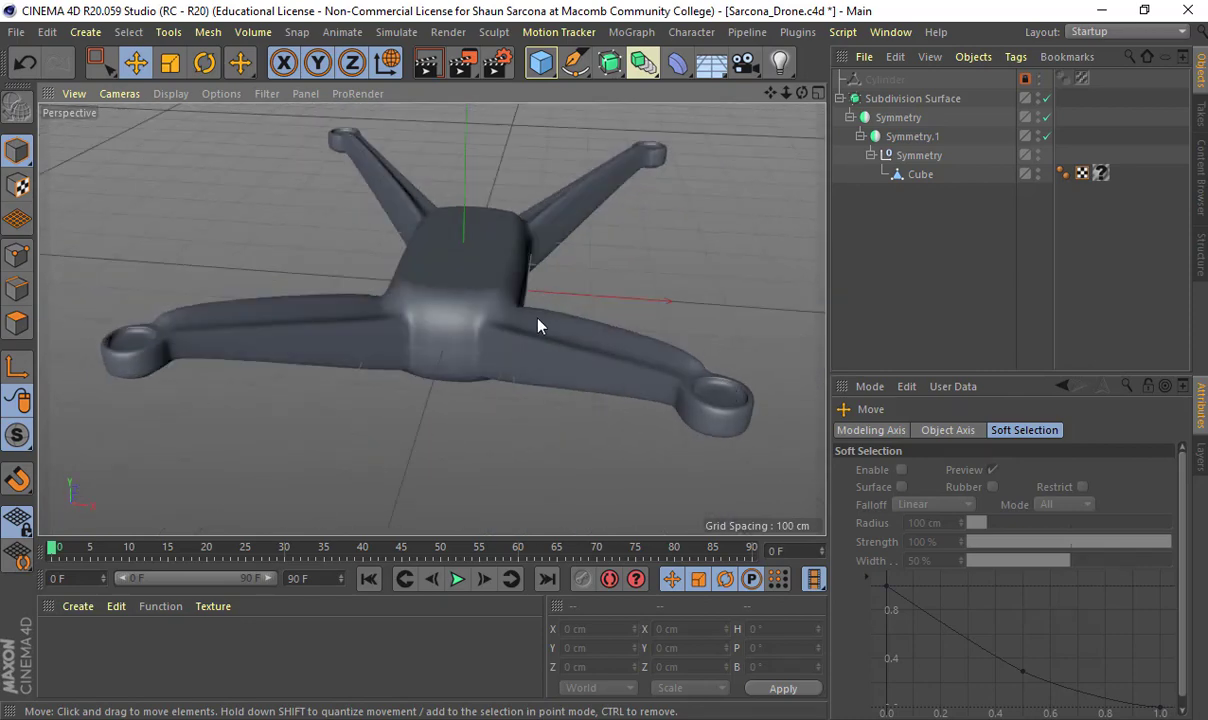
{"action": "left_click_drag", "start_coordinate": [538, 326], "coordinate": [518, 347], "text": "alt"}
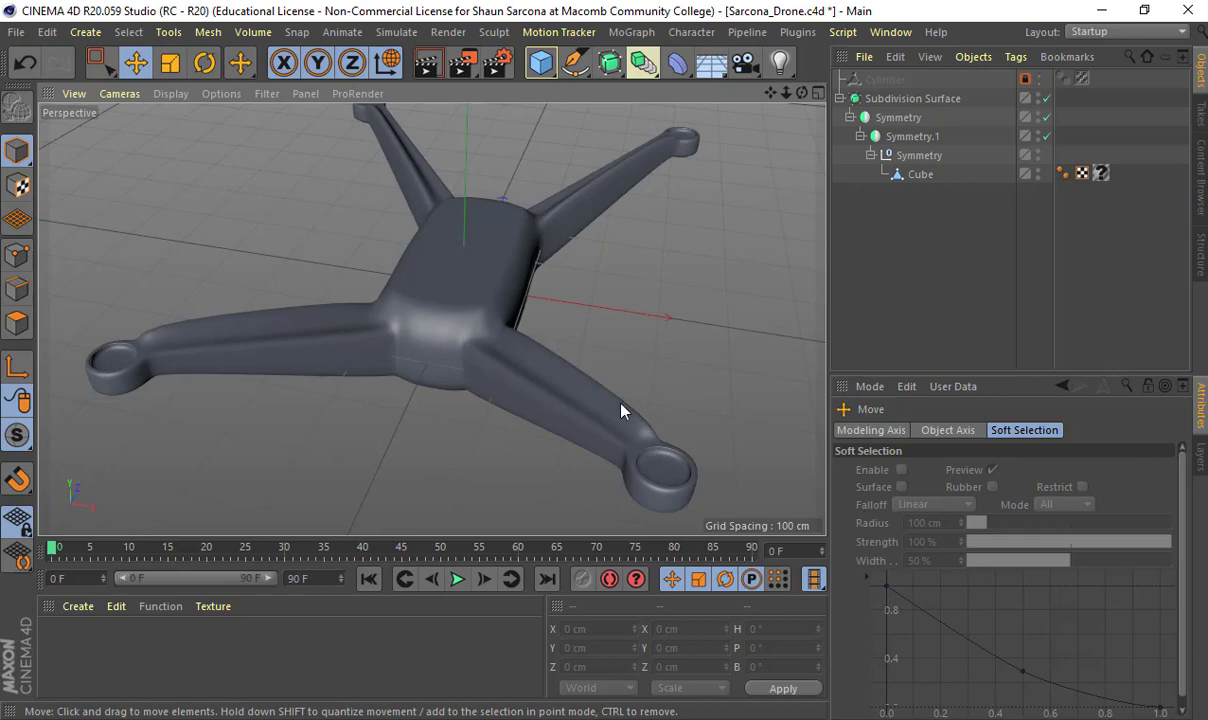
{"action": "key", "text": "ctrl+z"}
{"action": "key", "text": "ctrl+z"}
{"action": "left_click_drag", "start_coordinate": [545, 407], "coordinate": [285, 338], "text": "alt"}
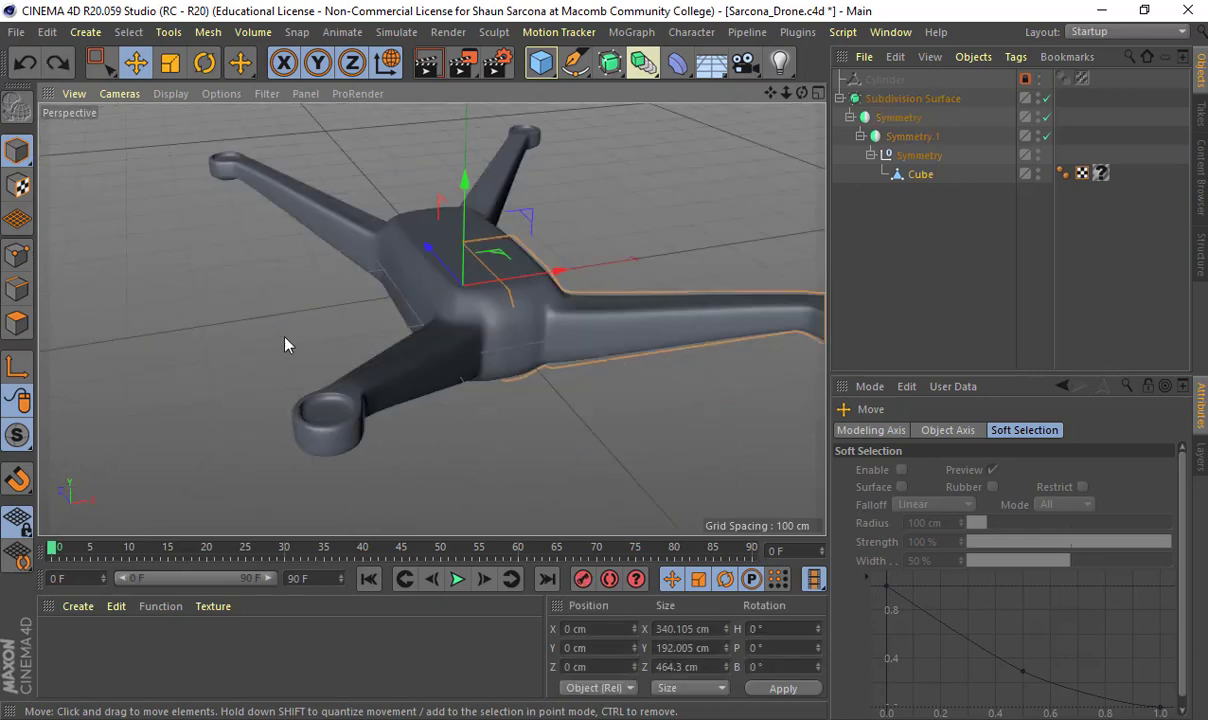
Step: In point mode, move the arm's side point near the body to about X 65, Y 16, Z -274 cm
{"action": "left_click", "coordinate": [20, 256]}
{"action": "key", "text": "r"}
{"action": "key", "text": "e"}
{"action": "left_click", "coordinate": [588, 340]}
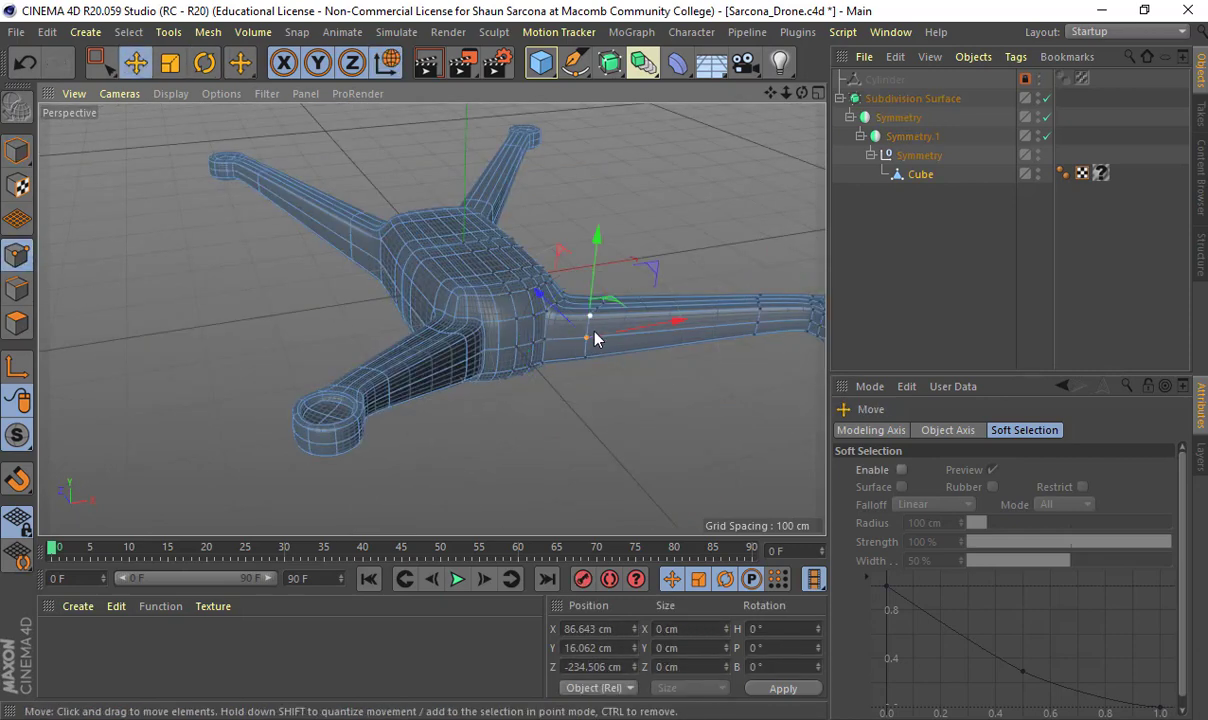
{"action": "mouse_move", "coordinate": [585, 360]}
{"action": "left_mouse_down"}
{"action": "mouse_move", "coordinate": [608, 332]}
{"action": "mouse_move", "coordinate": [584, 372]}
{"action": "left_mouse_up"}
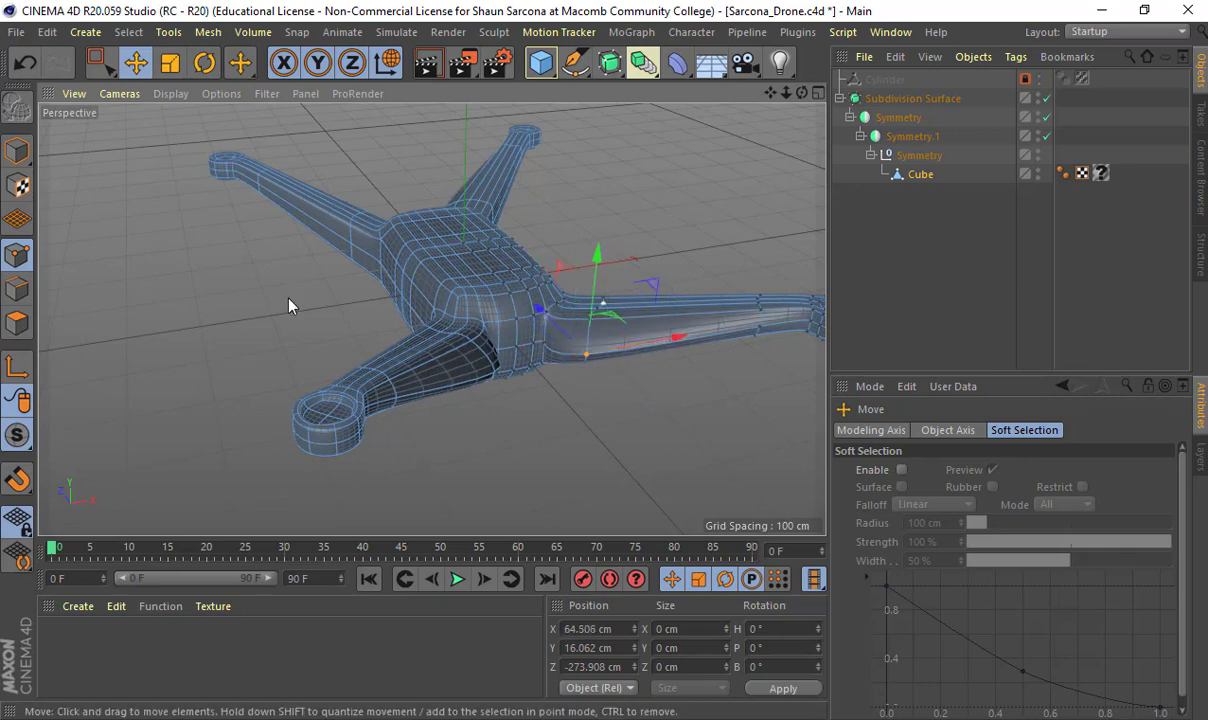
Step: Examine the smoothed arms and their joints with the body in model mode with nothing selected
{"action": "left_click", "coordinate": [24, 158]}
{"action": "left_click", "coordinate": [136, 200]}
{"action": "left_click_drag", "start_coordinate": [430, 347], "coordinate": [617, 437], "text": "alt"}
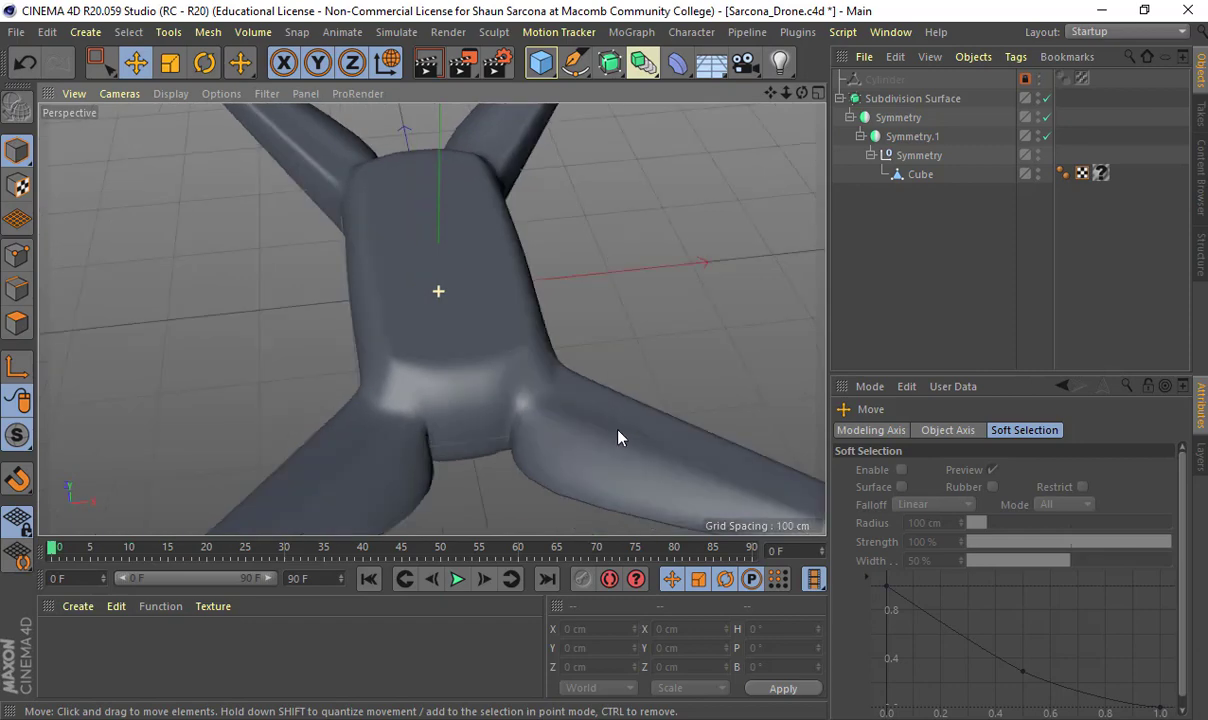
{"action": "left_click", "coordinate": [618, 437]}
{"action": "scroll", "coordinate": [618, 437], "scroll_direction": "down", "scroll_amount": 3}
{"action": "left_click_drag", "start_coordinate": [677, 364], "coordinate": [453, 307], "text": "alt"}
Step: In point mode, try nudging a point on the side of the drone body, and undo the move
{"action": "left_click", "coordinate": [17, 255]}
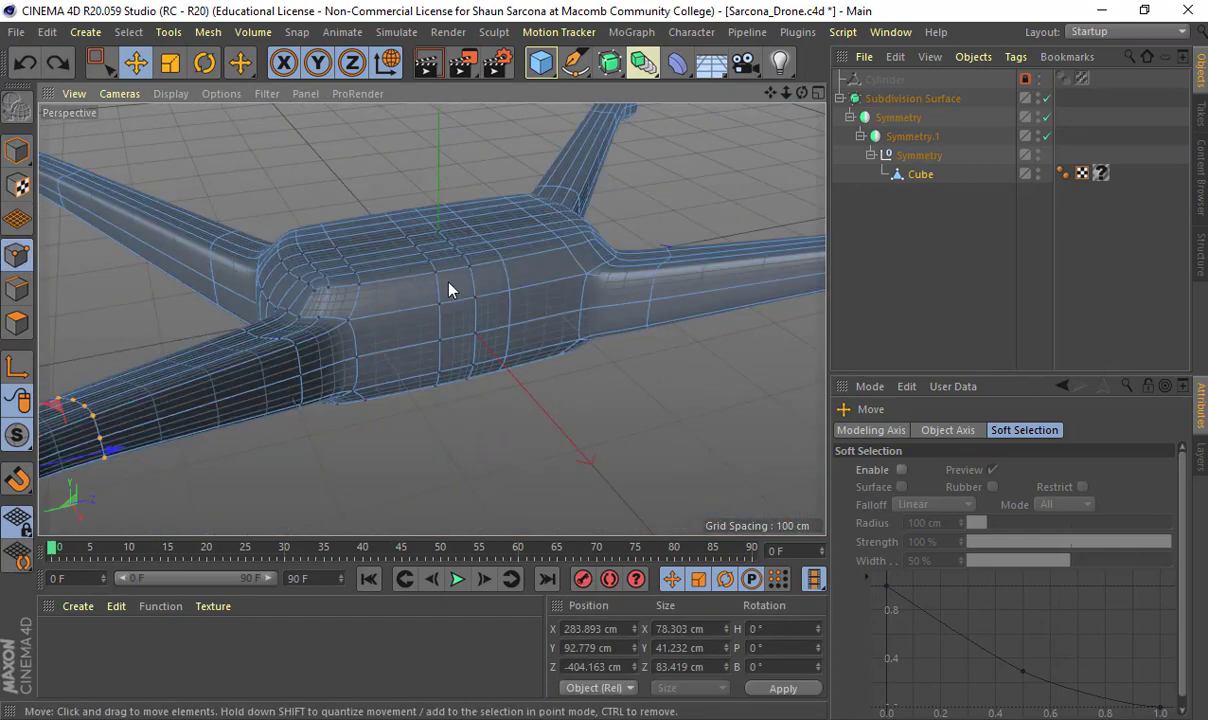
{"action": "left_click", "coordinate": [475, 297]}
{"action": "left_click_drag", "start_coordinate": [531, 286], "coordinate": [520, 292]}
{"action": "key", "text": "ctrl+z"}
Step: Examine the whole smoothed drone from the side and from a low angle in model mode
{"action": "left_click_drag", "start_coordinate": [330, 429], "coordinate": [420, 405], "text": "alt"}
{"action": "scroll", "coordinate": [420, 405], "scroll_direction": "down", "scroll_amount": 5}
{"action": "left_click", "coordinate": [17, 150]}
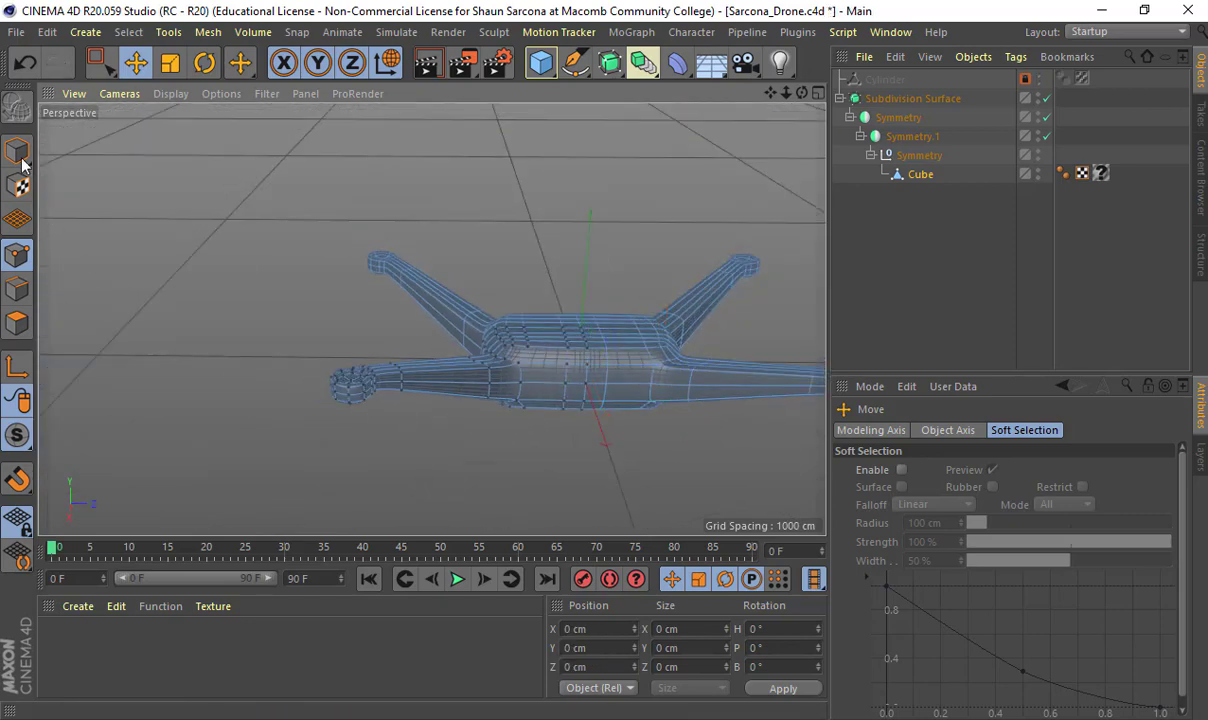
{"action": "left_click", "coordinate": [128, 229]}
{"action": "left_click_drag", "start_coordinate": [128, 229], "coordinate": [253, 300], "text": "alt"}
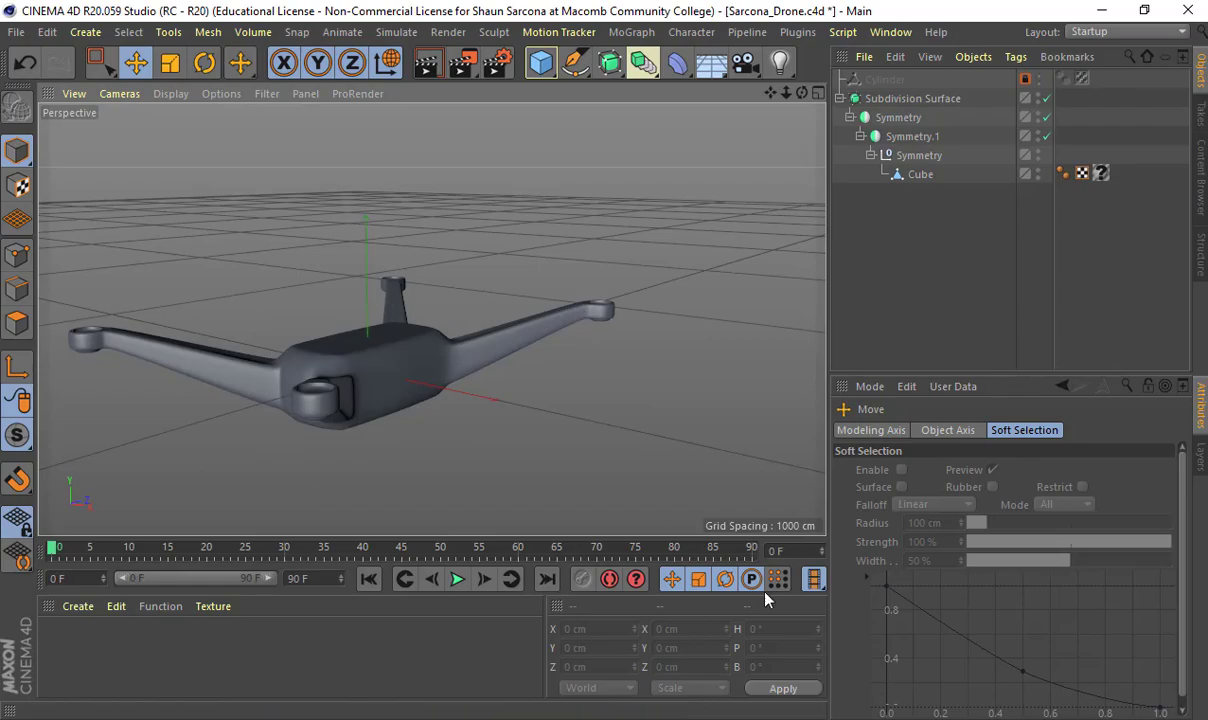
Step: Switch to the browser, compare the arms in the white, black and green drone reference photos, and return to Cinema 4D
{"action": "key", "text": "alt+Tab"}
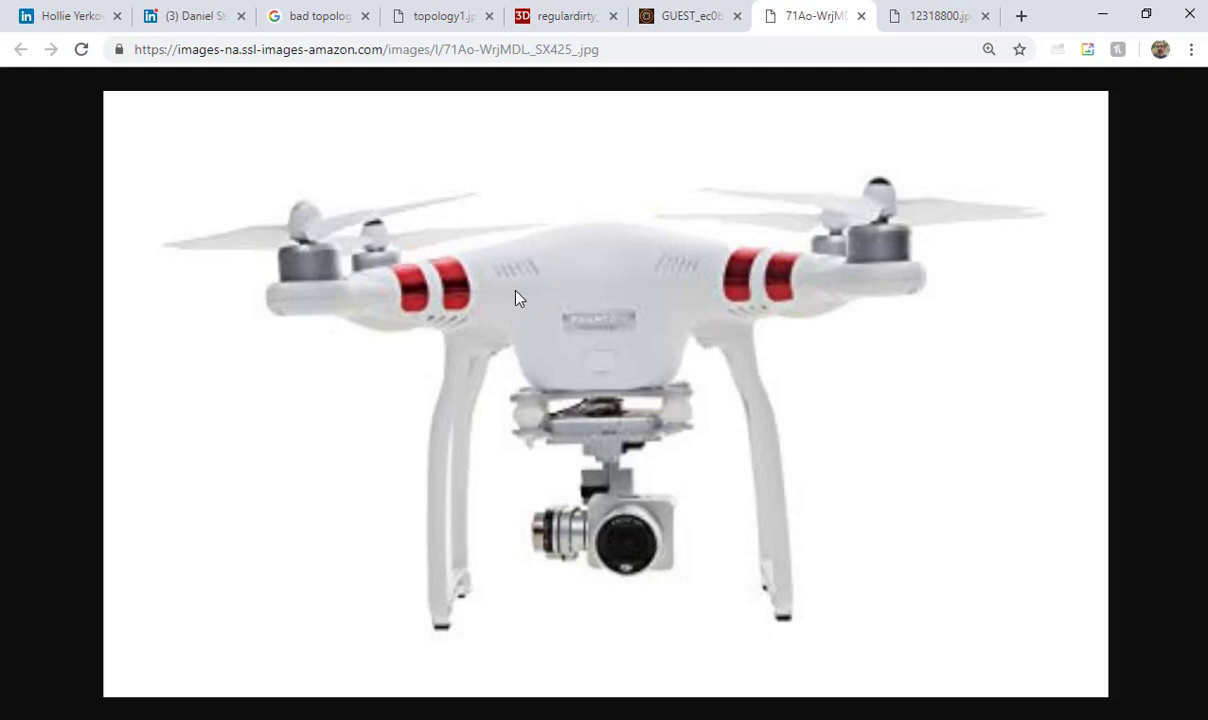
{"action": "left_click", "coordinate": [925, 14]}
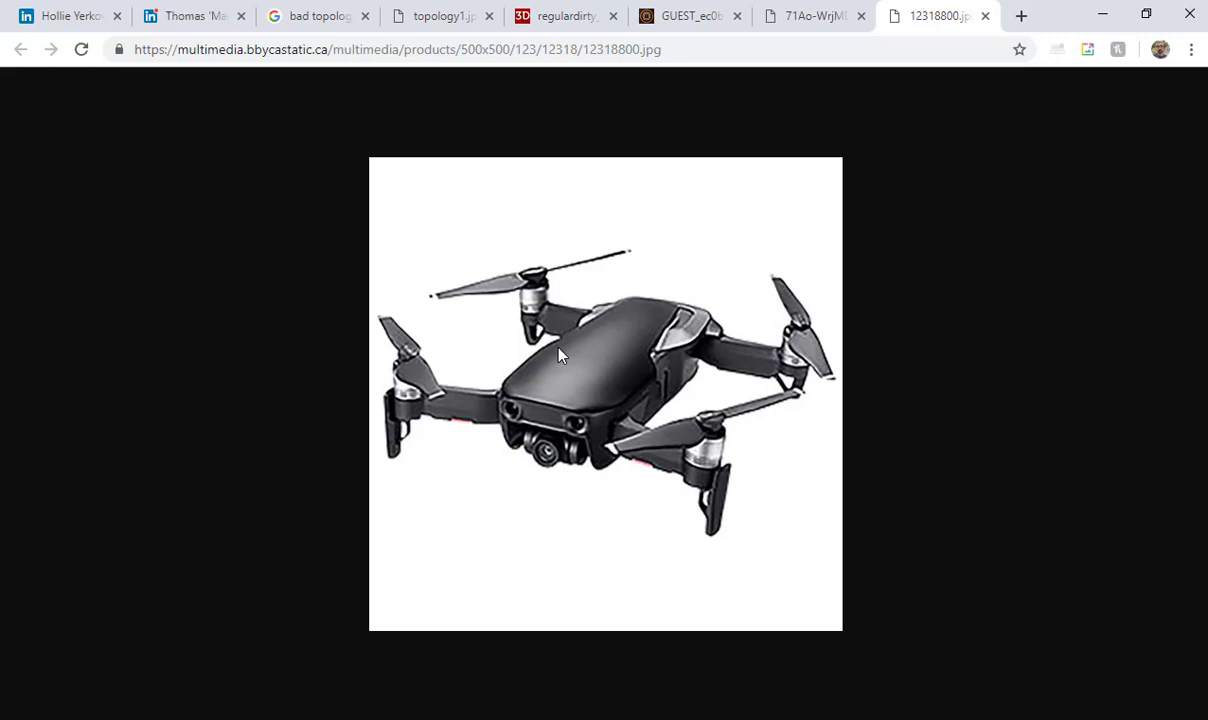
{"action": "left_click", "coordinate": [666, 22]}
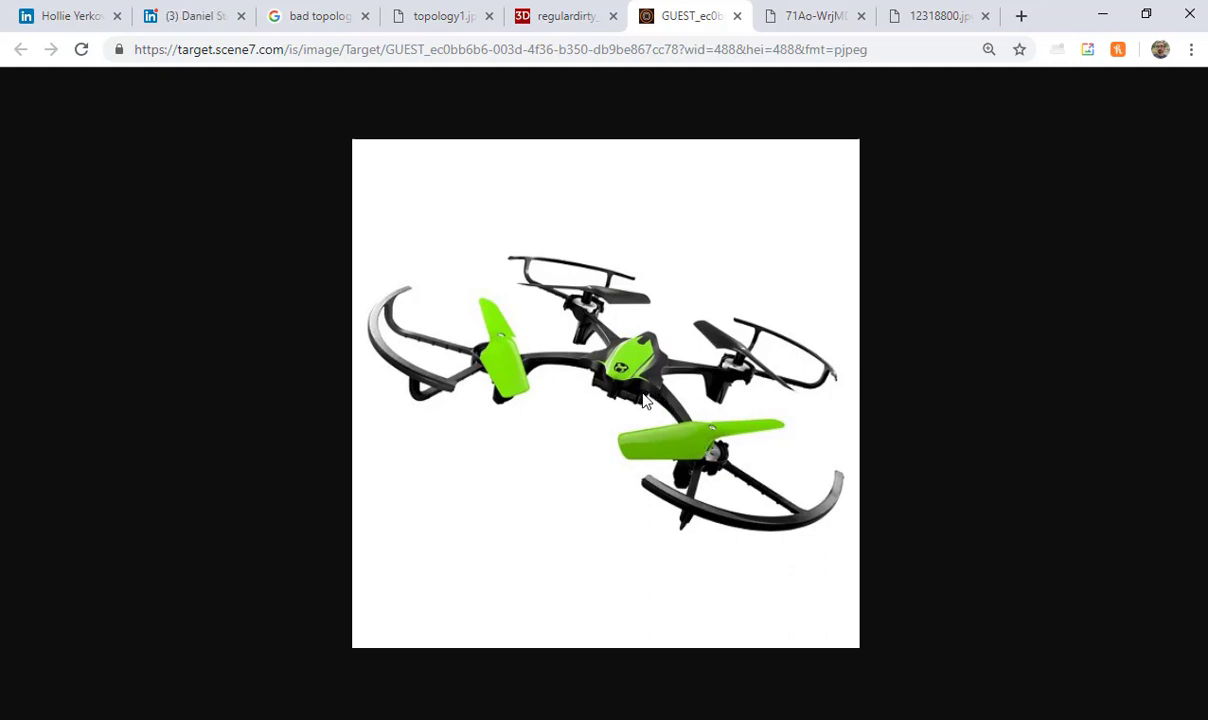
{"action": "key", "text": "super+Tab"}
{"action": "left_click", "coordinate": [395, 214]}
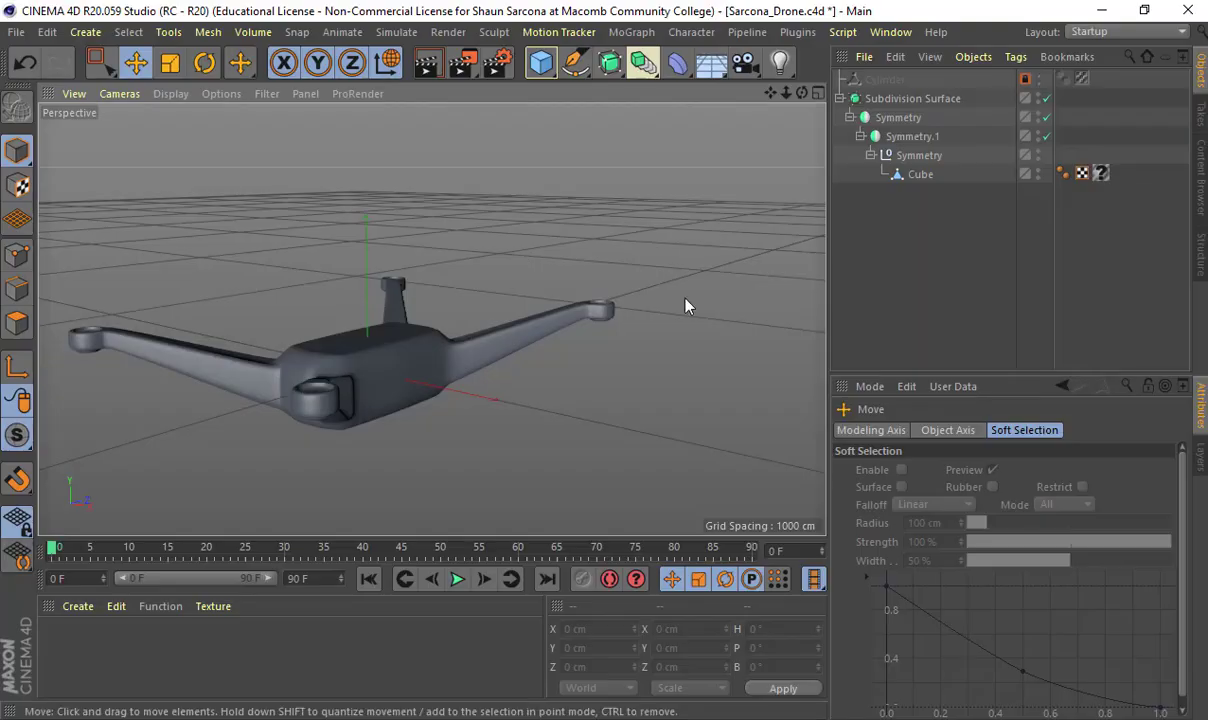
Step: Turn off the Subdivision Surface and add a loop cut across the Cube's arm, partway between the body and the tip
{"action": "left_click_drag", "start_coordinate": [559, 355], "coordinate": [367, 337], "text": "alt"}
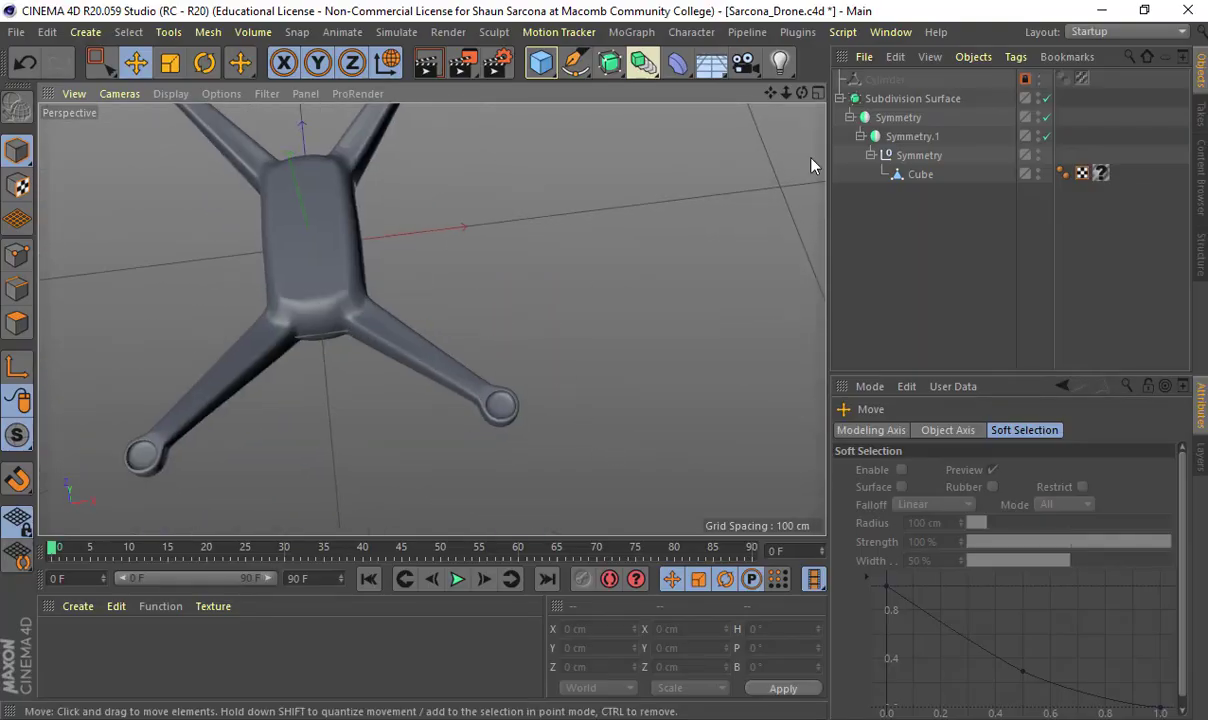
{"action": "left_click", "coordinate": [920, 175]}
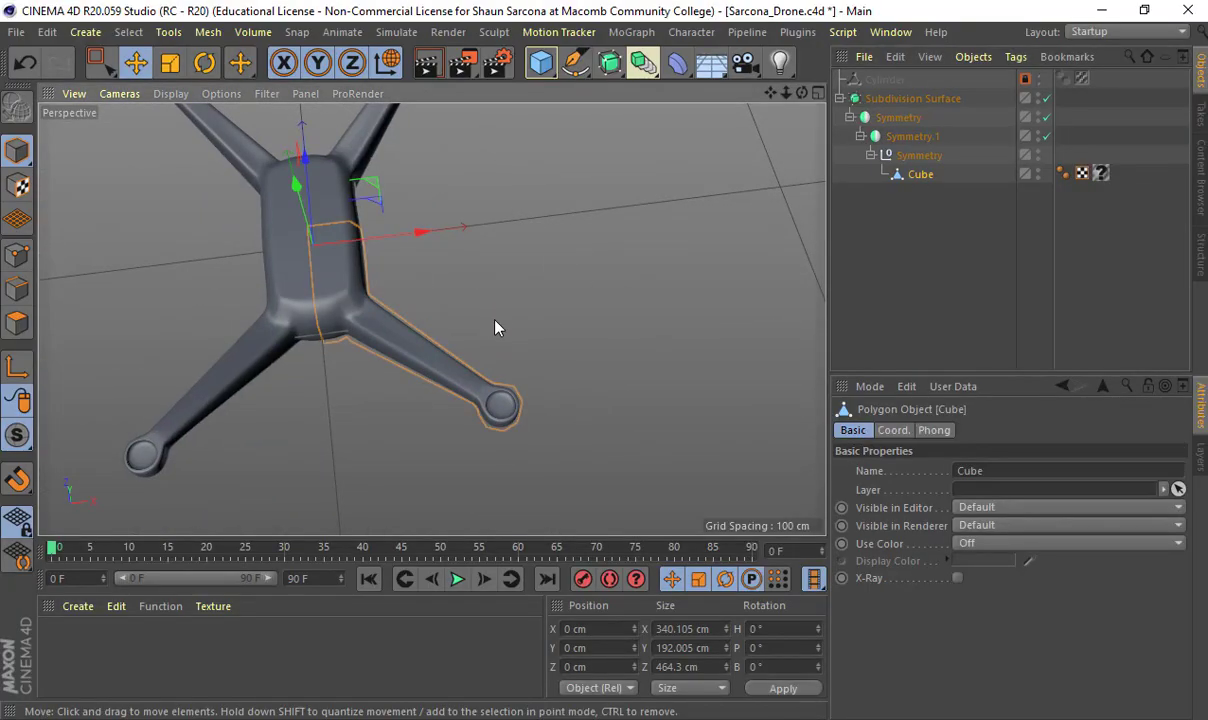
{"action": "key", "text": "k"}
{"action": "key", "text": "l"}
{"action": "left_click", "coordinate": [16, 289]}
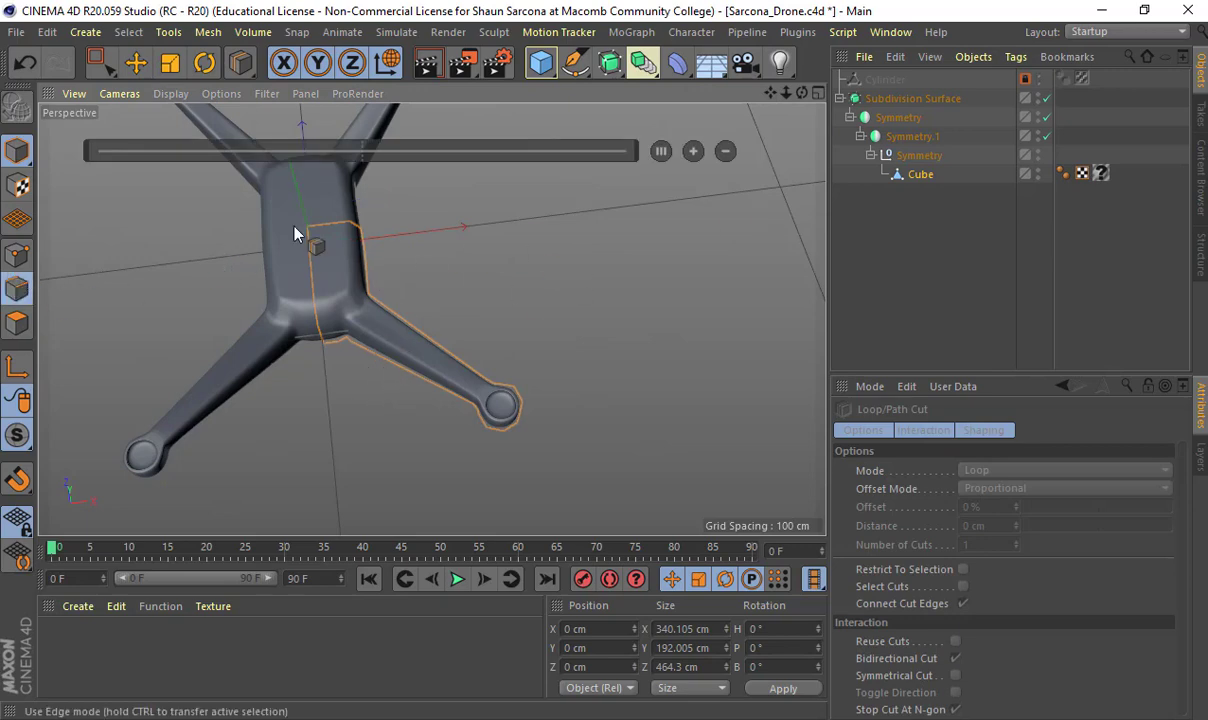
{"action": "left_click", "coordinate": [1047, 98]}
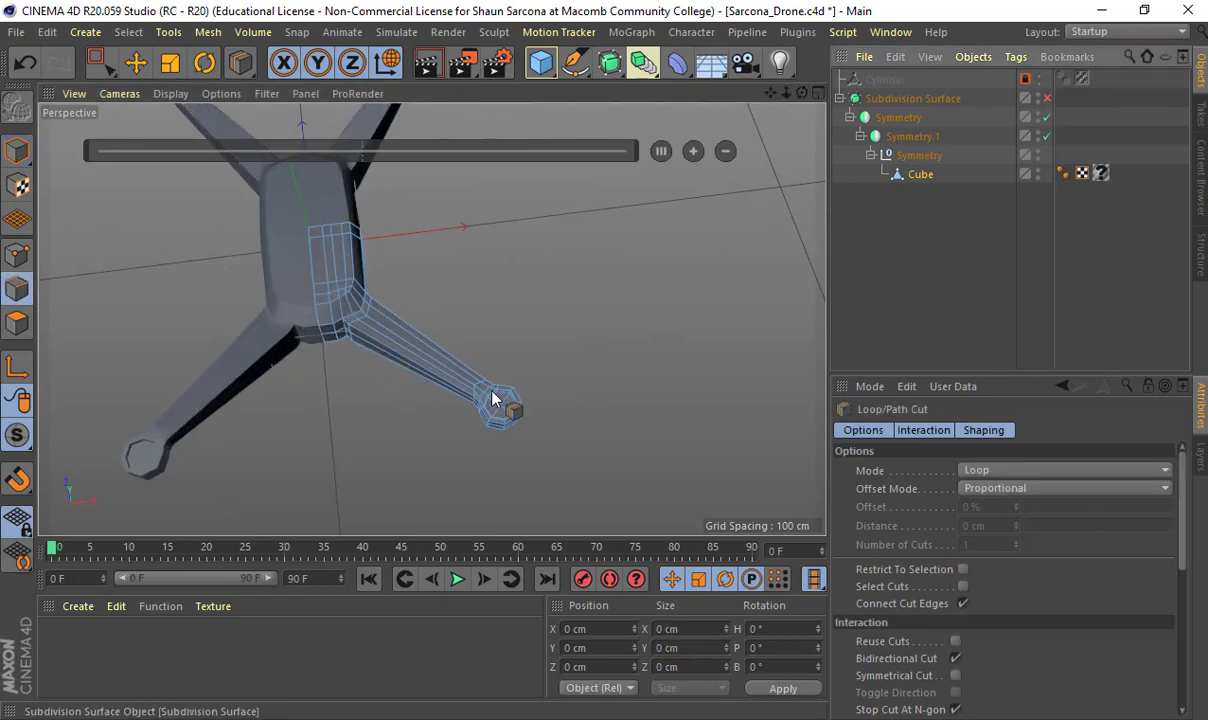
{"action": "left_click", "coordinate": [431, 350]}
Step: Select the points of the arm tip in point mode and rotate them slightly around the vertical axis
{"action": "key", "text": "r"}
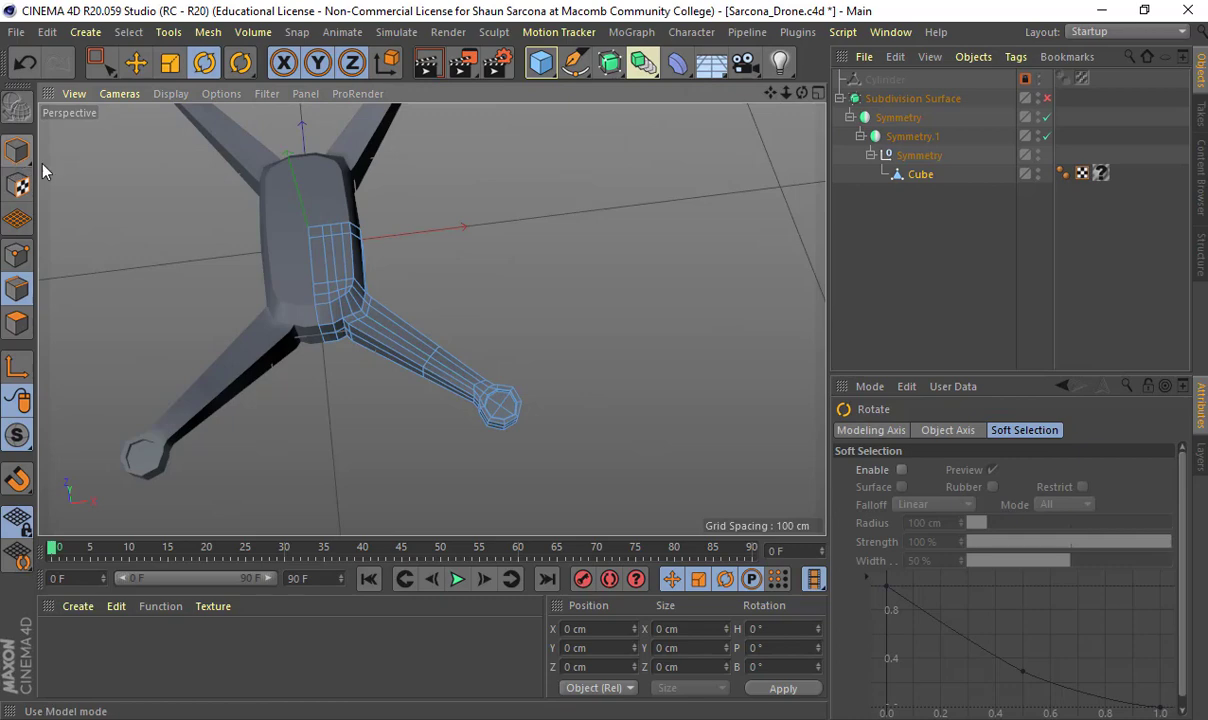
{"action": "left_click", "coordinate": [16, 150]}
{"action": "left_click", "coordinate": [16, 289]}
{"action": "key", "text": "0"}
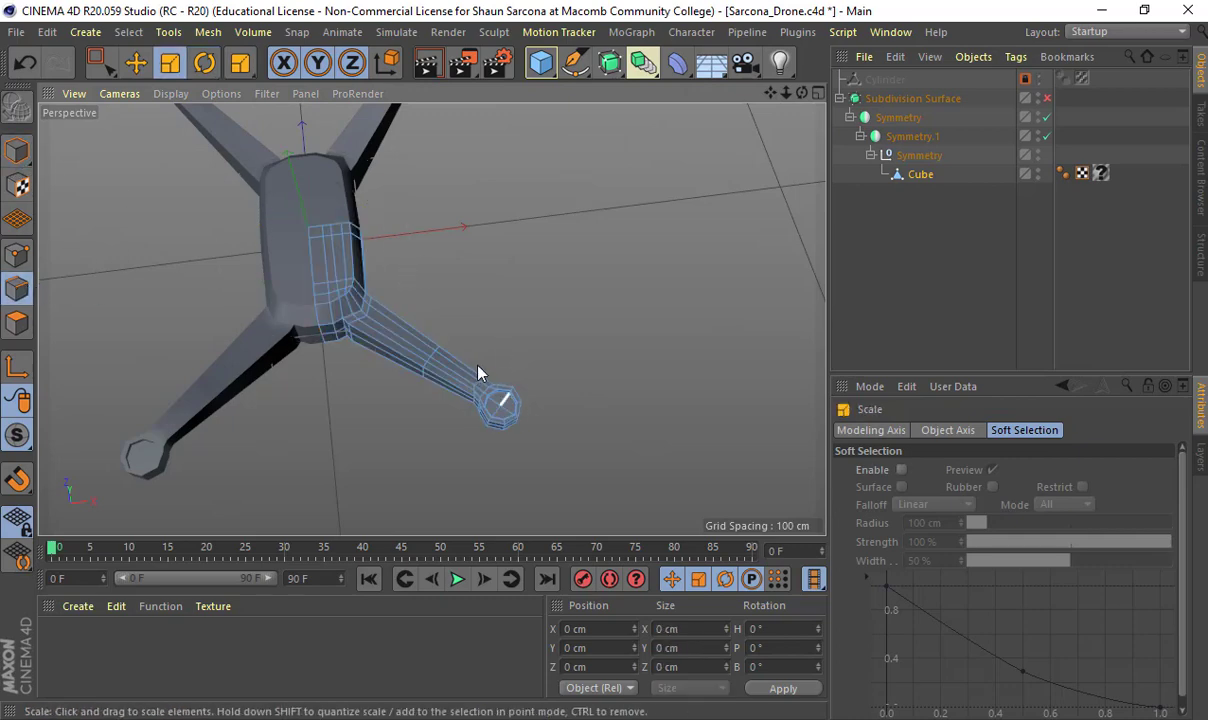
{"action": "left_click_drag", "start_coordinate": [445, 352], "coordinate": [437, 318]}
{"action": "left_click", "coordinate": [16, 254]}
{"action": "key", "text": "r"}
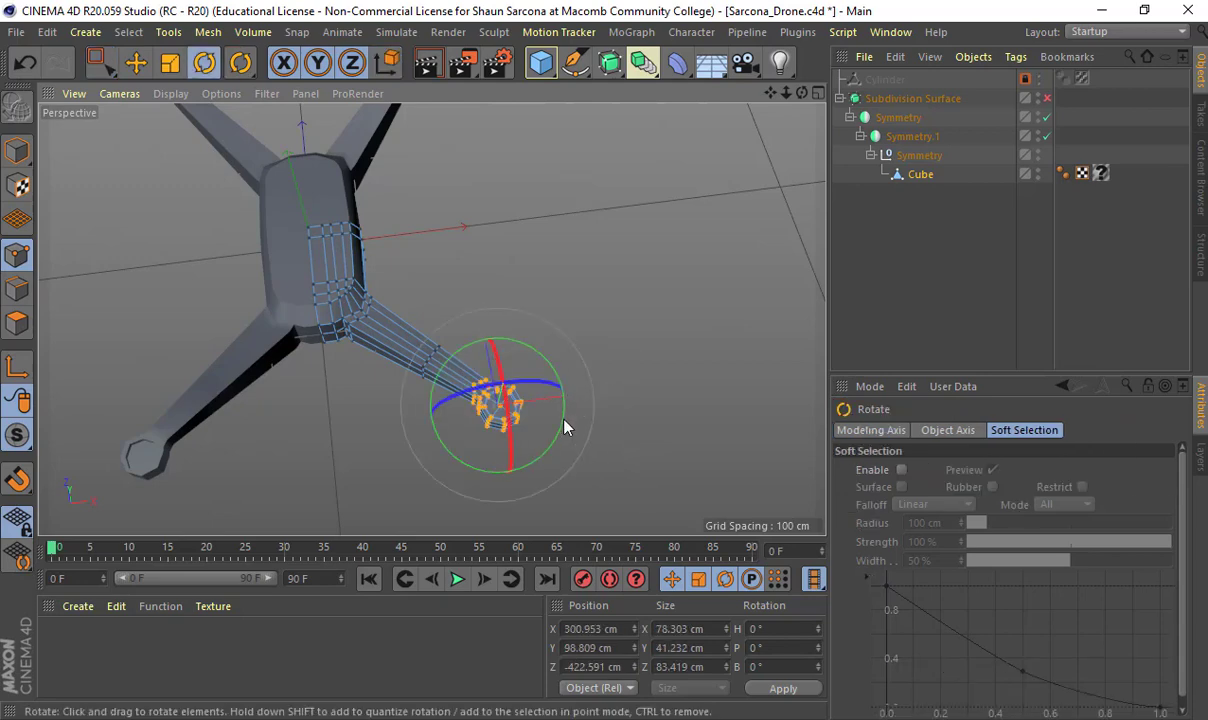
{"action": "left_click_drag", "start_coordinate": [563, 423], "coordinate": [543, 400]}
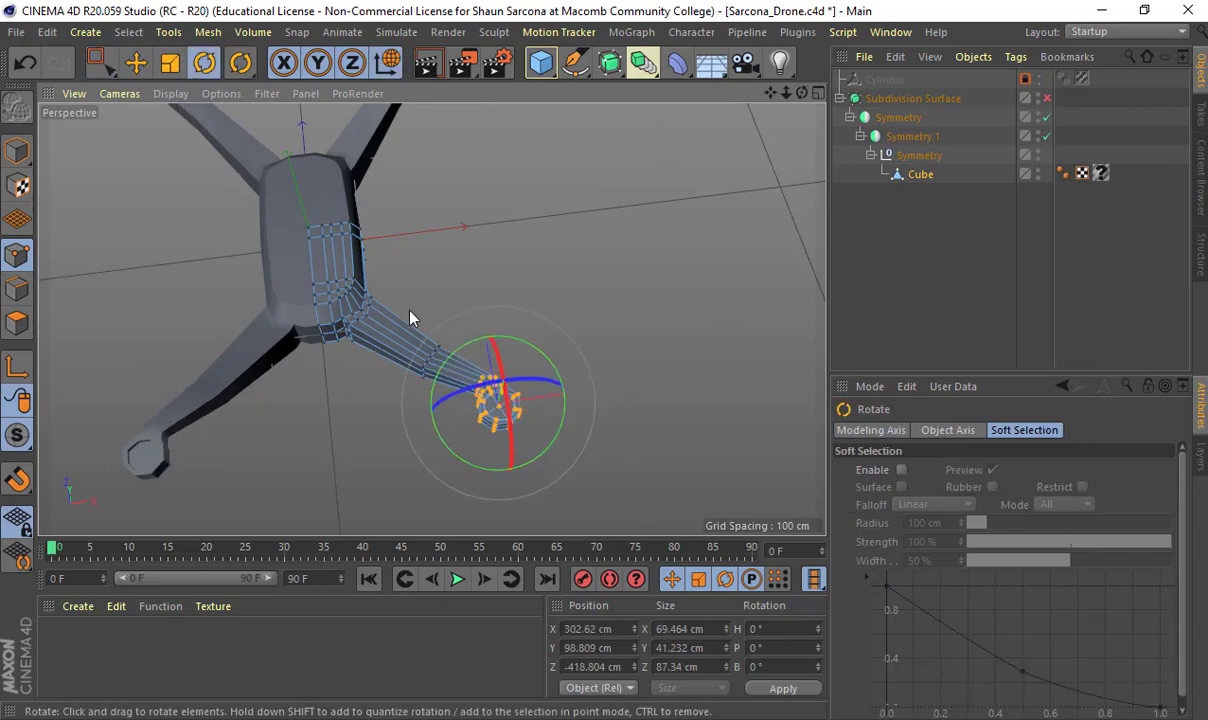
Step: Bend the arm by moving its middle point loop to about X 217, Y 60, Z -285 cm, and re-enable the Subdivision Surface
{"action": "key", "text": "0"}
{"action": "left_click_drag", "start_coordinate": [394, 284], "coordinate": [362, 288]}
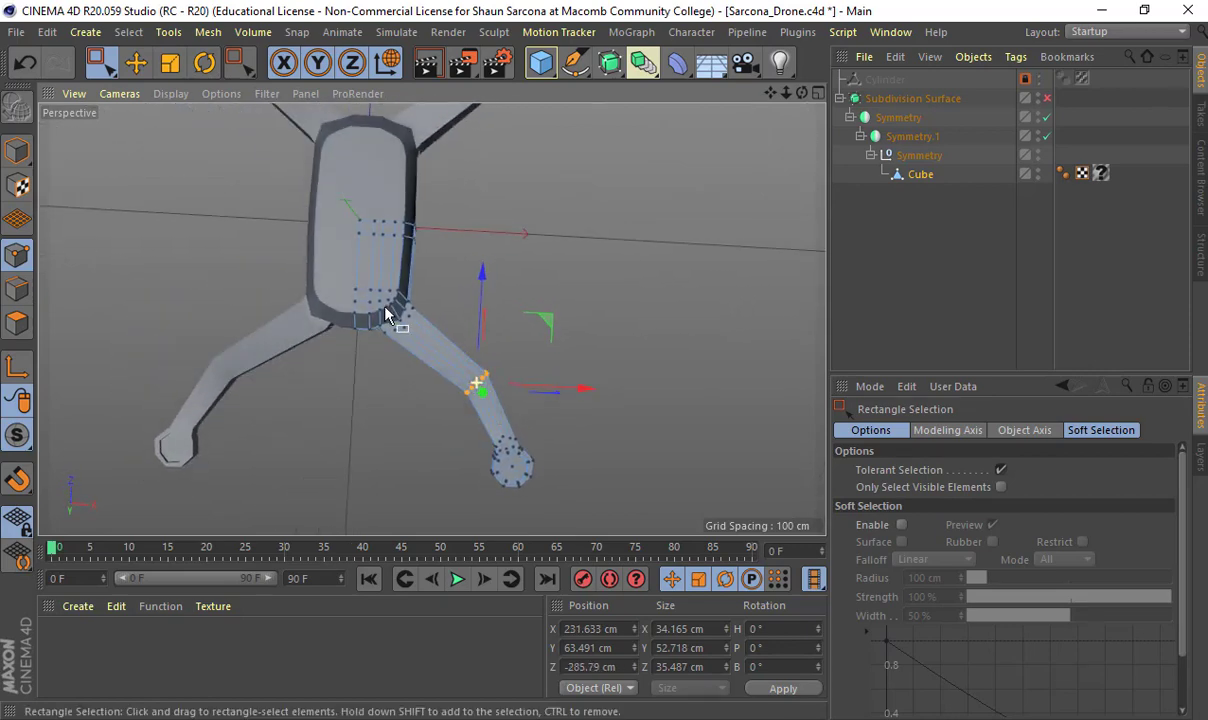
{"action": "left_click", "coordinate": [1047, 100]}
{"action": "mouse_move", "coordinate": [615, 319]}
{"action": "left_mouse_down", "text": "alt"}
{"action": "mouse_move", "coordinate": [645, 178]}
{"action": "mouse_move", "coordinate": [565, 281]}
{"action": "left_mouse_up", "text": "alt"}
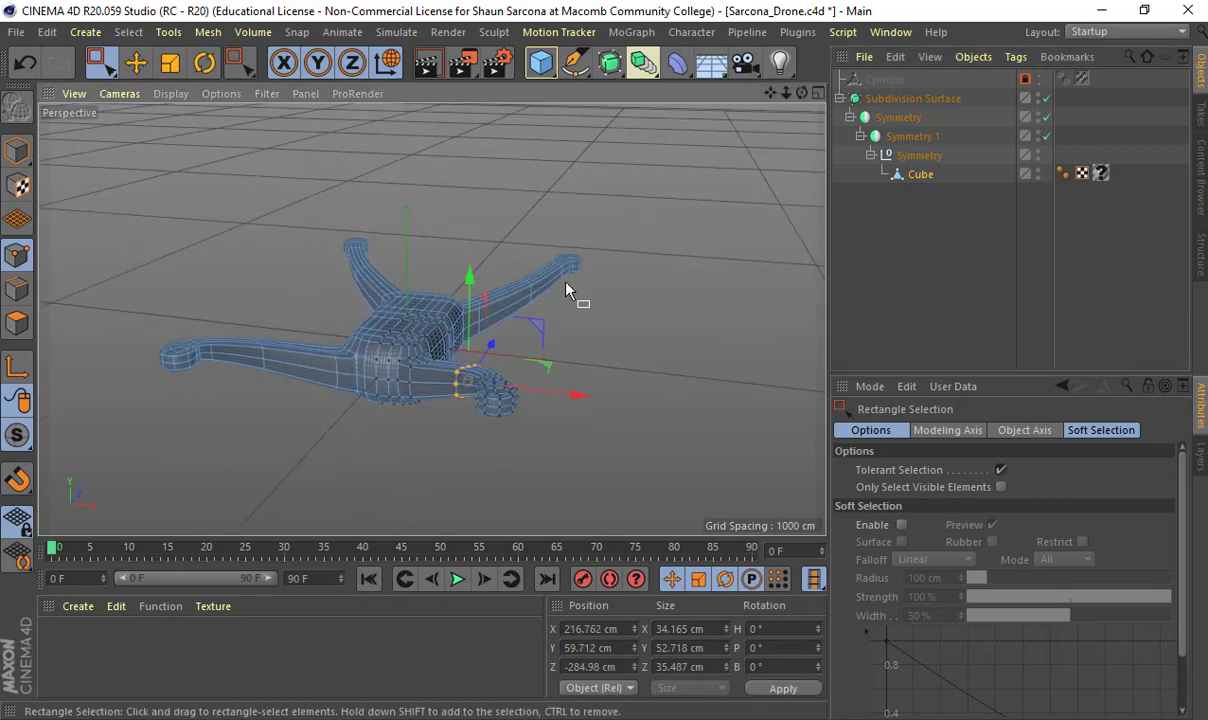
Step: Examine the bent arms on the smoothed drone in model mode with nothing selected
{"action": "key", "text": "r"}
{"action": "left_click", "coordinate": [17, 153]}
{"action": "left_click", "coordinate": [380, 173]}
{"action": "left_click_drag", "start_coordinate": [380, 173], "coordinate": [313, 307], "text": "alt"}
Step: Switch to the browser and look at the green and white drone photos and the car wireframe image
{"action": "key", "text": "alt+Tab"}
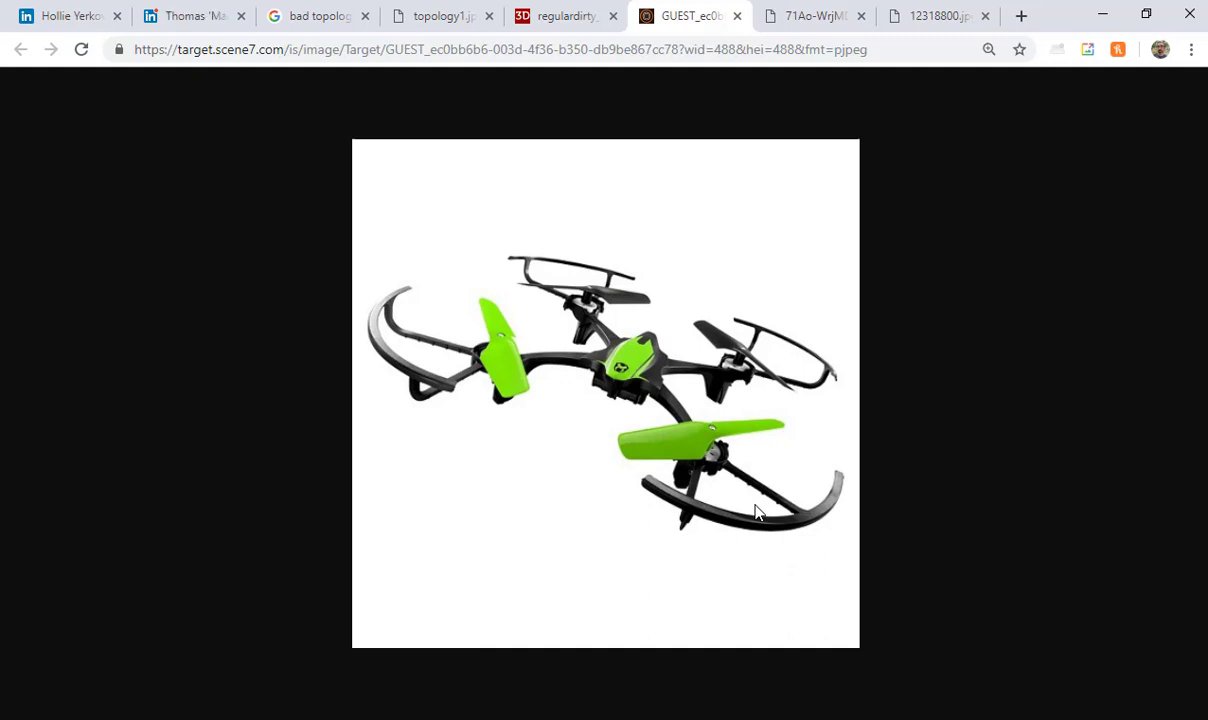
{"action": "left_click", "coordinate": [797, 24]}
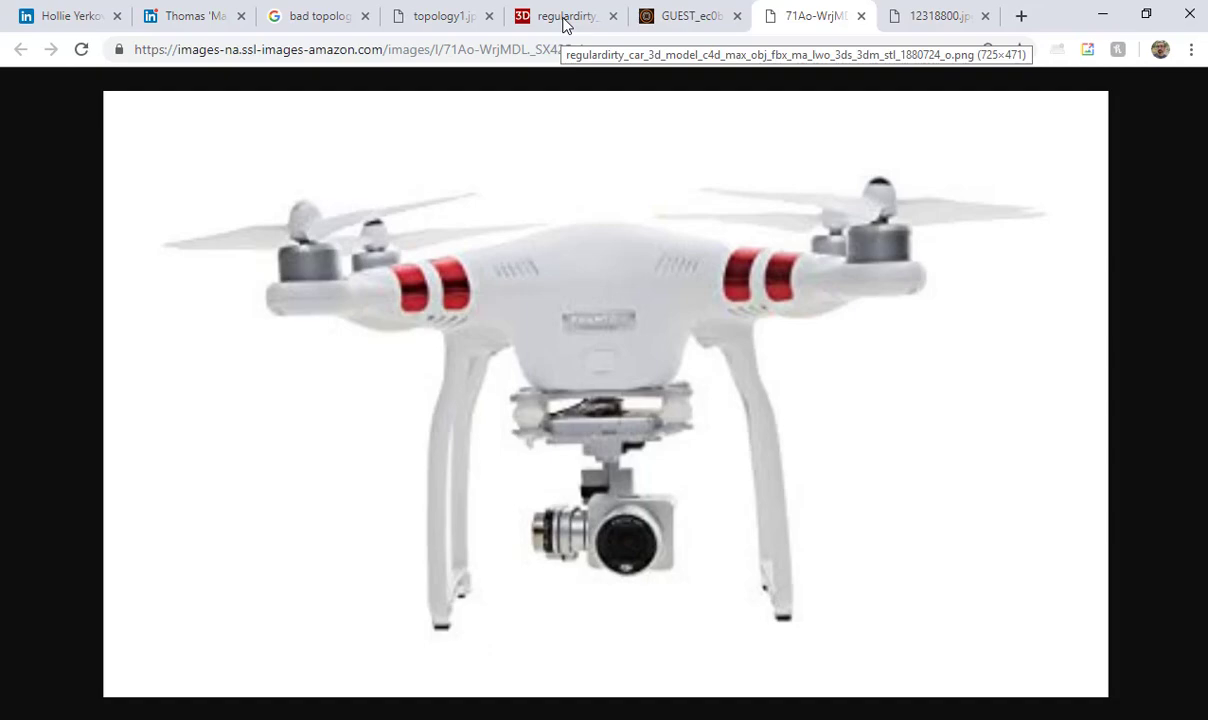
{"action": "left_click", "coordinate": [565, 24]}
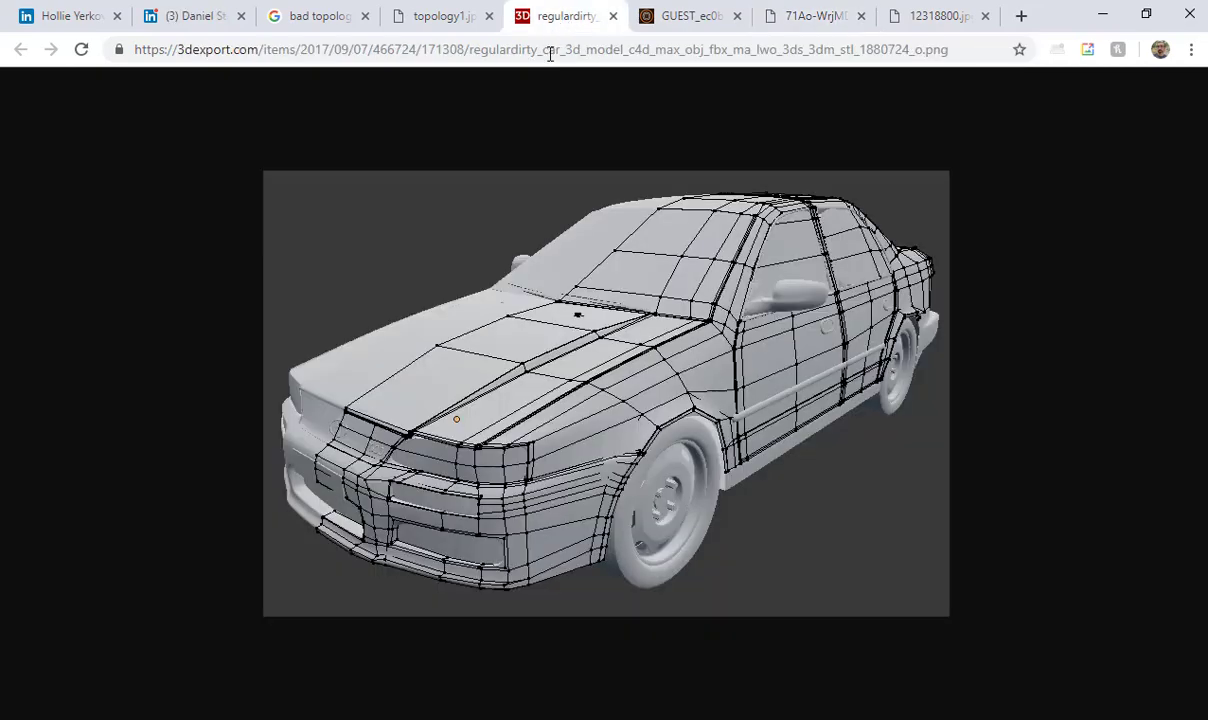
Step: Return to the Google image results for bad topology and search for "drone topology" instead
{"action": "left_click", "coordinate": [444, 22]}
{"action": "left_click", "coordinate": [304, 22]}
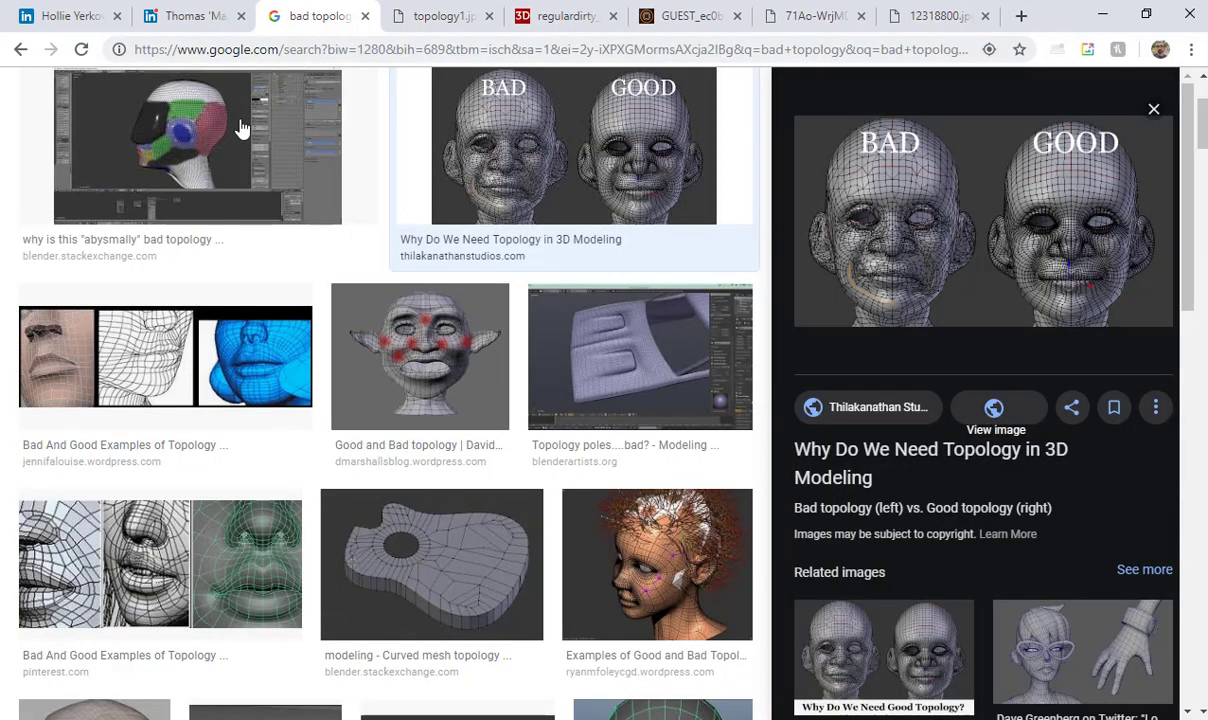
{"action": "left_click_drag", "start_coordinate": [175, 106], "coordinate": [5, 133]}
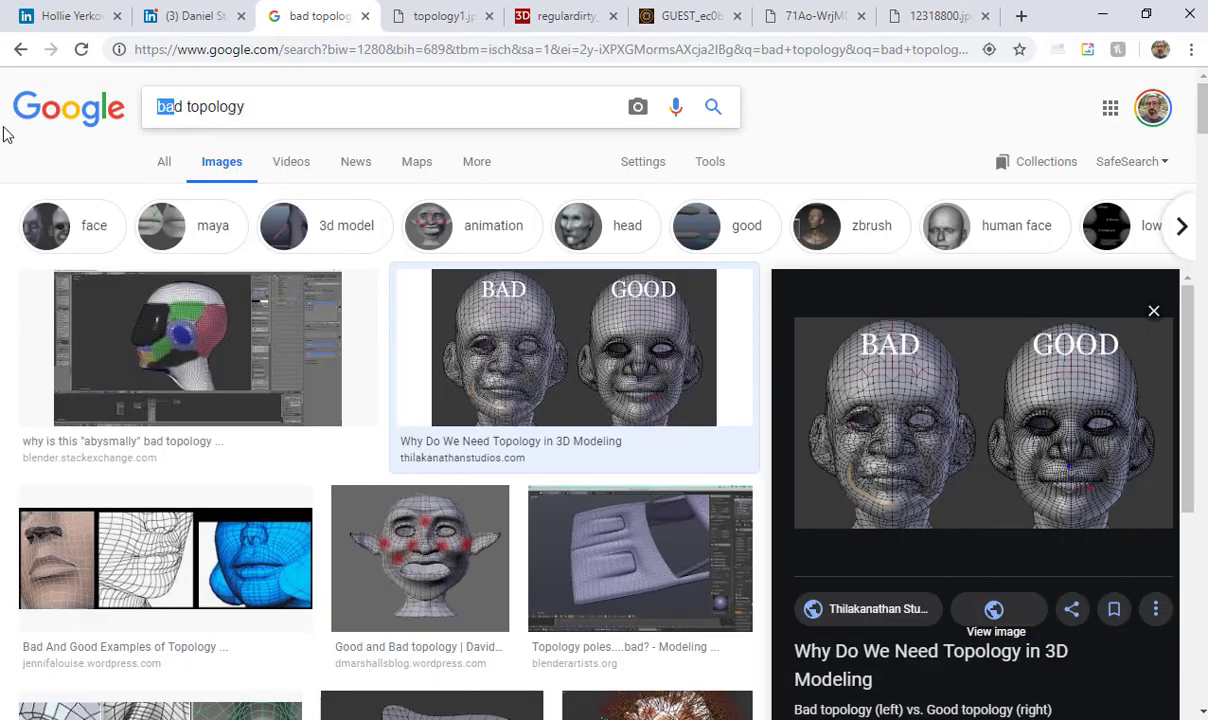
{"action": "type", "text": "drone"}
{"action": "key", "text": "Return"}
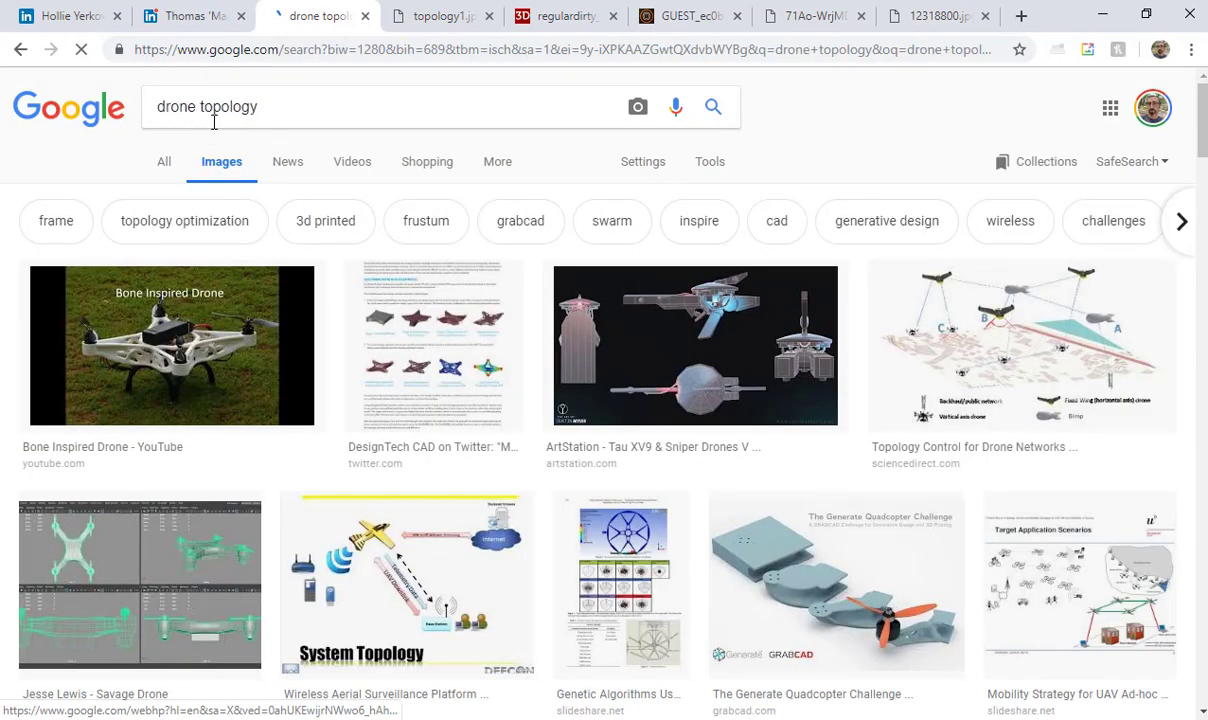
Step: Change the image search to "drone wireframe"
{"action": "double_click", "coordinate": [214, 121]}
{"action": "type", "text": "ireframe"}
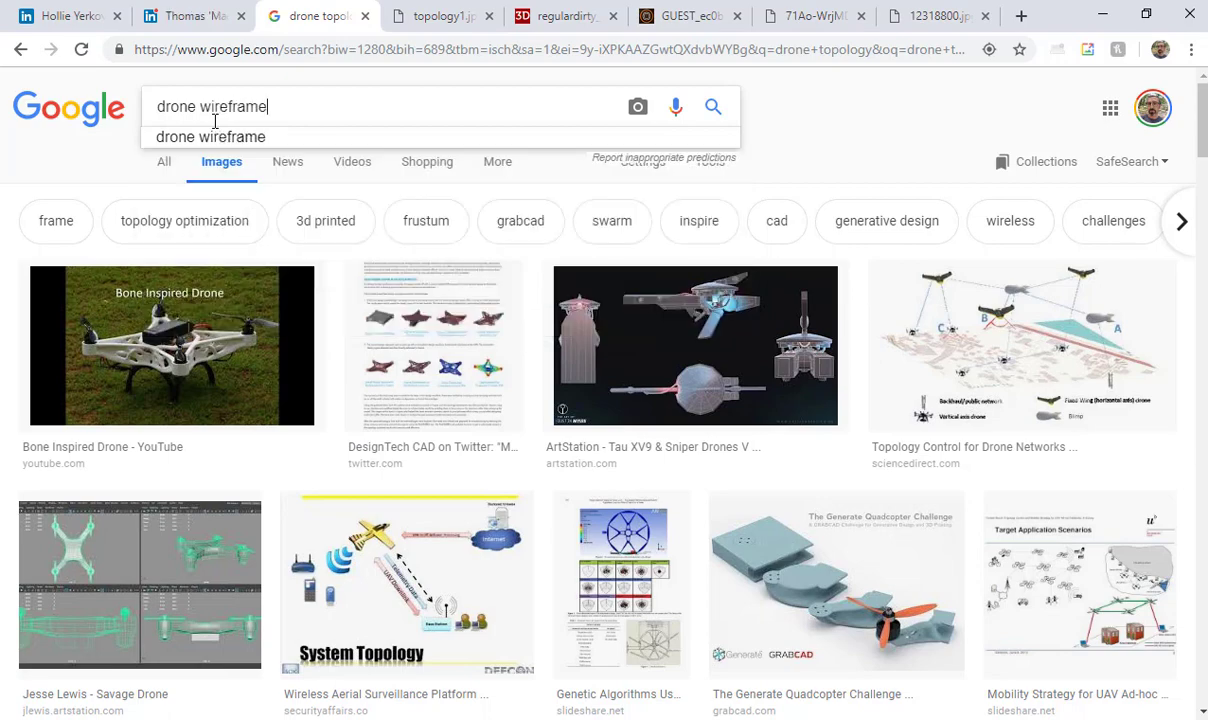
{"action": "left_click", "coordinate": [218, 131]}
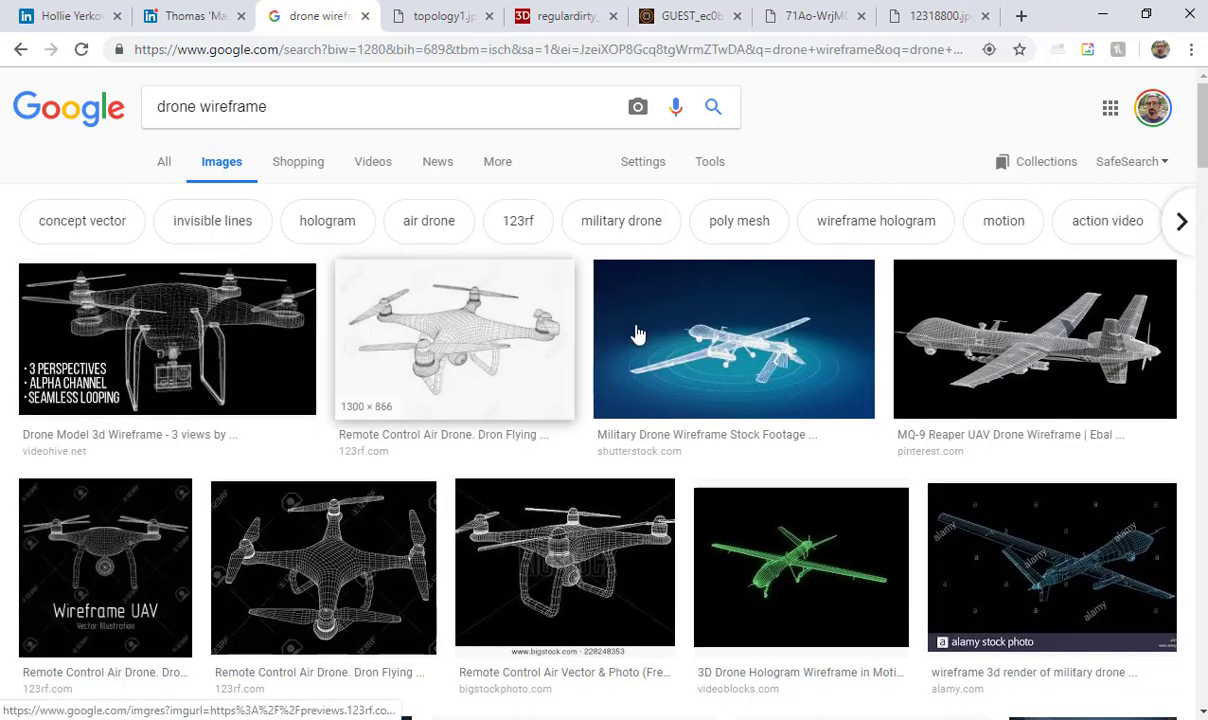
Step: Open the 123RF page of the white-background wireframe drone illustration and look through its similar vectors
{"action": "left_click", "coordinate": [531, 343]}
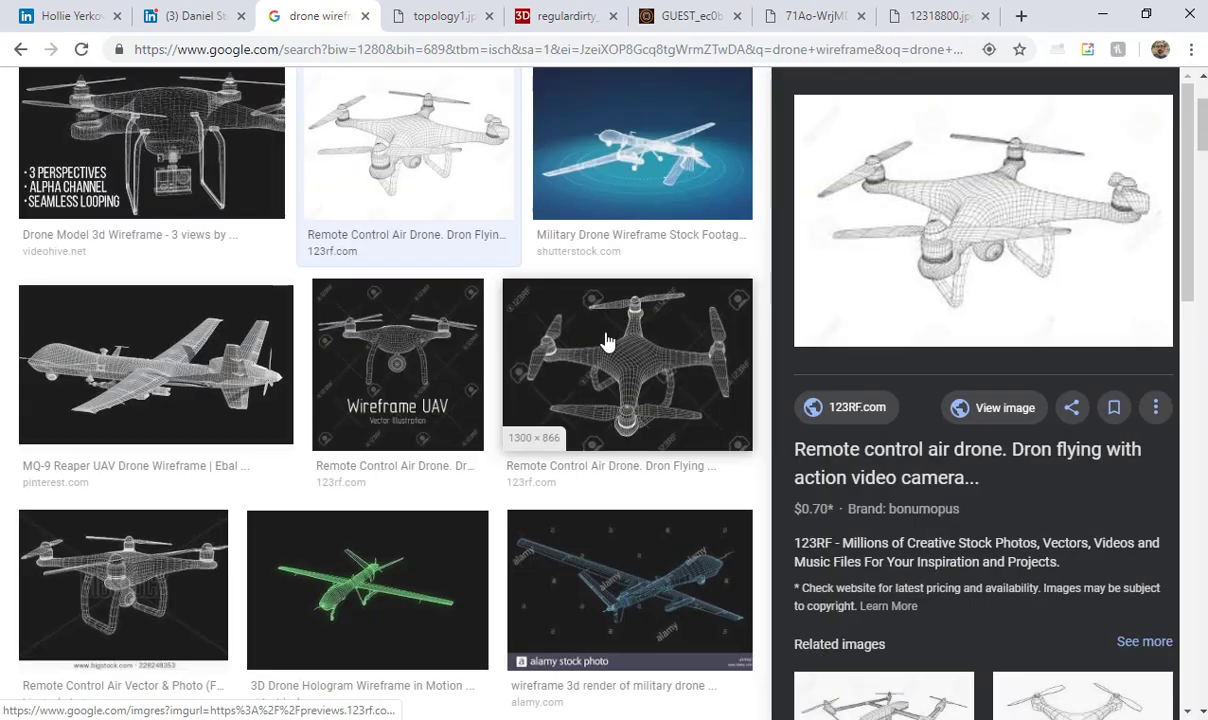
{"action": "left_click", "coordinate": [820, 250]}
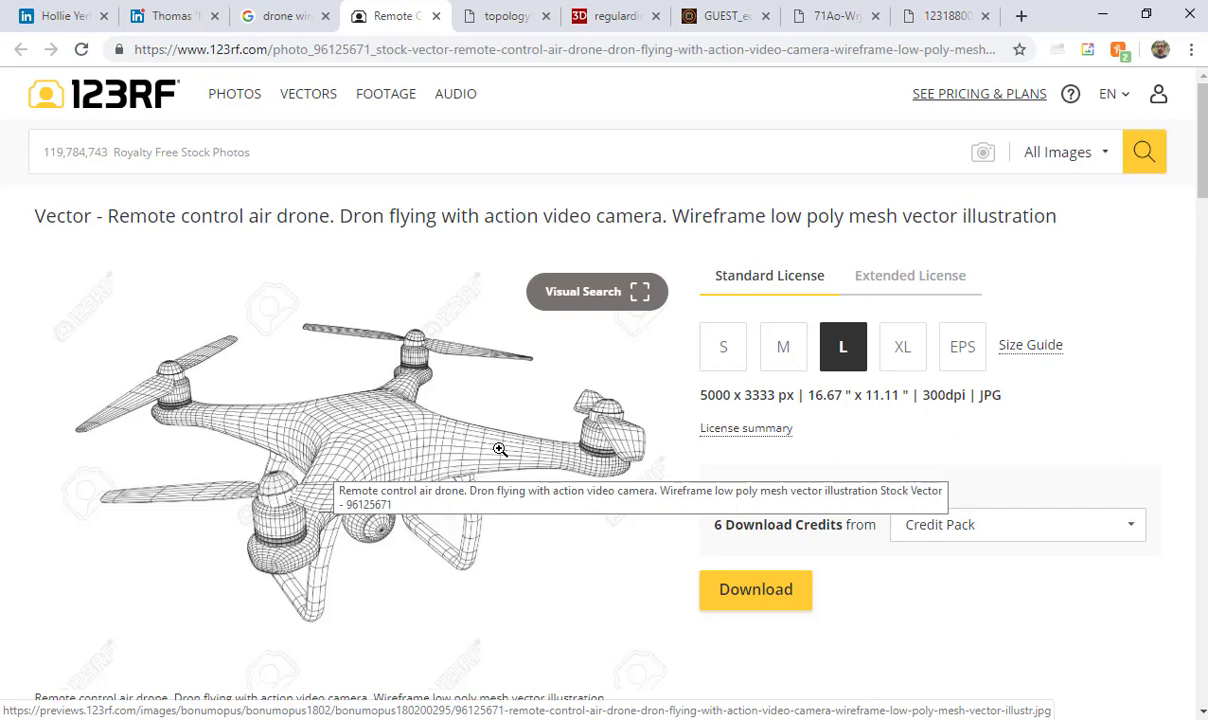
{"action": "scroll", "coordinate": [495, 440], "scroll_direction": "down", "scroll_amount": 4}
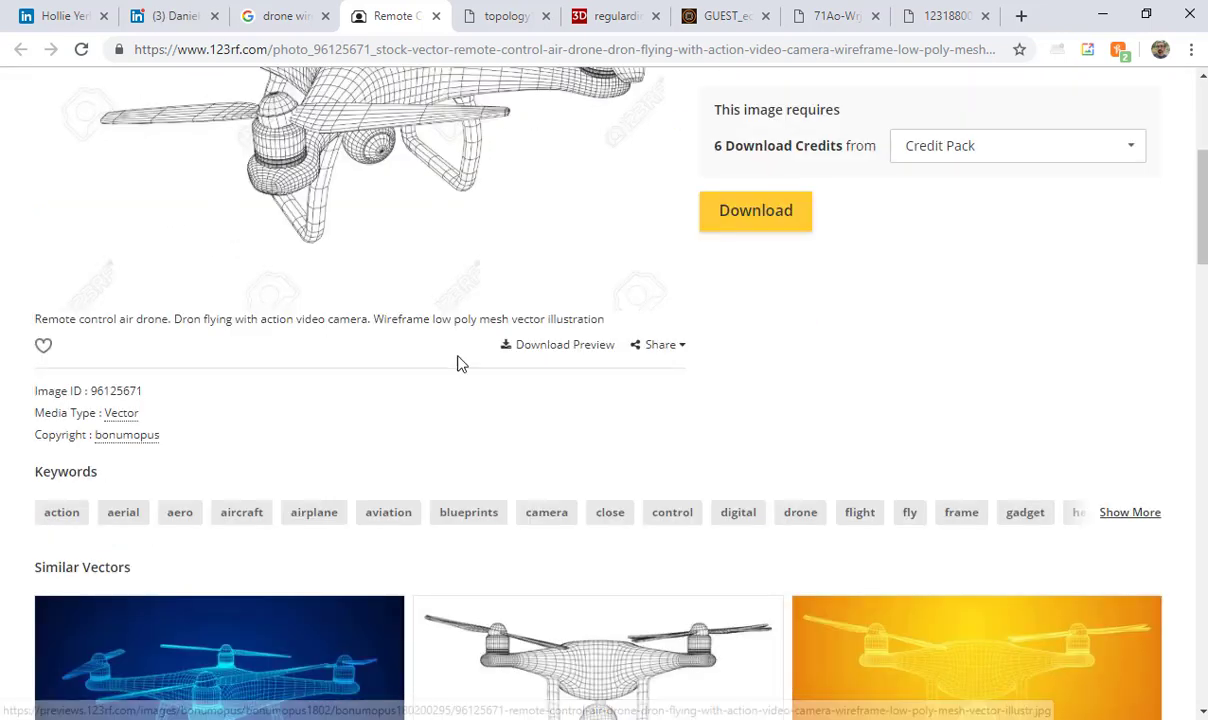
{"action": "scroll", "coordinate": [440, 290], "scroll_direction": "down", "scroll_amount": 2}
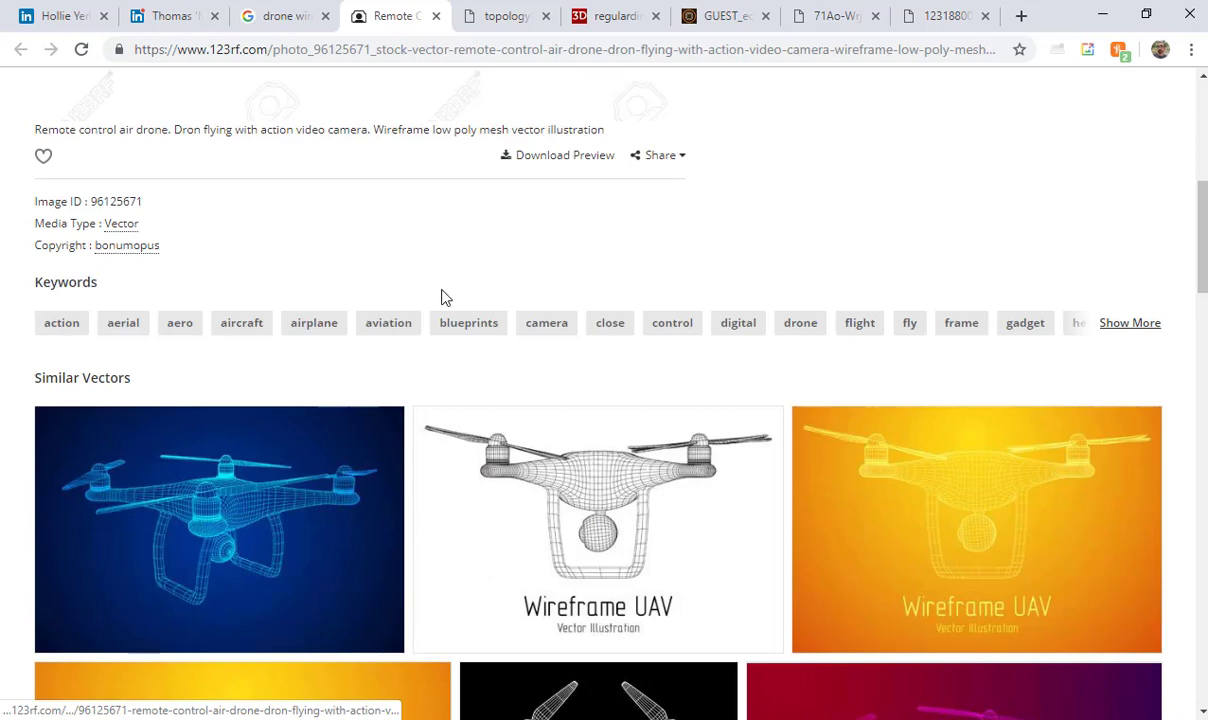
Step: Open the front-view Wireframe UAV illustration and examine its mesh flow and the similar drone wireframes below it
{"action": "left_click", "coordinate": [611, 545]}
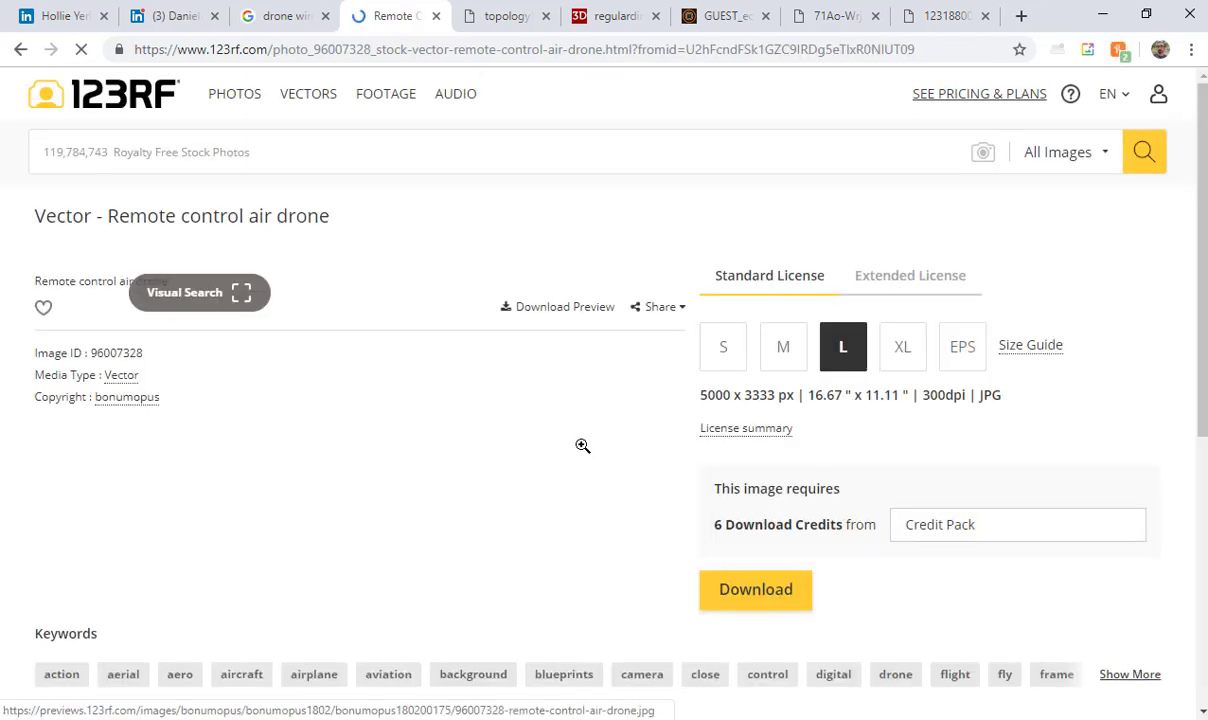
{"action": "scroll", "coordinate": [527, 455], "scroll_direction": "down", "scroll_amount": 3}
{"action": "scroll", "coordinate": [527, 455], "scroll_direction": "up", "scroll_amount": 3}
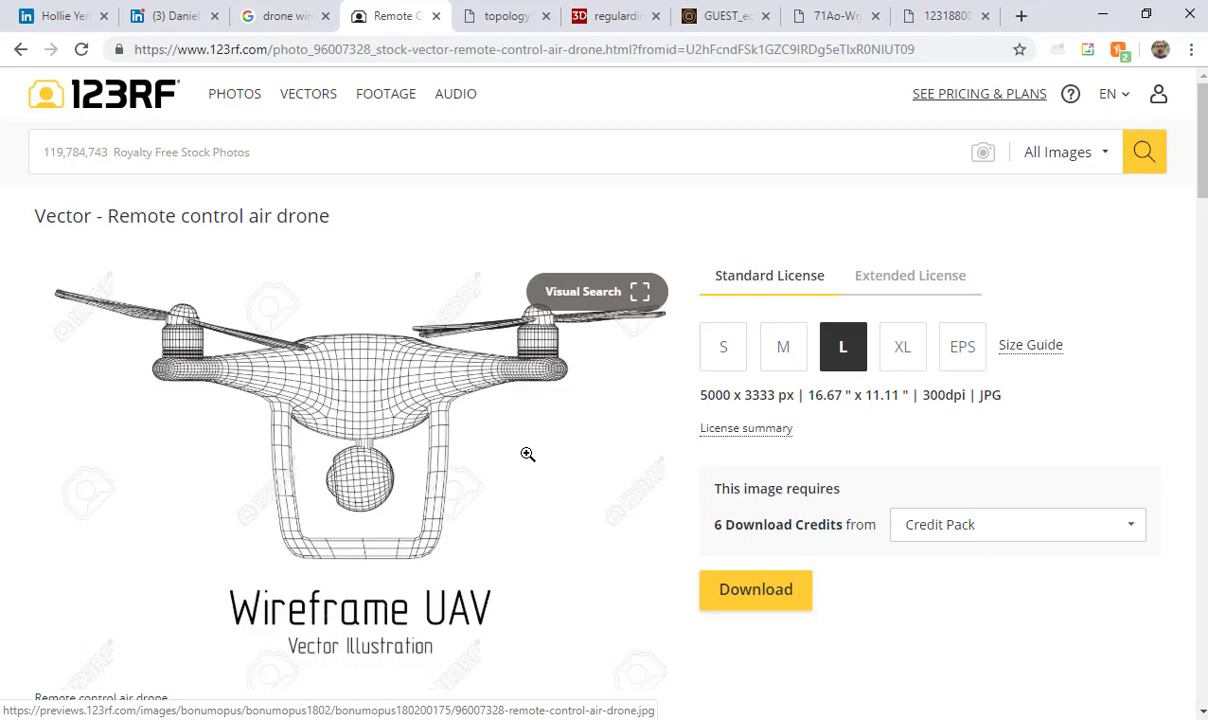
{"action": "scroll", "coordinate": [527, 454], "scroll_direction": "down", "scroll_amount": 7}
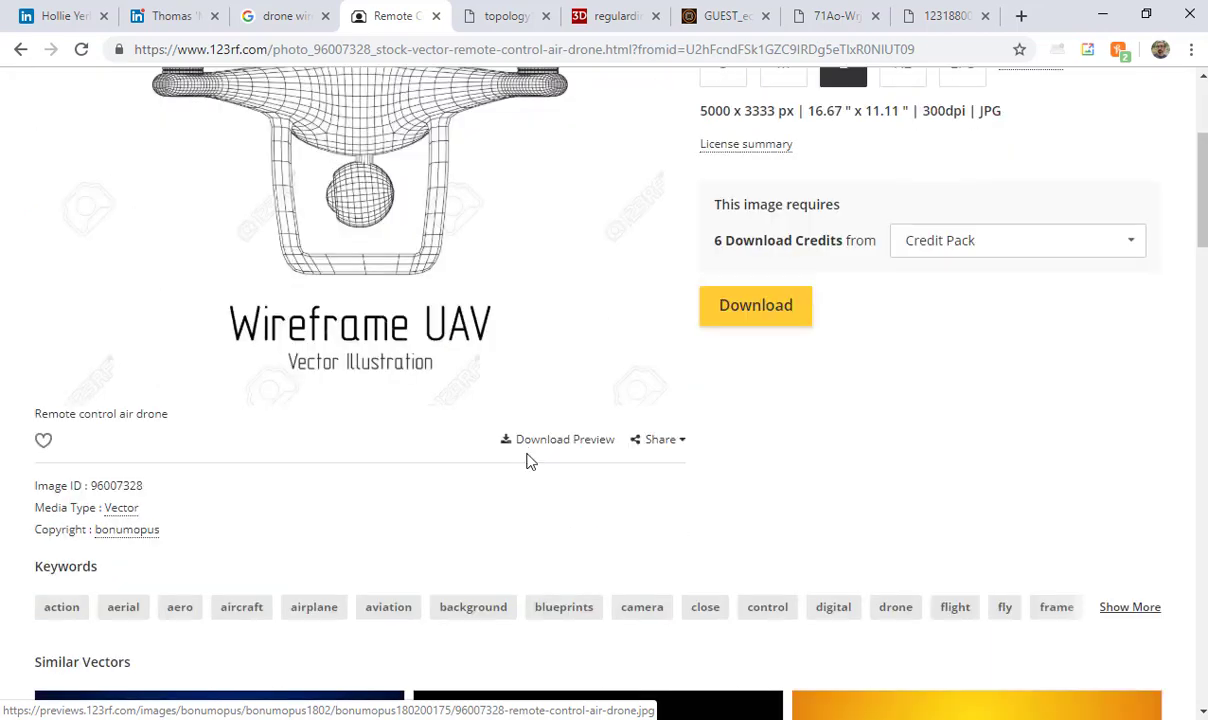
{"action": "scroll", "coordinate": [520, 466], "scroll_direction": "down", "scroll_amount": 3}
{"action": "scroll", "coordinate": [513, 470], "scroll_direction": "down", "scroll_amount": 8}
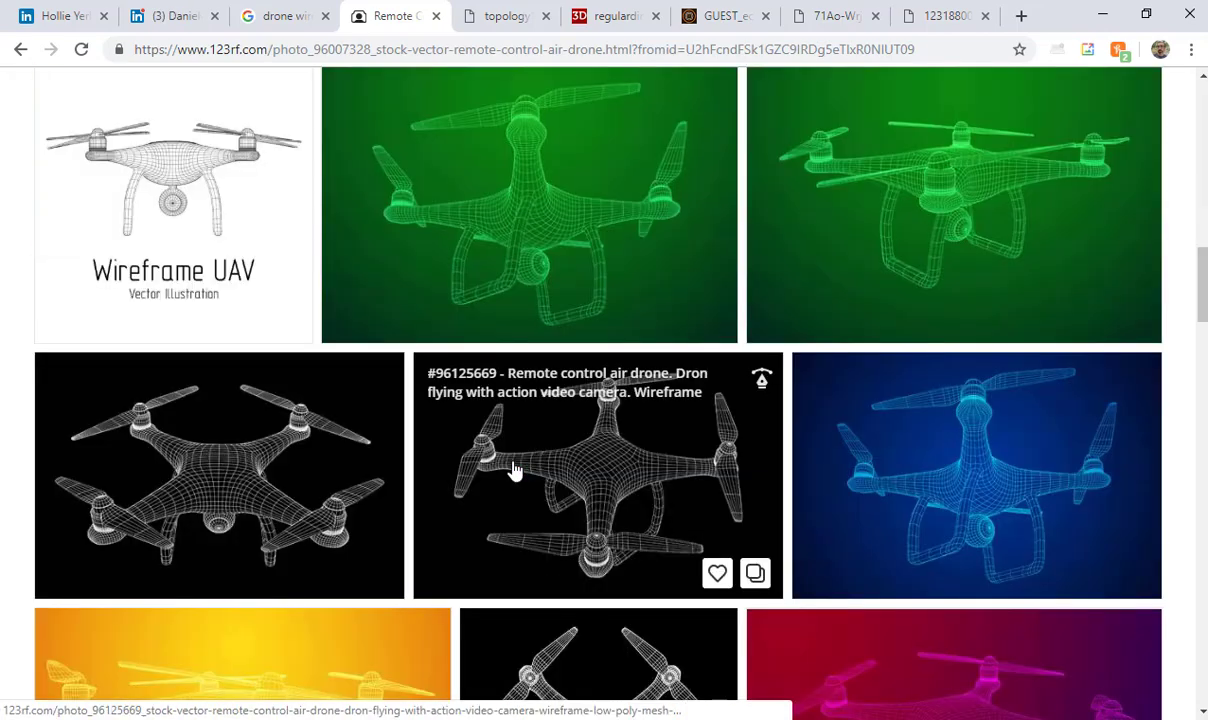
{"action": "scroll", "coordinate": [510, 470], "scroll_direction": "down", "scroll_amount": 10}
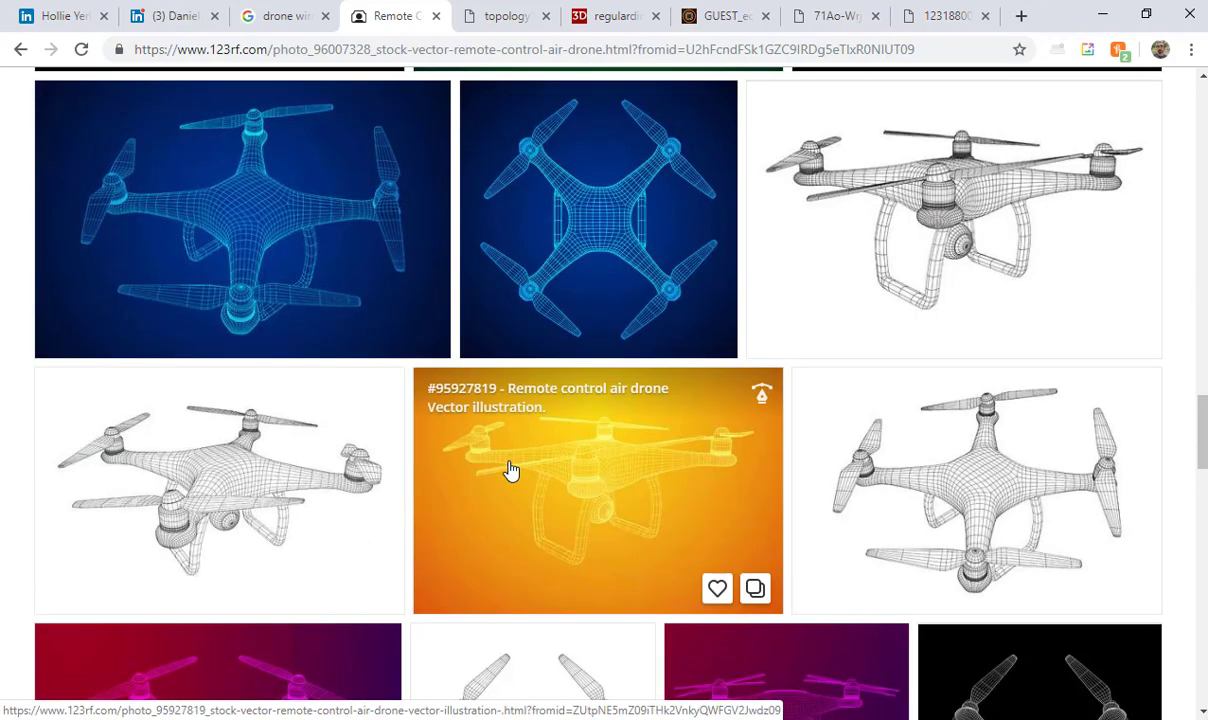
Step: Look through the remaining similar drone vectors on 123RF and return to the white-background wireframe drone illustration
{"action": "scroll", "coordinate": [510, 470], "scroll_direction": "down", "scroll_amount": 1}
{"action": "scroll", "coordinate": [510, 470], "scroll_direction": "down", "scroll_amount": 6}
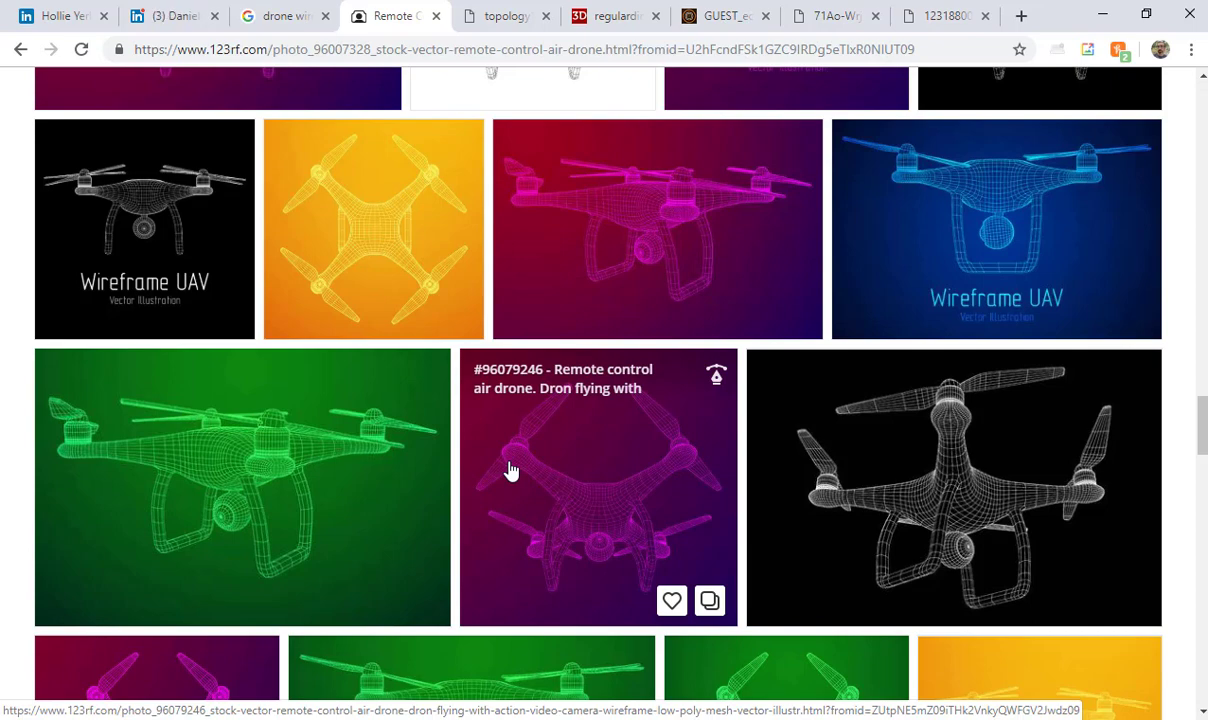
{"action": "scroll", "coordinate": [512, 472], "scroll_direction": "down", "scroll_amount": 5}
{"action": "scroll", "coordinate": [553, 431], "scroll_direction": "down", "scroll_amount": 5}
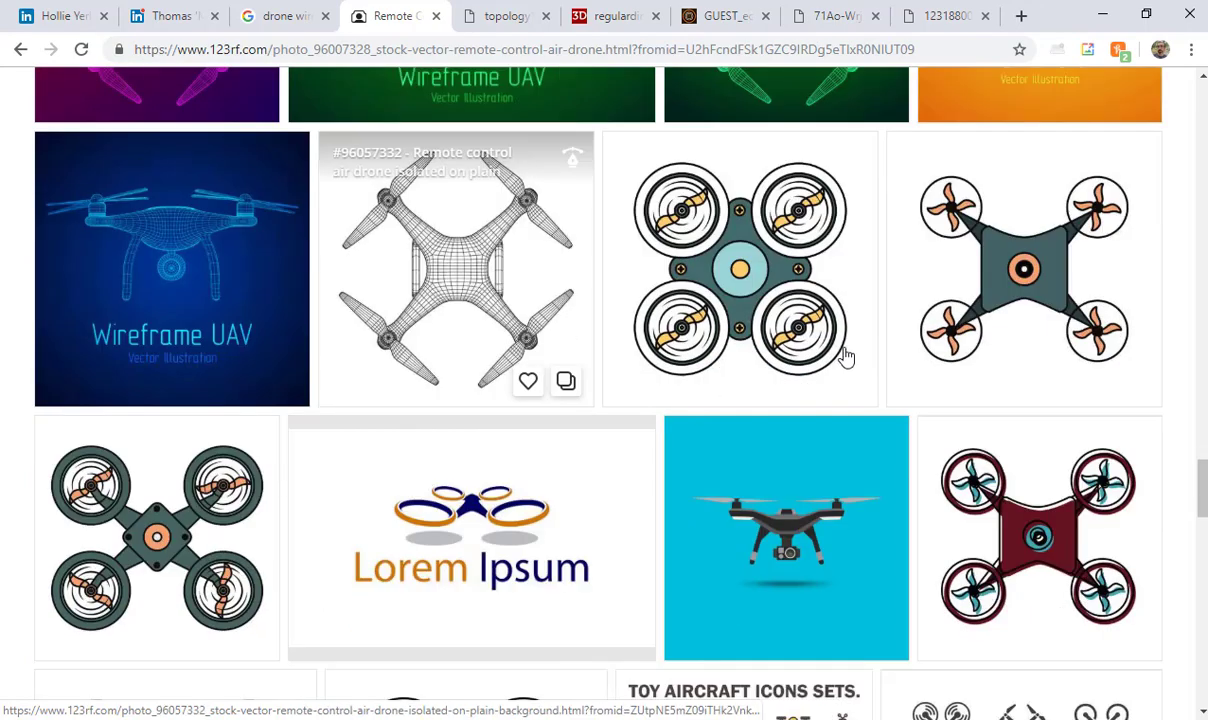
{"action": "scroll", "coordinate": [845, 356], "scroll_direction": "down", "scroll_amount": 12}
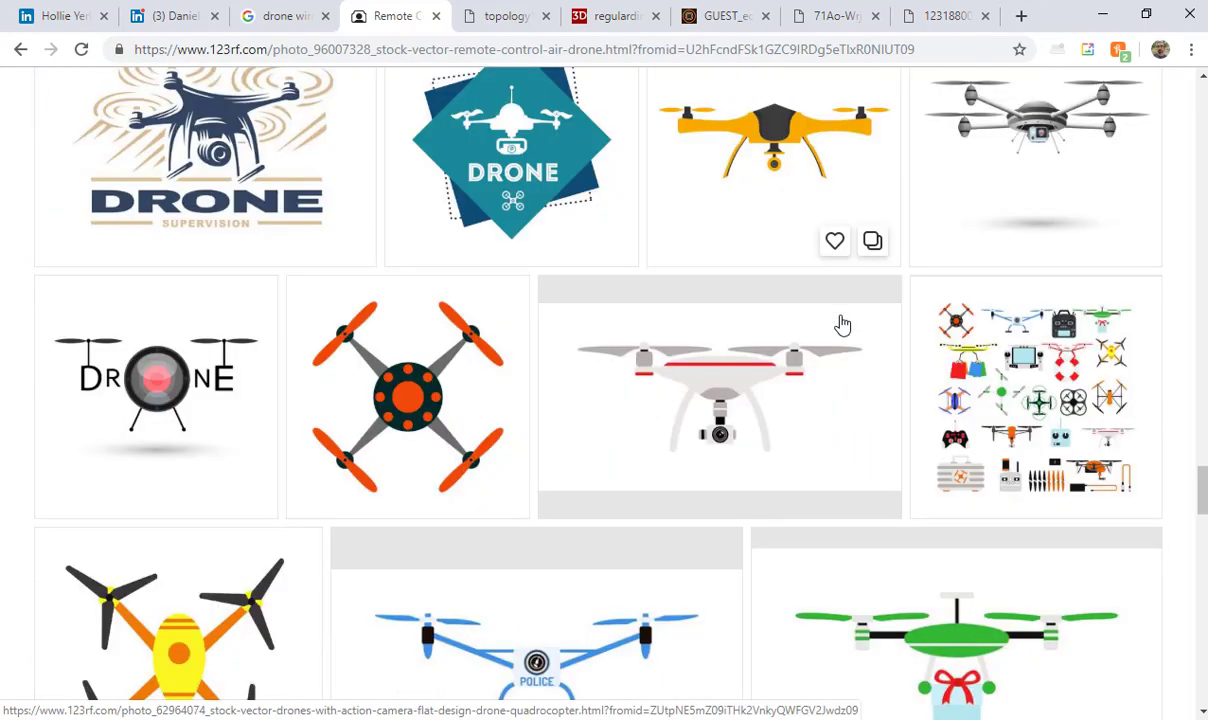
{"action": "scroll", "coordinate": [842, 325], "scroll_direction": "down", "scroll_amount": 10}
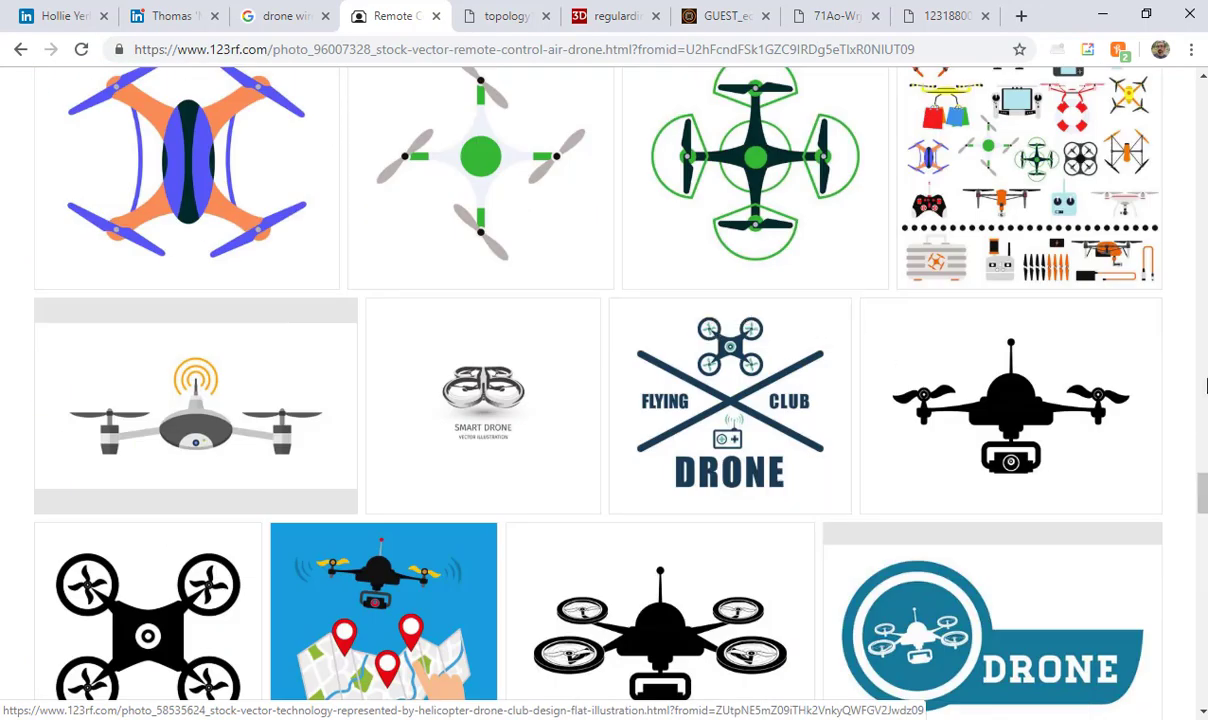
{"action": "scroll", "coordinate": [785, 520], "scroll_direction": "down", "scroll_amount": 5}
{"action": "left_click", "coordinate": [788, 520]}
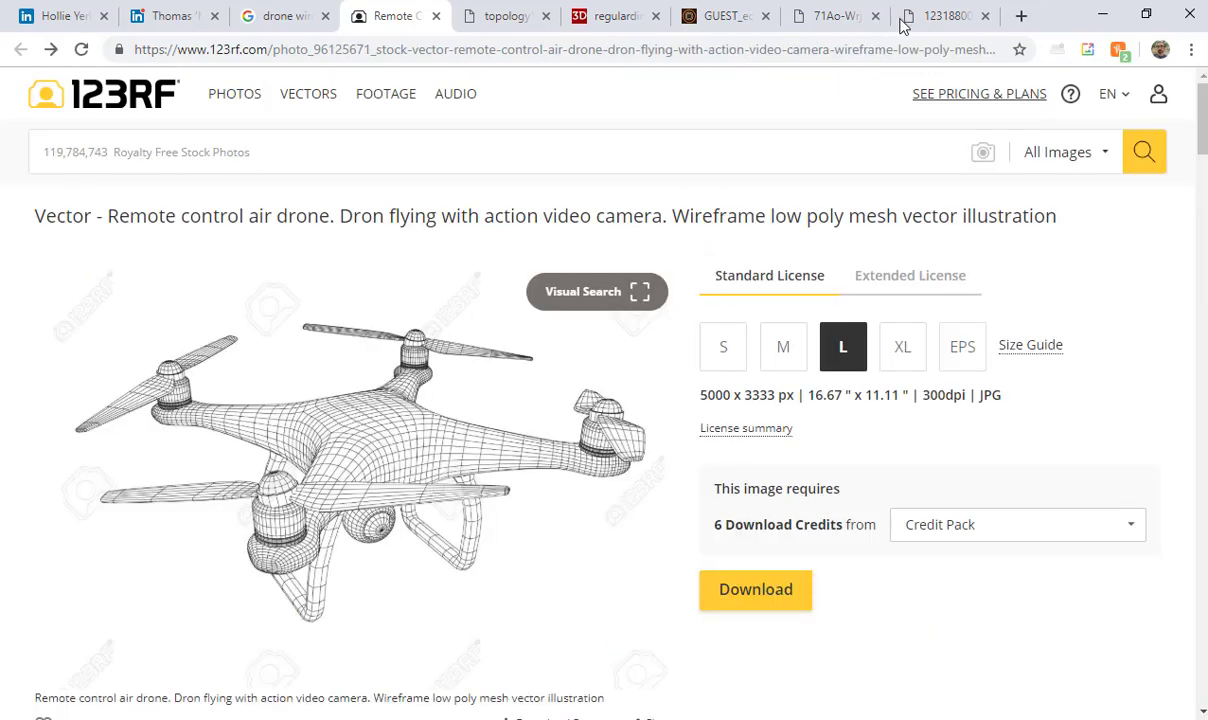
Step: Switch back to Cinema 4D and save the drone scene
{"action": "left_click", "coordinate": [1108, 16]}
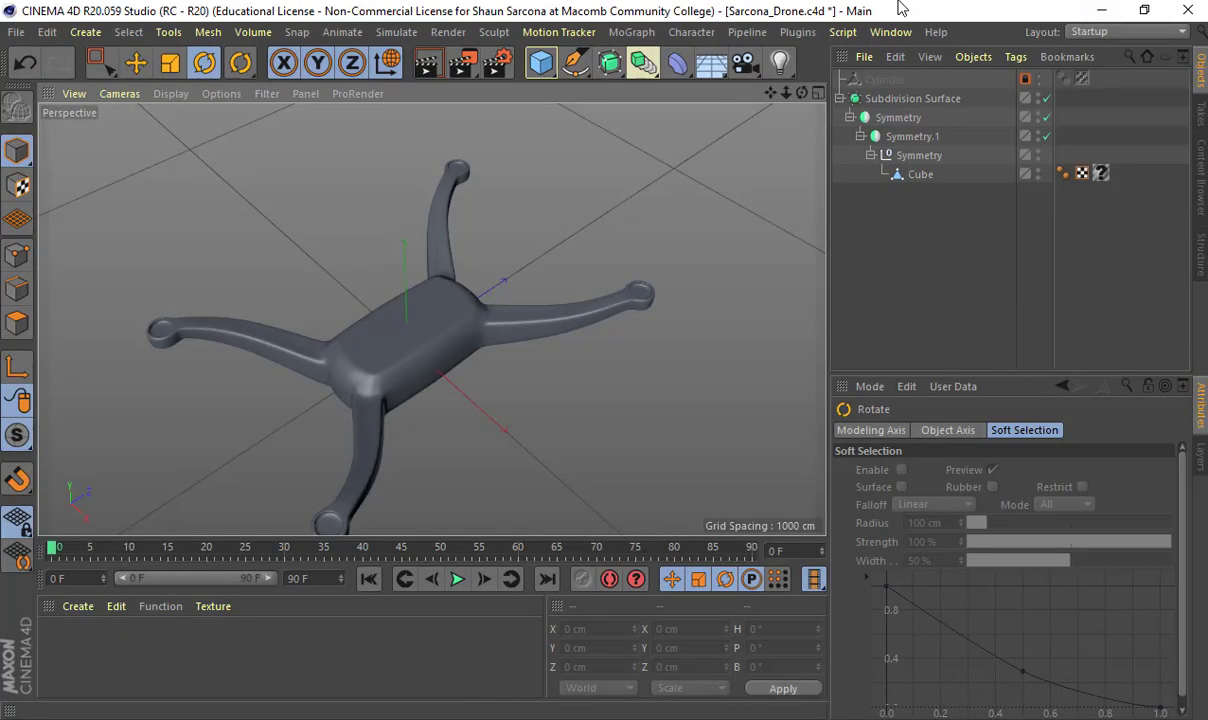
{"action": "key", "text": "ctrl+s"}
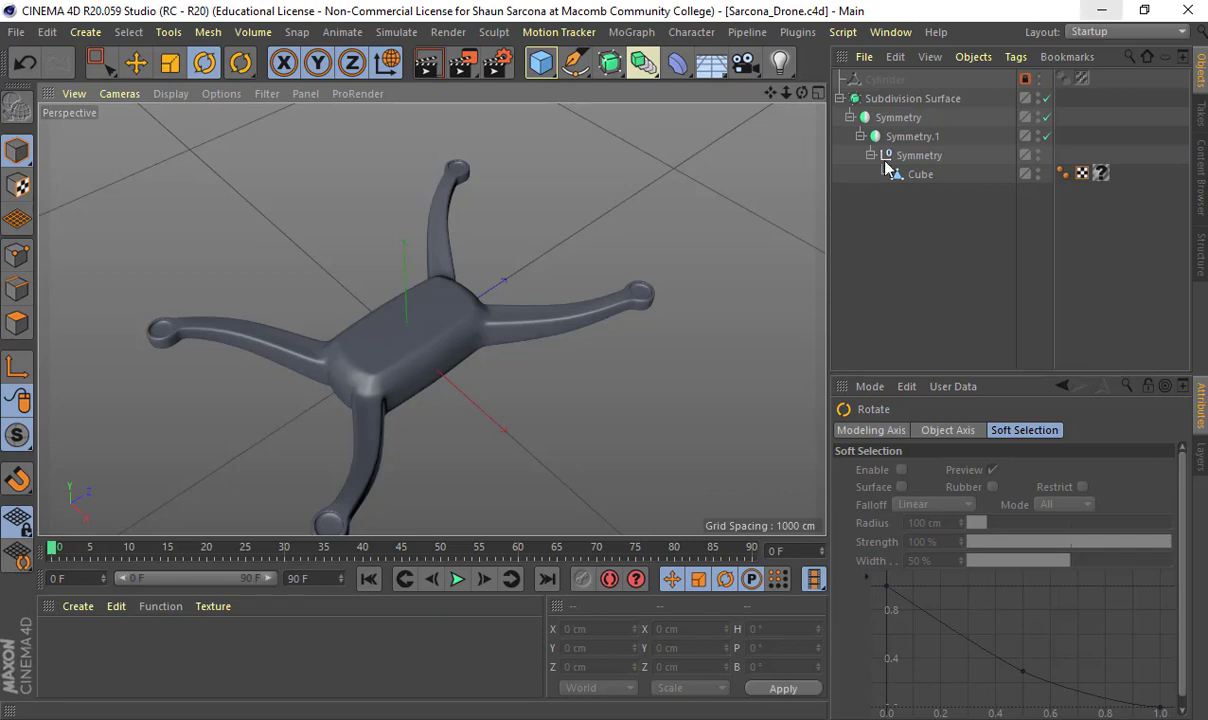
Step: Add a cylinder primitive and raise it above the drone body to a Y position of about 287 cm
{"action": "left_click", "coordinate": [541, 63]}
{"action": "left_click", "coordinate": [890, 95]}
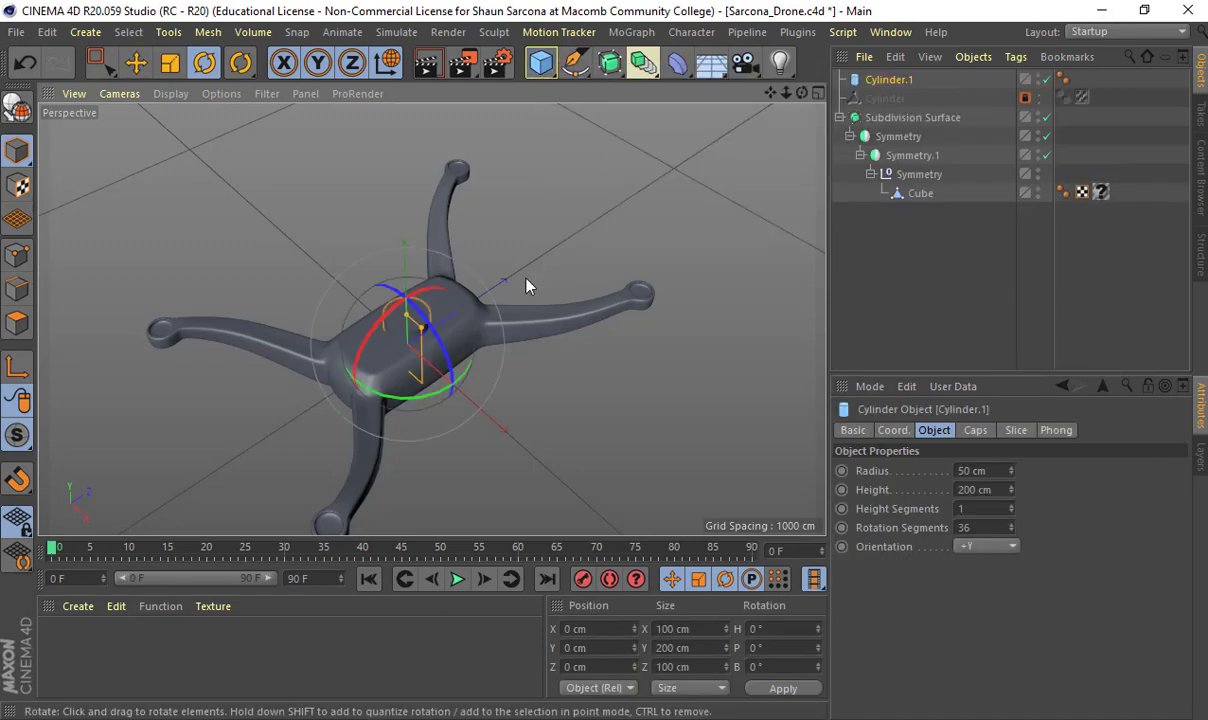
{"action": "key", "text": "e"}
{"action": "left_click_drag", "start_coordinate": [415, 287], "coordinate": [405, 183]}
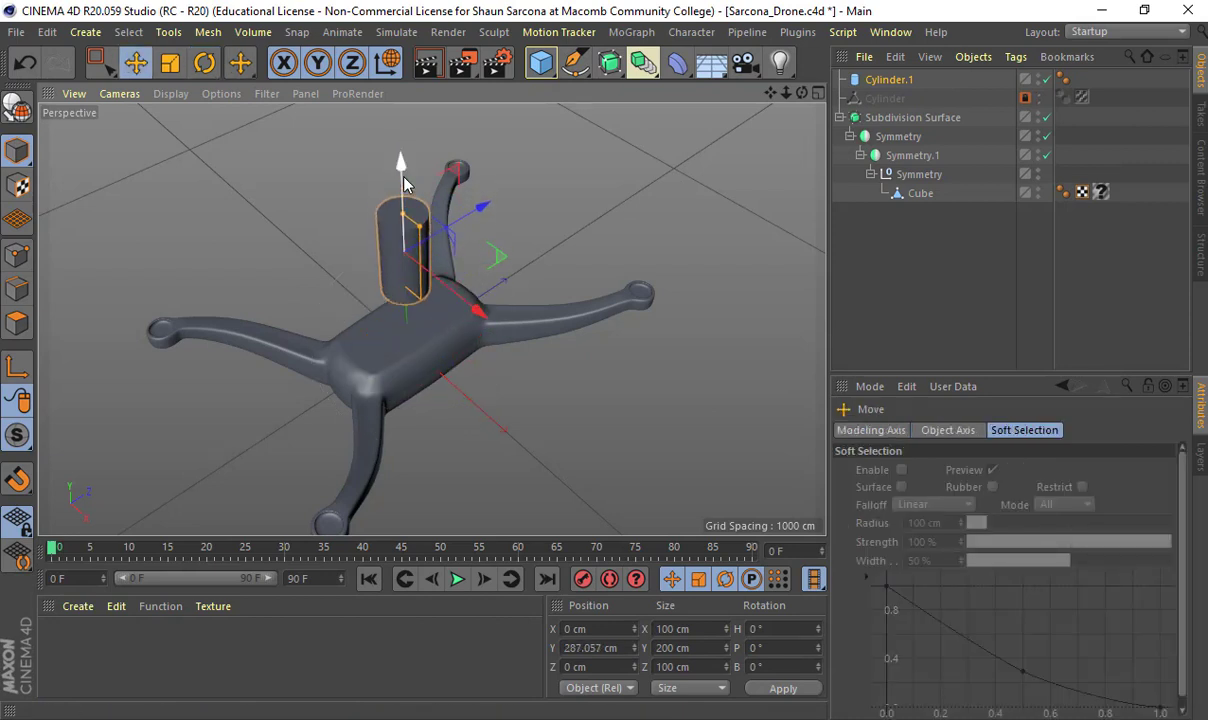
Step: Create an instance of the new cylinder and place it at the arm tip, about X 262, Y -16, Z 523 cm
{"action": "left_click", "coordinate": [616, 81]}
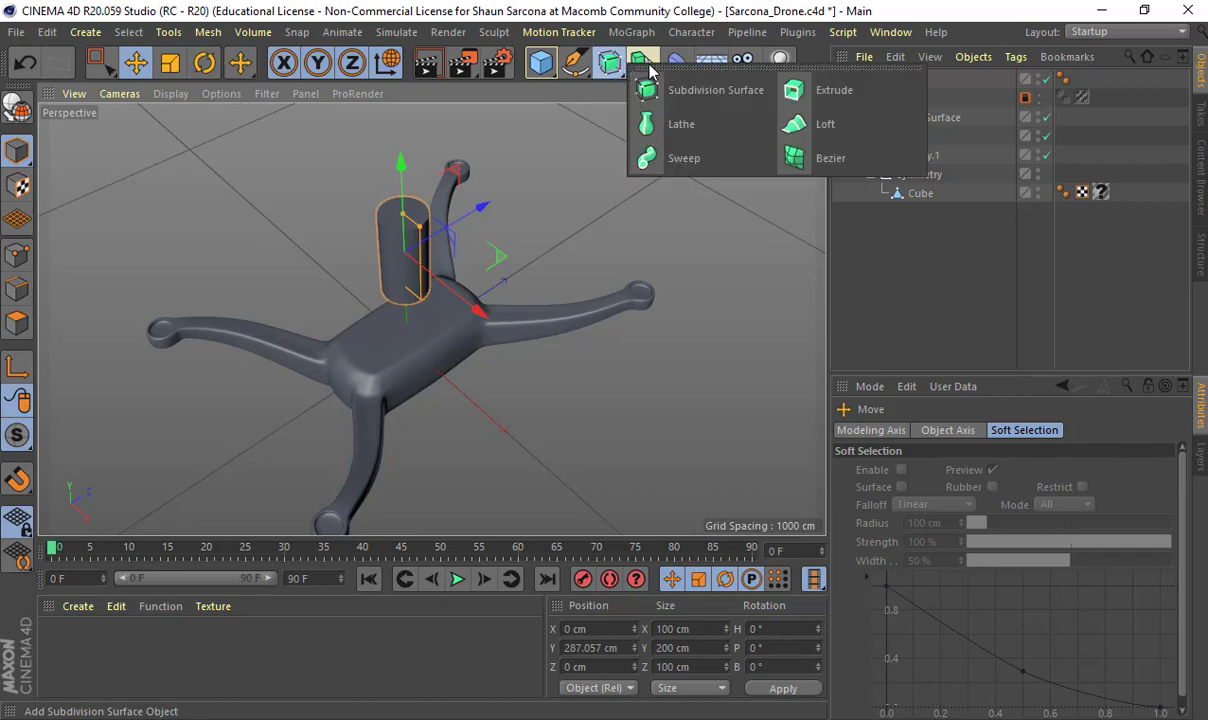
{"action": "left_click", "coordinate": [648, 66]}
{"action": "left_click_drag", "start_coordinate": [648, 66], "coordinate": [995, 136]}
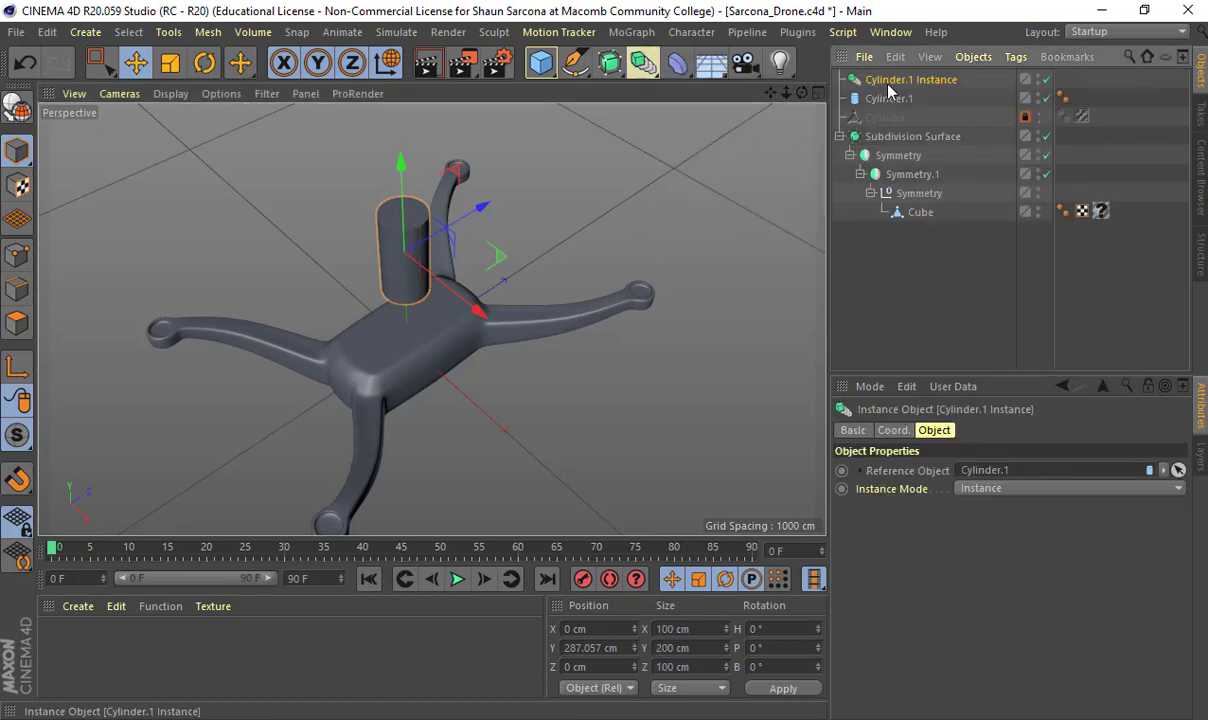
{"action": "left_click_drag", "start_coordinate": [483, 314], "coordinate": [575, 380]}
{"action": "left_click_drag", "start_coordinate": [561, 280], "coordinate": [736, 212]}
{"action": "left_click_drag", "start_coordinate": [670, 146], "coordinate": [682, 275]}
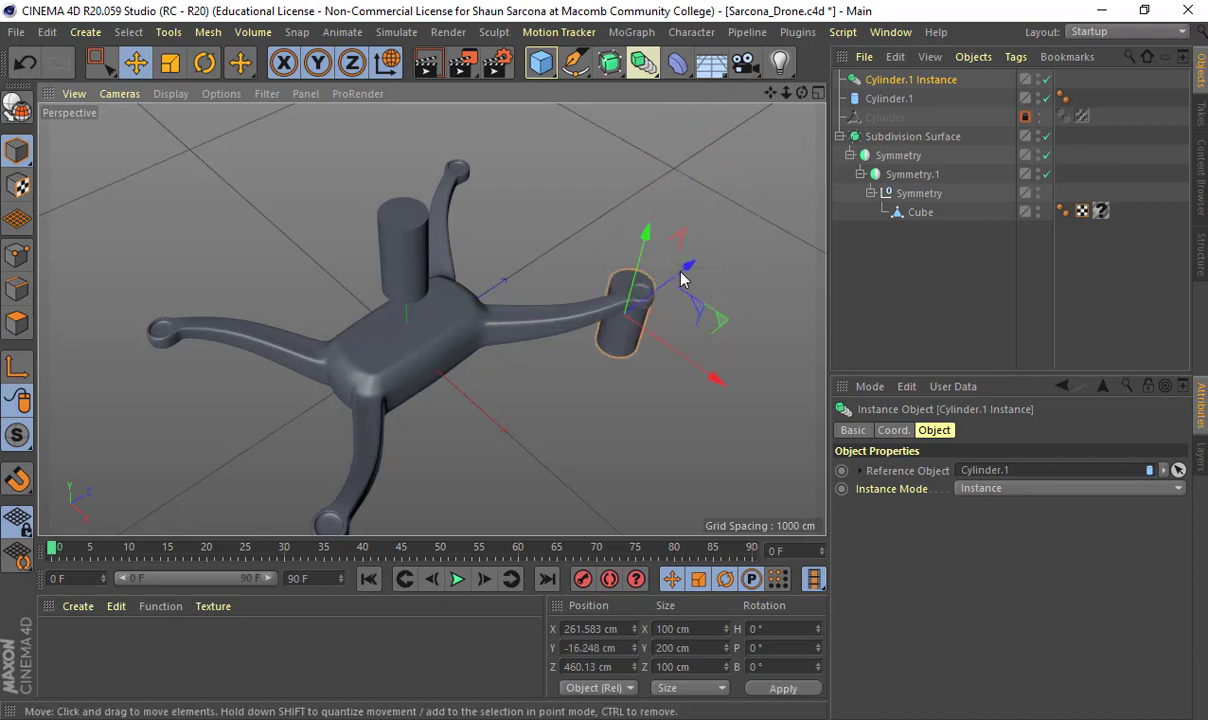
Step: Try widening the original cylinder to a radius of about 99 cm to test its instance, and undo the change
{"action": "left_click", "coordinate": [393, 238]}
{"action": "left_click_drag", "start_coordinate": [420, 227], "coordinate": [443, 240]}
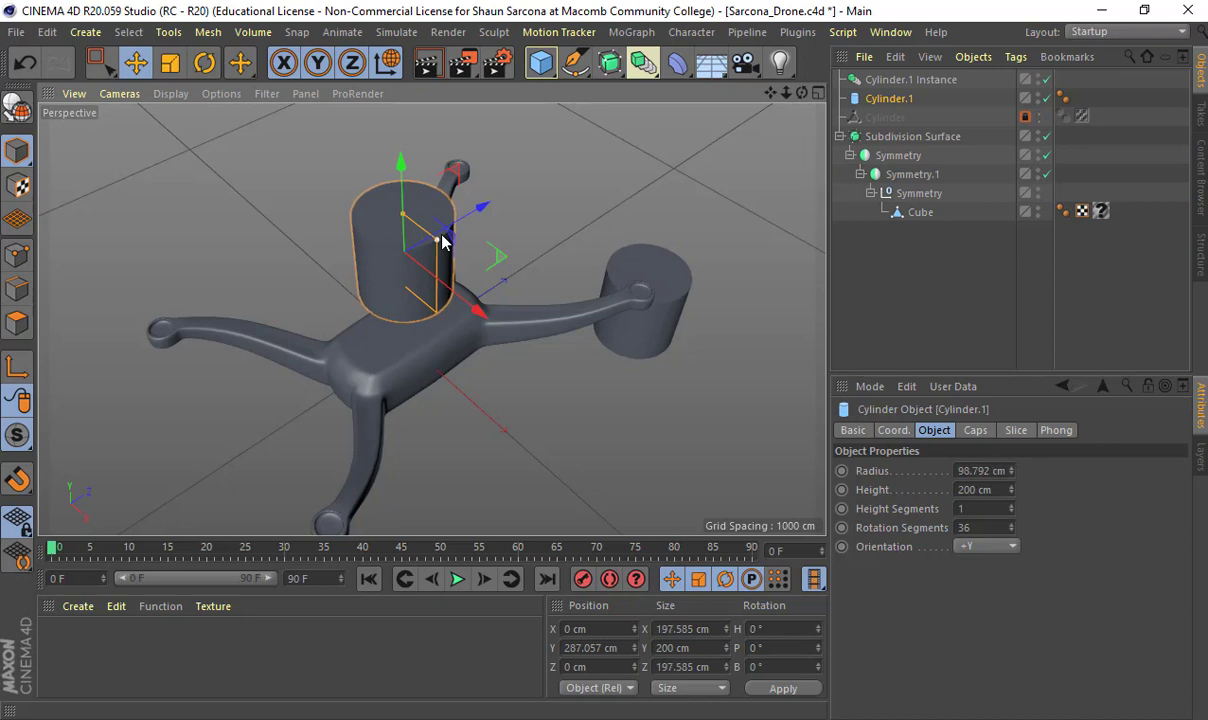
{"action": "key", "text": "ctrl+z"}
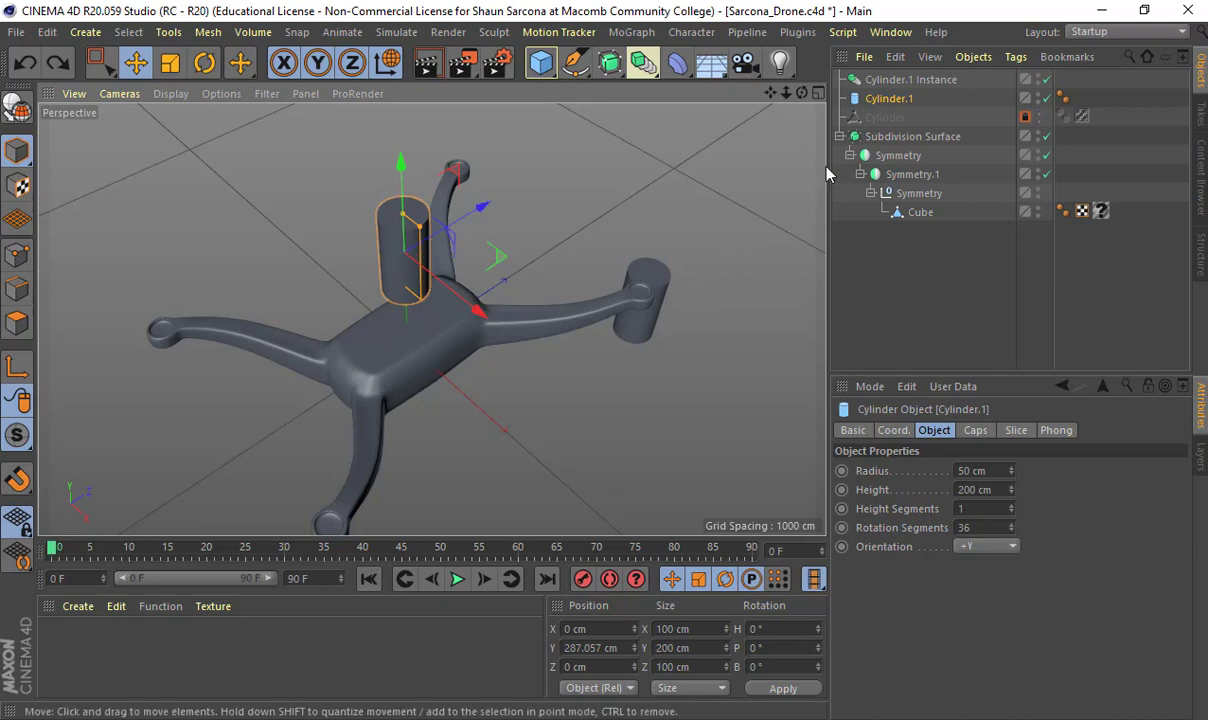
Step: Delete the test cylinder and its instance, and save the scene
{"action": "left_click", "coordinate": [894, 81]}
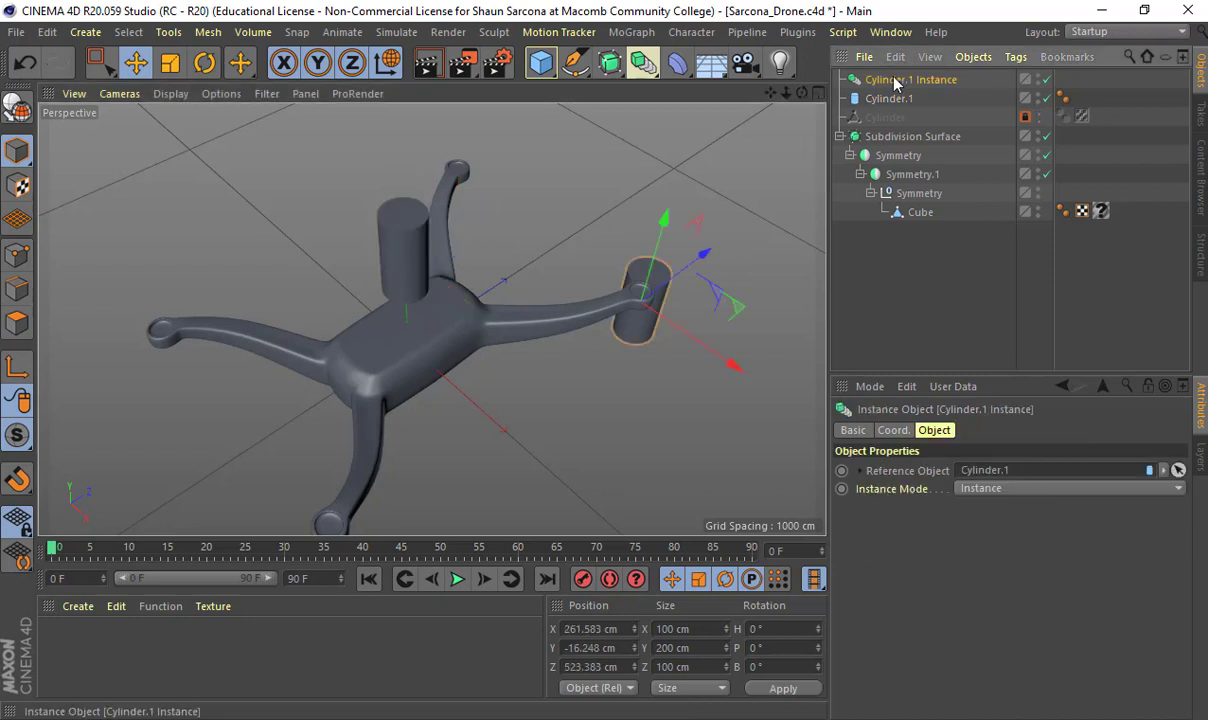
{"action": "key", "text": "Delete"}
{"action": "left_click", "coordinate": [894, 81]}
{"action": "key", "text": "Delete"}
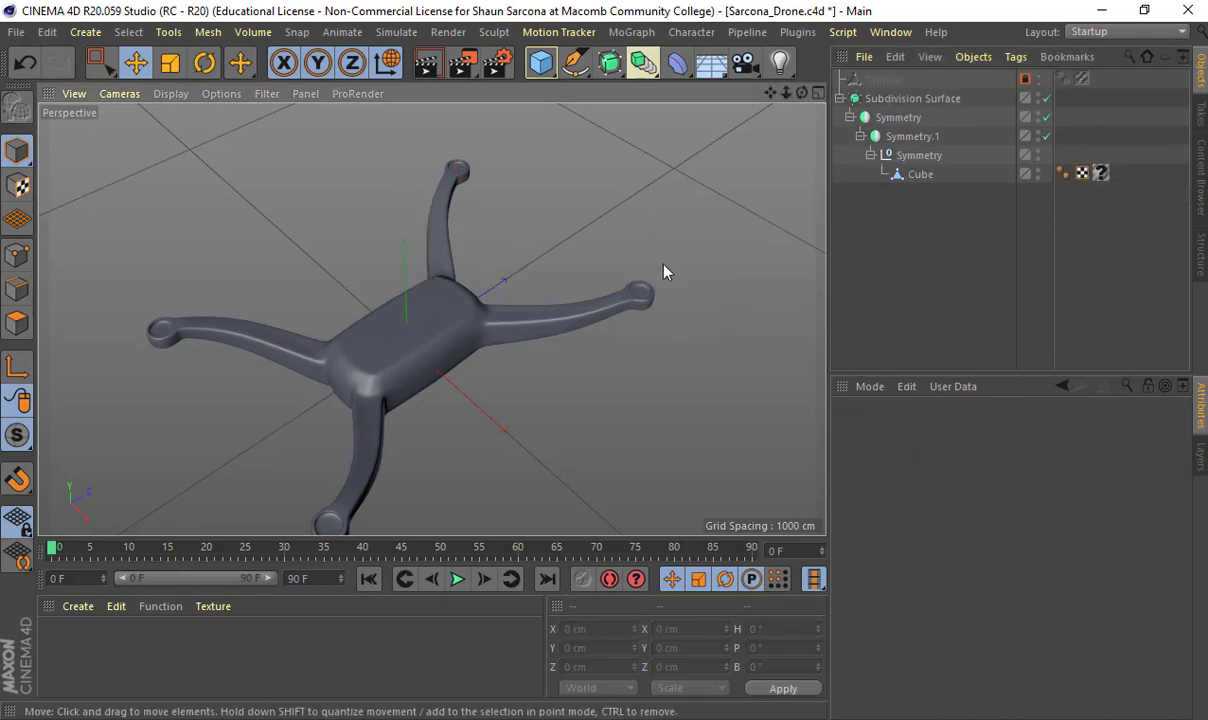
{"action": "key", "text": "ctrl+s"}
Step: Check the wireframe drone illustration in Chrome again and return to the Cinema 4D scene
{"action": "key", "text": "alt+Tab"}
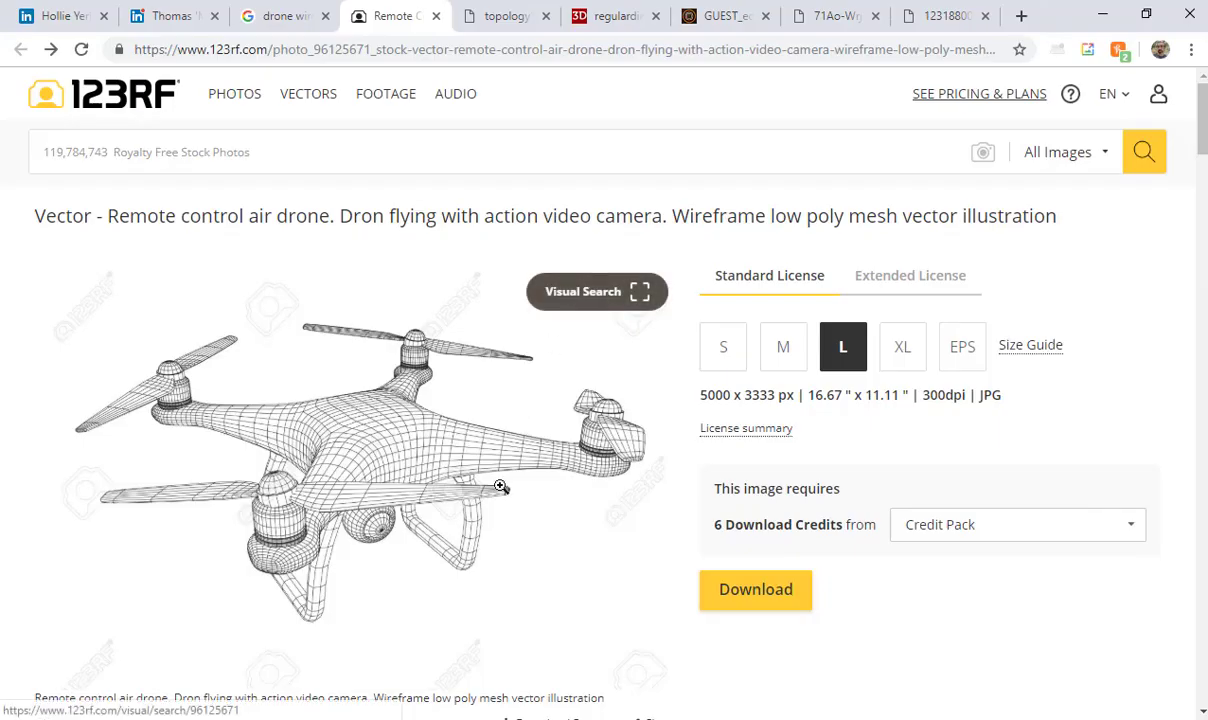
{"action": "scroll", "coordinate": [531, 437], "scroll_direction": "down", "scroll_amount": 3}
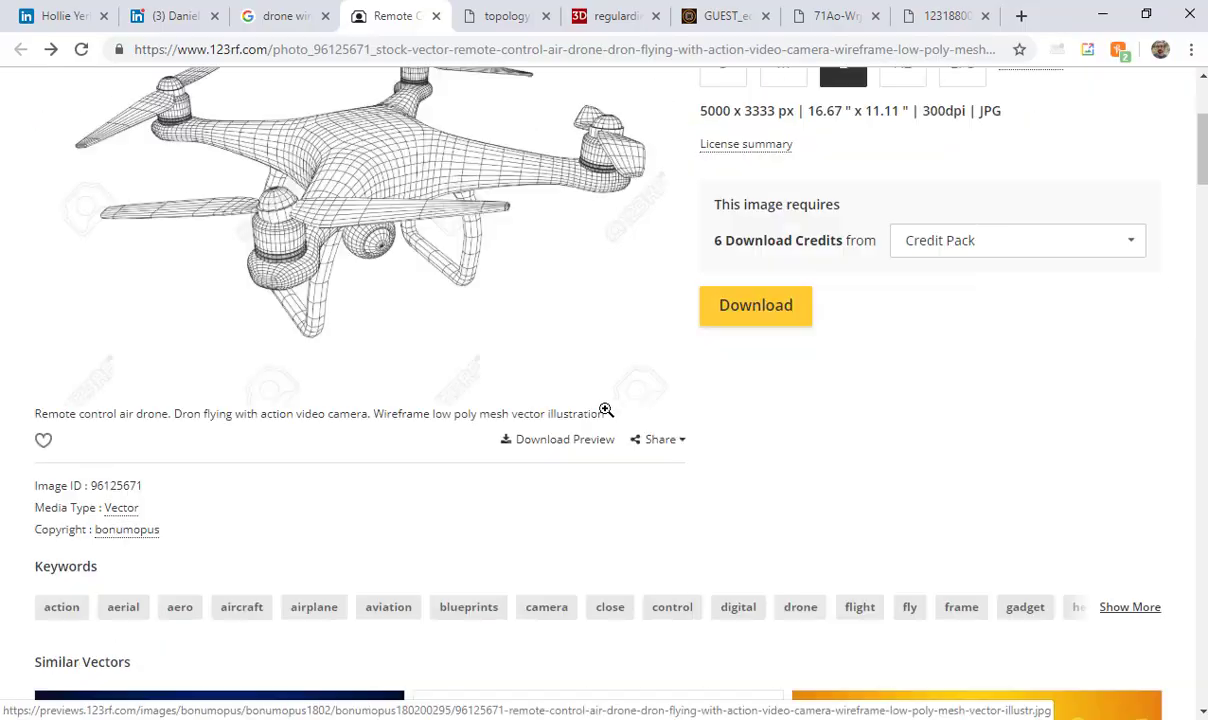
{"action": "key", "text": "alt+Tab"}
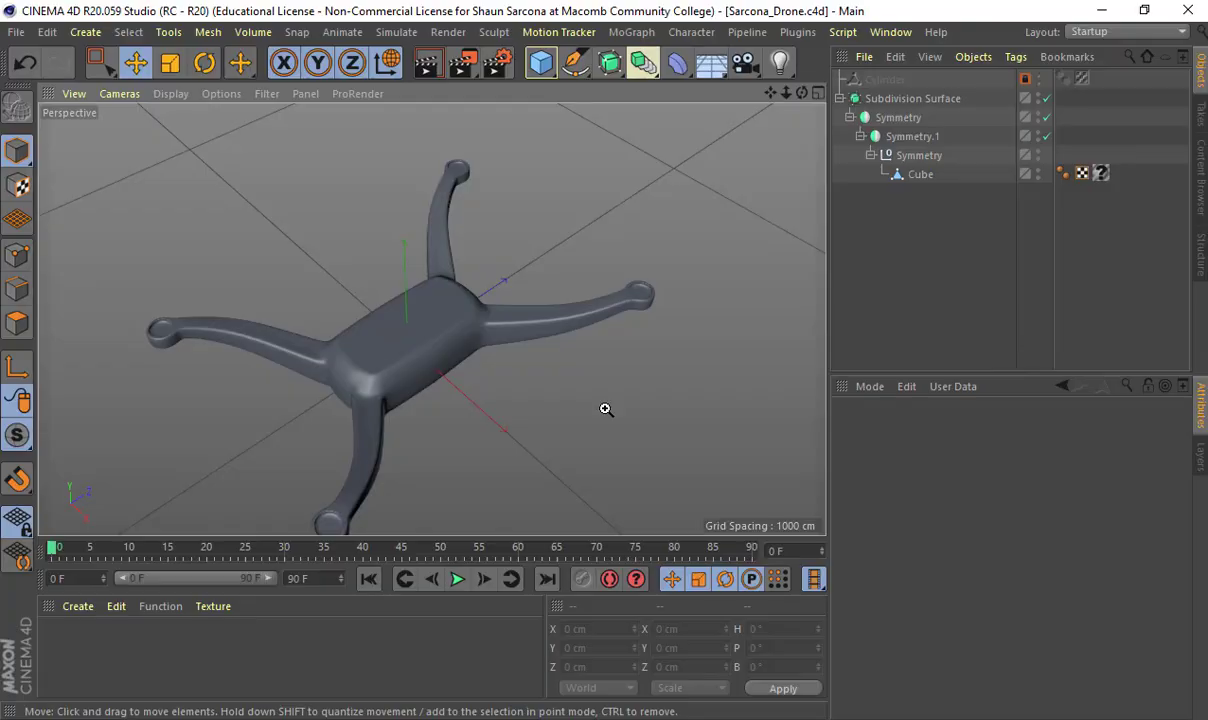